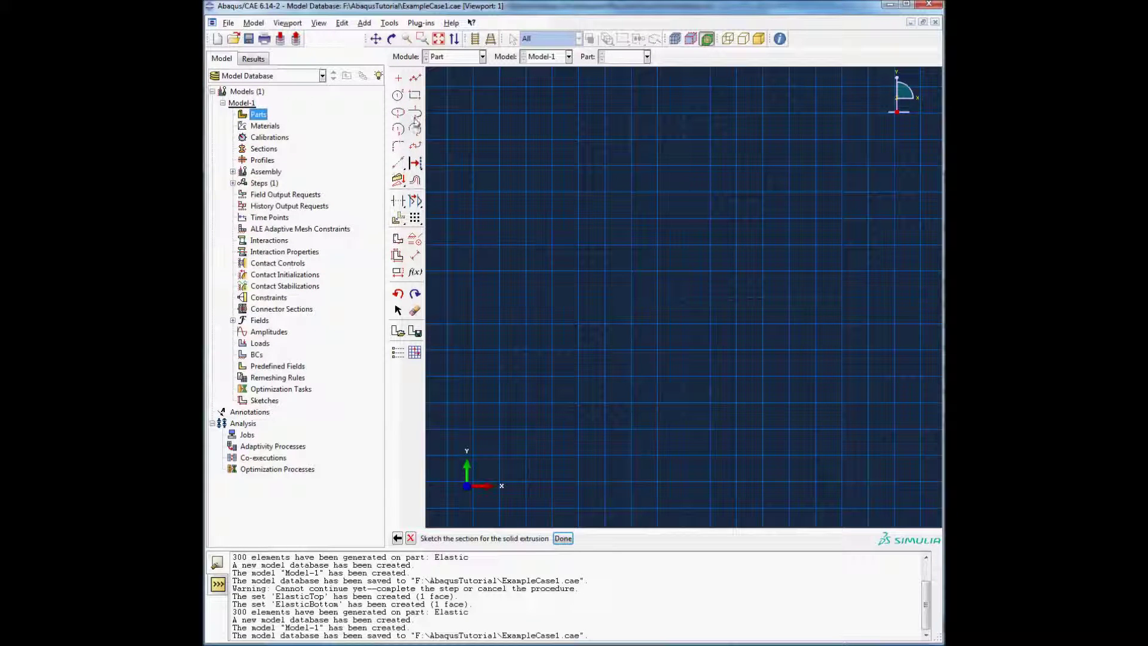
Sketch a rectangle about 0.018 wide and 0.004 high, starting at the origin and extending into negative Y.
left_click(414, 95)
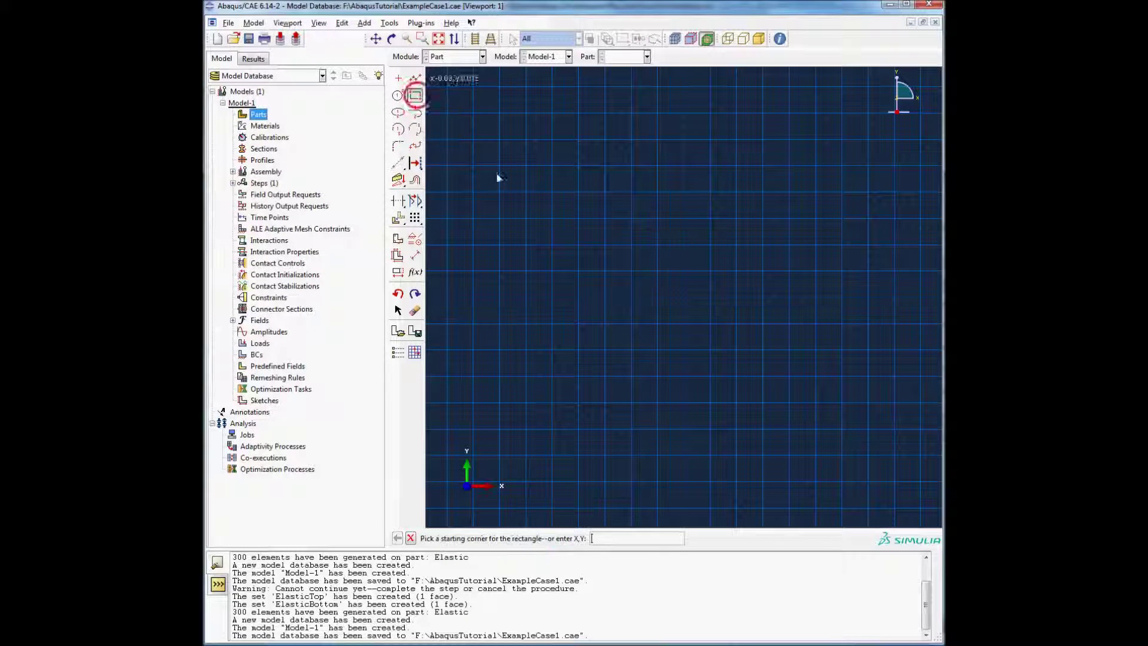
left_click(684, 297)
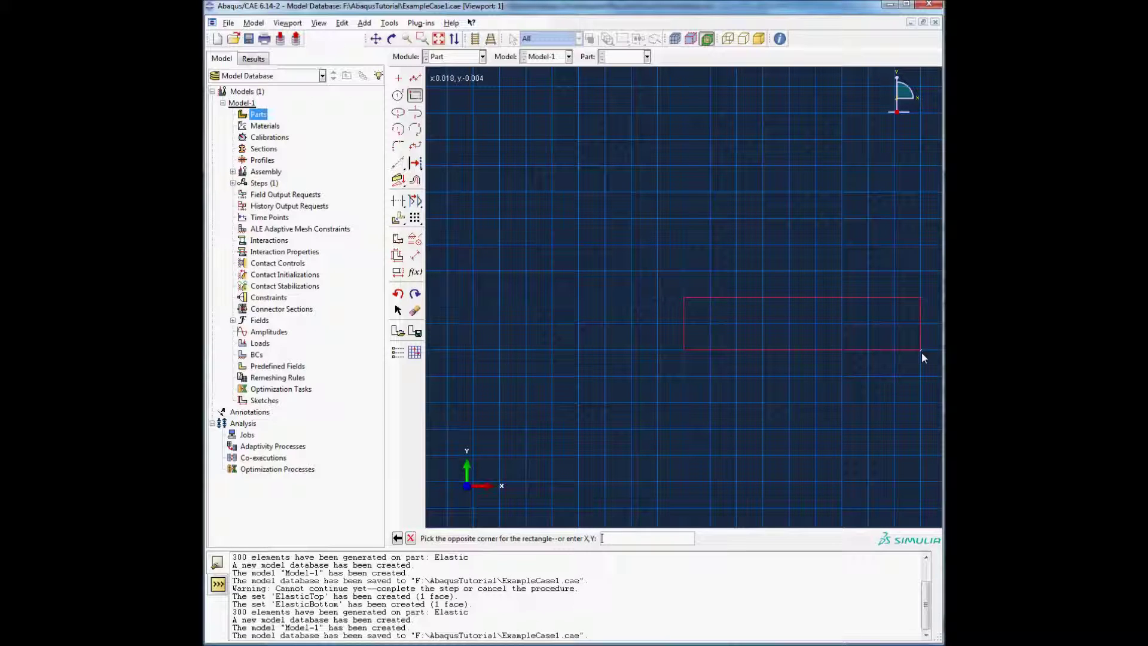
left_click(921, 351)
key("Escape")
Dimension the rectangle's height beside its left edge and its width above the top edge.
left_click(415, 255)
left_click(687, 347)
left_click(686, 299)
left_click(614, 346)
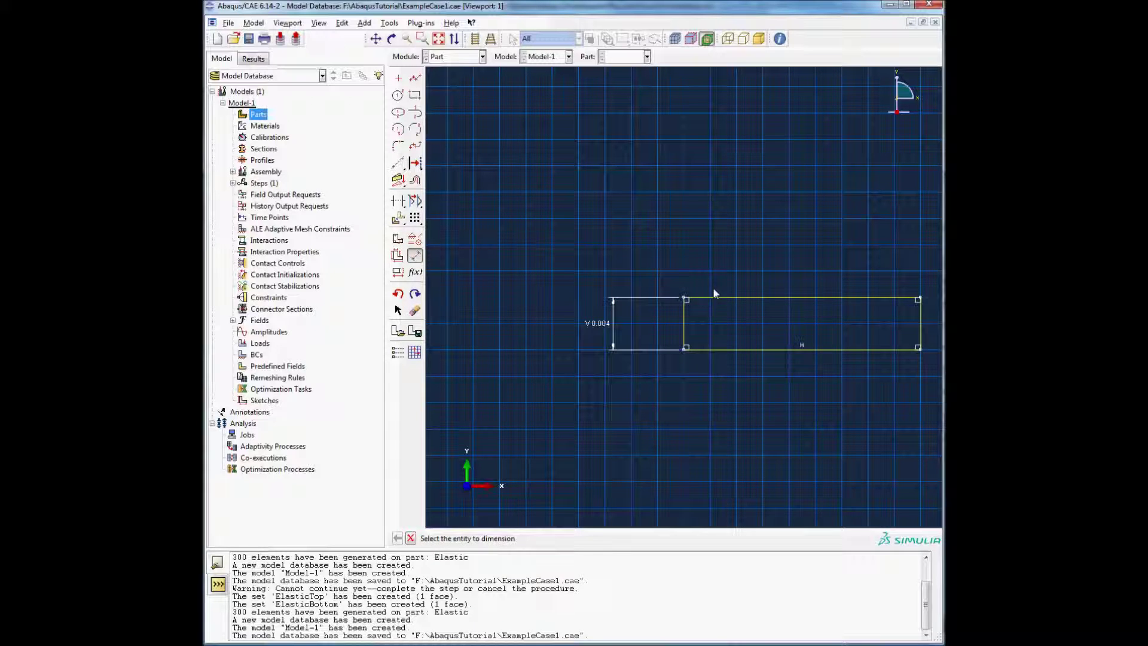
left_click(686, 298)
left_click(918, 299)
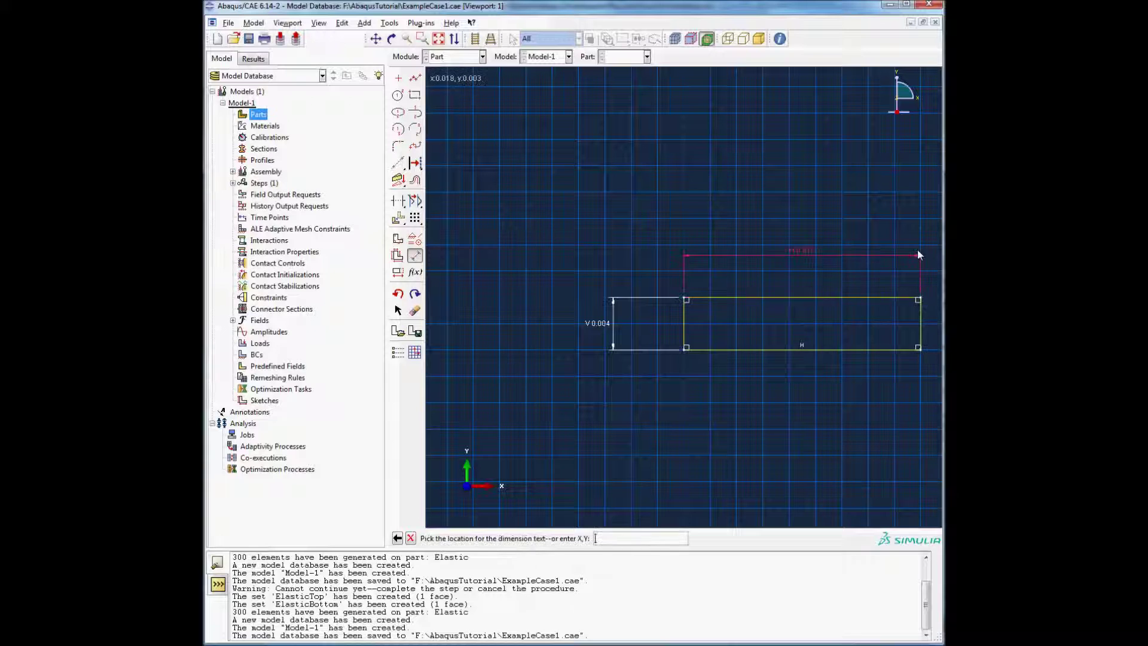
left_click(880, 257)
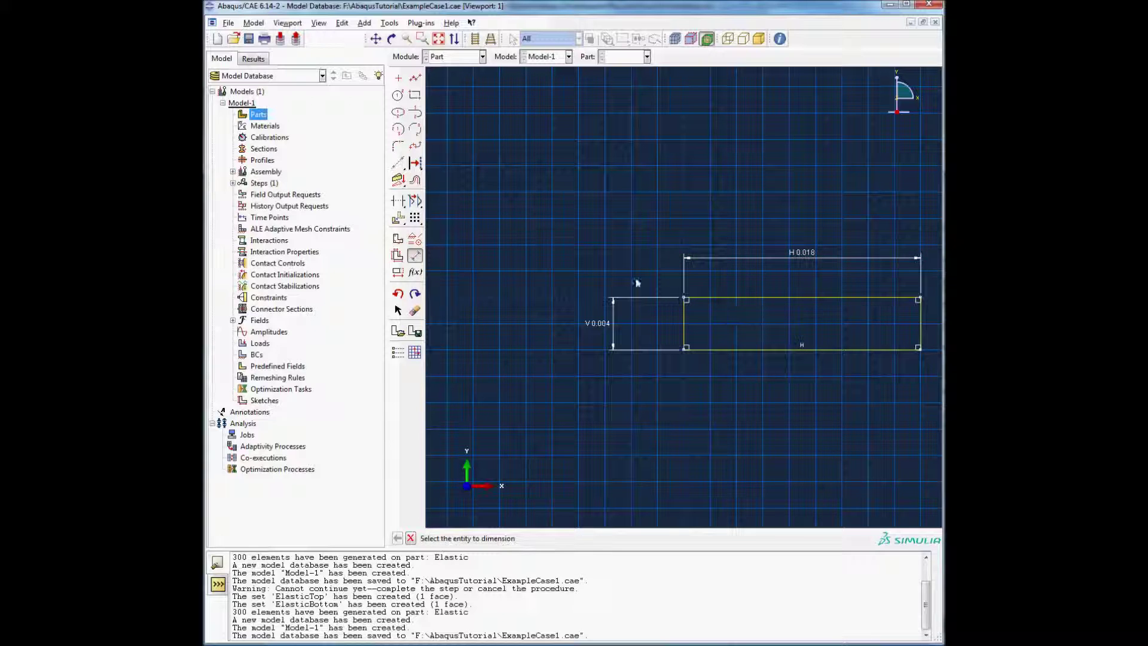
Set the rectangle's horizontal dimension to 0.03.
left_click(398, 272)
left_click(804, 256)
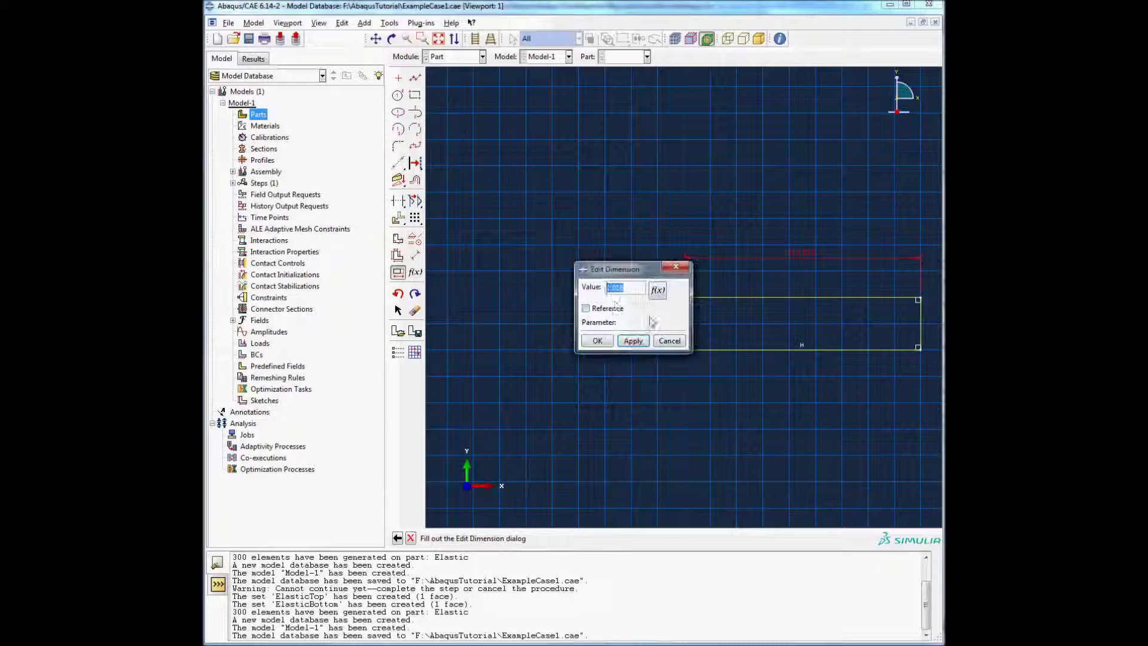
left_click(624, 290)
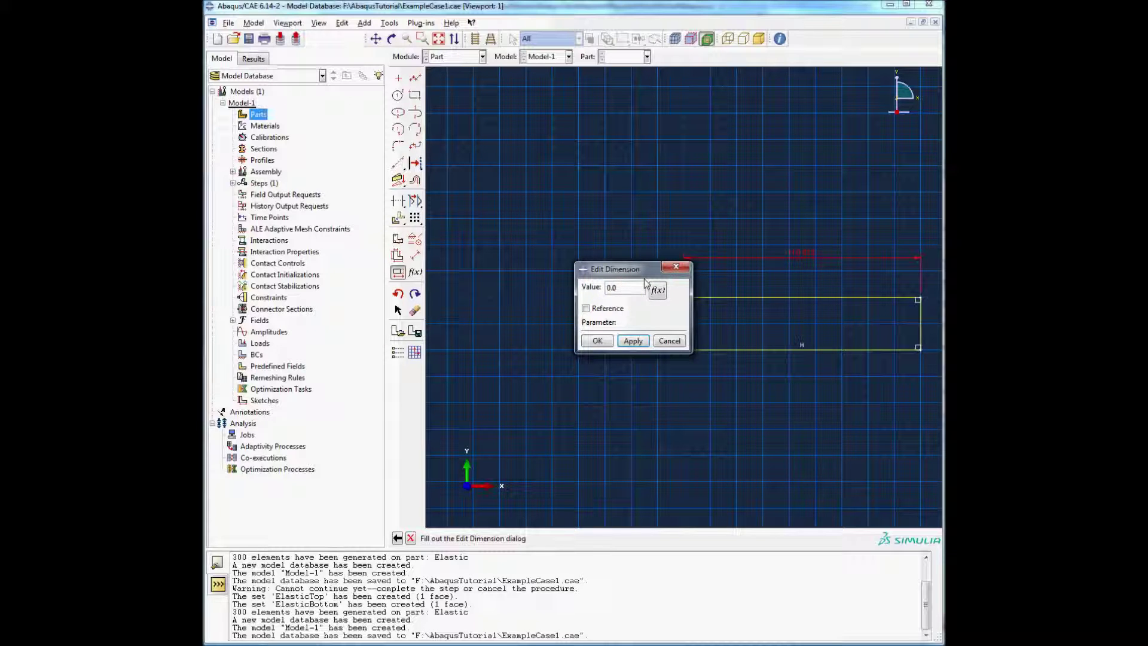
key("Return")
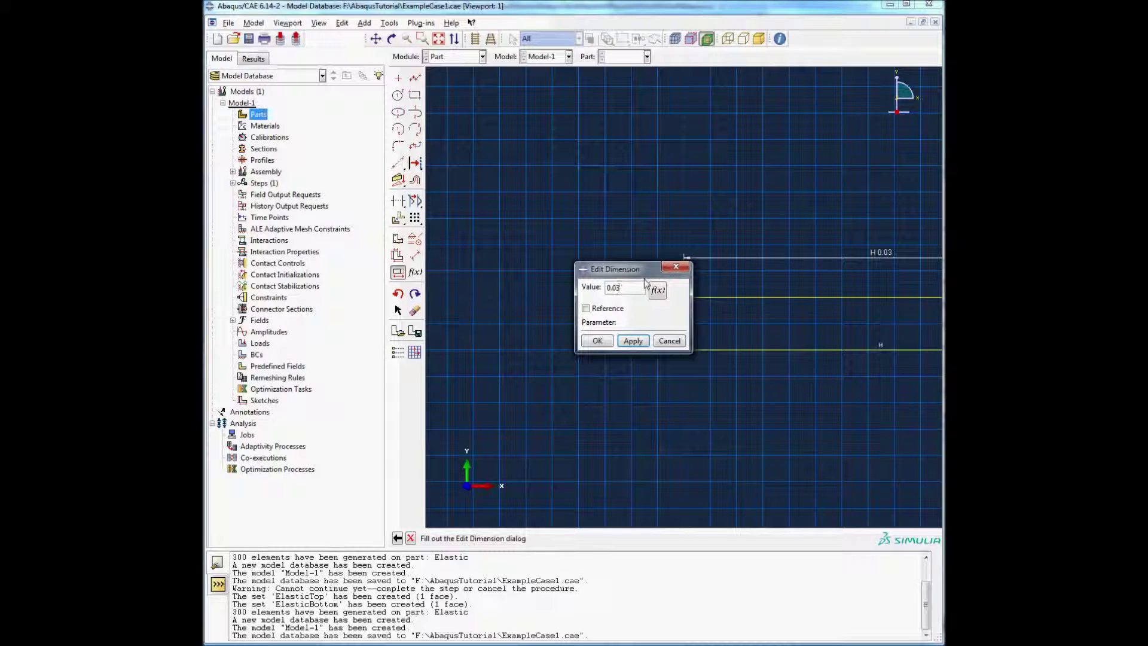
left_click(586, 341)
scroll(609, 393, "down", 5)
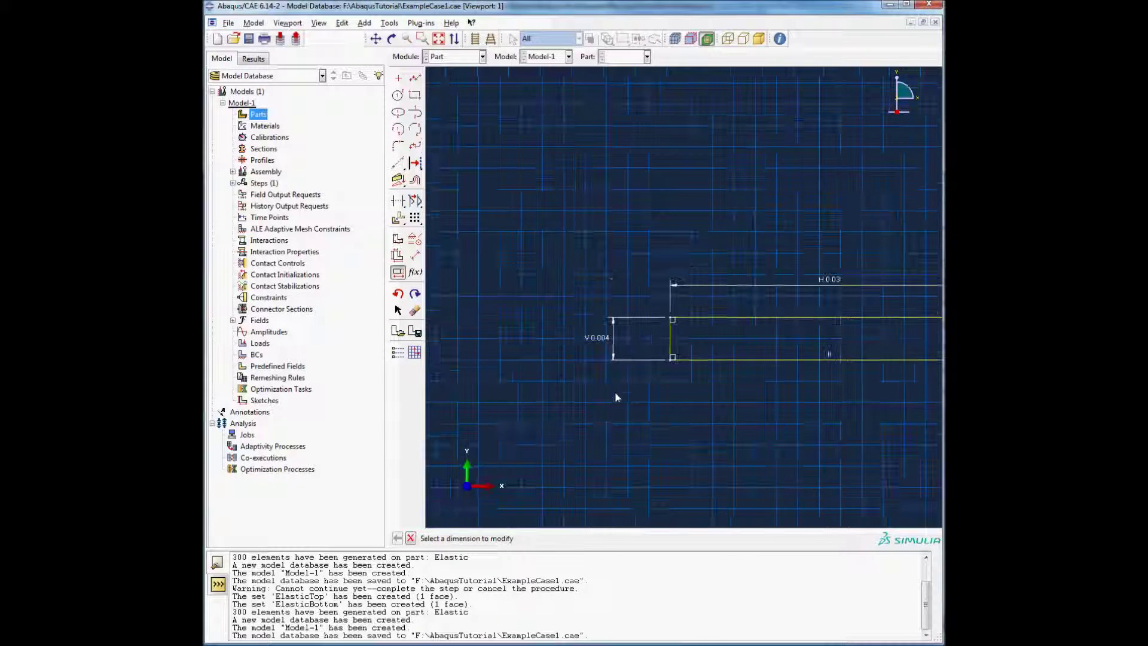
key("Escape")
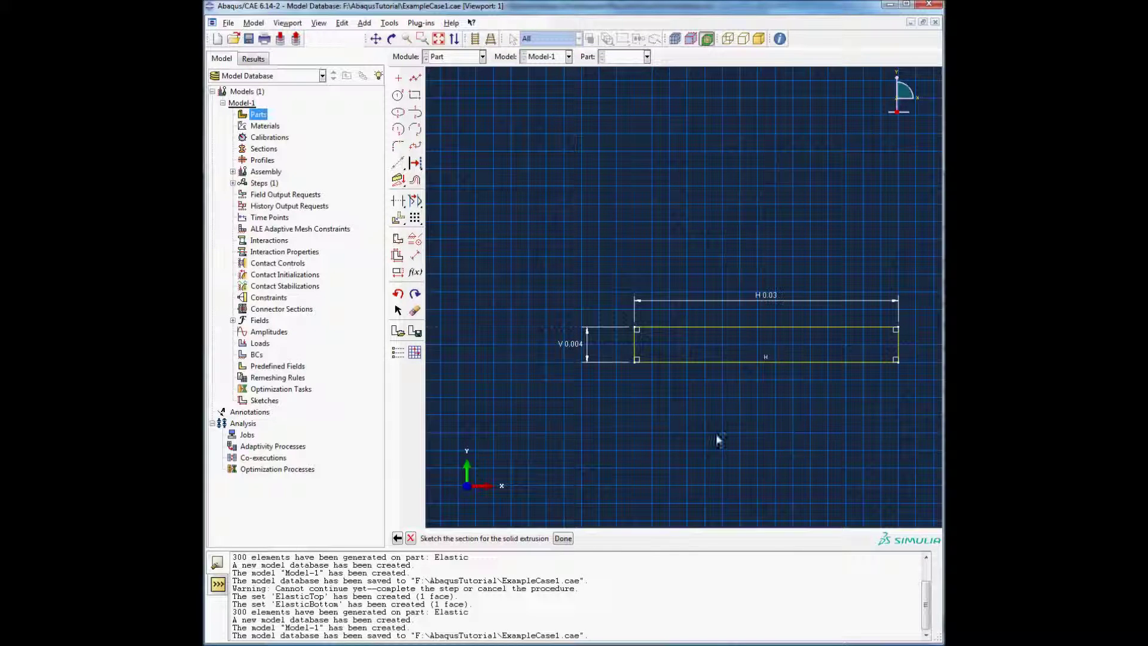
Finish the section sketch and extrude it as a solid to a depth of 0.01.
middle_click(687, 455)
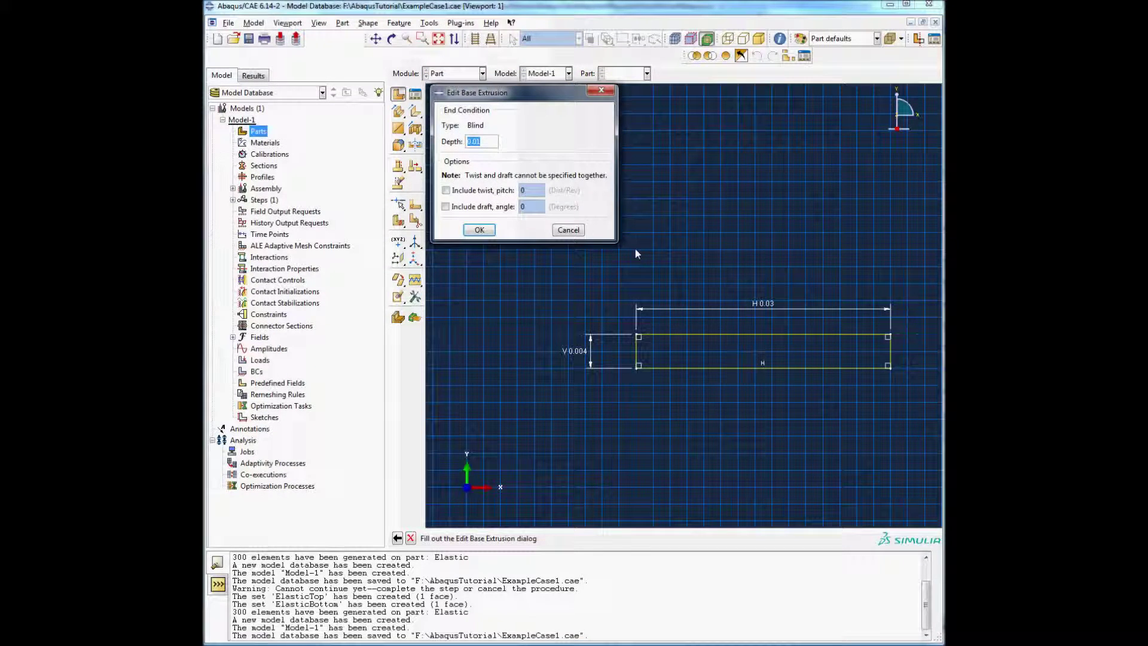
type("0.01")
left_click(479, 230)
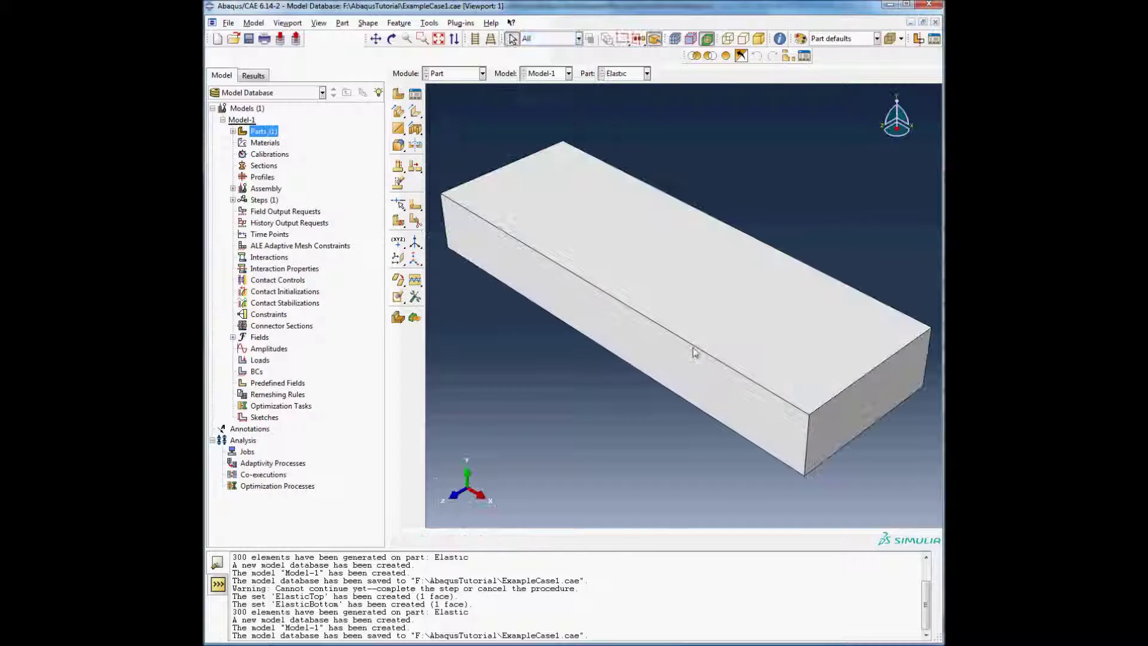
Create a geometry set named ElasticTop on the Elastic part containing the block's top face.
left_click(233, 131)
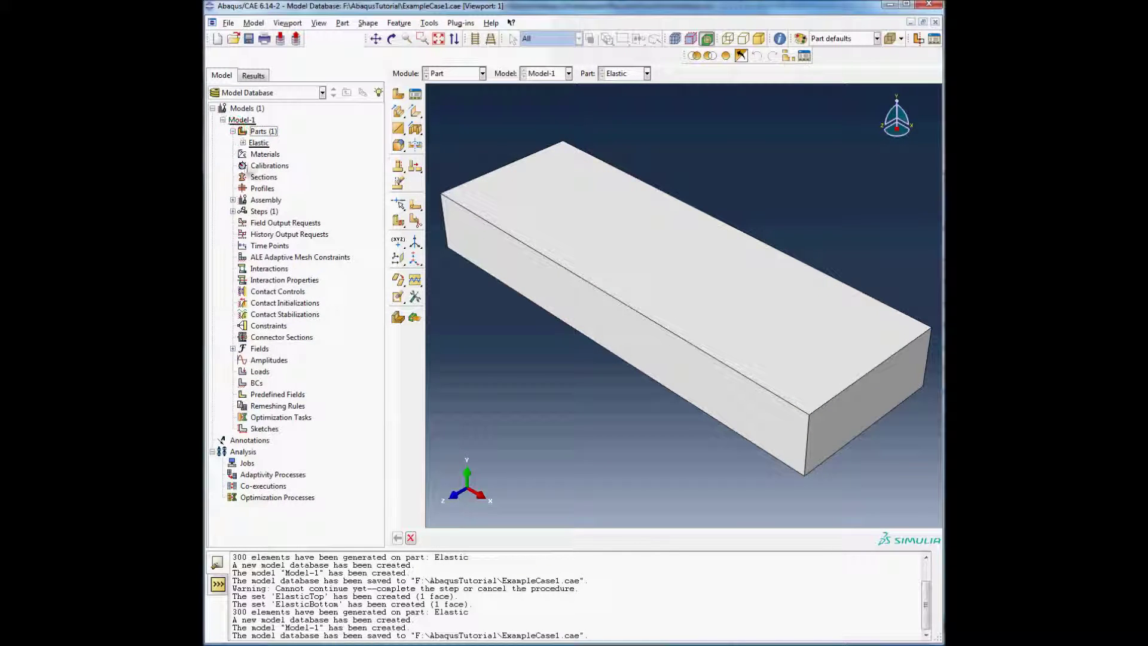
left_click(242, 143)
double_click(276, 166)
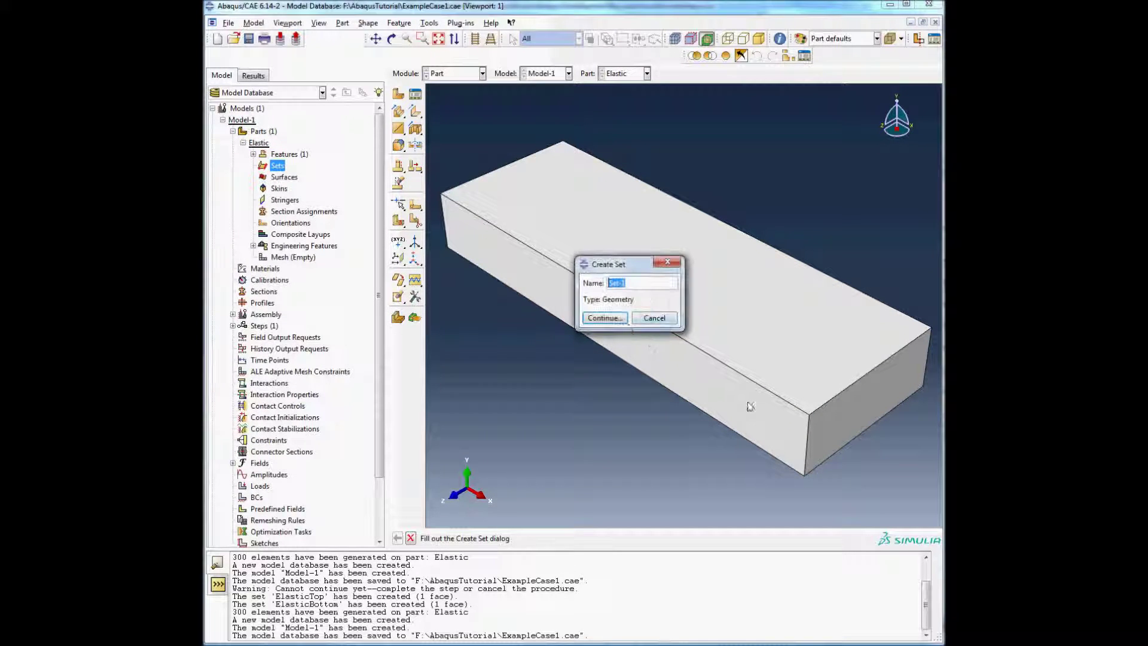
type("ElasticTop")
key("Return")
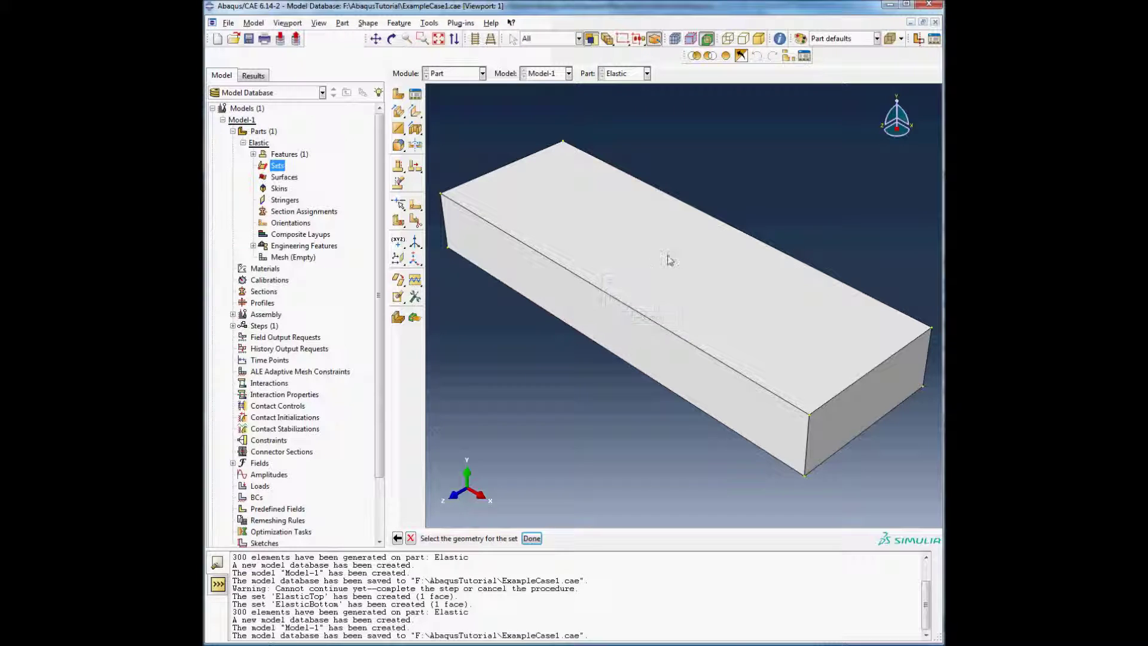
left_click(658, 267)
middle_click(599, 371)
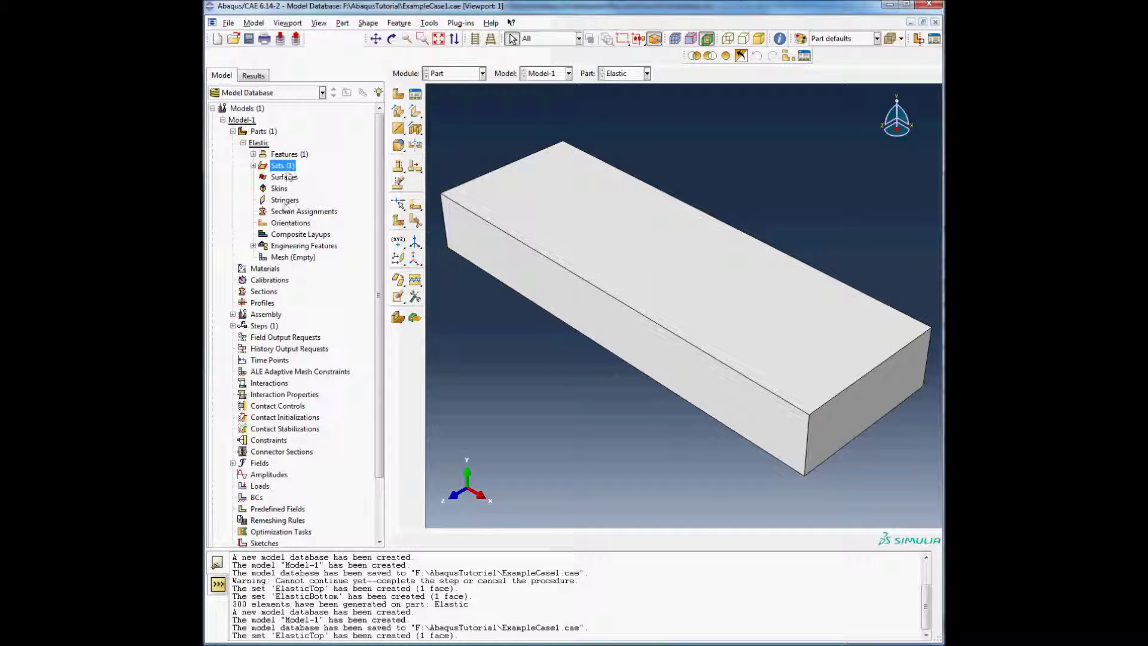
Create a geometry set named ElasticBottom containing the block's bottom face.
double_click(282, 166)
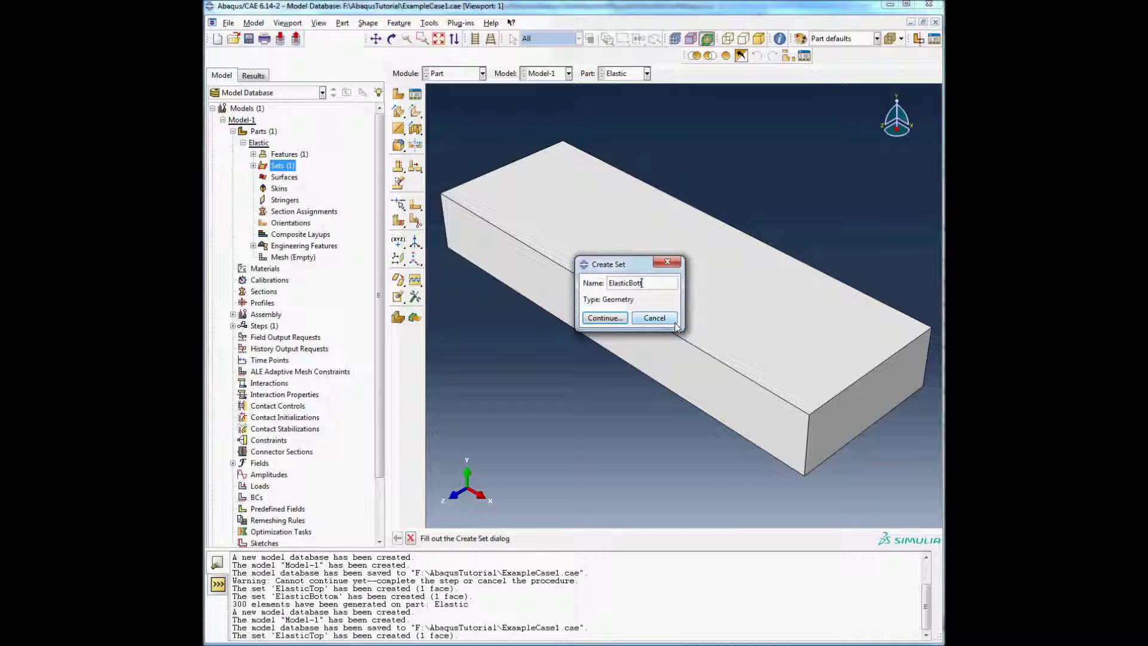
type("ElasticBottom")
left_click(605, 318)
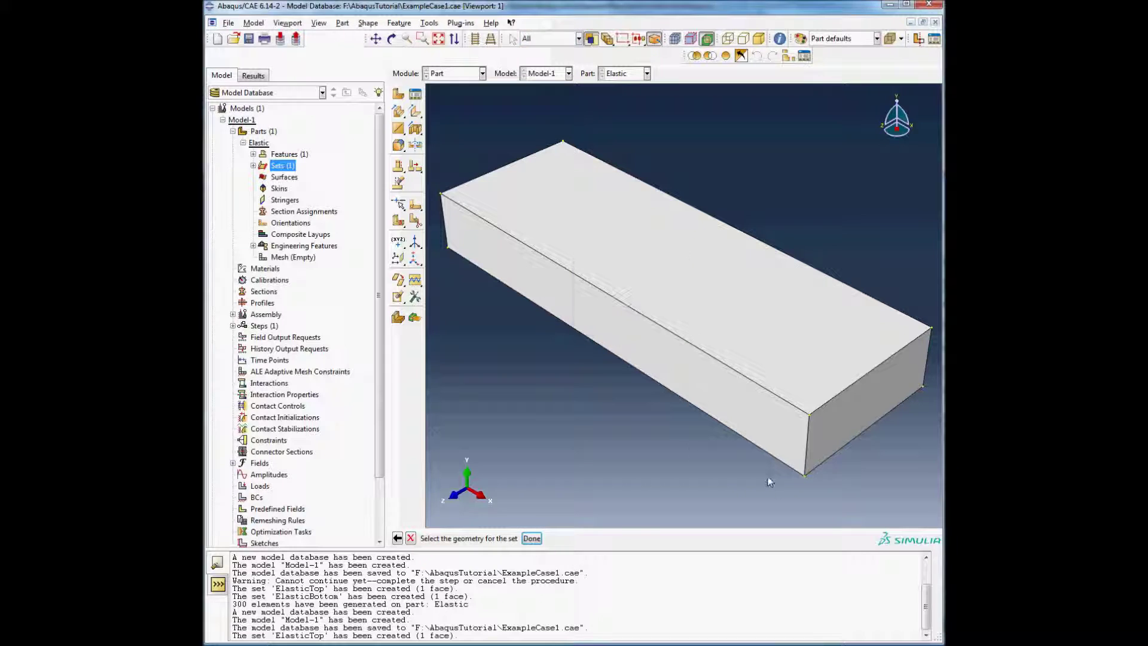
left_click_drag(773, 484, 679, 287, "ctrl+alt")
left_click(678, 285)
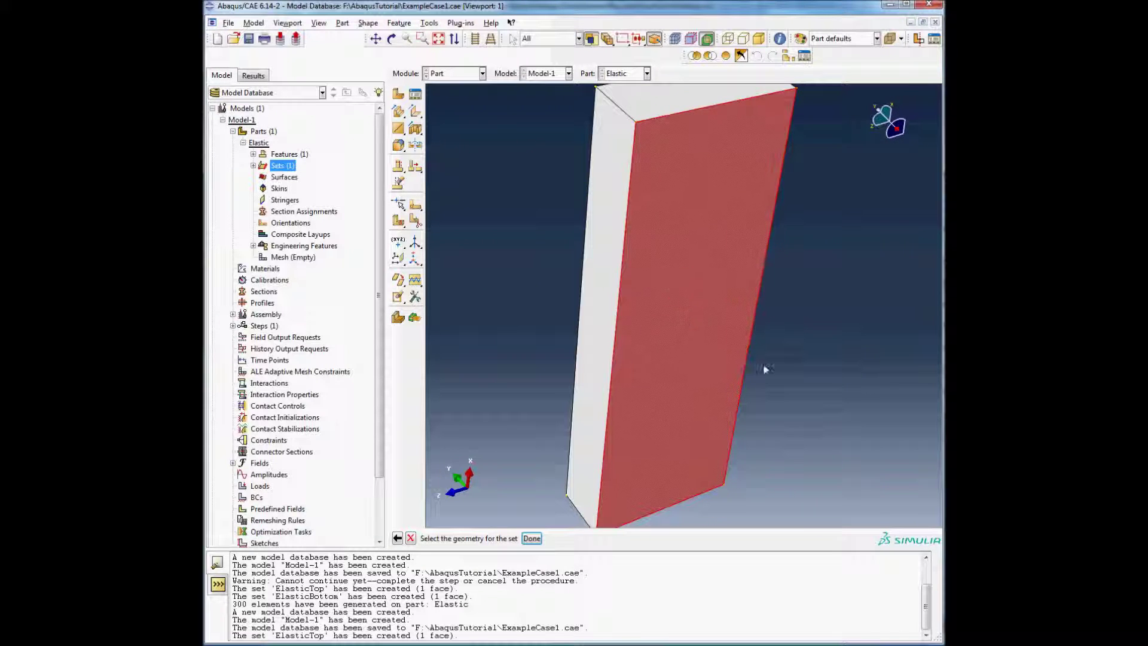
middle_click(768, 368)
left_click_drag(674, 169, 427, 297, "ctrl+alt")
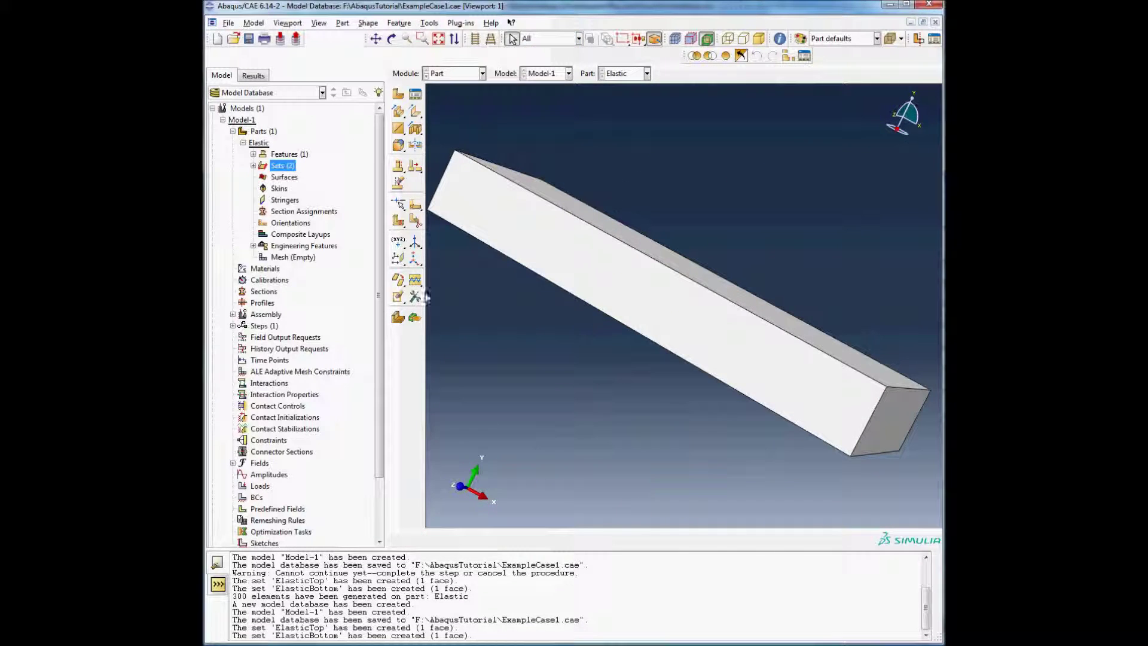
Start a section assignment for the Elastic part, selecting the whole solid as the region and naming its set sSteel.
left_click(253, 166)
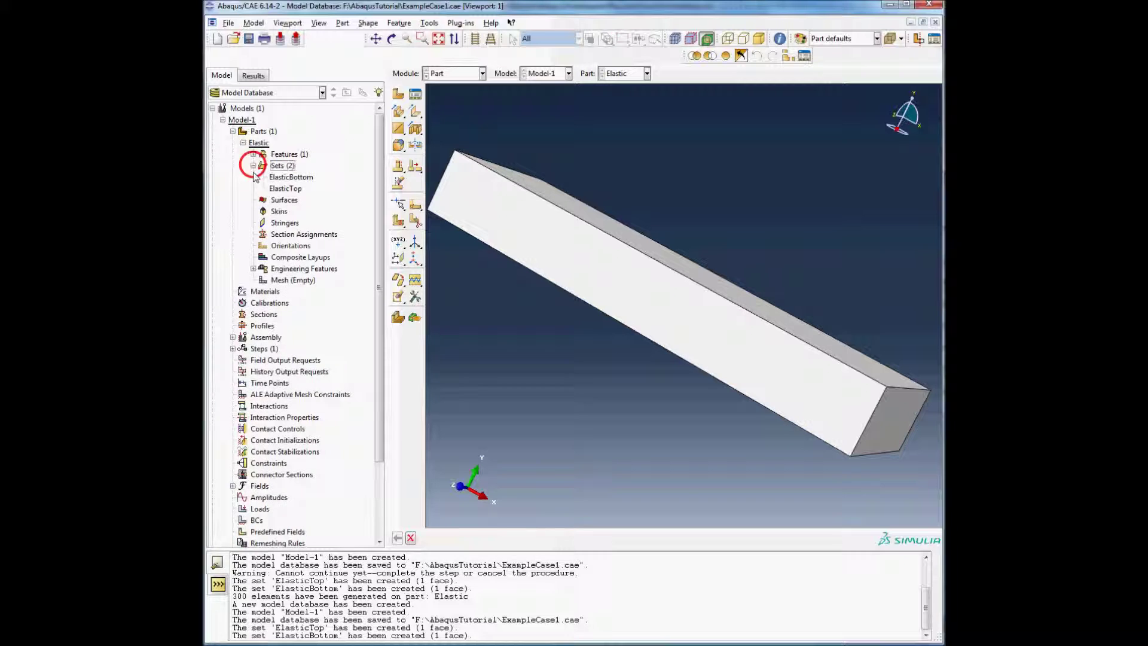
double_click(289, 235)
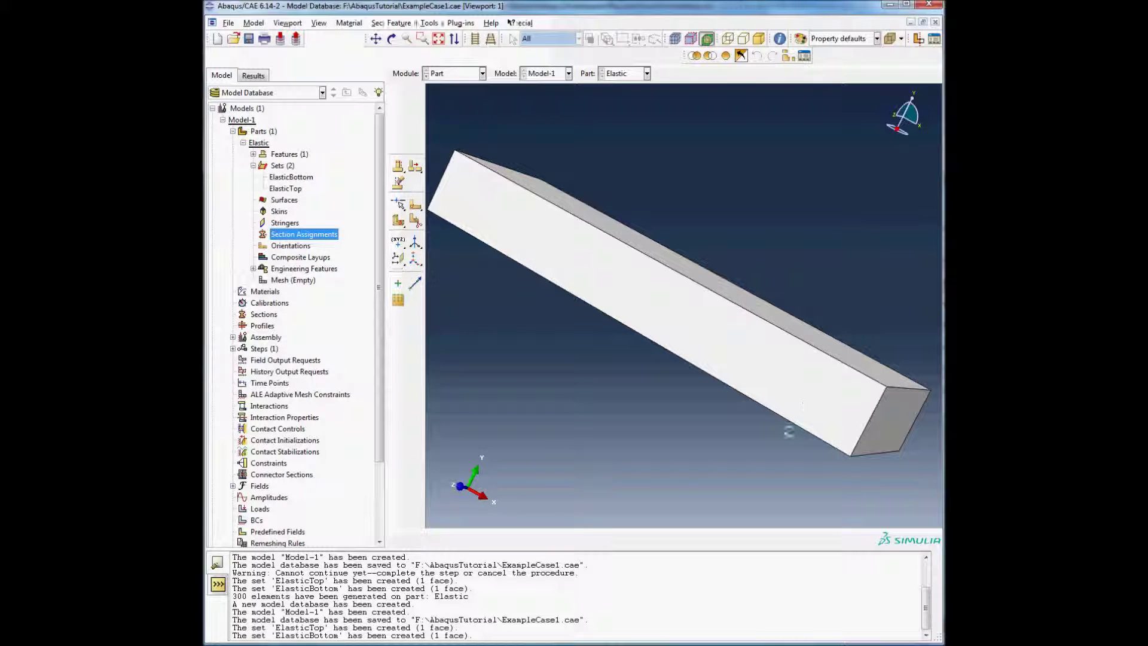
left_click(464, 214)
key("BackSpace")
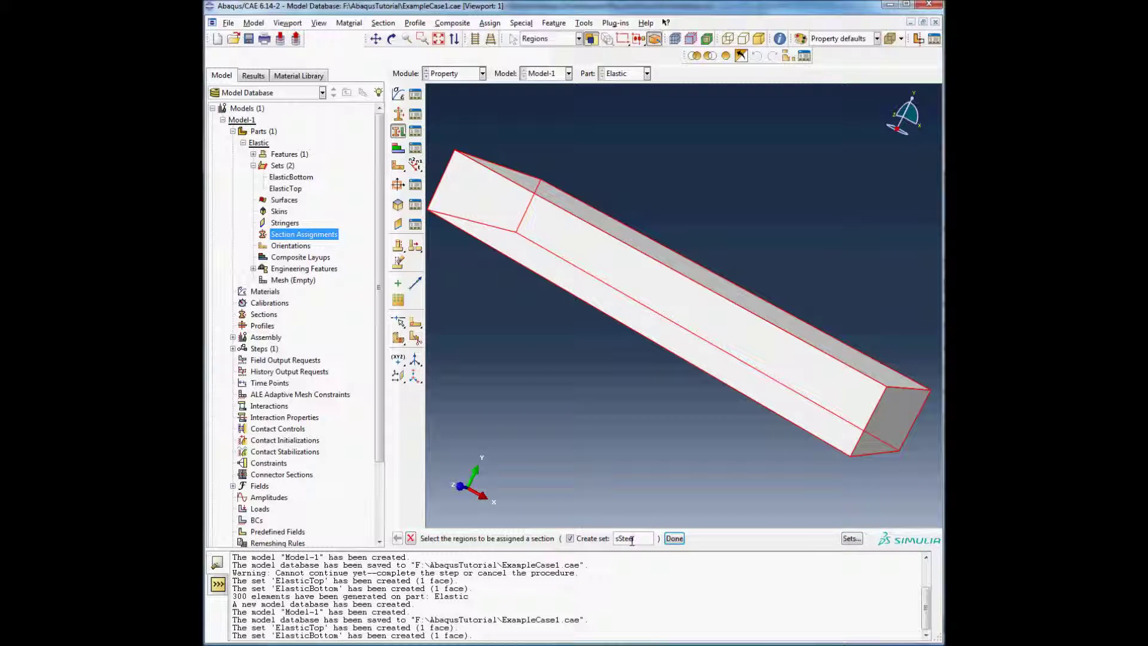
left_click(674, 538)
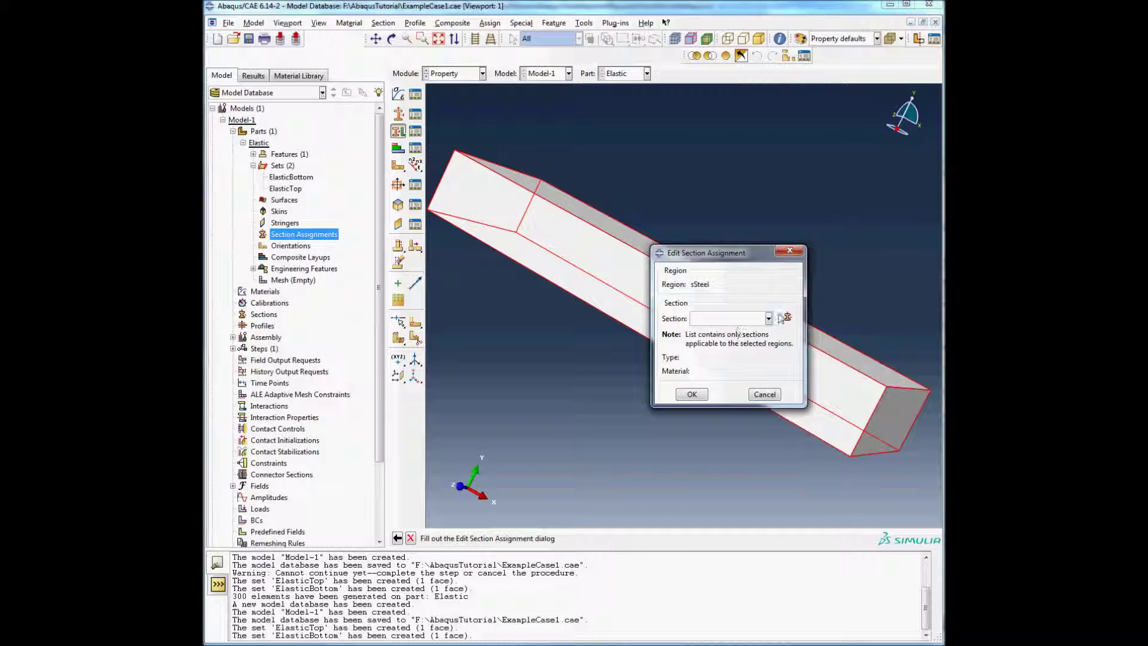
Create a solid, homogeneous section named SectionSteel for the assignment.
left_click(786, 317)
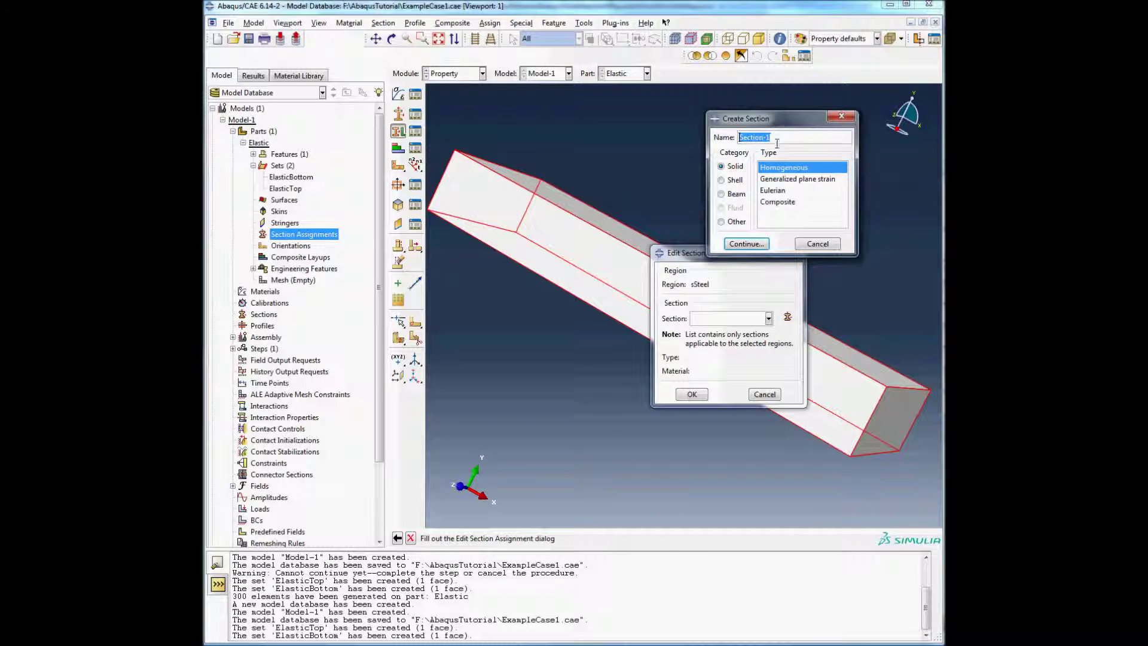
type("Steel")
left_click(747, 244)
Create a material named Steel for the section and add the Elastic mechanical behavior to it.
left_click(682, 280)
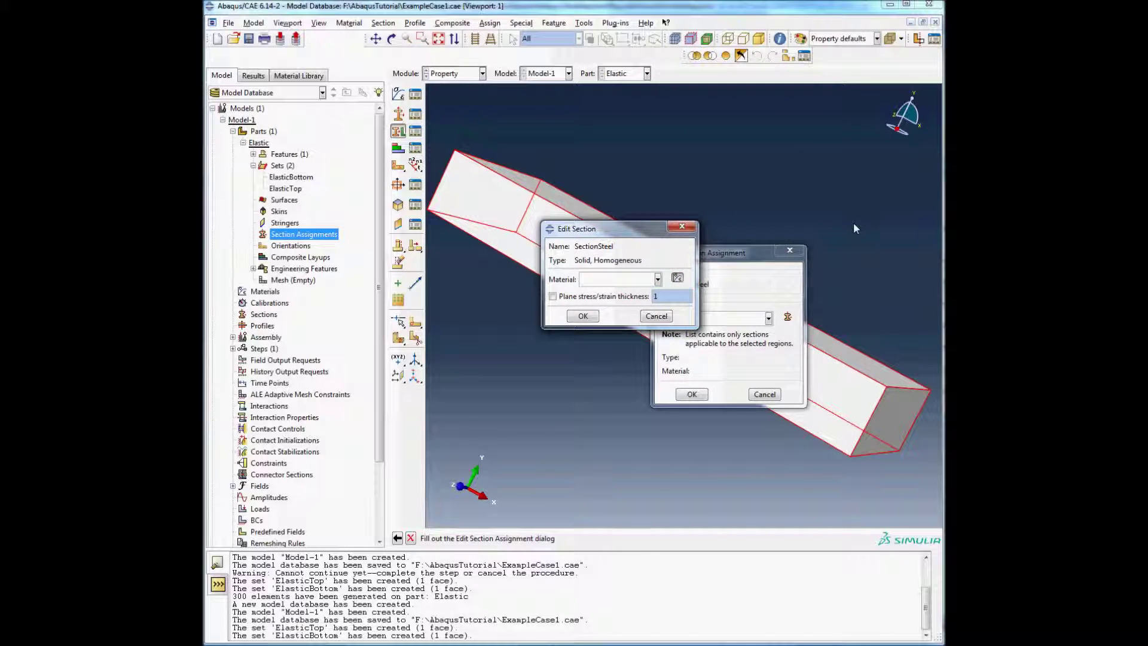
type("Steel")
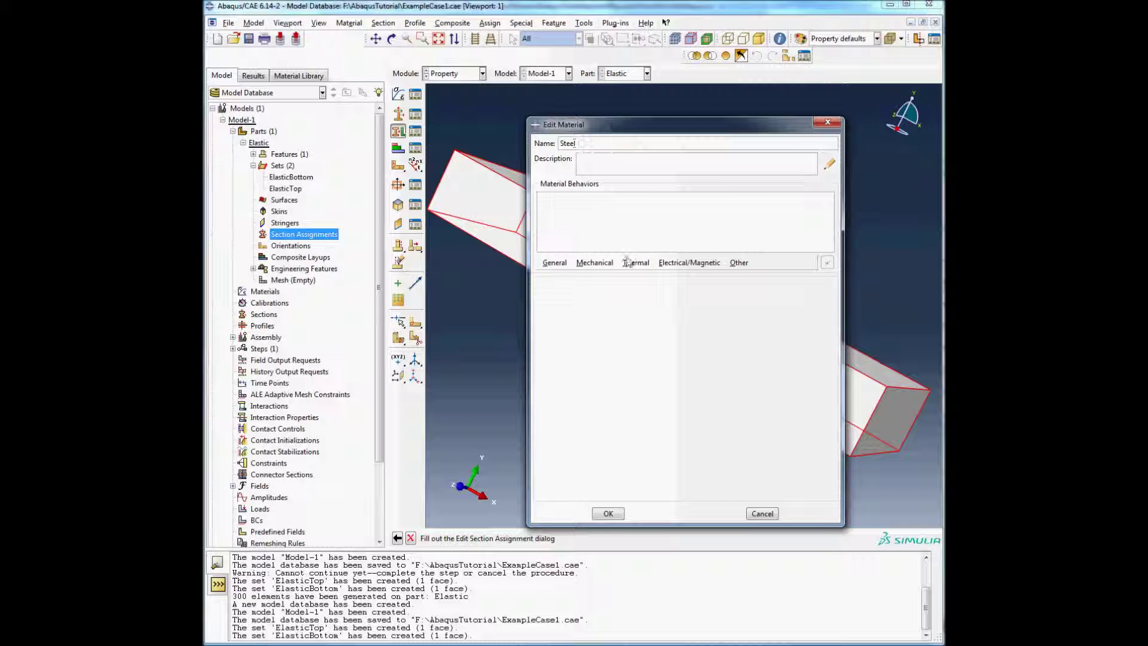
left_click(555, 262)
left_click(595, 263)
left_click(595, 263)
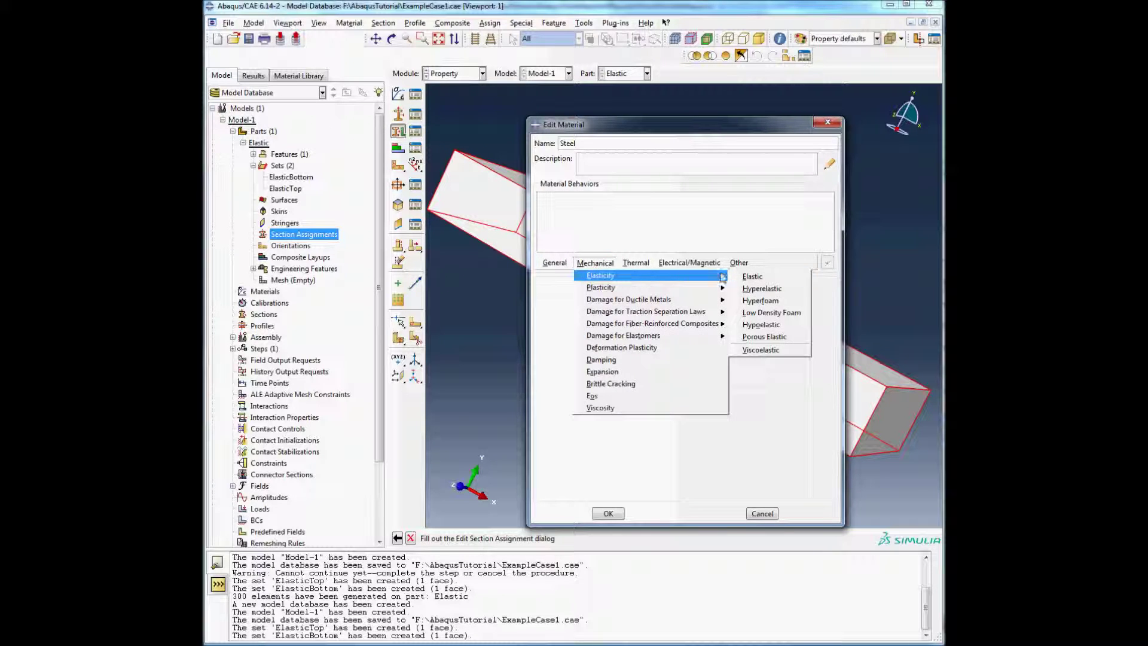
left_click(753, 276)
Set the isotropic elastic data of Steel to Young's modulus 210000E6 and Poisson's ratio 0.3, and save the material.
left_click(595, 426)
left_click(599, 427)
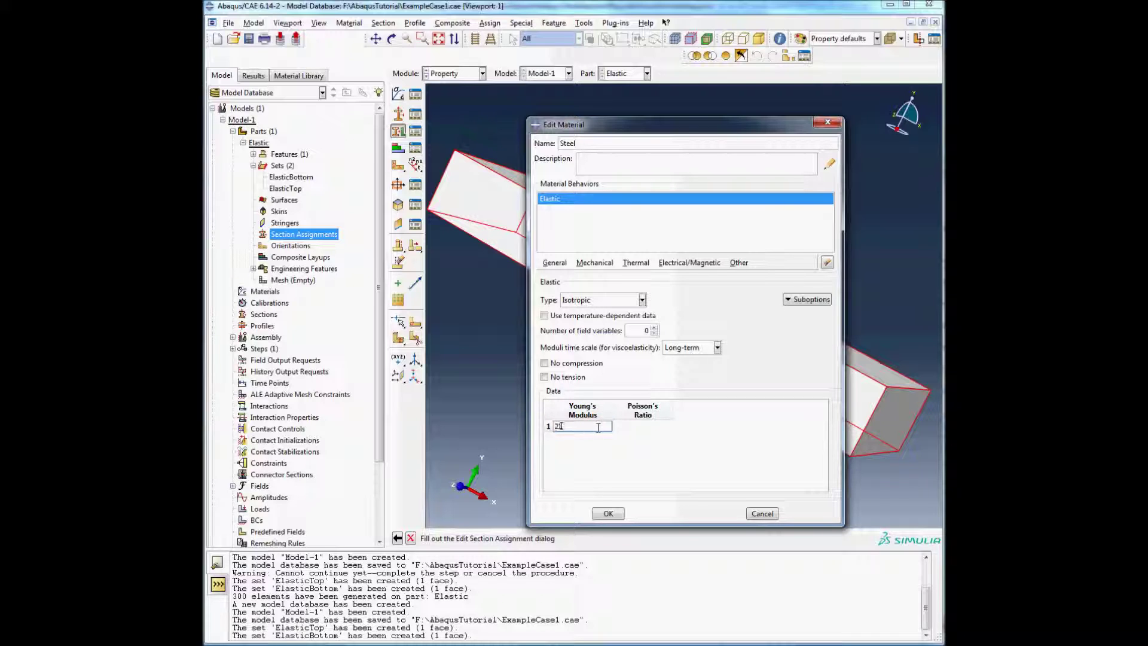
type("210000")
key("Tab")
type("0")
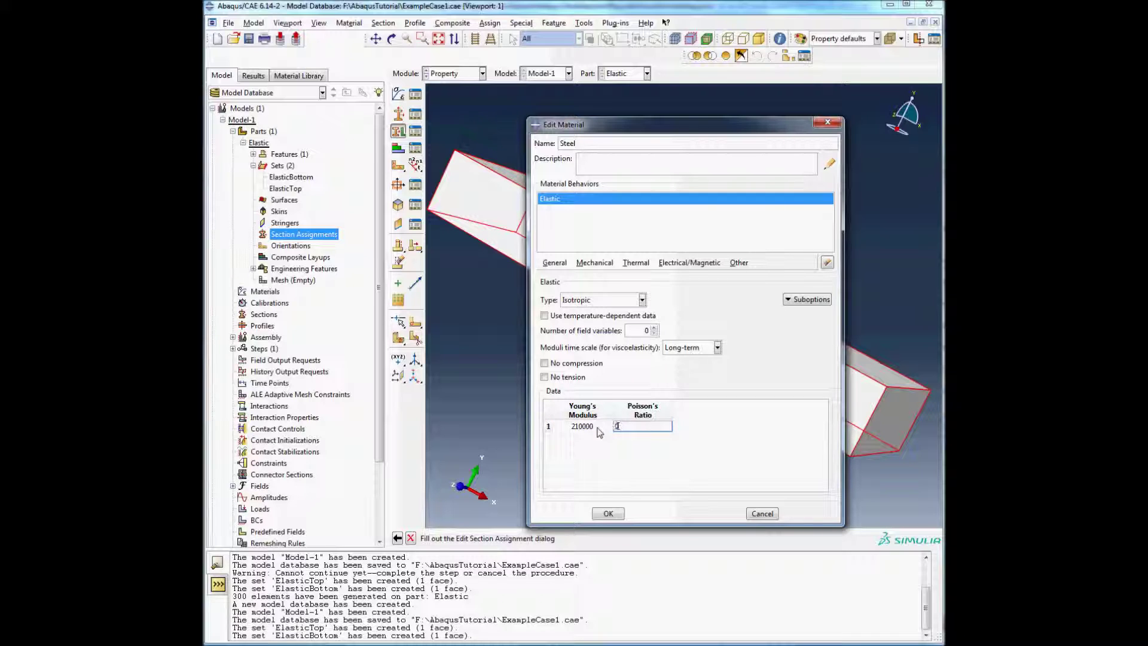
type(".3")
left_click(595, 425)
left_click(596, 426)
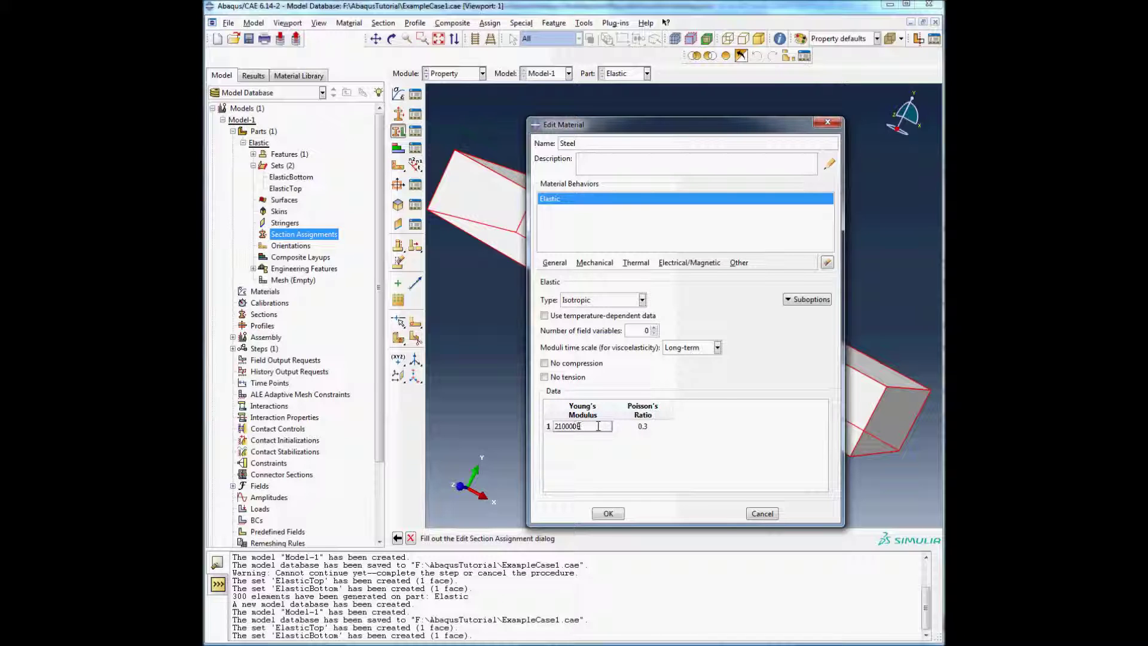
left_click(608, 515)
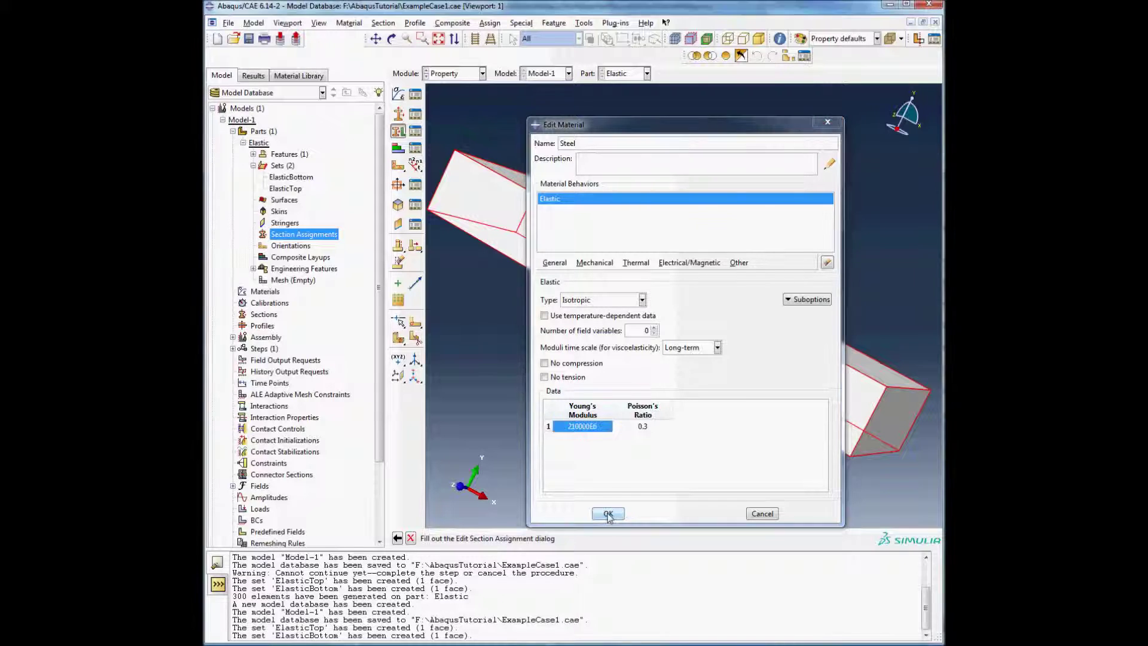
Accept Steel as the section's material and assign SectionSteel to the sSteel region.
left_click(584, 315)
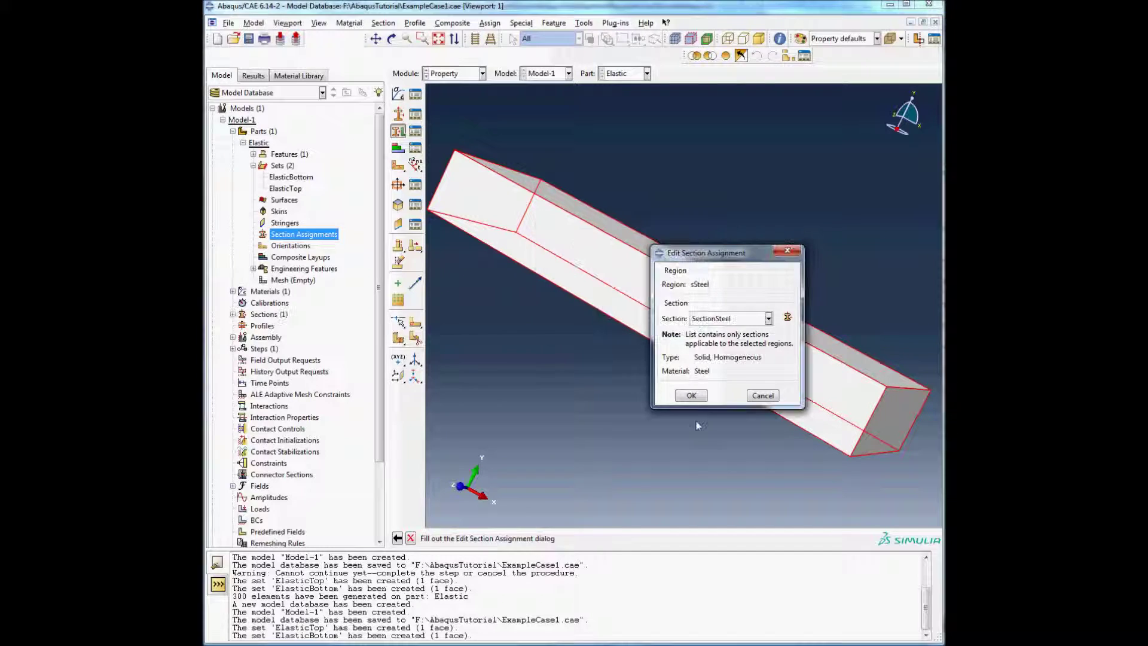
left_click(692, 395)
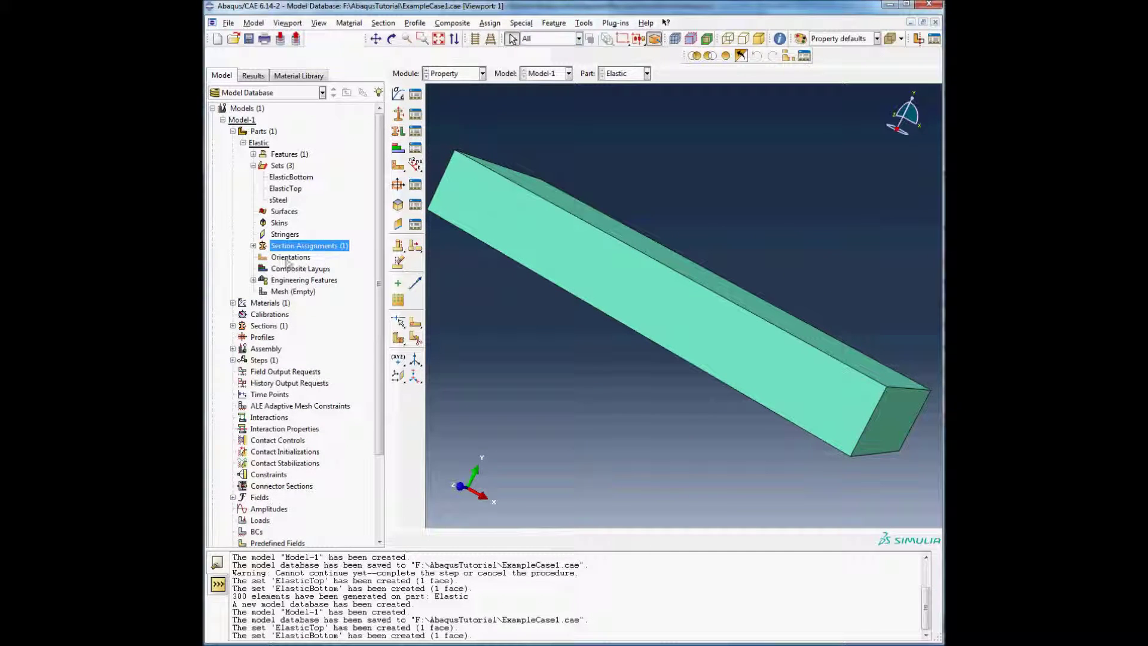
left_click(253, 246)
Open the mesh of part Elastic and seed the block's four long X-direction edges by number with 50 elements each.
left_click(293, 304)
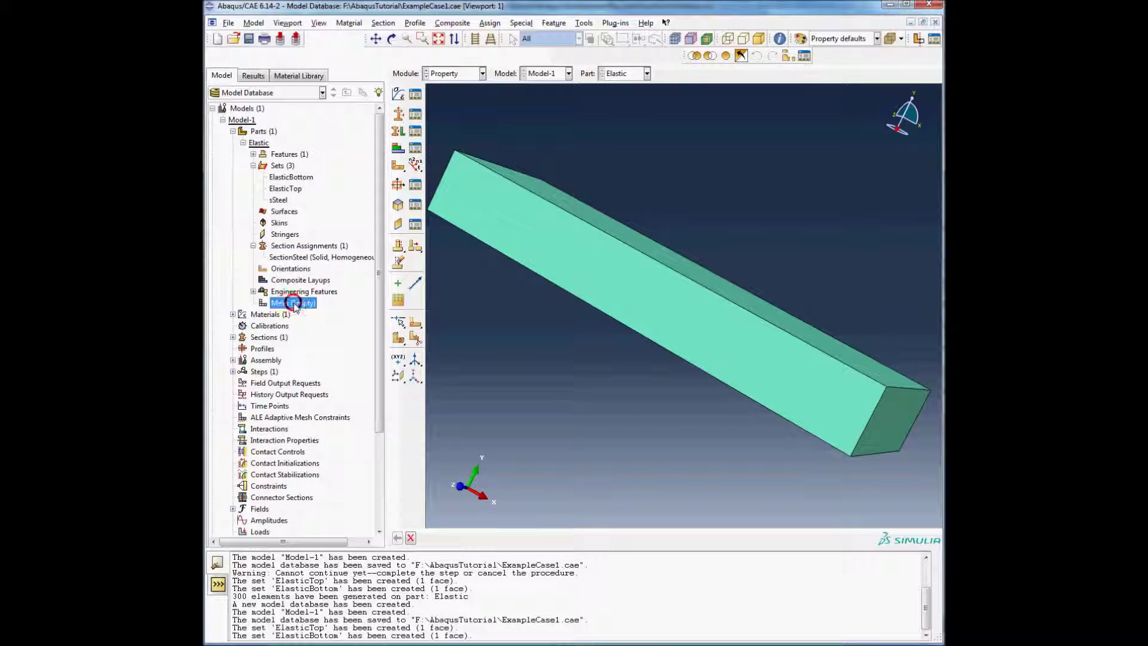
double_click(293, 303)
left_click(319, 23)
left_click(343, 23)
left_click(353, 44)
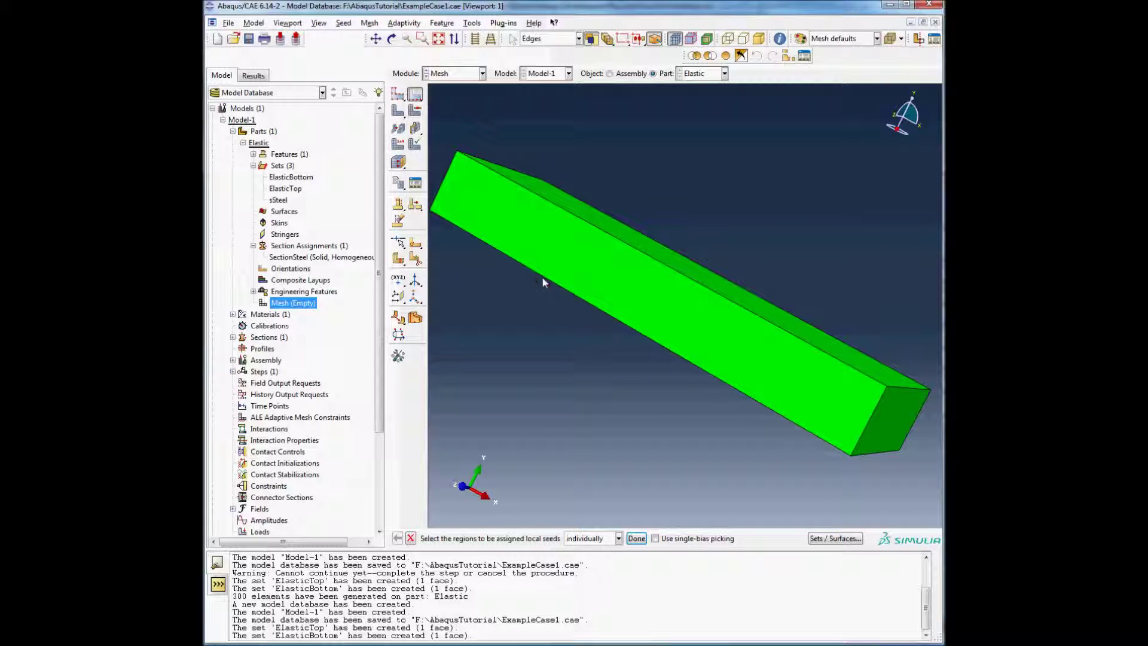
left_click(618, 239)
mouse_move(698, 235)
left_mouse_down("ctrl+alt")
mouse_move(610, 412)
mouse_move(651, 385)
mouse_move(712, 249)
left_mouse_up("ctrl+alt")
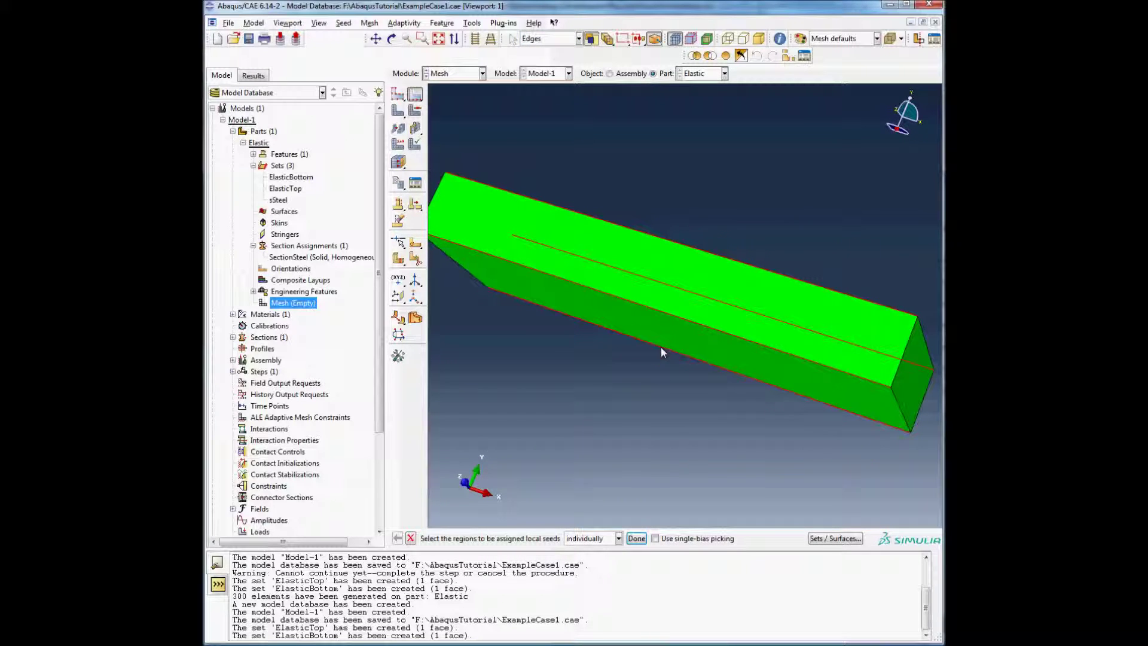
middle_click(597, 383)
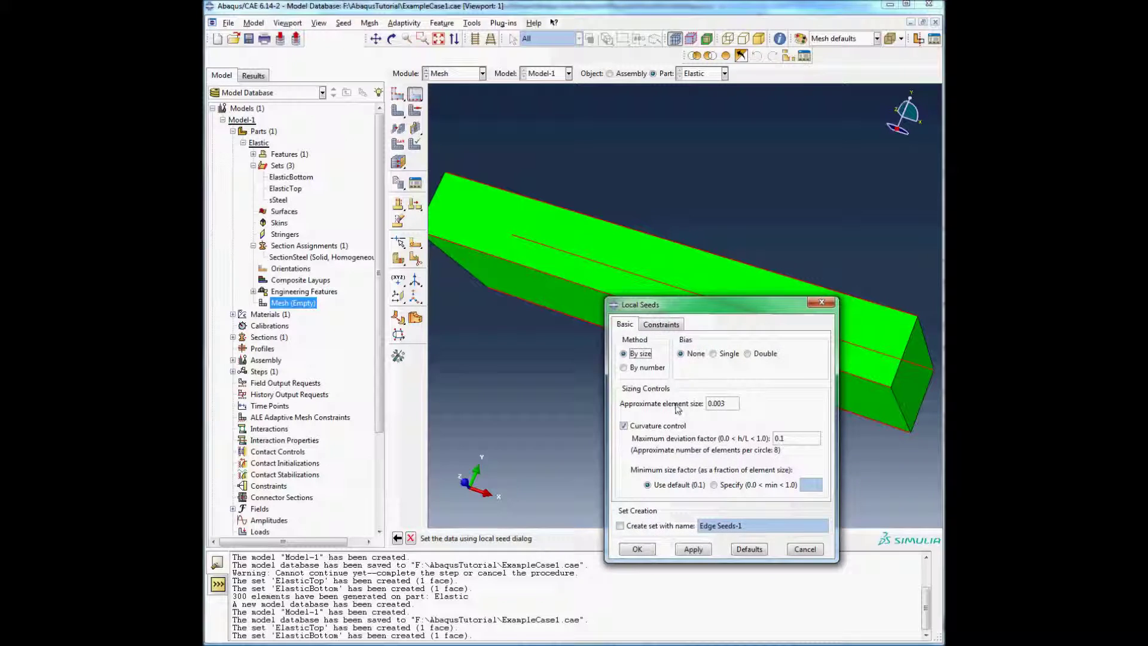
left_click(647, 368)
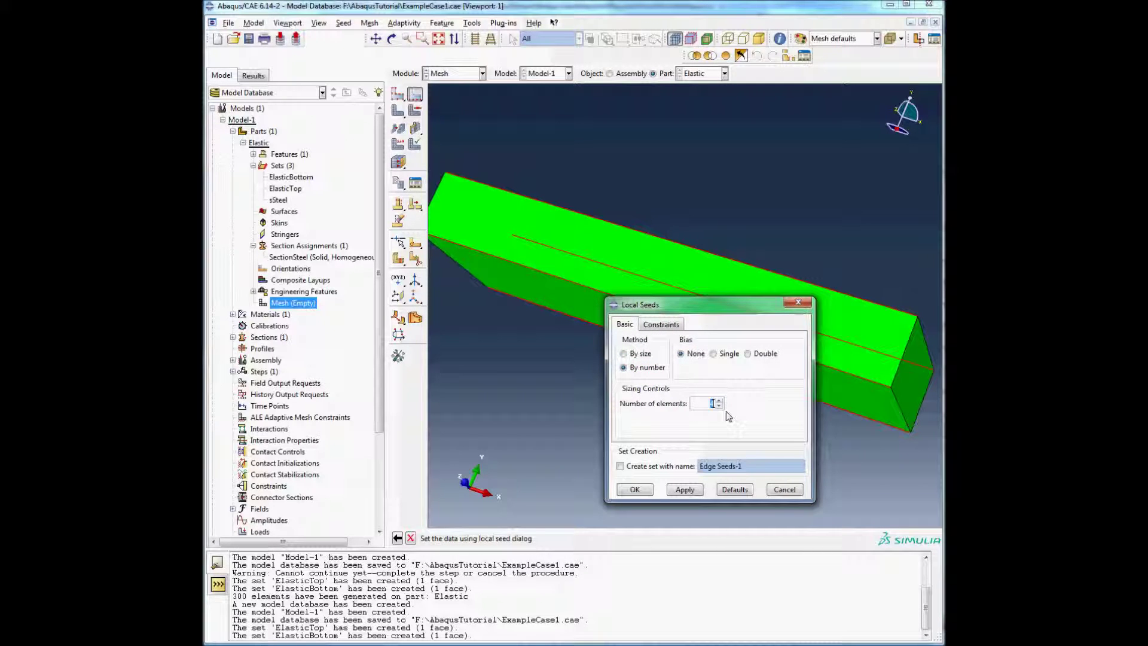
left_click(633, 490)
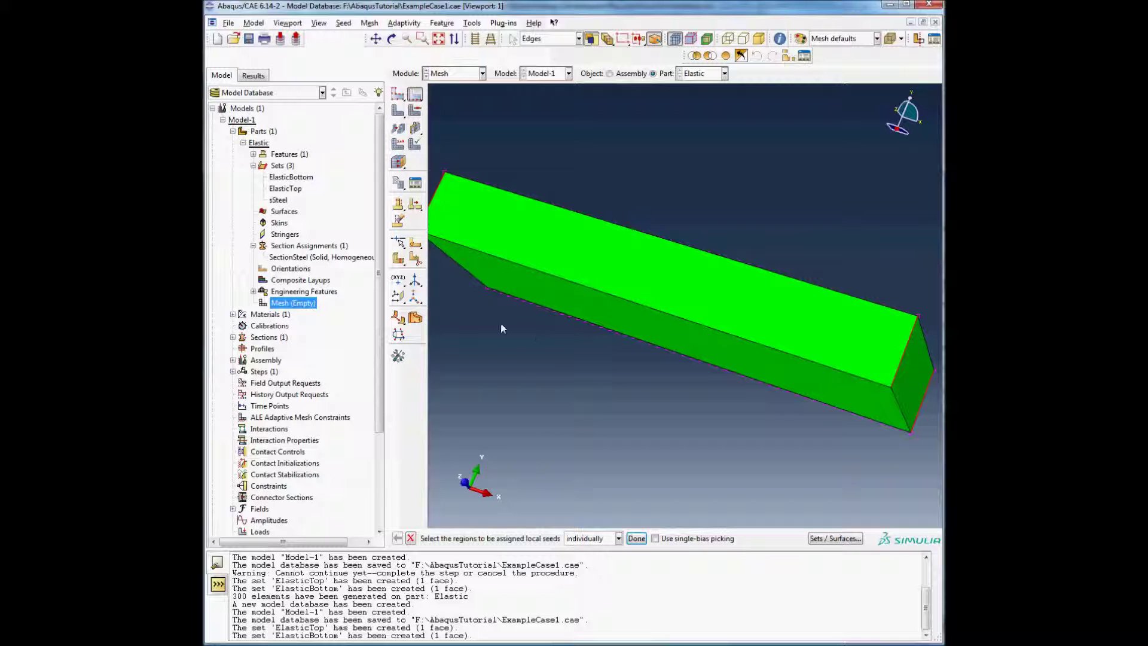
Seed the block's four short Y-direction edges by number with 3 elements each.
left_click_drag(508, 347, 515, 197, "ctrl+alt")
left_click(506, 179)
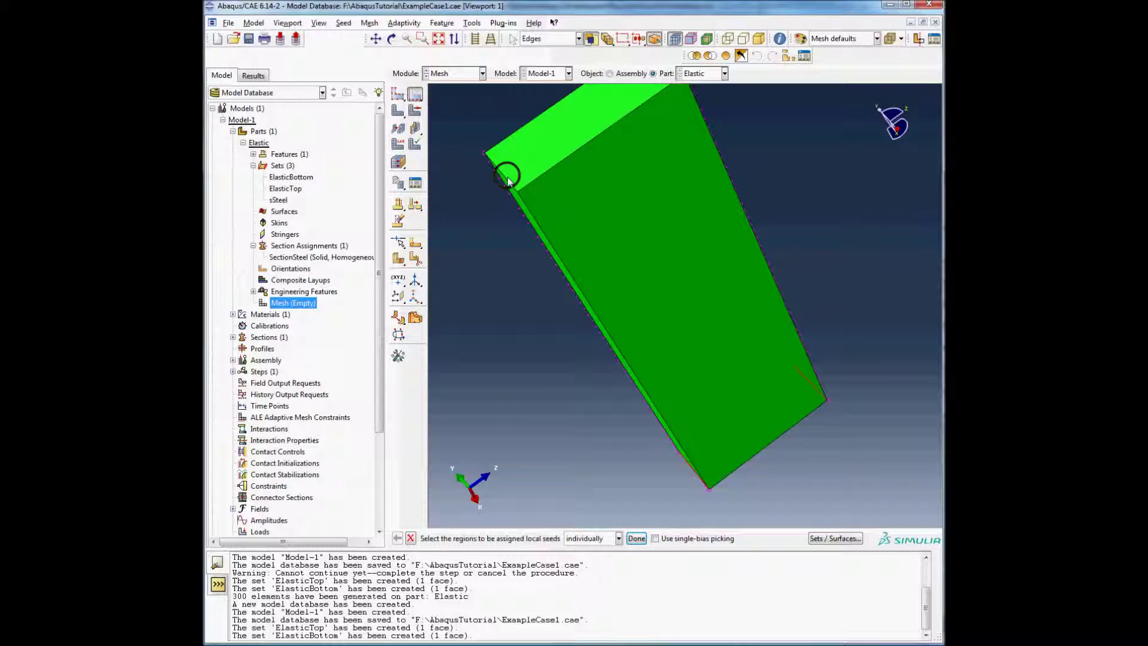
middle_click(483, 252)
double_click(707, 403)
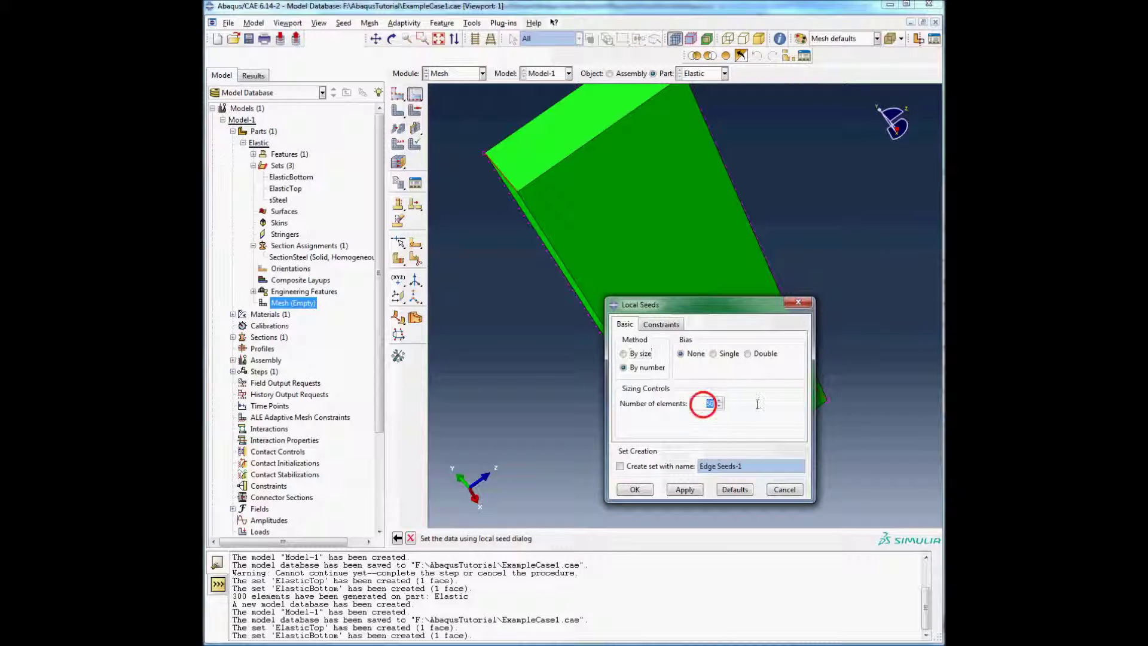
left_click(685, 489)
left_click(634, 489)
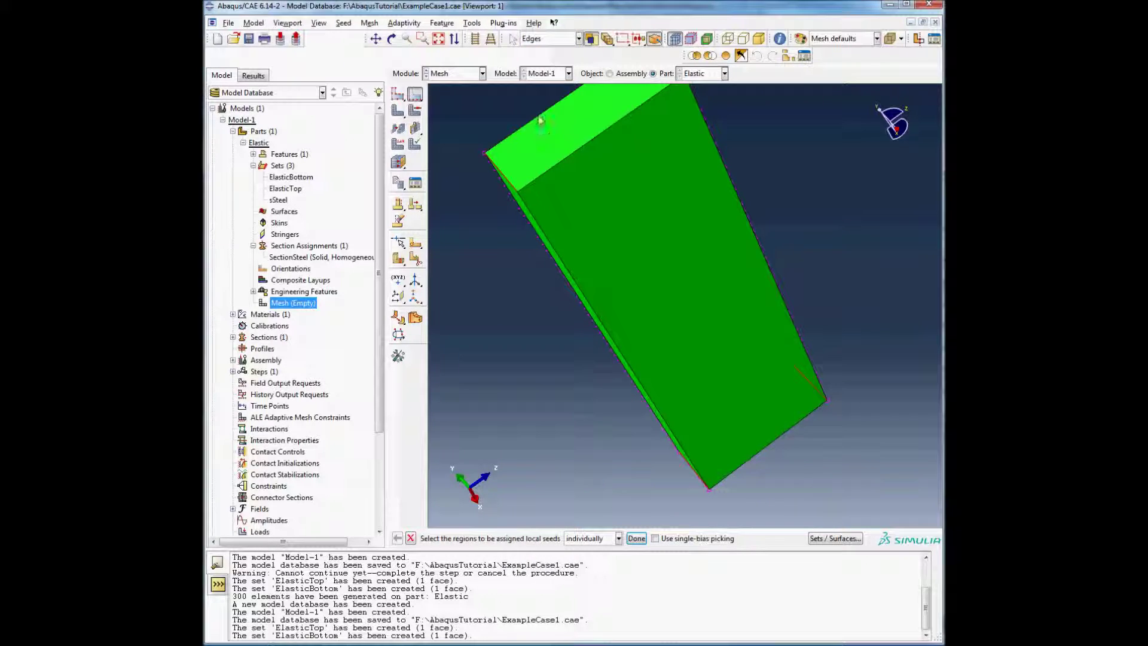
Seed the block's four Z-direction edges by number with 2 elements each and finish edge seeding.
left_click(551, 167)
mouse_move(809, 273)
left_mouse_down("ctrl+alt")
mouse_move(810, 251)
mouse_move(601, 482)
left_mouse_up("ctrl+alt")
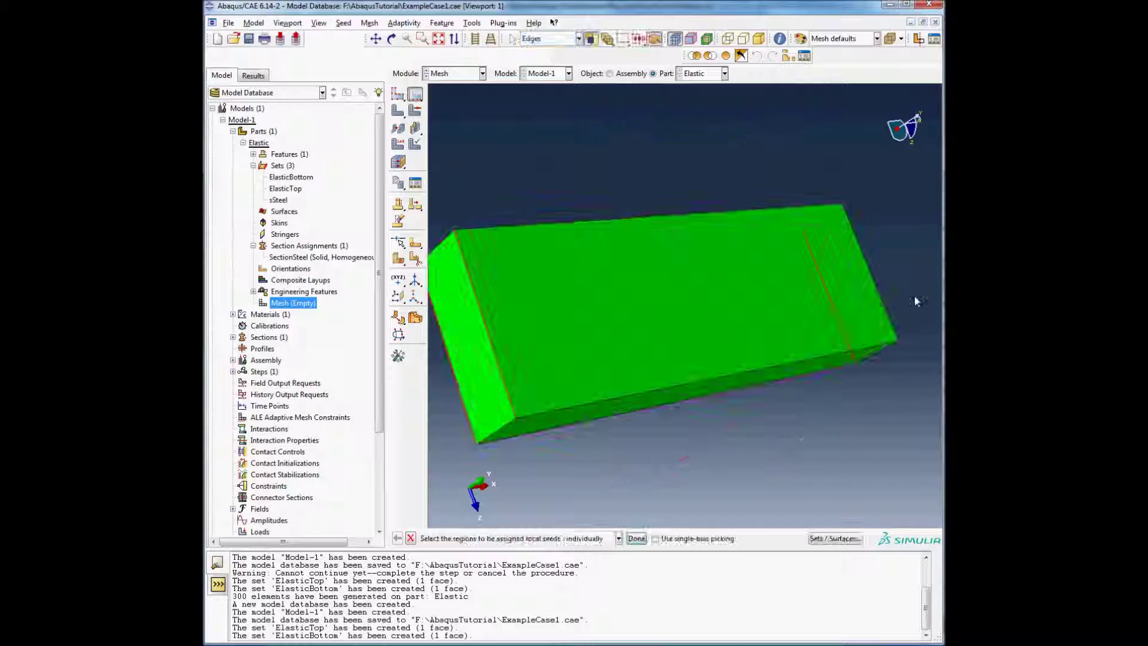
left_click(878, 288)
middle_click(887, 251)
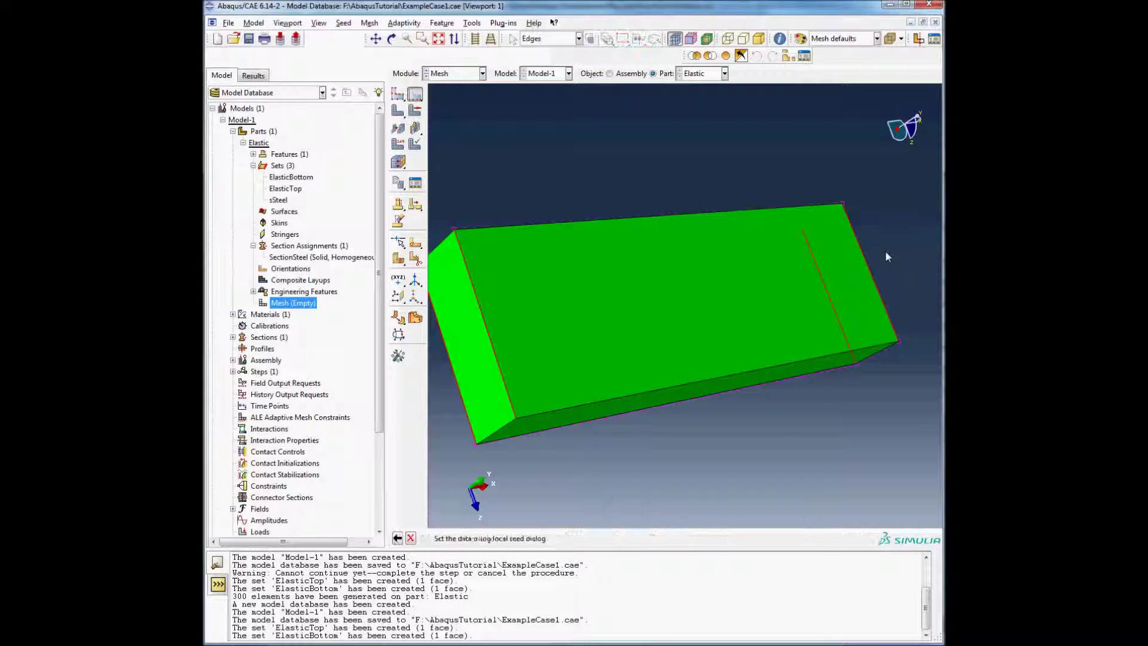
left_click(699, 399)
double_click(709, 404)
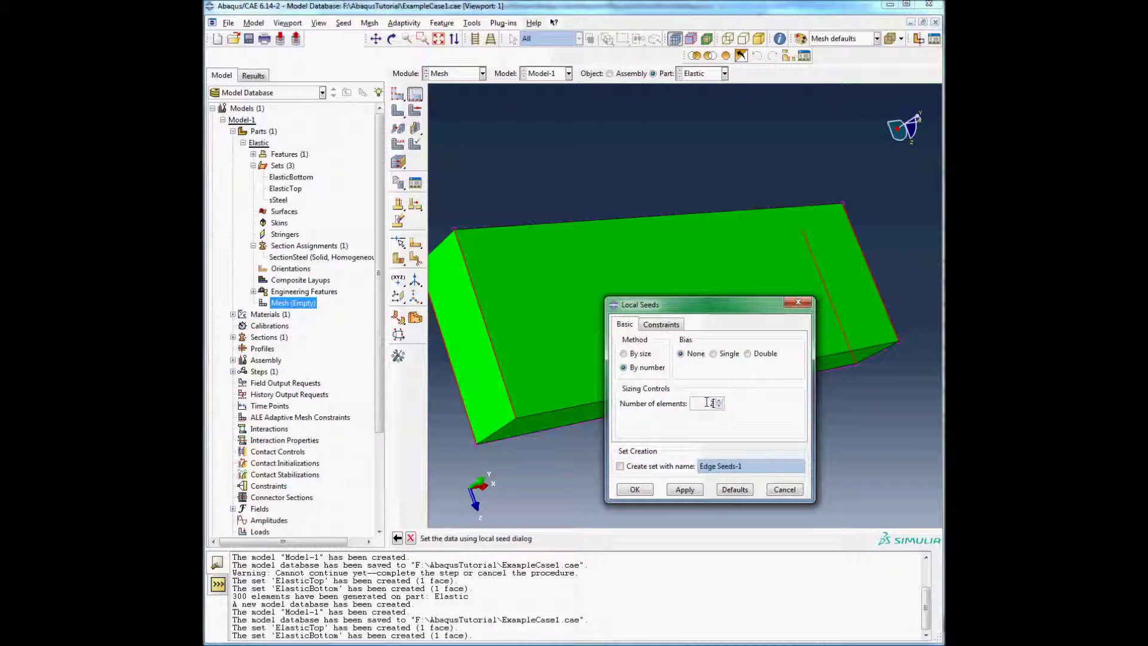
left_click(636, 490)
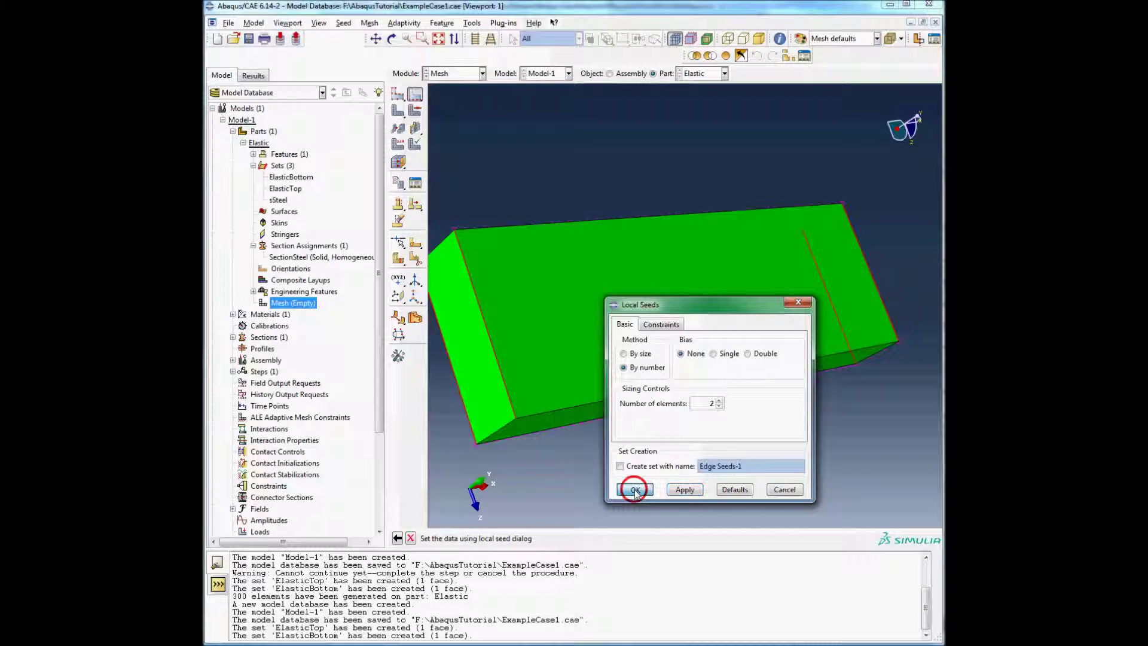
middle_click(629, 509)
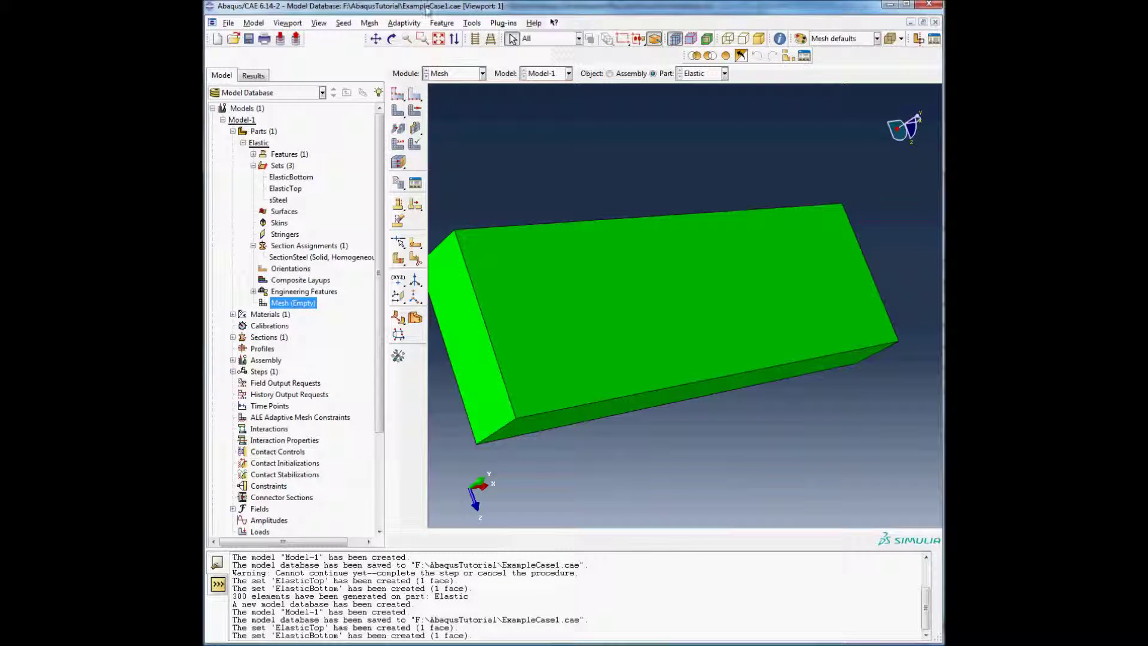
Set the mesh controls to hex elements with the structured technique and mesh the part.
left_click(370, 23)
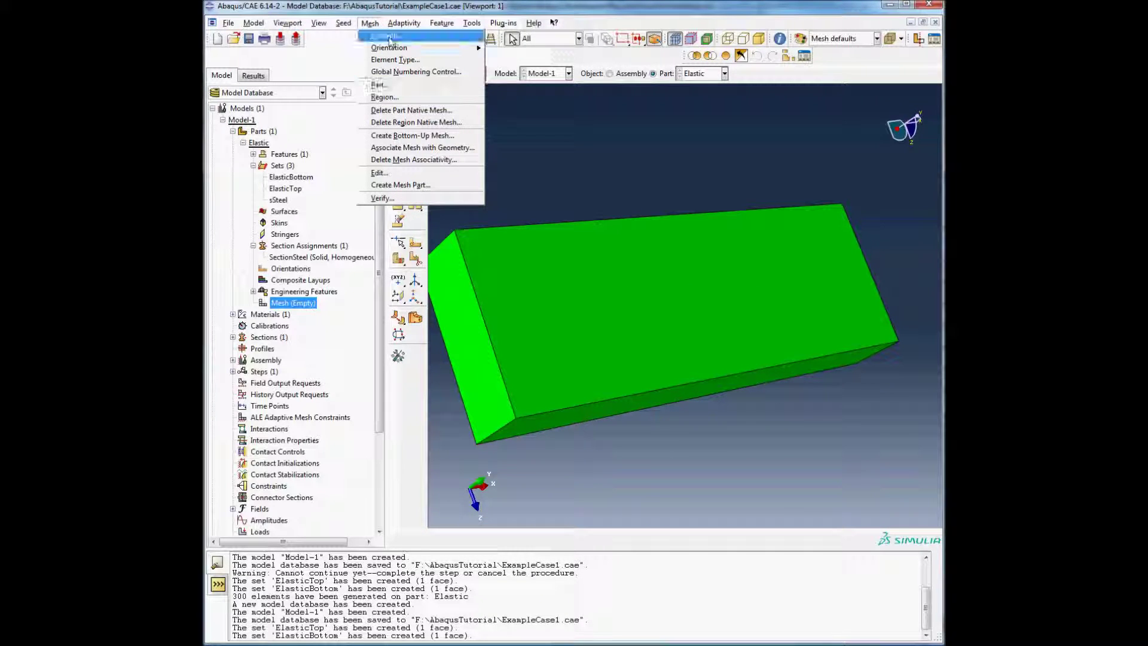
left_click(390, 37)
left_click(641, 390)
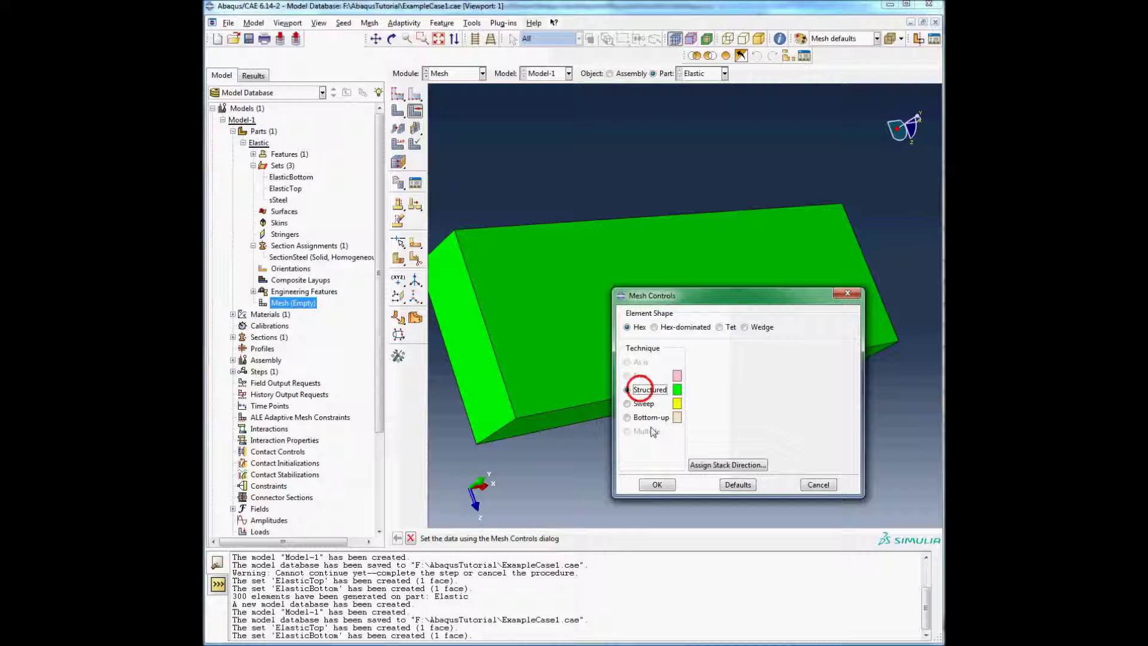
left_click(657, 484)
left_click(370, 23)
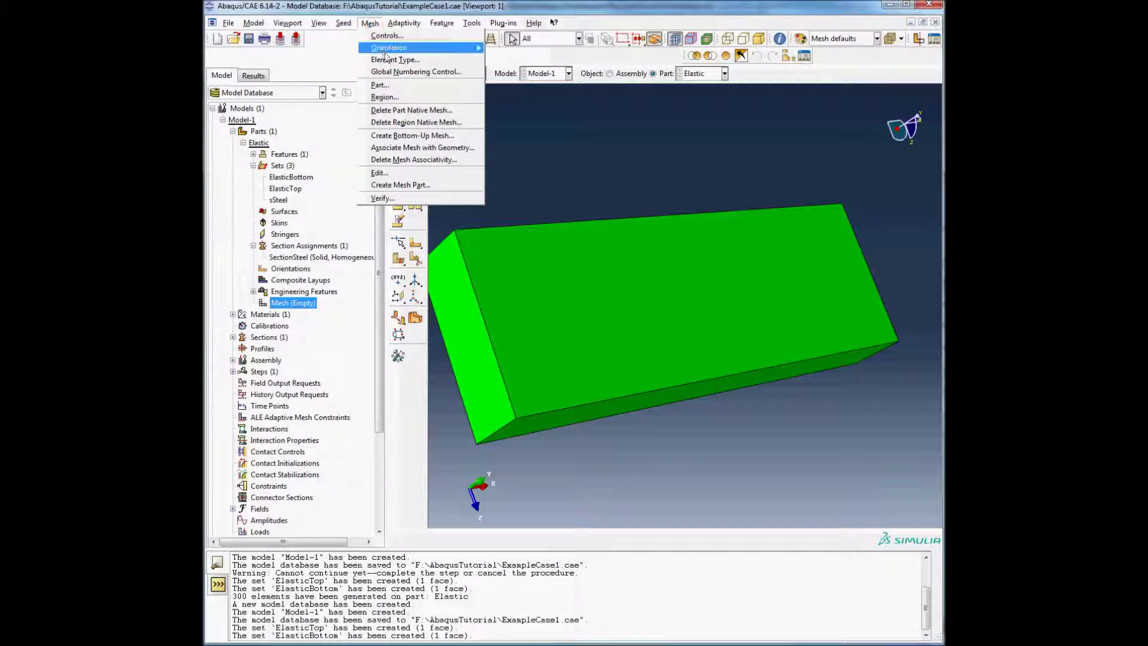
left_click(383, 85)
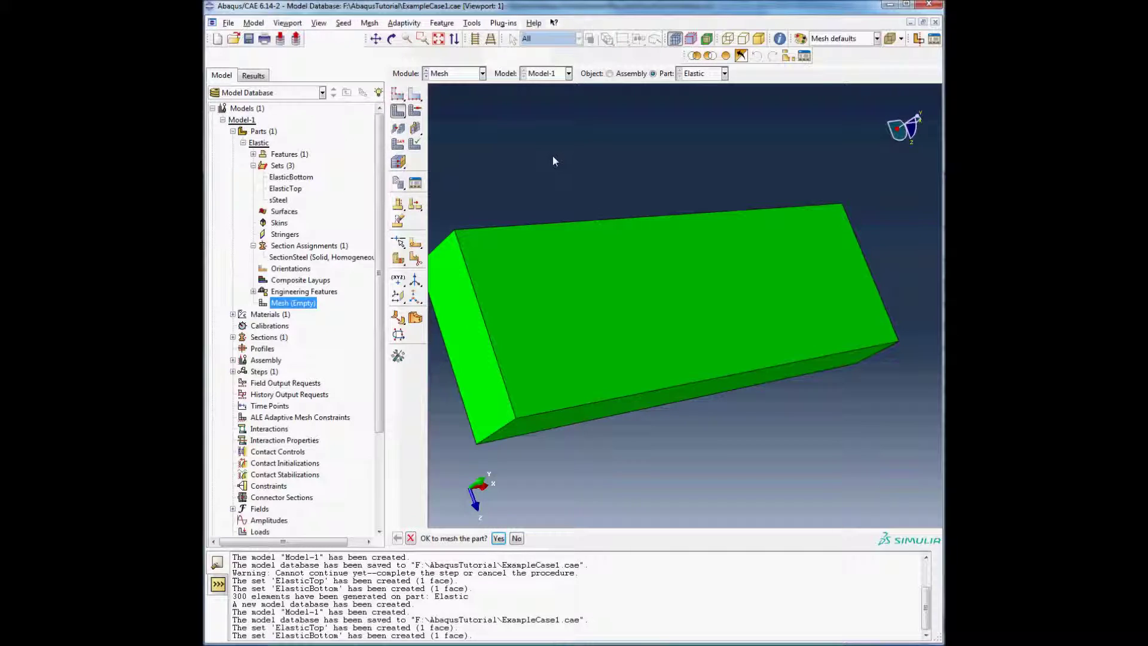
middle_click(553, 161)
Assign the Standard, linear 3D Stress element type with reduced integration (C3D8R) to the whole meshed block.
left_click(370, 23)
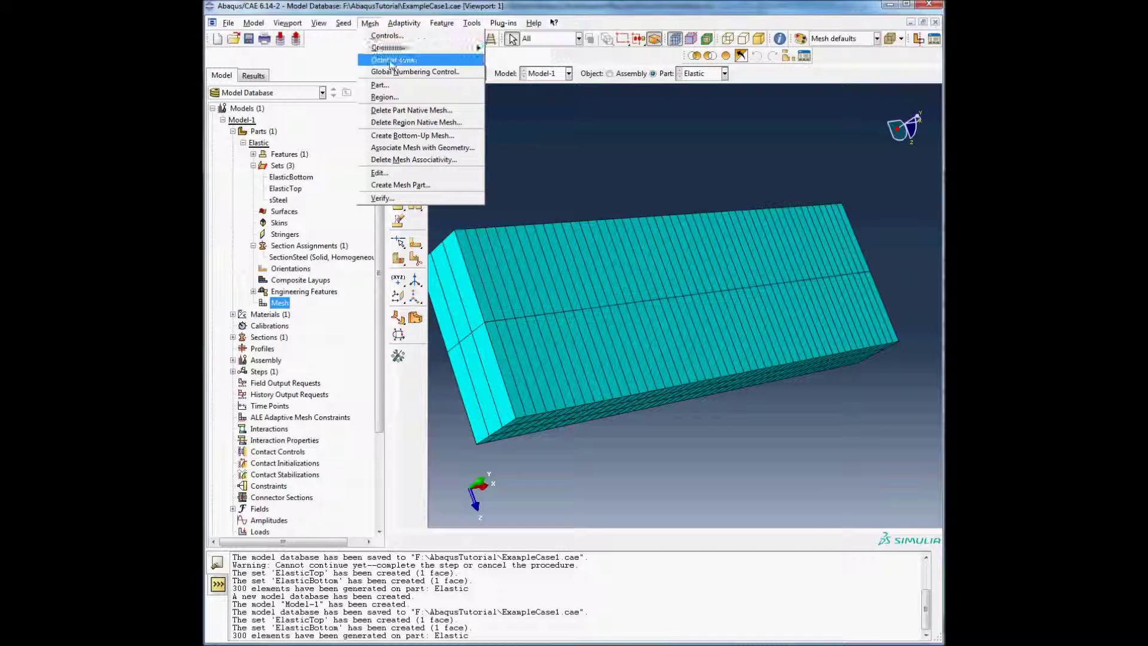
left_click(391, 60)
left_click_drag(889, 161, 426, 506)
middle_click(680, 187)
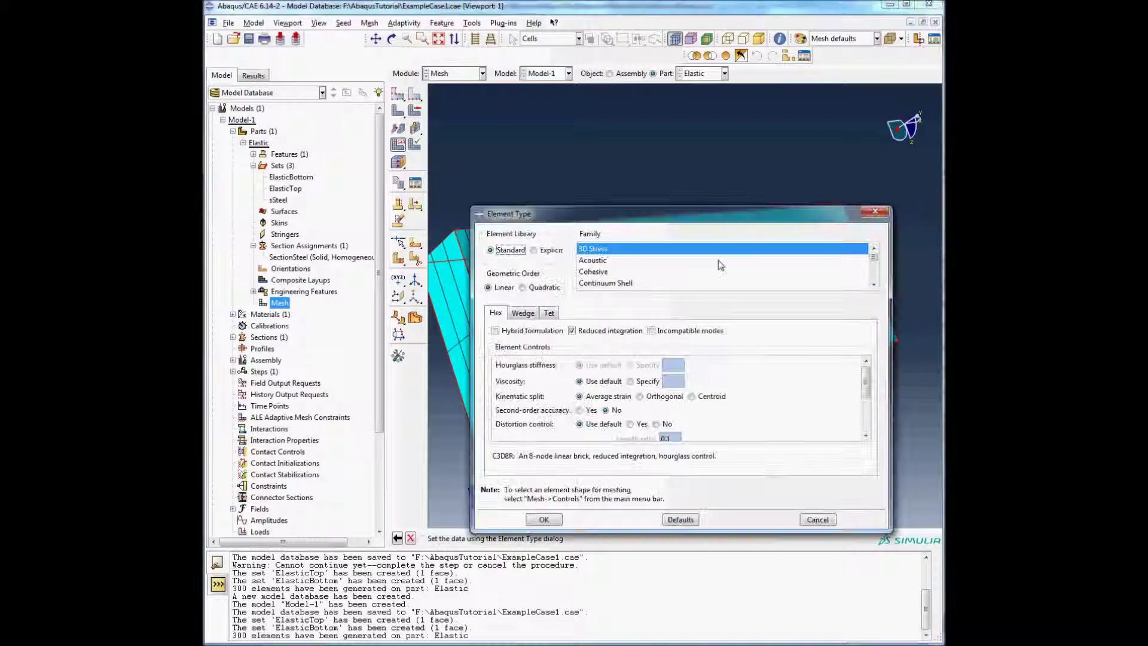
left_click(543, 519)
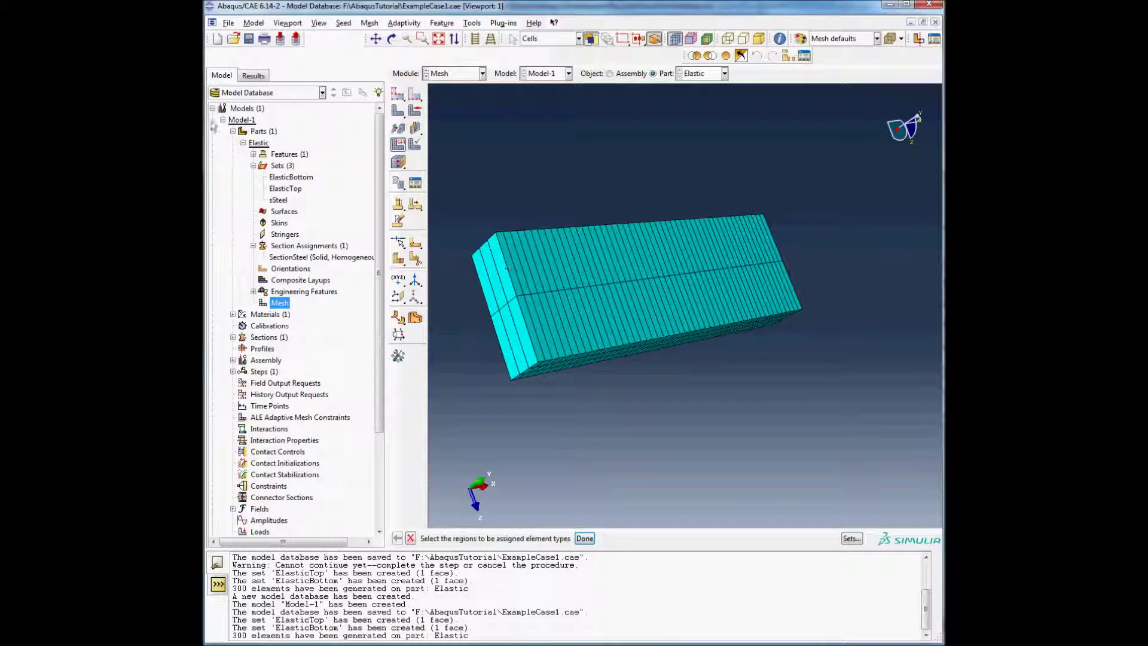
Create a new 3D deformable part named Gap with a solid extrusion base feature and approximate size 0.1.
left_click(243, 142)
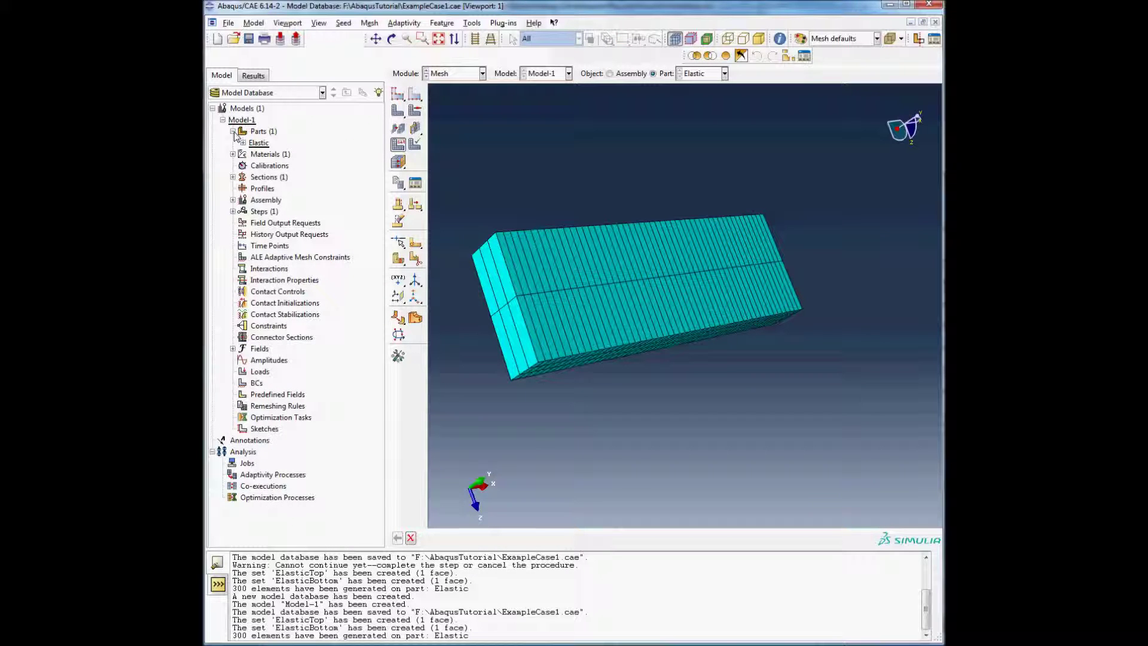
left_click(242, 143)
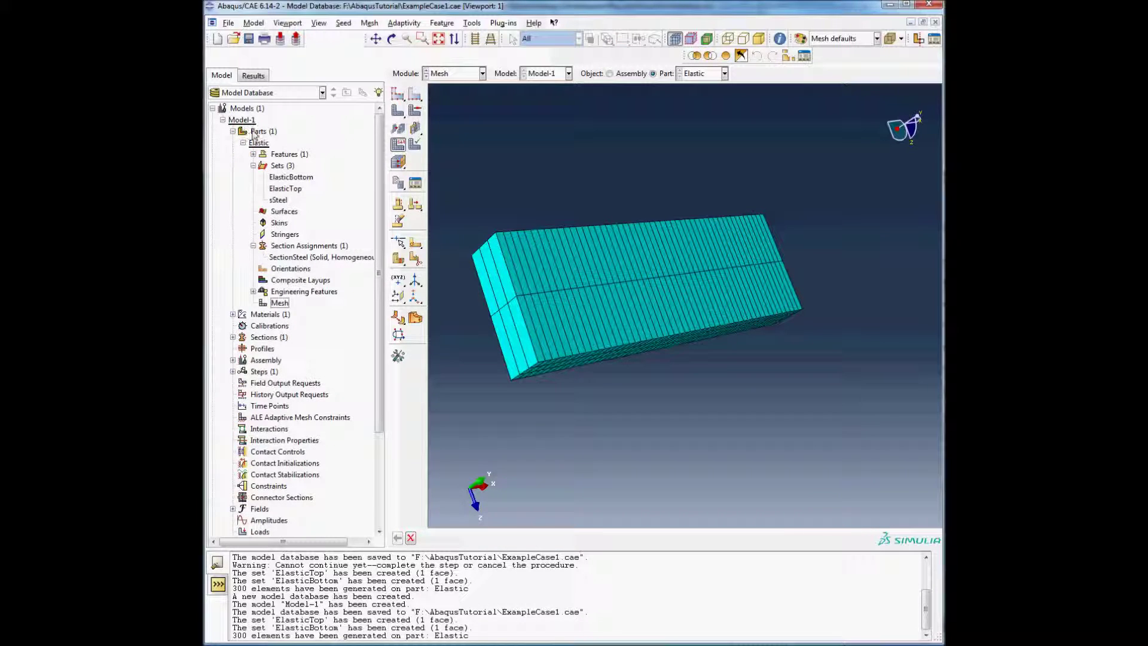
double_click(257, 132)
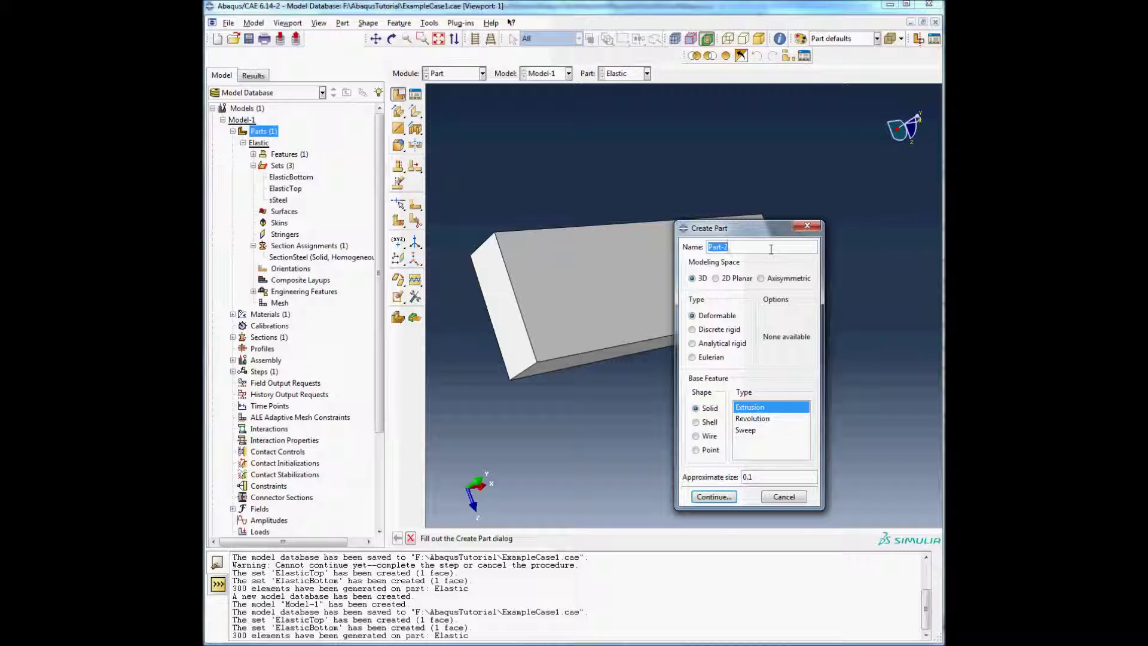
type("Gap")
left_click(707, 497)
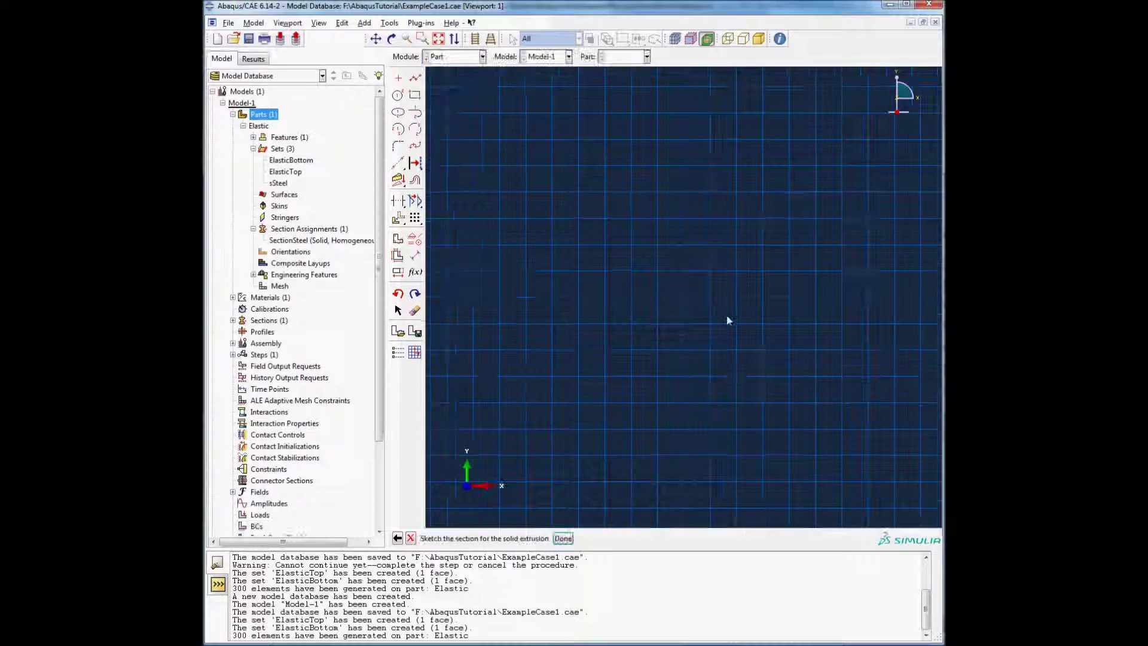
Sketch a thin, wide horizontal rectangle as Gap's section and extrude it into a solid plate.
left_click(415, 97)
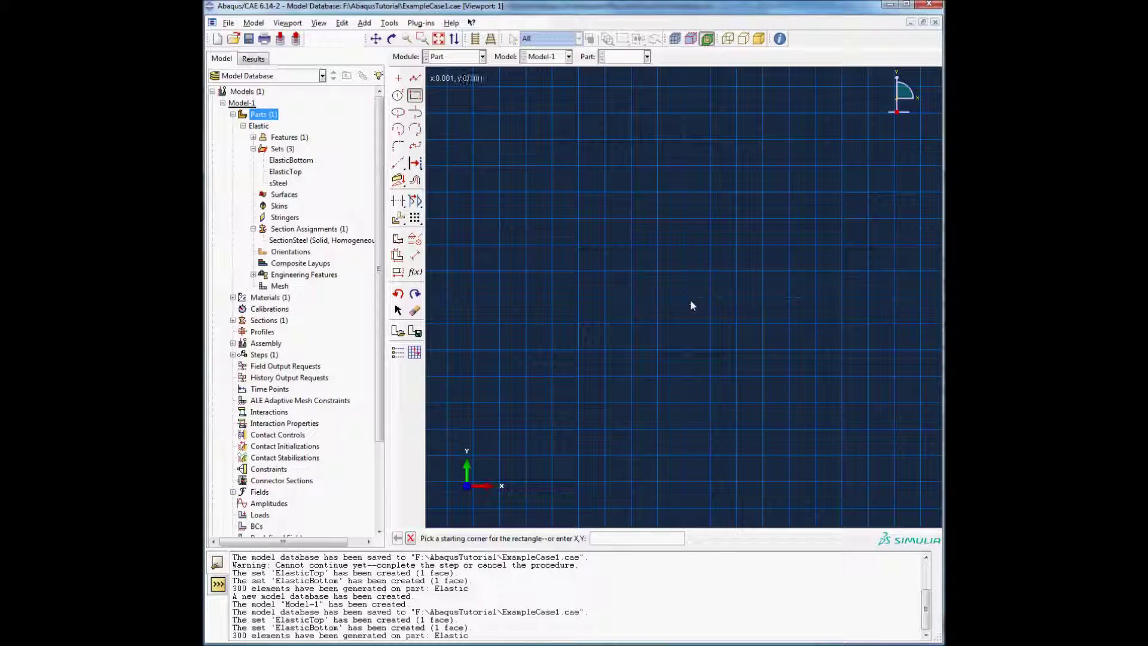
left_click(685, 294)
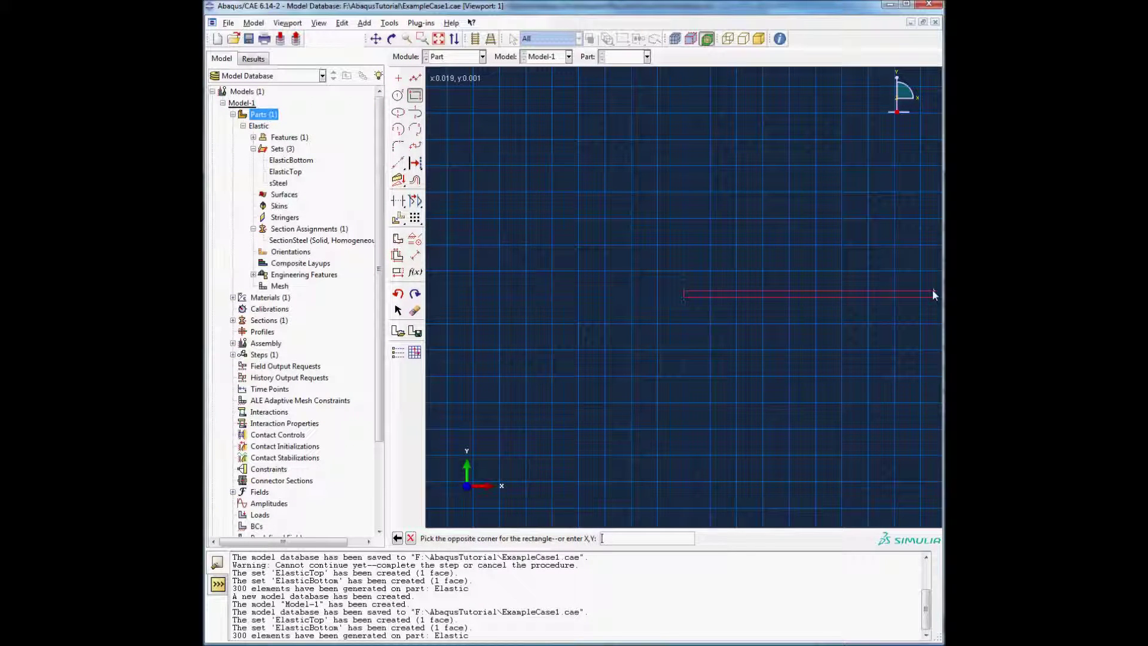
left_click(920, 294)
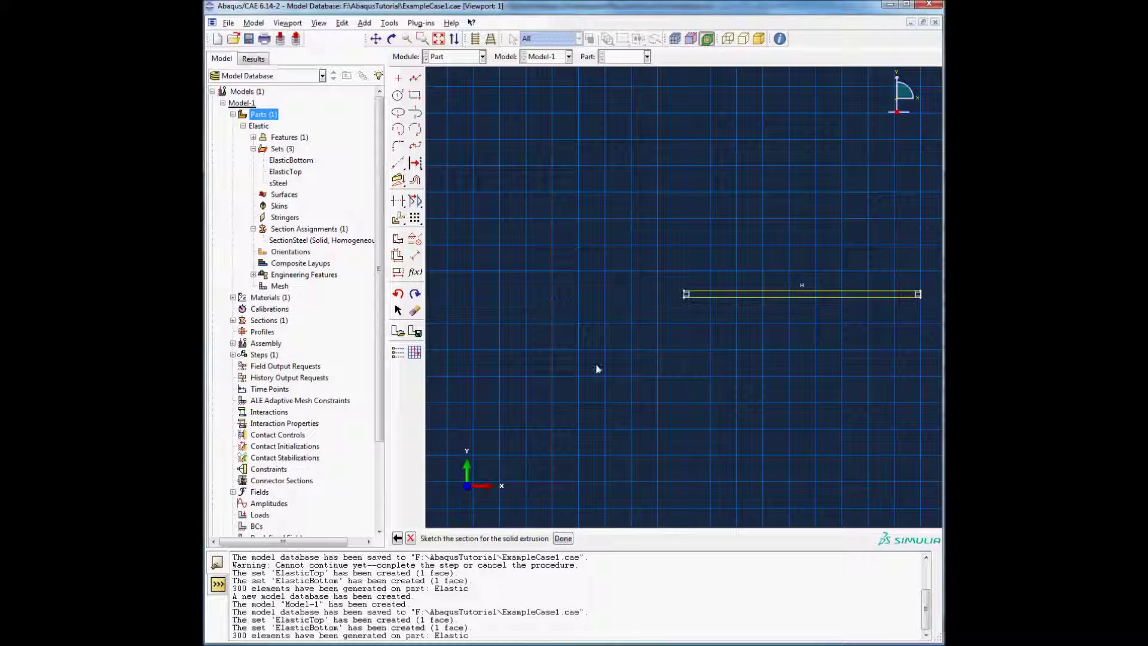
middle_click(452, 253)
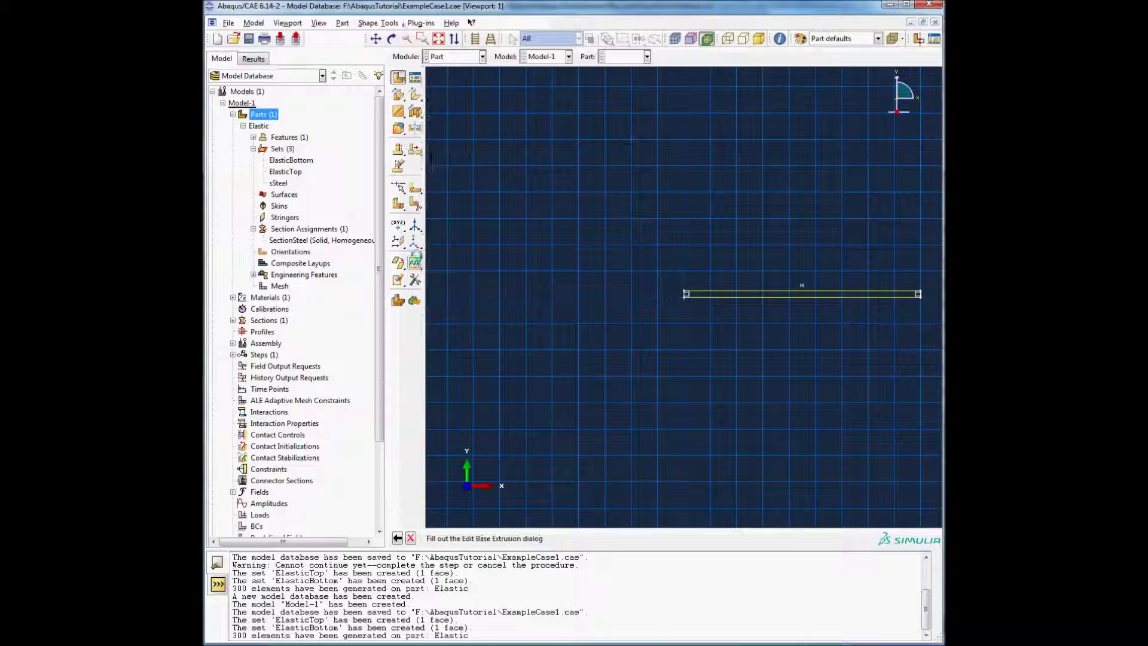
left_click(479, 230)
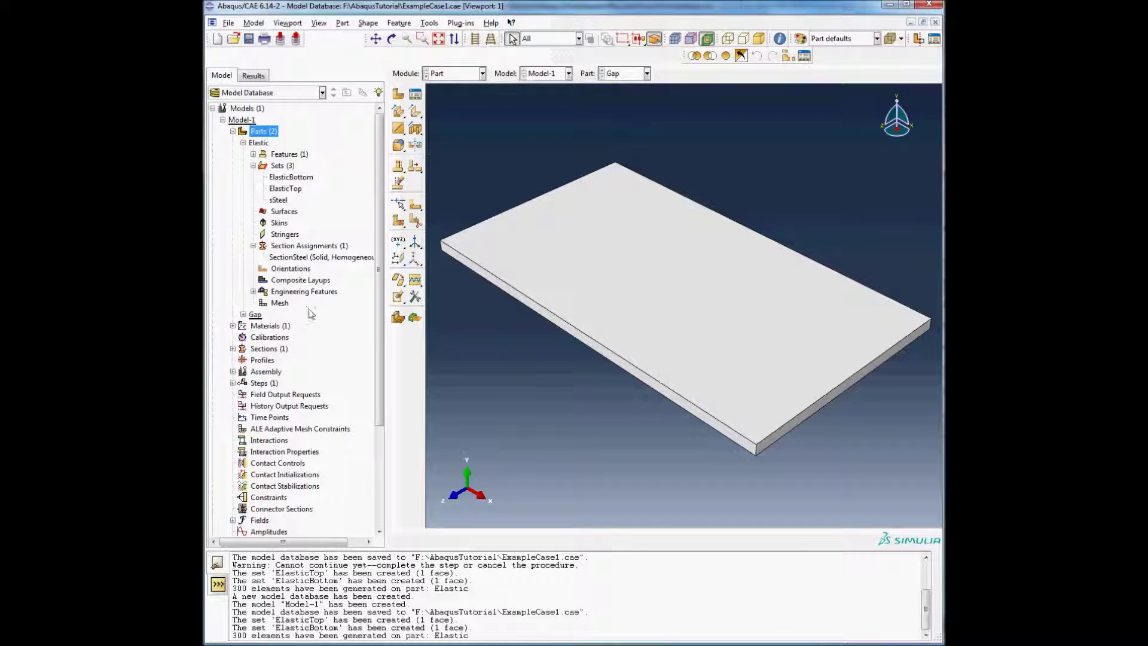
Open the section sketch of Gap's solid extrusion for editing.
left_click(242, 314)
left_click(254, 327)
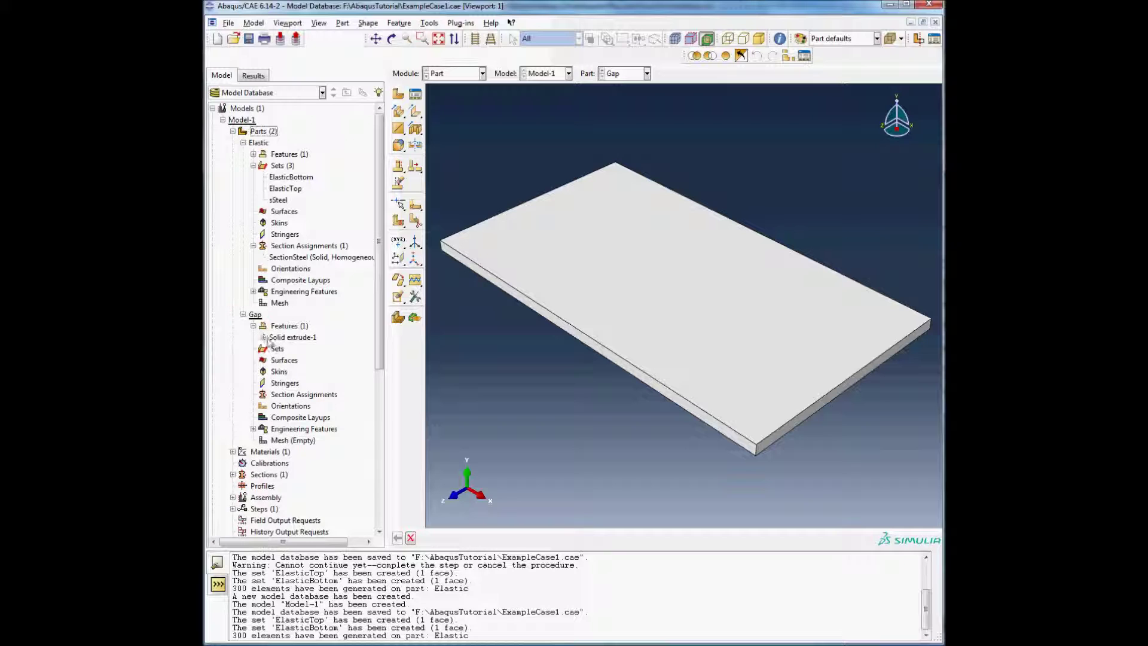
left_click(264, 338)
left_click(301, 350)
right_click(302, 353)
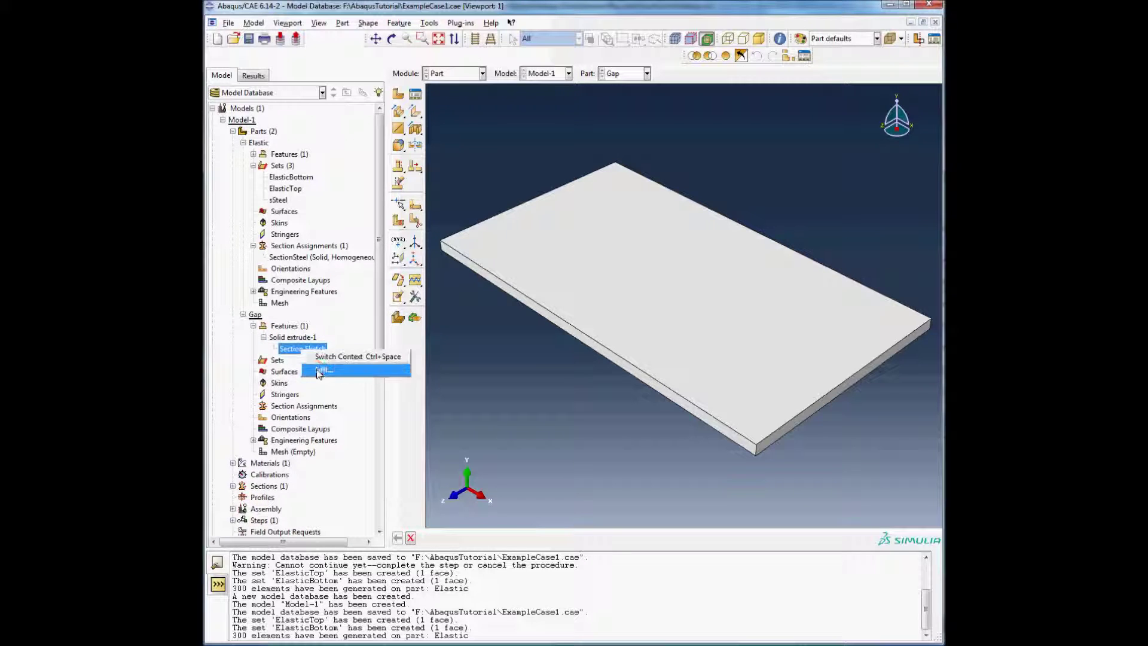
left_click(321, 371)
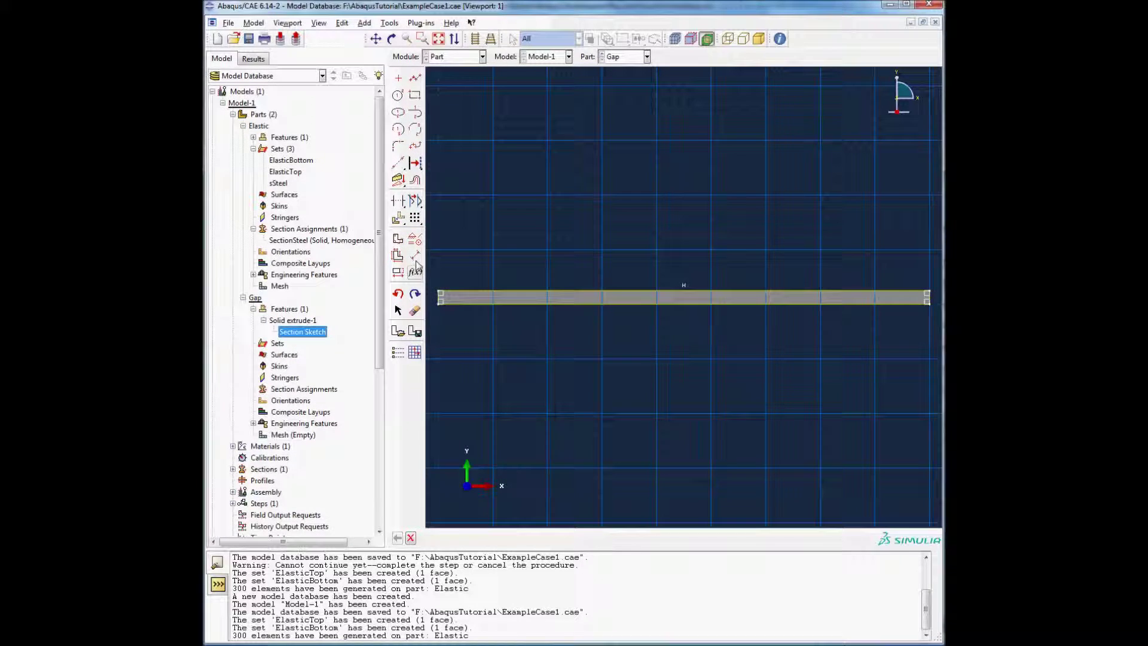
Dimension the rectangle's height at its short left edge and enter a value of 0.1.
left_click(416, 256)
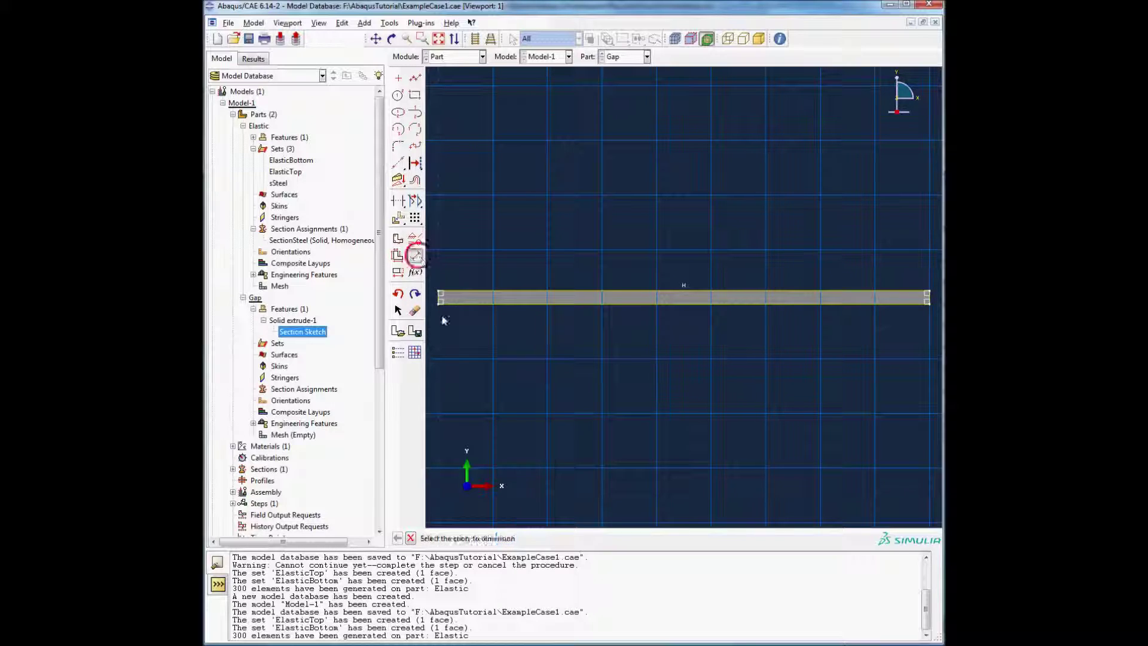
left_click(441, 298)
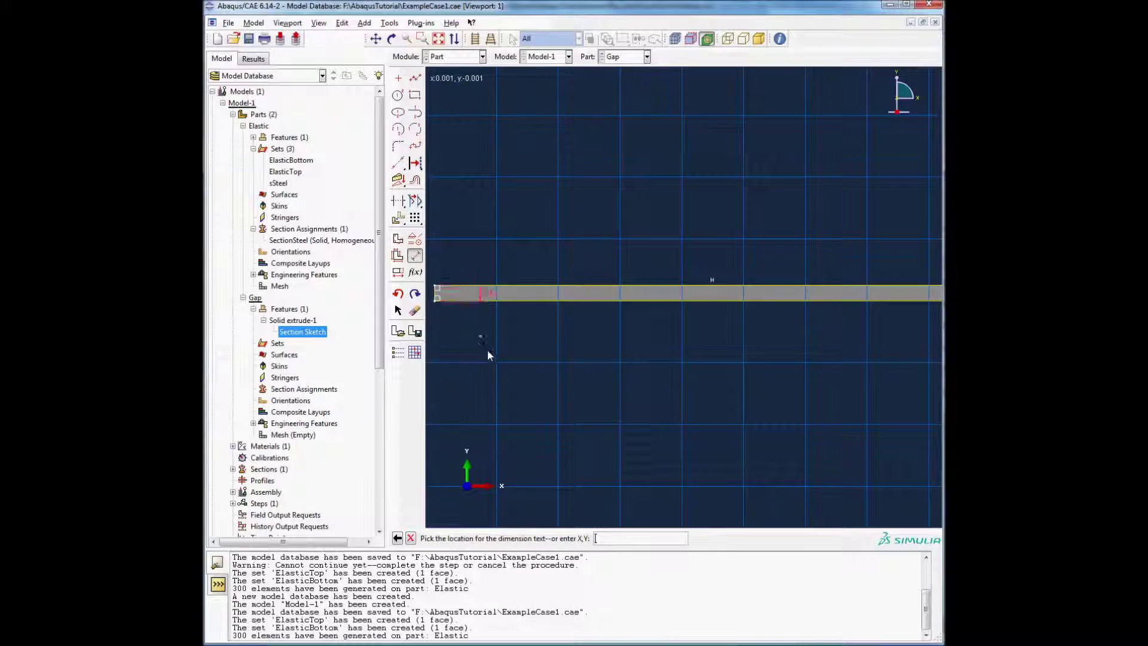
scroll(487, 350, "up", 3)
left_click(440, 319)
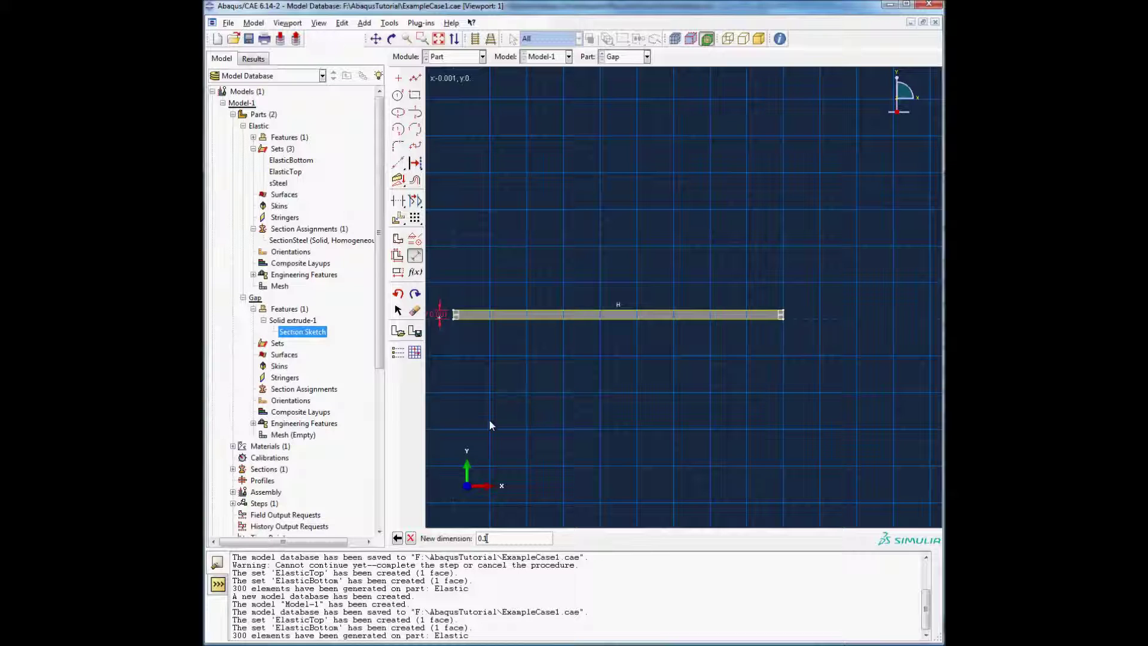
type("0.1")
key("Return")
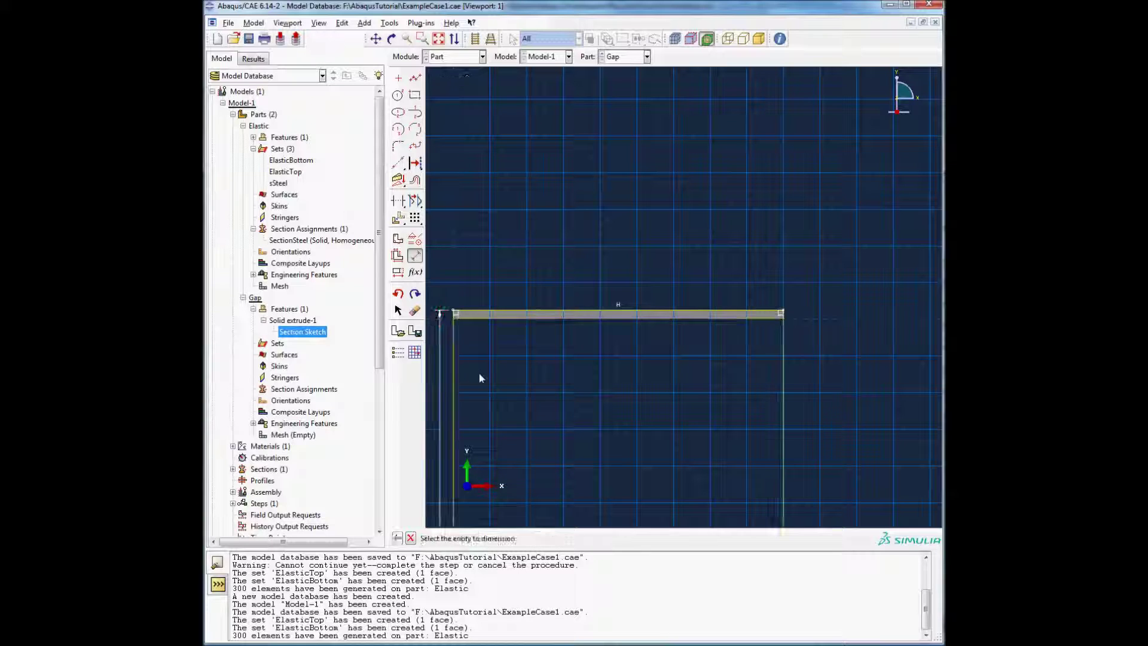
Edit the rectangle's vertical dimension and set the height to 0.0005.
left_click(398, 272)
left_click(440, 358)
left_click(624, 287)
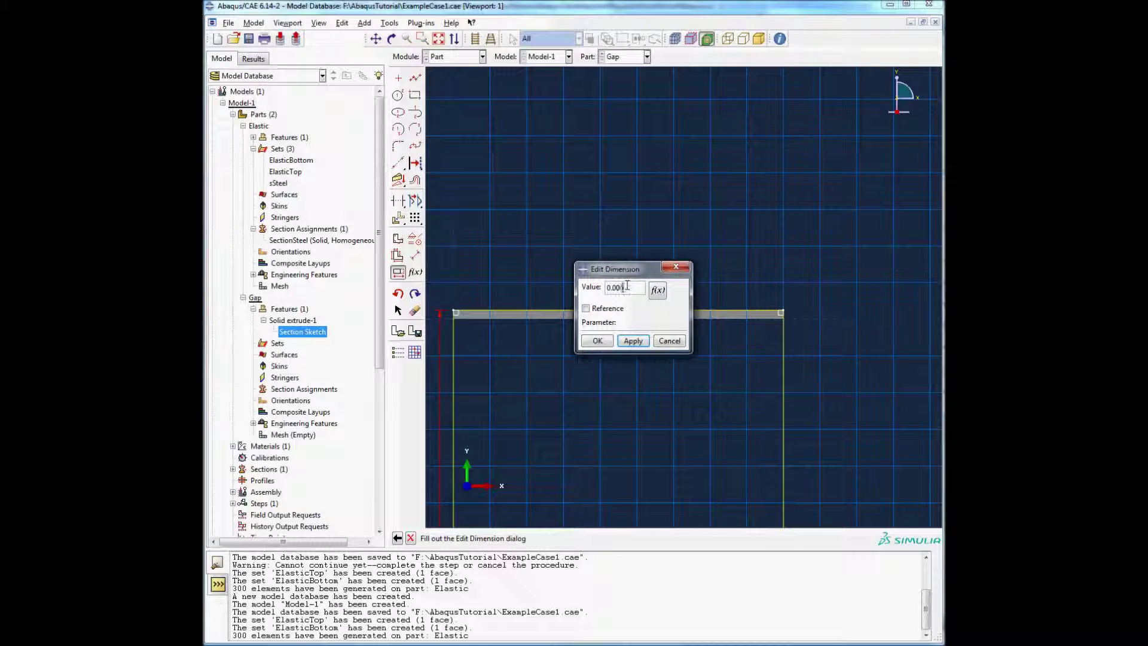
type(".0005")
key("Return")
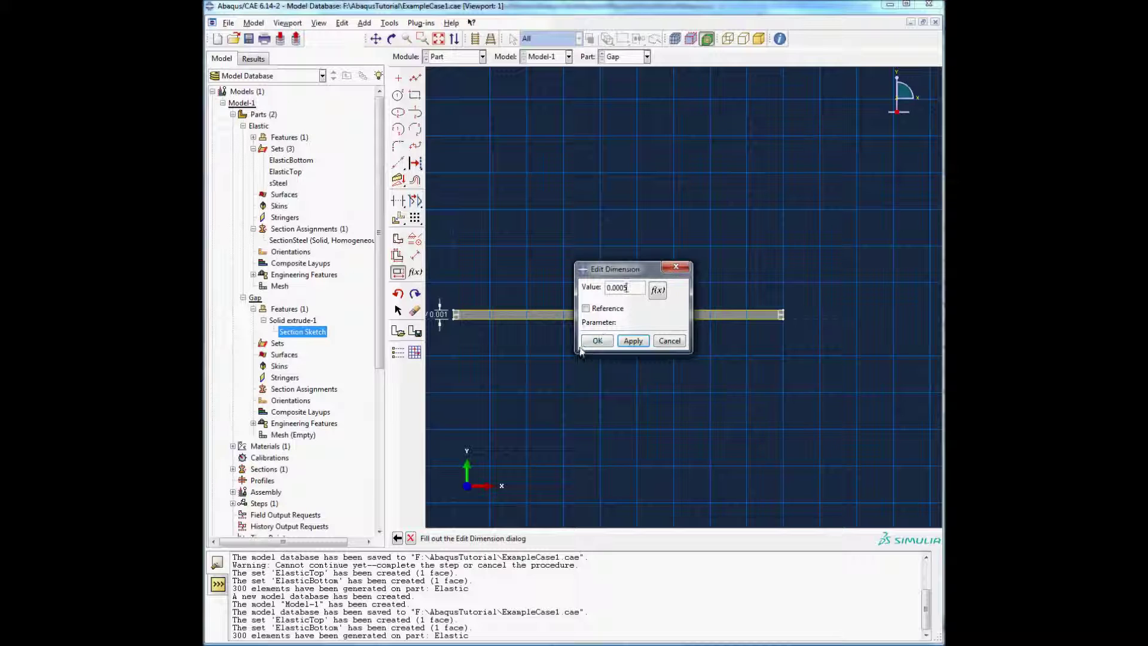
left_click(598, 341)
scroll(504, 315, "up", 2)
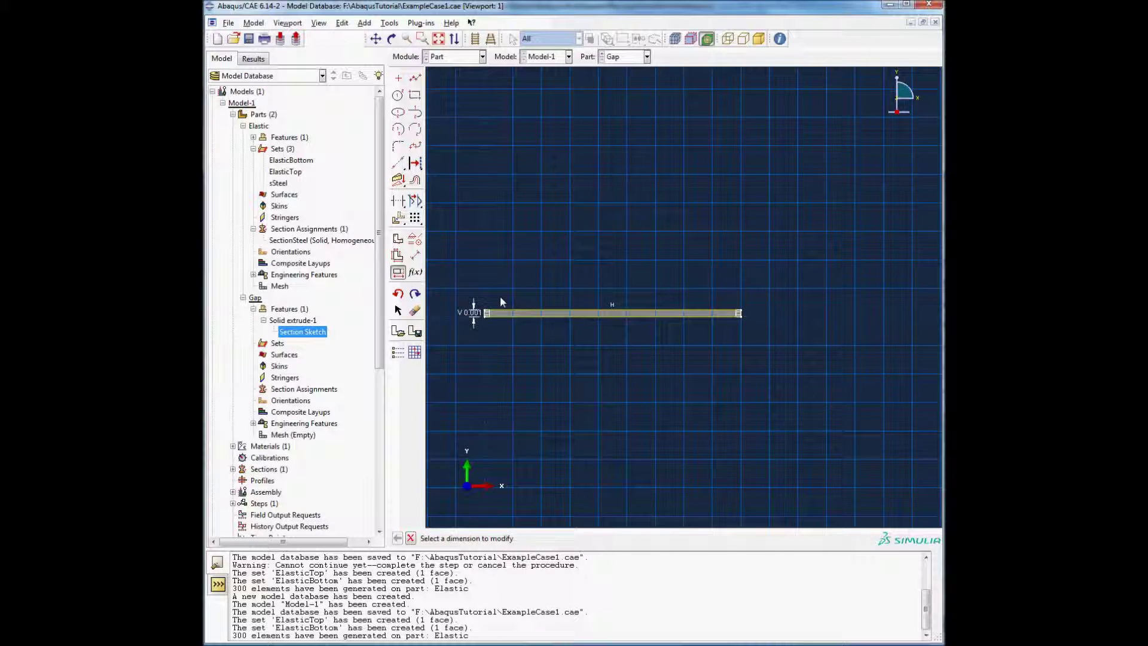
Add a horizontal dimension for the rectangle's width between its two short ends, placed above the long edge.
left_click(415, 255)
left_click(477, 316)
left_click(845, 321)
left_click(650, 288)
key("Return")
Try to set the rectangle's horizontal width dimension to 0.03.
left_click(397, 273)
left_click(687, 291)
left_click(625, 288)
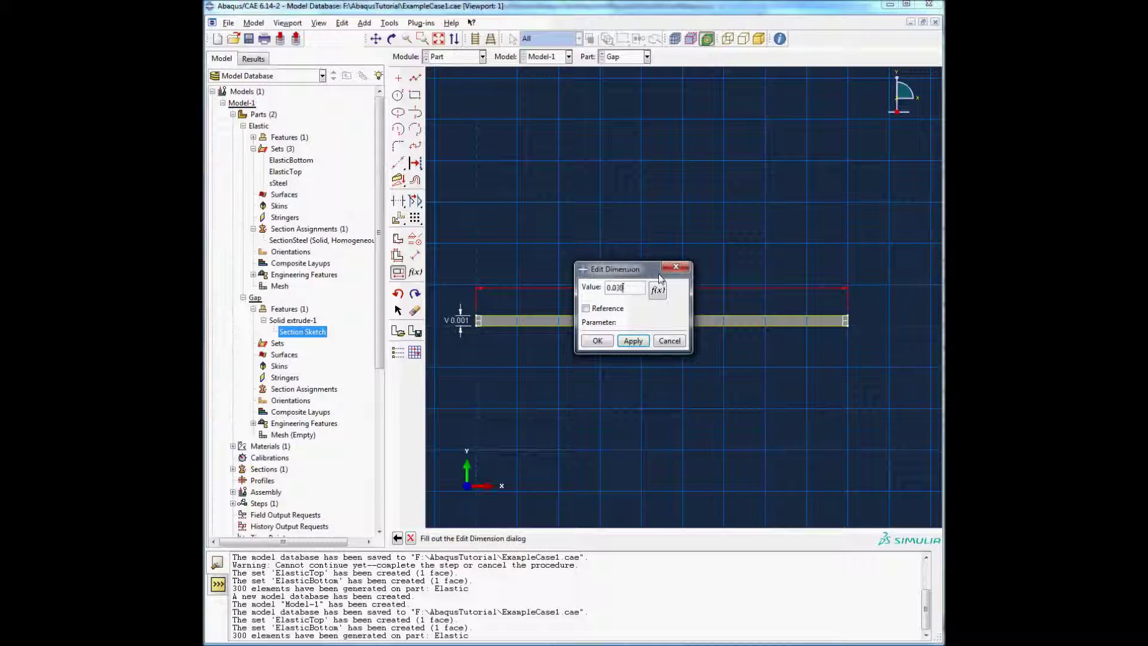
key("BackSpace")
left_click(633, 340)
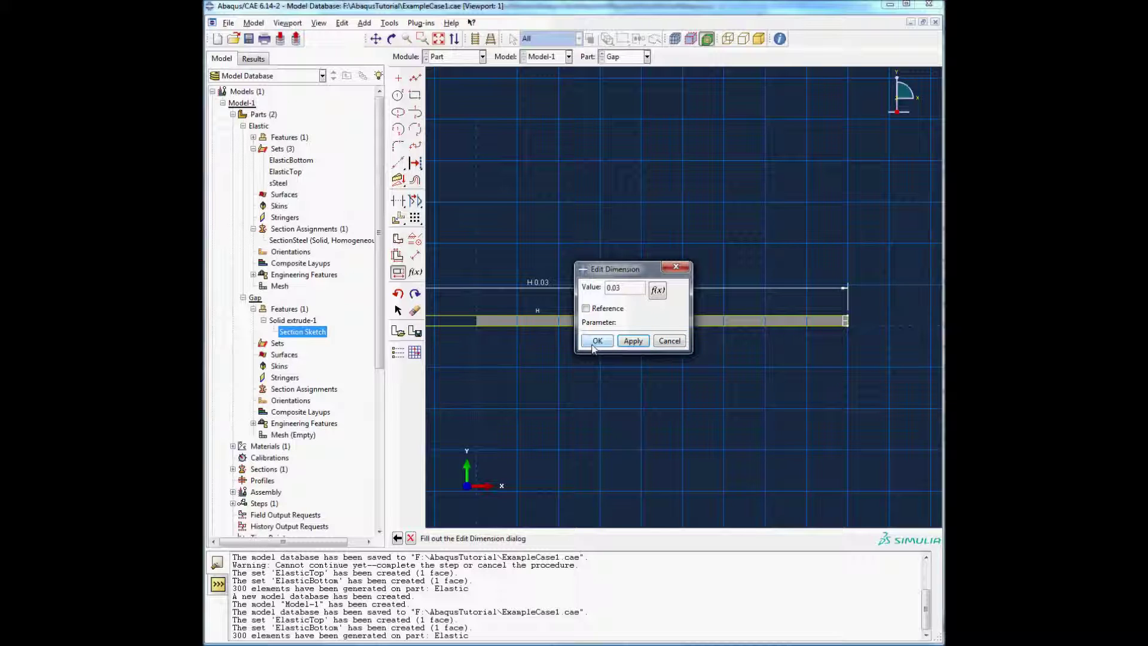
left_click(655, 346)
scroll(558, 358, "down", 2)
scroll(551, 346, "up", 1)
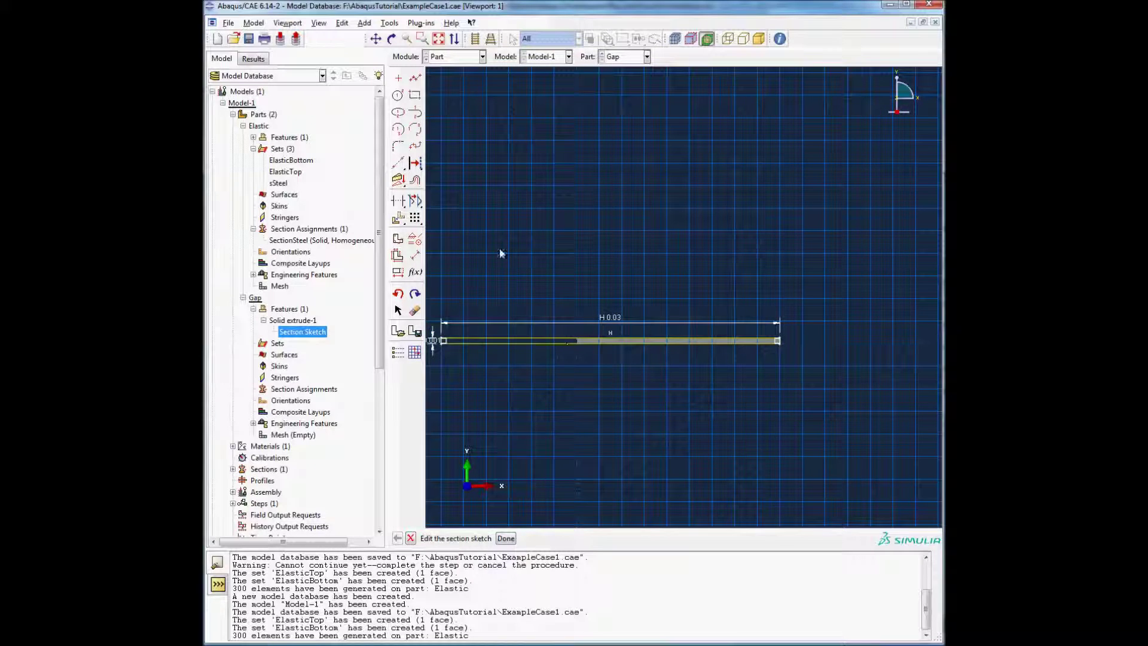
Add a Fixed constraint to the rectangle's lower-left corner.
scroll(571, 338, "up", 4)
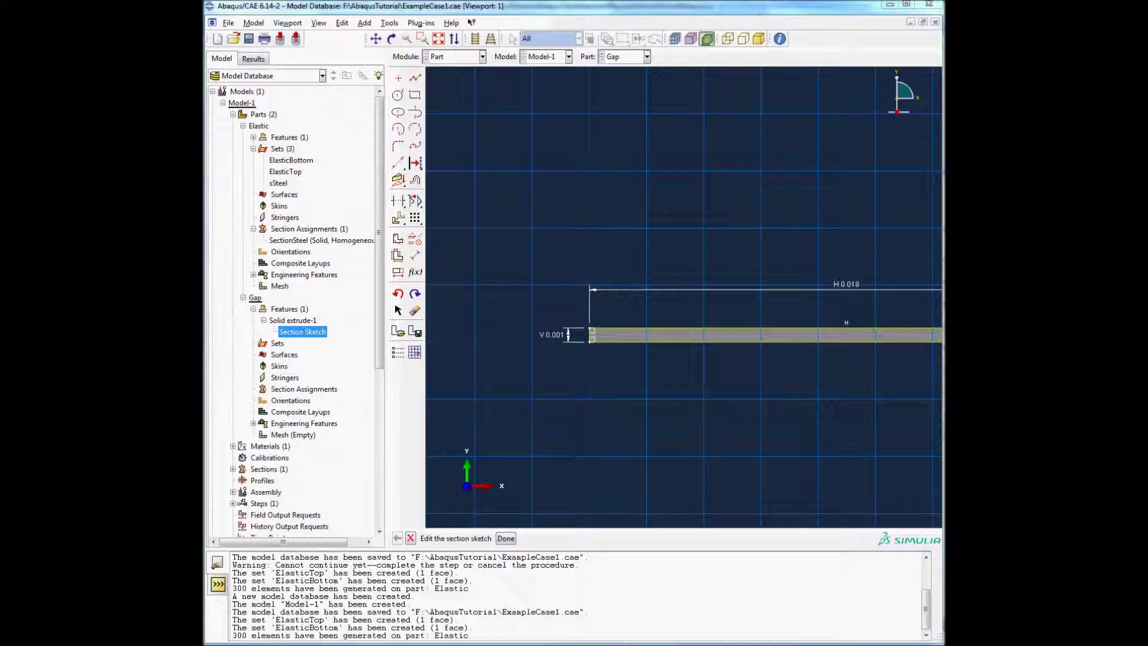
left_click(398, 272)
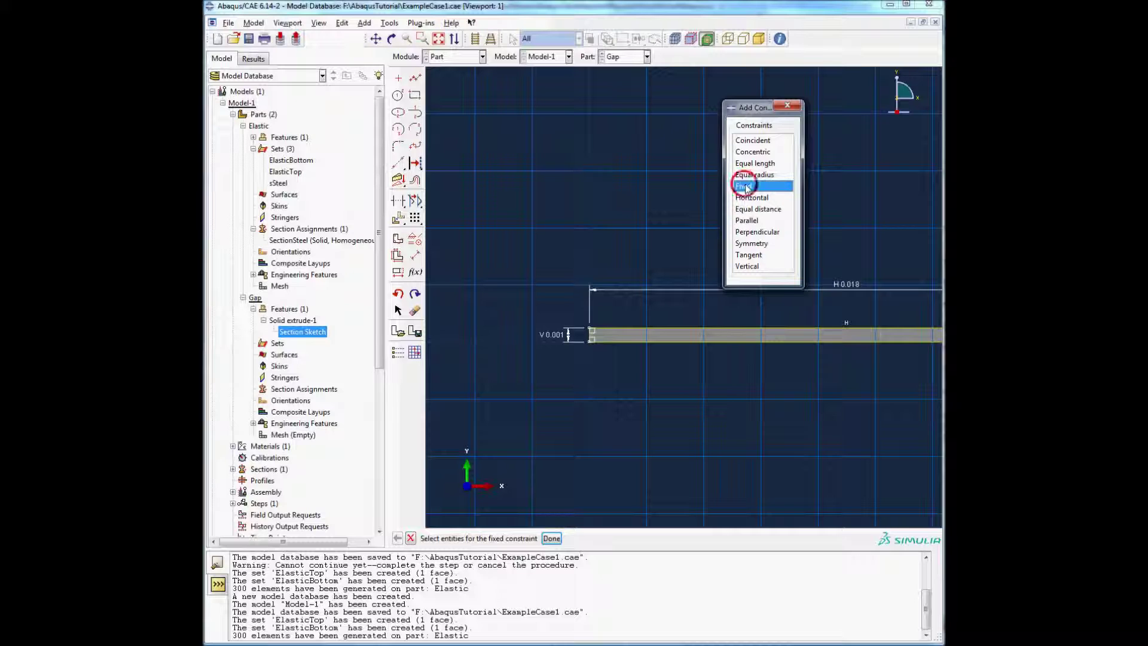
left_click(575, 399)
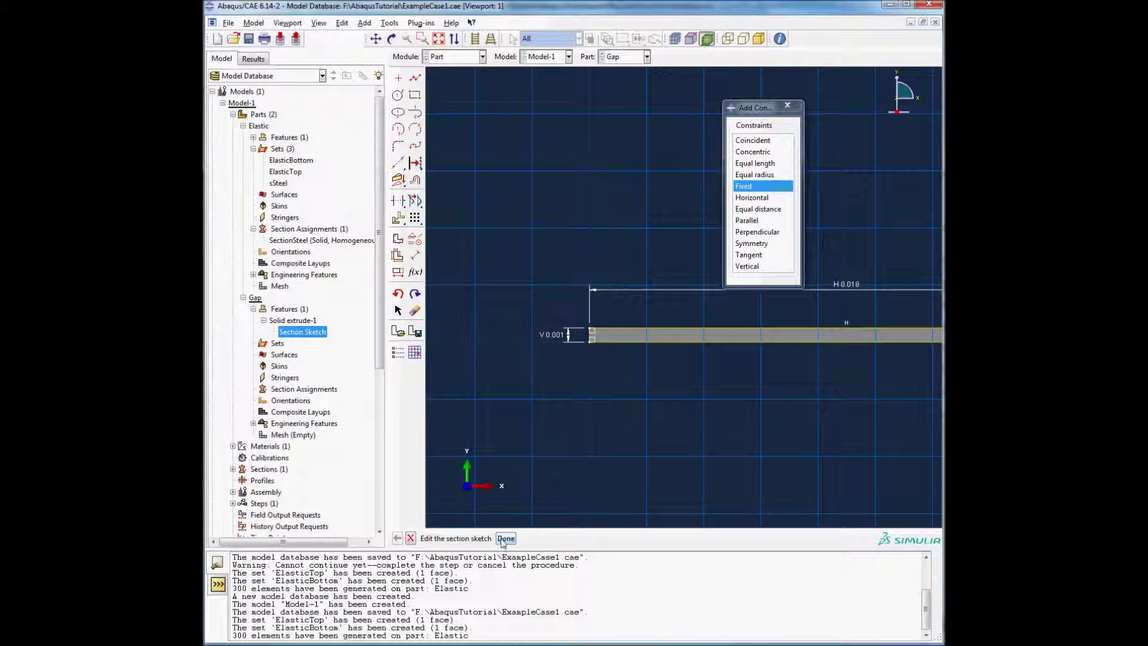
left_click(758, 186)
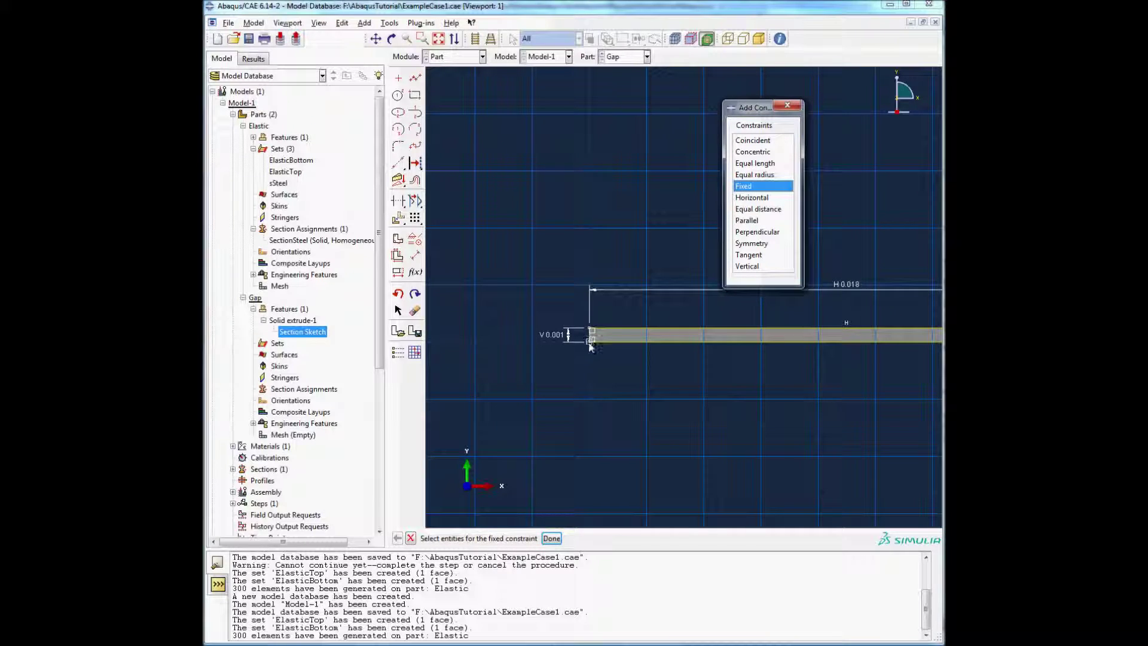
left_click(592, 340)
middle_click(594, 378)
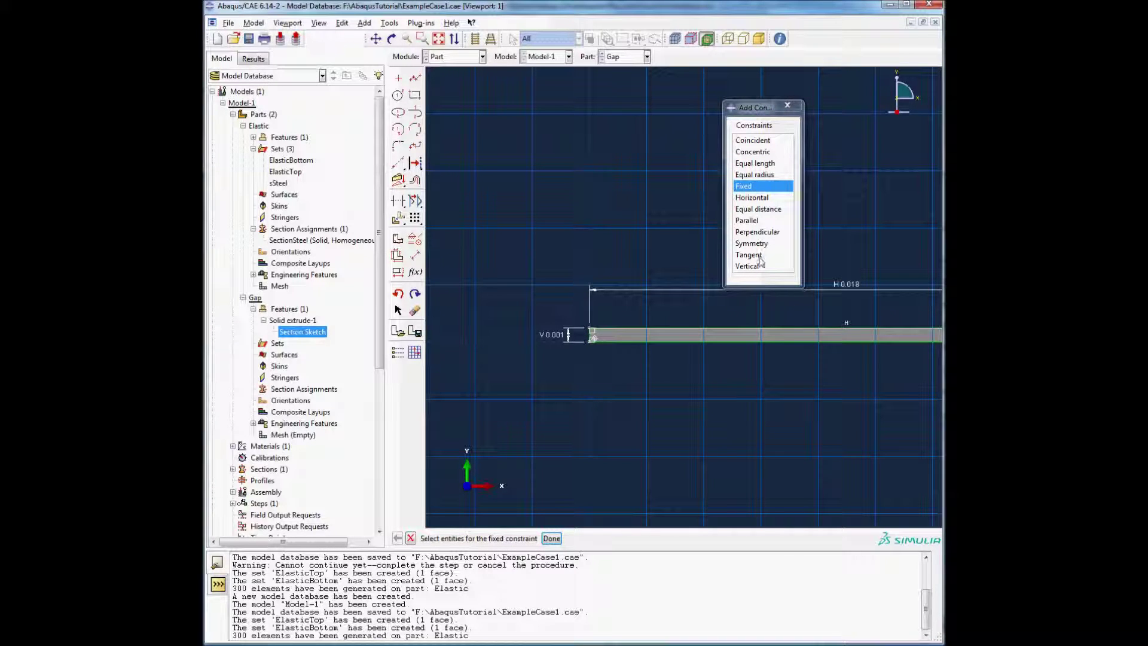
left_click(796, 107)
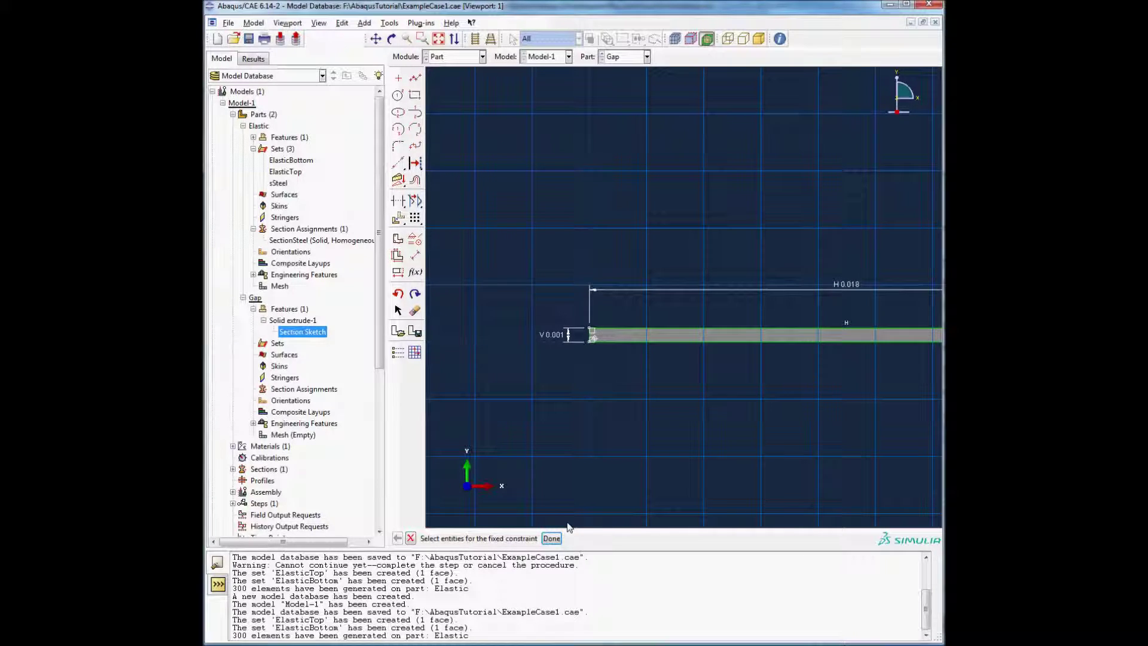
Set the rectangle's horizontal width dimension to 0.03.
scroll(551, 319, "down", 2)
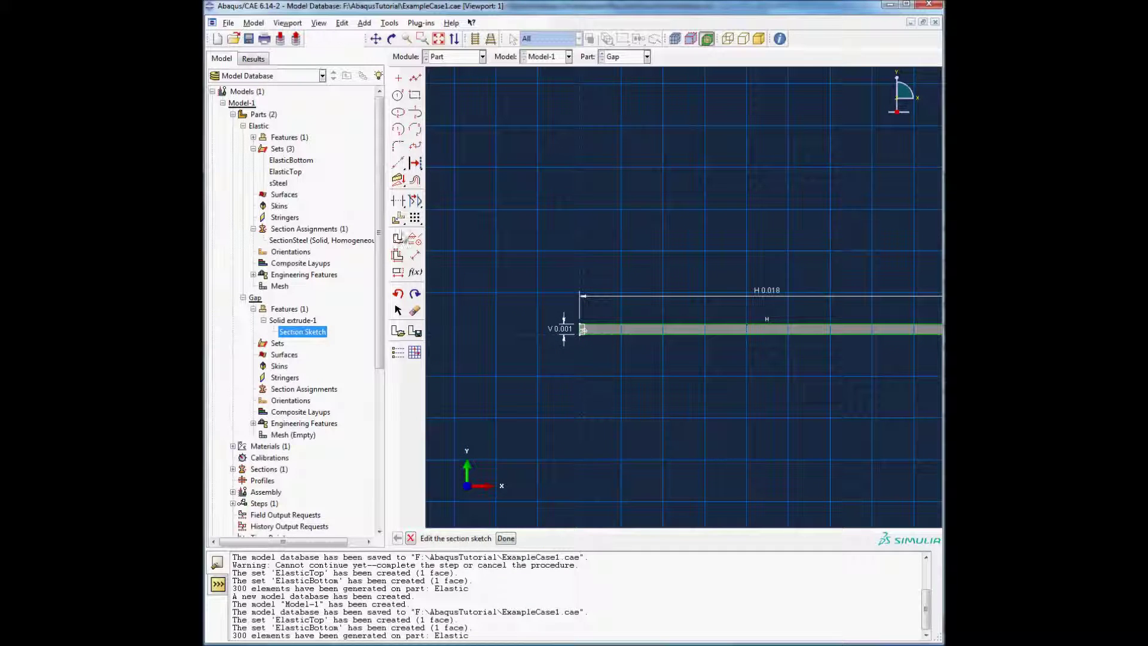
left_click(398, 272)
left_click(777, 296)
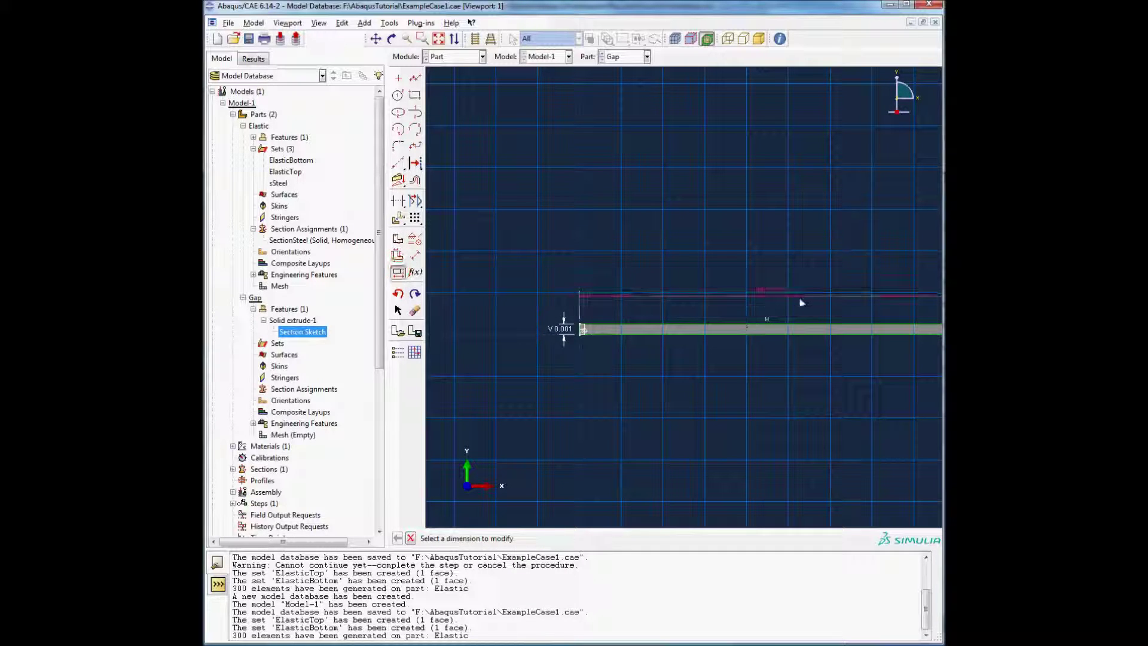
left_click(624, 288)
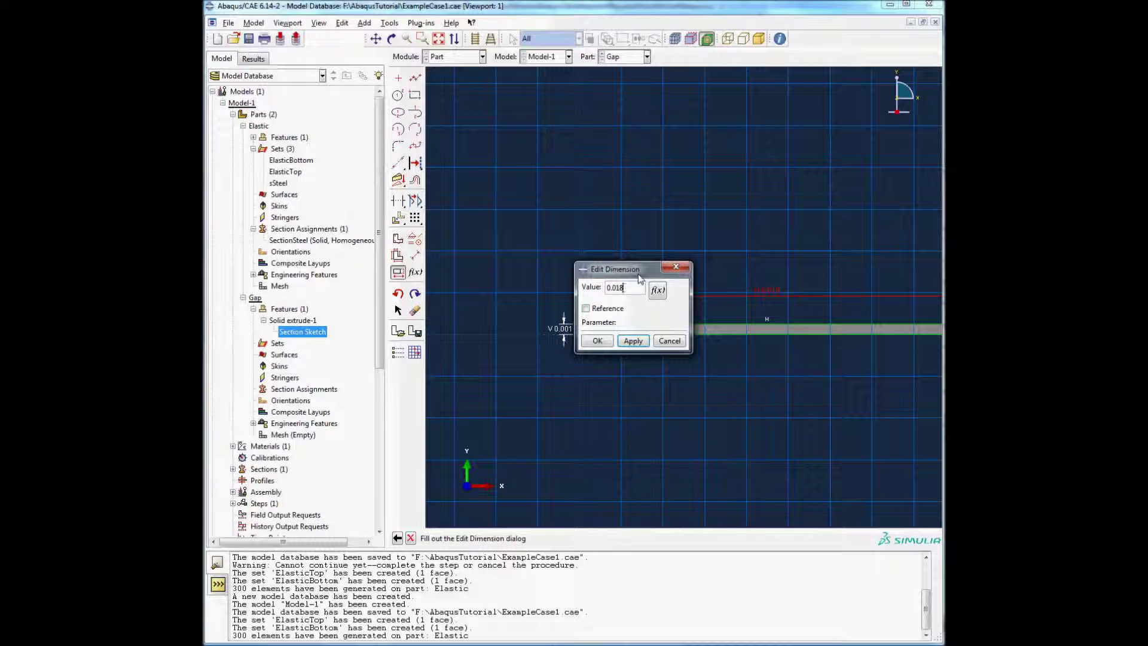
left_click(597, 340)
middle_click(601, 281)
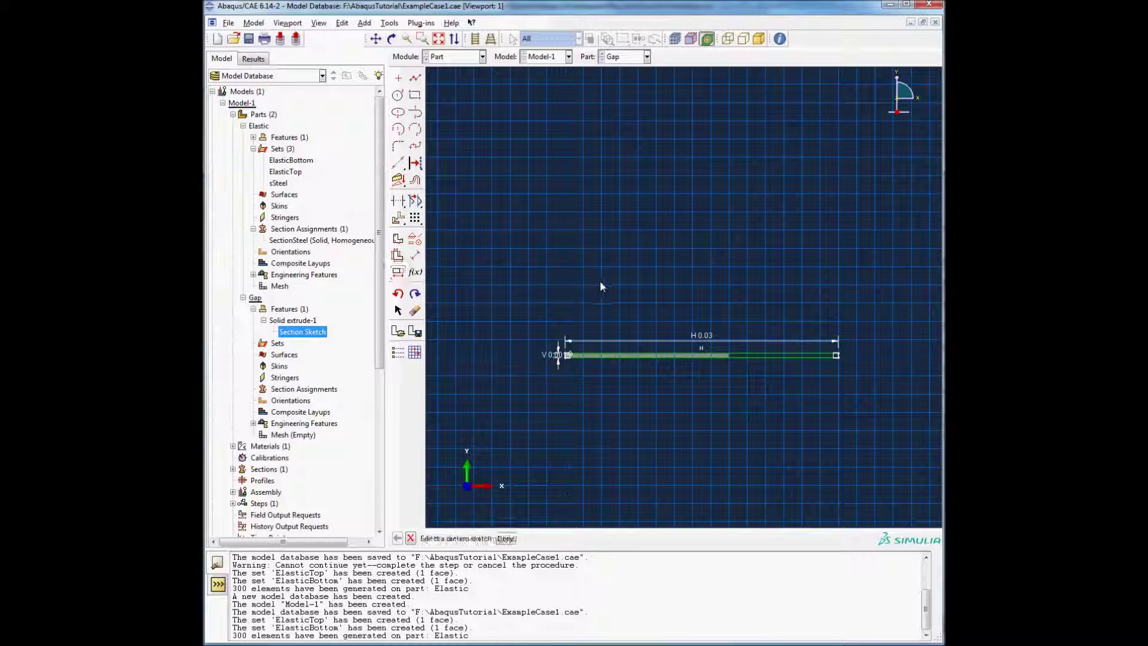
Finish editing the section sketch and regenerate the features of the Gap part.
middle_click(609, 323)
middle_click(625, 314)
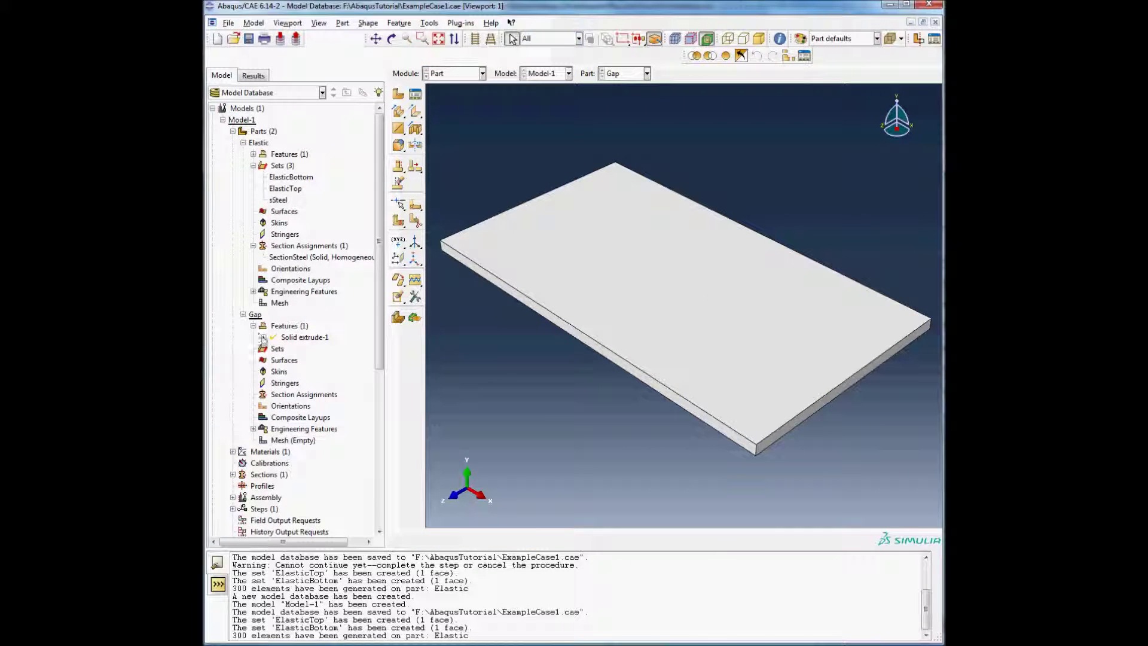
right_click(289, 327)
left_click(318, 347)
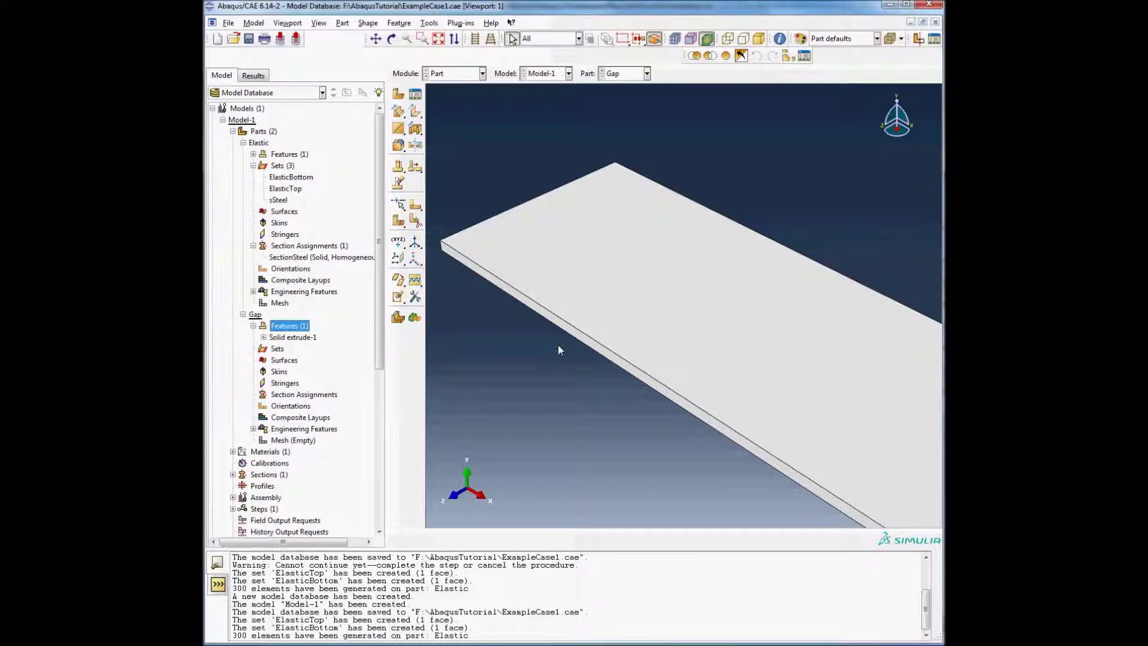
Create a geometry set named GapTop from the top face of the Gap plate.
left_click_drag(704, 429, 703, 404, "ctrl+alt")
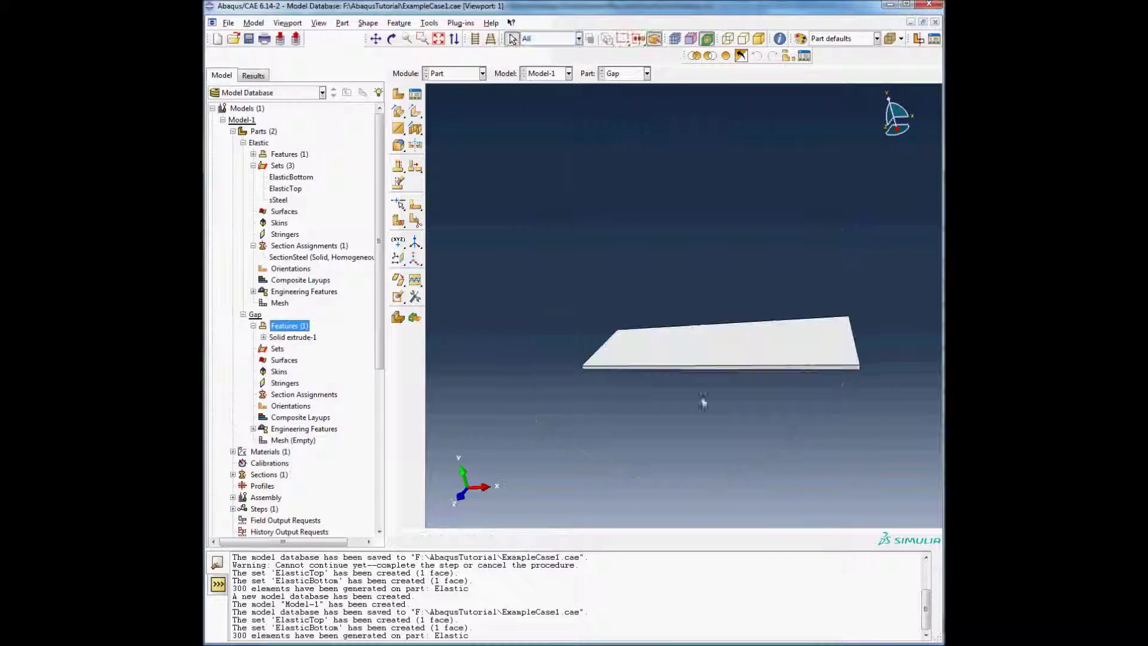
double_click(278, 350)
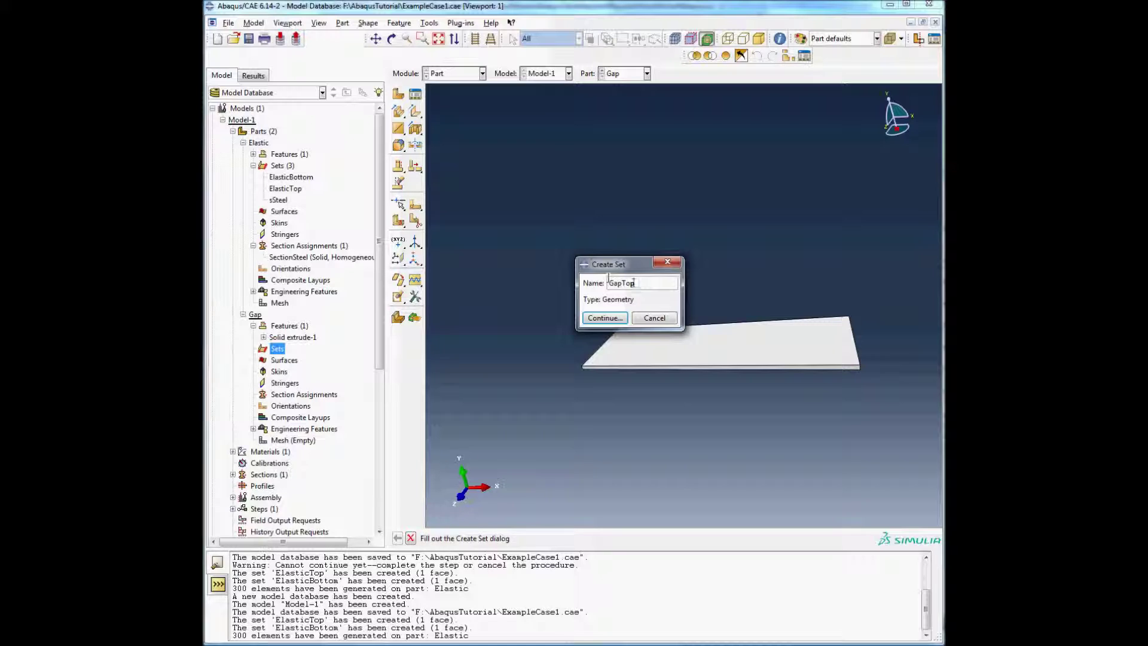
type("GapTop")
key("Return")
left_click(654, 338)
middle_click(655, 397)
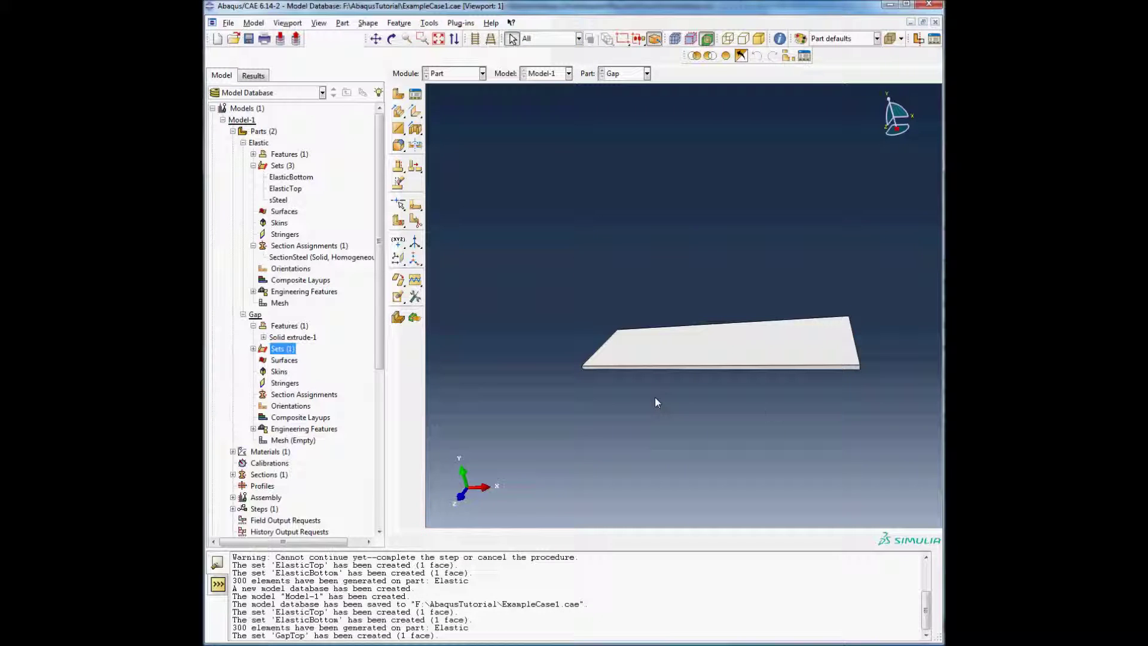
Create a geometry set named GapBottom from the bottom face of the Gap plate.
mouse_move(769, 359)
left_mouse_down("ctrl+alt")
mouse_move(762, 333)
mouse_move(694, 358)
mouse_move(654, 328)
mouse_move(703, 392)
left_mouse_up("ctrl+alt")
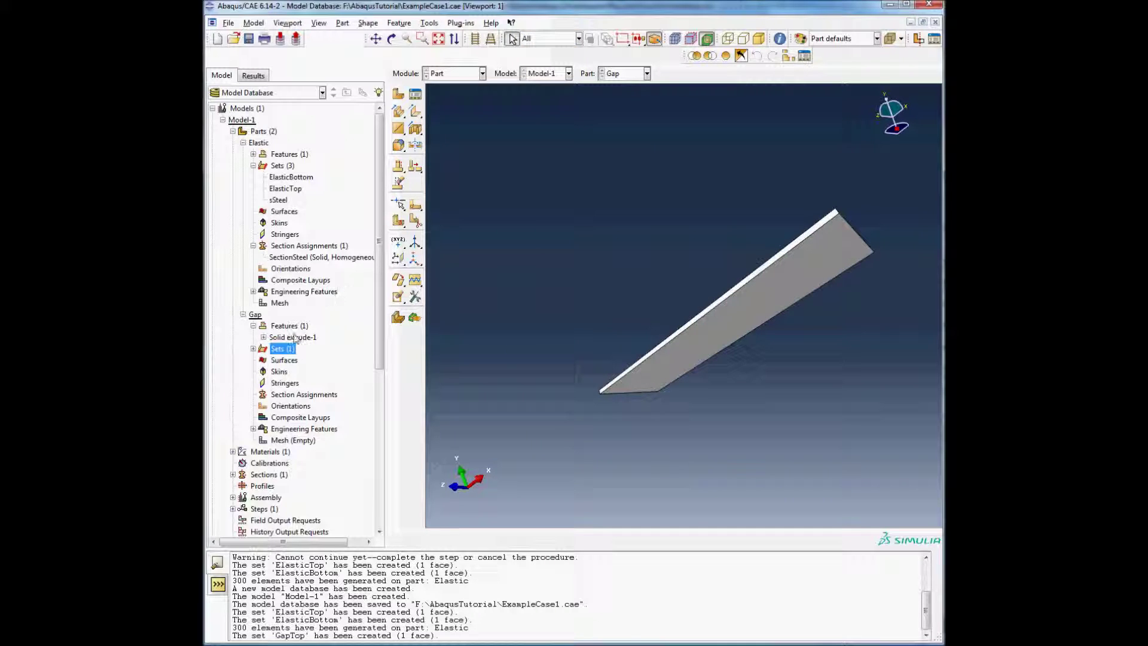
double_click(281, 348)
double_click(281, 348)
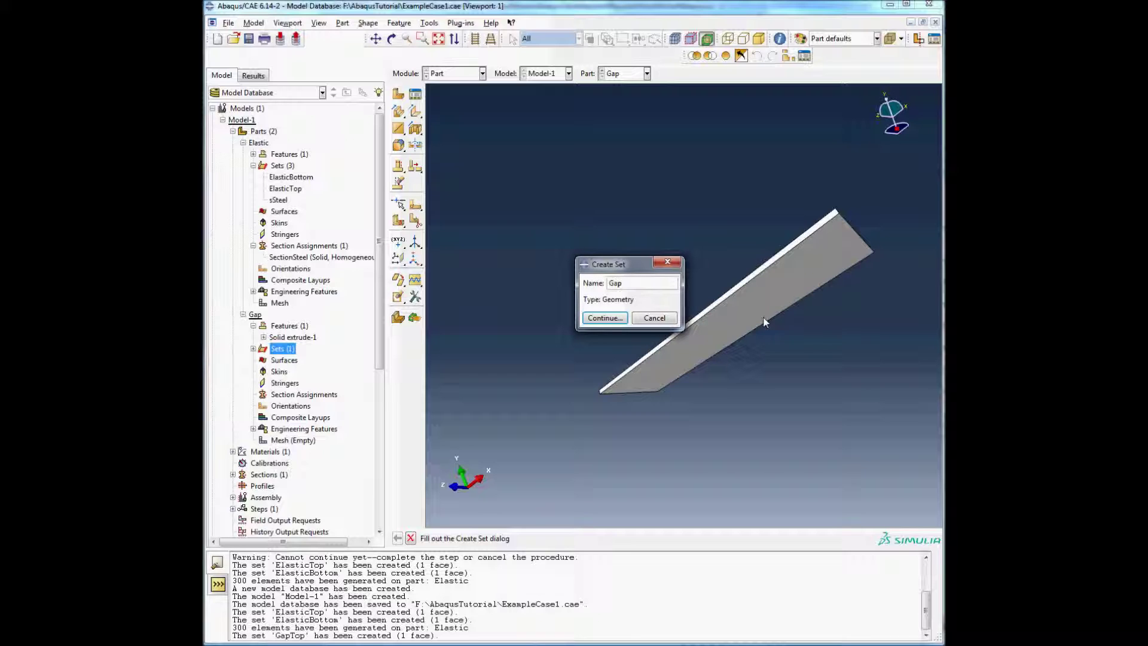
left_click(606, 318)
left_click(777, 285)
middle_click(706, 419)
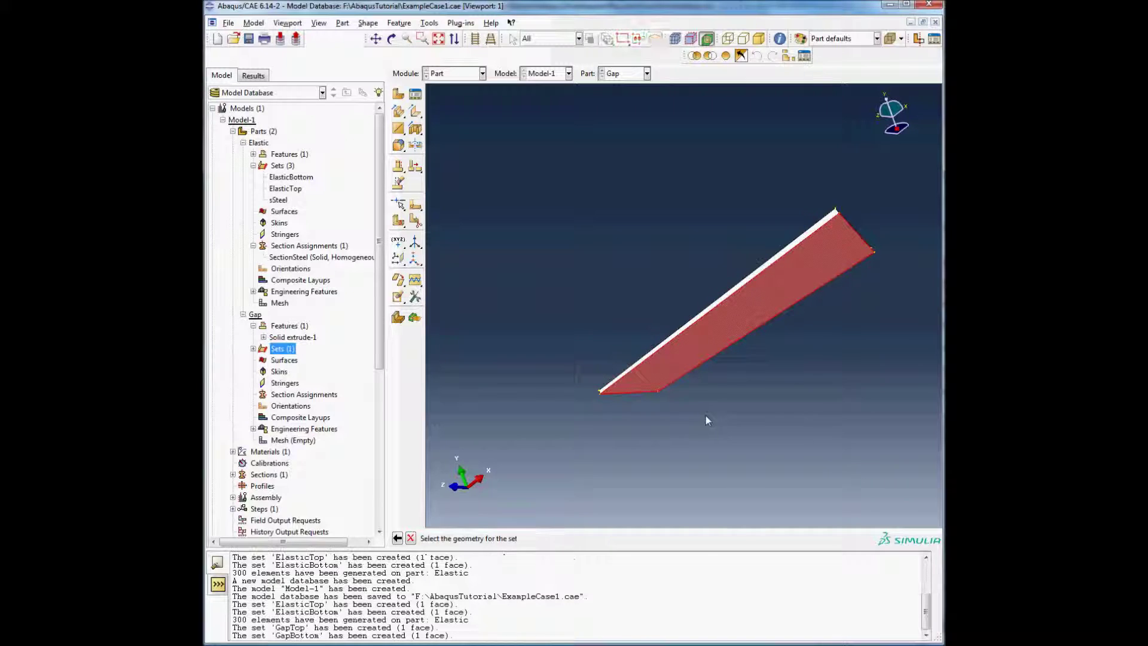
Create a geometry set named GapRight from the upper edge of the plate's positive-X end and list Gap's sets.
left_click_drag(686, 282, 791, 361, "ctrl+alt")
double_click(279, 349)
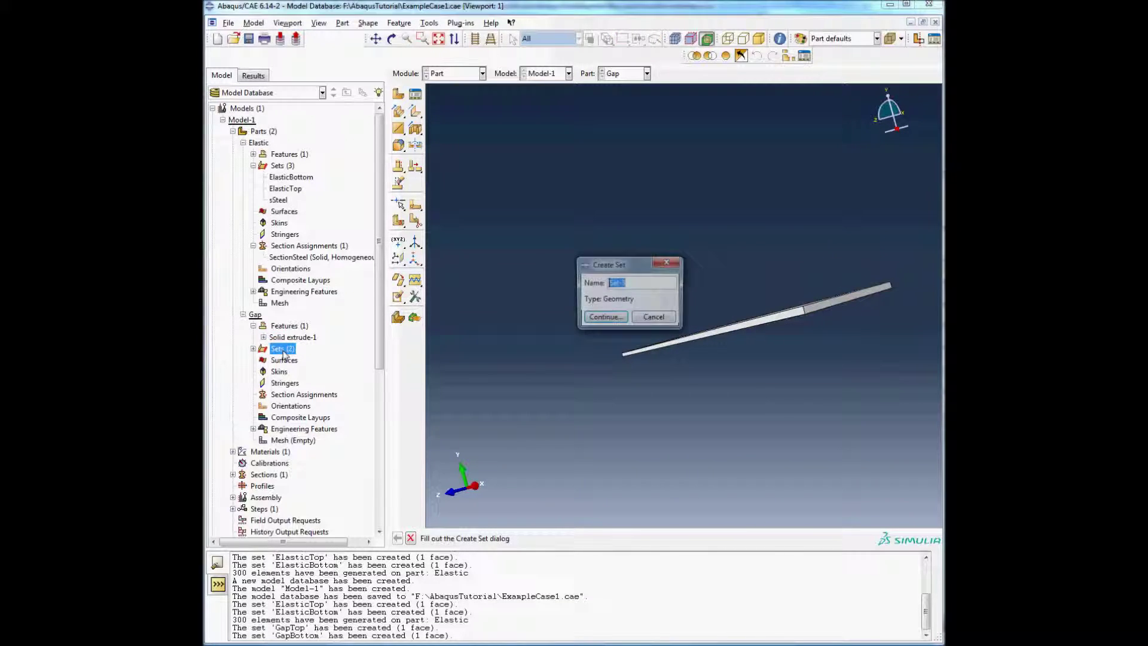
type("GapRight")
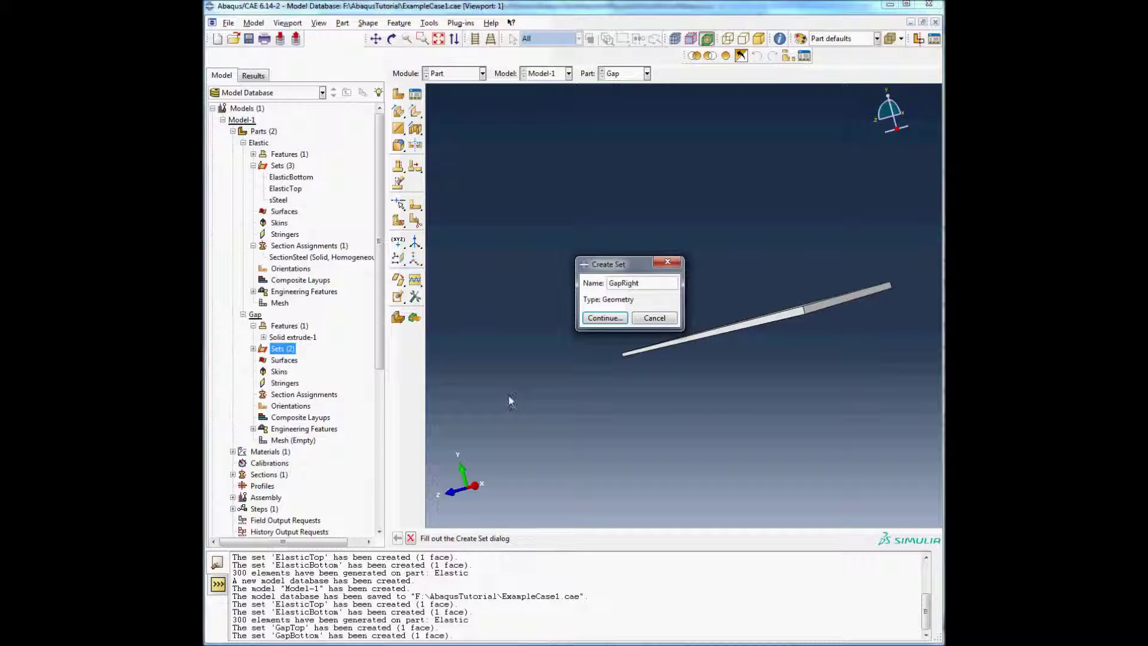
left_click(605, 318)
left_click(841, 302)
middle_click(826, 379)
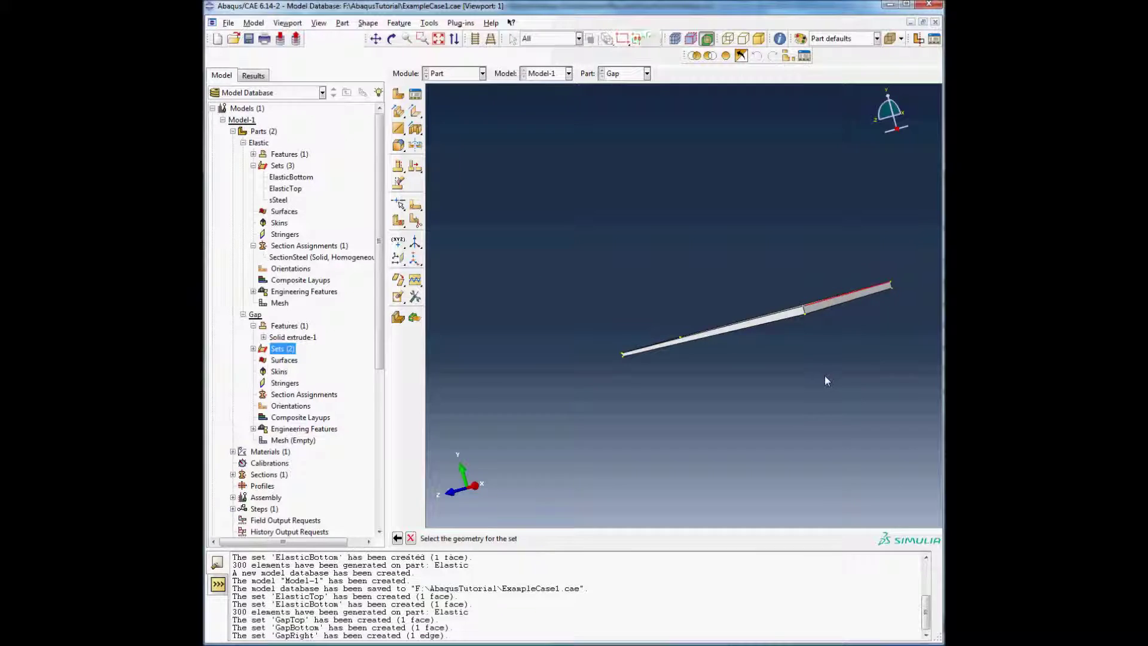
left_click(253, 349)
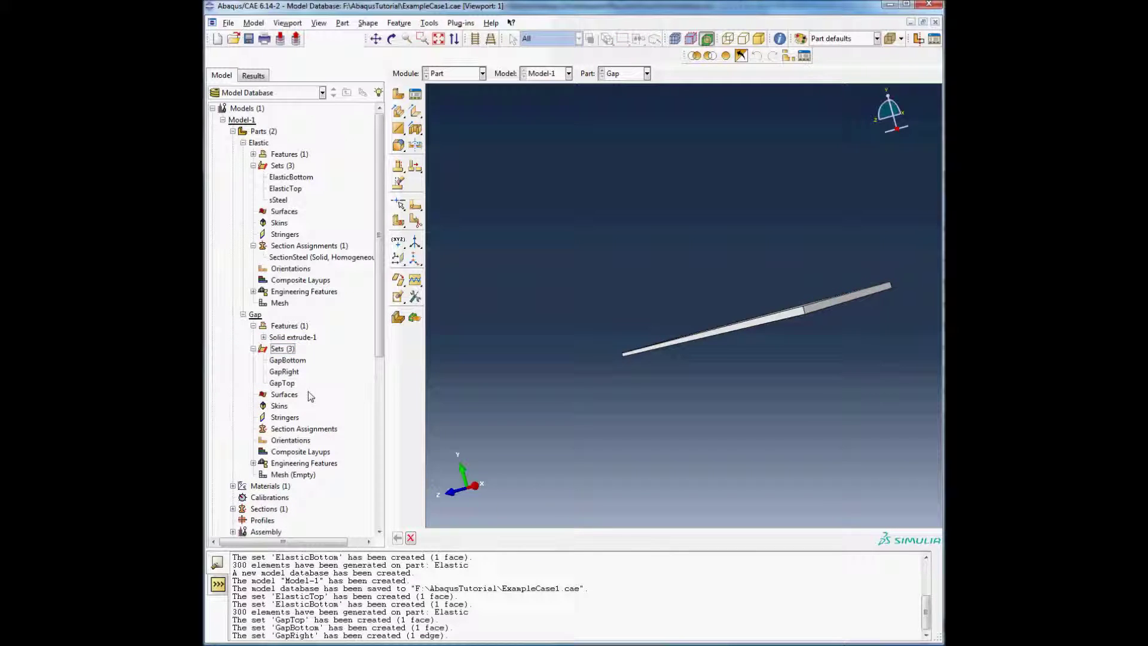
Redefine the GapRight set so that it contains the plate's positive-X end face.
double_click(284, 371)
left_click(839, 299)
middle_click(667, 382)
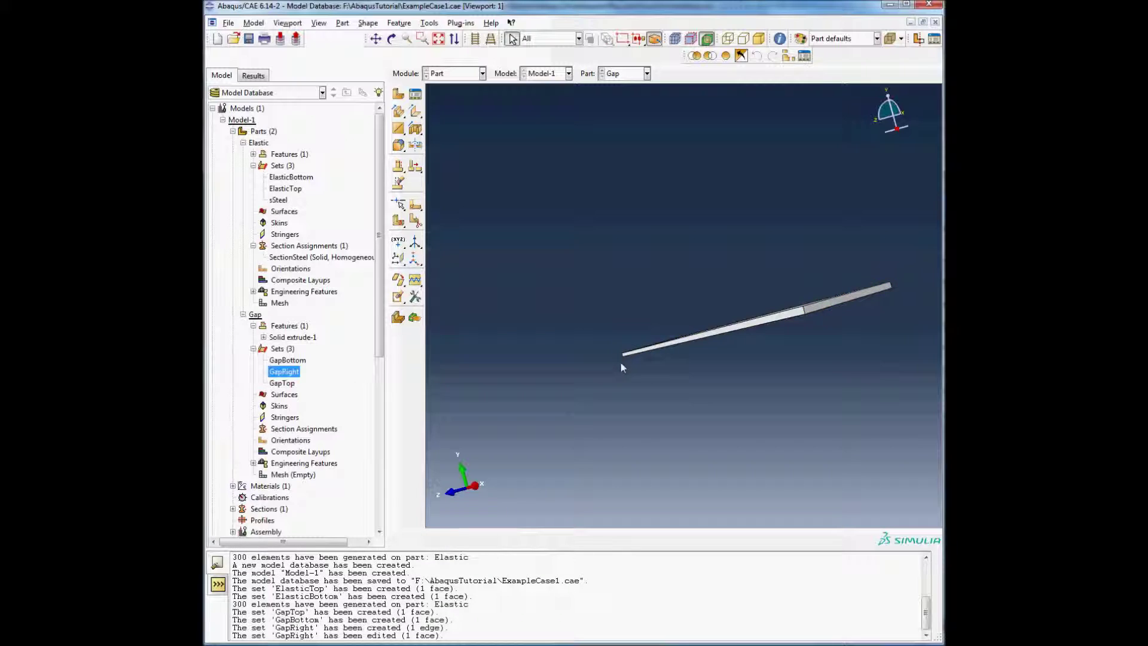
Create a geometry set named GapLeft from the negative-X end face of the Gap plate.
key("F3")
mouse_move(625, 357)
left_mouse_down()
mouse_move(495, 377)
mouse_move(756, 321)
left_mouse_up()
key("Escape")
double_click(278, 349)
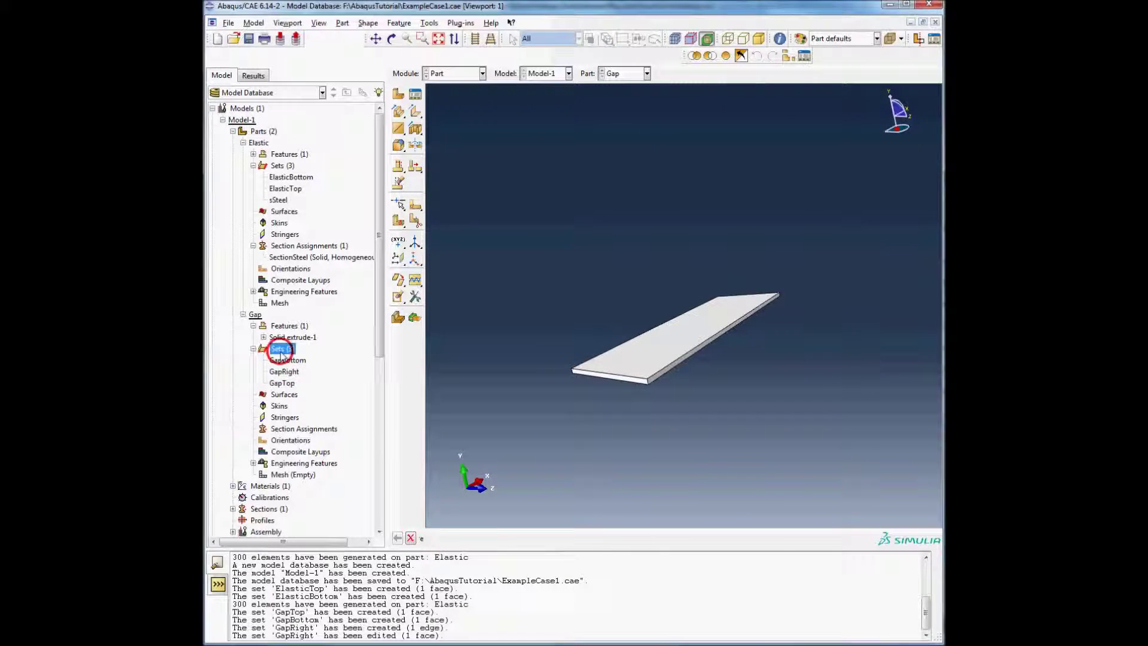
type("GapLeft")
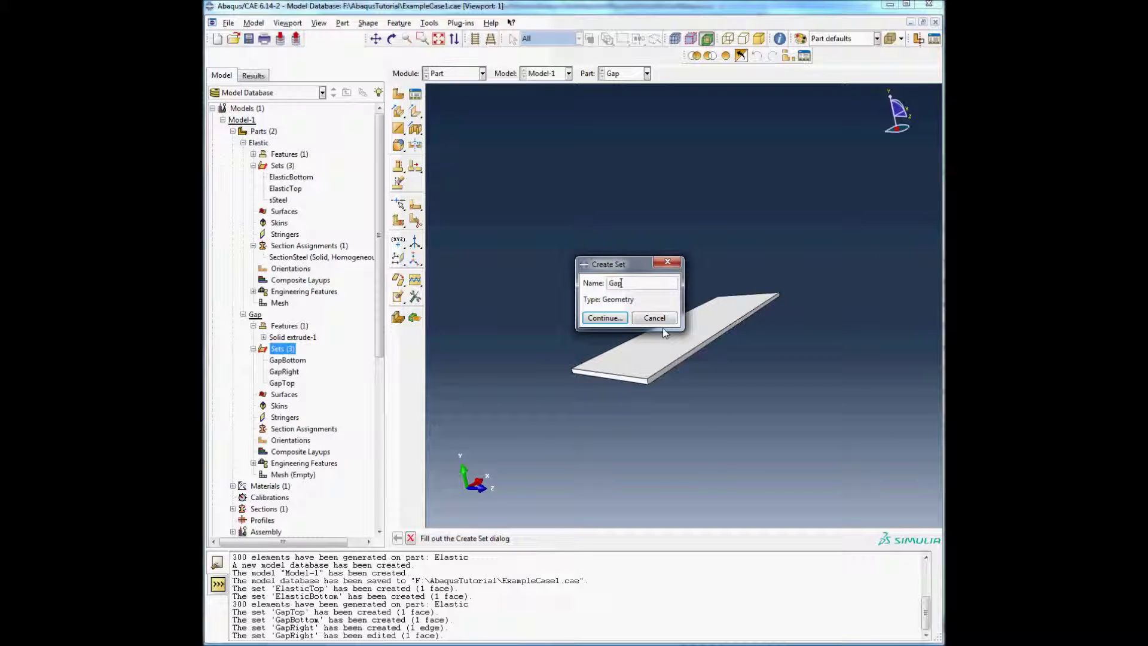
left_click(605, 317)
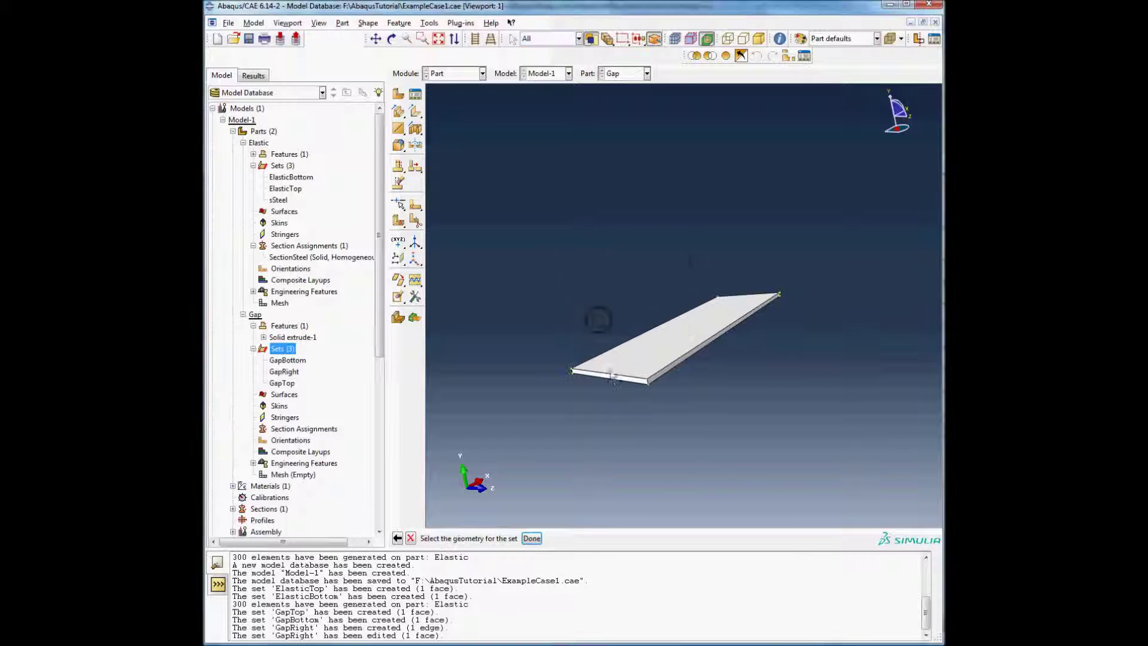
left_click(612, 378)
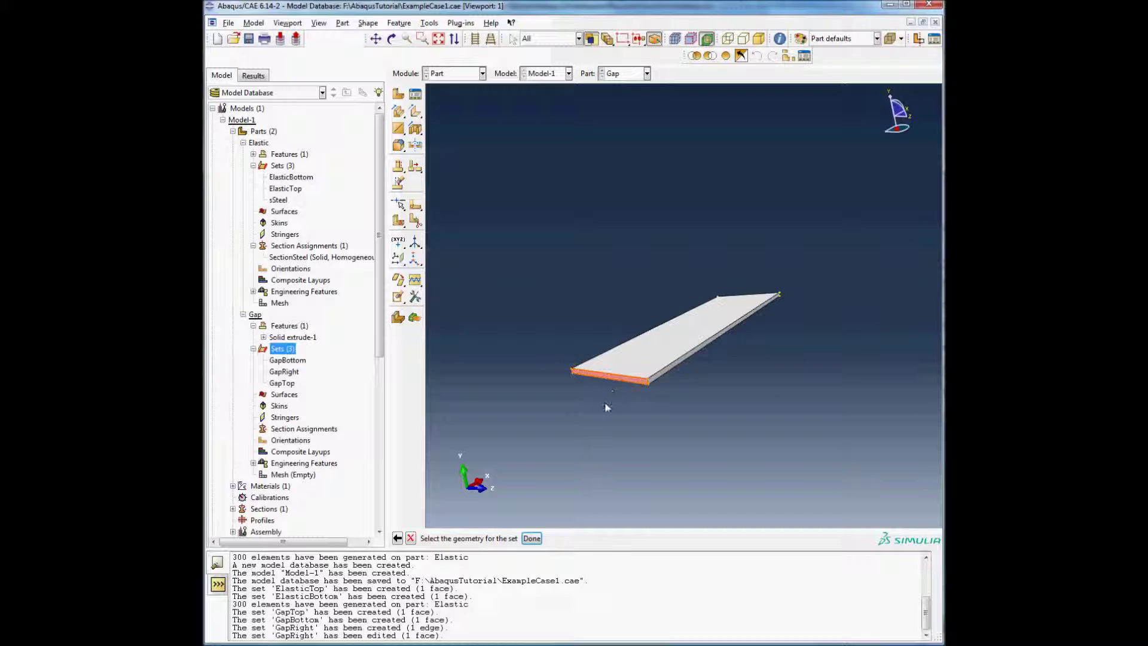
middle_click(589, 418)
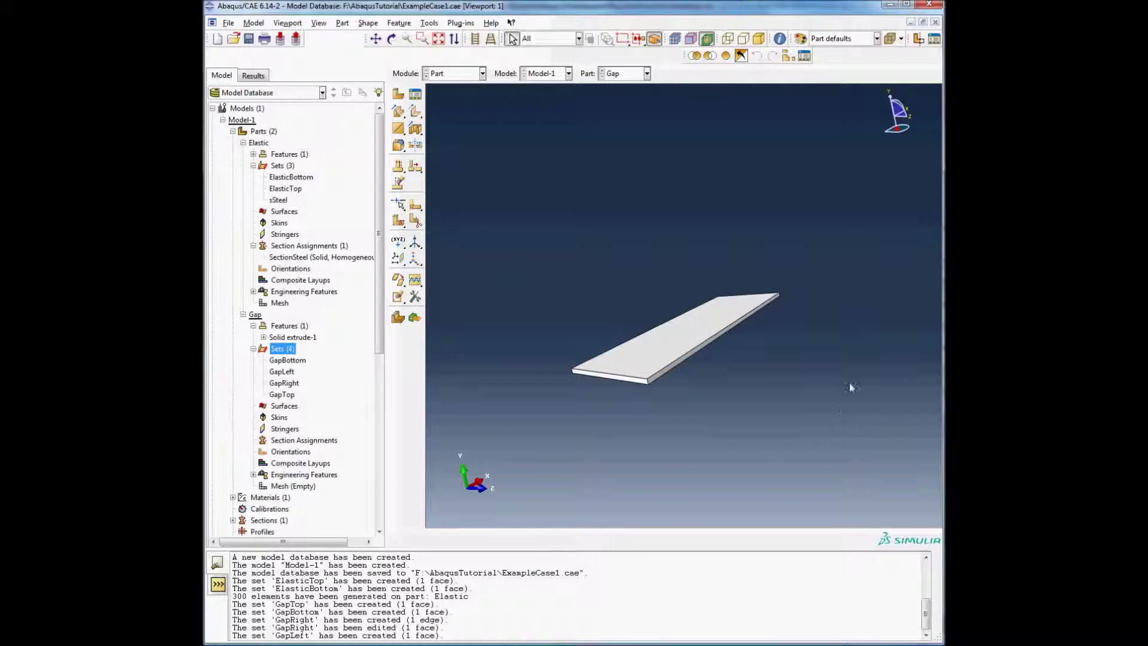
Start a section assignment for the Gap part, picking the whole plate as the region and naming its set sGap.
left_click_drag(850, 387, 727, 396, "ctrl+alt")
left_click_drag(656, 367, 655, 298, "ctrl+alt")
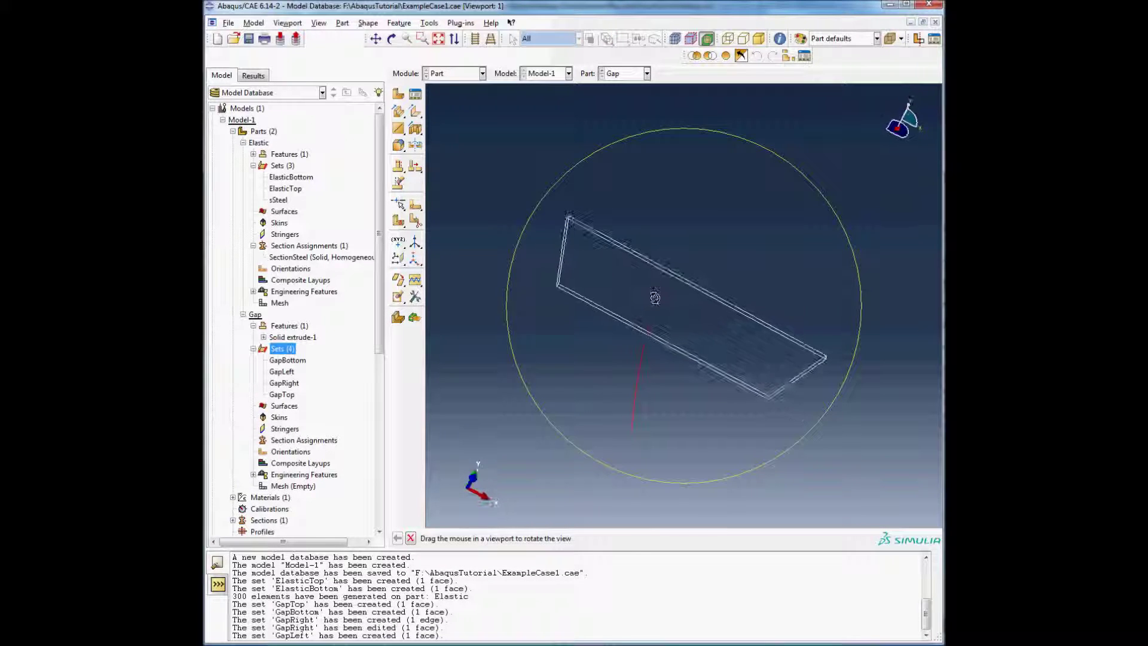
double_click(285, 406)
double_click(282, 440)
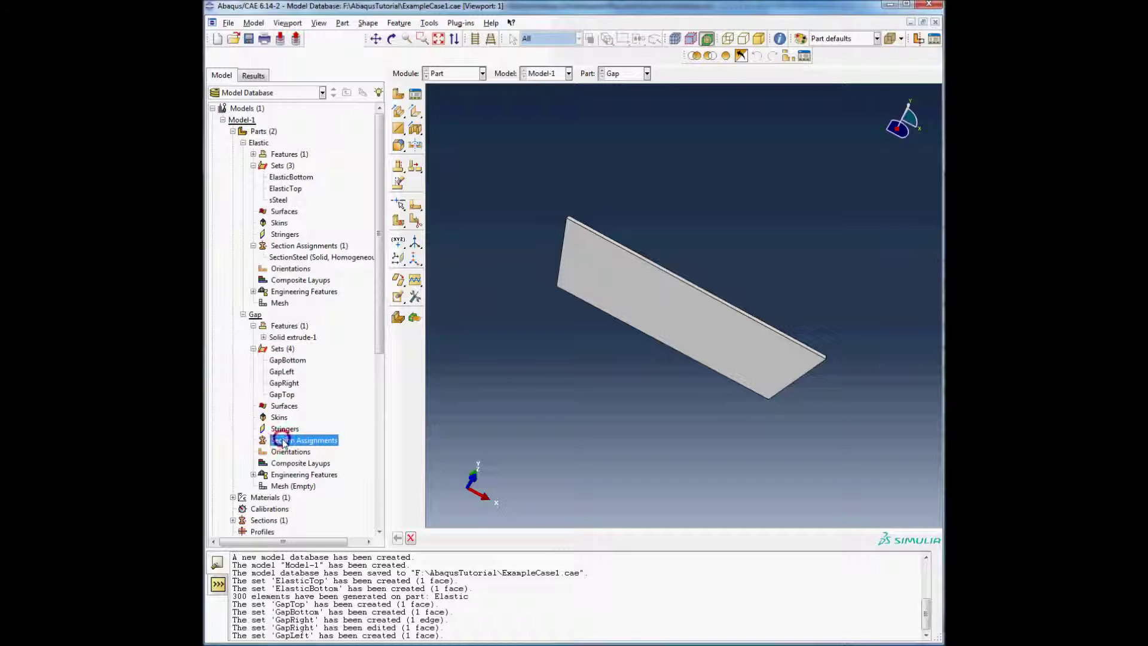
left_click_drag(537, 182, 888, 473)
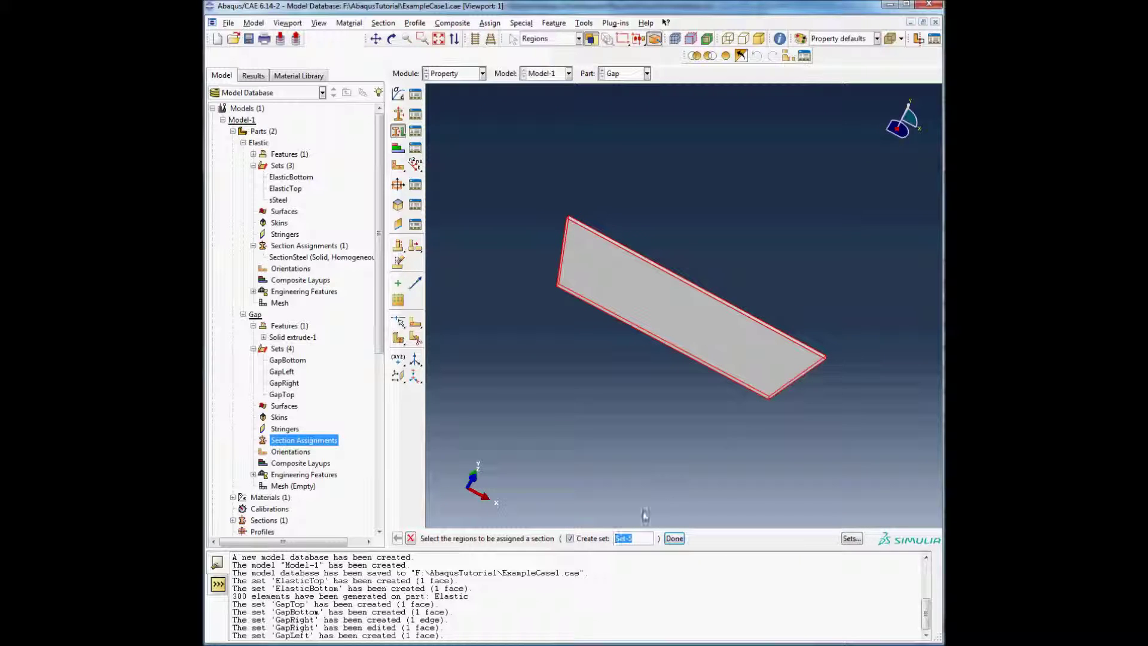
type("sGap")
left_click(674, 539)
Create a new solid, homogeneous section named secFluid from within the section assignment.
left_click(786, 317)
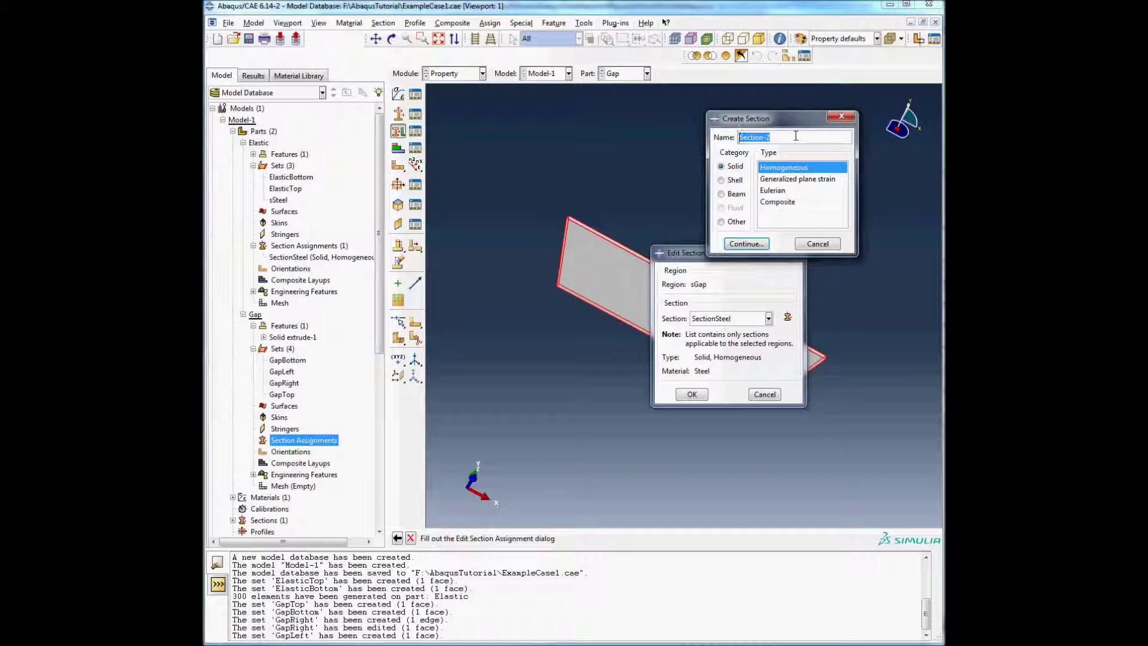
type("secFluid")
left_click(746, 243)
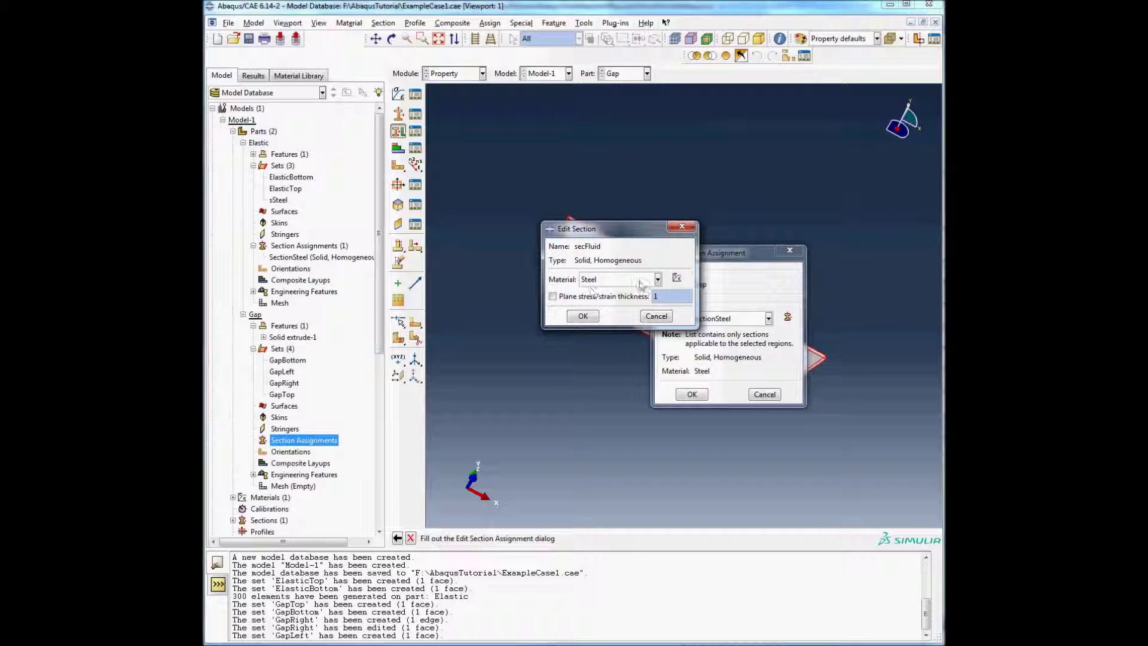
Create a new material named Fluid for the section and add an isotropic Elastic behavior to it.
left_click(676, 277)
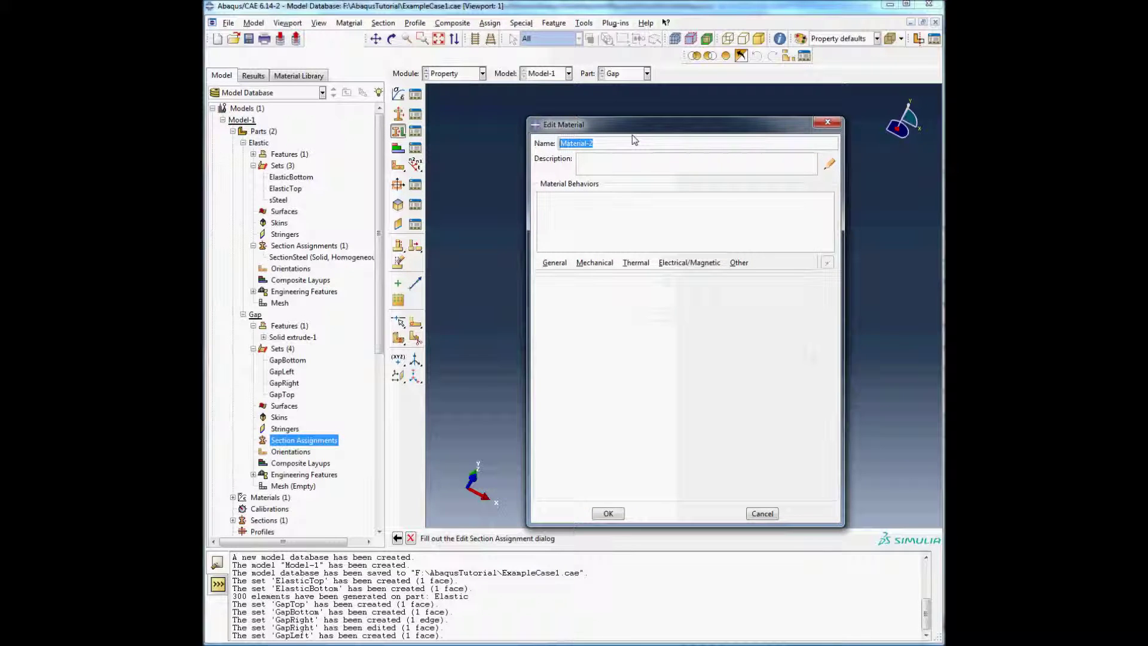
type("Fluid")
left_click(623, 202)
left_click(628, 163)
left_click(683, 162)
left_click(609, 265)
mouse_move(601, 275)
left_click(748, 275)
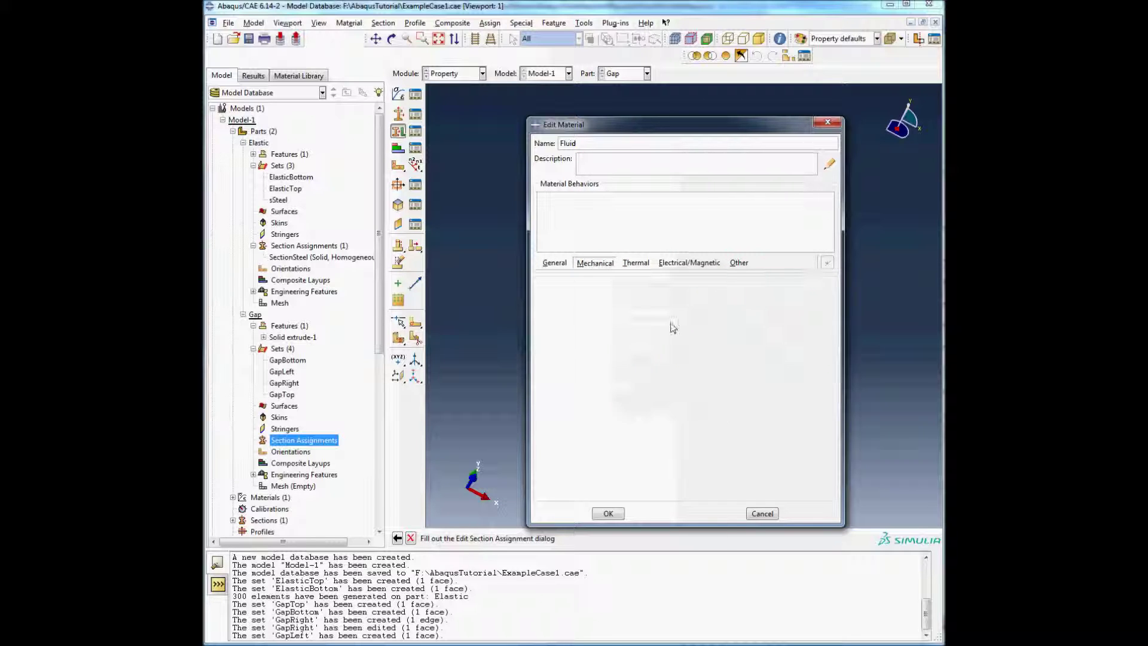
Give the Fluid material a Young's modulus of 1E6 and a Poisson's ratio of 0.3, and accept the material.
left_click(583, 425)
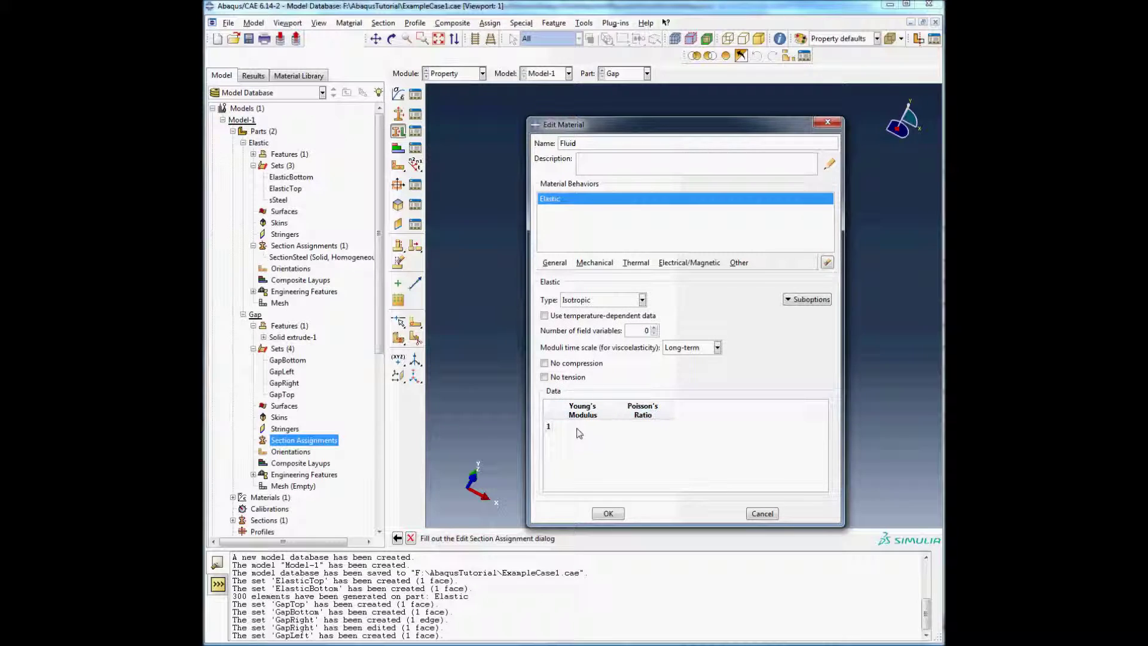
left_click(621, 427)
type("0.3")
left_click(677, 162)
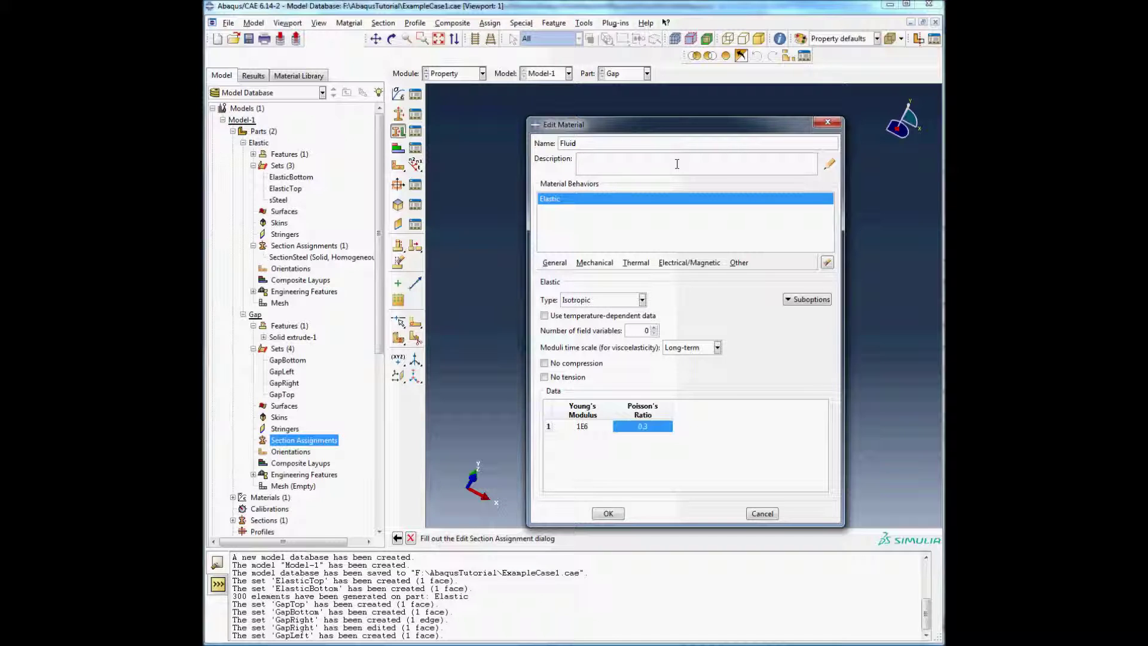
left_click(607, 514)
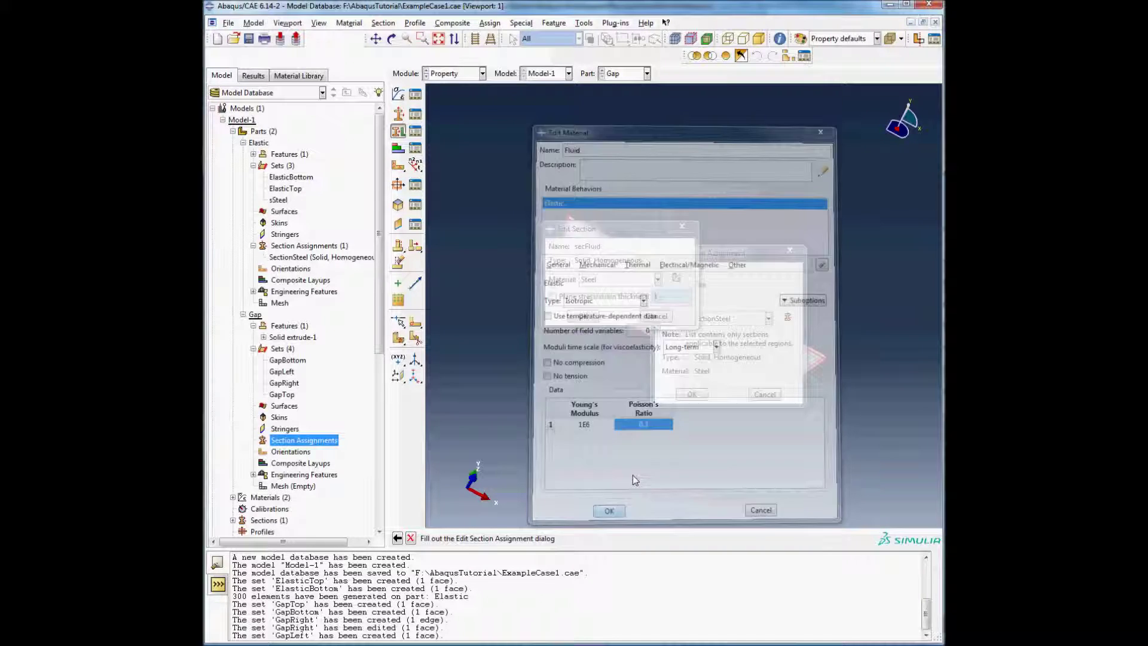
Set the material of secFluid to Fluid and complete the section assignment on sGap with SectionSteel.
left_click(582, 317)
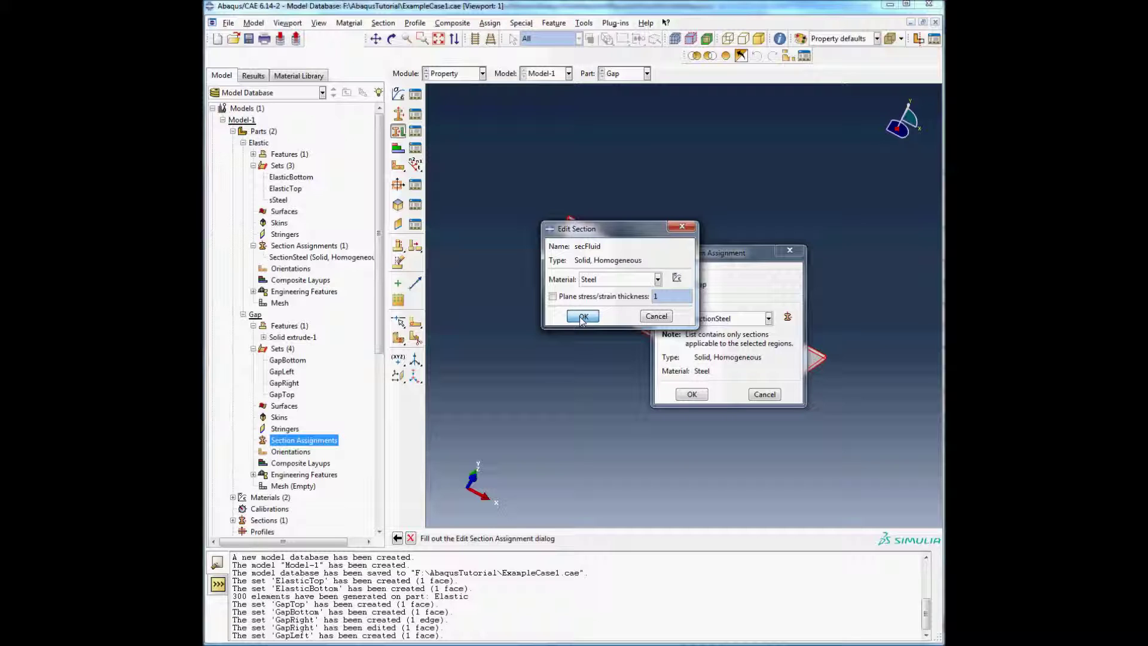
left_click(616, 280)
left_click(604, 293)
left_click(583, 316)
left_click(692, 395)
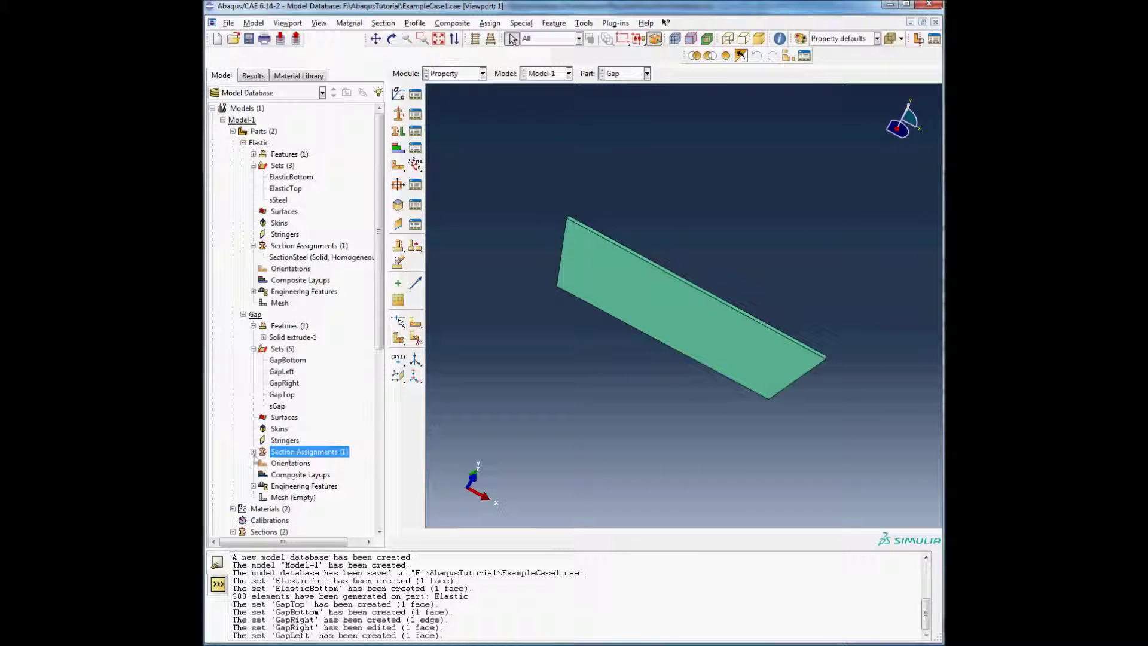
List the section assignments of the Gap part and open its empty mesh for meshing.
left_click(254, 453)
left_click_drag(379, 333, 369, 410)
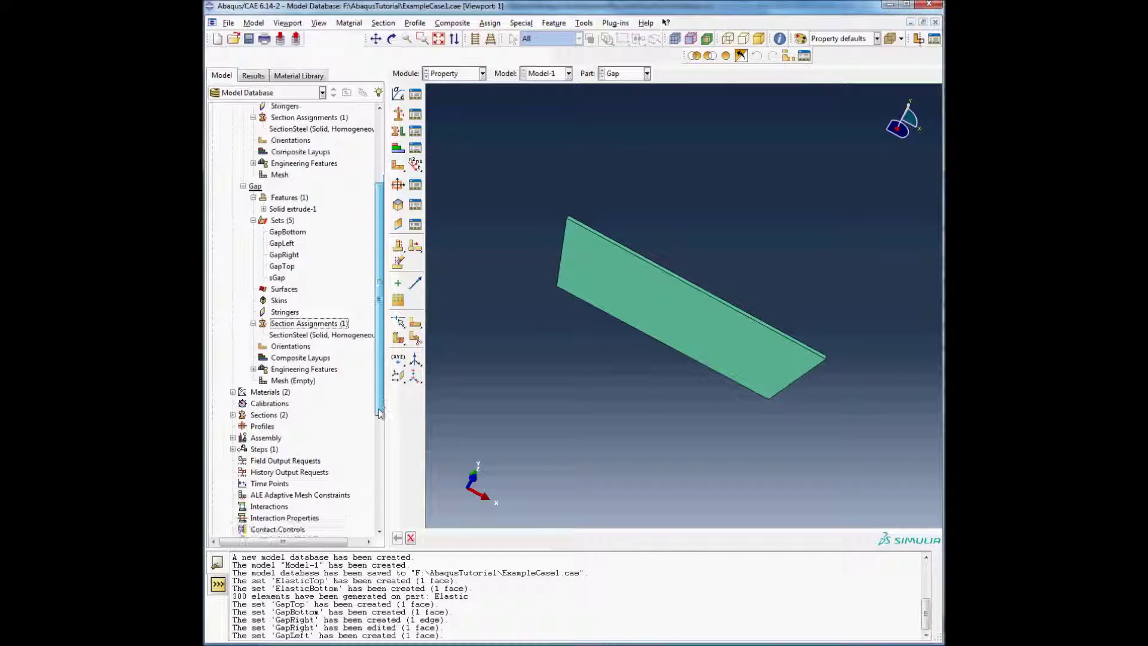
left_click(301, 335)
left_click(288, 347)
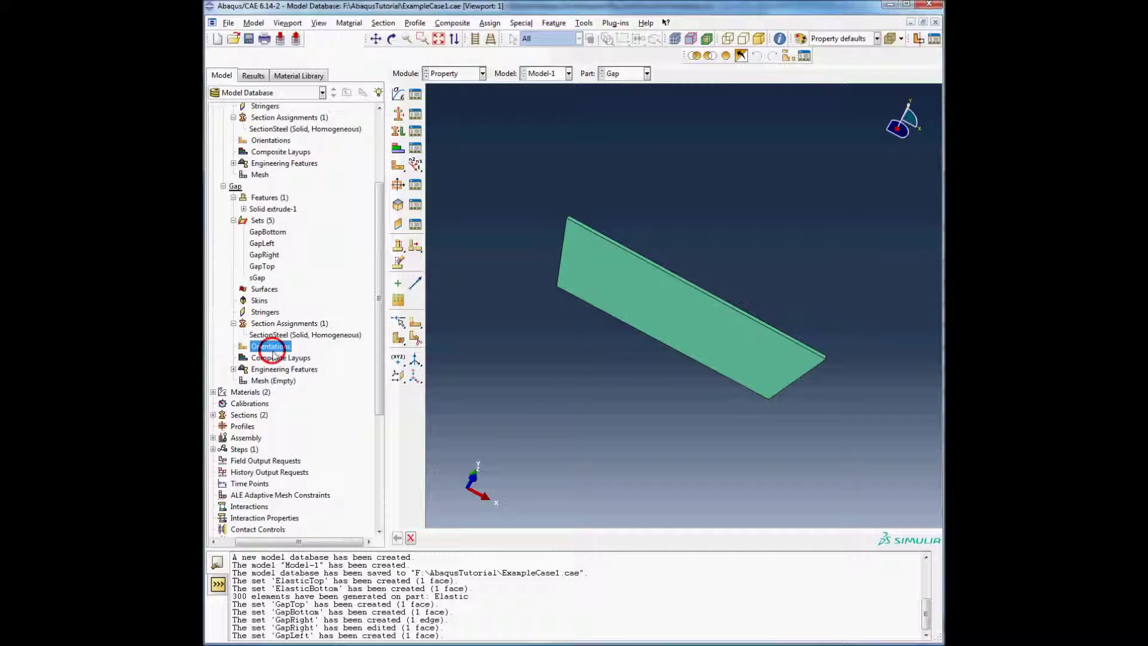
left_click(272, 382)
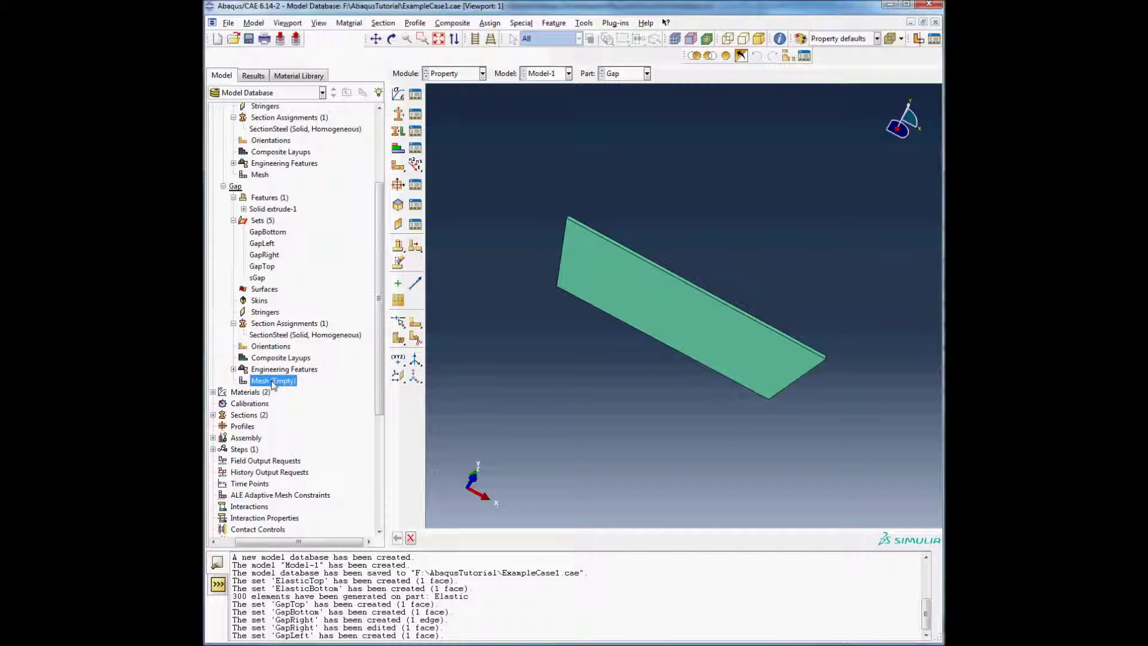
double_click(273, 381)
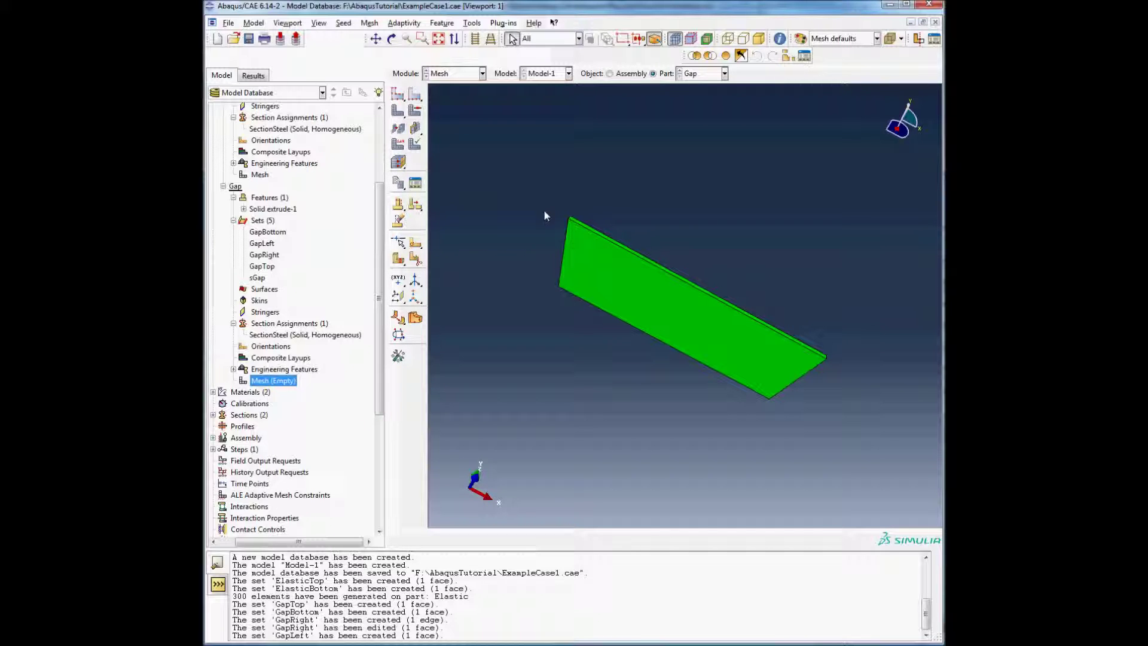
scroll(623, 262, "up", 1)
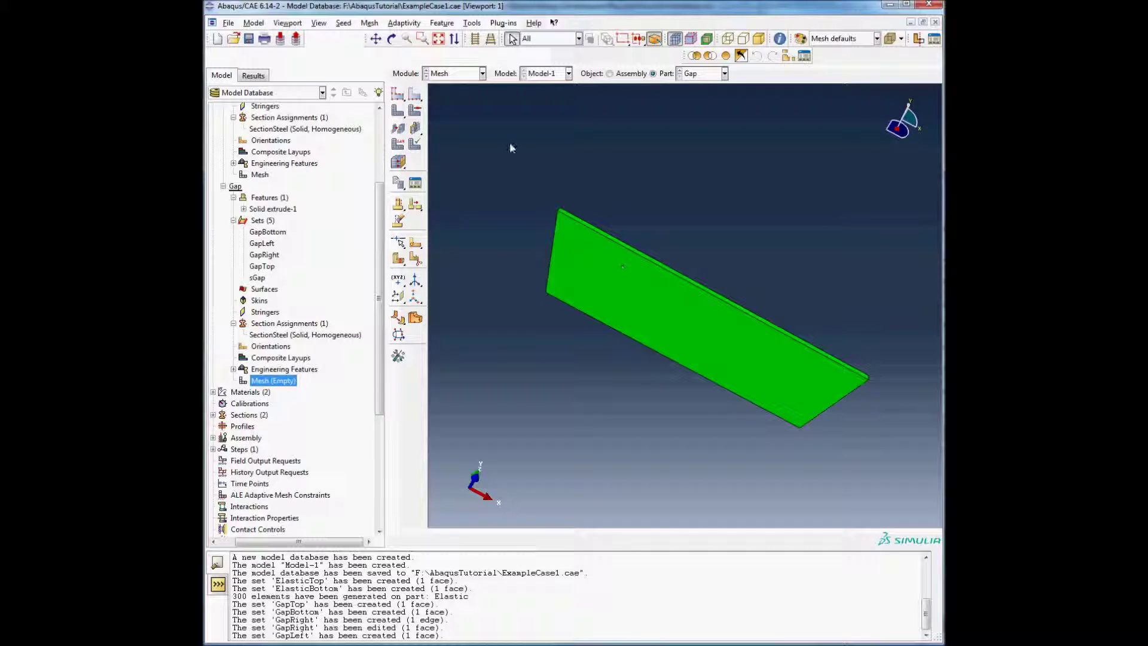
Seed the long edges of the Gap plate by number with 50 elements and no bias.
left_click(344, 23)
left_click(361, 50)
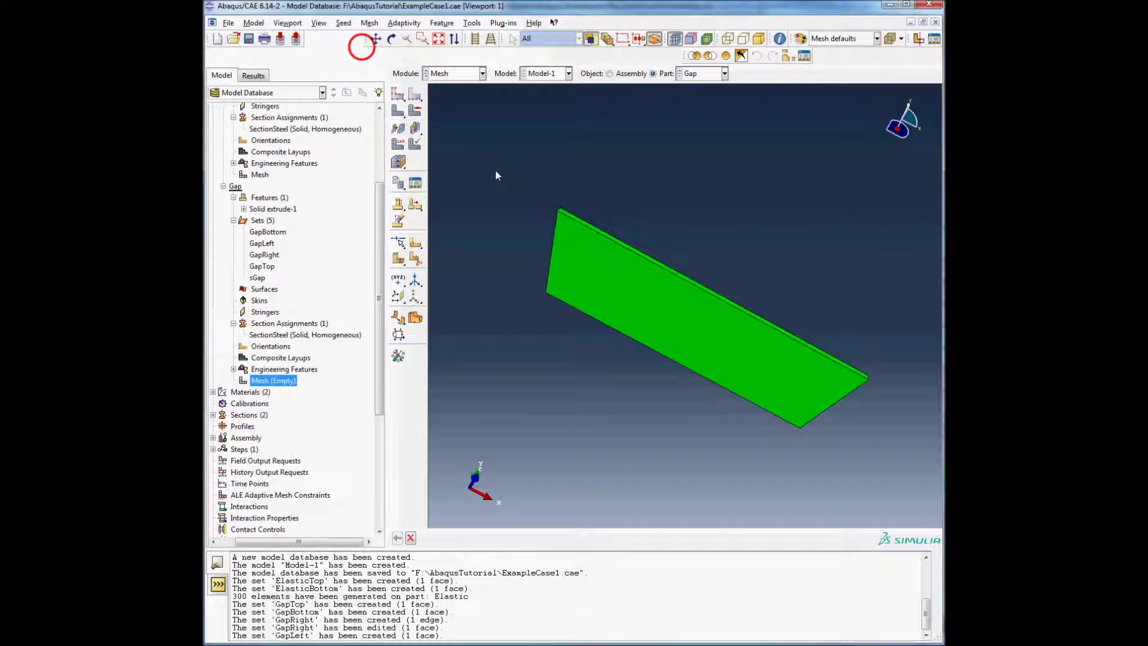
scroll(562, 213, "up", 1)
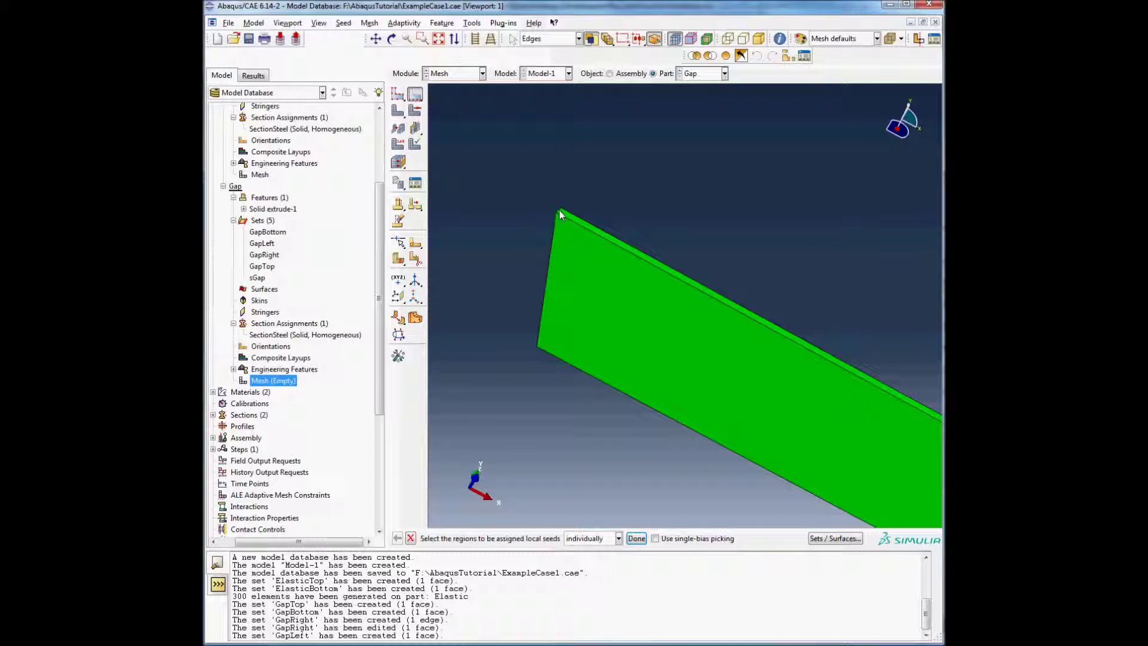
left_click(591, 234)
left_click(589, 373, "shift")
scroll(718, 416, "down", 5)
left_click_drag(684, 411, 668, 328, "ctrl+alt")
scroll(662, 336, "up", 4)
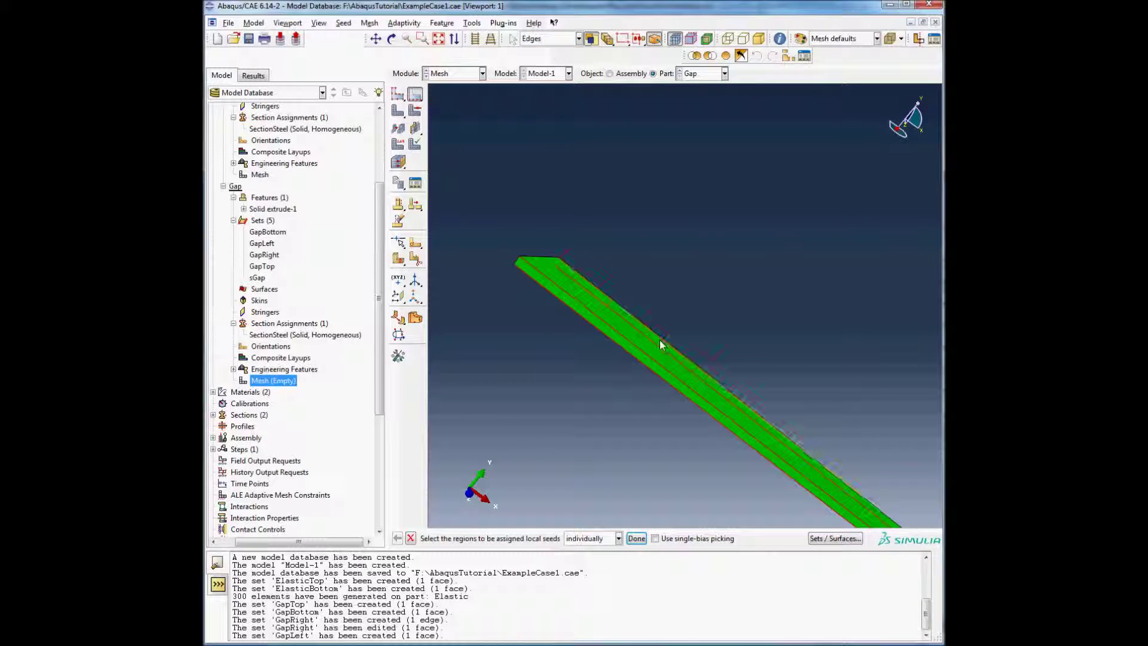
middle_click(676, 307)
double_click(709, 404)
type("50")
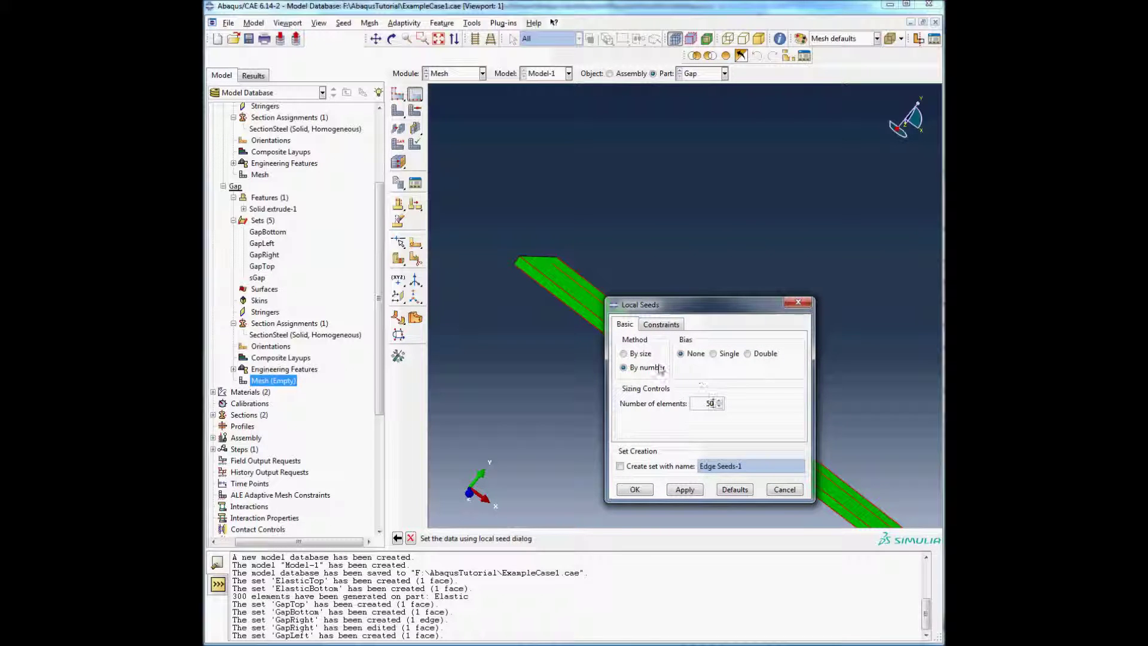
left_click(686, 489)
left_click(635, 490)
Seed the width-direction edges at both ends of the Gap plate by number with 2 elements.
left_click_drag(656, 340, 587, 329, "ctrl+alt")
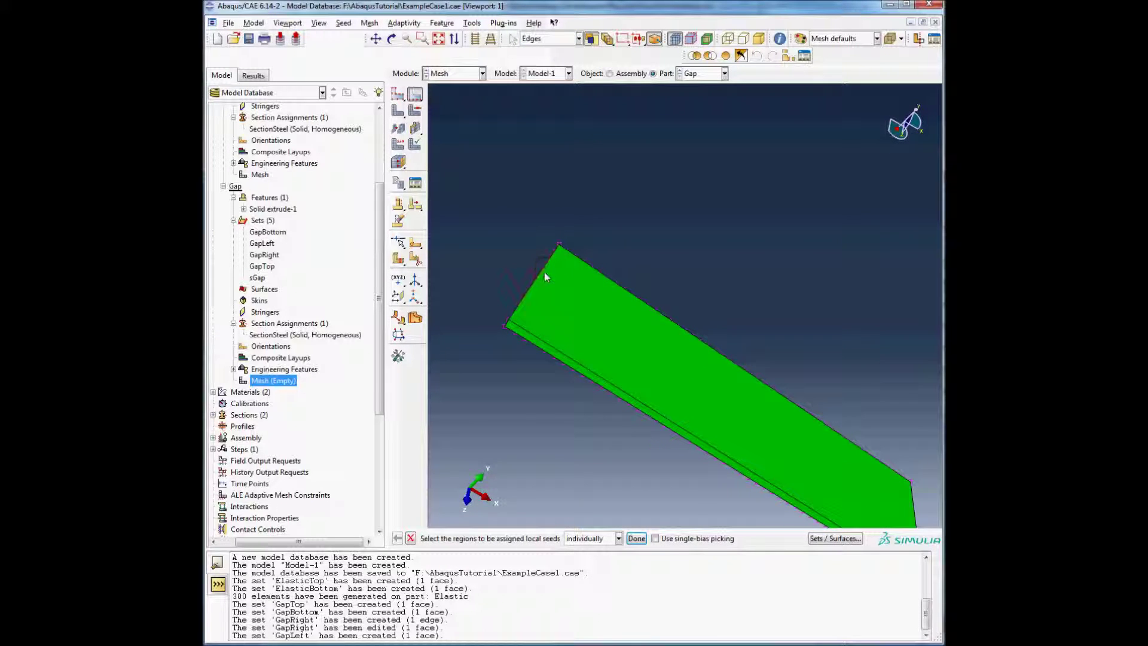
left_click_drag(593, 357, 839, 480, "ctrl+alt")
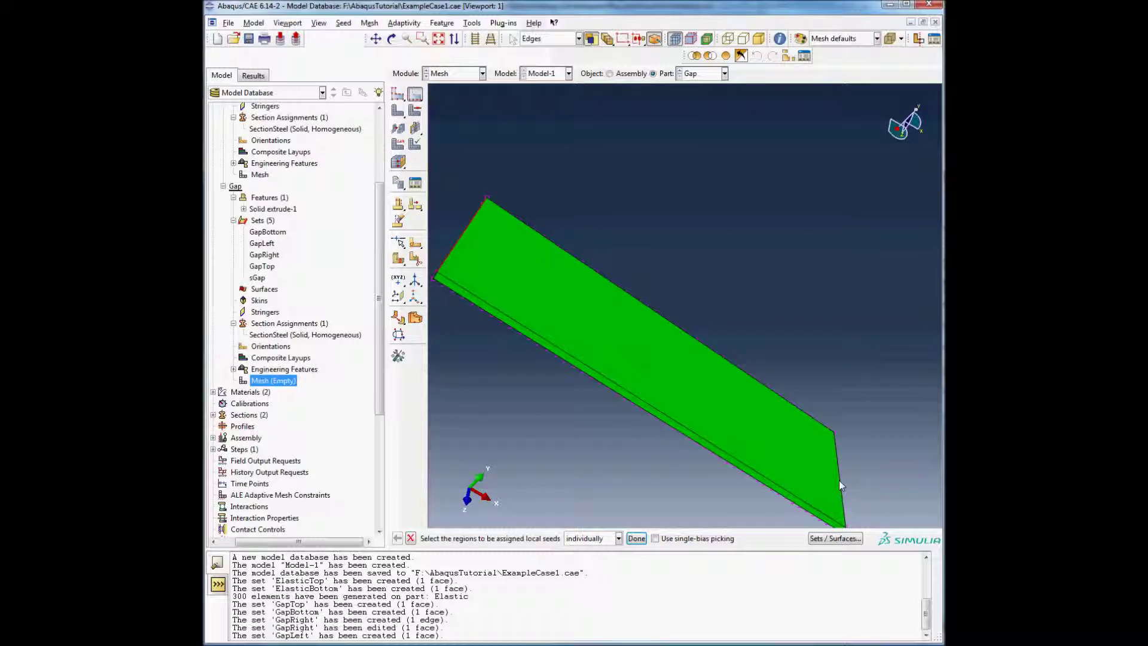
left_click_drag(741, 494, 902, 389, "ctrl+alt")
scroll(909, 359, "up", 5)
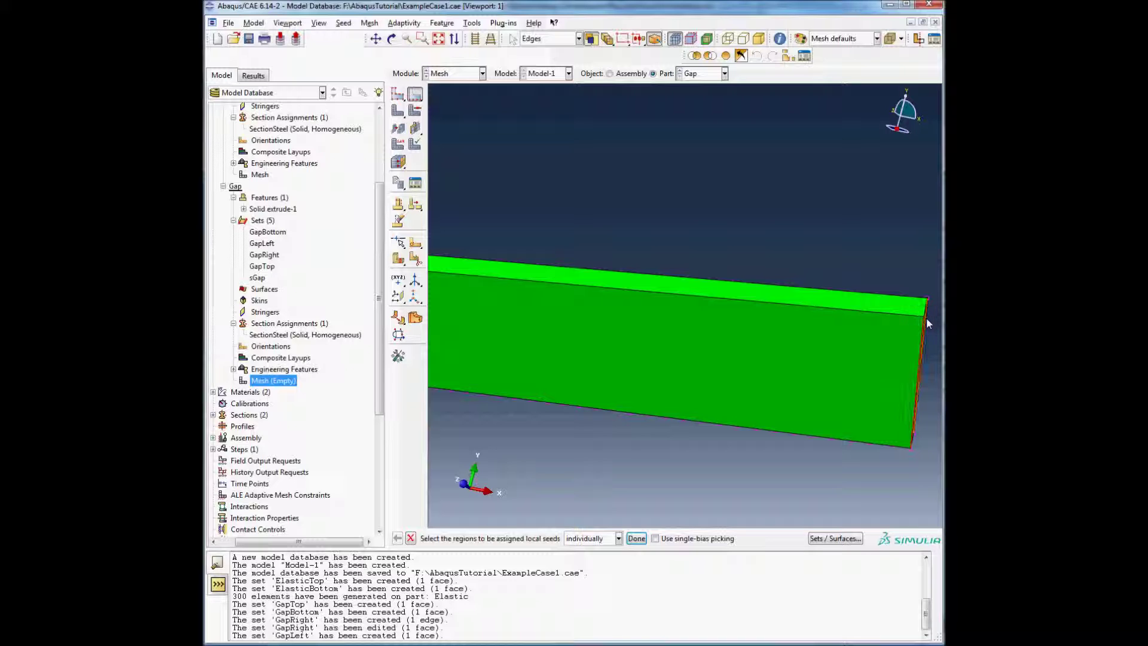
right_click_drag(927, 317, 460, 378, "ctrl+alt")
scroll(460, 378, "up", 3)
left_click_drag(473, 379, 622, 377, "ctrl+alt")
left_click(623, 376)
middle_click(575, 271)
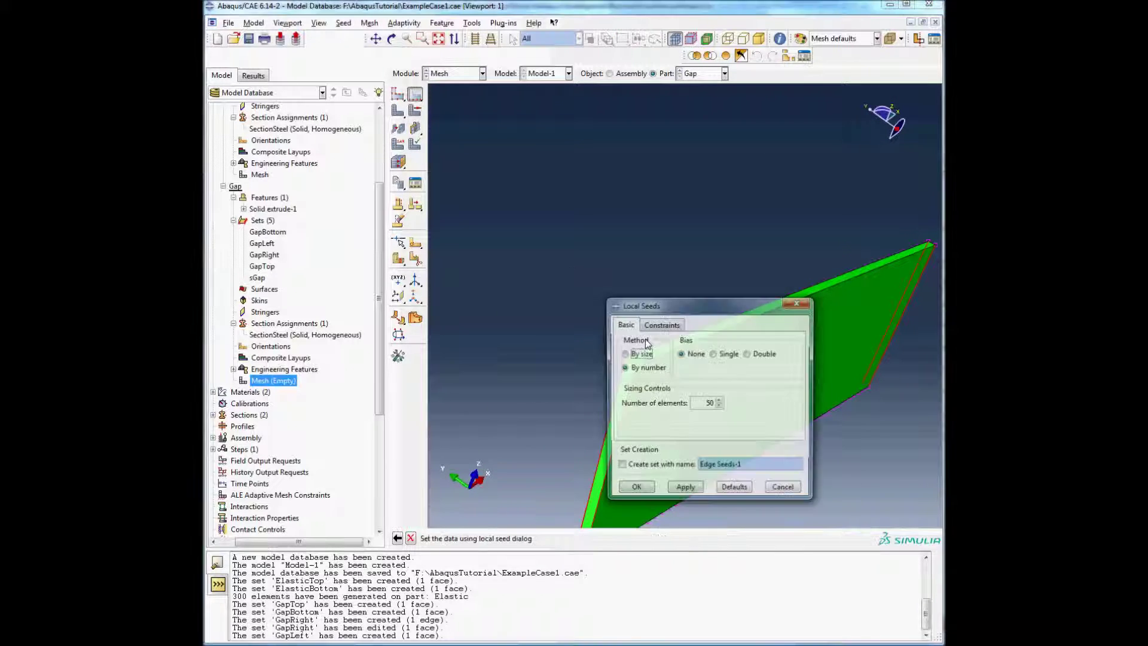
double_click(707, 403)
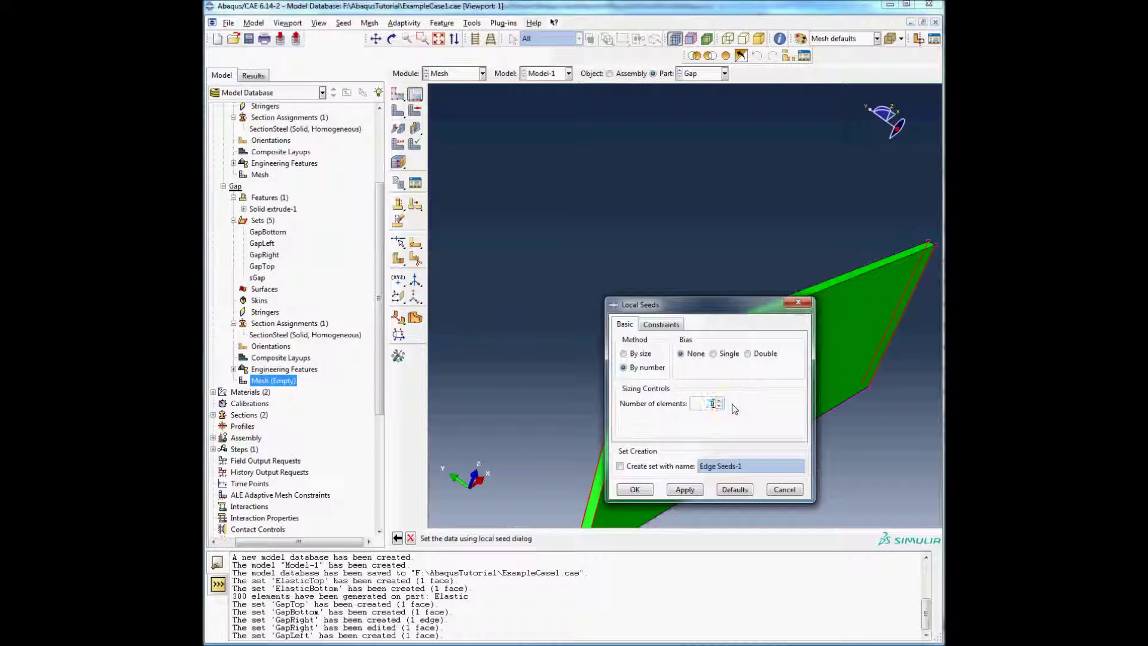
left_click(685, 490)
double_click(710, 404)
type("2")
left_click(682, 488)
left_click(636, 489)
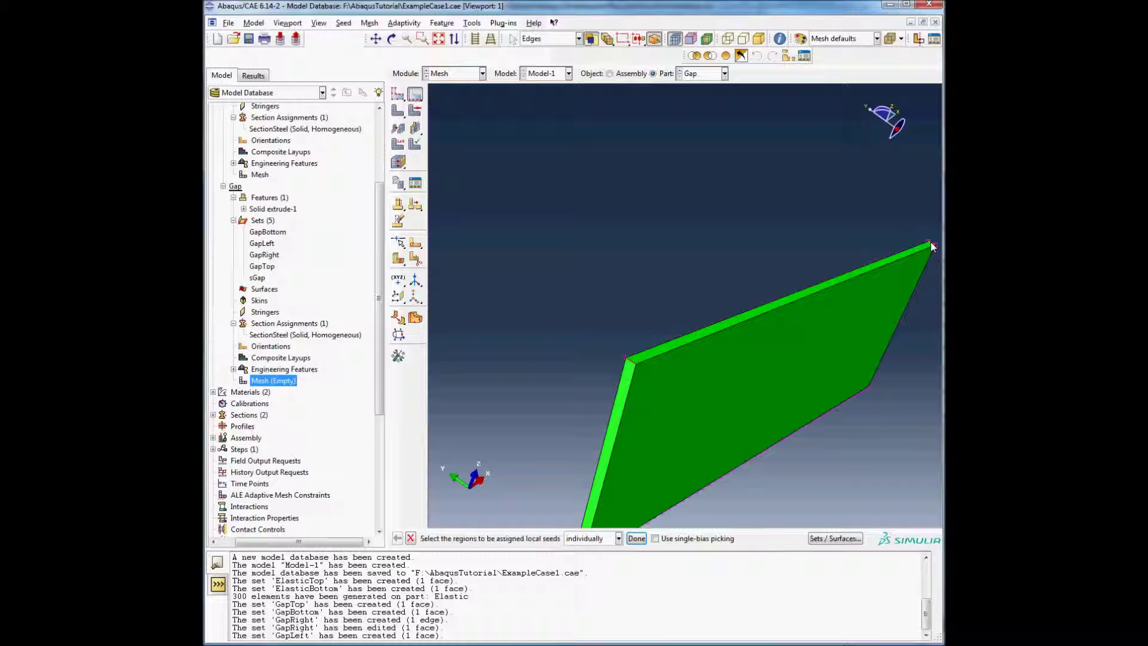
Seed the short thickness edge at the end of the Gap plate by number with 1 element and no bias.
scroll(700, 366, "down", 4)
left_click_drag(647, 459, 728, 410, "ctrl+alt")
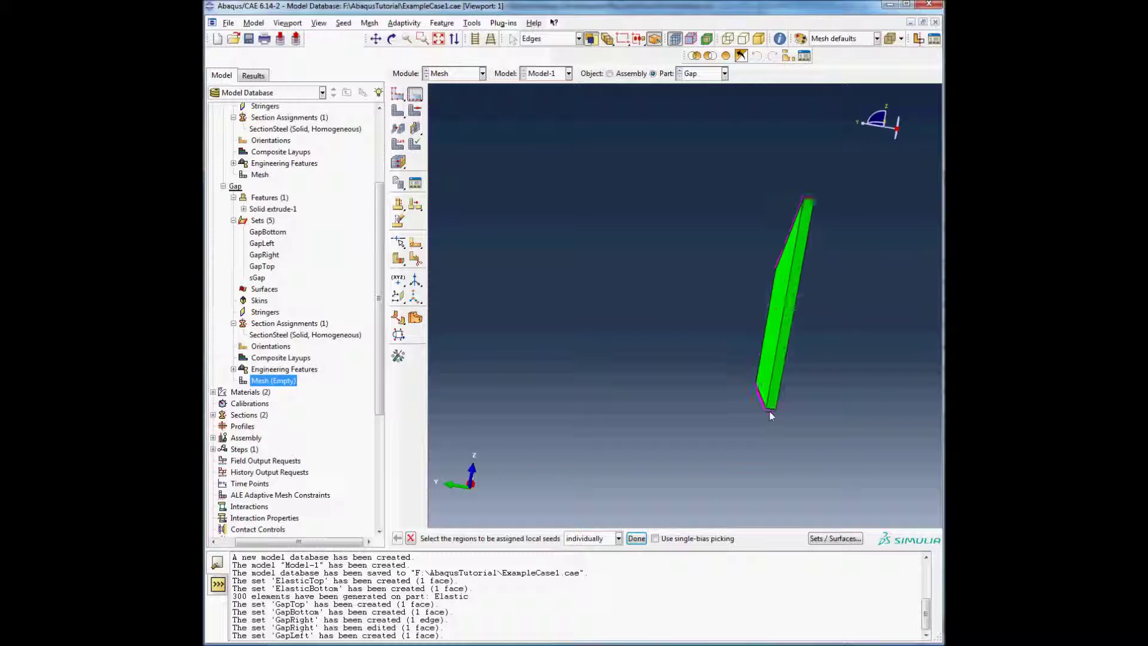
scroll(772, 413, "up", 1)
left_click_drag(751, 412, 827, 453, "ctrl+alt")
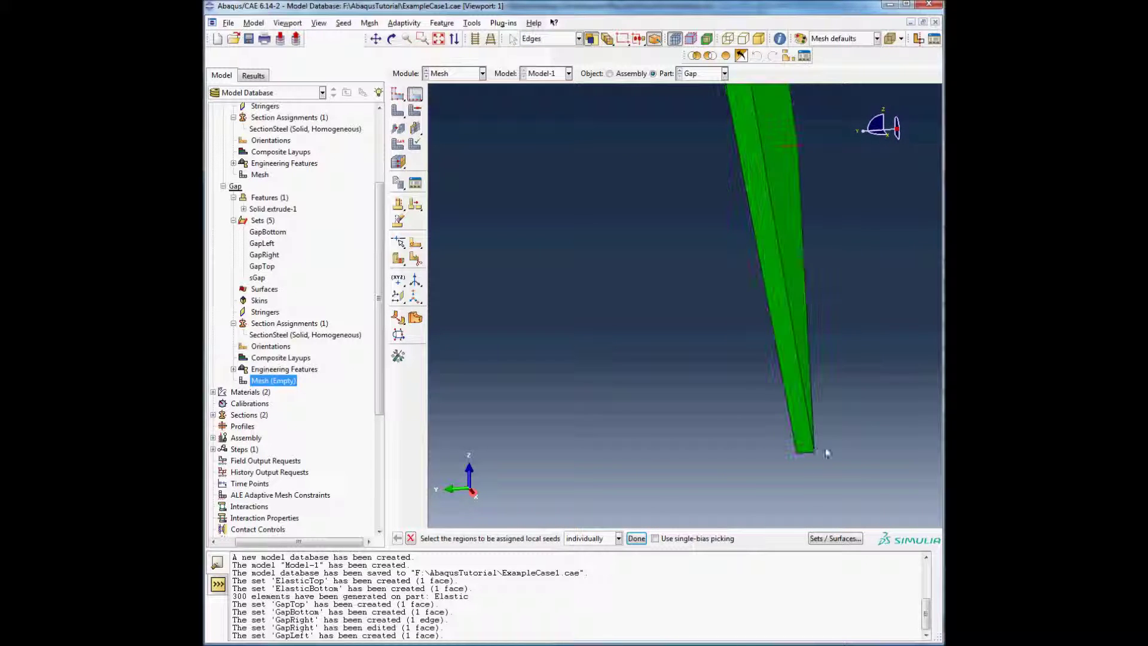
left_click(807, 454)
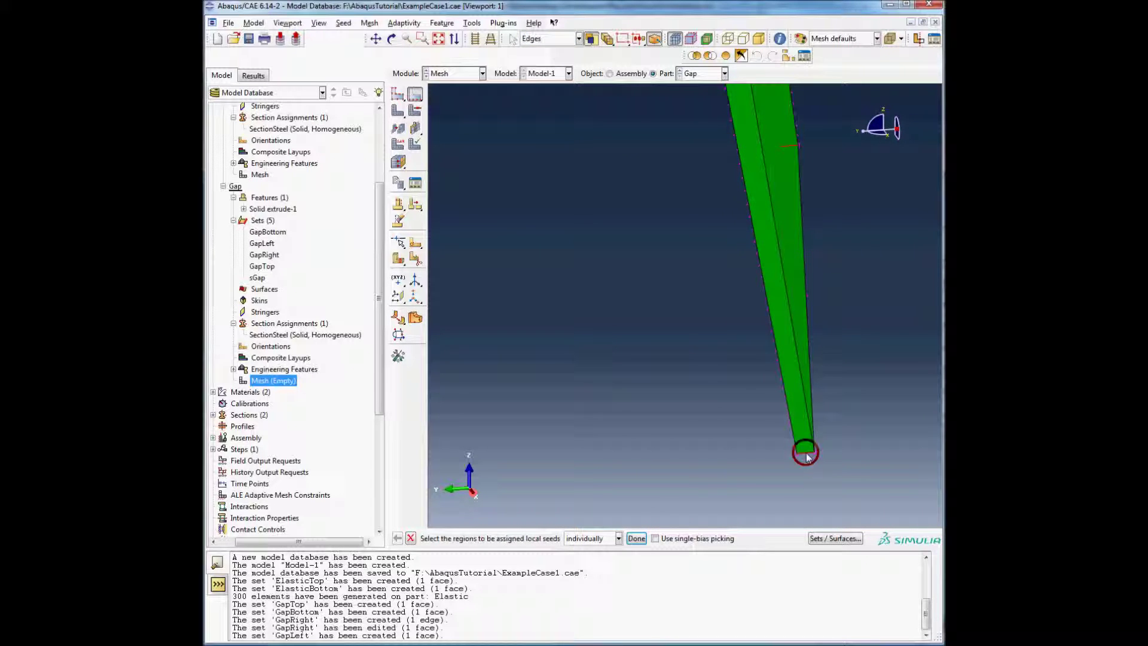
middle_click(664, 397)
left_click(624, 367)
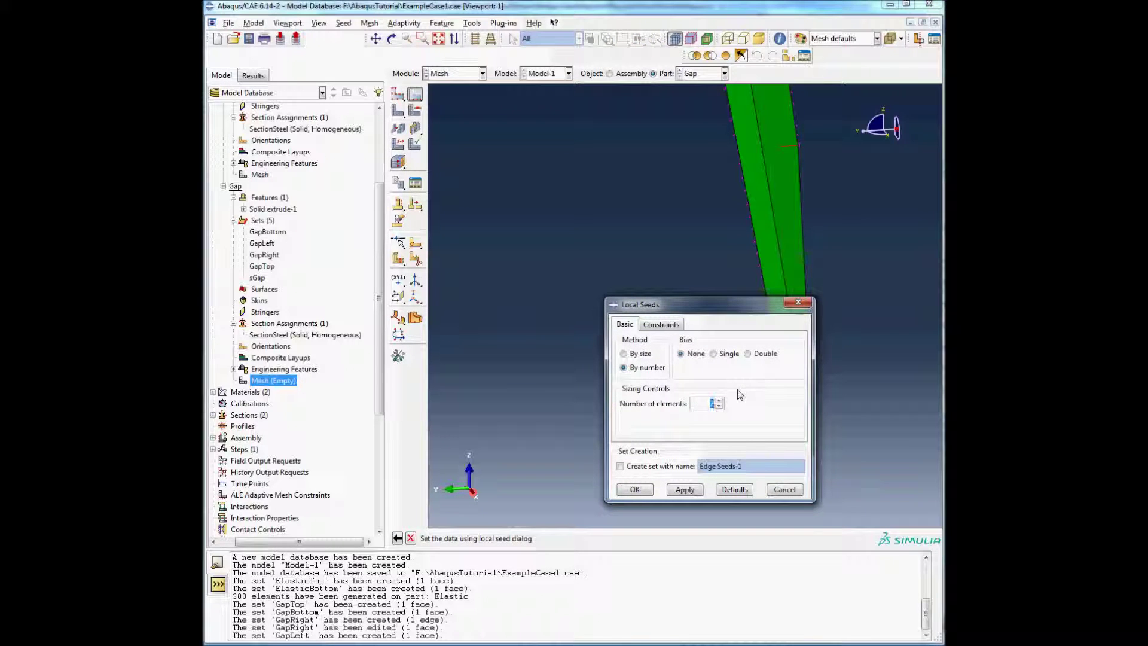
left_click(635, 490)
left_click_drag(628, 405, 598, 436, "ctrl+alt")
left_click(637, 540)
left_click_drag(594, 295, 645, 221, "ctrl+alt")
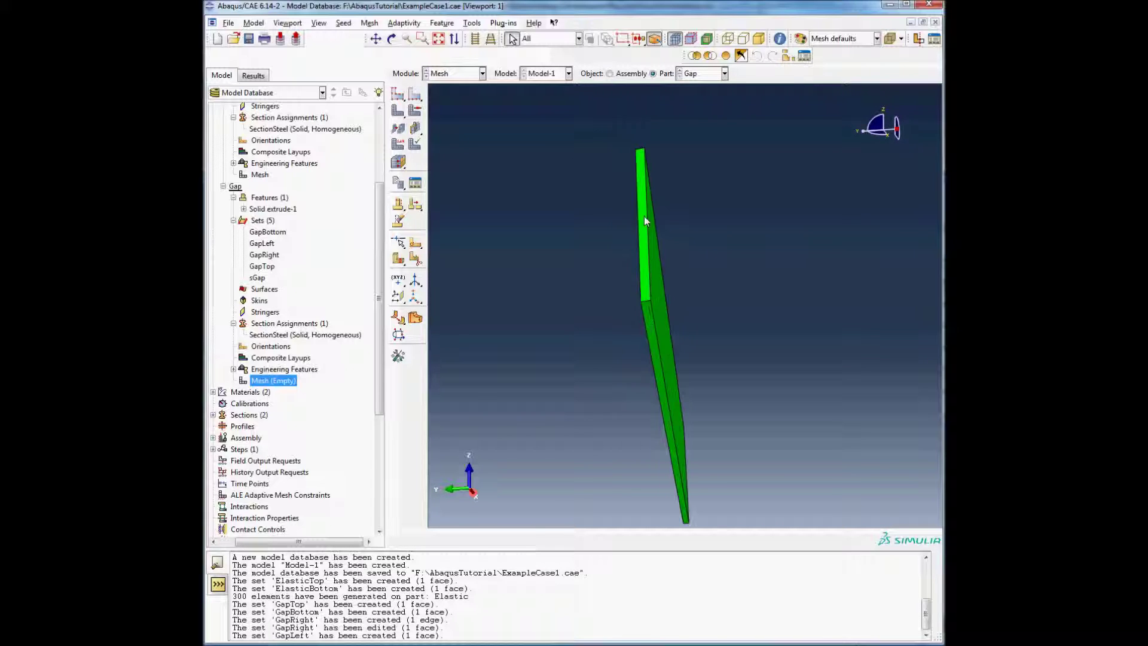
Set the Gap part's mesh controls to the Hex element shape with the Structured technique.
left_click(370, 23)
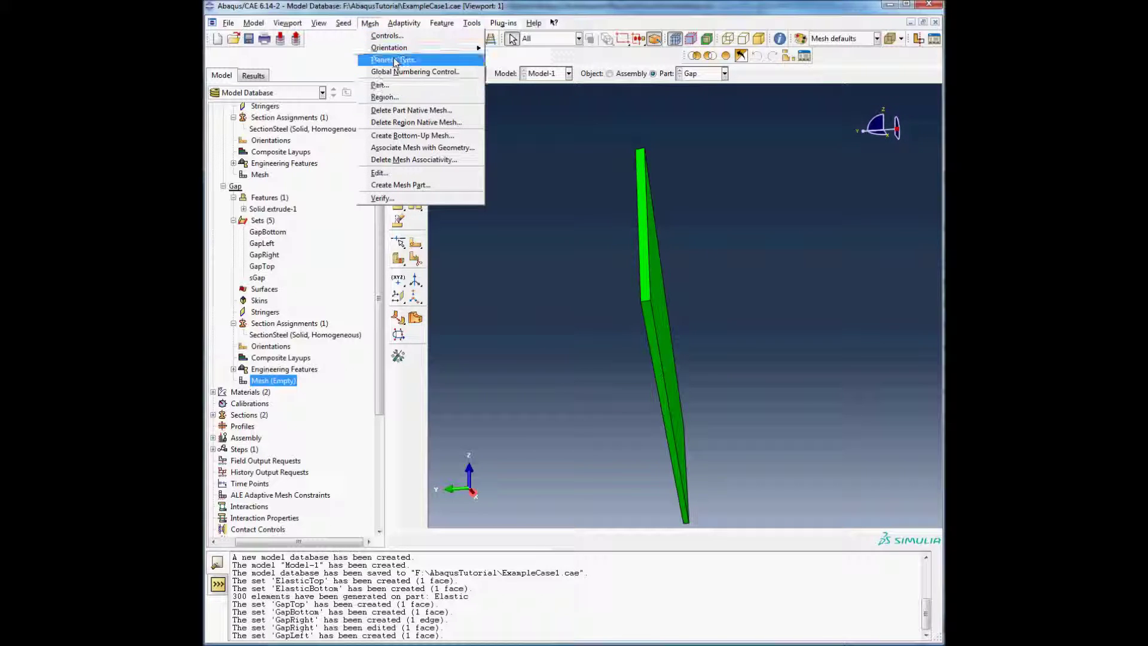
left_click(389, 35)
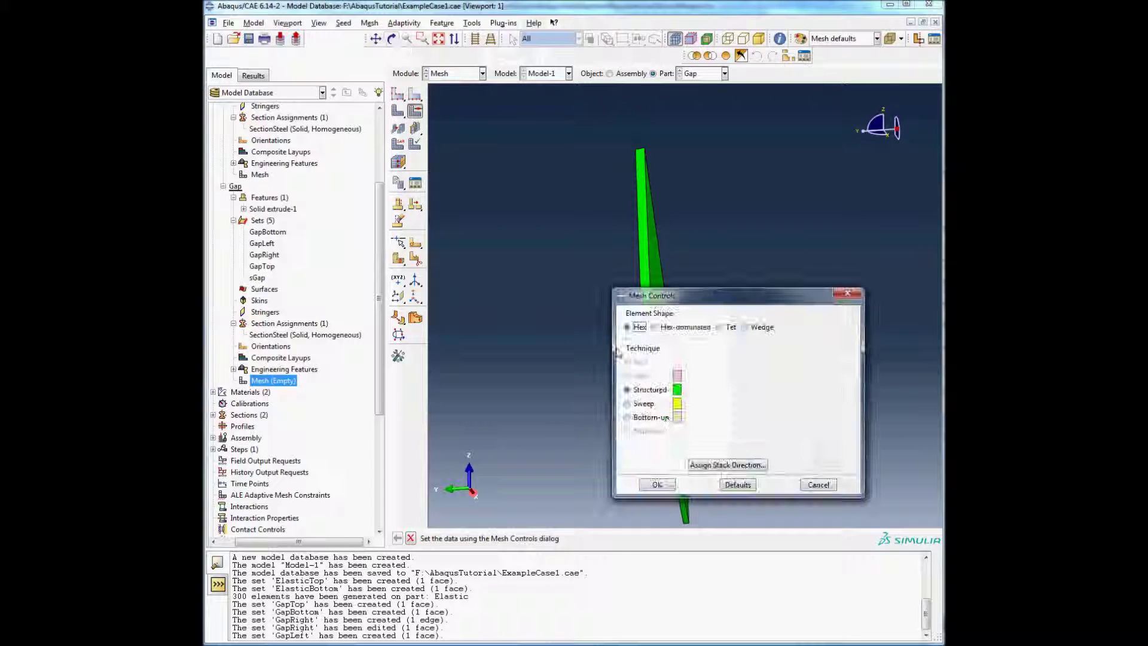
left_click(641, 389)
left_click(656, 484)
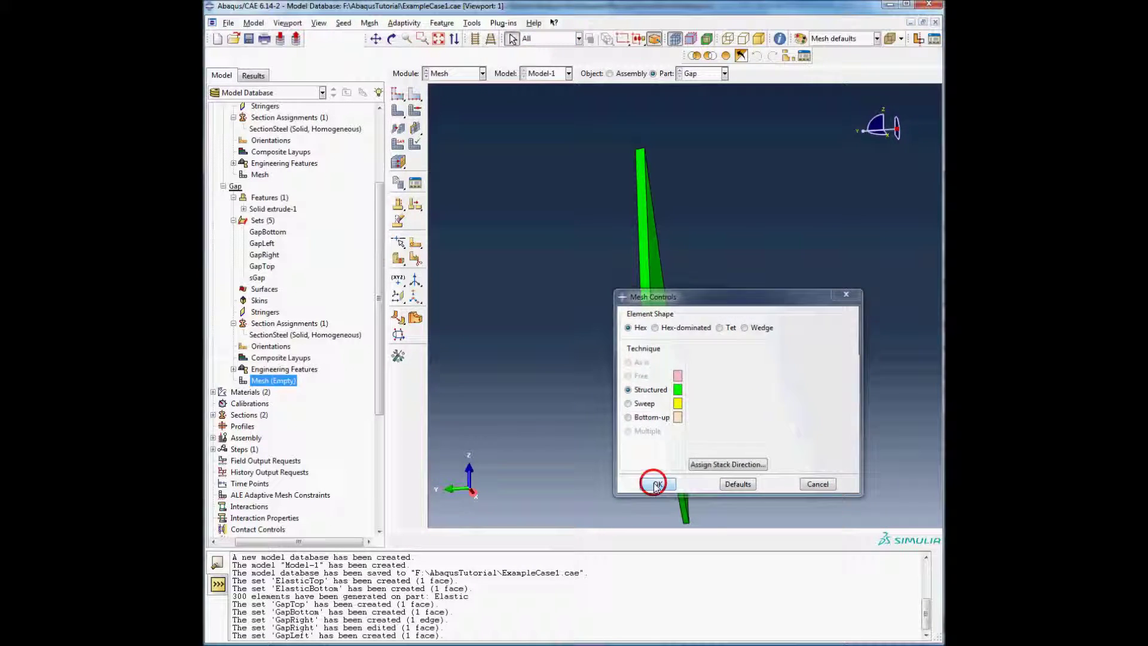
Generate the mesh on the Gap part.
left_click(343, 23)
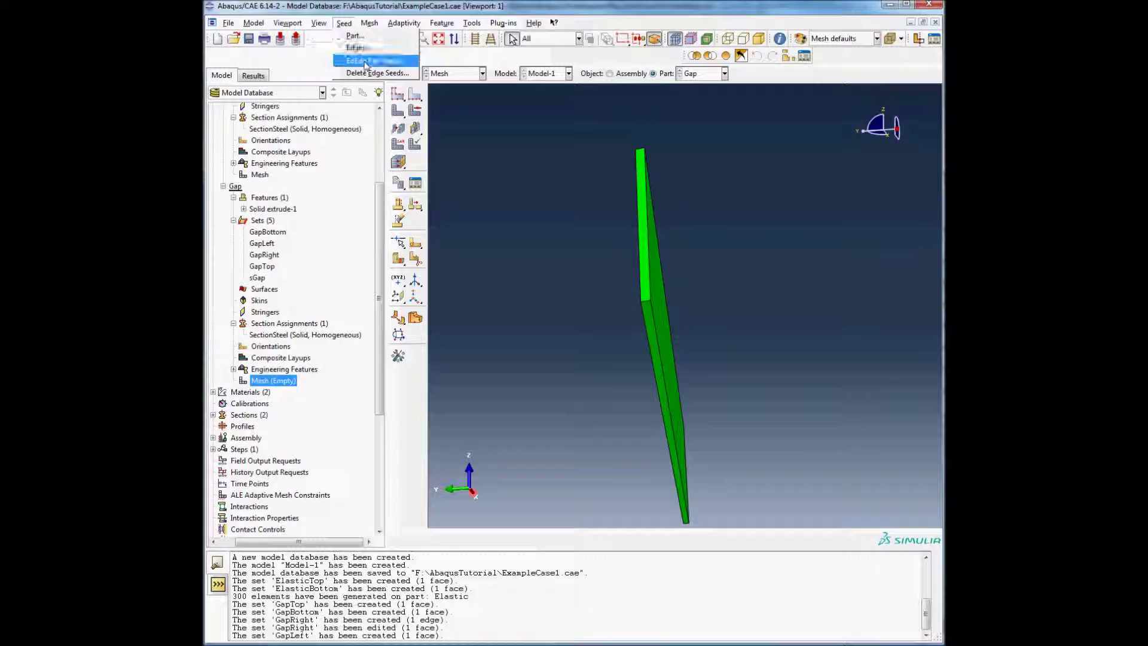
left_click(379, 84)
middle_click(492, 211)
left_click_drag(664, 364, 703, 403, "ctrl+alt")
mouse_move(711, 311)
left_mouse_down("ctrl+alt")
mouse_move(707, 257)
mouse_move(680, 290)
mouse_move(737, 310)
mouse_move(708, 272)
mouse_move(720, 261)
left_mouse_up("ctrl+alt")
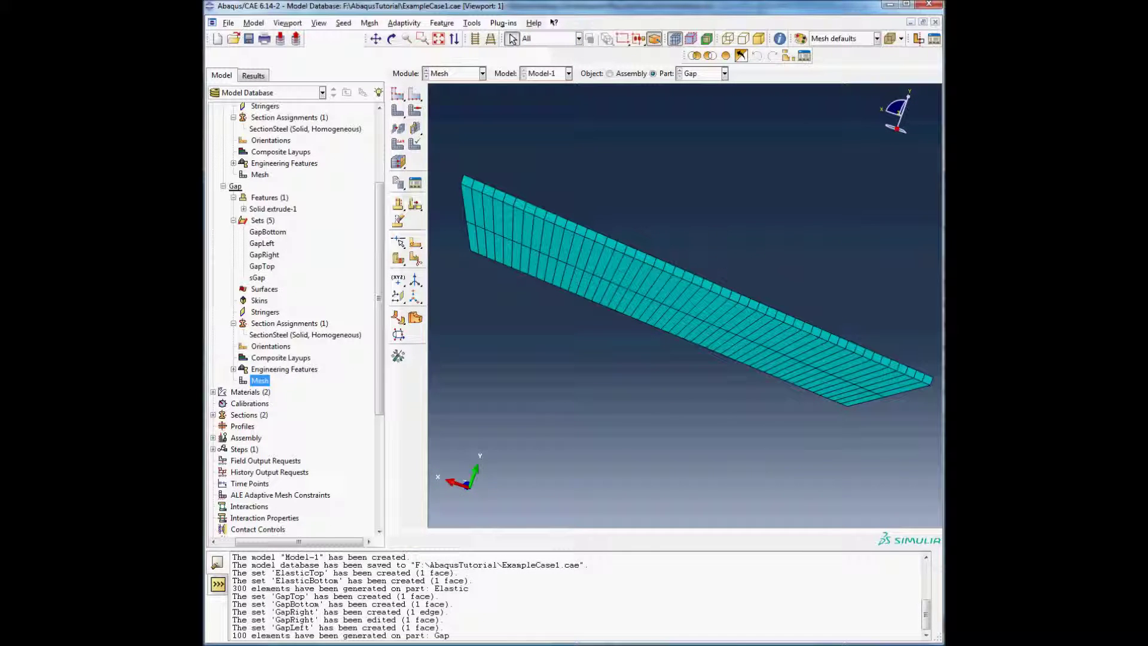
Assign the Gap mesh's stack direction using the plate's large flat face as the top reference face.
left_click(401, 171)
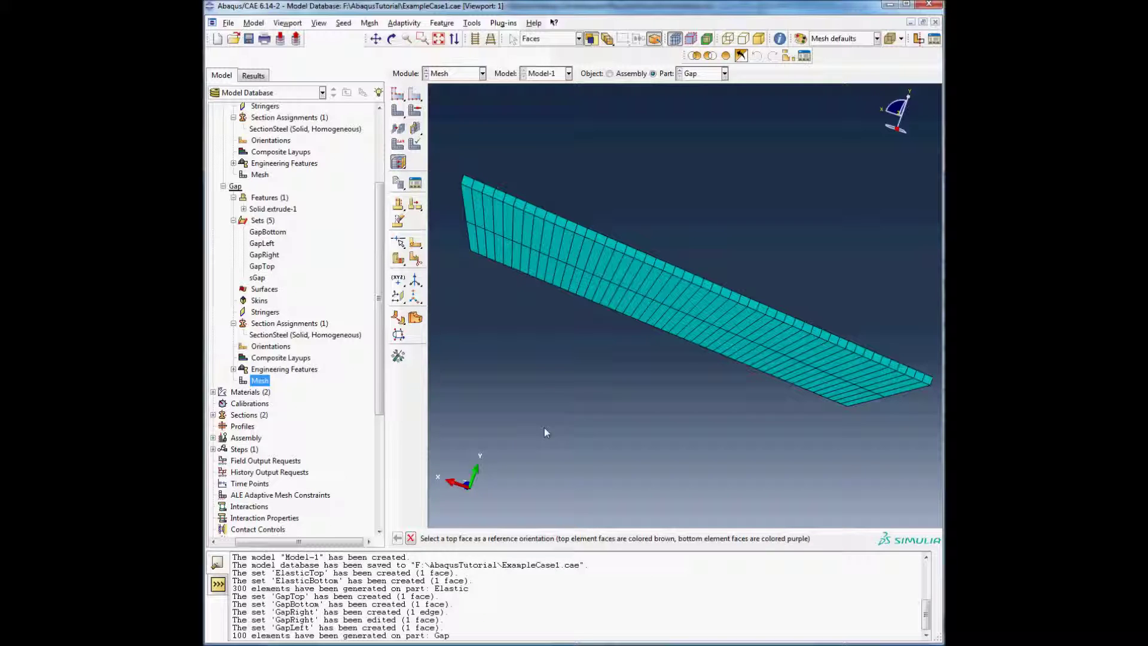
left_click_drag(612, 393, 606, 315, "ctrl+alt")
left_click(605, 317)
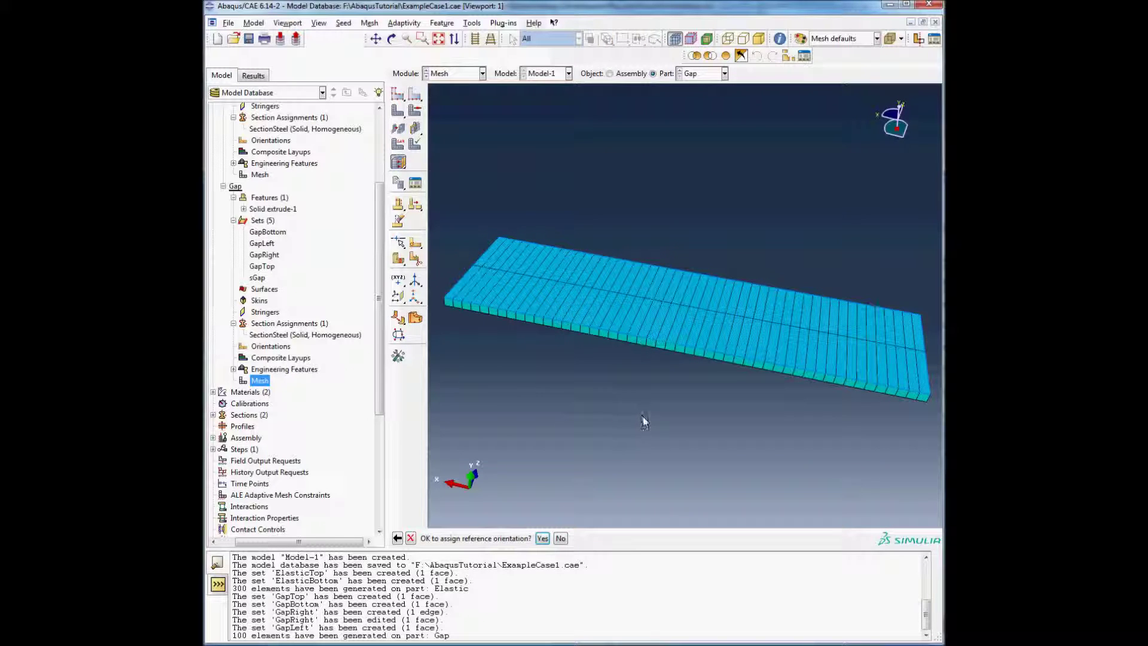
left_click(543, 539)
left_click_drag(618, 416, 655, 425, "ctrl+alt")
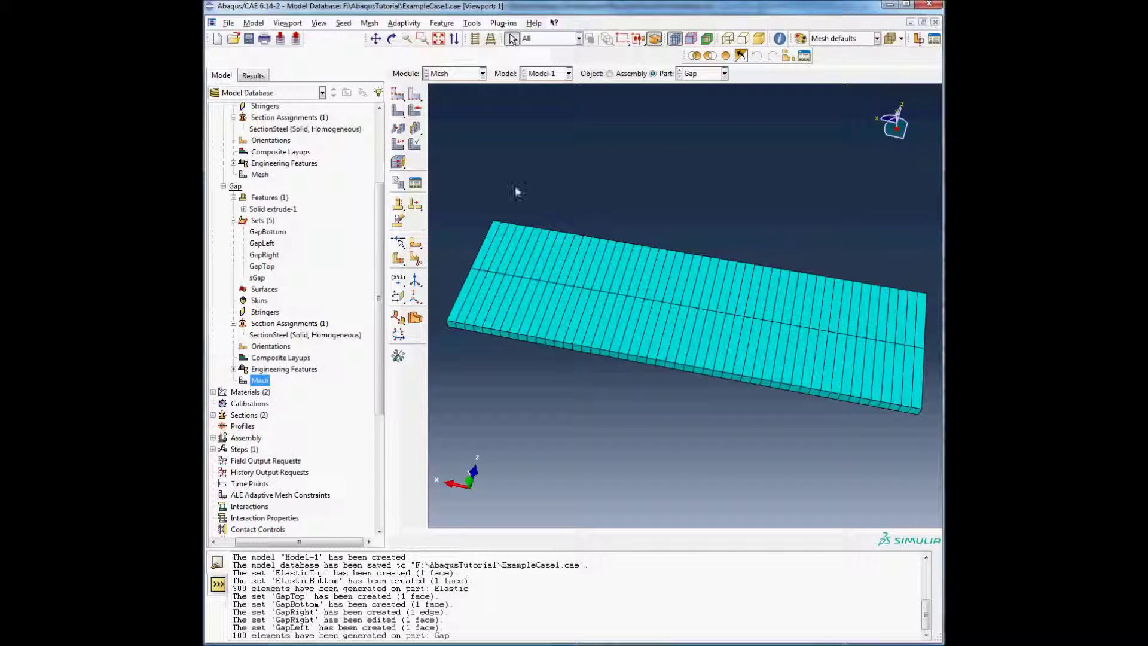
Regenerate the Gap part's mesh with the assigned stack direction.
left_click(370, 22)
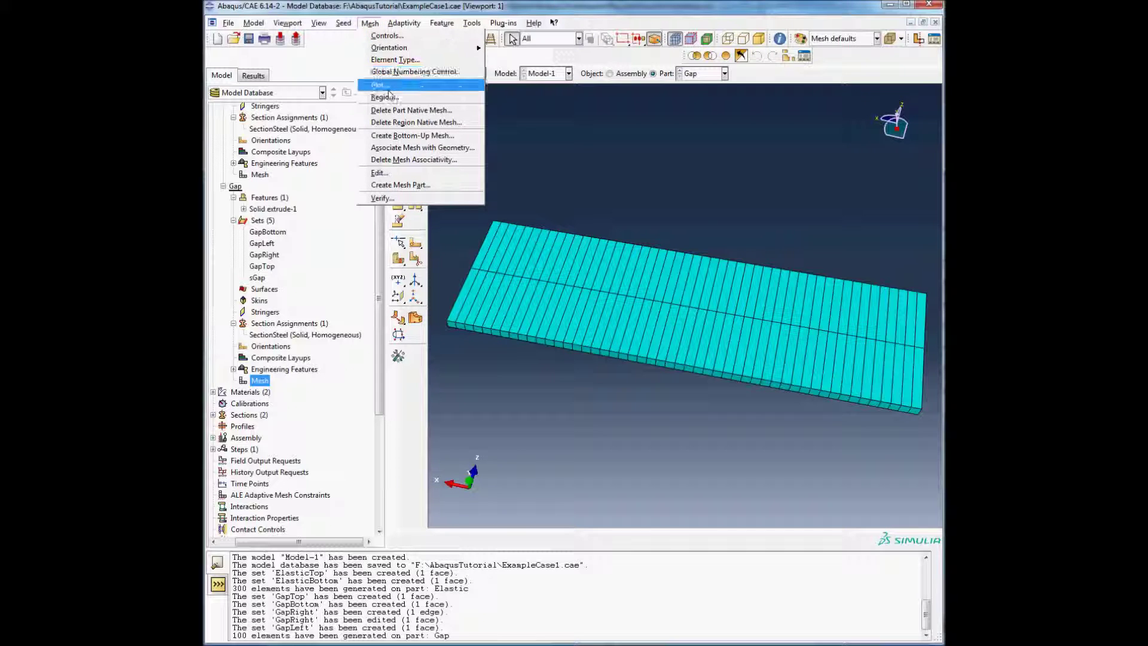
left_click(388, 90)
middle_click(604, 178)
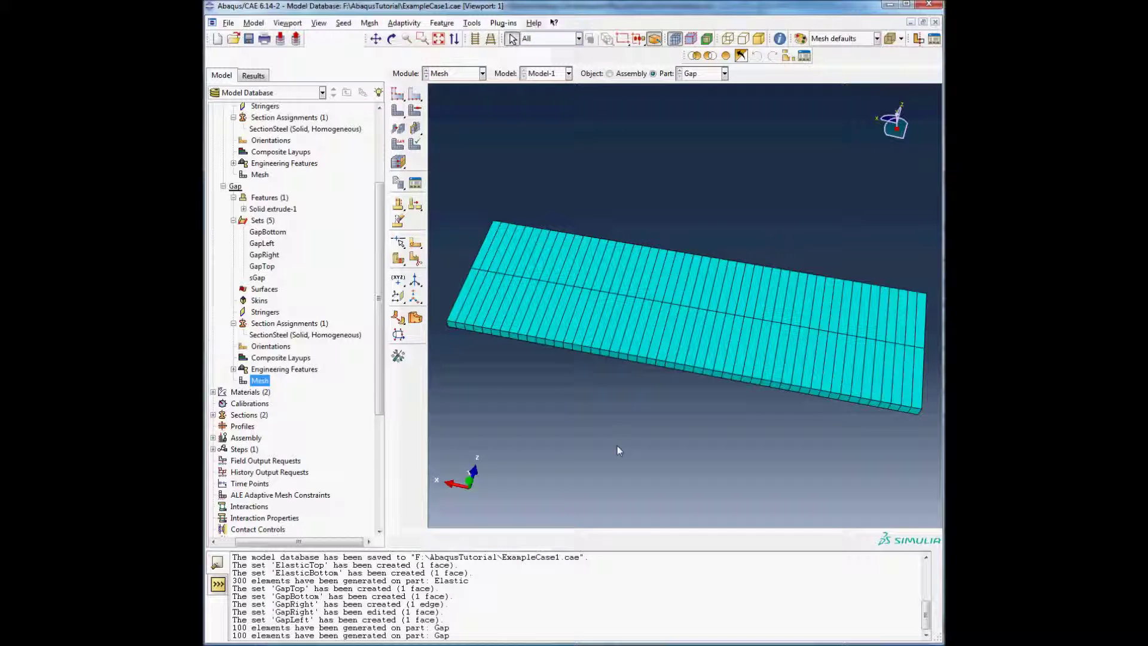
left_click_drag(692, 466, 704, 295, "ctrl+alt")
scroll(694, 239, "up", 2)
scroll(566, 177, "down", 3)
scroll(514, 203, "up", 2)
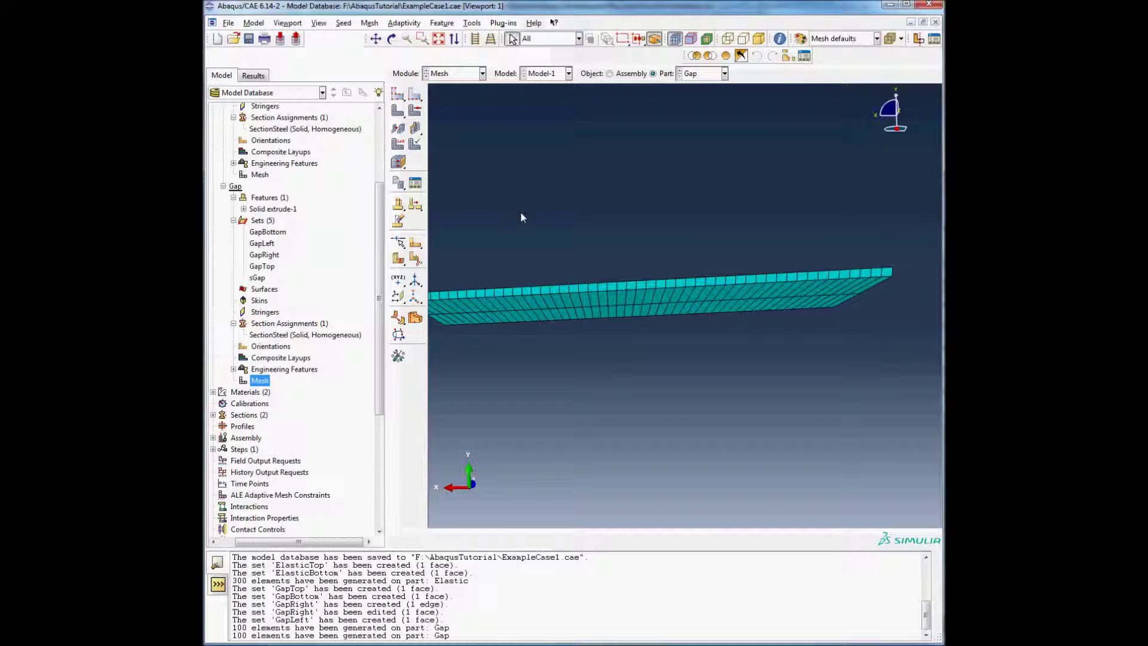
scroll(535, 254, "up", 1)
scroll(536, 256, "up", 2)
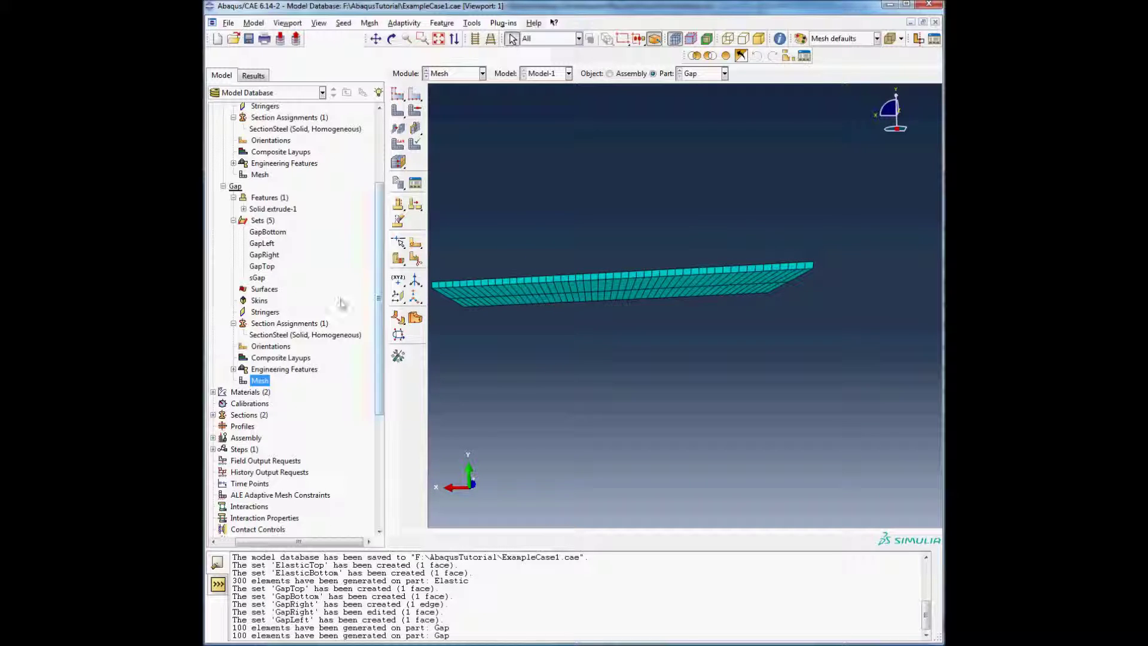
Create a 3D discrete rigid part named Solid as a solid extrusion with an approximate size of 0.1.
left_click(223, 187)
scroll(251, 197, "up", 4)
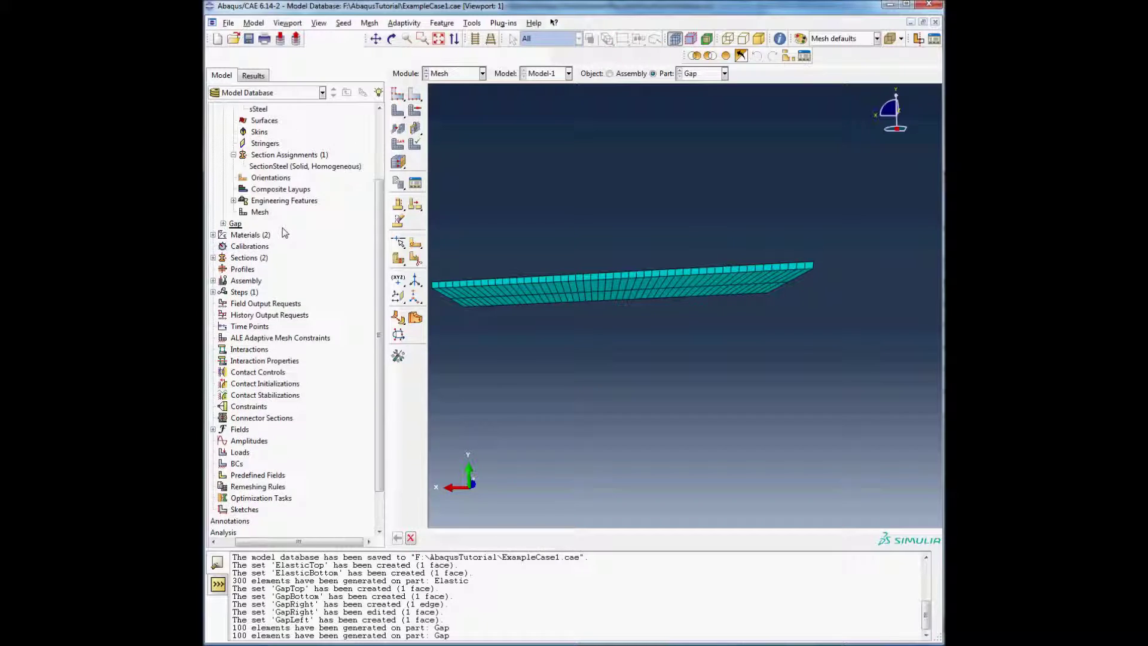
left_click(223, 142)
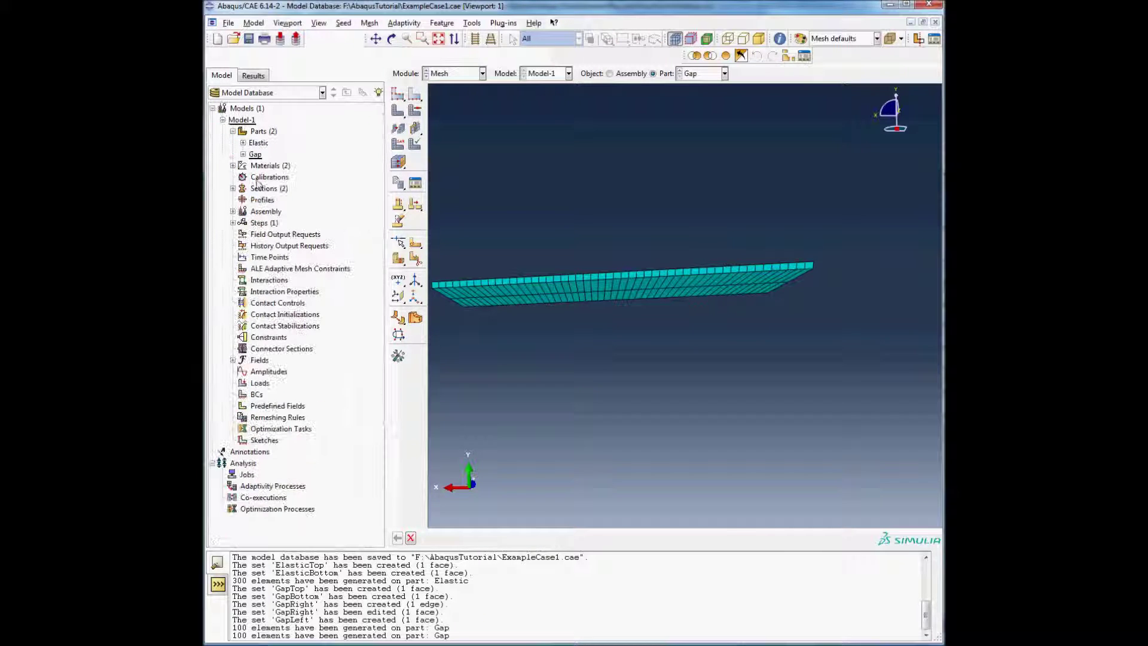
left_click(266, 130)
double_click(262, 136)
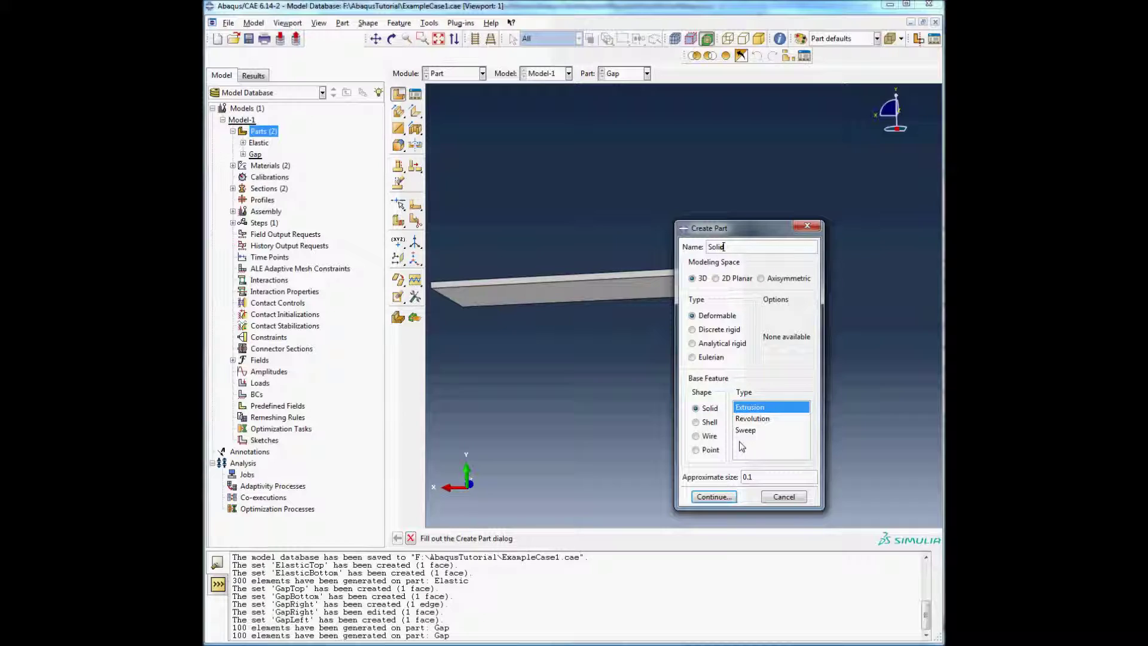
left_click(696, 330)
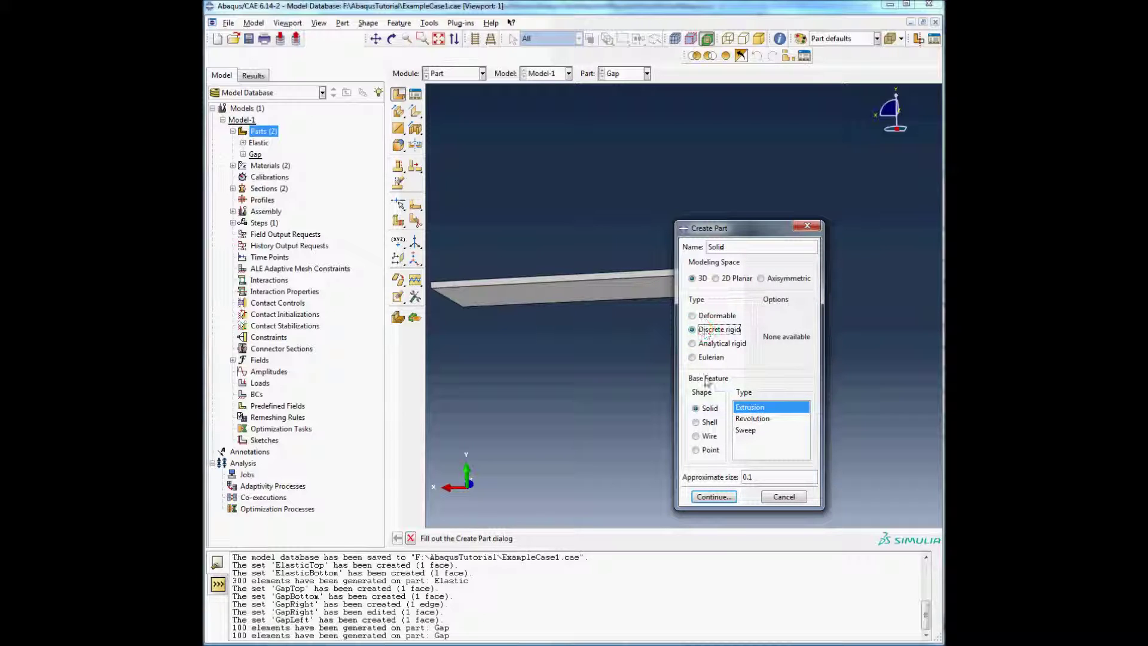
left_click(710, 500)
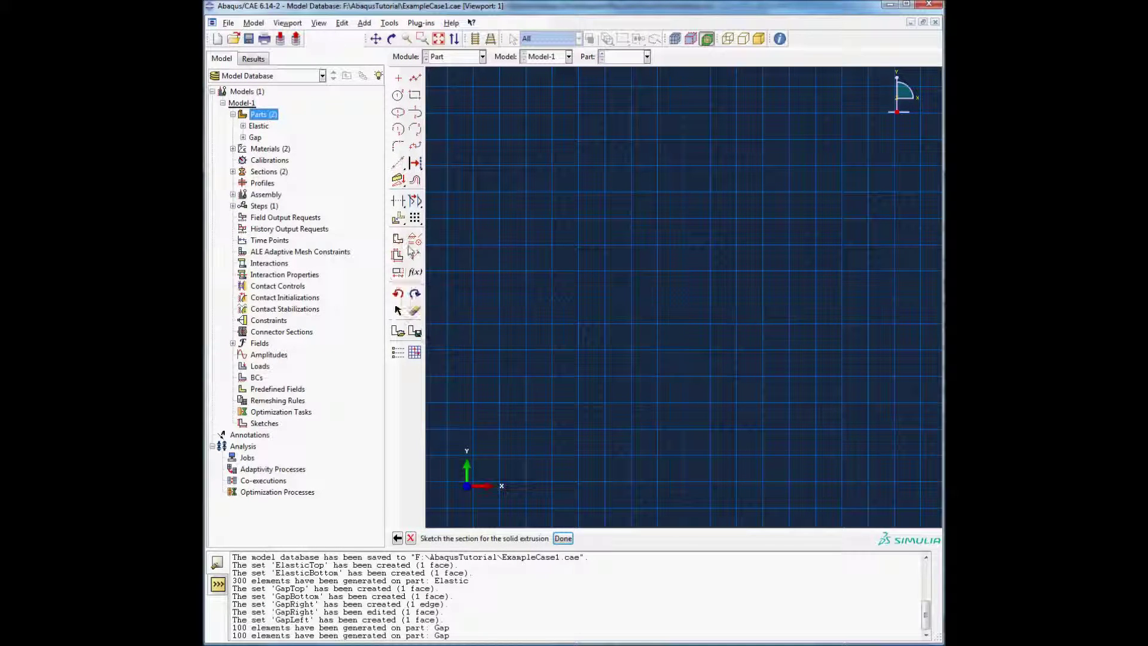
Sketch a long flat rectangle about 0.002 high for the Solid part's section.
left_click(415, 97)
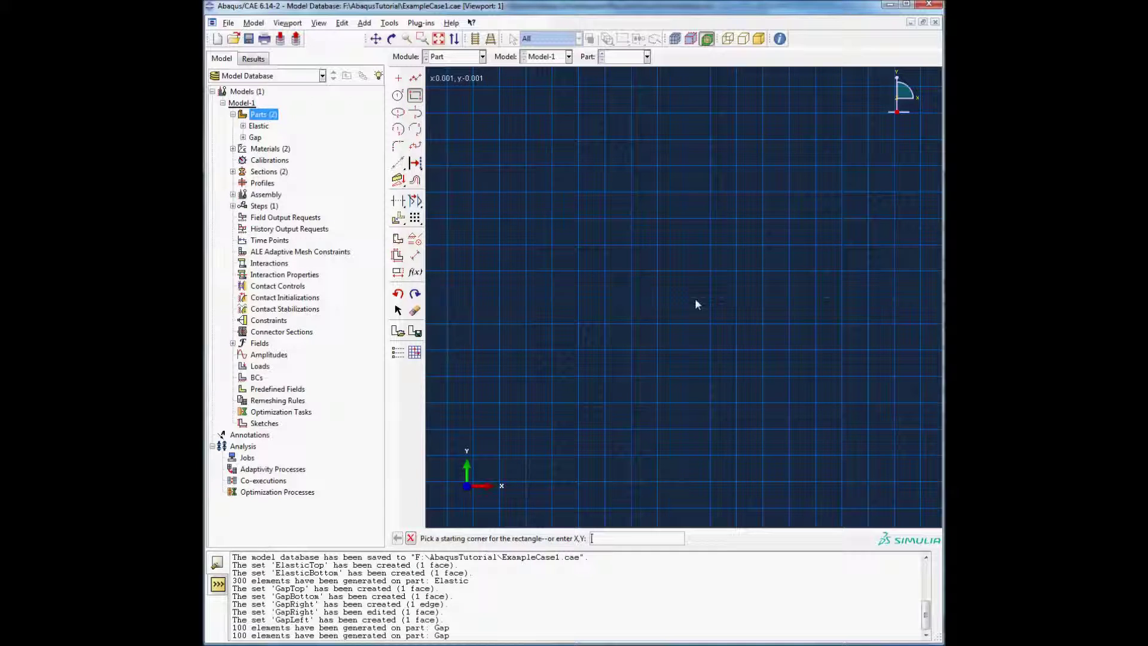
left_click(685, 270)
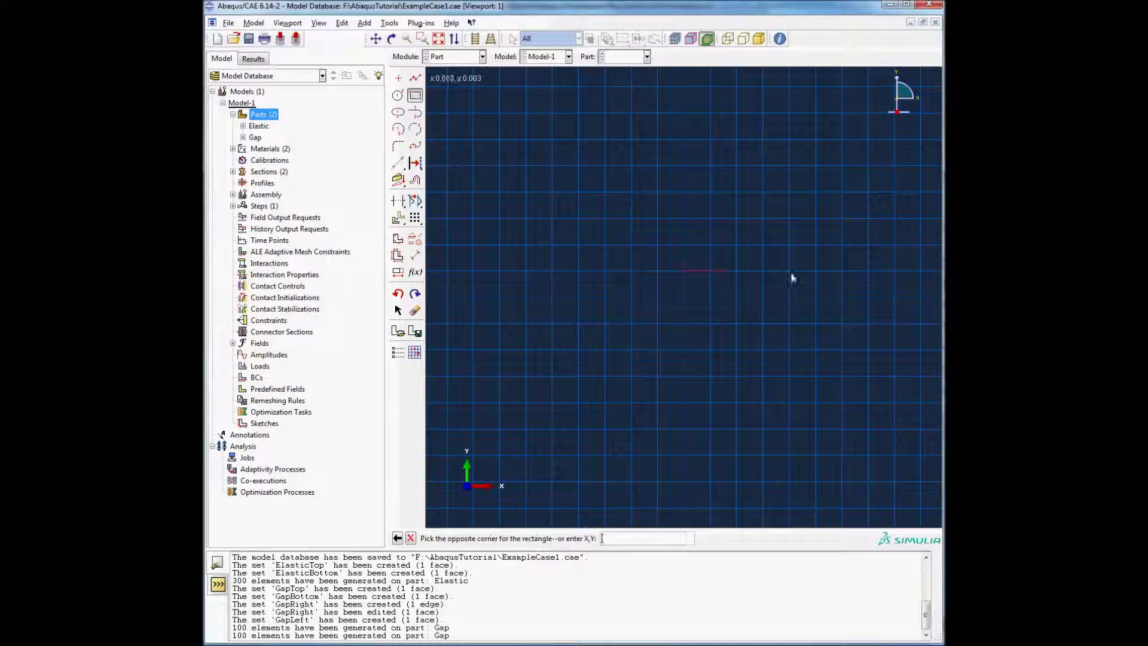
left_click(921, 246)
key("Escape")
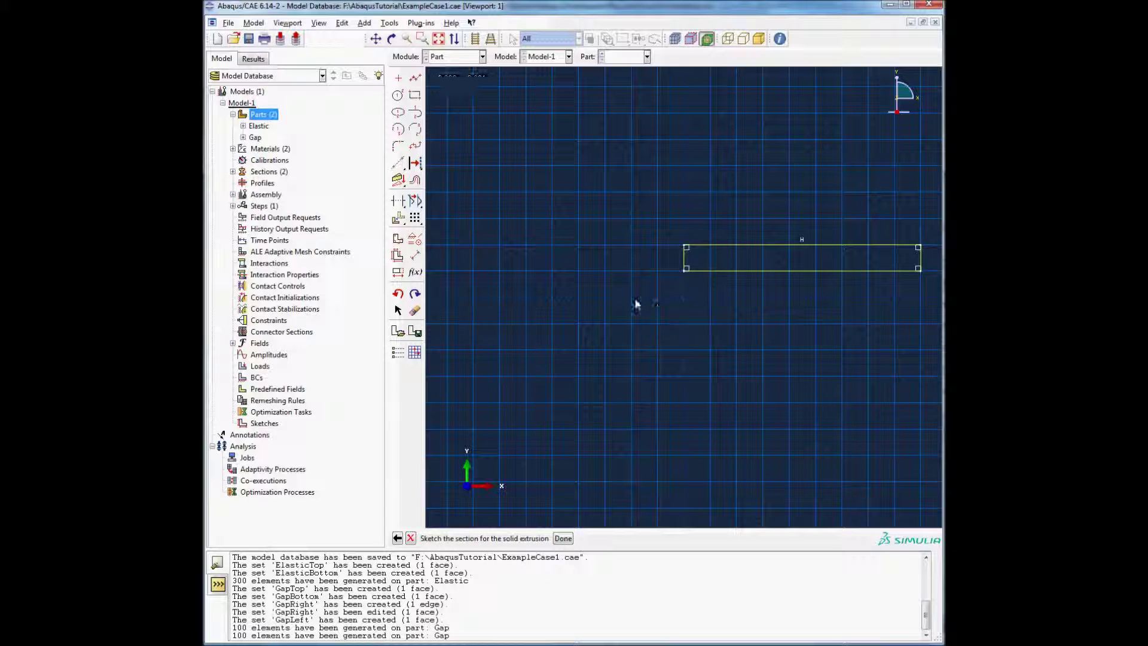
Add a Fixed constraint to the lower-left corner of the rectangle.
left_click(415, 238)
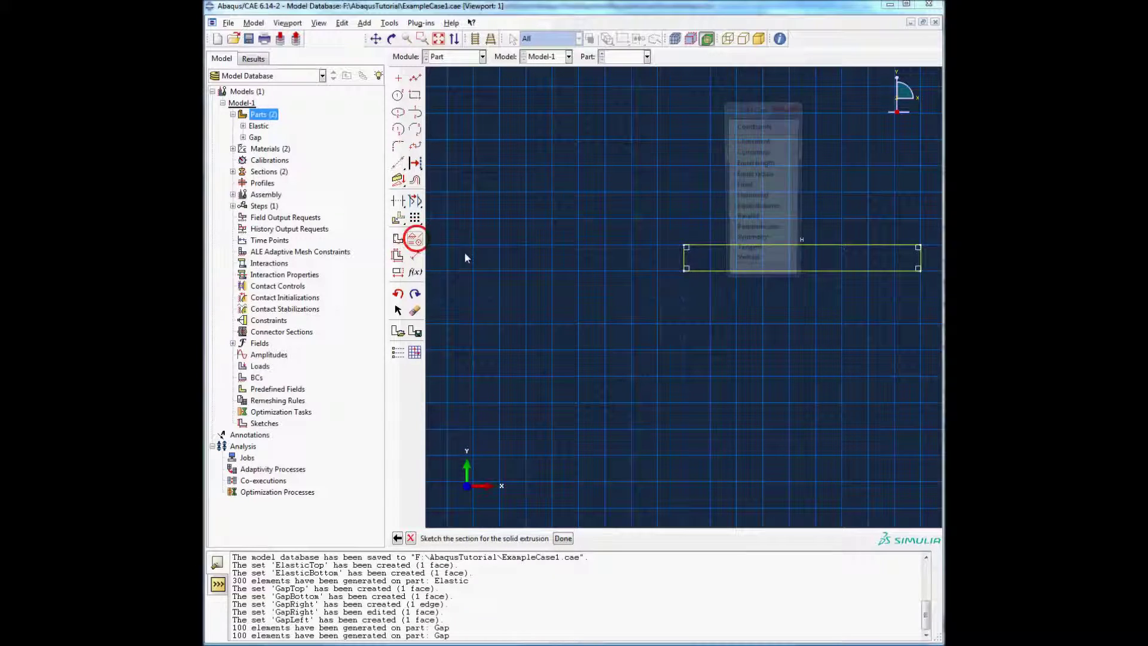
left_click(747, 186)
left_click(684, 270)
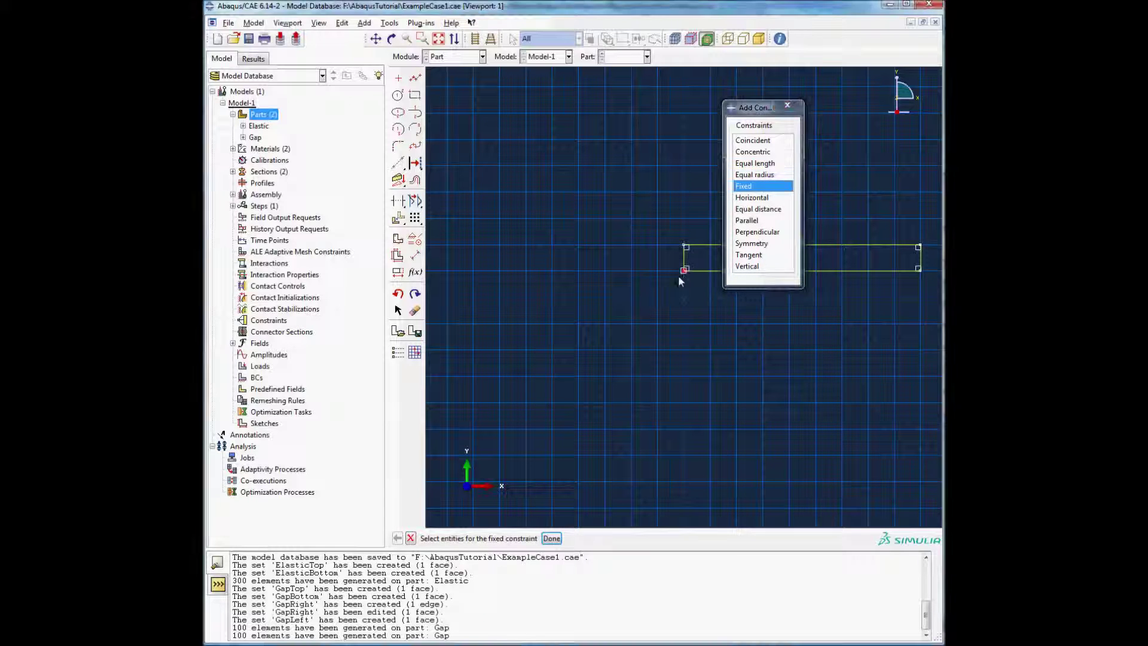
left_click(787, 105)
Dimension the rectangle with a height of 0.002 and a width of 0.03.
left_click(413, 257)
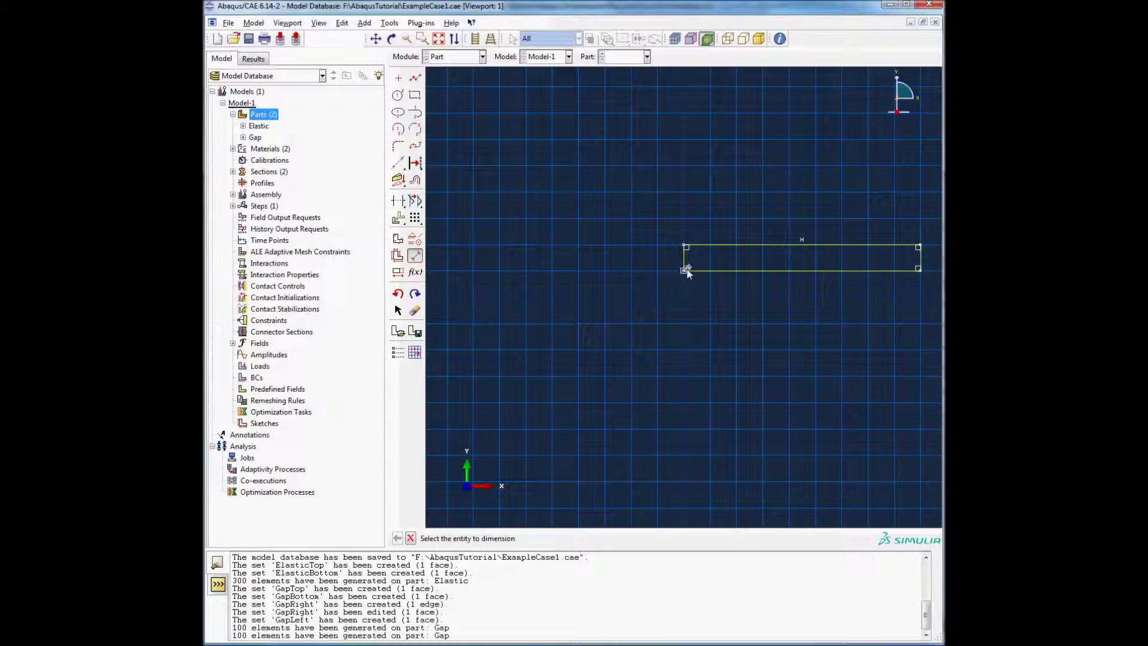
left_click(686, 271)
left_click(646, 258)
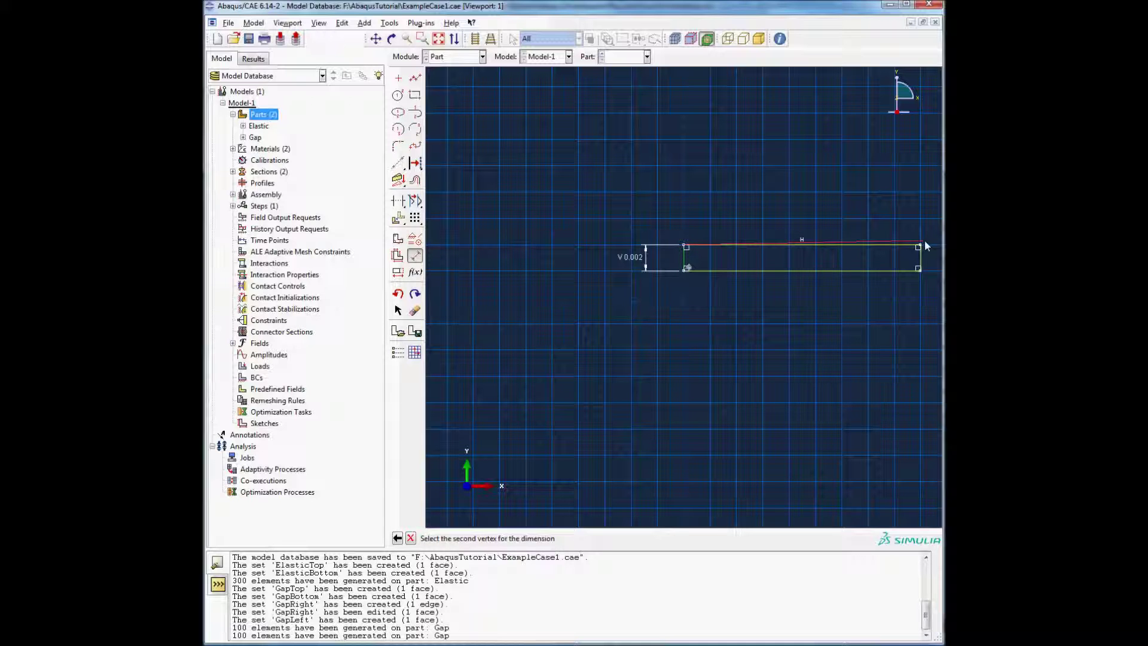
left_click(801, 246)
left_click(806, 215)
left_click(506, 538)
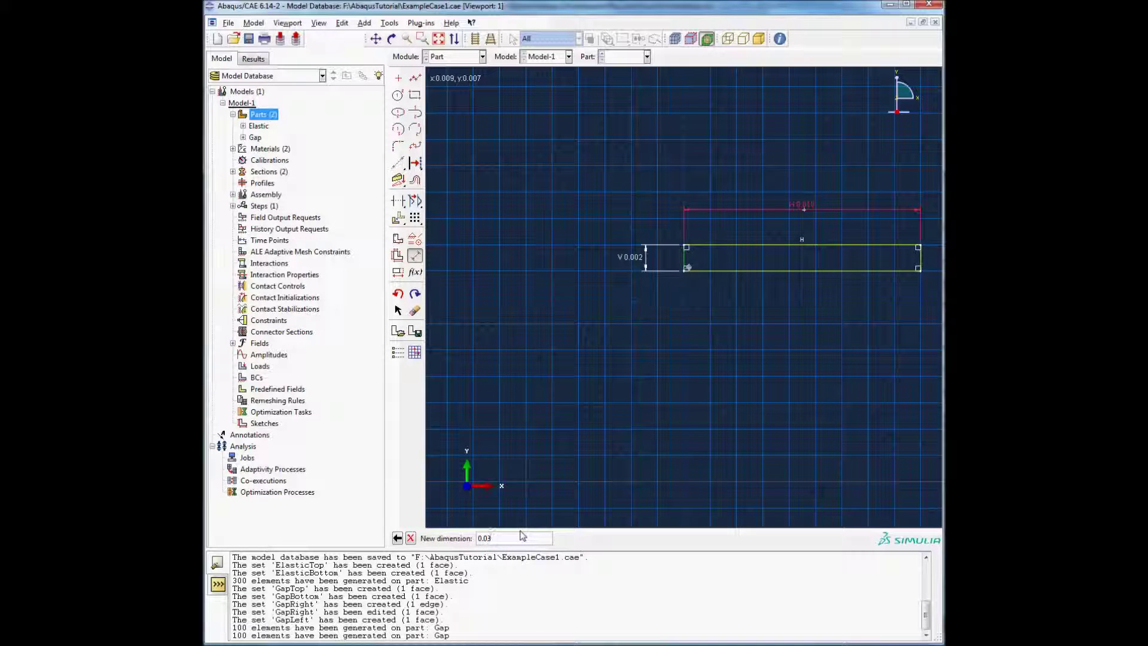
key("Return")
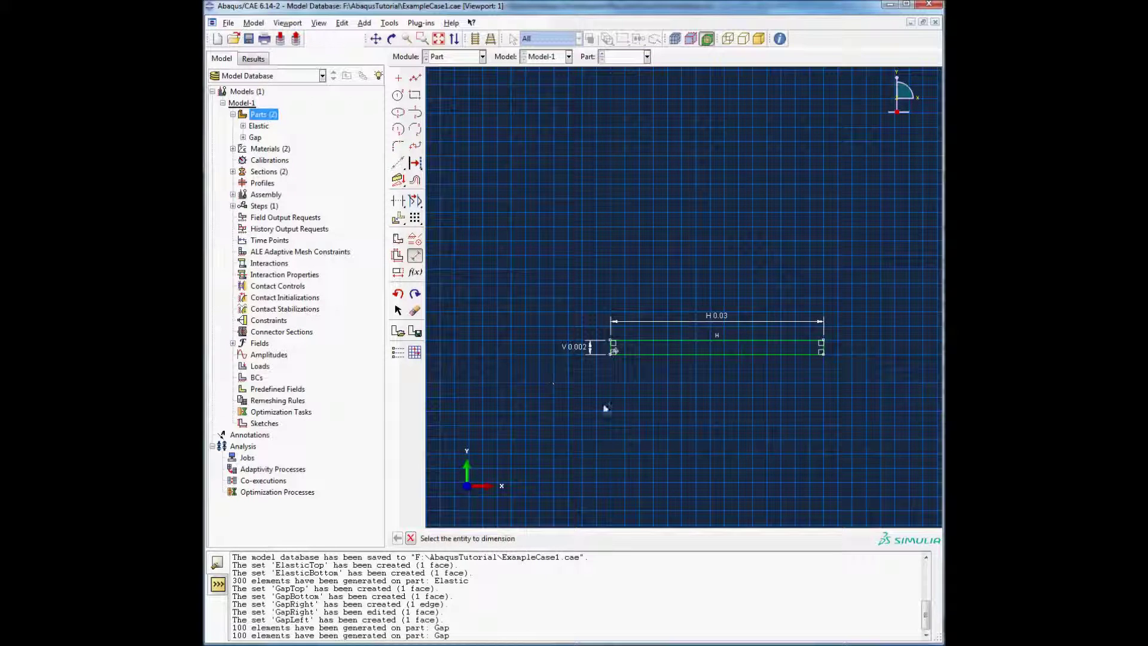
Extrude the rectangular section to a depth of 0.01 and list the contents of the Solid part.
middle_click(685, 425)
left_click(482, 141)
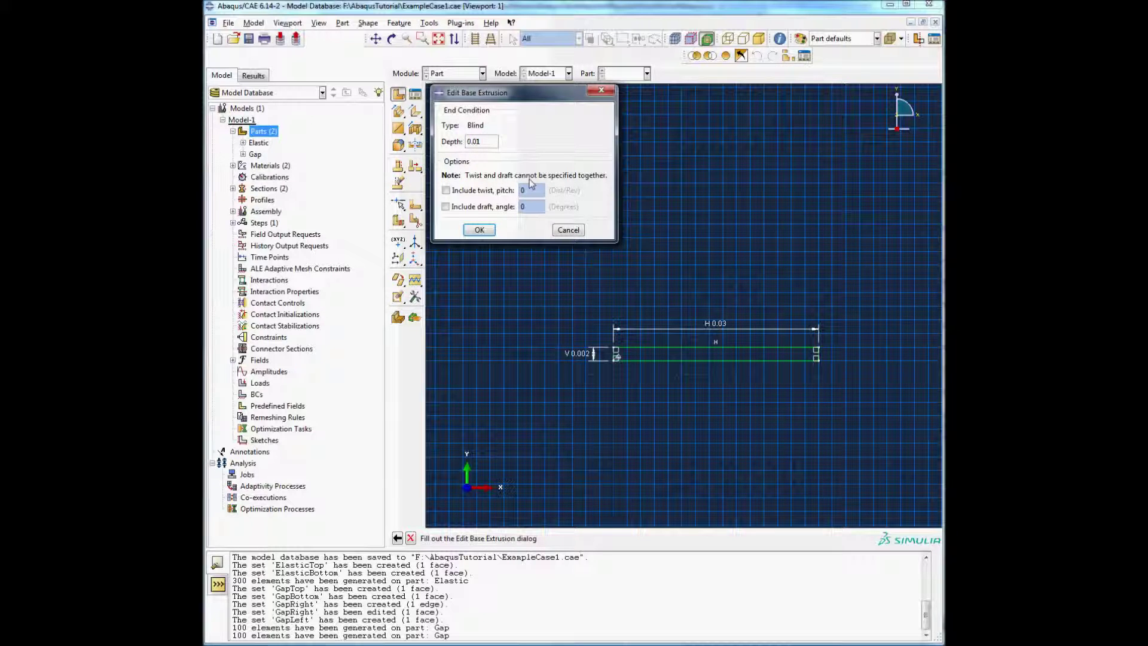
left_click(479, 230)
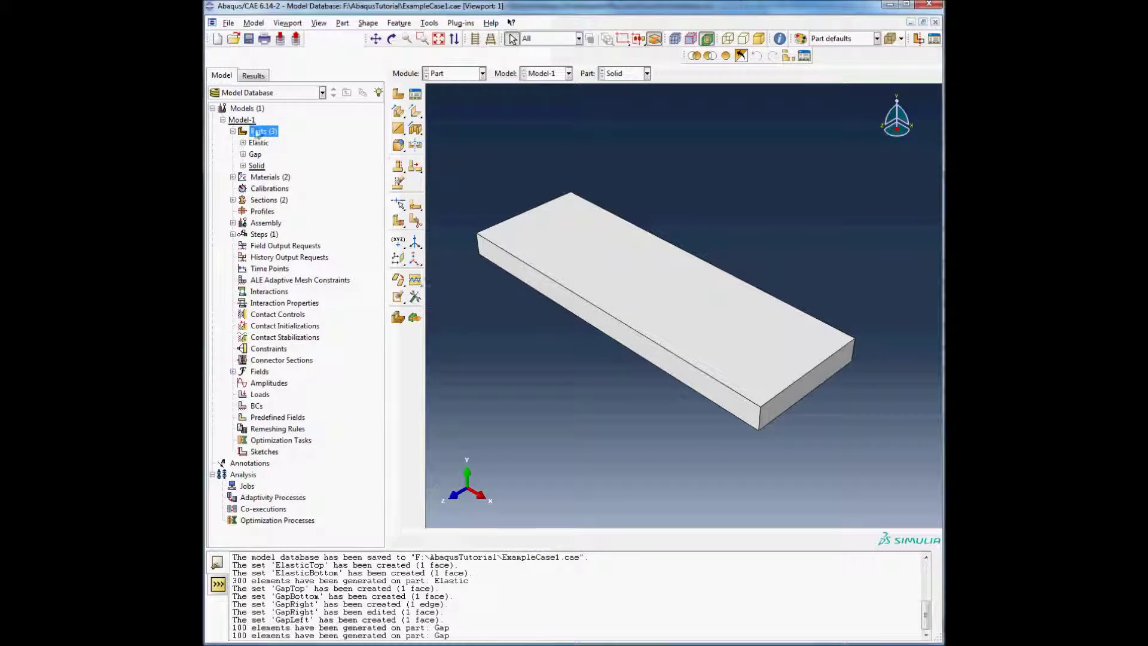
left_click(243, 166)
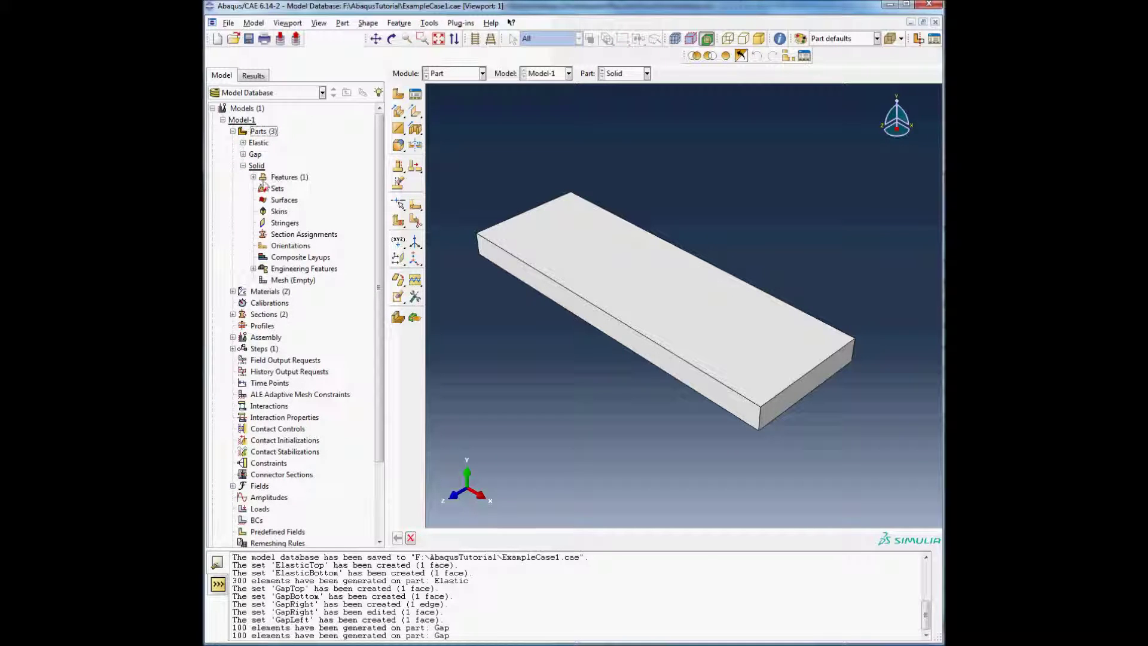
left_click(254, 177)
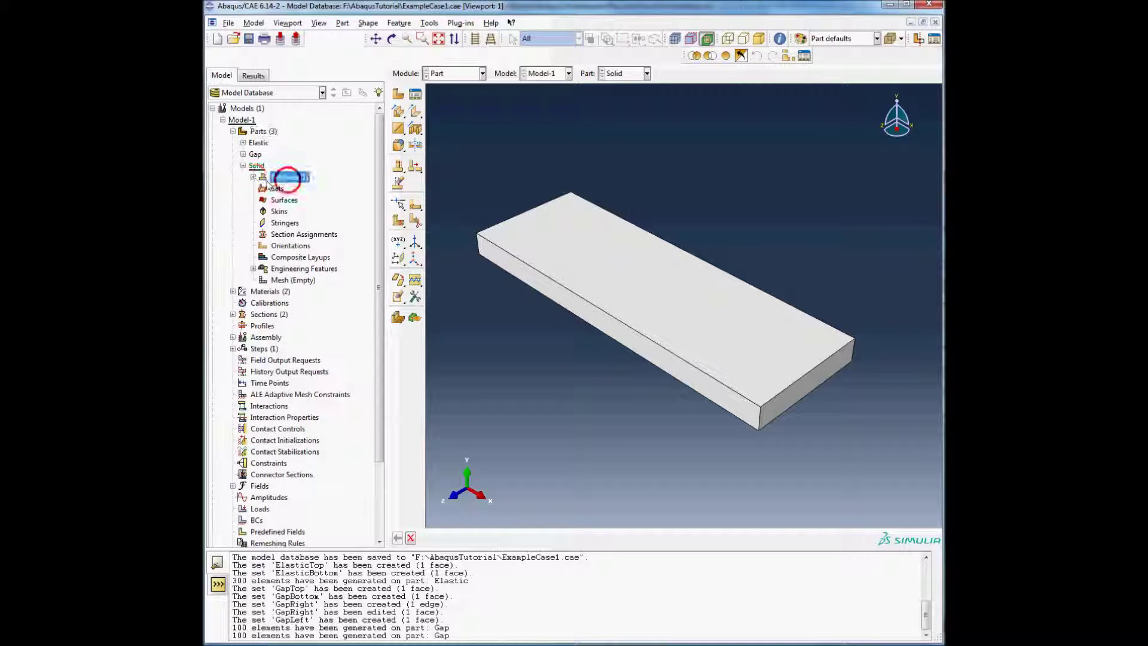
Convert the extruded cell of the Solid part into a shell with Shell From Solid.
left_click(254, 178)
left_click(290, 188)
left_click(286, 178)
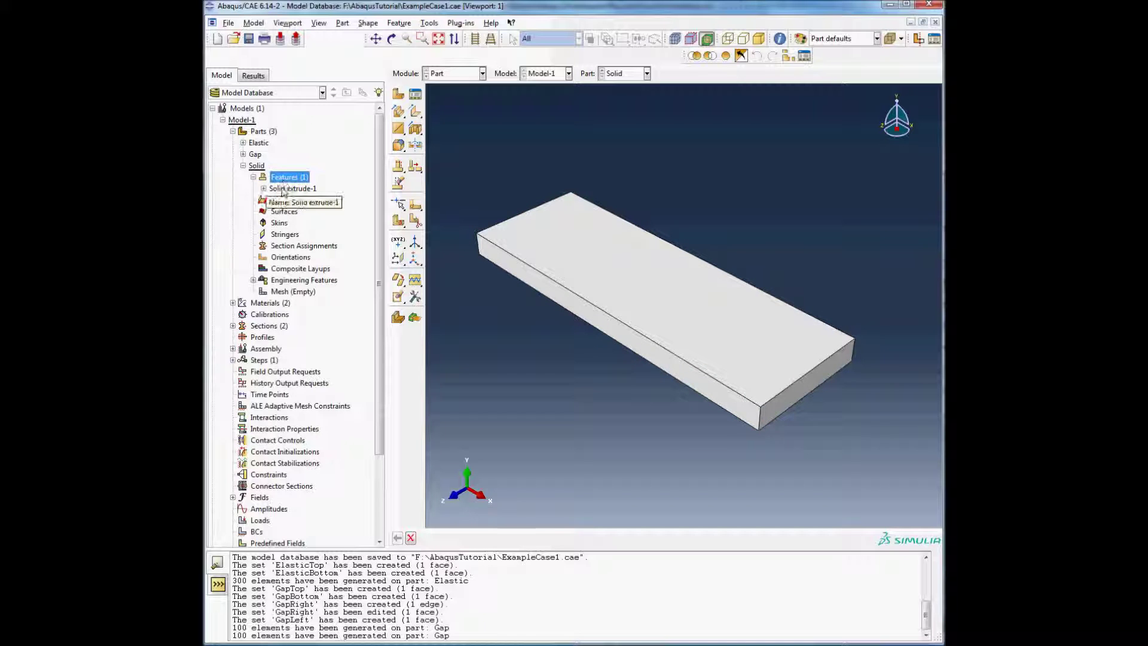
left_click(286, 188)
left_click(287, 177)
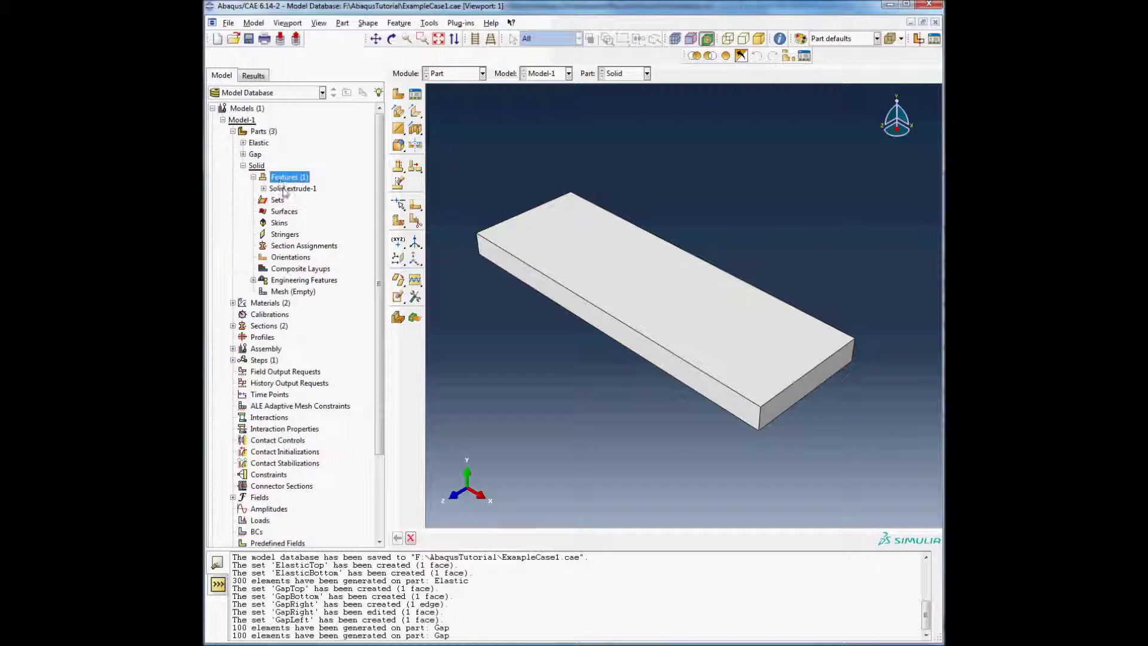
left_click(317, 22)
mouse_move(338, 24)
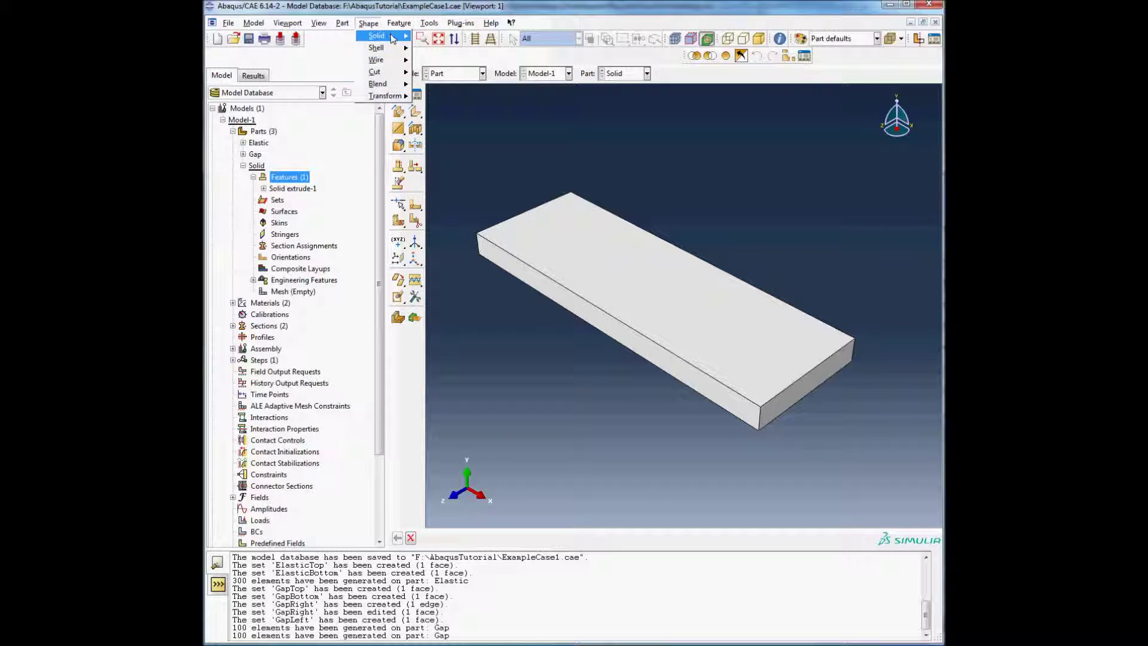
mouse_move(389, 48)
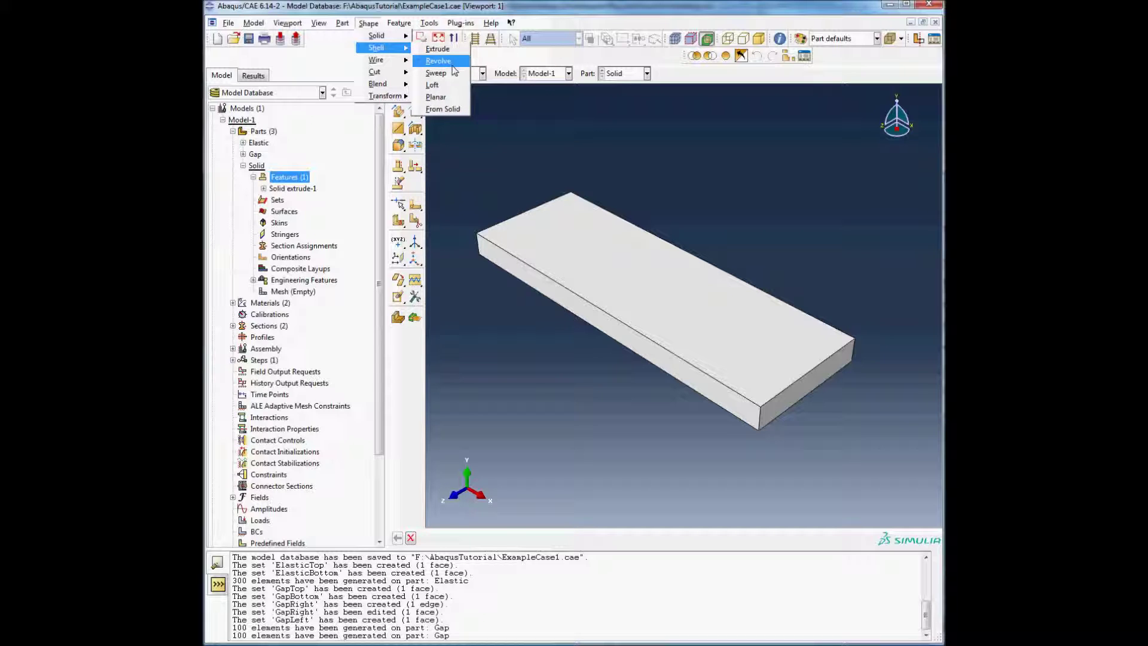
left_click(442, 109)
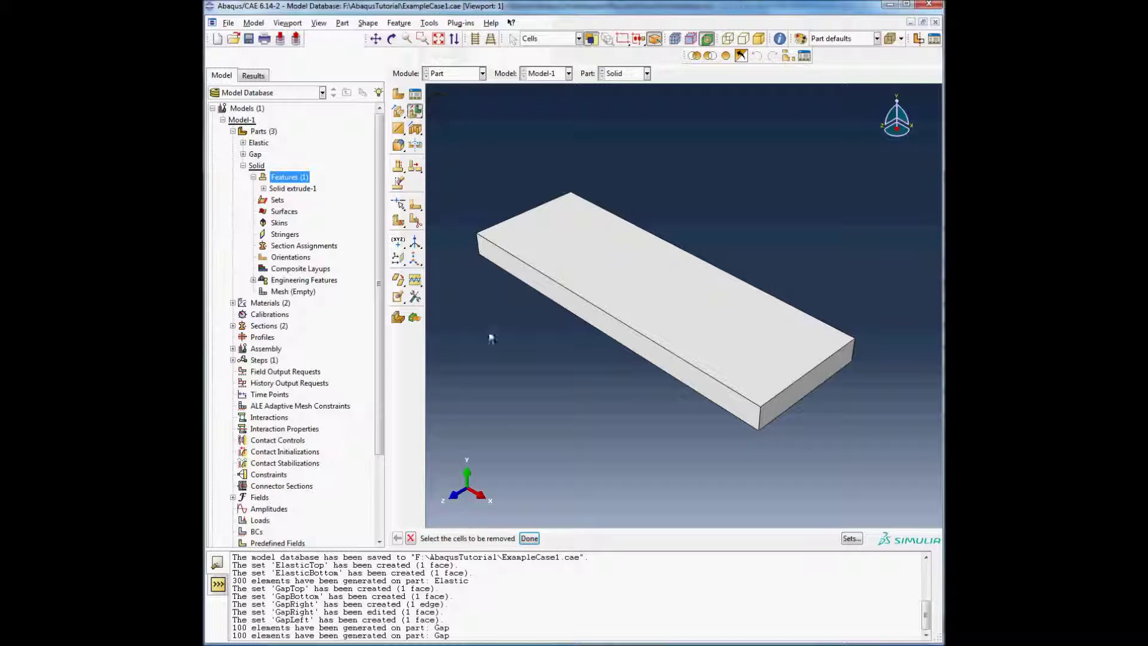
left_click(648, 327)
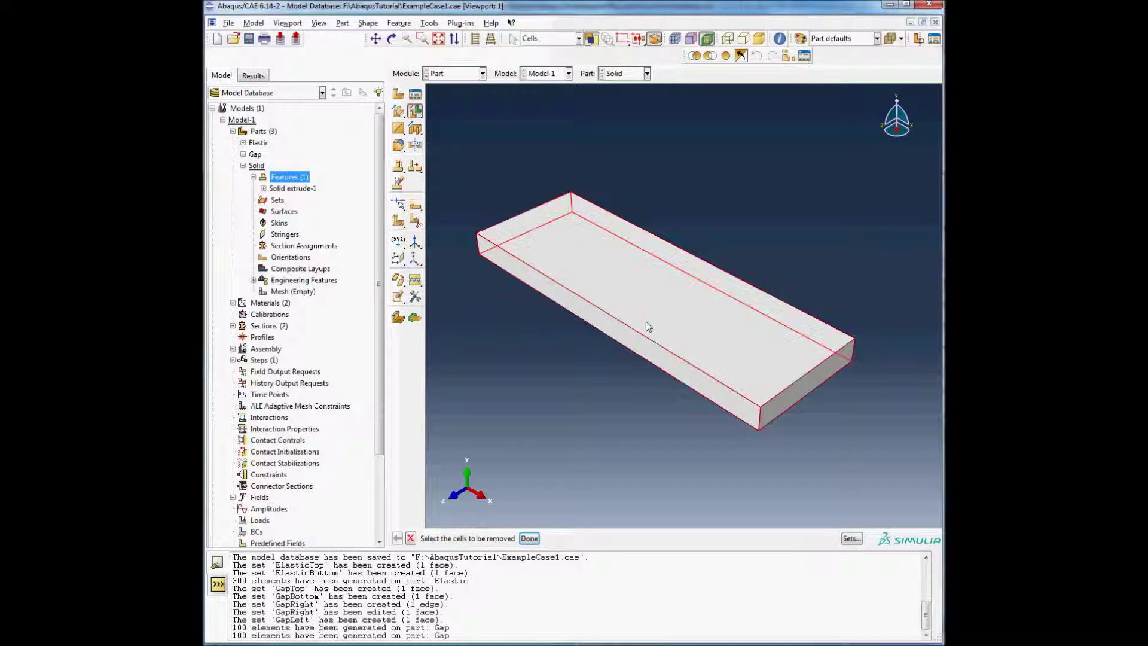
middle_click(517, 351)
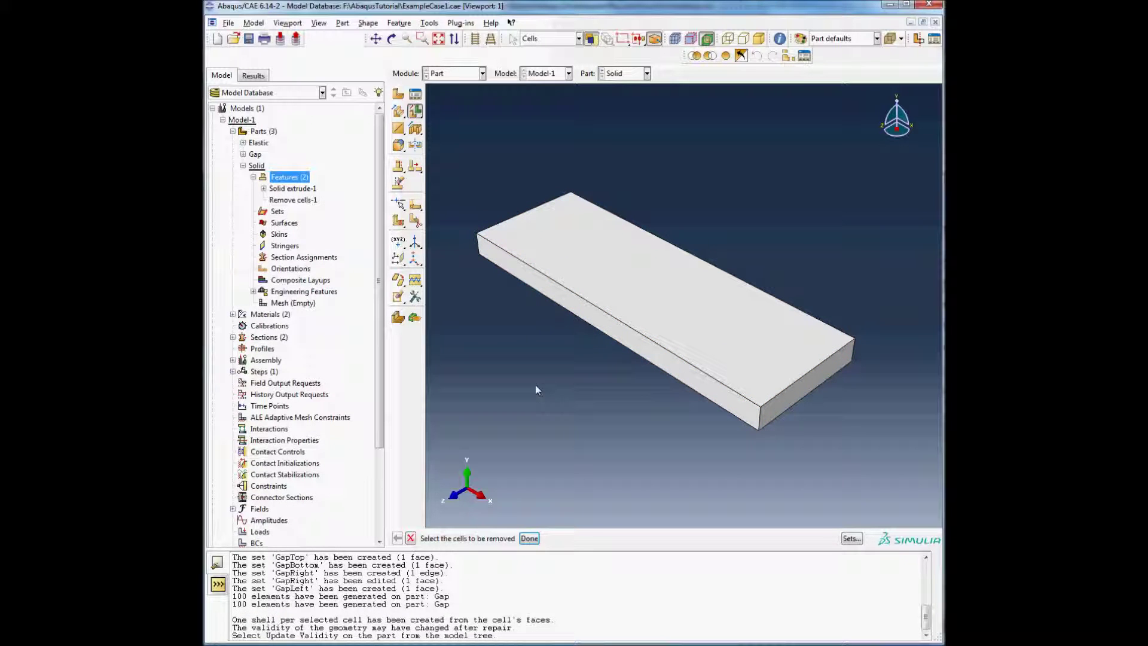
middle_click(568, 377)
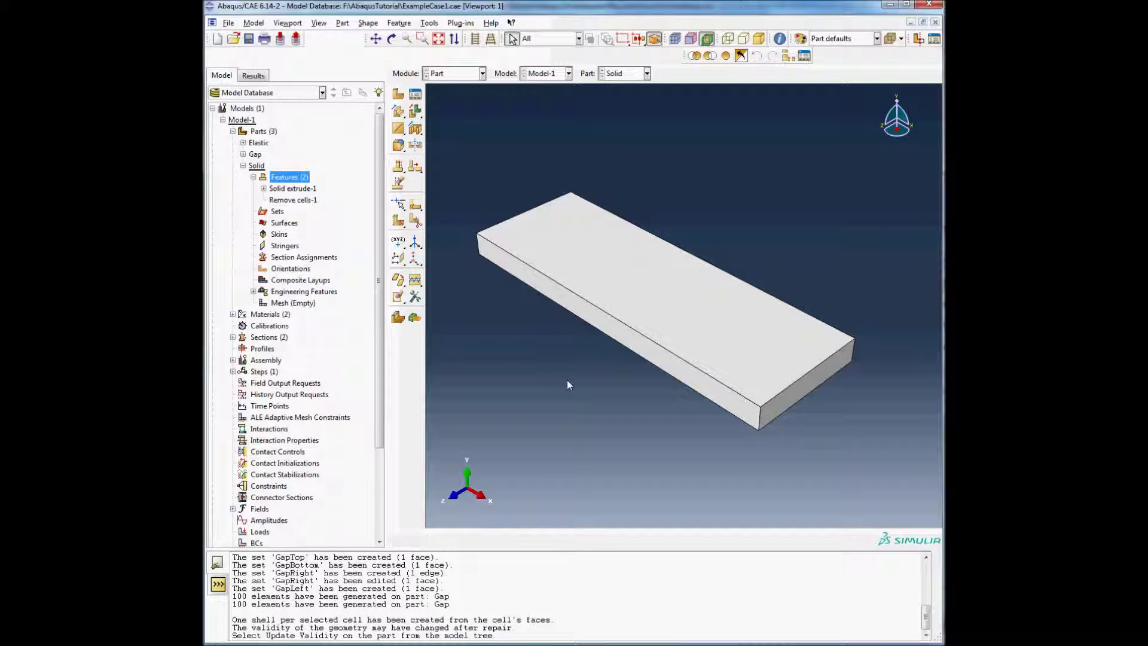
Add a reference point to the Solid part at the origin, coordinates 0,0.
left_click(293, 189)
left_click(263, 189)
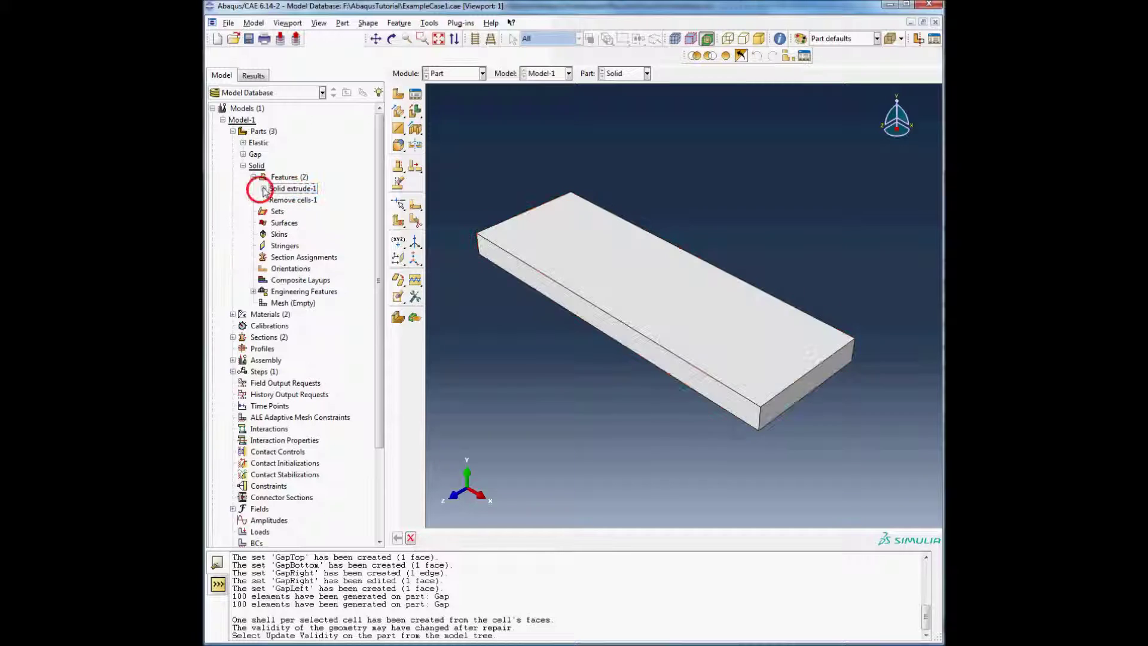
left_click(285, 258)
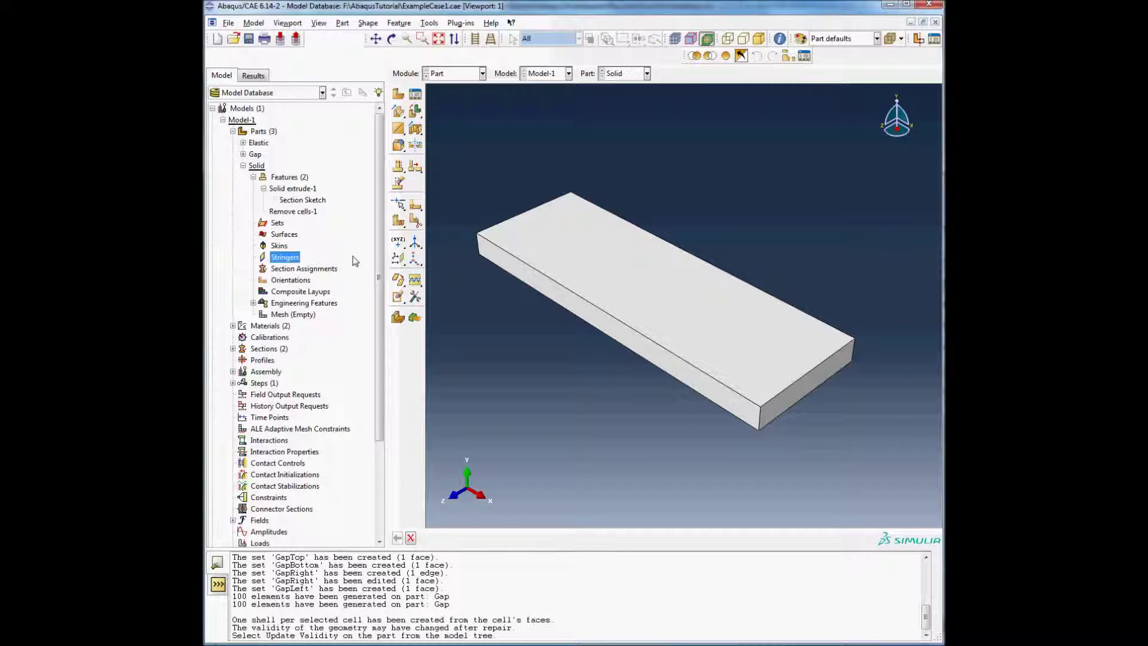
left_click(293, 189)
left_click_drag(293, 213, 294, 177)
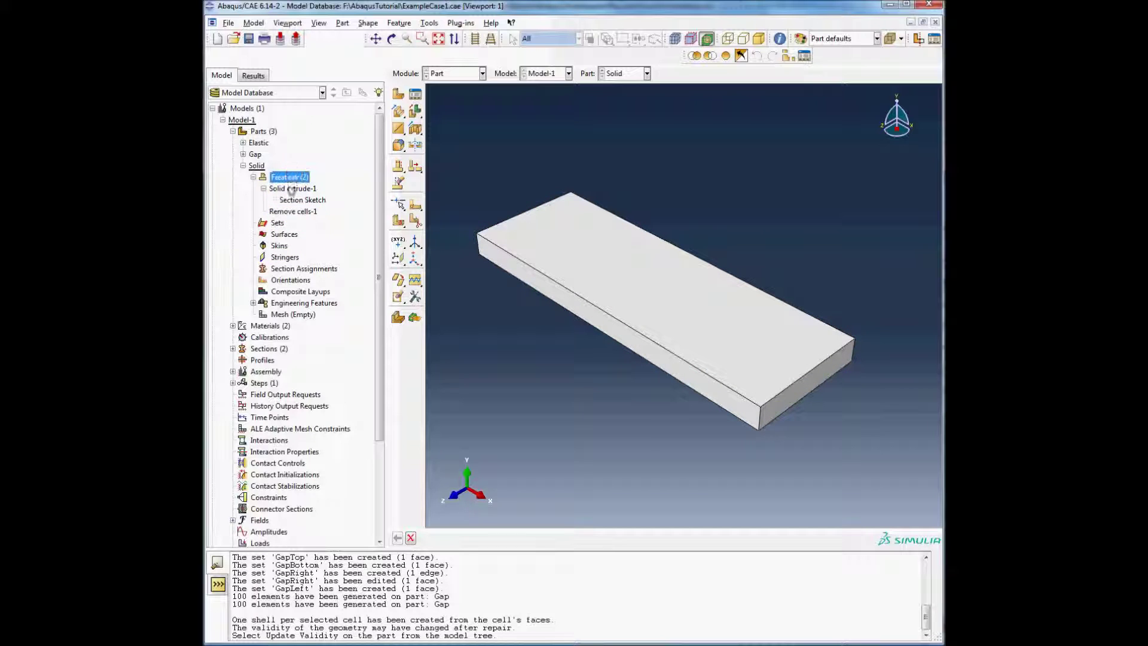
left_click(430, 24)
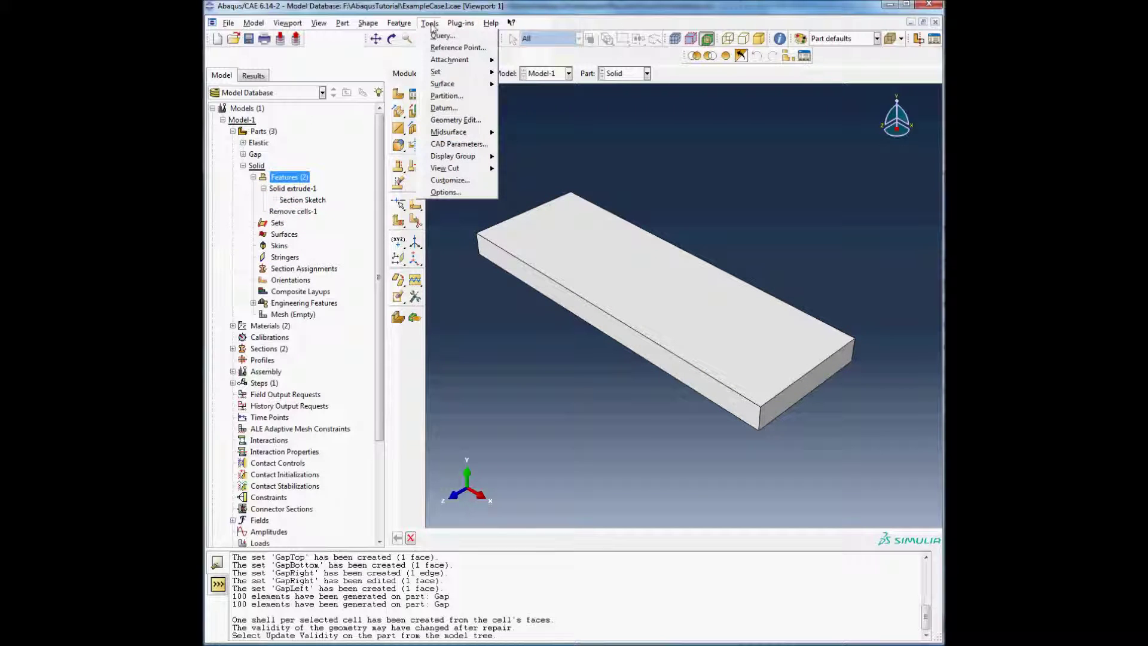
left_click(458, 48)
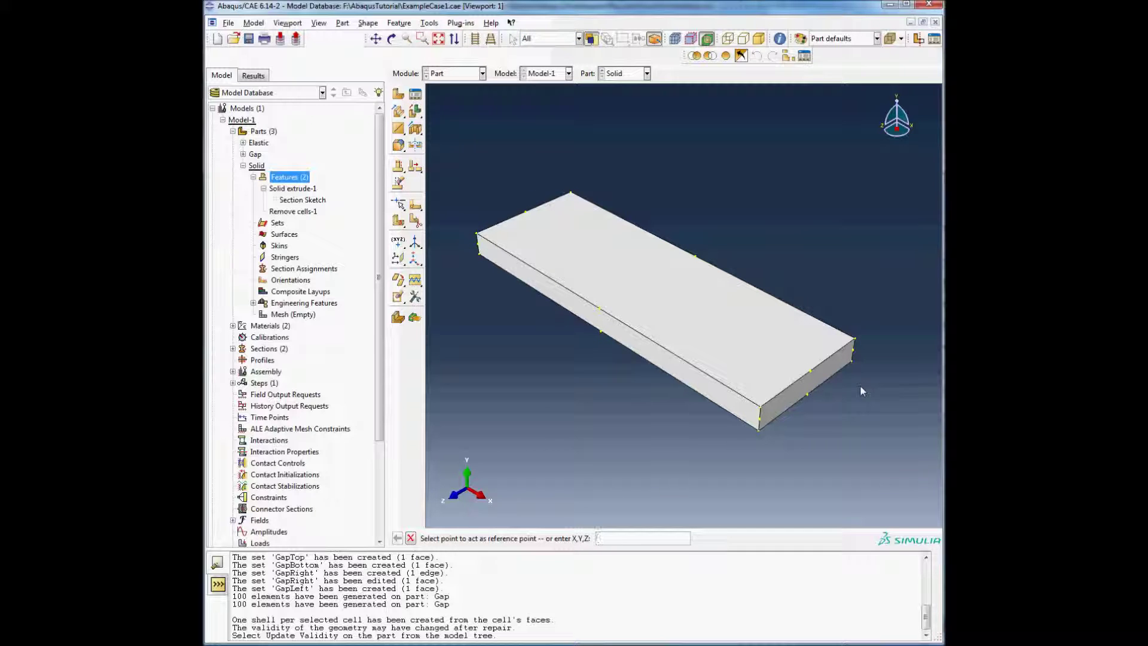
type("0,0")
key("Return")
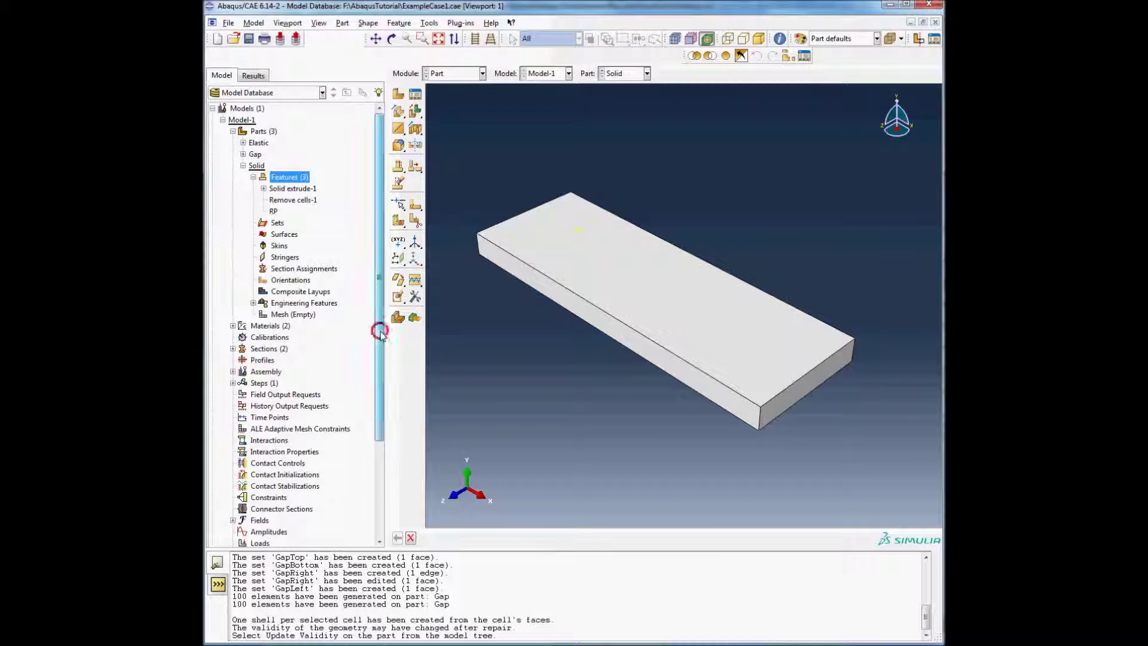
Seed the four depth-direction edges at the ends of the Solid part by number with 2 elements and no bias.
scroll(379, 325, "down", 2)
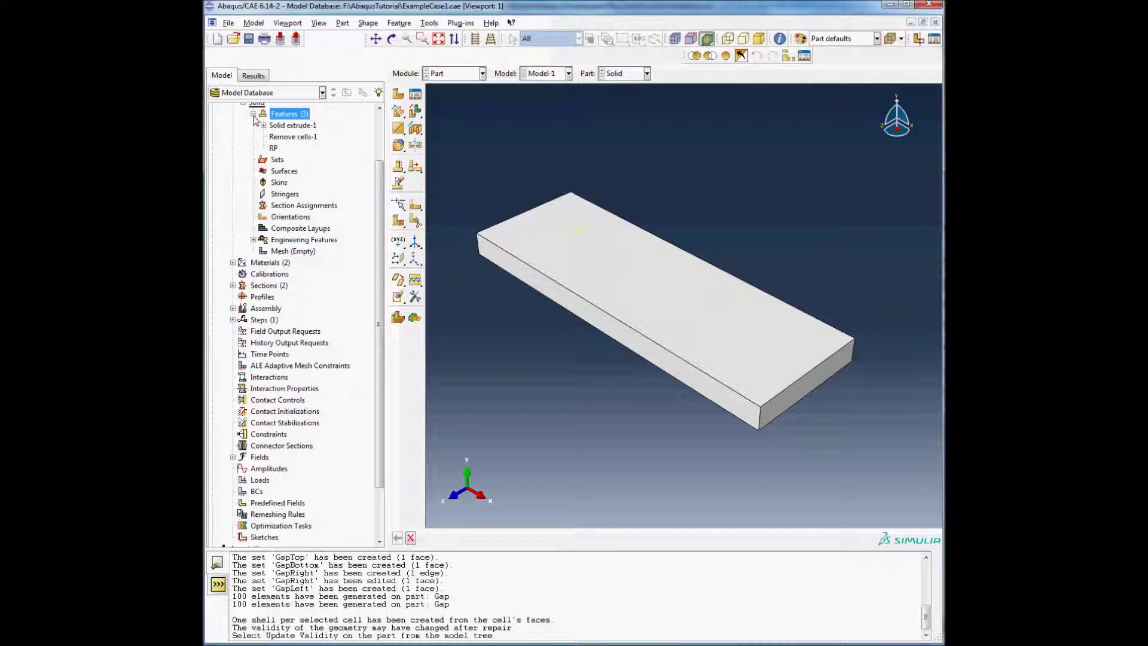
double_click(280, 252)
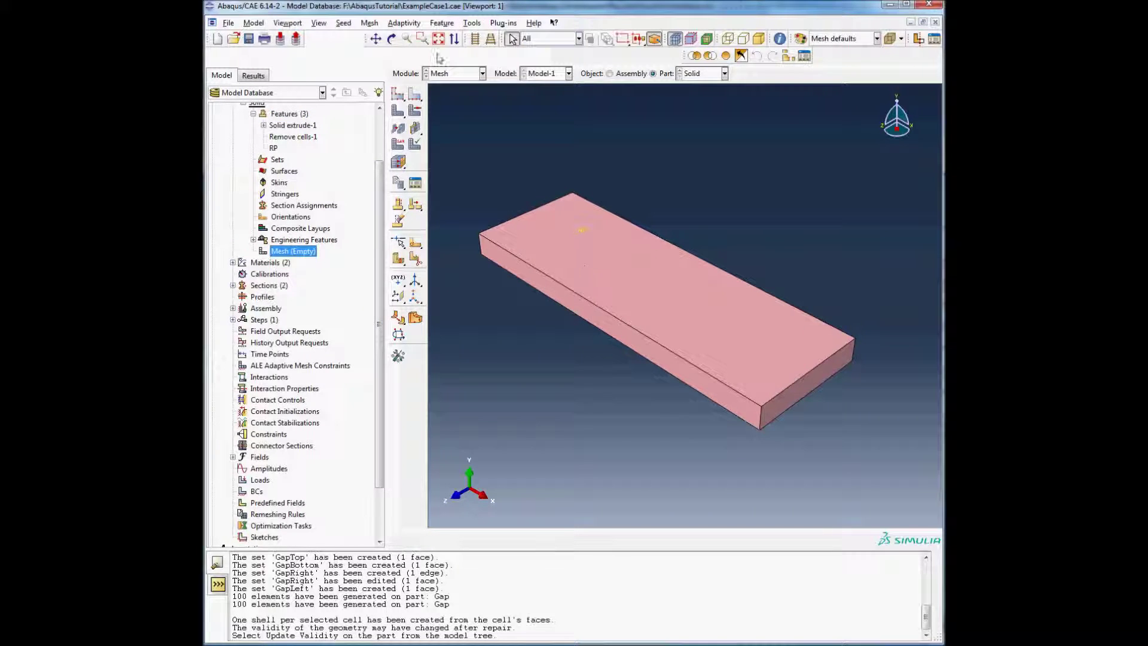
left_click(370, 23)
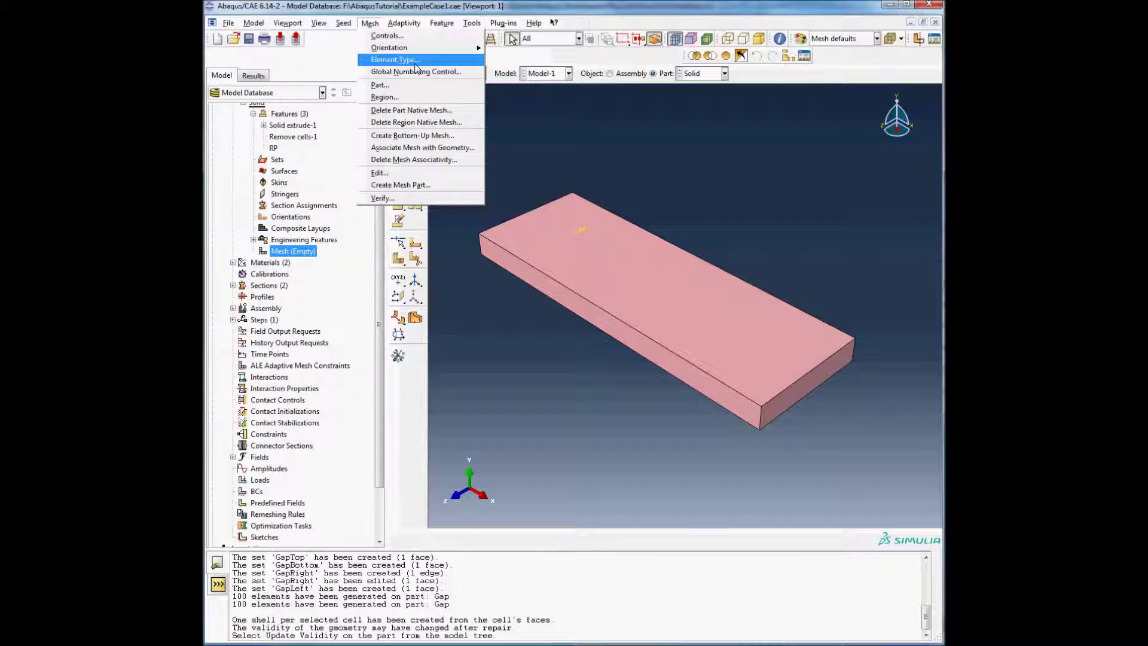
mouse_move(344, 22)
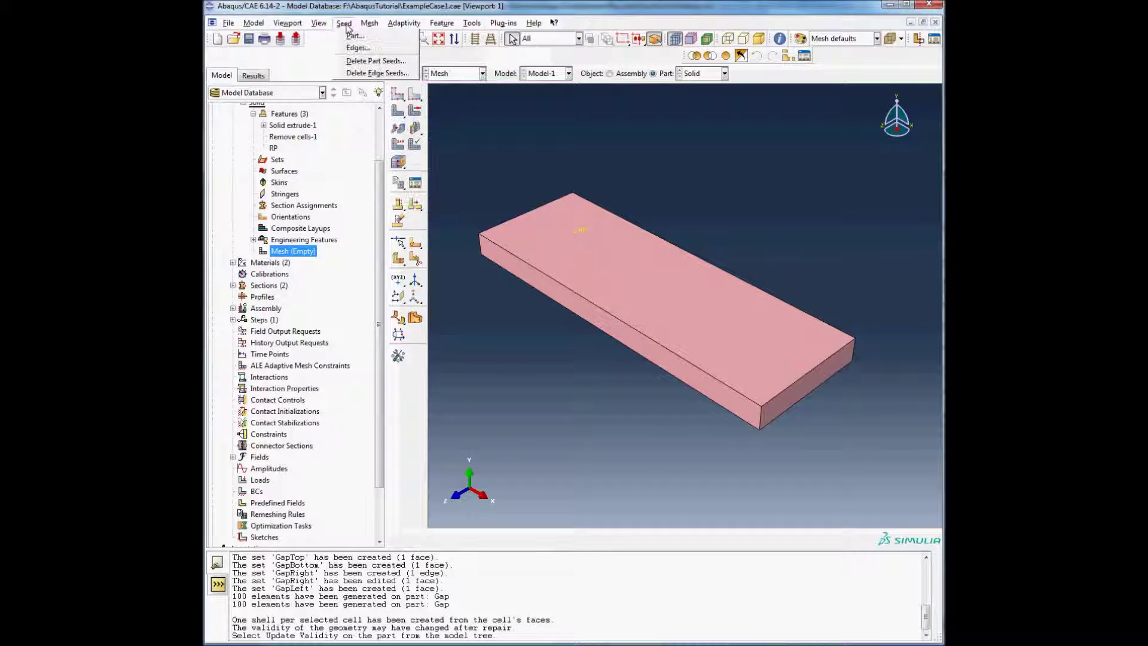
left_click(368, 48)
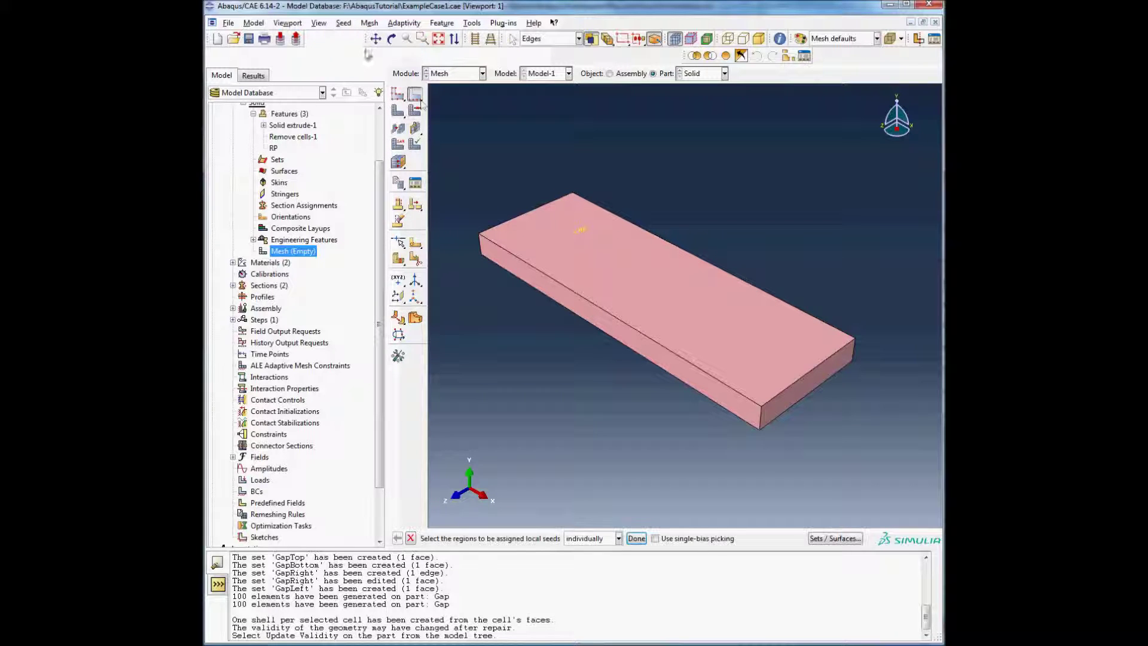
left_click(509, 222)
left_click(802, 399, "shift")
mouse_move(802, 400)
left_mouse_down("ctrl+alt")
mouse_move(684, 436)
mouse_move(721, 209)
mouse_move(508, 426)
left_mouse_up("ctrl+alt")
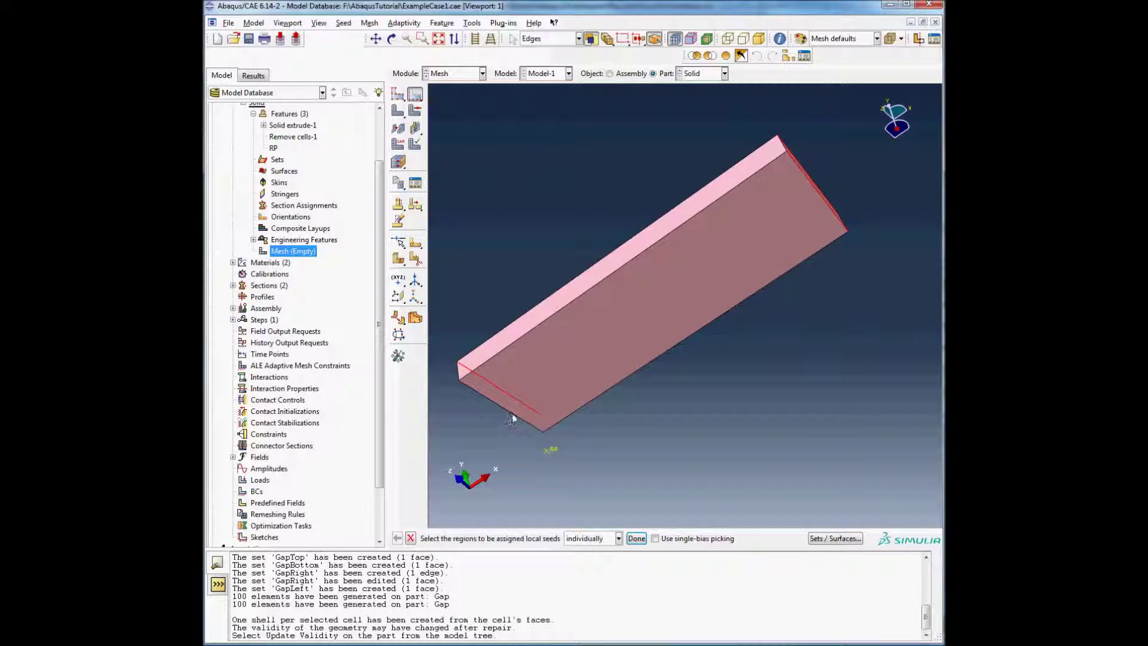
middle_click(635, 426)
double_click(707, 403)
type("2")
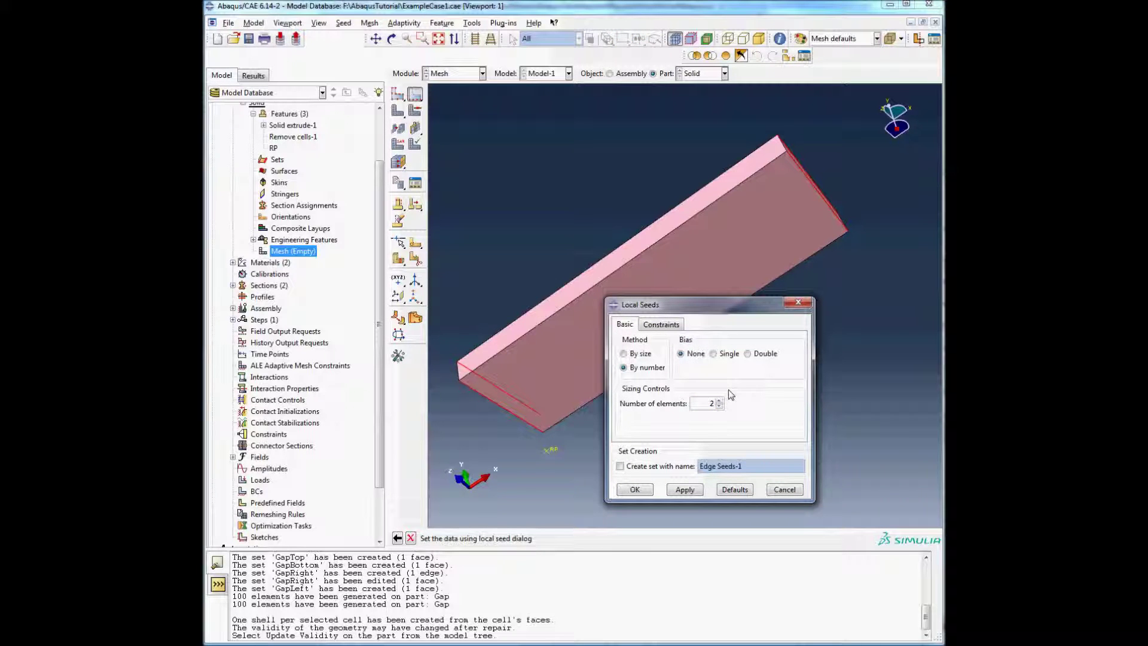
left_click(694, 494)
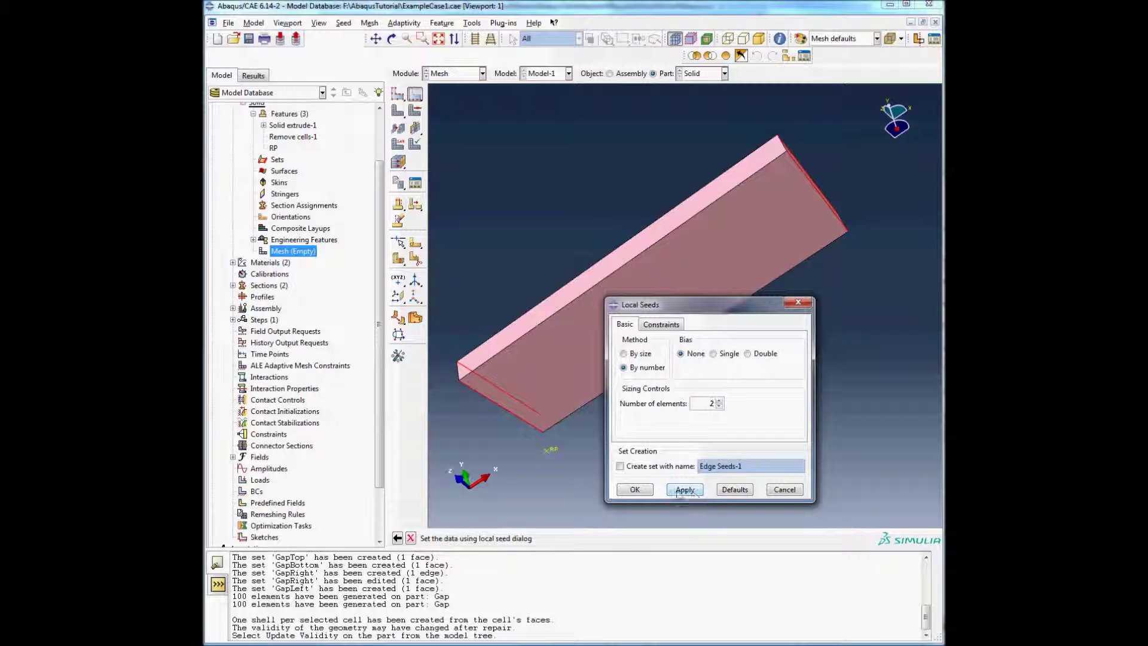
left_click(625, 490)
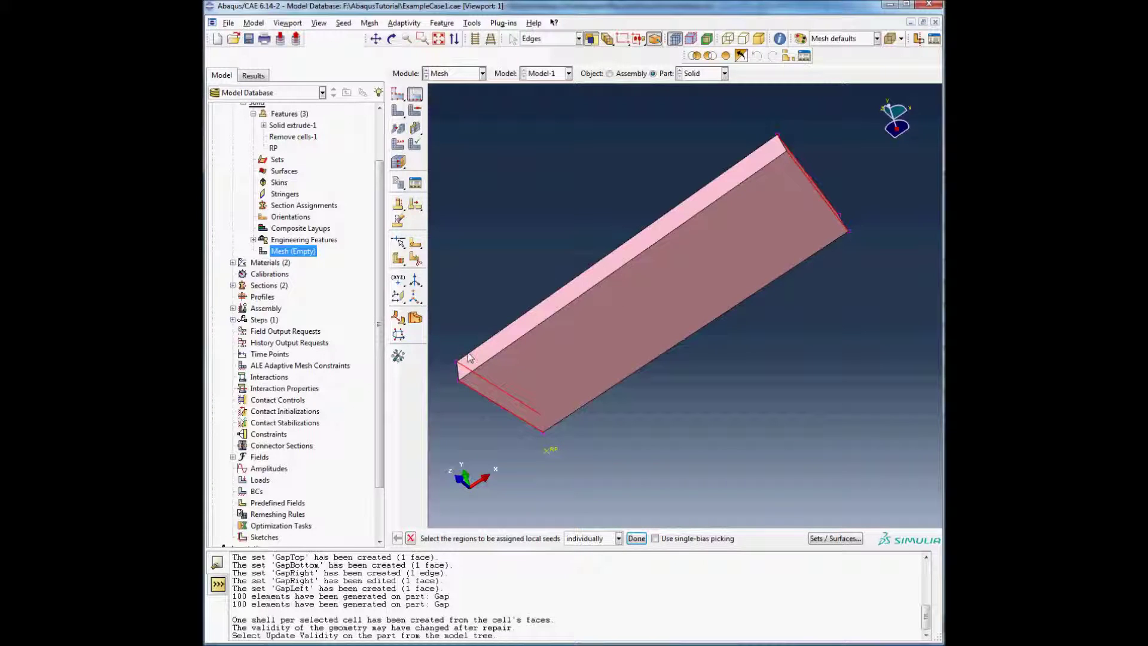
Assign local seeds by number to the four long edges of the Solid part.
left_click(499, 335)
left_click_drag(522, 263, 662, 370, "ctrl+alt")
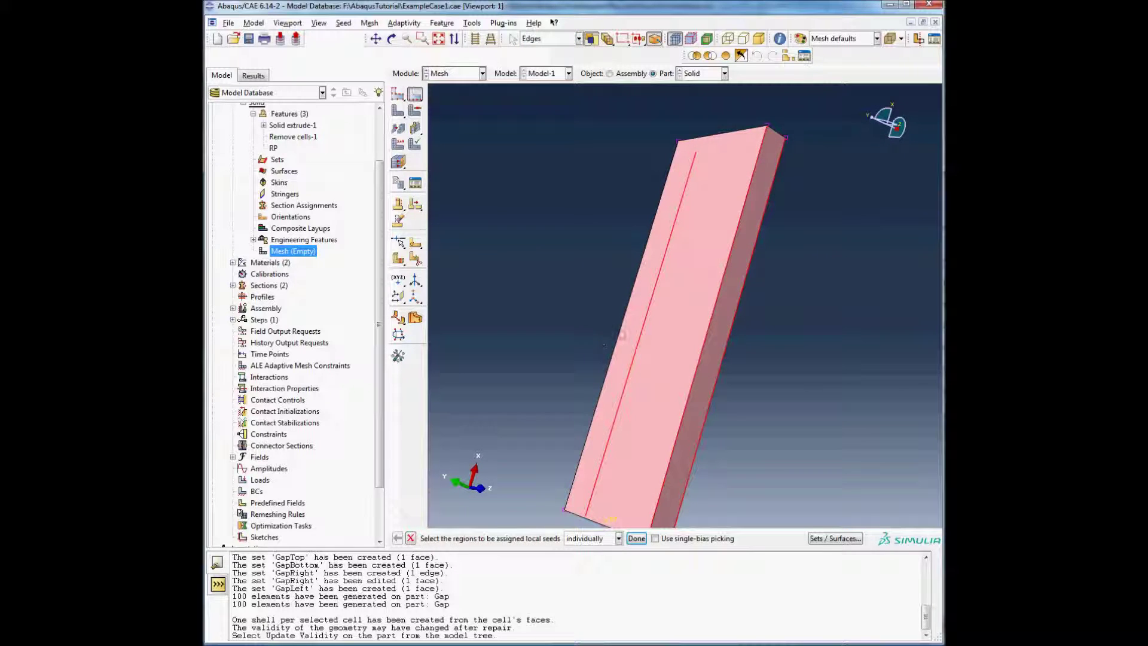
middle_click(842, 390)
left_click(719, 406)
left_click(683, 489)
left_click(635, 489)
Seed the short thickness edges of the Solid part by number with 1 element each and finish edge seeding.
scroll(776, 137, "down", 2)
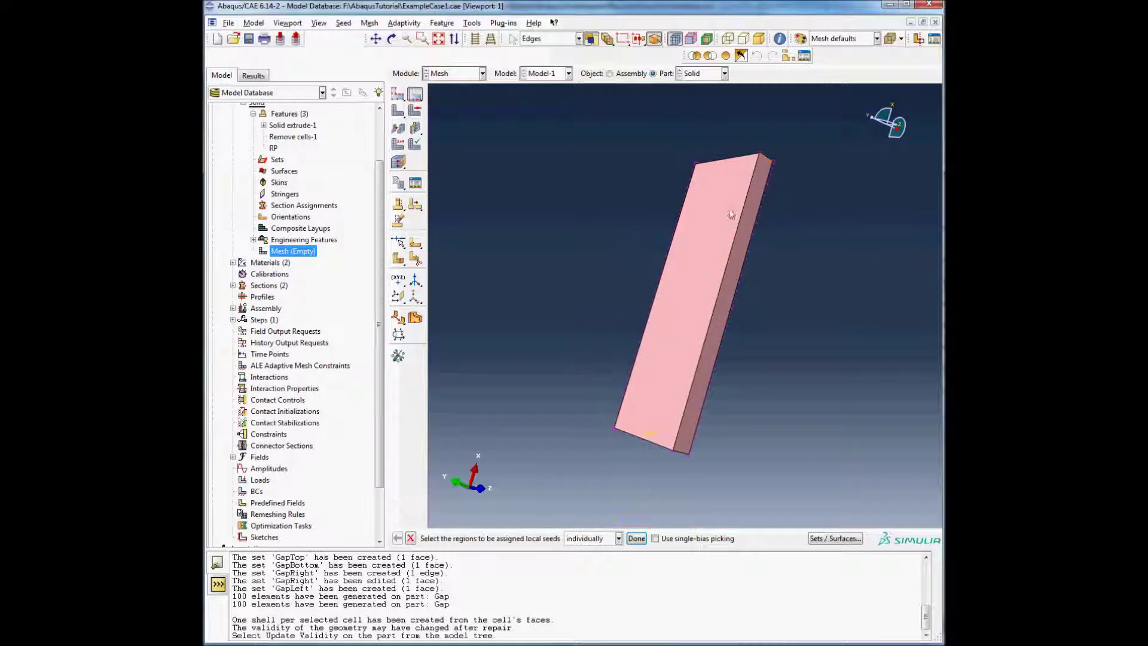
scroll(651, 487, "up", 2)
left_click_drag(640, 435, 531, 201, "ctrl+alt")
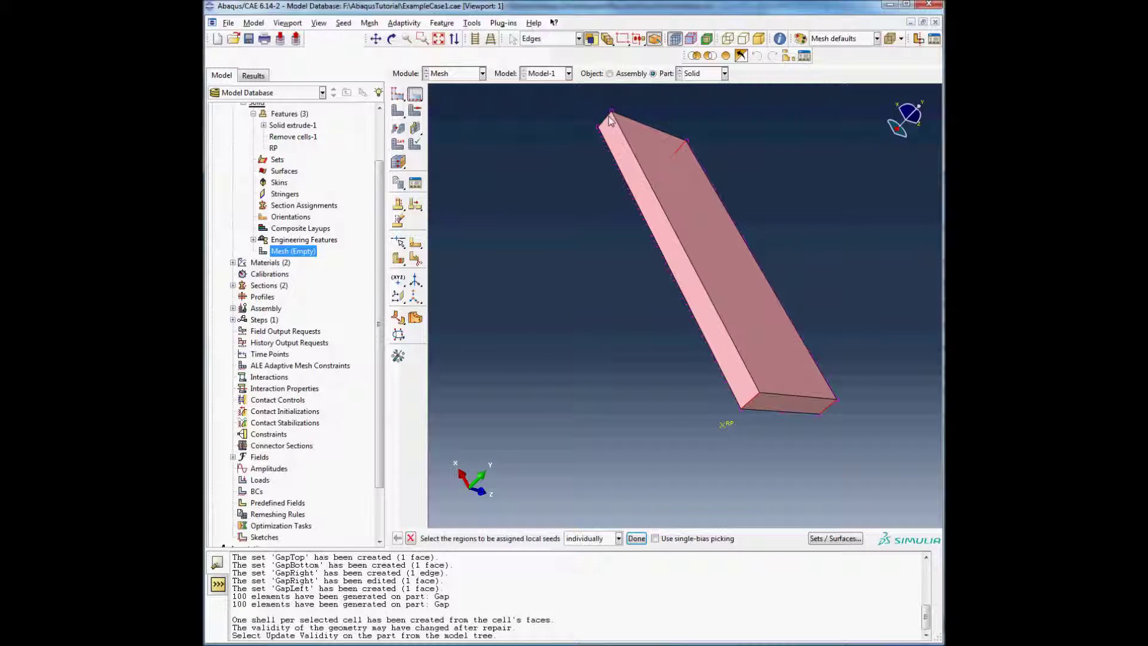
middle_click(546, 258)
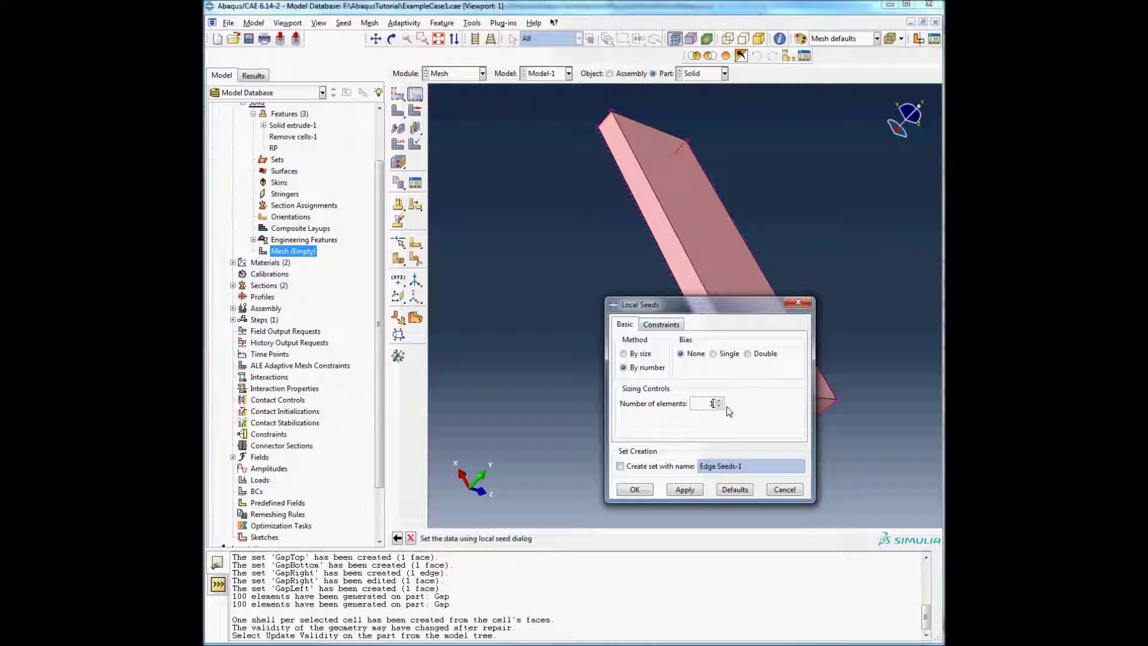
left_click(636, 495)
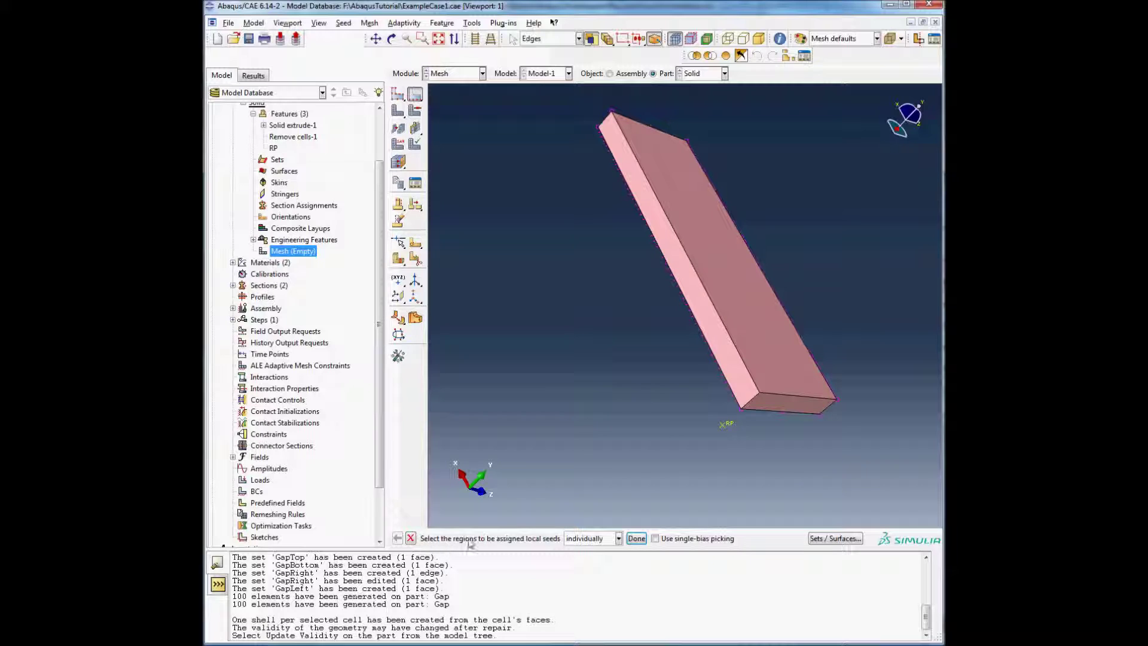
left_click(636, 539)
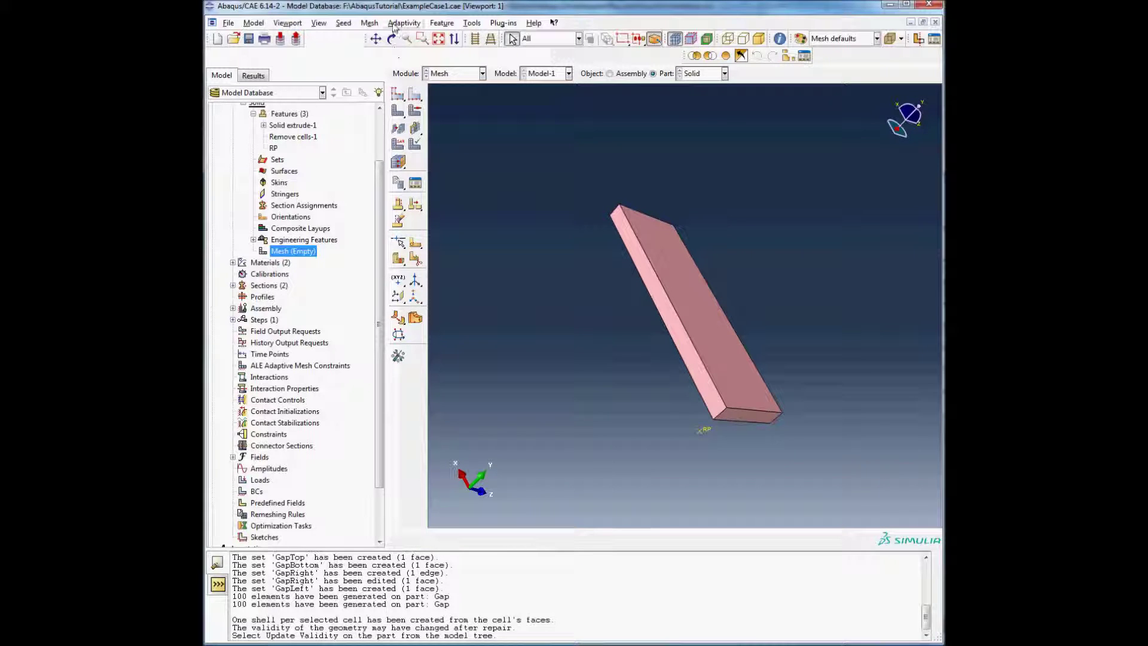
Mesh the whole Solid part using the assigned edge seeds.
left_click(369, 23)
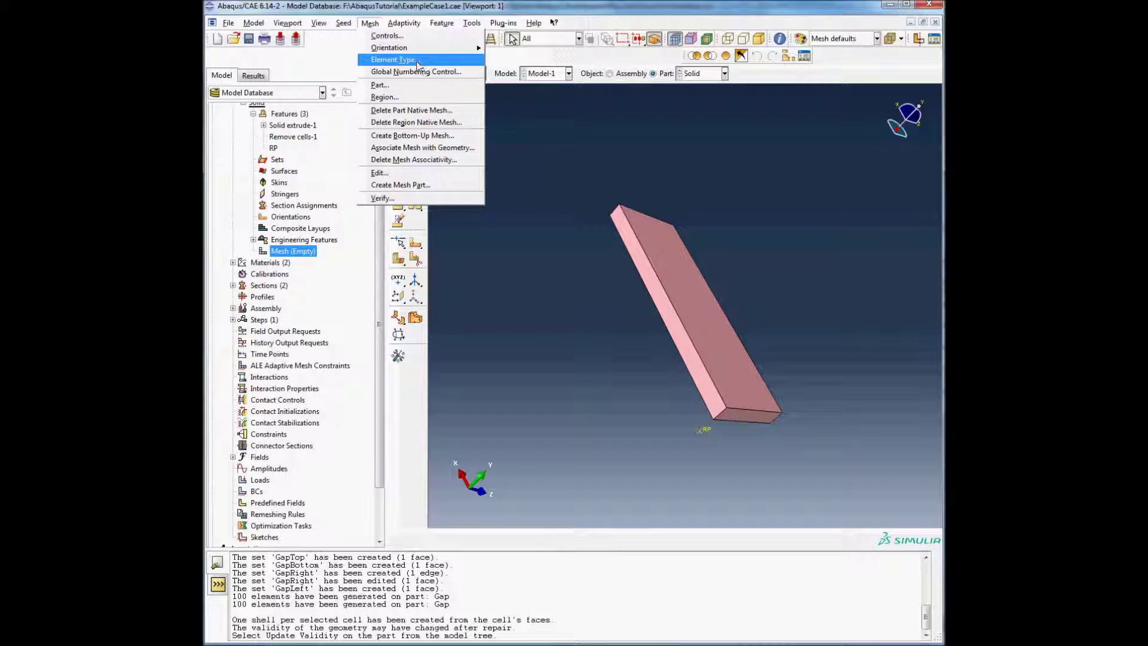
mouse_move(399, 53)
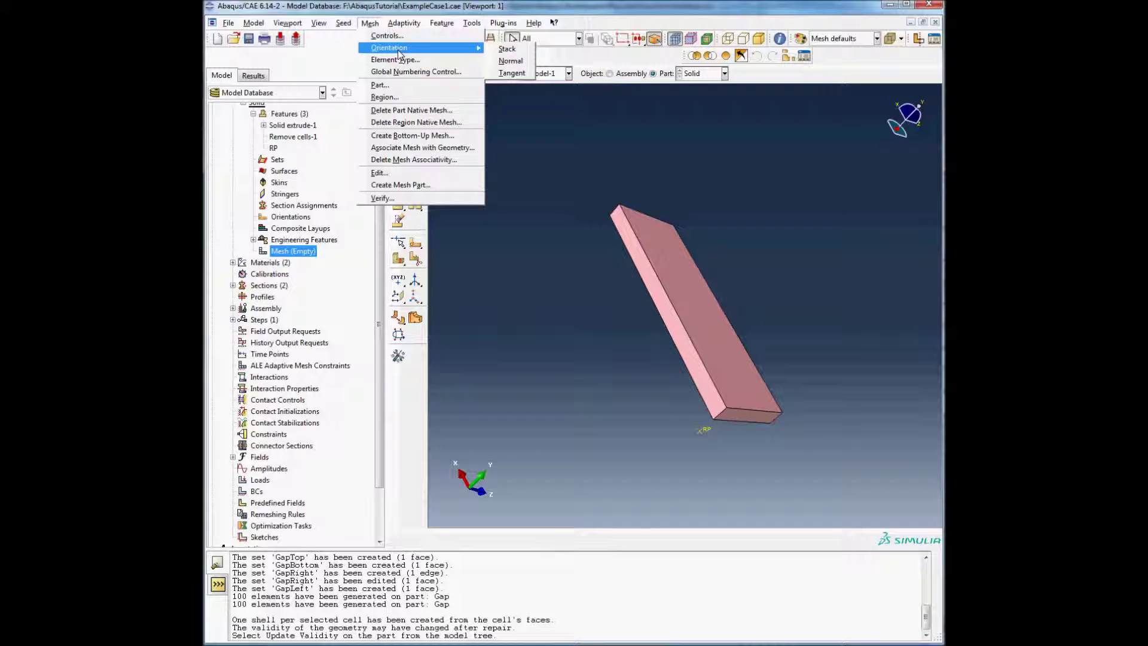
left_click(400, 86)
middle_click(543, 257)
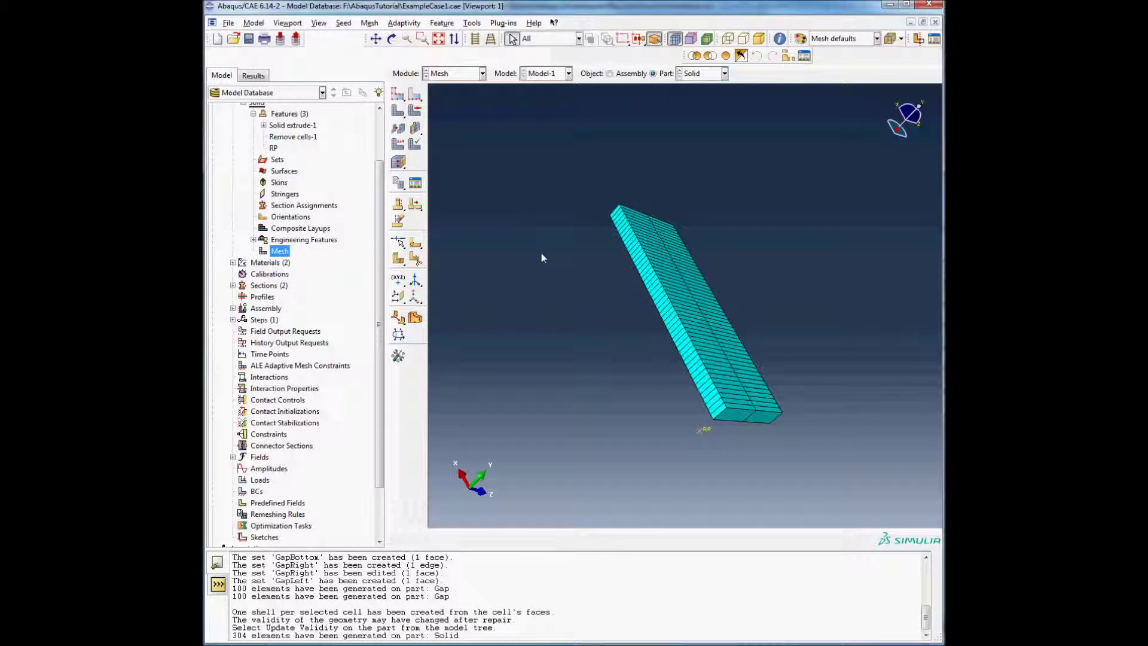
Create a geometry set named SolidTop from the top face of the Solid part.
left_click(369, 22)
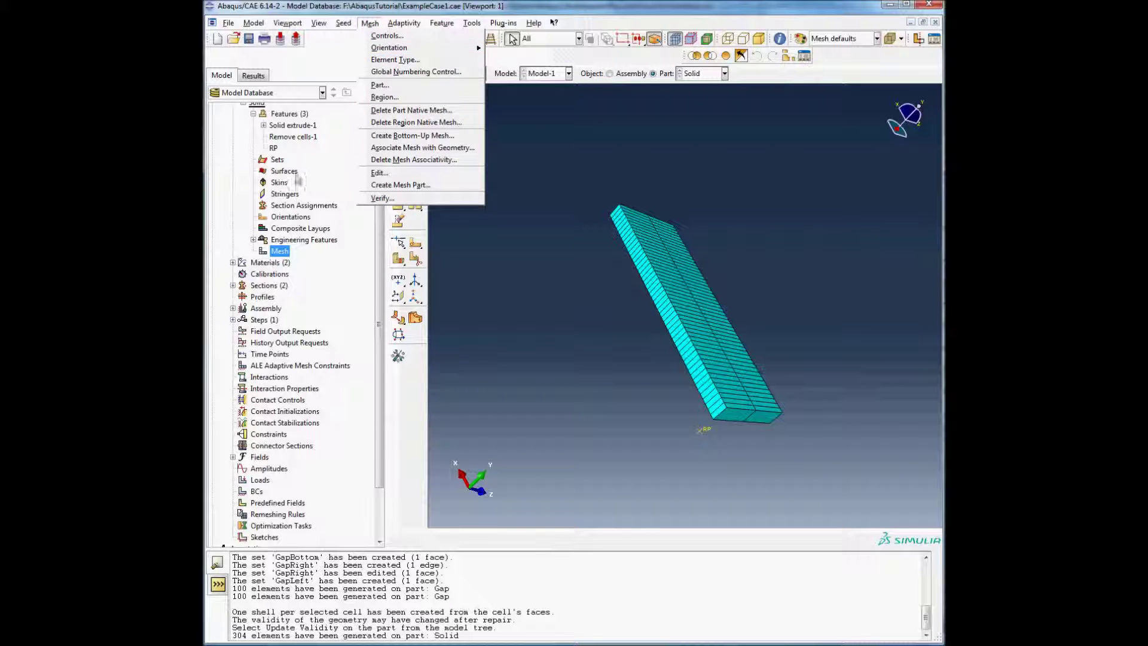
left_click(394, 60)
scroll(281, 192, "up", 3)
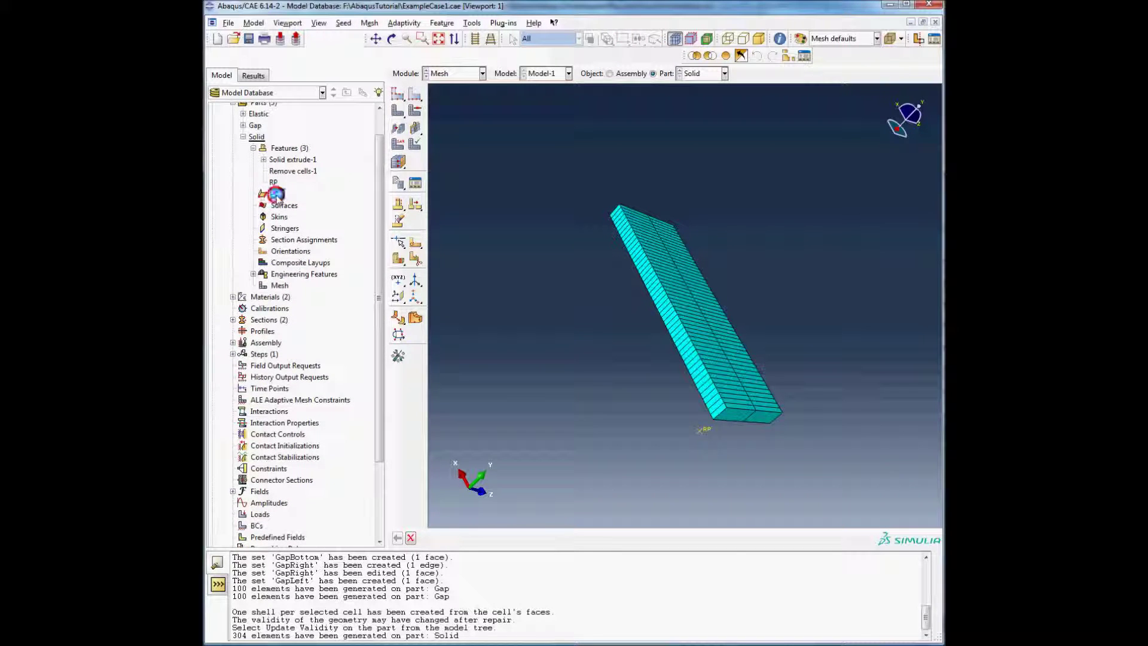
double_click(277, 193)
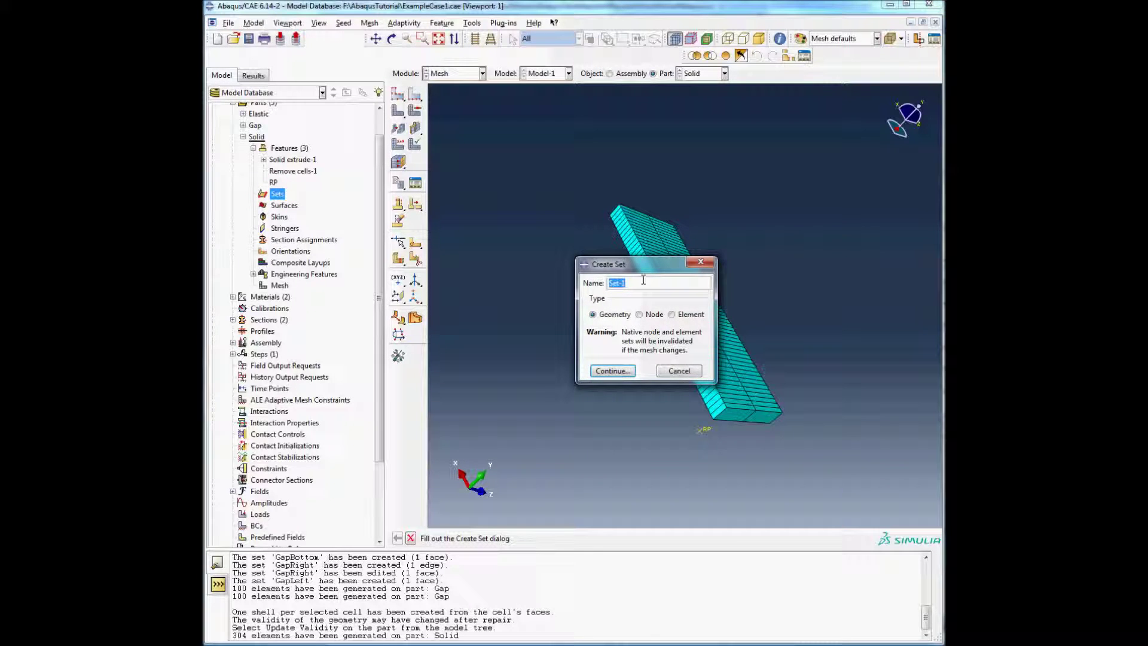
left_click_drag(628, 264, 524, 266)
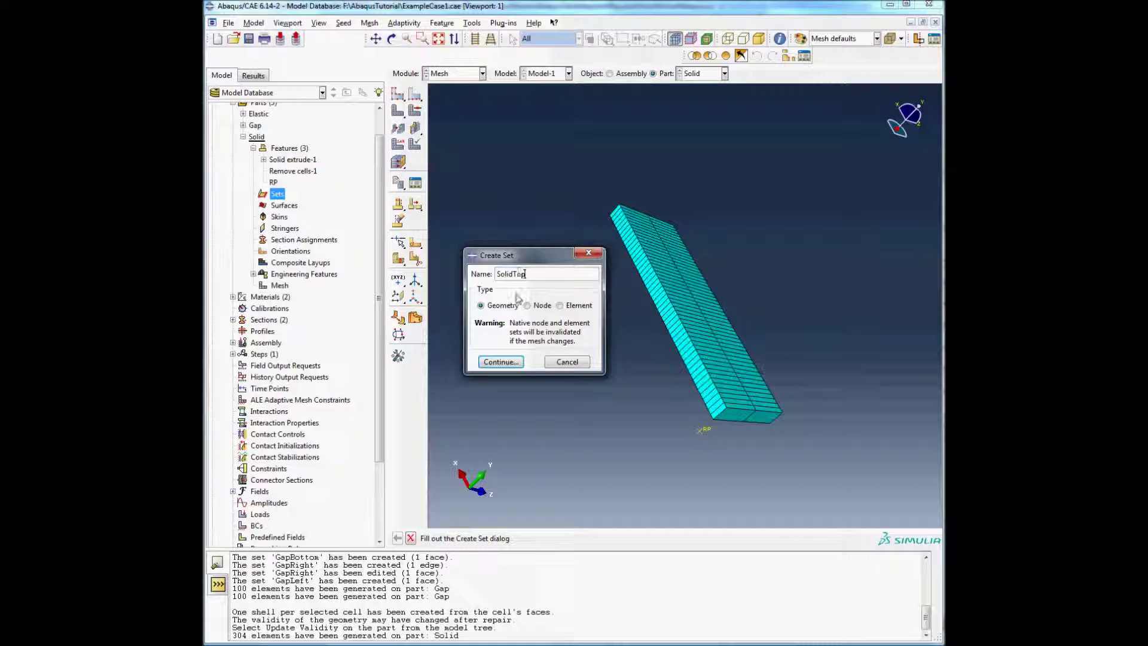
left_click(501, 362)
left_click(692, 335)
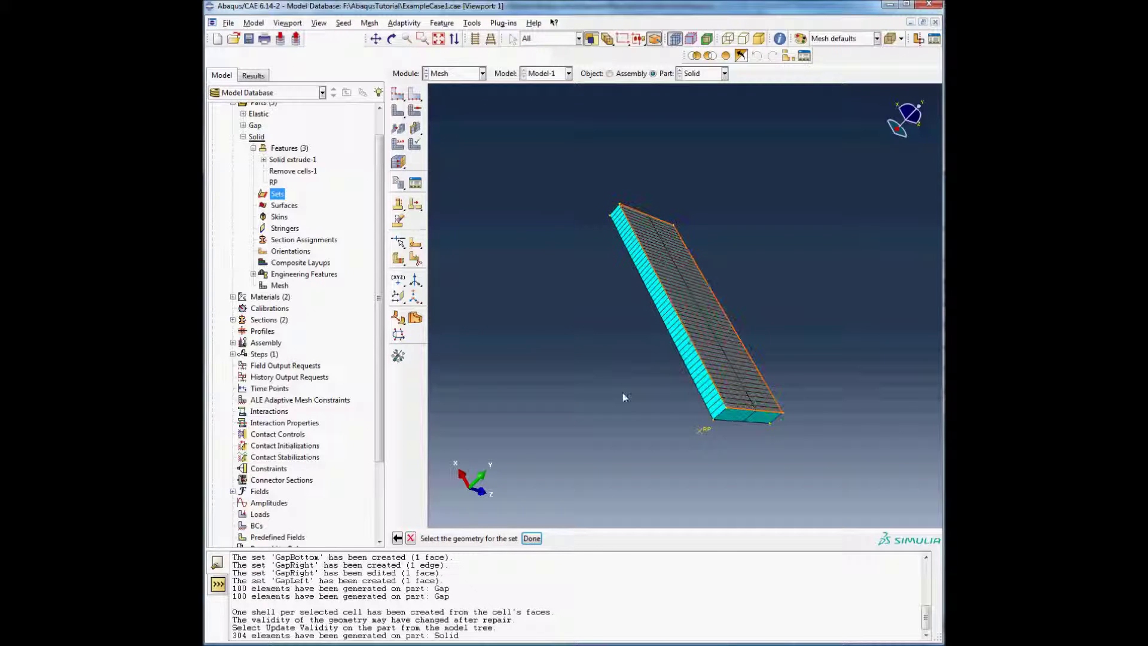
middle_click(622, 397)
Create a geometry set named SolidBottom from the bottom face of the Solid part.
double_click(281, 194)
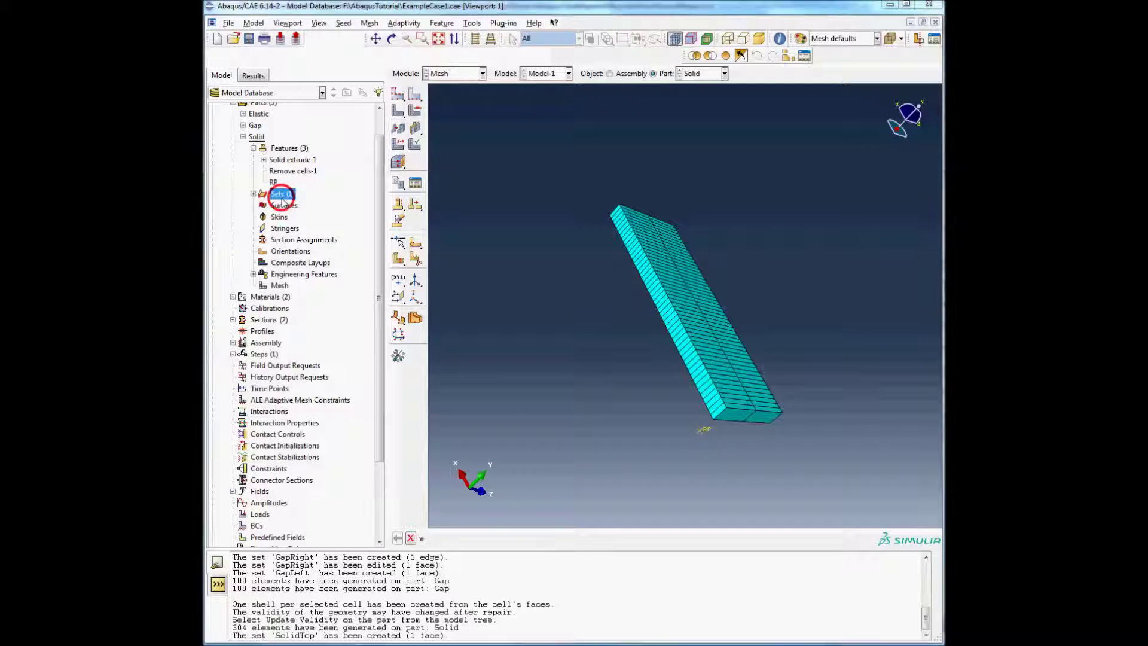
type("SolidBottom")
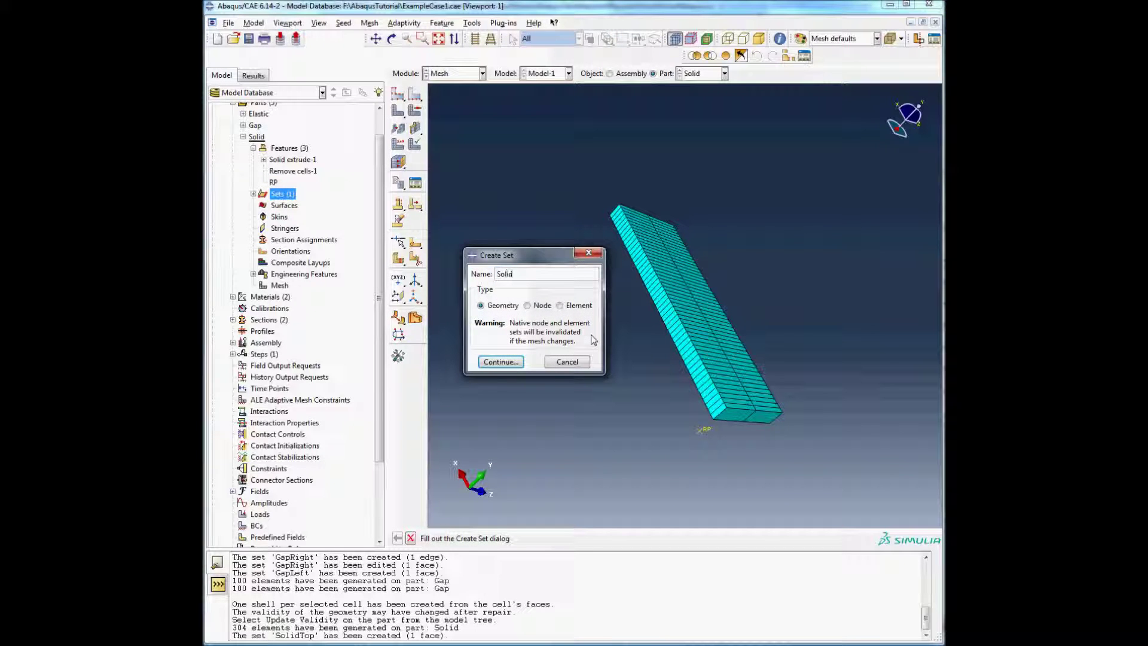
left_click(501, 362)
mouse_move(704, 390)
left_mouse_down("ctrl+alt")
mouse_move(716, 335)
mouse_move(826, 350)
left_mouse_up("ctrl+alt")
left_click_drag(662, 400, 707, 342, "ctrl+alt")
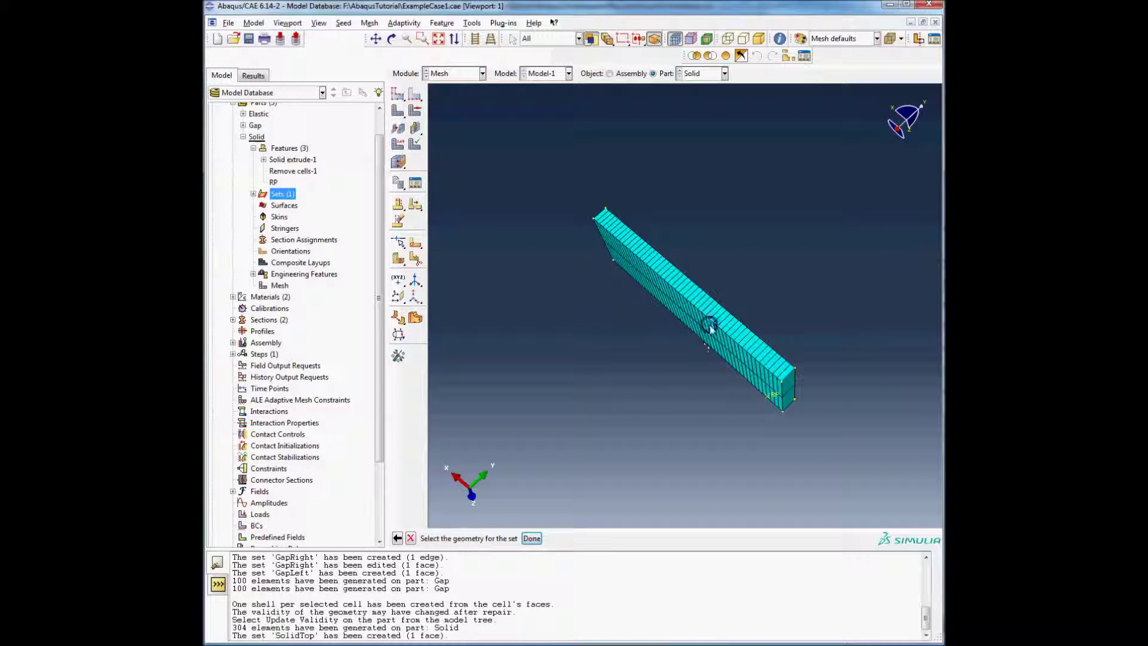
left_click(649, 374)
middle_click(649, 372)
Check the Solid part's sets and generate the mesh on the whole part again.
key("ctrl+alt")
left_click_drag(645, 301, 682, 405, "ctrl+alt")
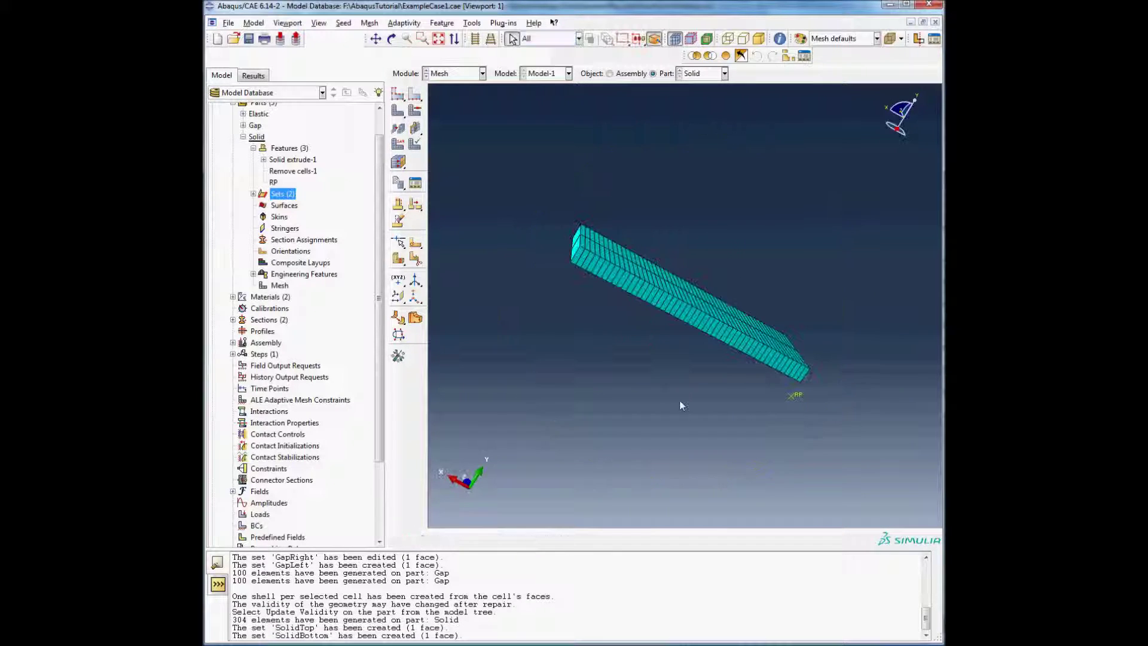
left_click_drag(607, 281, 701, 339, "ctrl+alt")
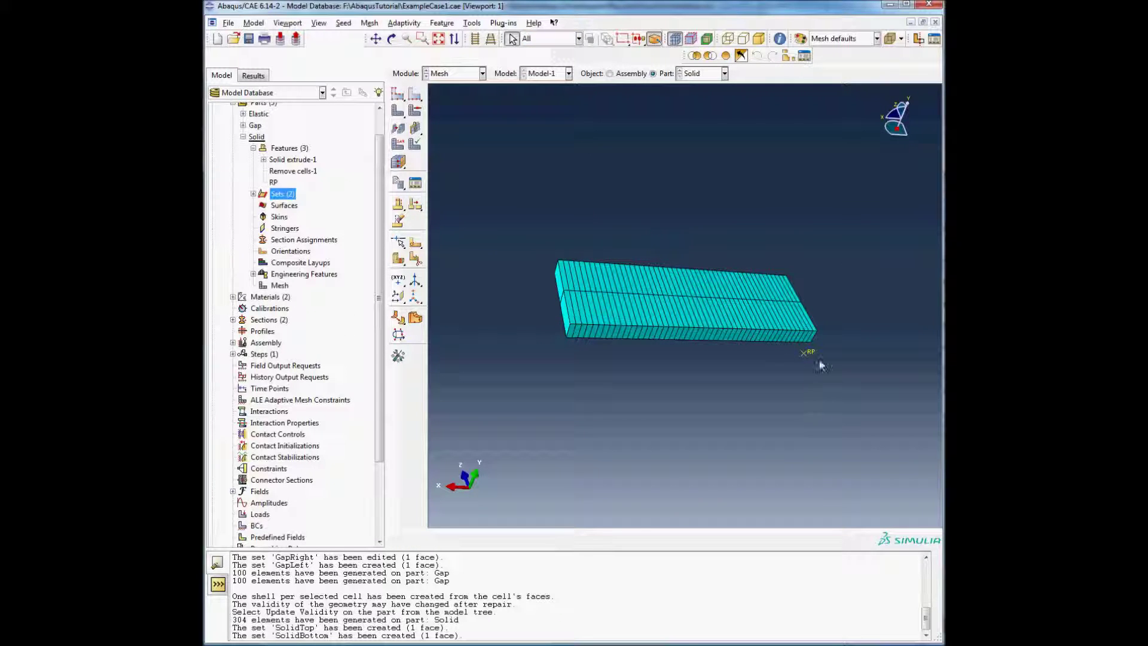
left_click_drag(820, 360, 487, 359, "ctrl+alt")
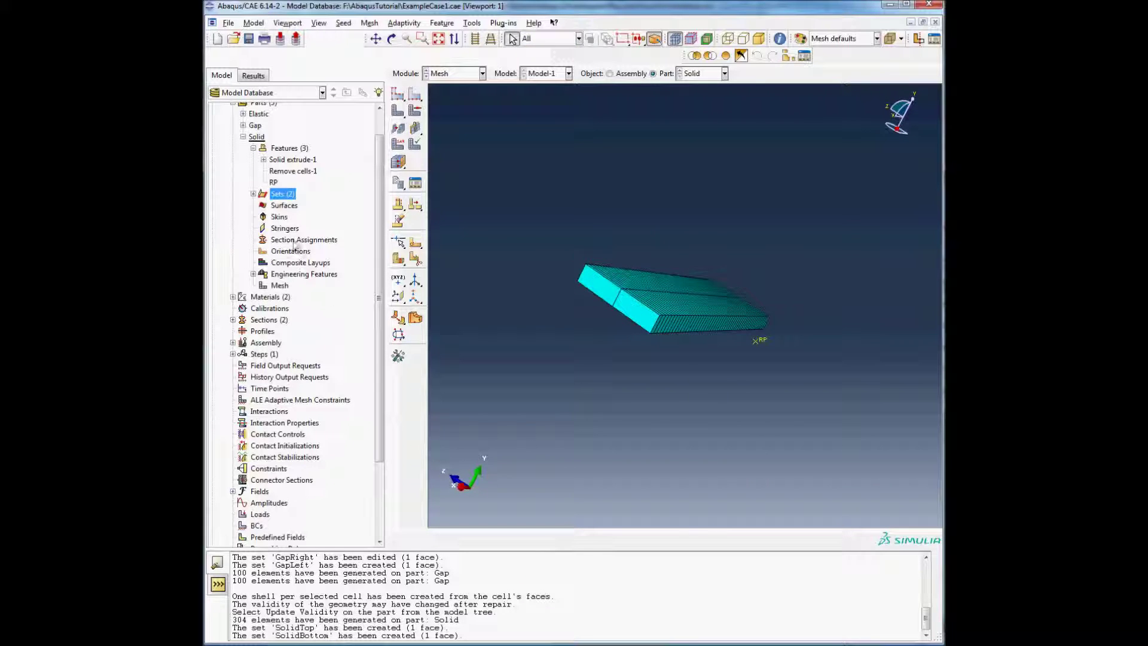
left_click(253, 193)
left_click(279, 239)
left_click(280, 309)
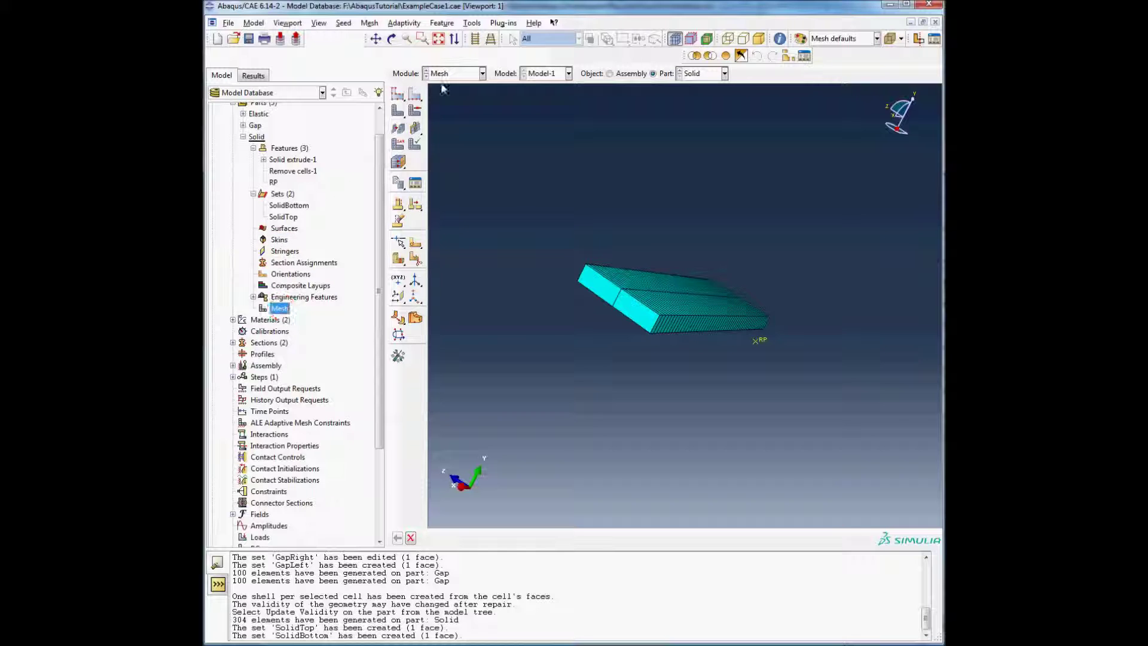
left_click(370, 23)
left_click(403, 85)
middle_click(616, 232)
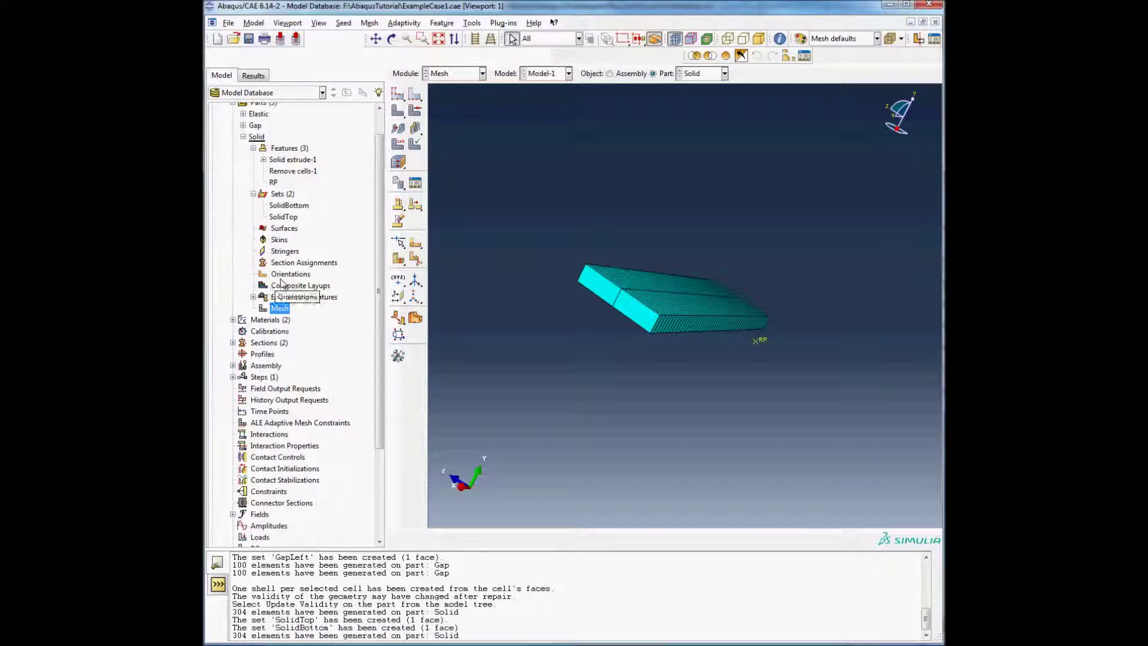
Try to assign a section to the rigid Solid part.
double_click(291, 274)
double_click(304, 263)
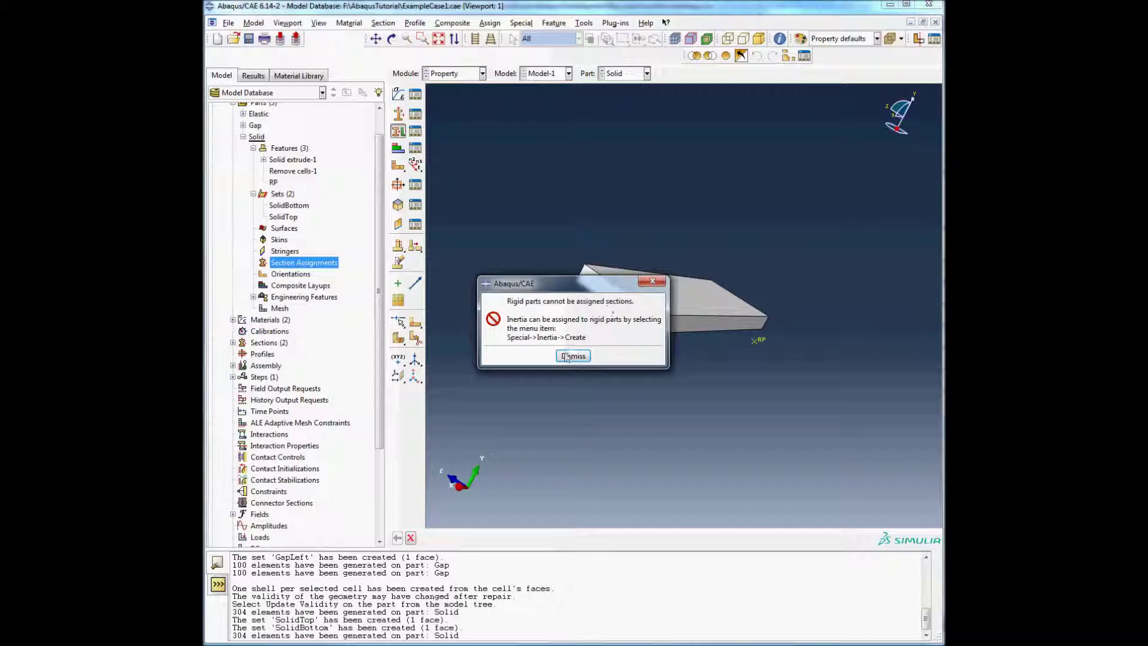
left_click(573, 361)
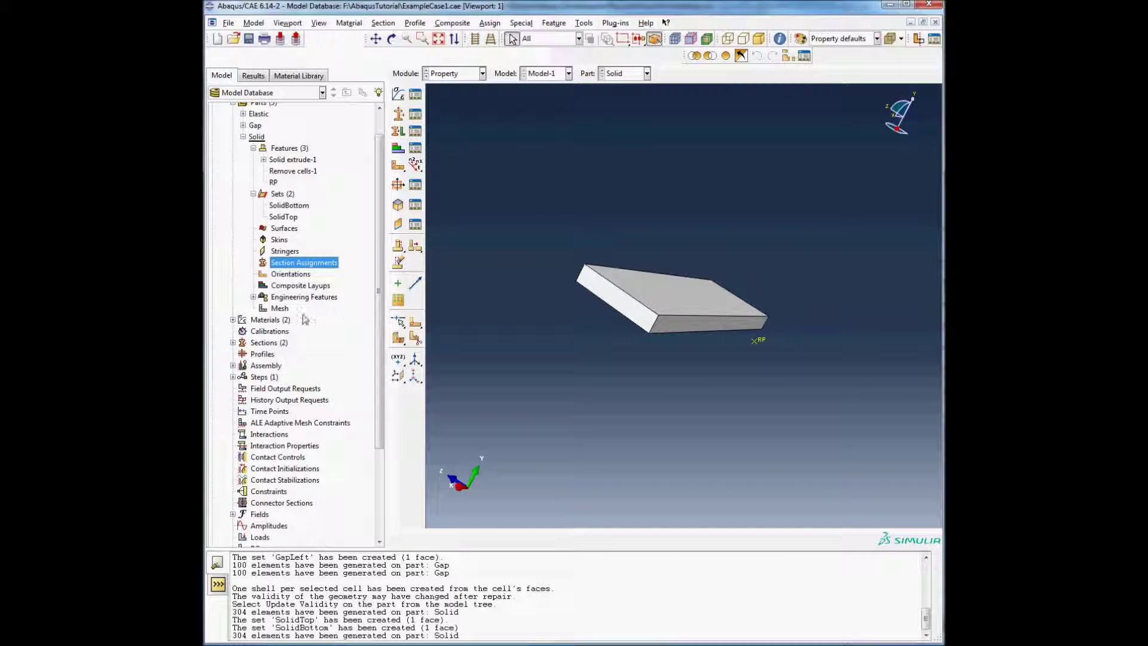
Start a point mass/inertia engineering feature on all corner points and the reference point of the Solid part.
left_click(279, 308)
double_click(291, 299)
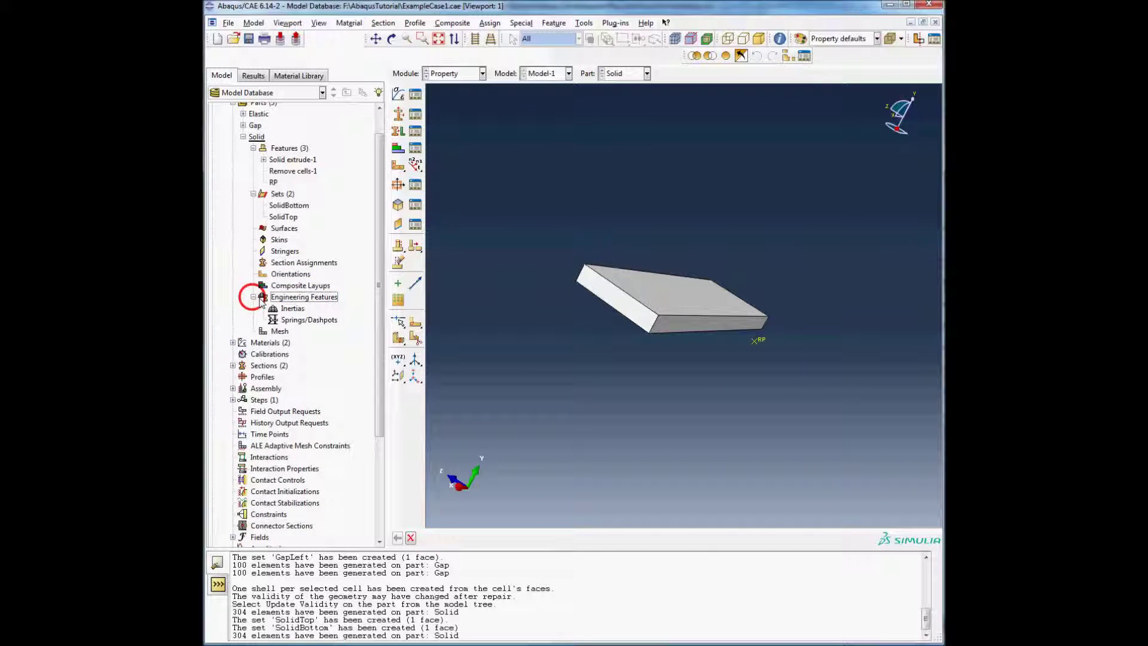
double_click(293, 308)
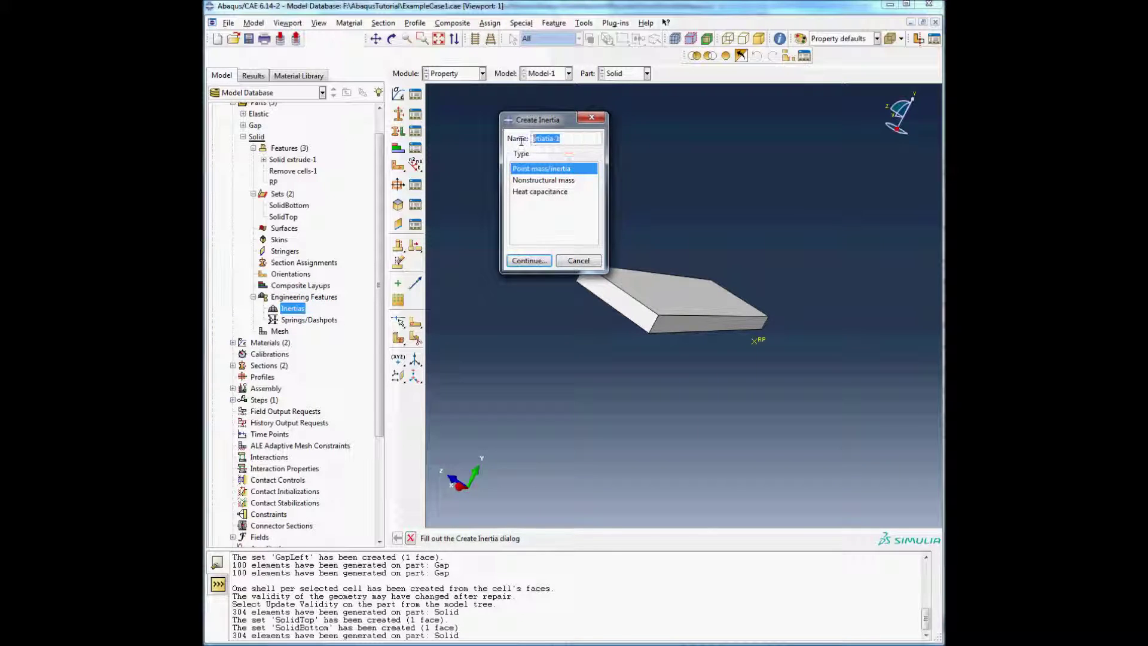
left_click(530, 260)
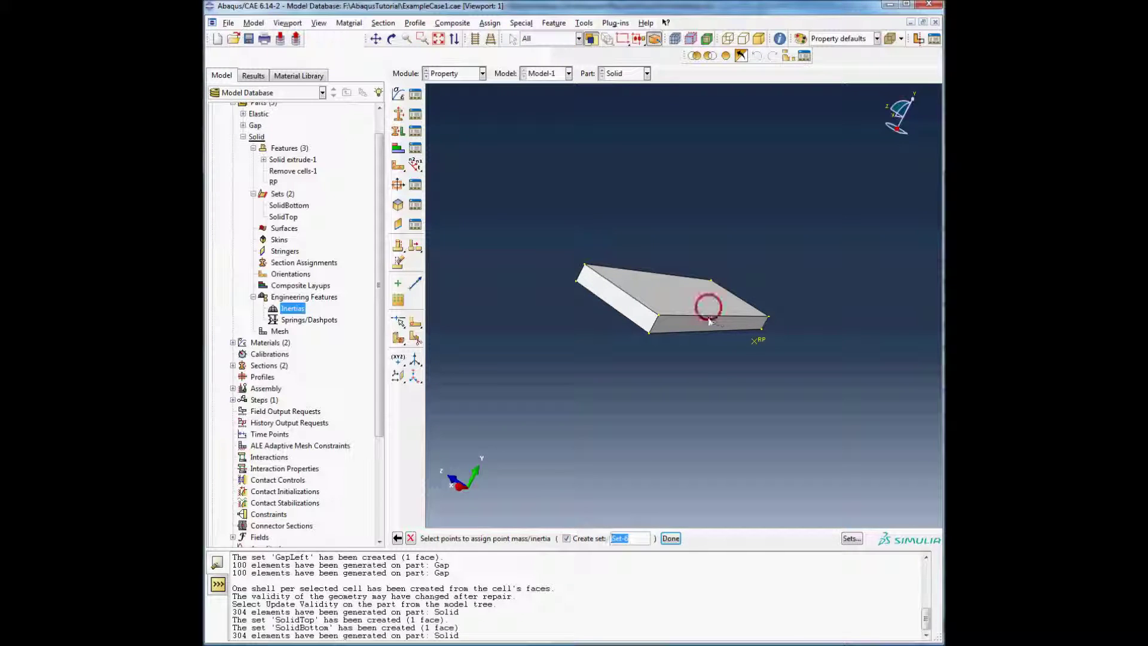
left_click_drag(553, 236, 861, 405)
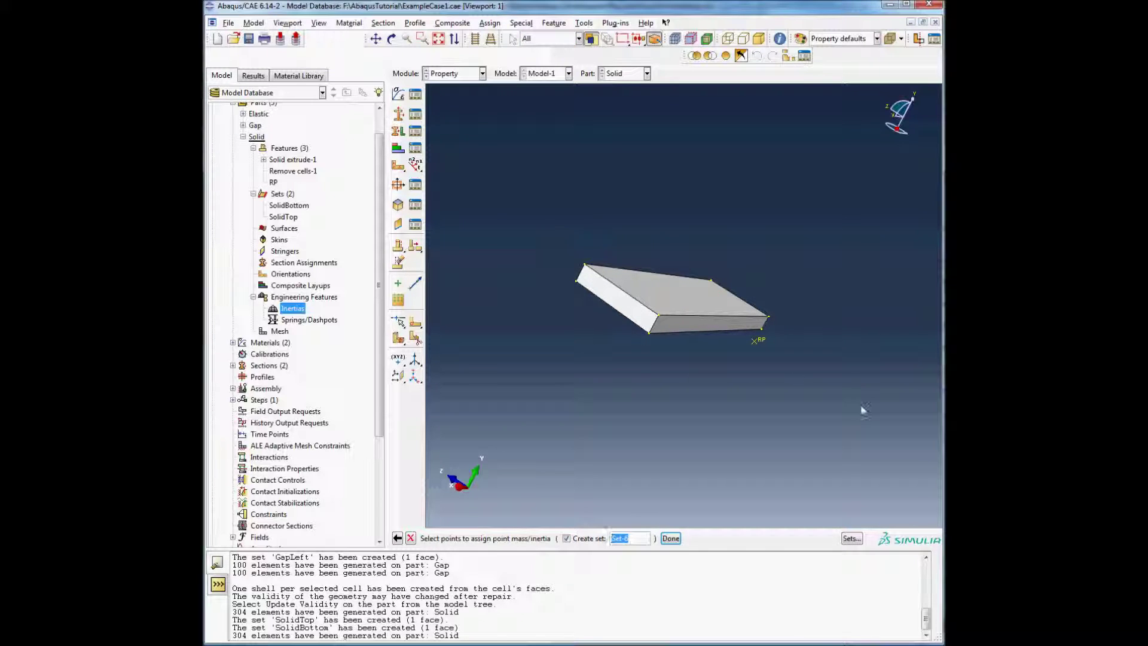
middle_click(679, 383)
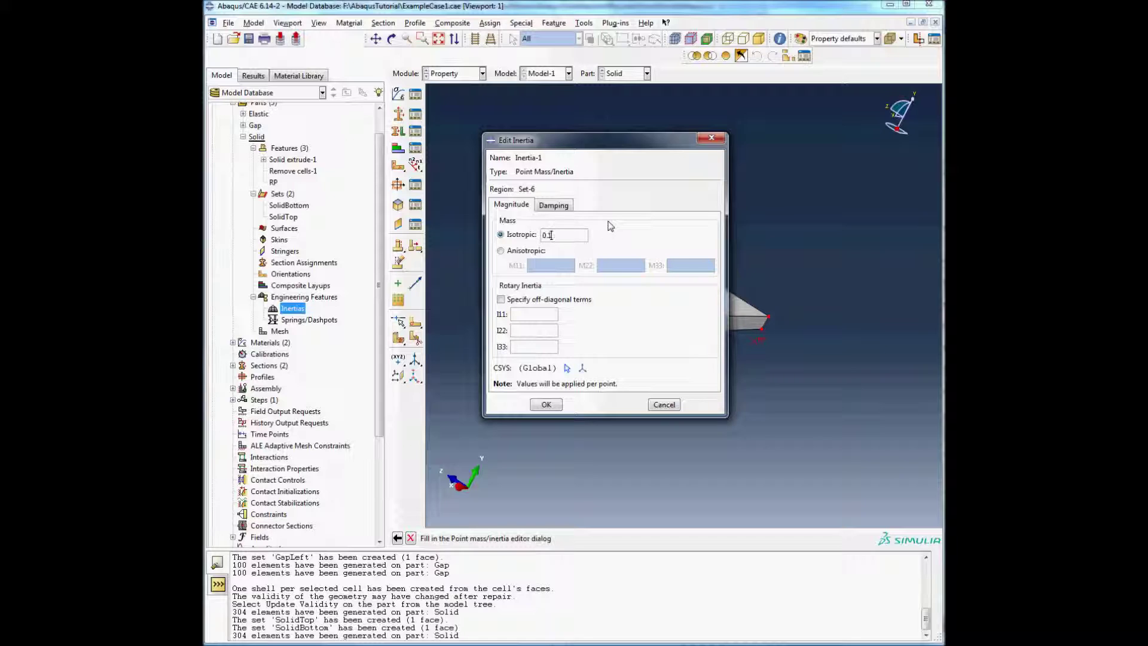
Give the point inertia an isotropic mass of 0.5 and set rotary inertias I11, I22 and I33 to 1.
left_click(532, 314)
type("1")
left_click(529, 330)
type("1")
left_click(530, 350)
type("1")
left_click(548, 406)
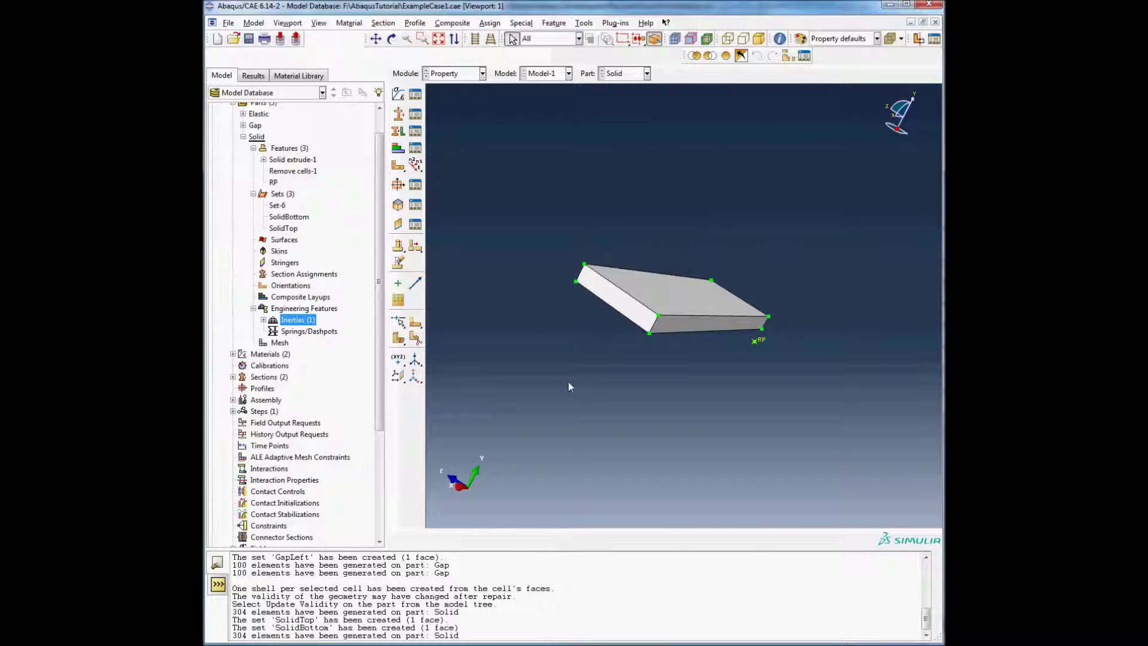
Create dependent assembly instances of the Elastic, Gap and Solid parts together.
left_click_drag(379, 301, 379, 321)
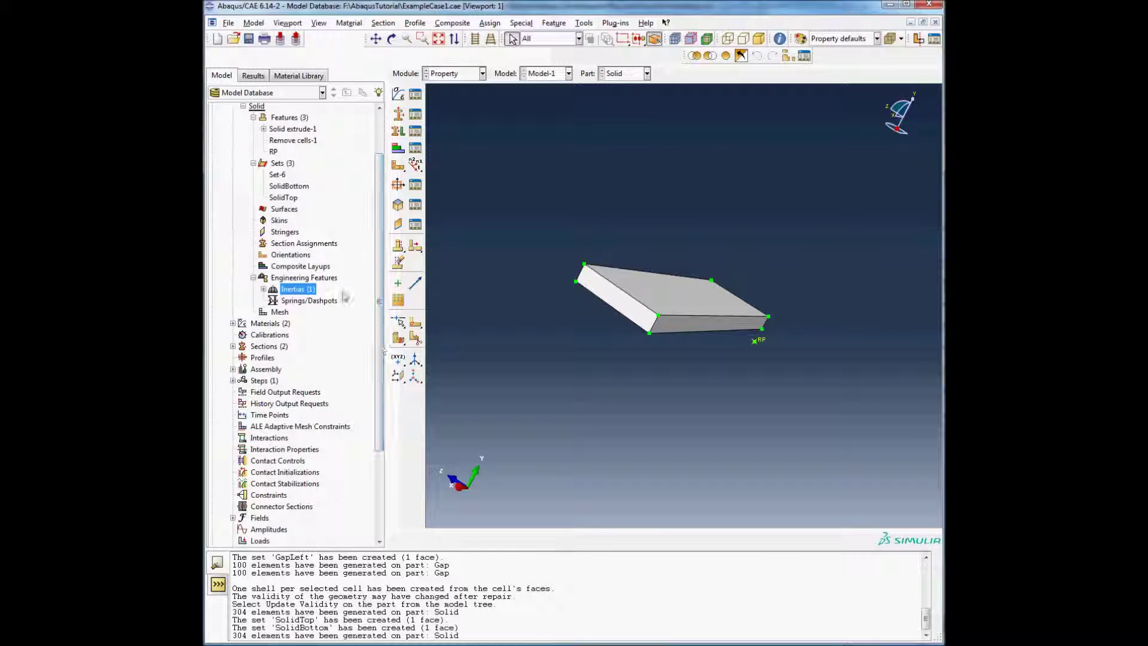
scroll(301, 228, "up", 1)
scroll(287, 197, "up", 4)
left_click(244, 166)
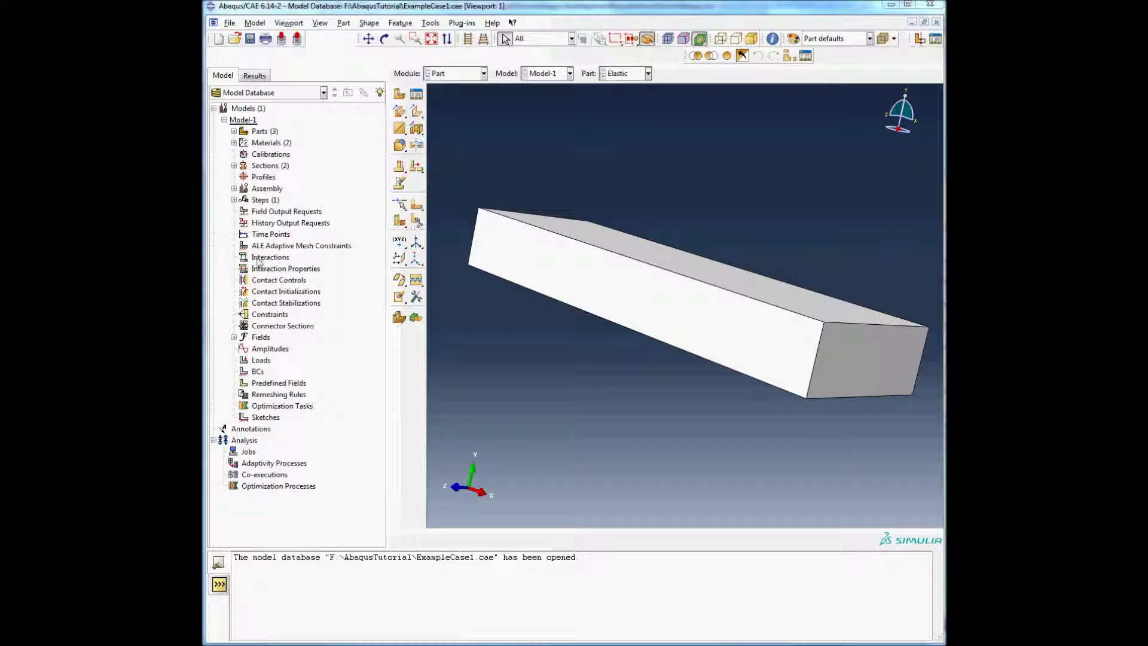
left_click(234, 189)
double_click(269, 201)
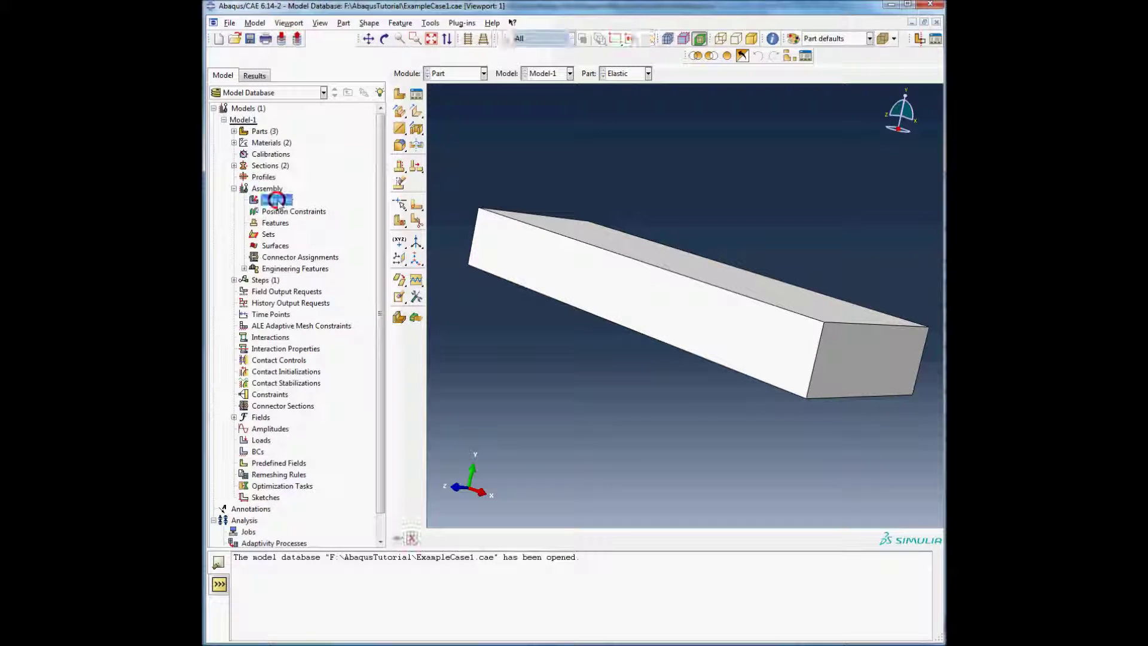
left_click(651, 241)
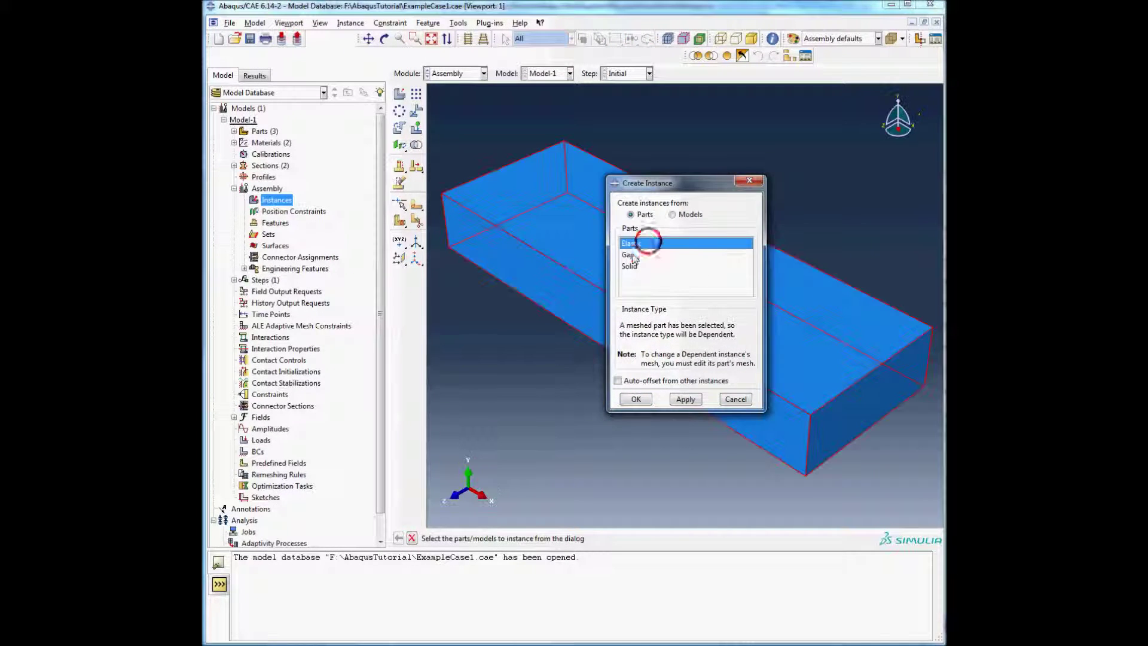
left_click(631, 265, "shift")
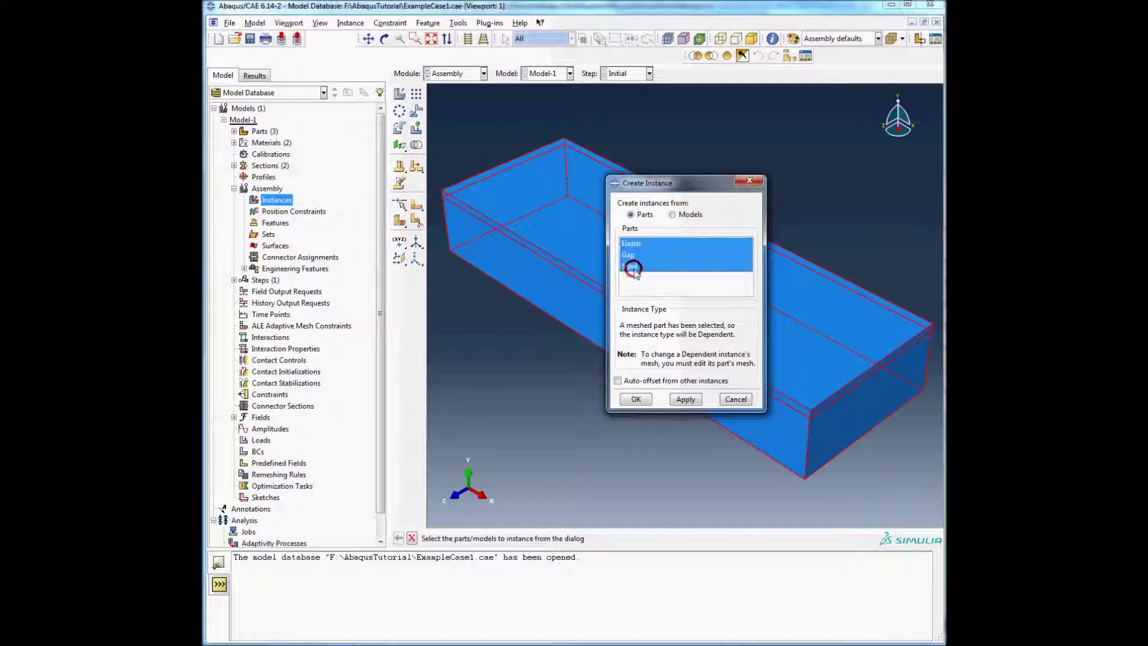
left_click(686, 400)
left_click(635, 399)
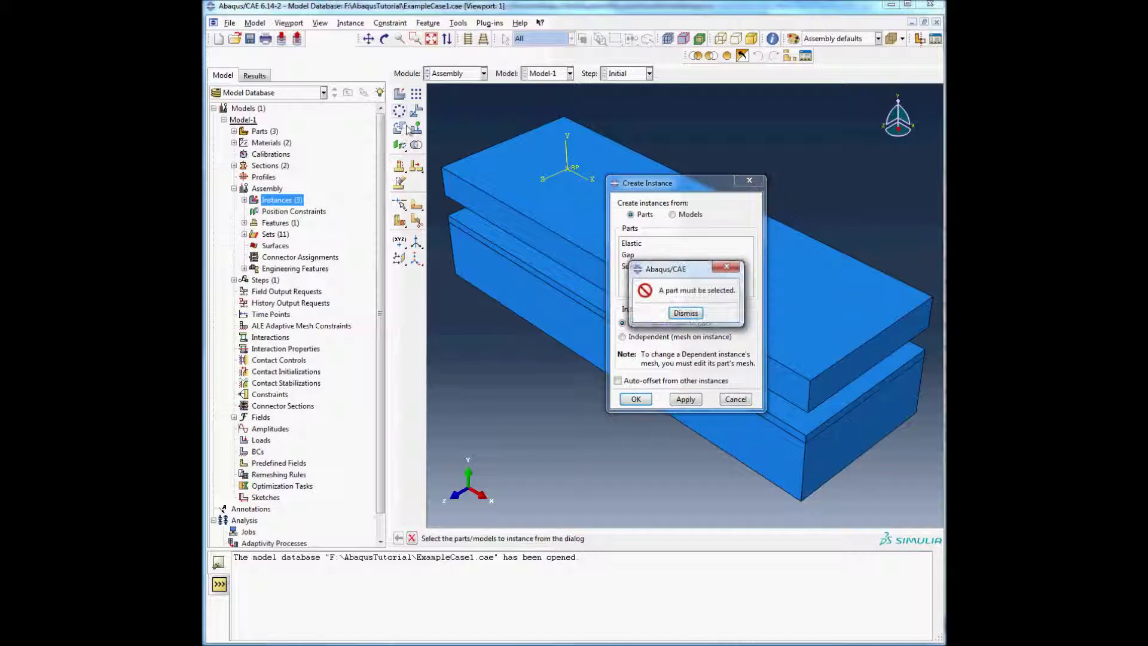
left_click(686, 312)
left_click(735, 399)
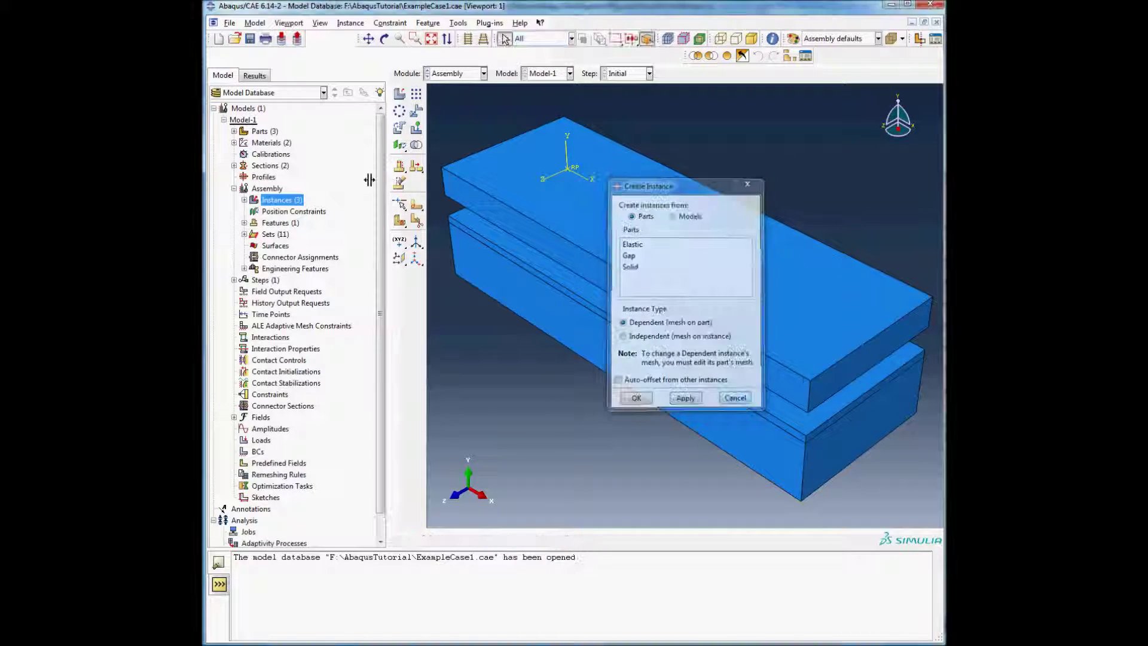
left_click(417, 129)
mouse_move(701, 434)
left_mouse_down("ctrl+alt")
mouse_move(761, 261)
mouse_move(805, 275)
mouse_move(834, 133)
left_mouse_up("ctrl+alt")
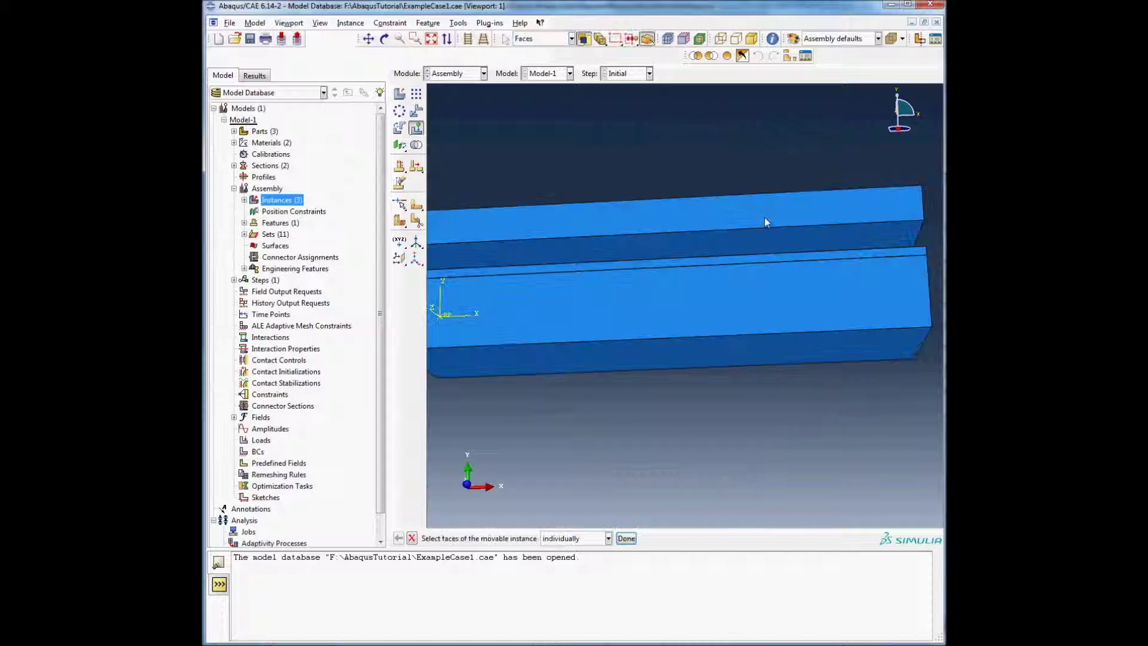
left_click(746, 309)
left_click_drag(709, 327, 703, 314, "ctrl+alt")
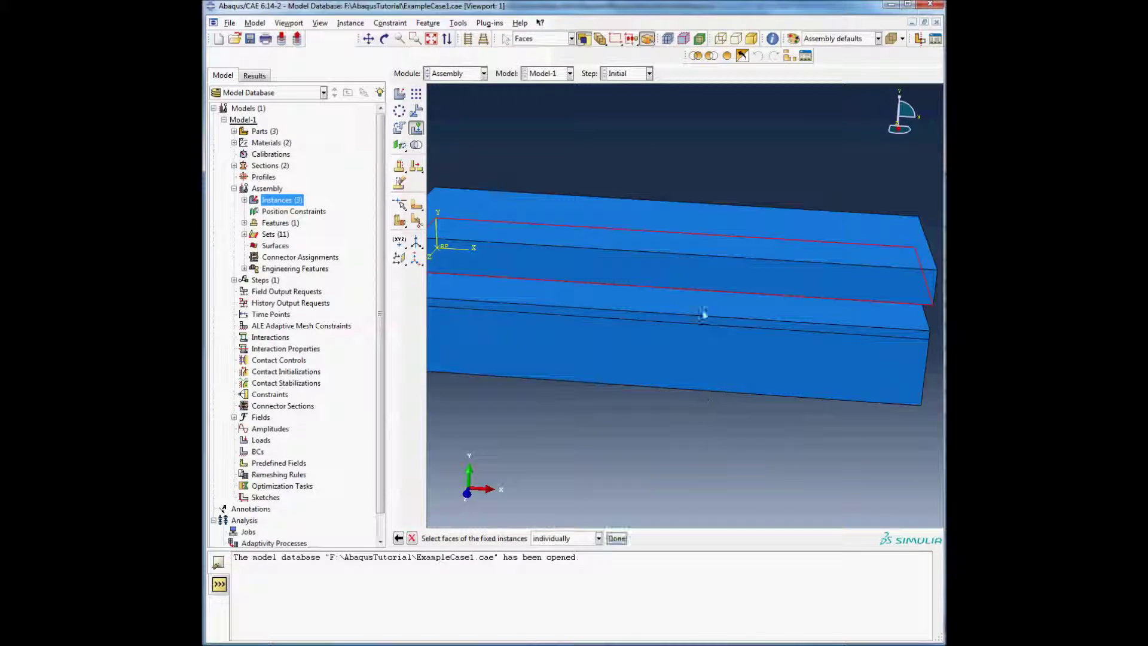
left_click(700, 313)
middle_click(719, 416)
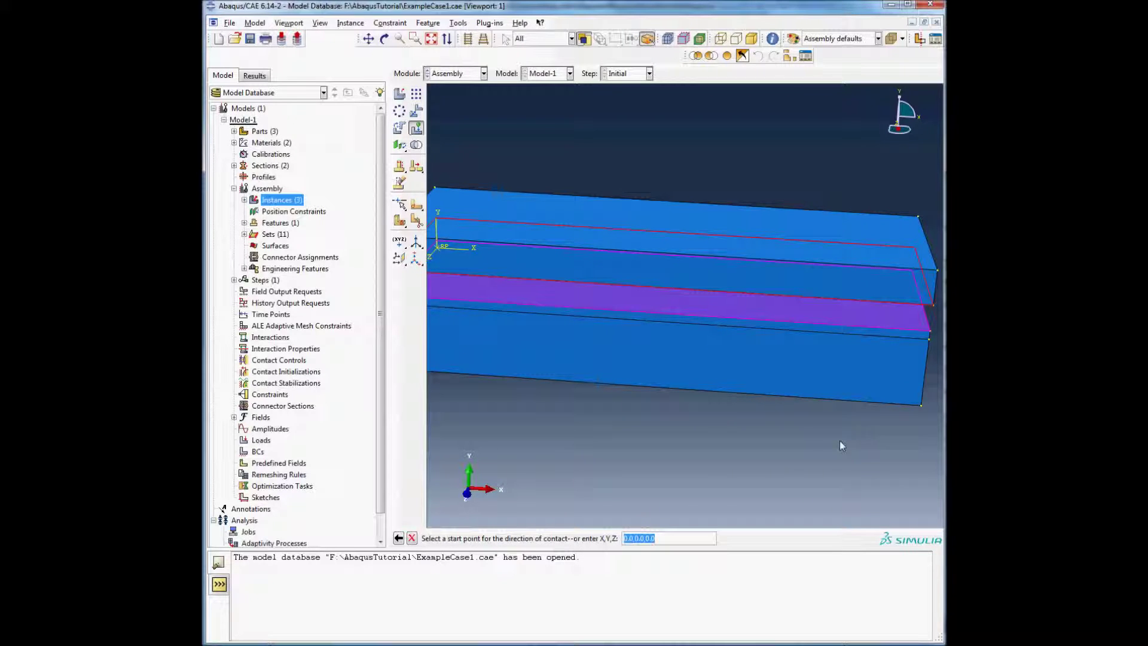
left_click(933, 306)
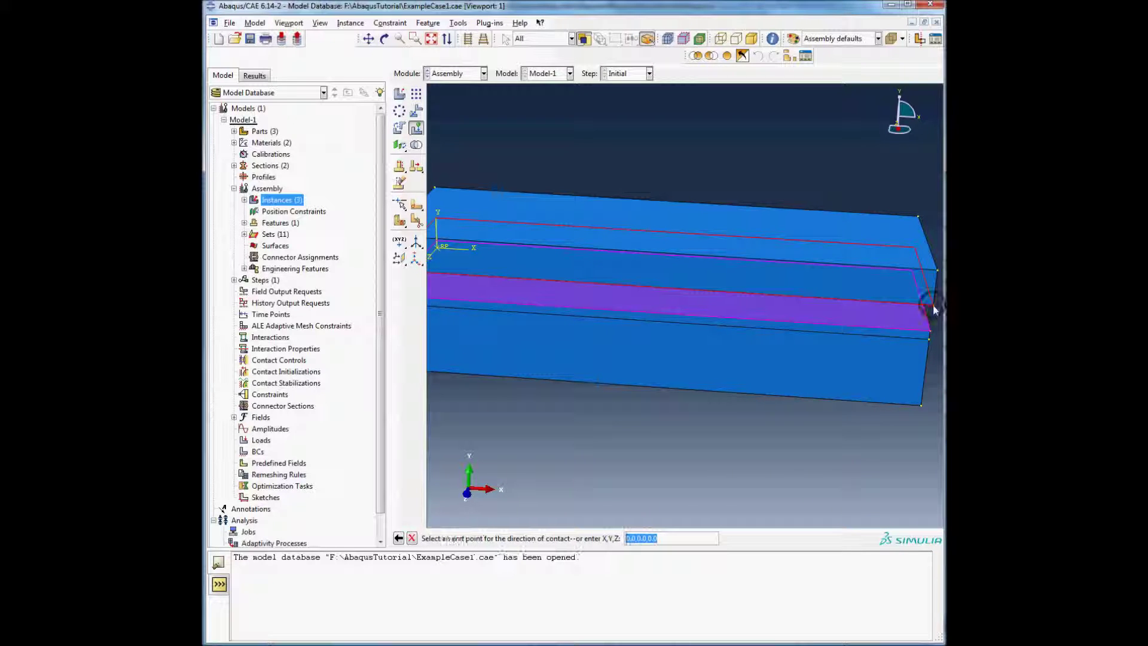
middle_click(814, 429)
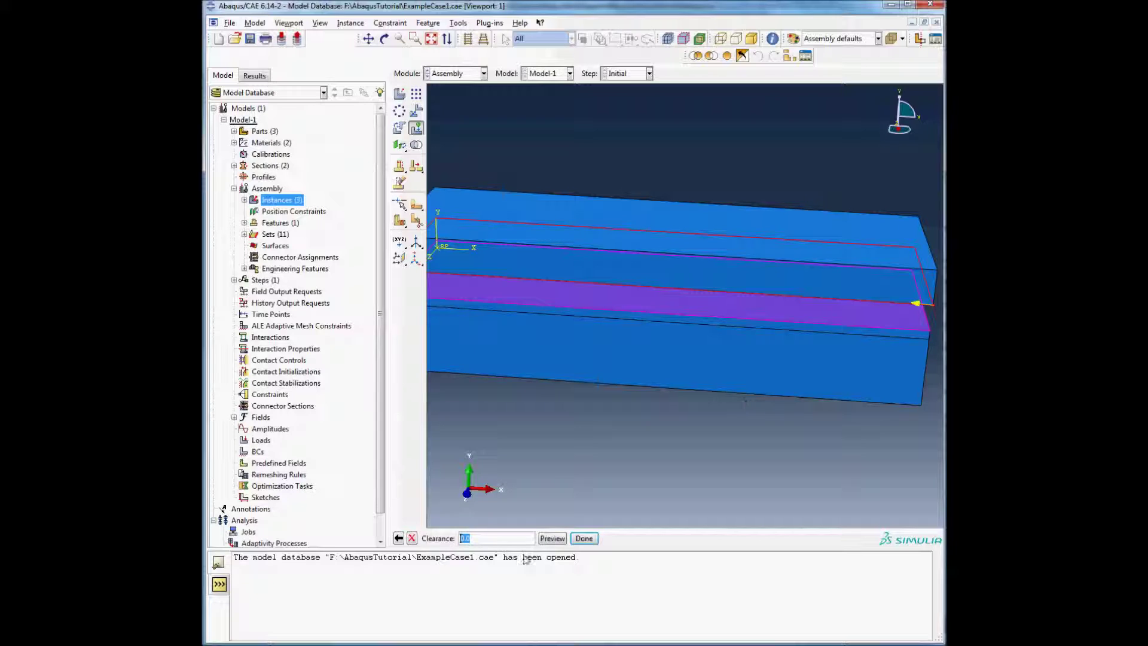
left_click(412, 539)
Translate the Solid instance down until its bottom face contacts the Gap instance's top face, defining the direction by their corresponding corner points.
left_click(416, 127)
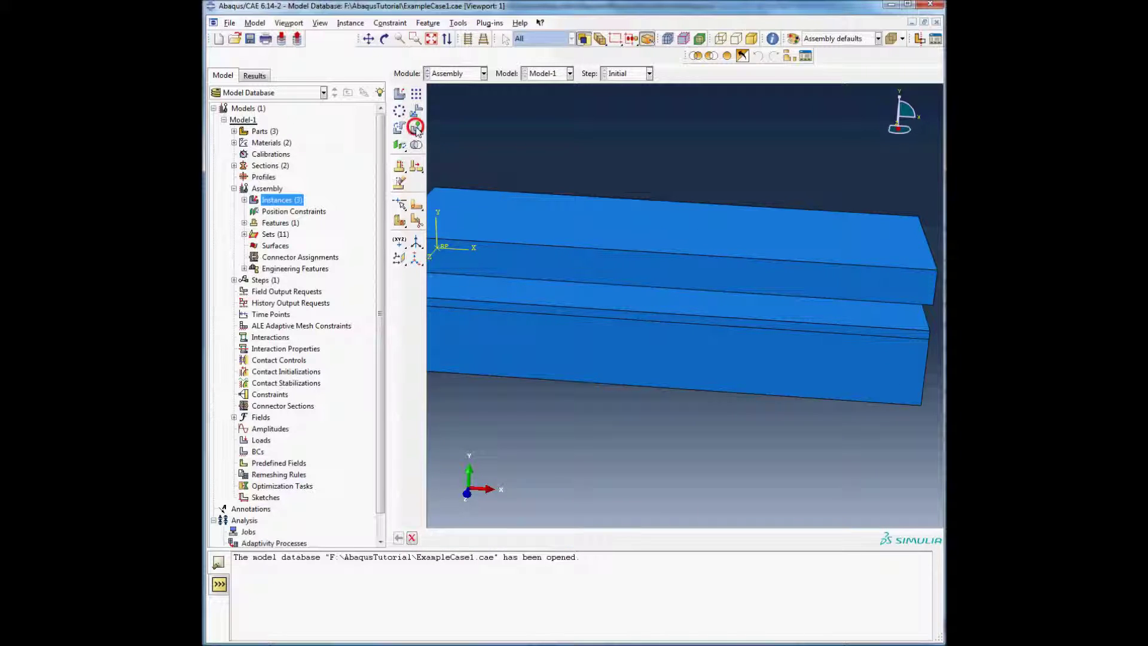
left_click_drag(744, 347, 745, 238, "ctrl+alt")
left_click(759, 246)
middle_click(752, 313)
left_click_drag(752, 314, 769, 354, "ctrl+alt")
left_click(789, 313)
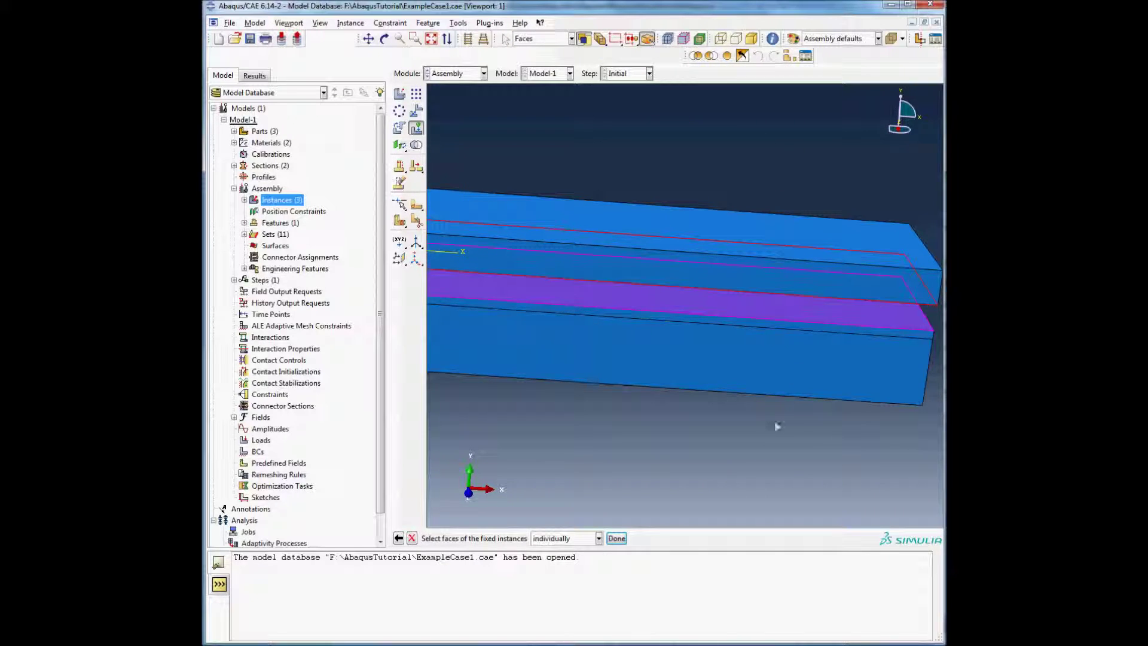
middle_click(778, 426)
left_click(938, 308)
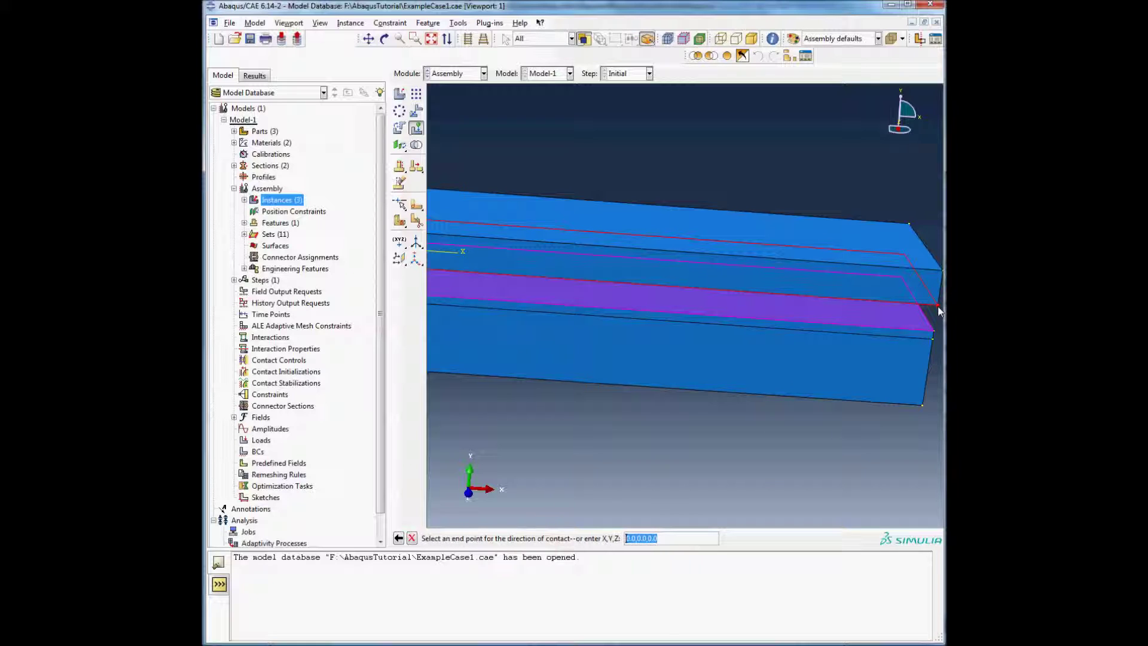
left_click(935, 334)
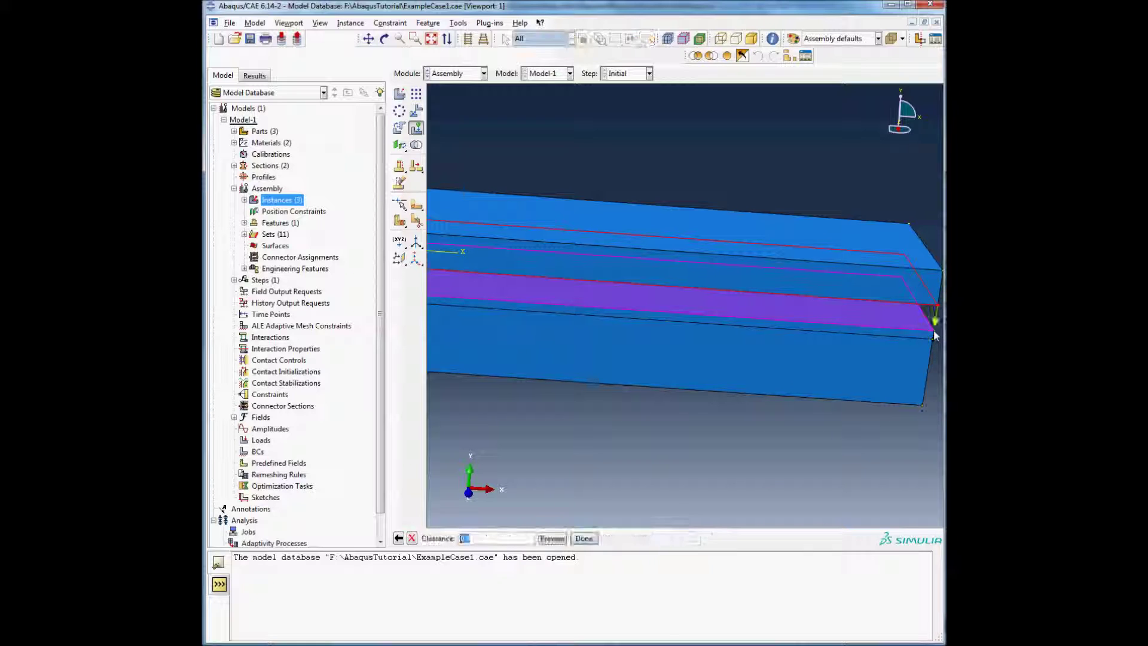
left_click(584, 538)
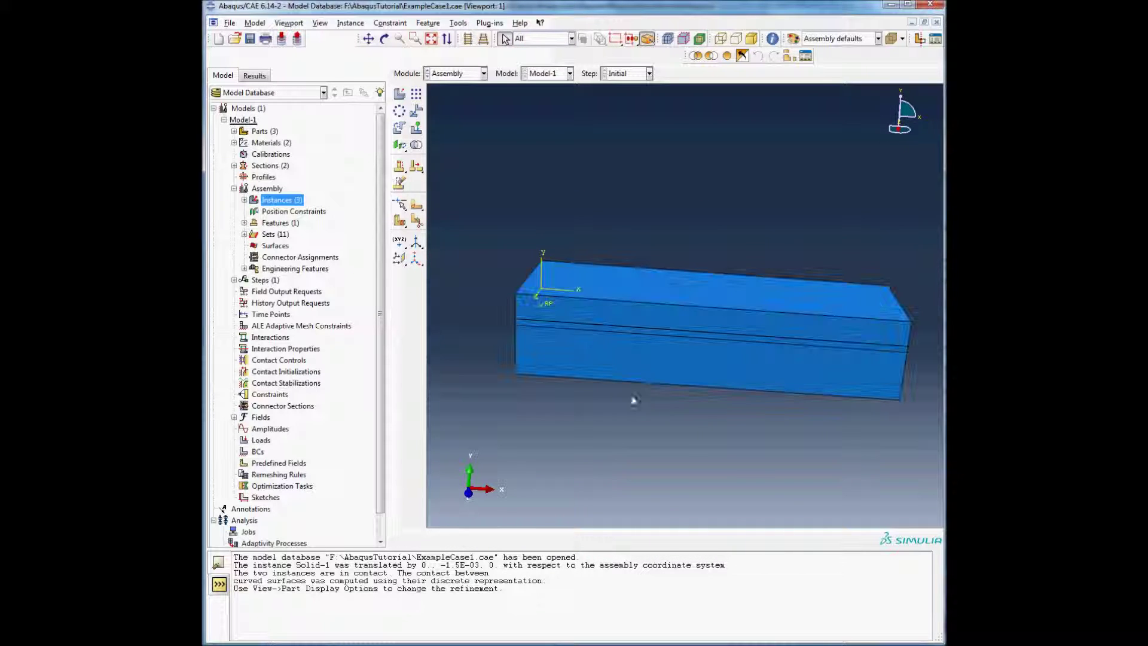
scroll(663, 488, "up", 3)
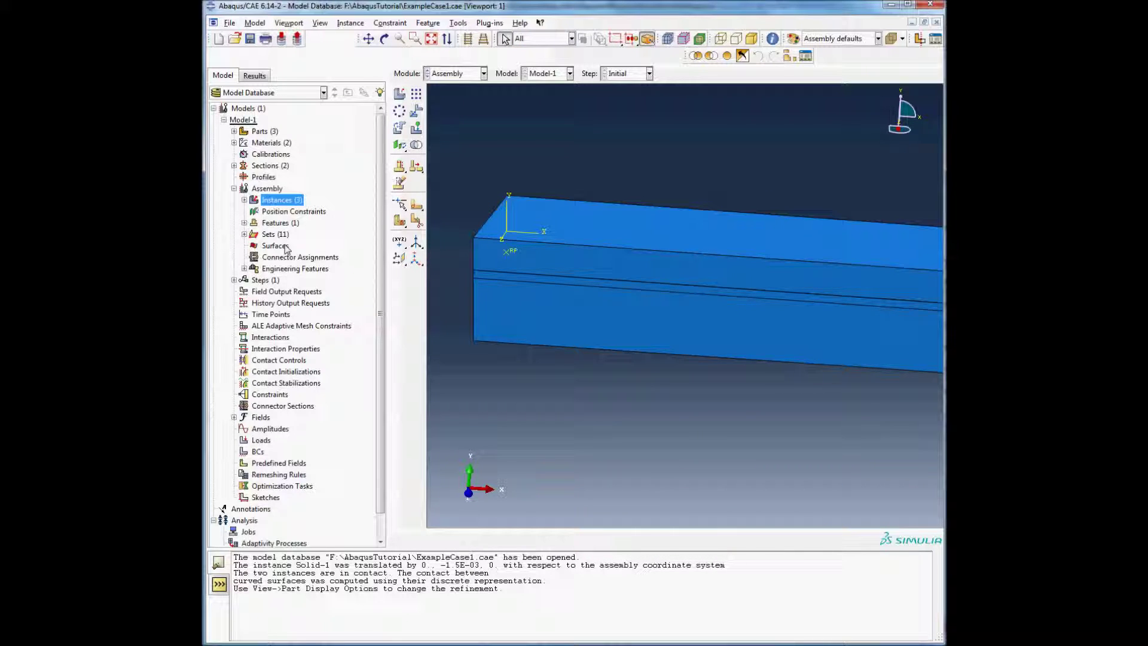
Create a Dynamic, Implicit step named Load after the Initial step.
left_click(234, 188)
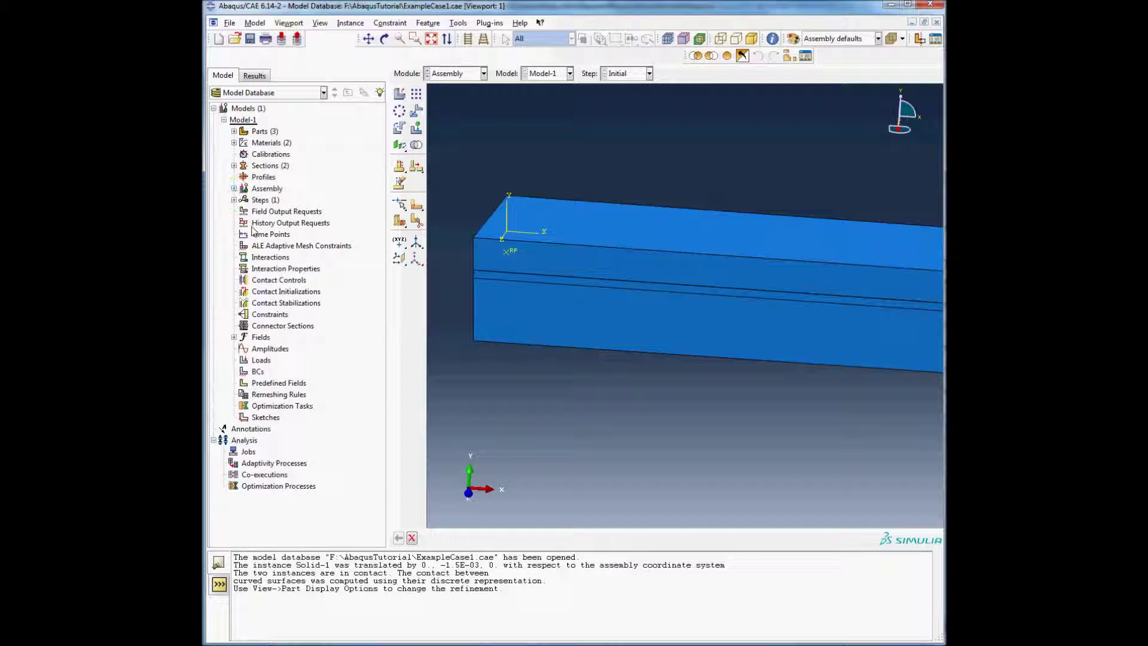
left_click(234, 199)
left_click(272, 201)
double_click(273, 201)
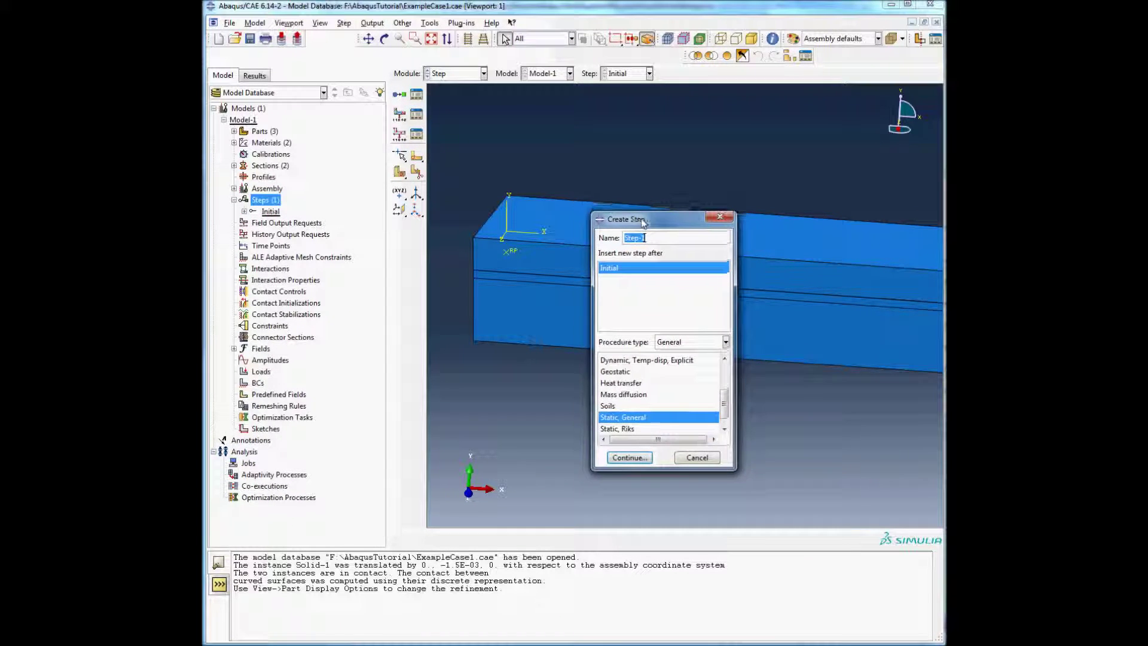
type("Load")
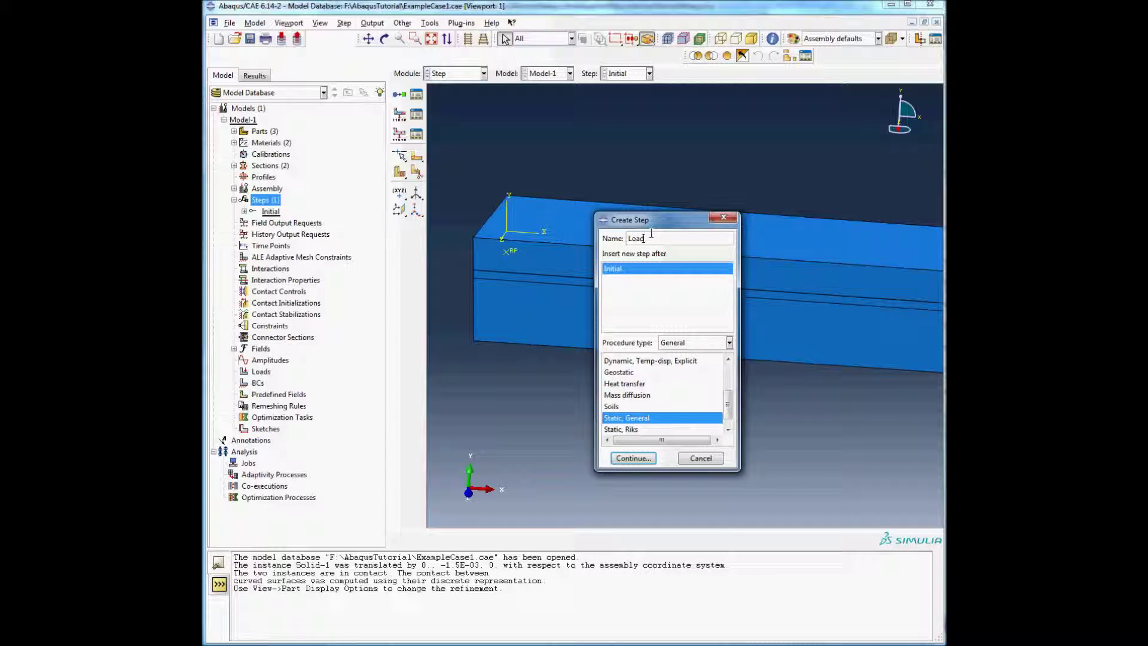
left_click_drag(730, 406, 730, 395)
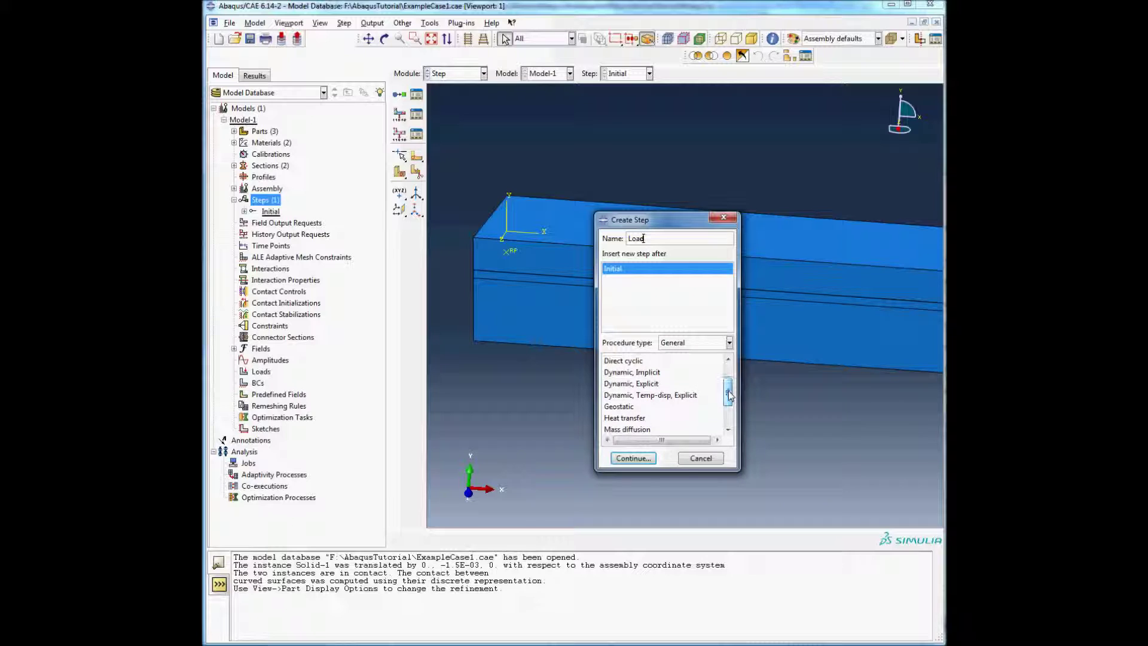
left_click(666, 373)
left_click(633, 458)
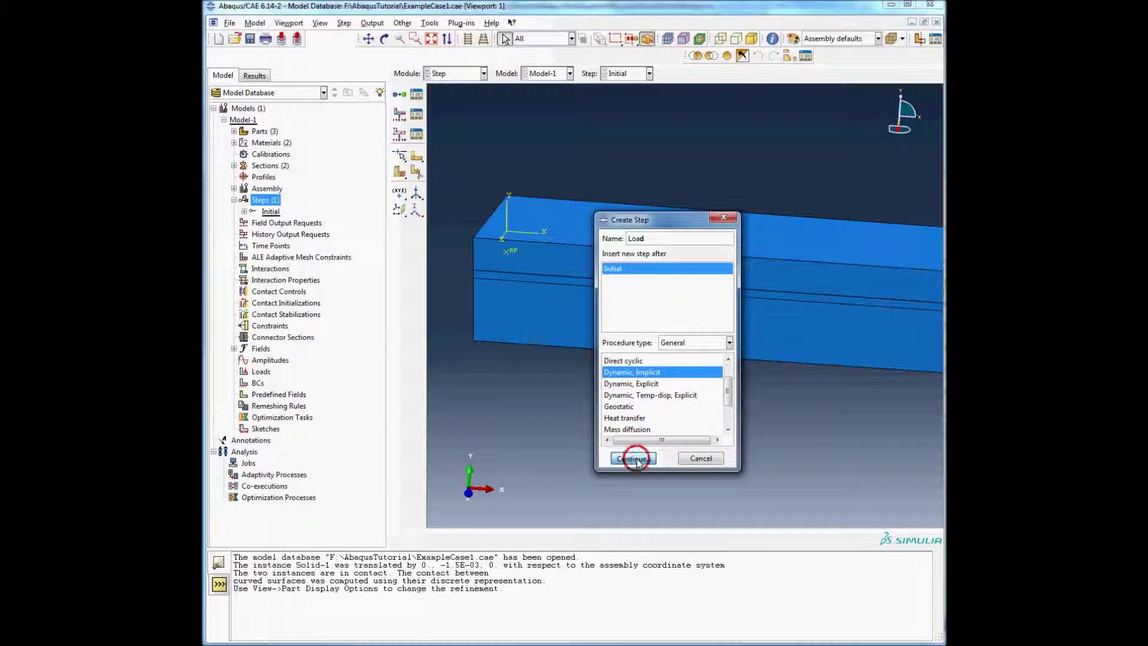
Set the Load step's maximum number of increments to 1000, initial increment to 0.0001 and minimum increment to 1E-007.
left_click(473, 99)
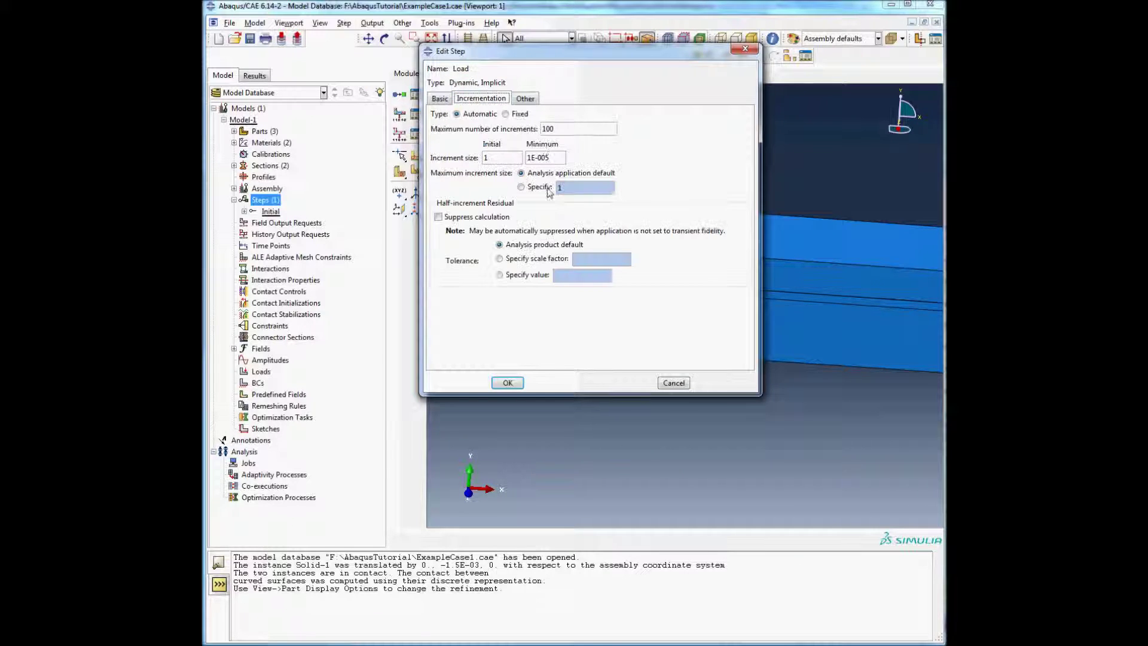
left_click(592, 129)
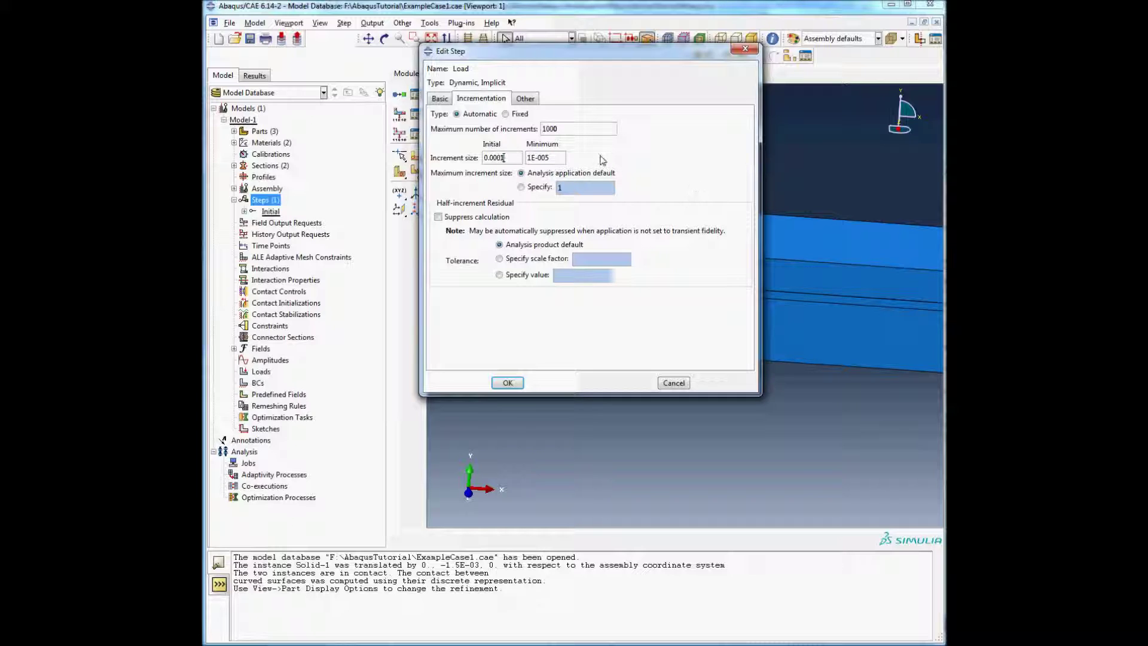
left_click_drag(547, 159, 551, 158)
Describe the Load step as Dynamic Analysis, turn Nlgeom on and accept the step settings.
left_click(440, 99)
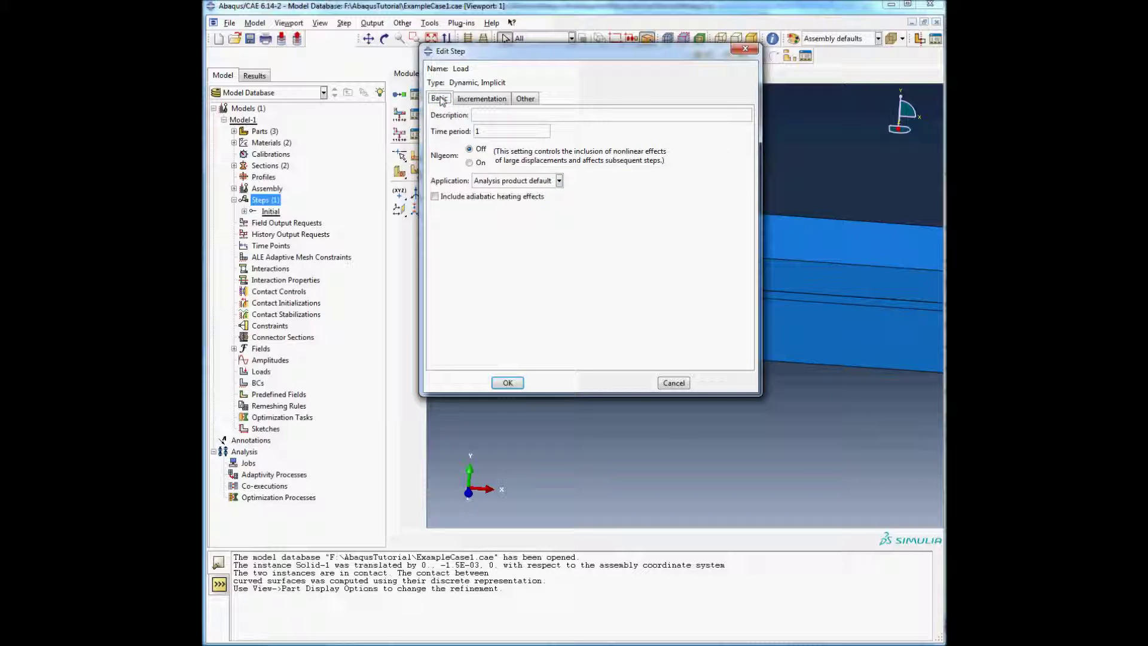
left_click(508, 117)
left_click(475, 163)
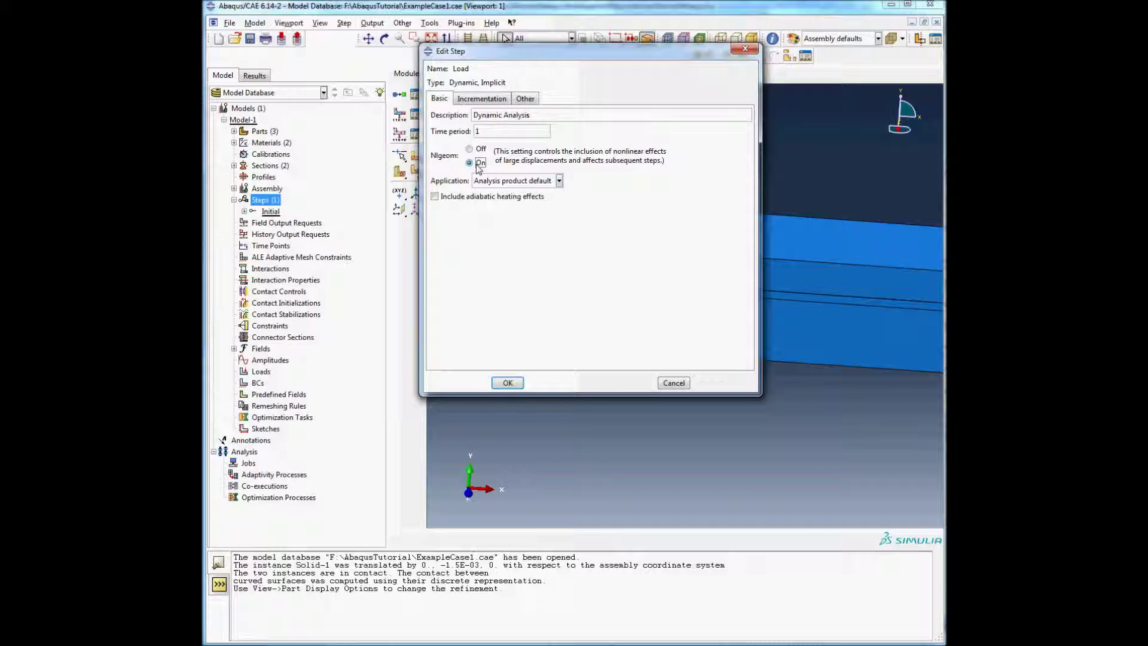
left_click(493, 101)
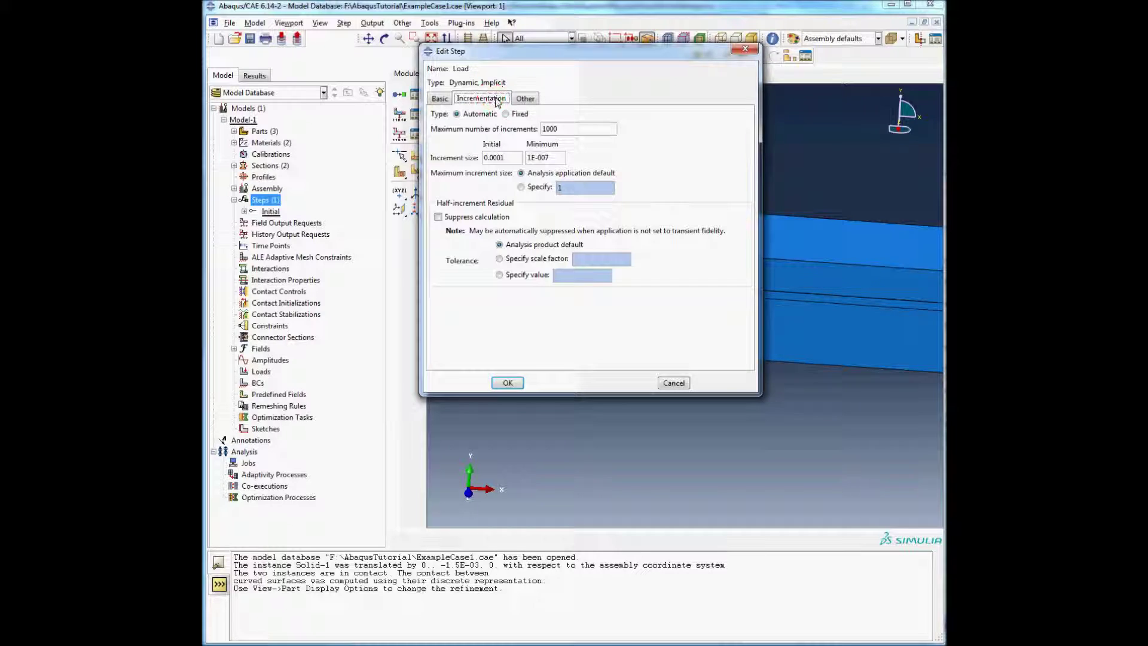
left_click(526, 99)
left_click(508, 383)
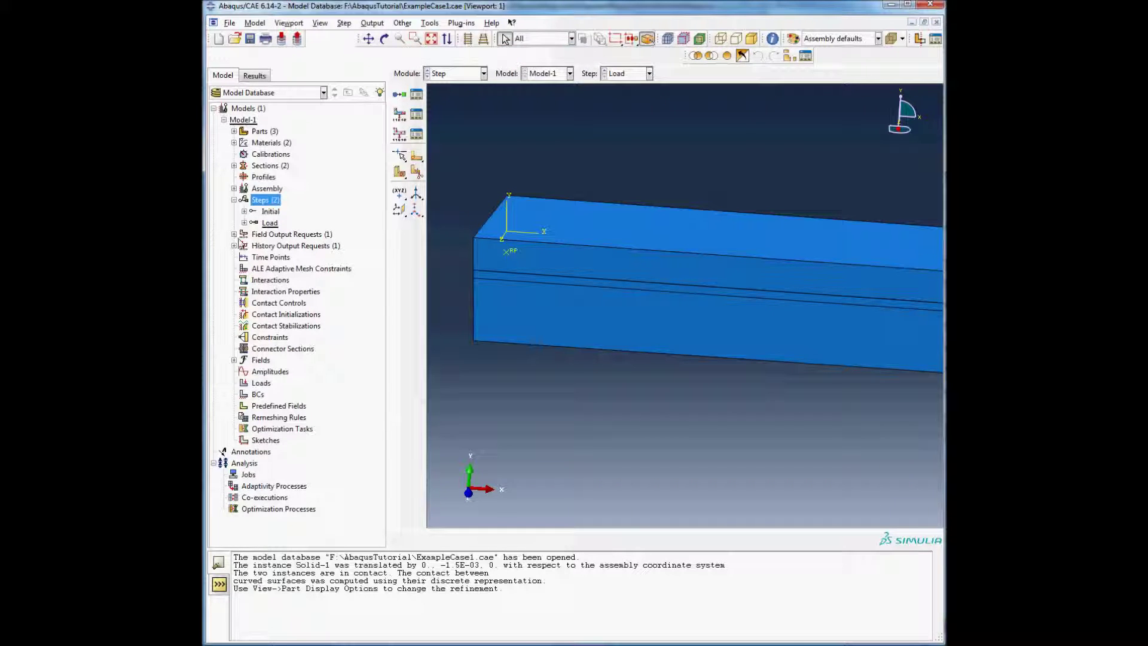
Edit field output request F-Output-1 for the Load step and set its output frequency to every 1 increment.
left_click(234, 234)
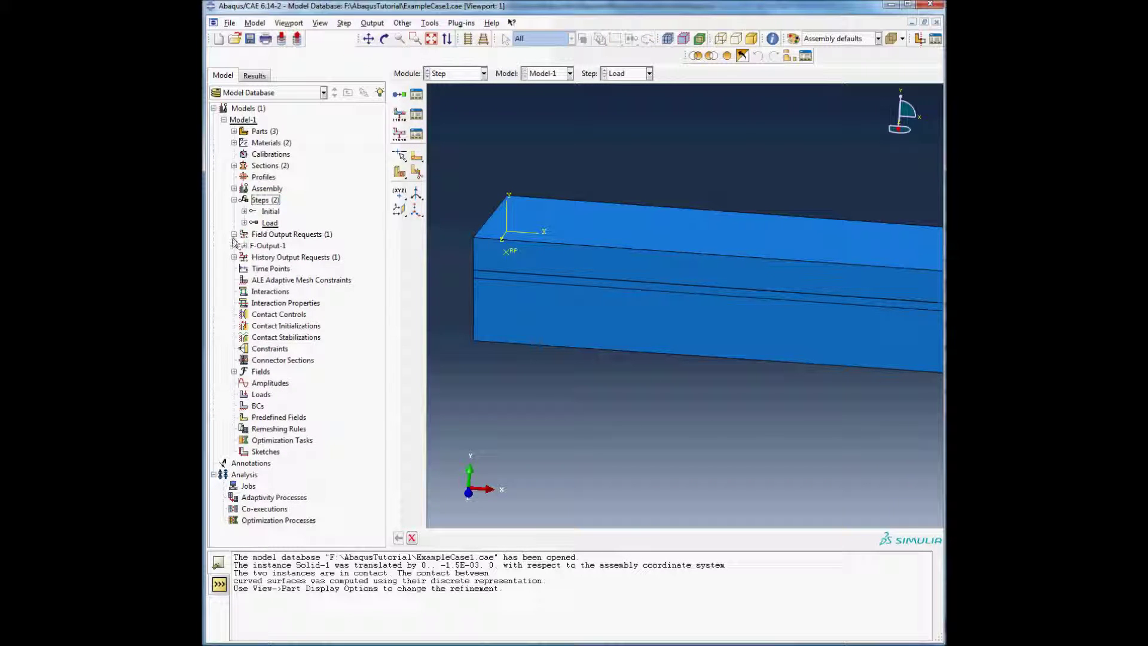
left_click(234, 234)
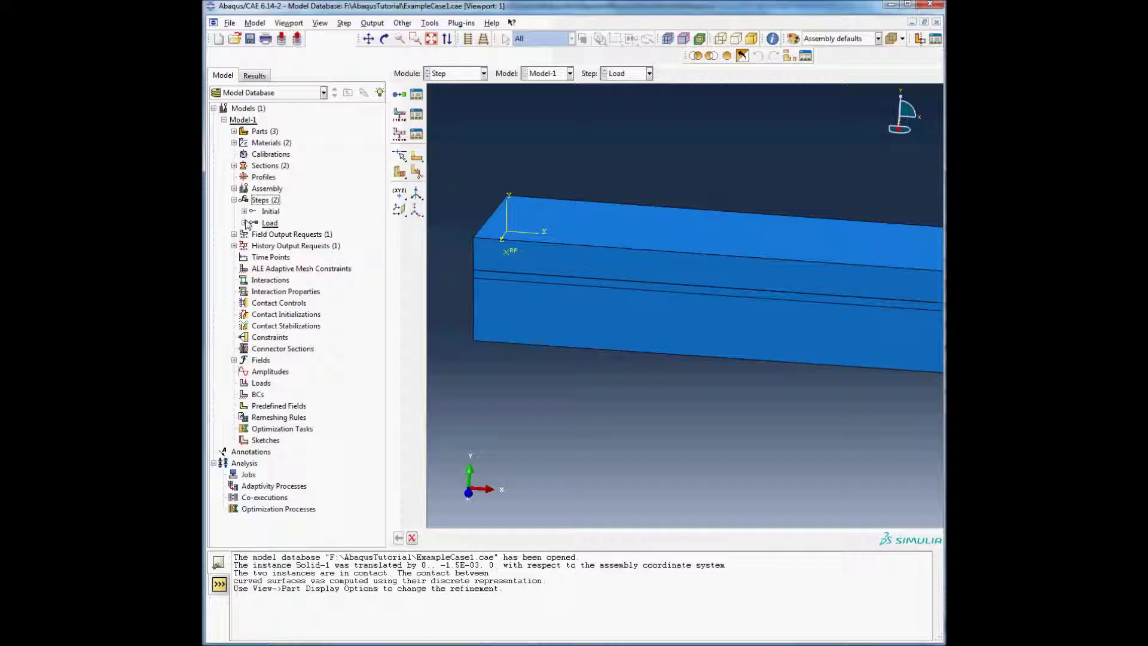
left_click(234, 234)
left_click(244, 246)
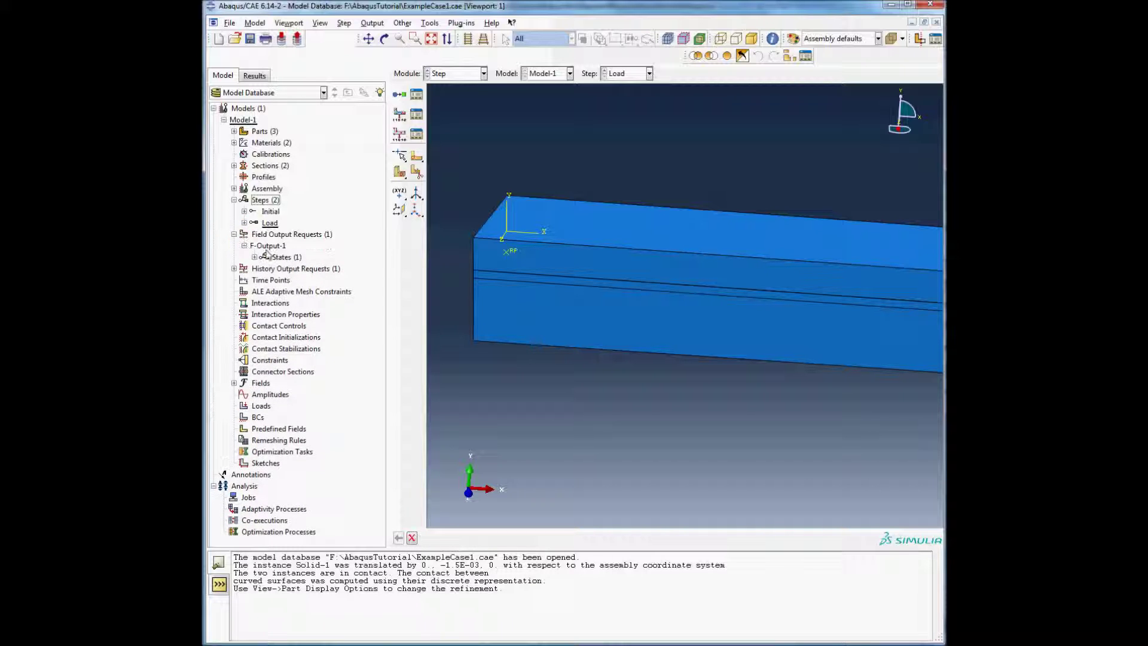
left_click(254, 257)
left_click(278, 270)
double_click(278, 269)
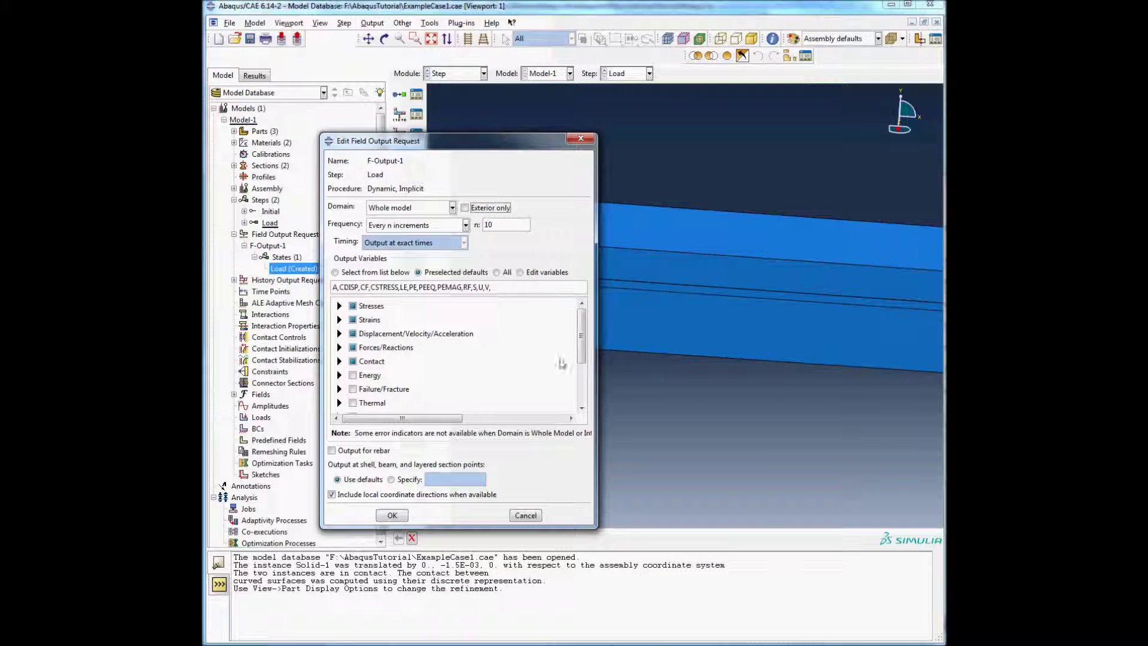
left_click_drag(582, 346, 579, 394)
left_click_drag(495, 225, 474, 233)
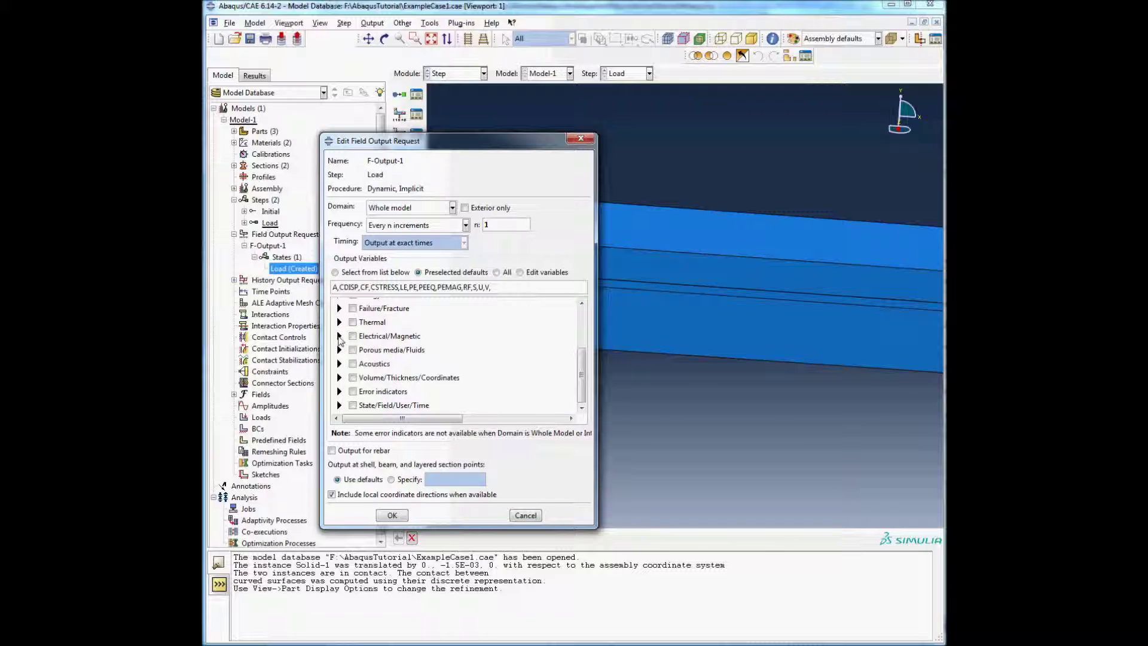
Add the EPOT electrical potential and RCHG reactive electrical nodal charge variables to the field output request and accept it.
left_click(339, 336)
scroll(406, 392, "down", 3)
left_click(366, 311)
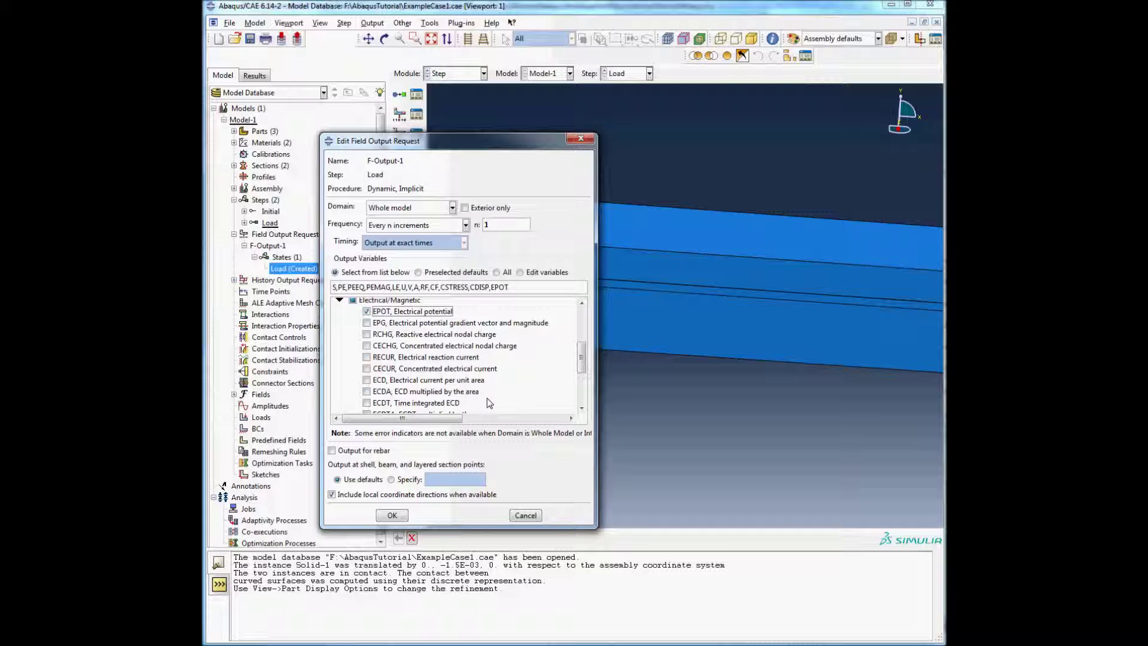
left_click(366, 333)
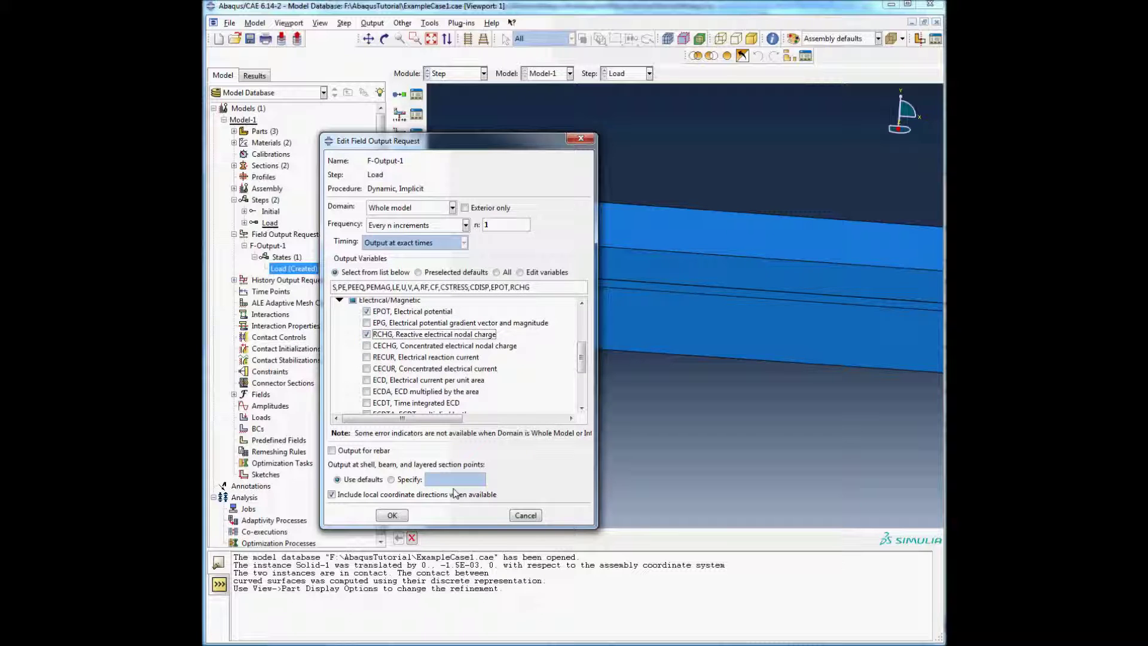
left_click(393, 515)
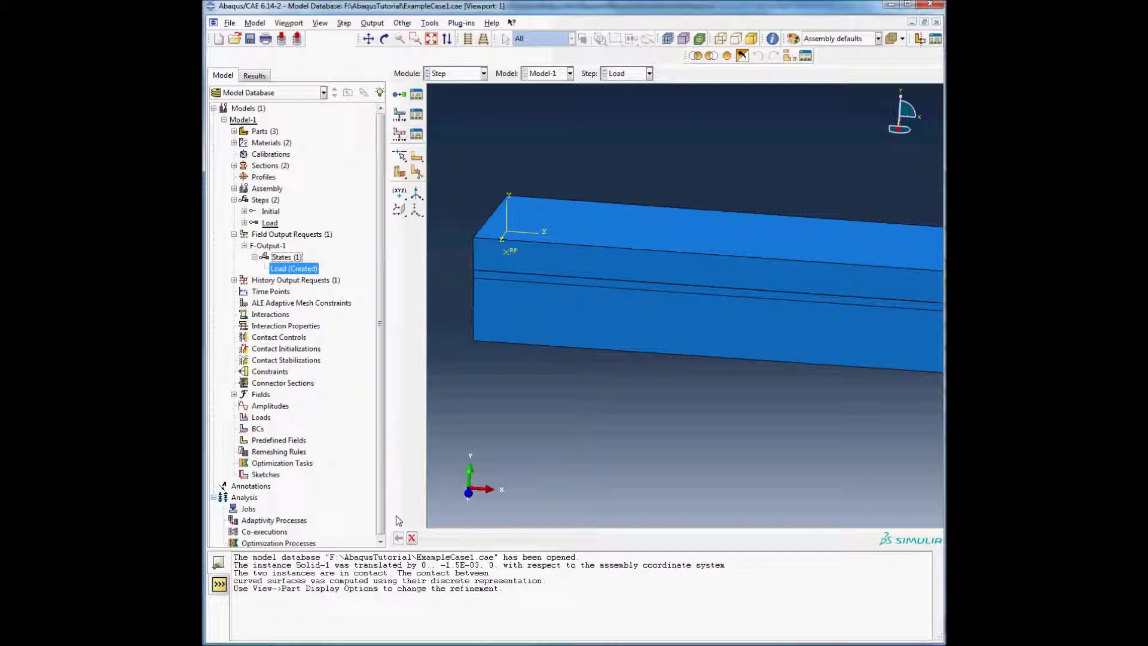
Start a Tie constraint named TieElasticGap.
left_click(281, 292)
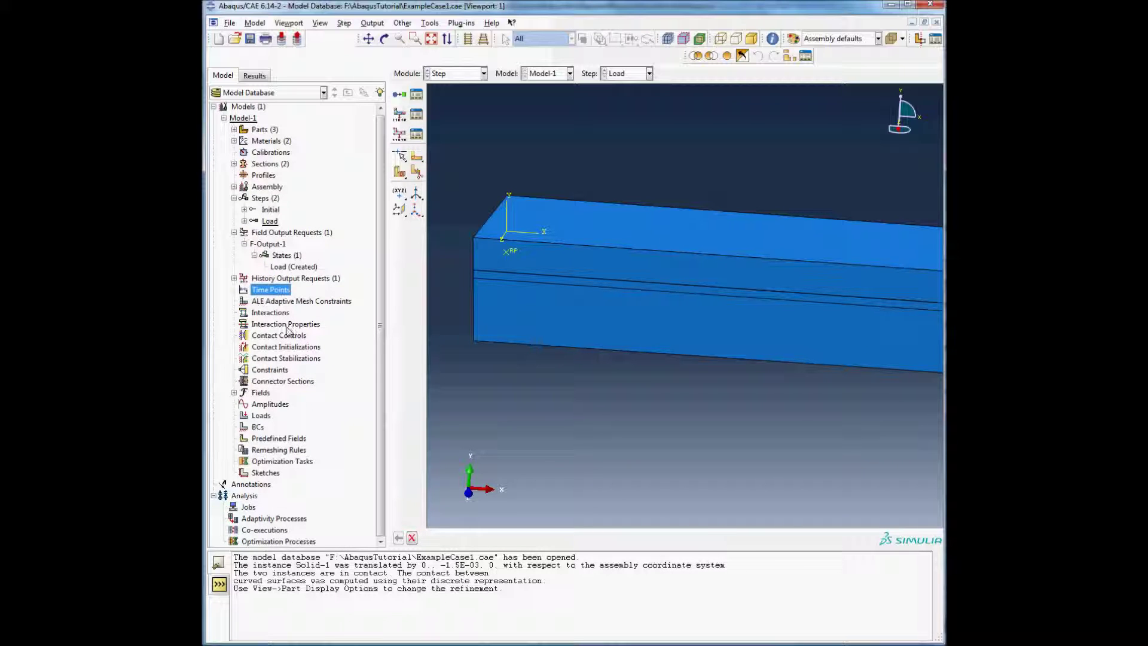
left_click(272, 371)
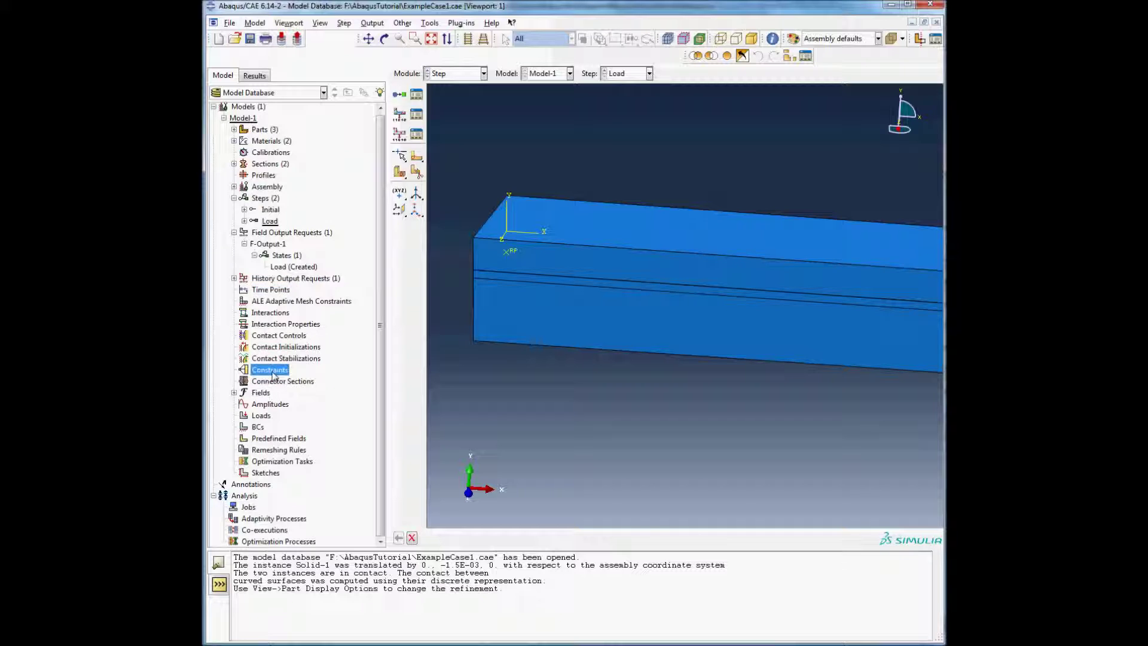
double_click(272, 370)
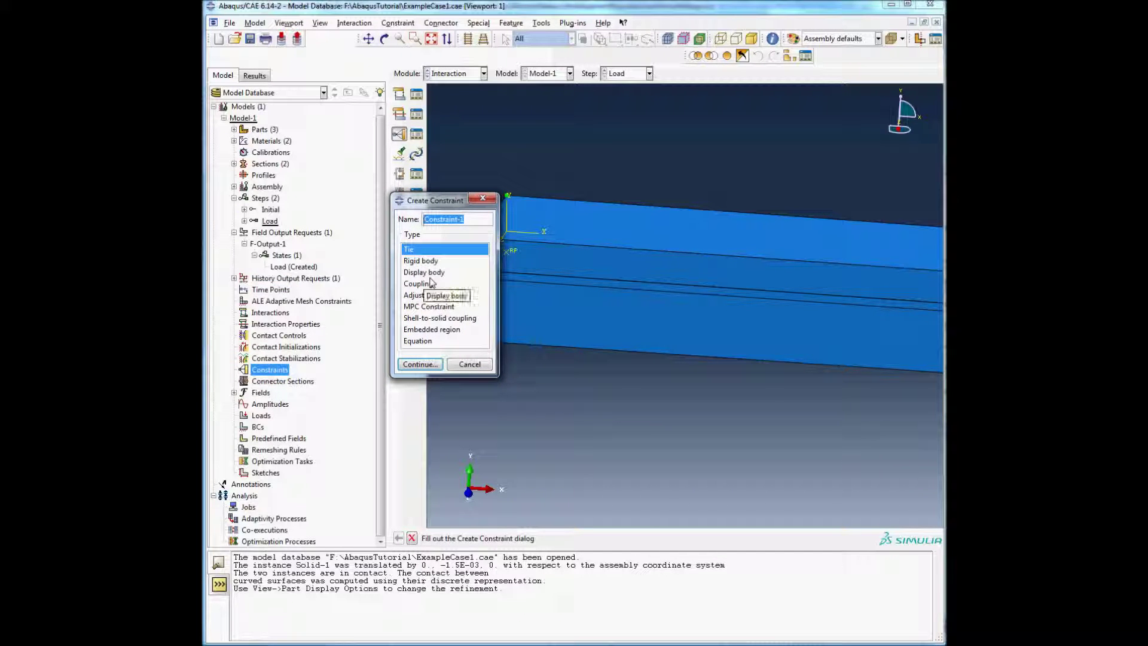
type("TieElasticGap")
left_click(419, 364)
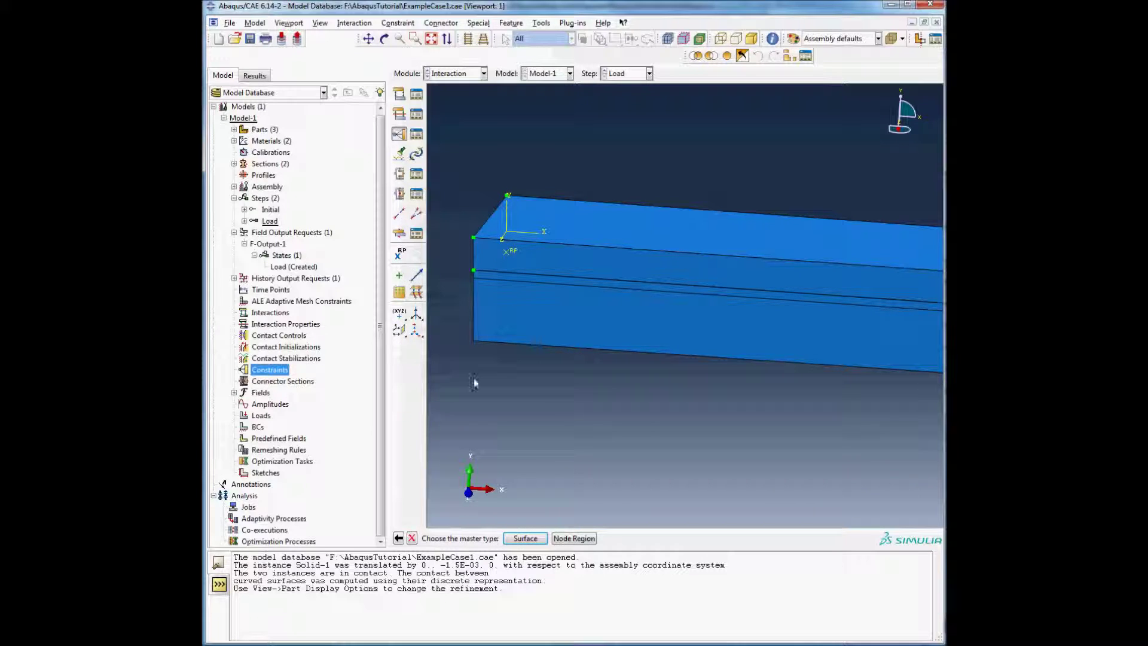
Use the Elastic-1.ElasticTop set as the master node region of the tie constraint.
left_click(575, 539)
left_click(852, 540)
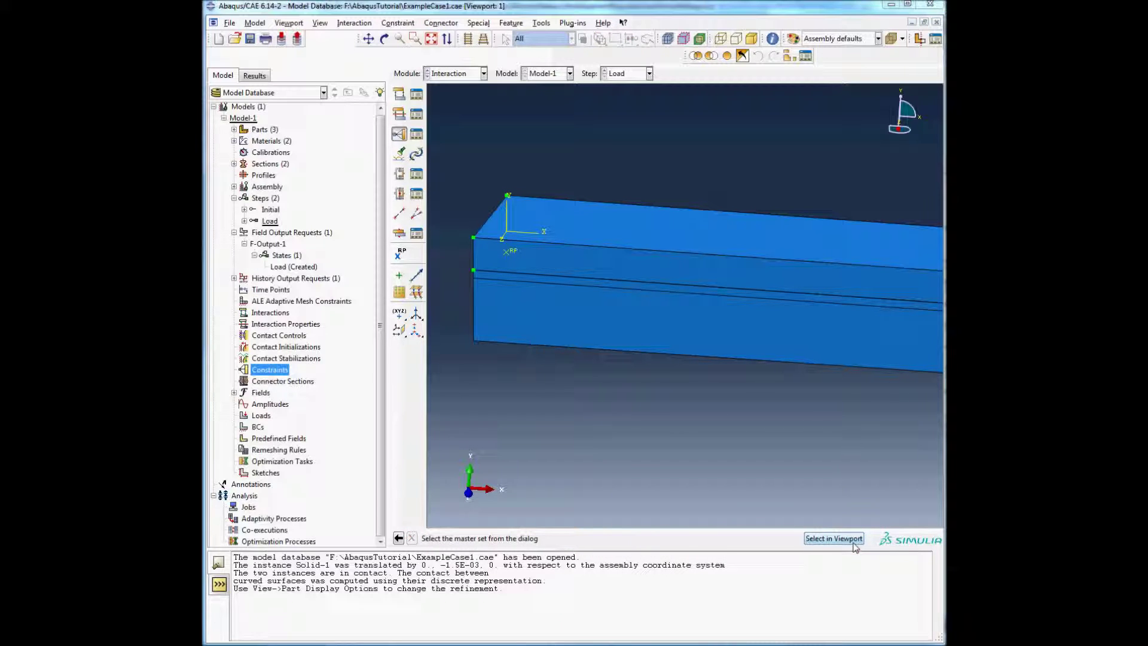
left_click_drag(592, 194, 567, 165)
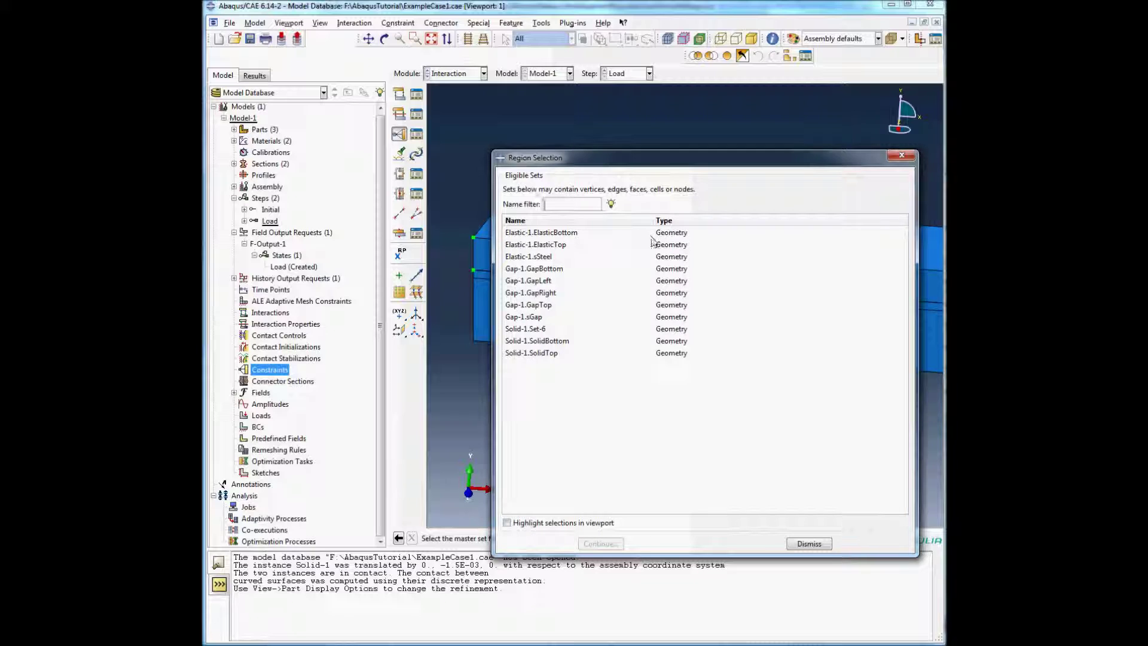
left_click(551, 246)
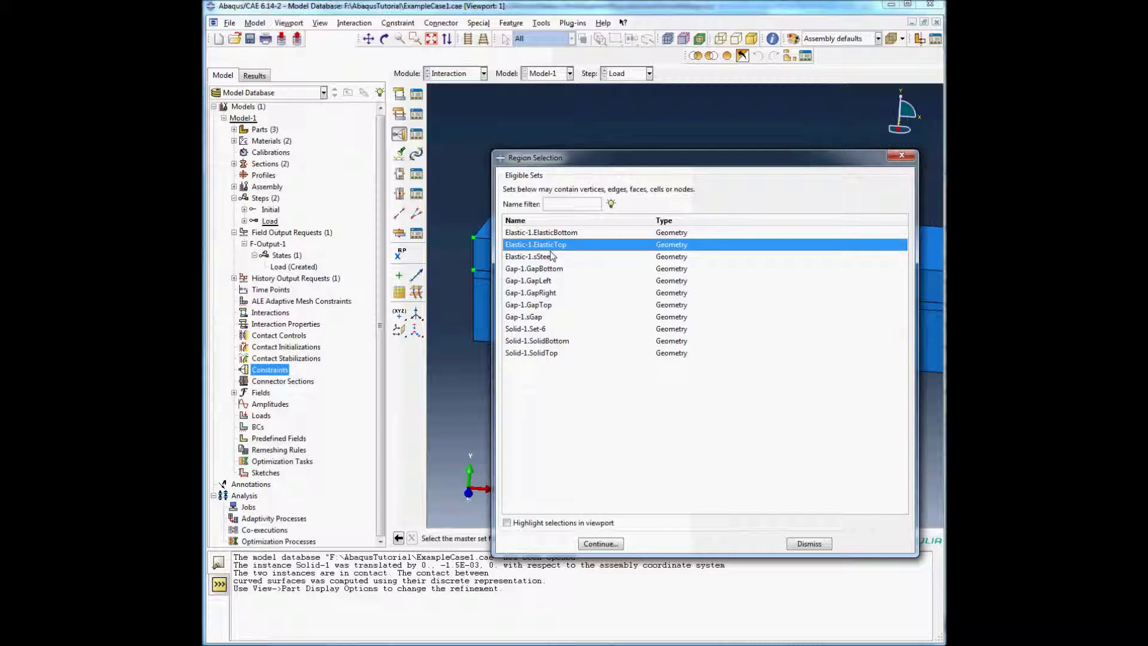
left_click(600, 544)
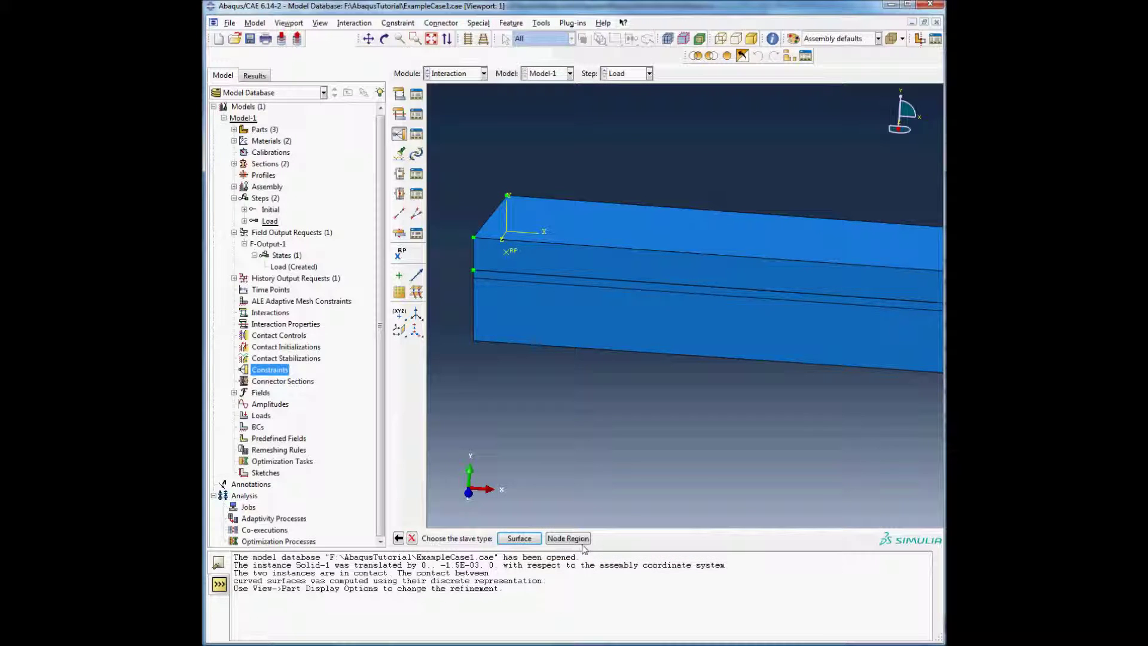
Use Gap-1.GapBottom as the slave node region and finish TieElasticGap with slave surface initial position adjustment turned off.
left_click(568, 539)
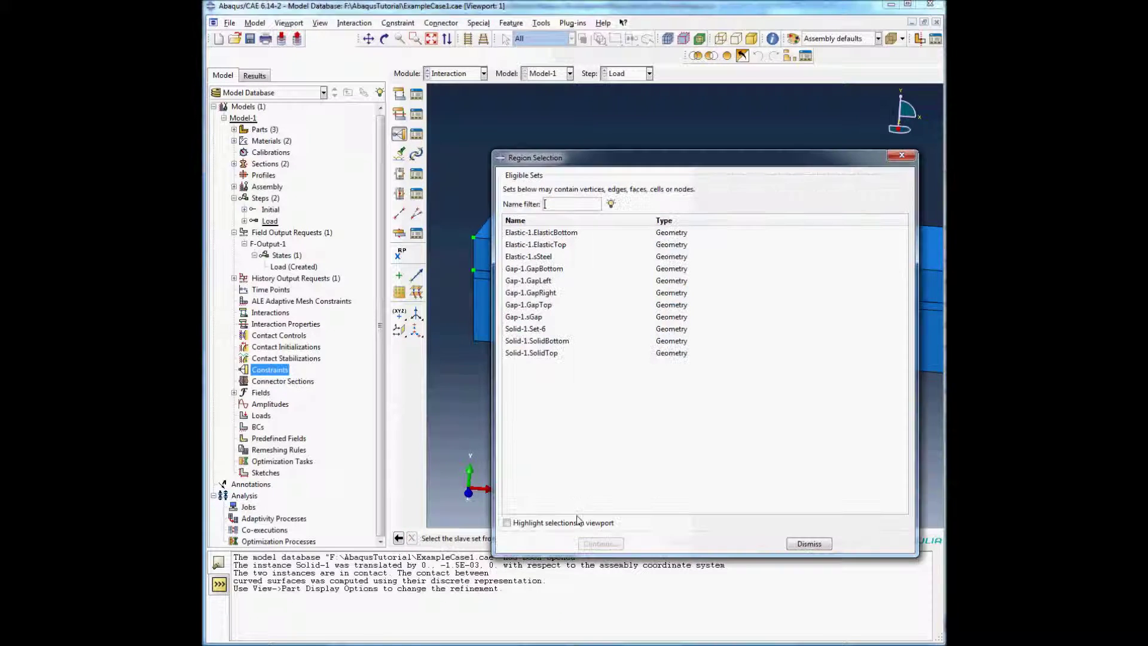
left_click(560, 270)
left_click(600, 545)
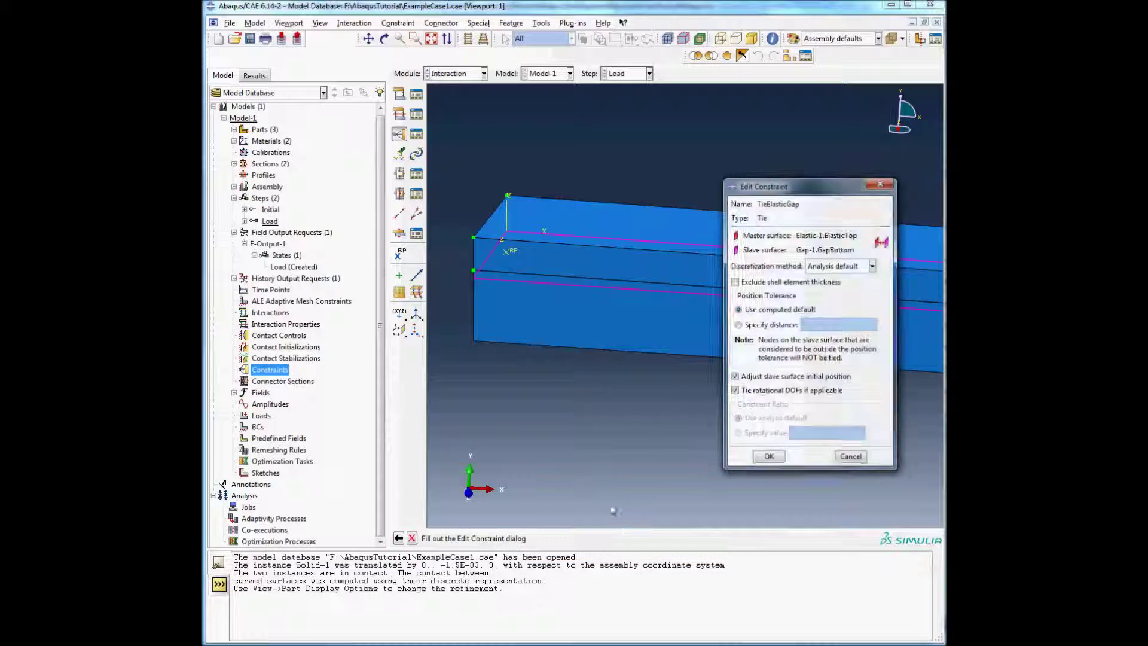
left_click(735, 376)
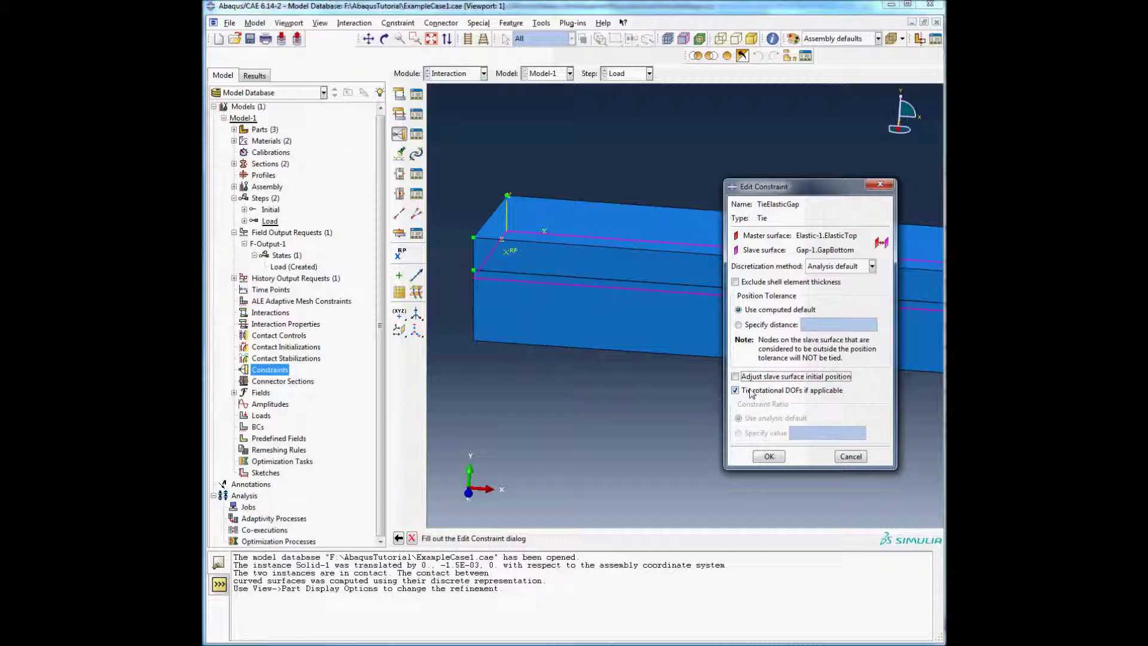
left_click(768, 456)
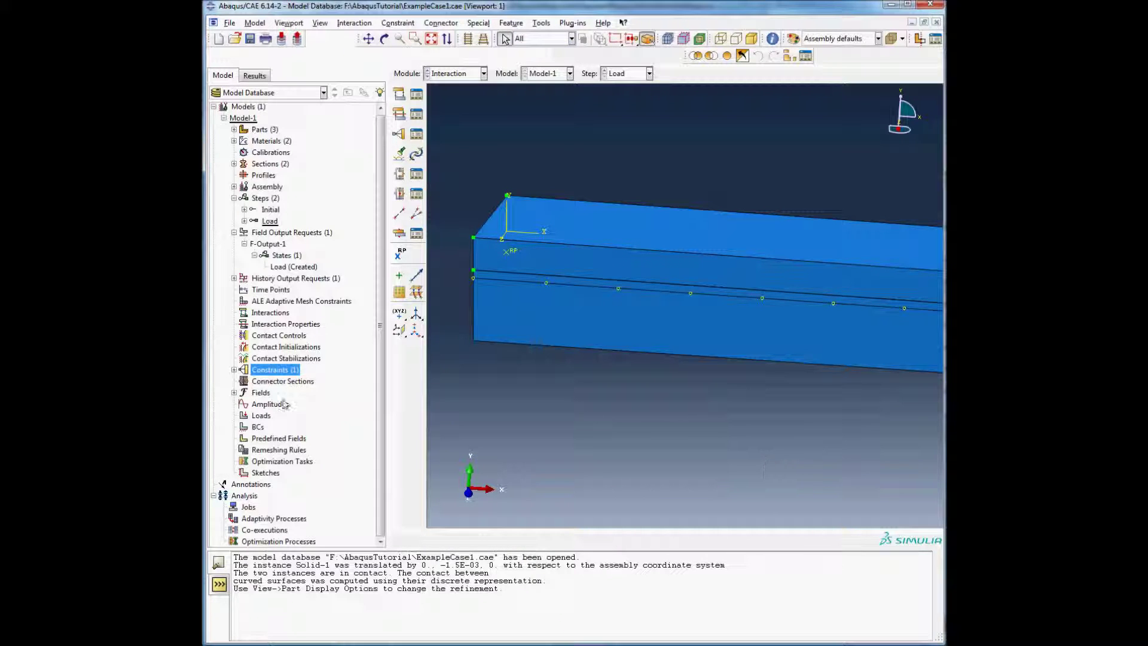
Start a tie constraint named TieRigidGap with the Solid-1.SolidBottom set as the master node region.
left_click(260, 371)
left_click(261, 371)
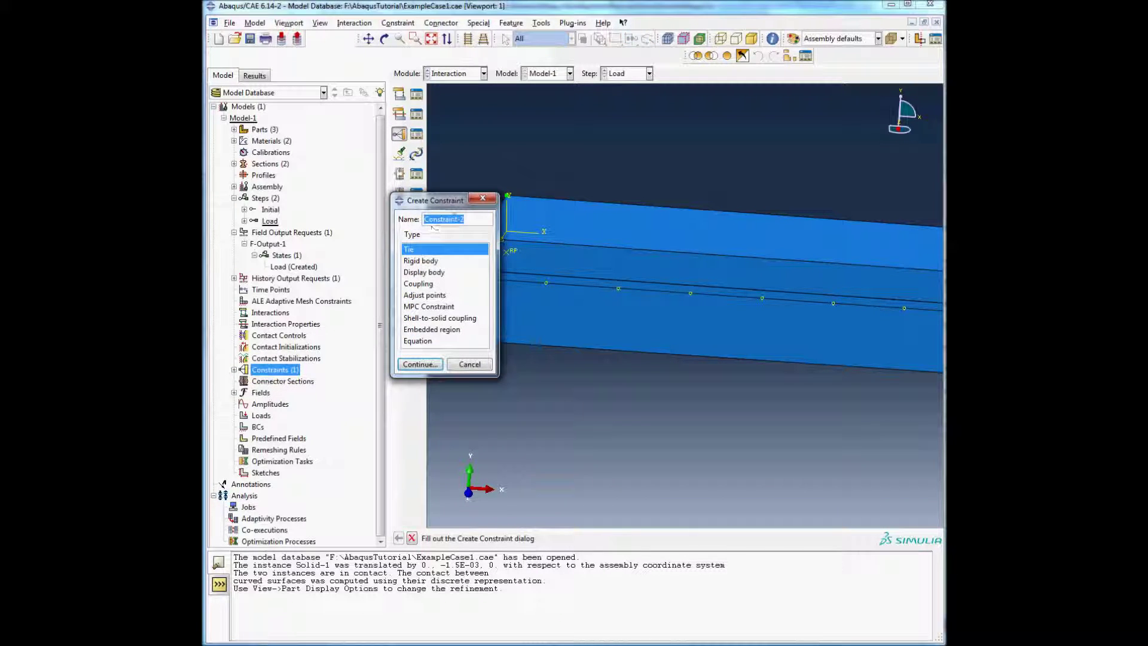
type("TieRigidGap")
left_click(420, 364)
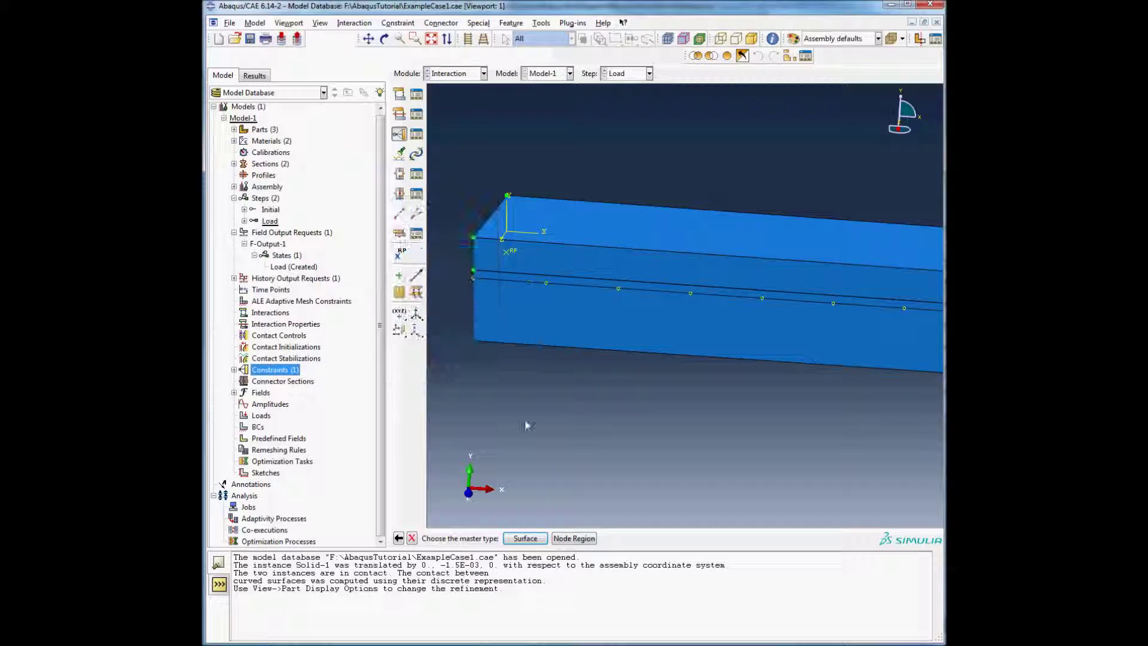
left_click(574, 539)
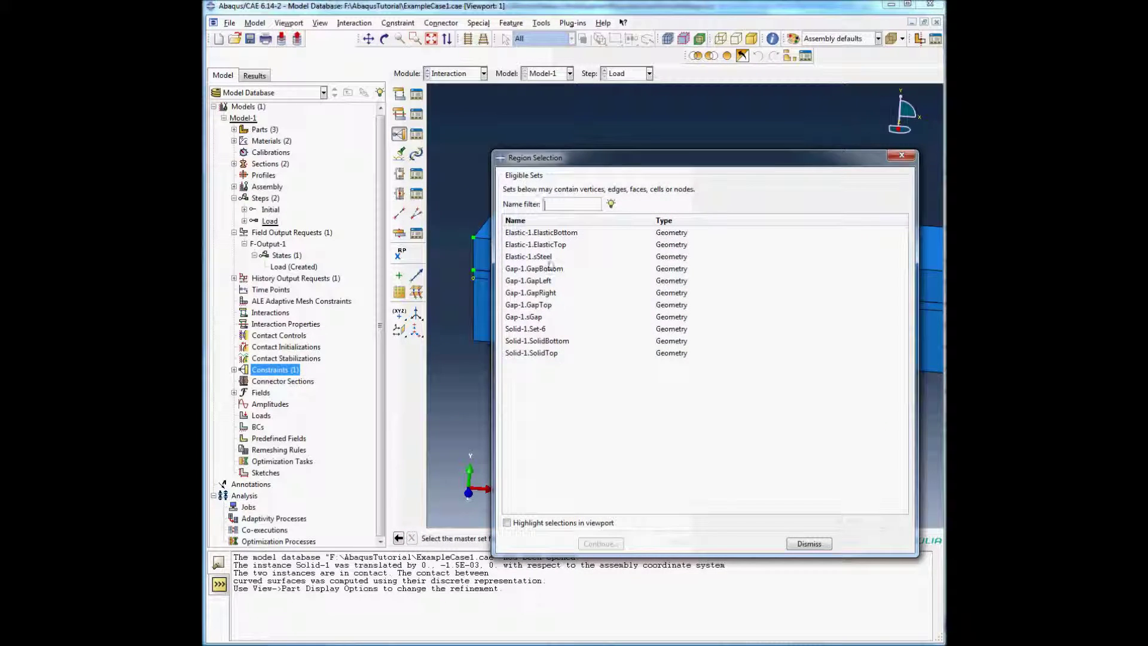
left_click(559, 343)
left_click(599, 544)
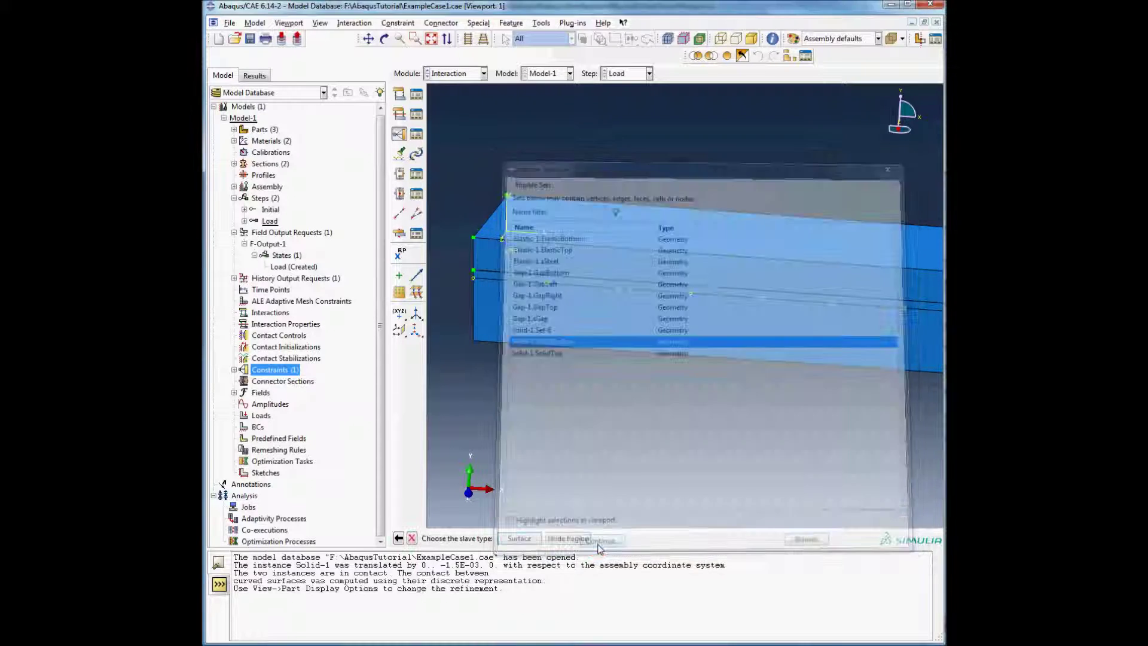
Use Gap-1.GapTop as the slave node region and finish TieRigidGap with slave surface initial position adjustment turned off.
left_click(565, 540)
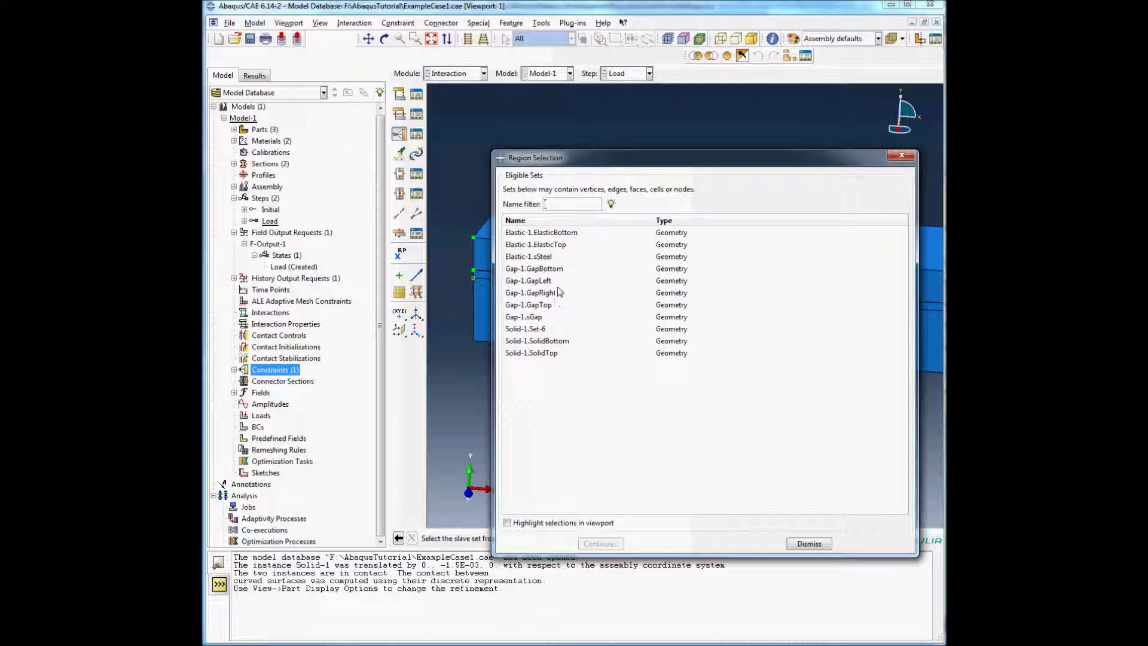
left_click(547, 305)
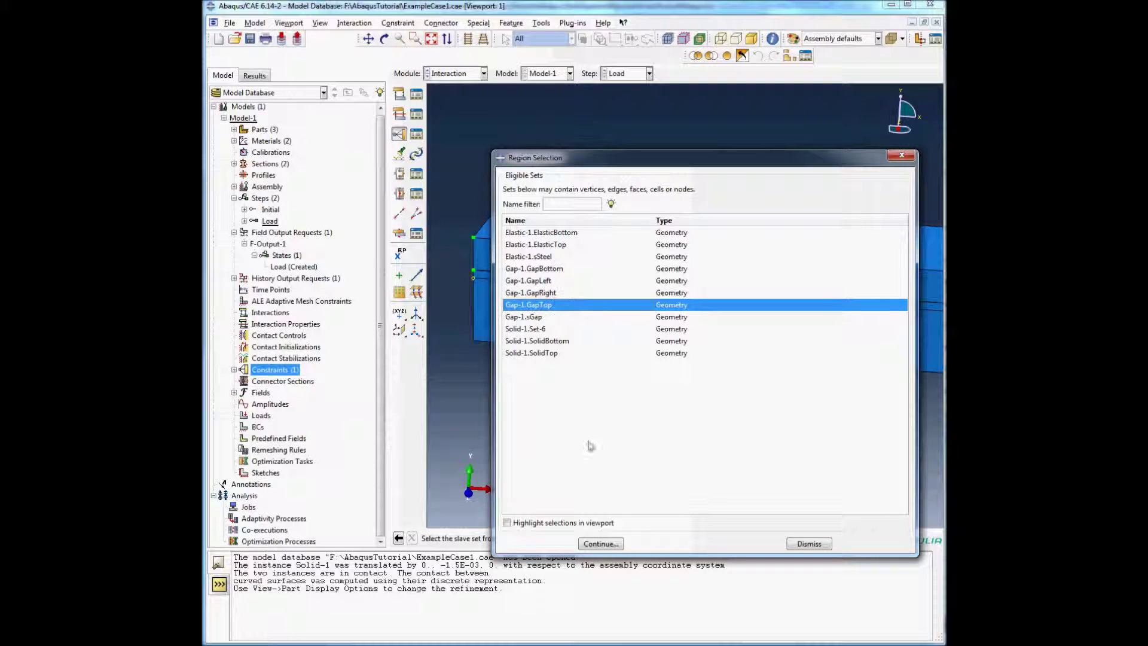
left_click(600, 544)
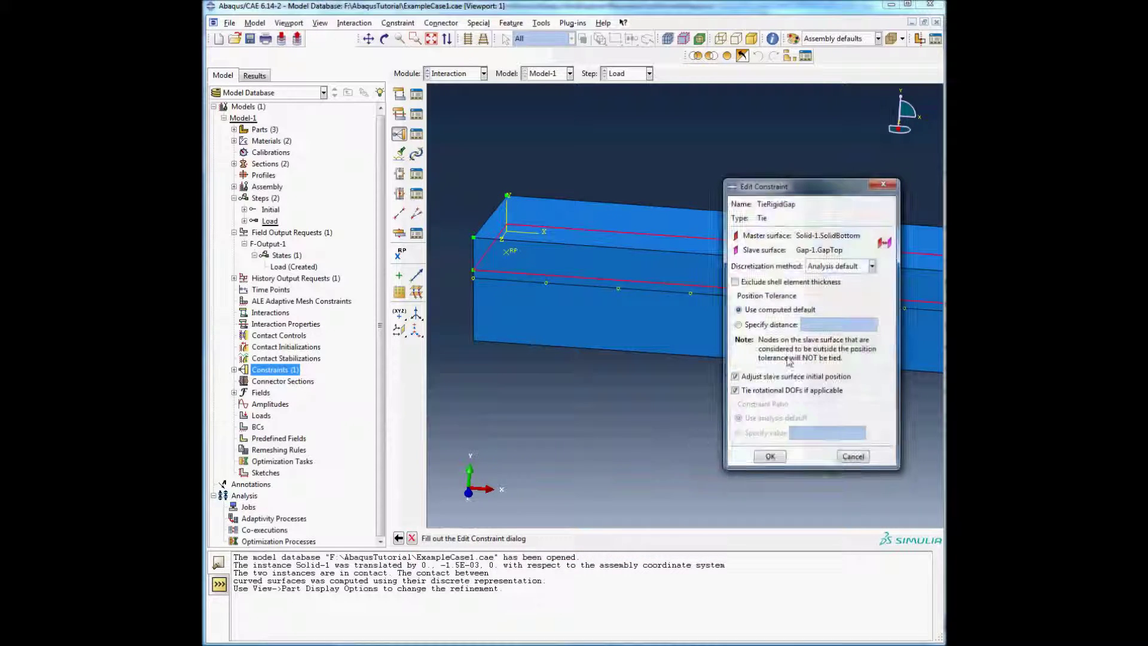
left_click(735, 377)
left_click(770, 456)
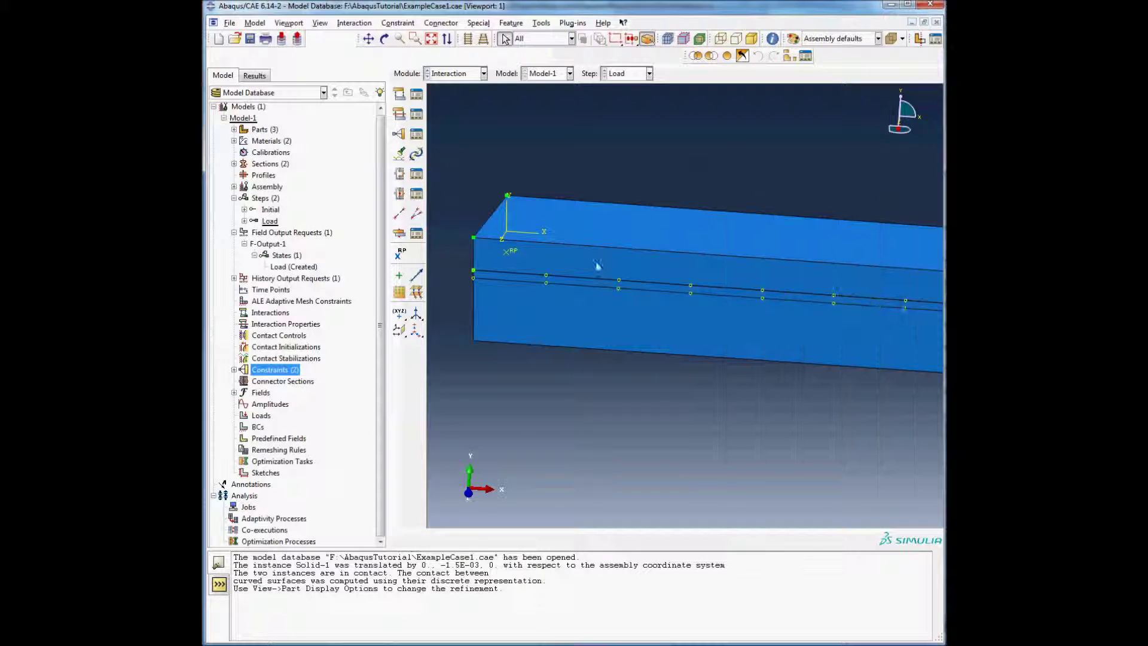
scroll(532, 275, "down", 3)
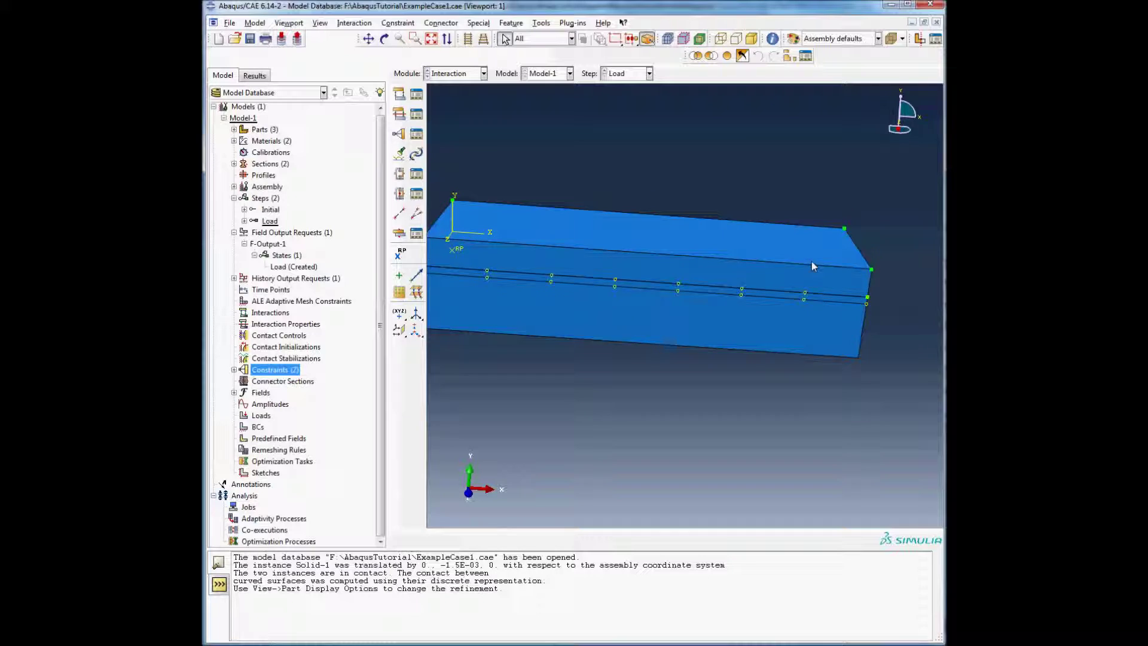
scroll(515, 264, "up", 2)
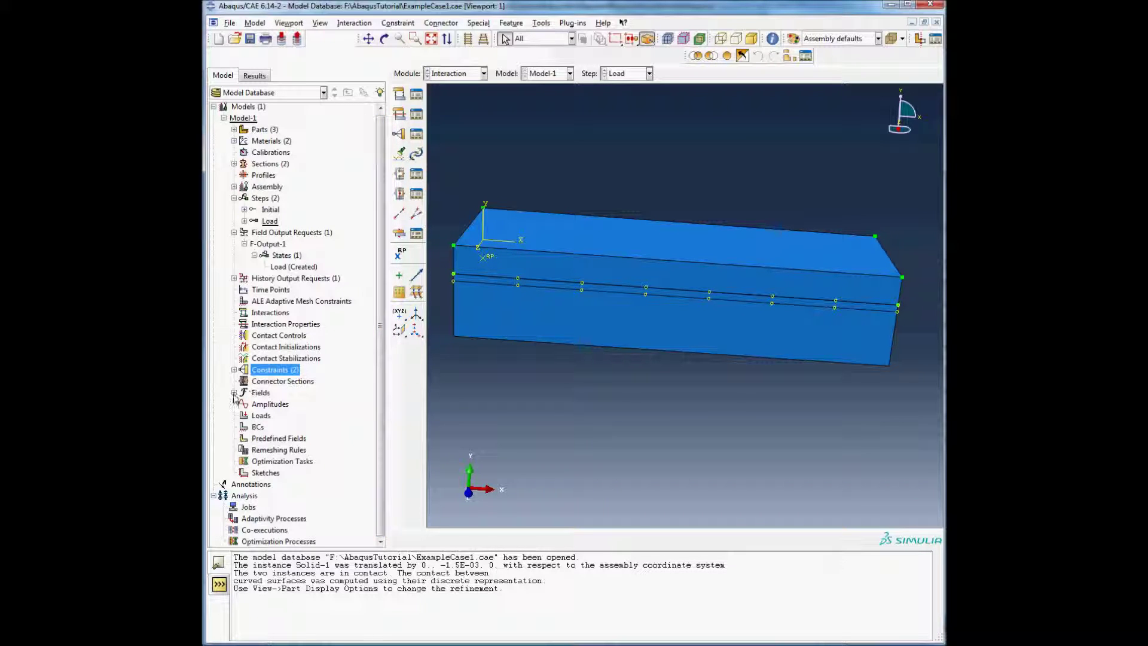
double_click(252, 427)
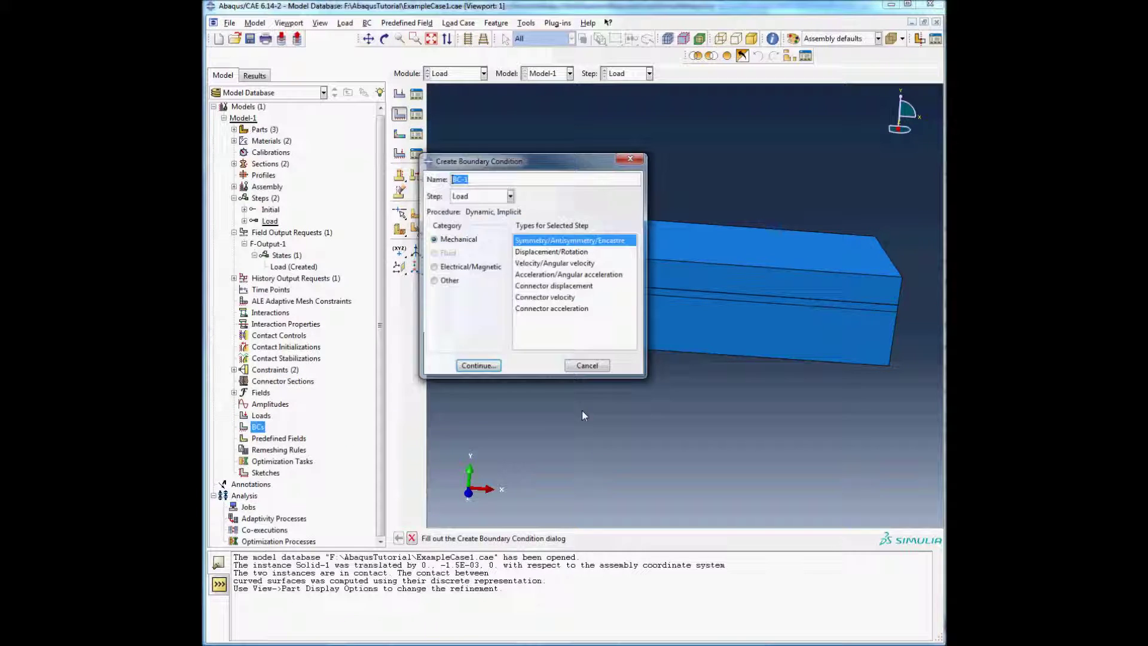
left_click(510, 196)
left_click(504, 203)
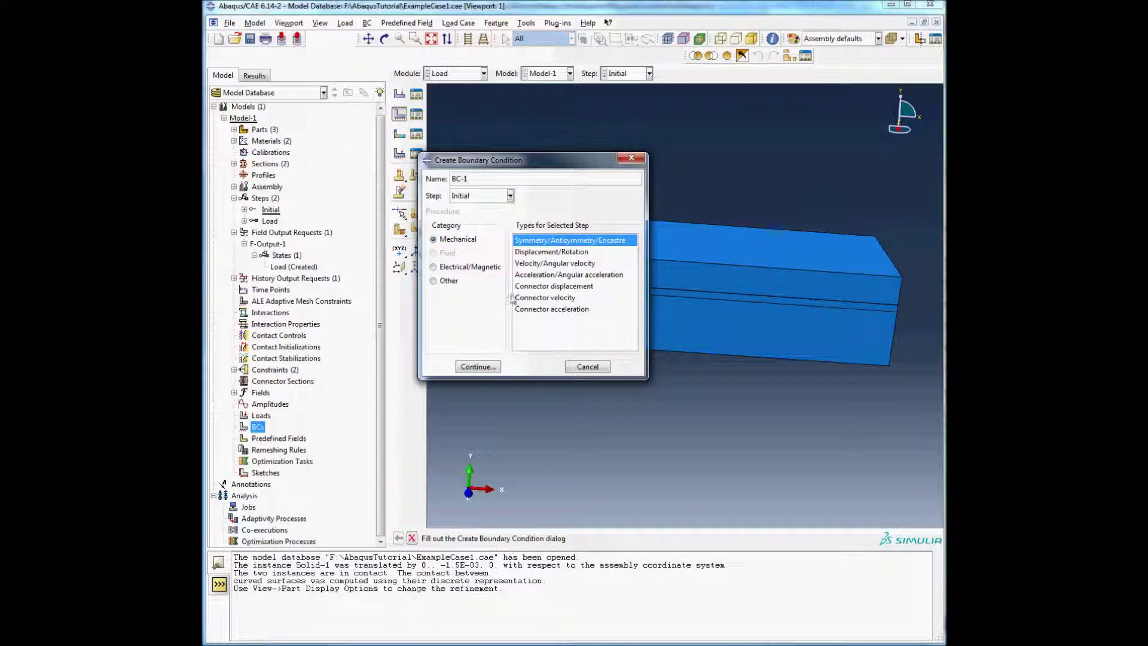
left_click_drag(502, 177, 422, 174)
key("BackSpace")
left_click(478, 366)
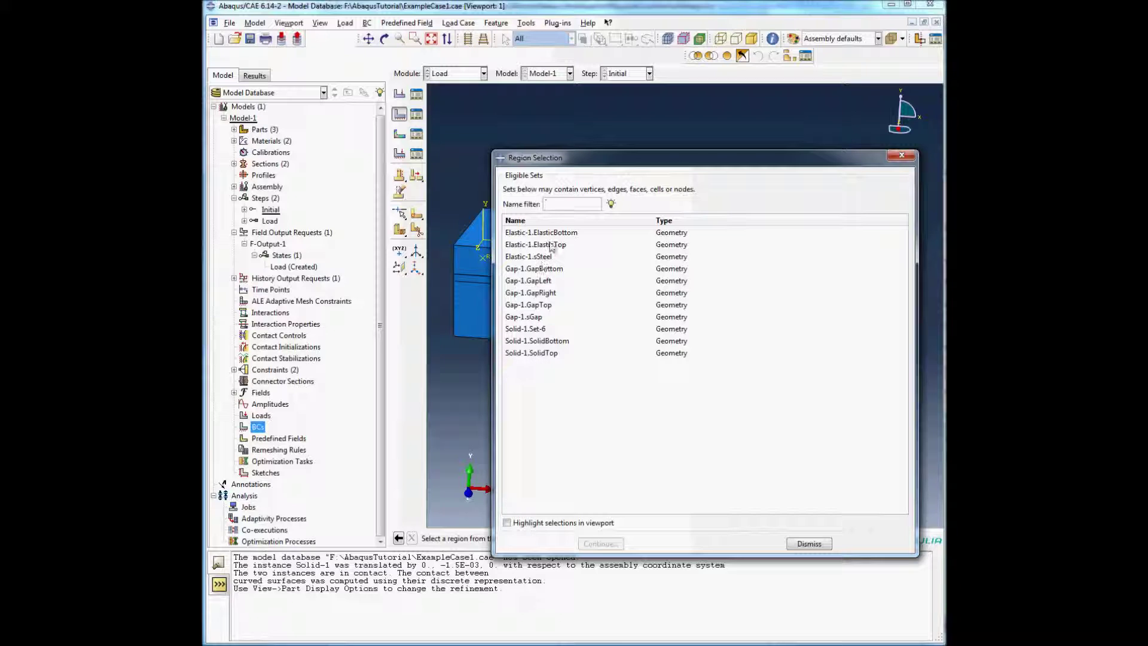
left_click(550, 233)
left_click(601, 544)
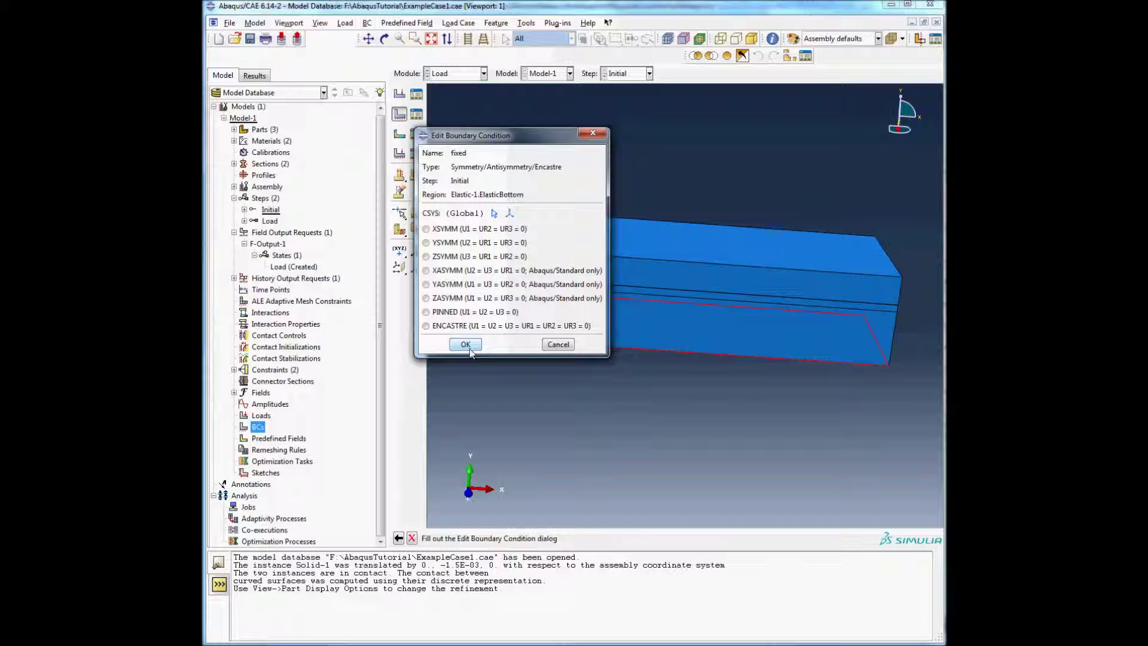
left_click(550, 346)
Start a Displacement/Rotation boundary condition named fixed in the Initial step on the Elastic-1.ElasticBottom set.
double_click(257, 427)
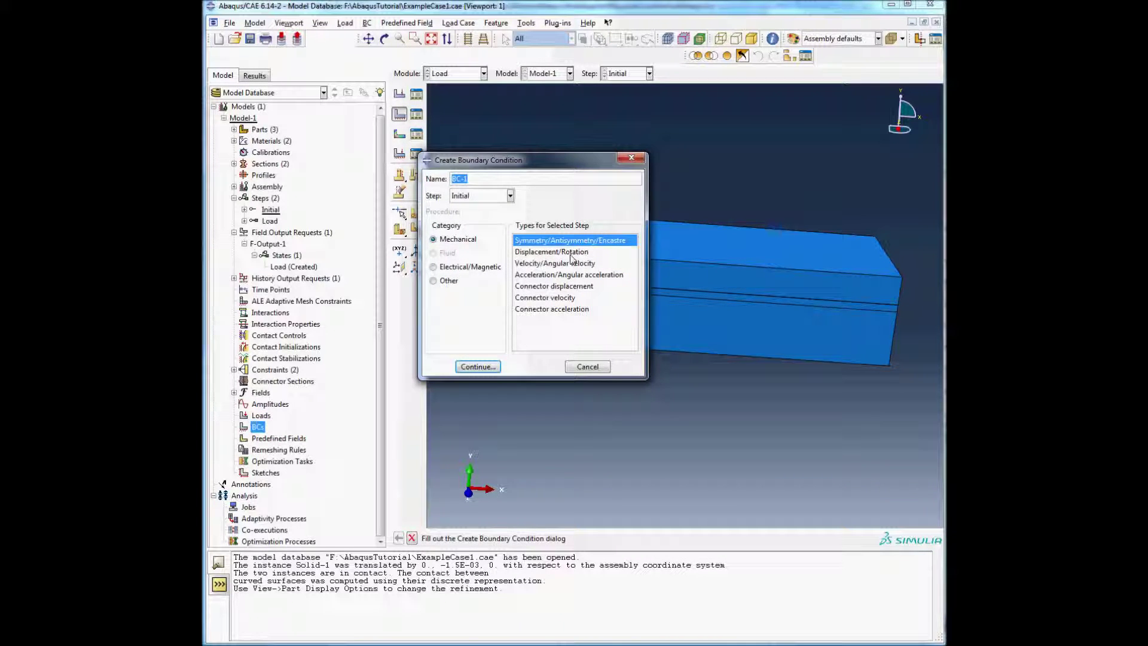
left_click(518, 252)
left_click(482, 195)
left_click(482, 196)
left_click_drag(472, 179, 440, 180)
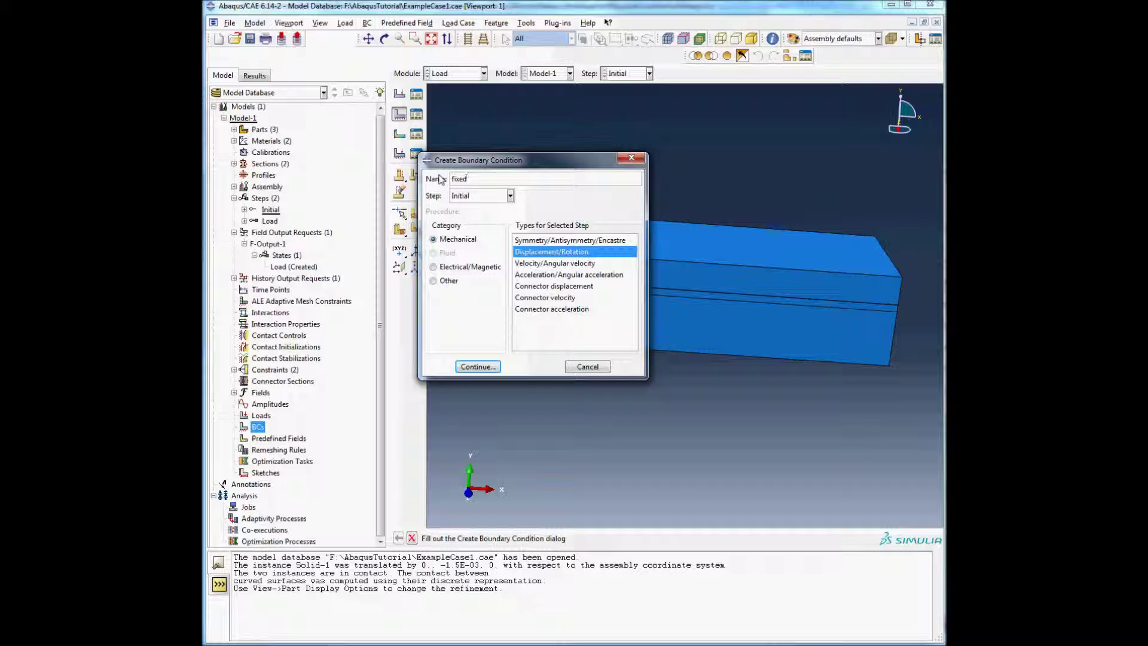
left_click(478, 367)
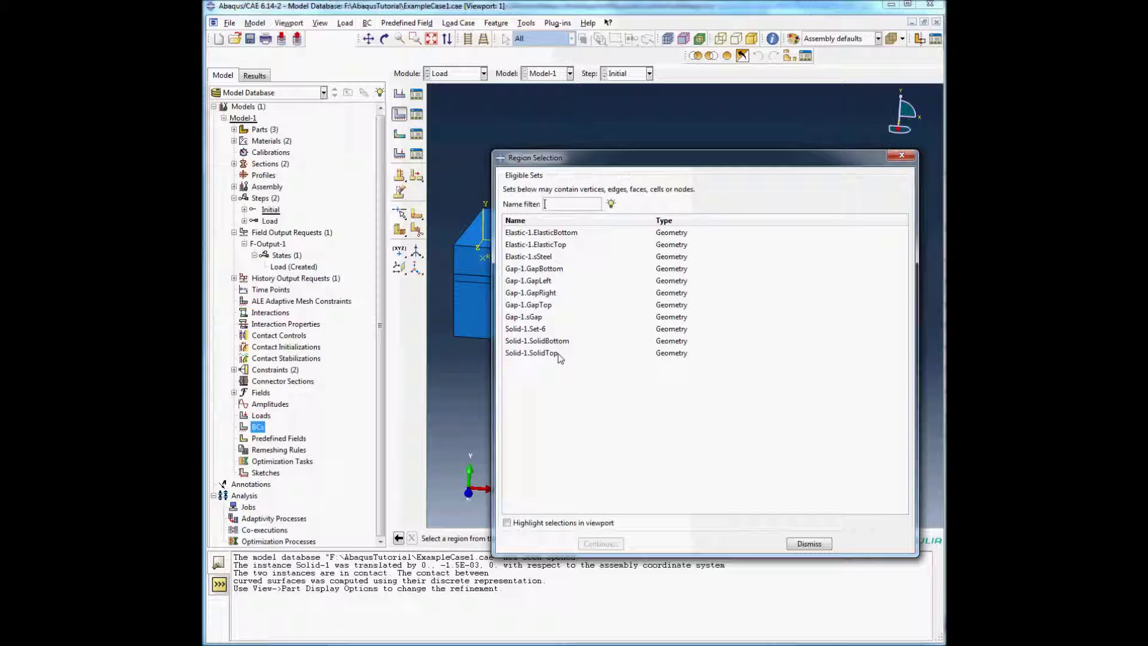
left_click(553, 340)
left_click(548, 232)
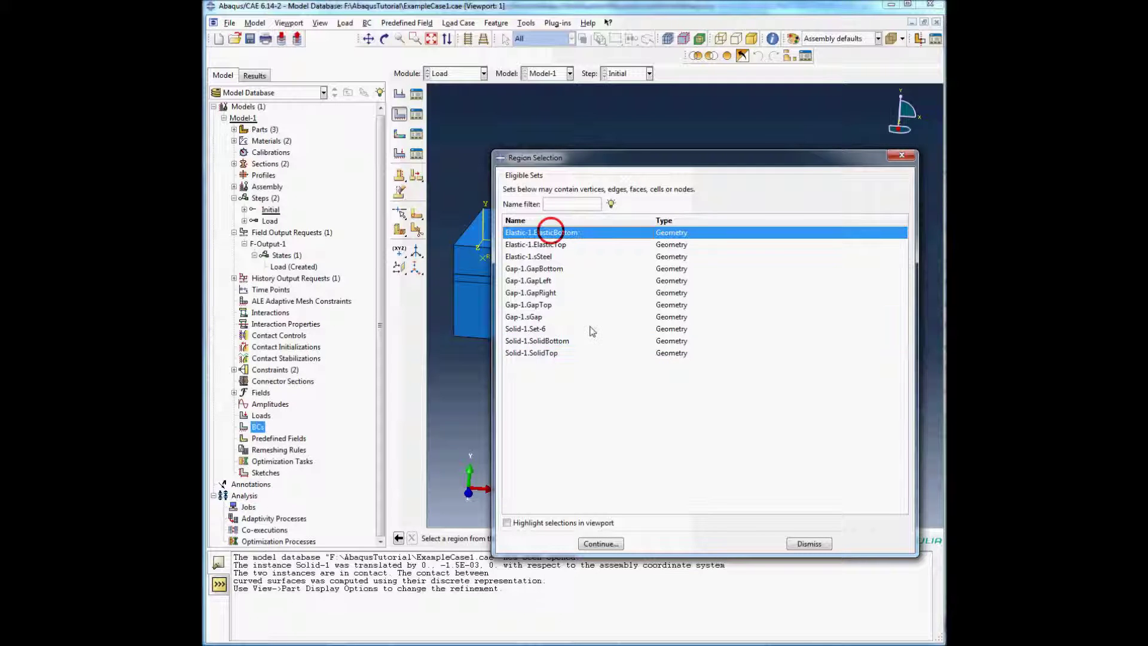
left_click(610, 544)
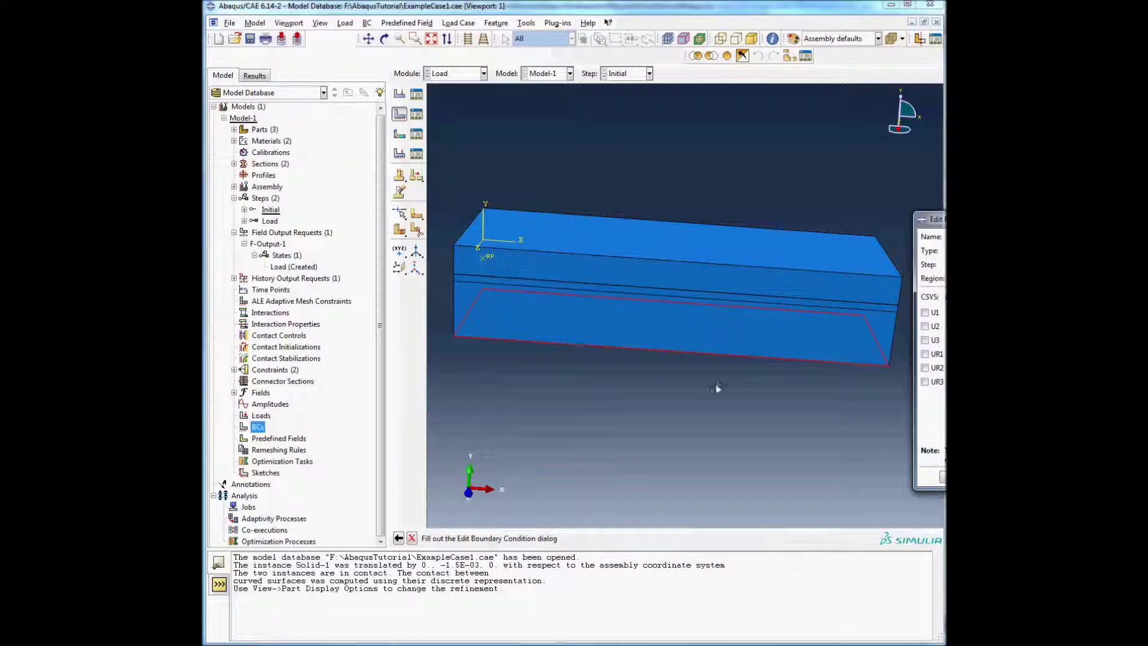
Constrain U1, U2, U3, UR1, UR2 and UR3 in the fixed boundary condition and accept it.
left_click_drag(930, 219, 681, 238)
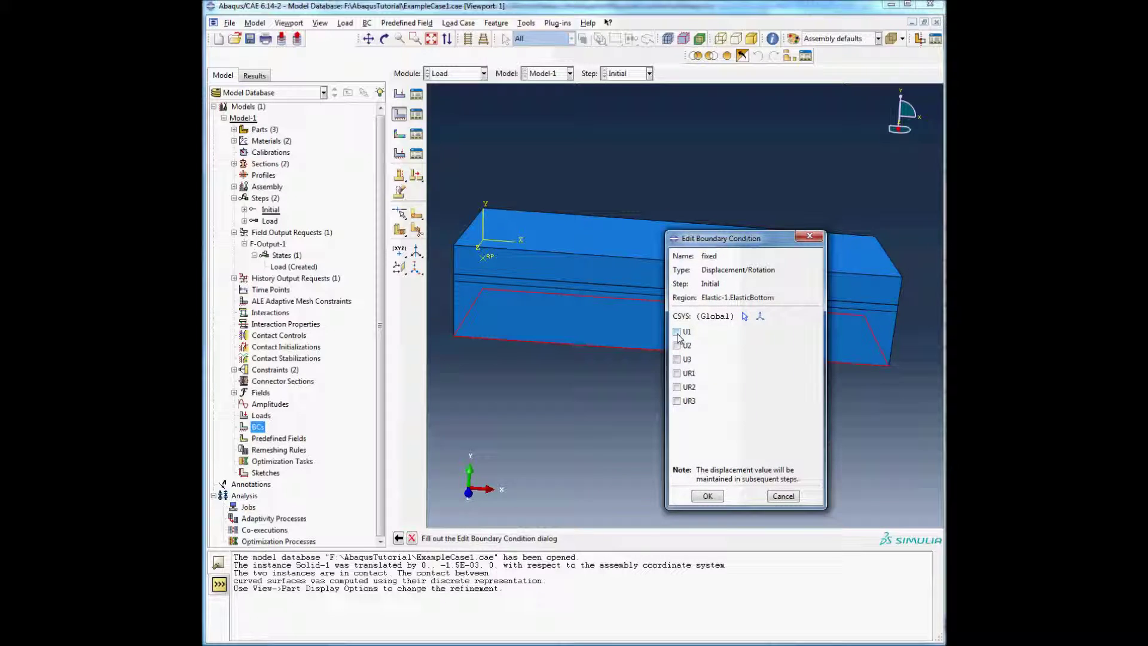
left_click(676, 332)
left_click(676, 346)
left_click(676, 359)
left_click(676, 374)
left_click(677, 387)
left_click(677, 401)
left_click(707, 496)
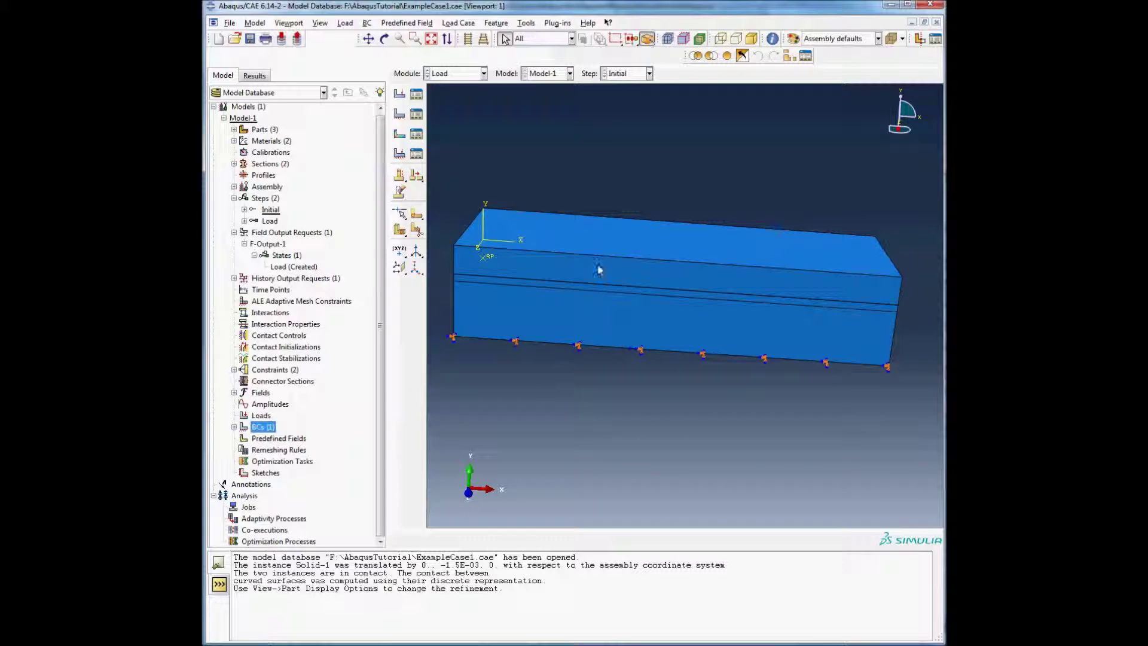
Try to start a second Displacement/Rotation boundary condition in the Initial step under the name fixed.
double_click(259, 428)
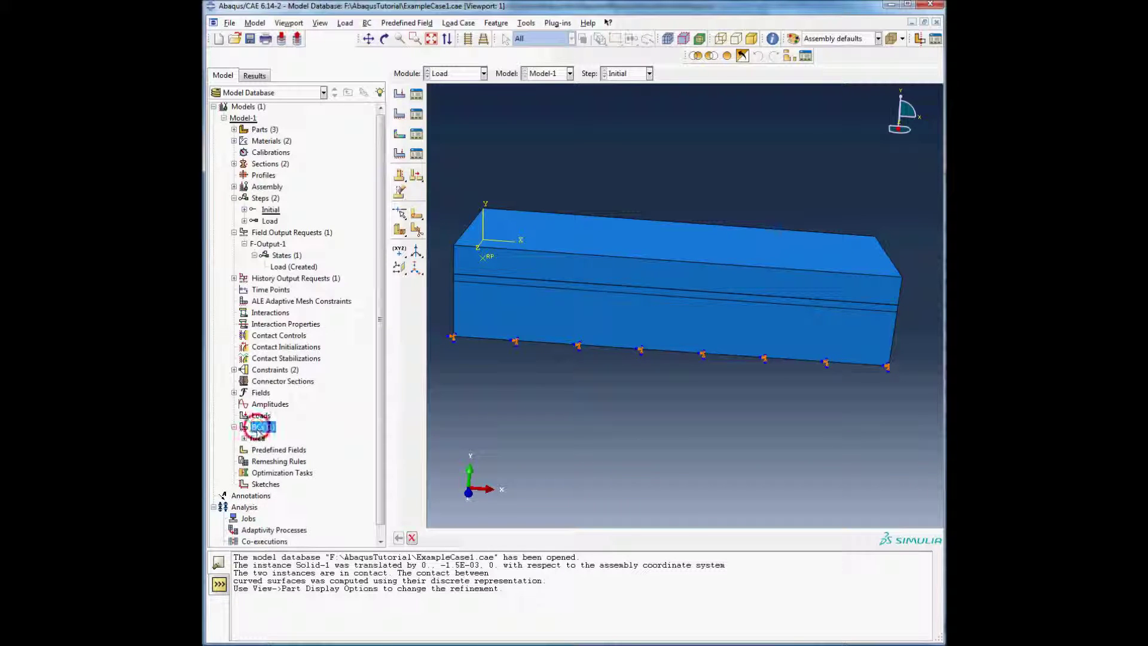
double_click(259, 427)
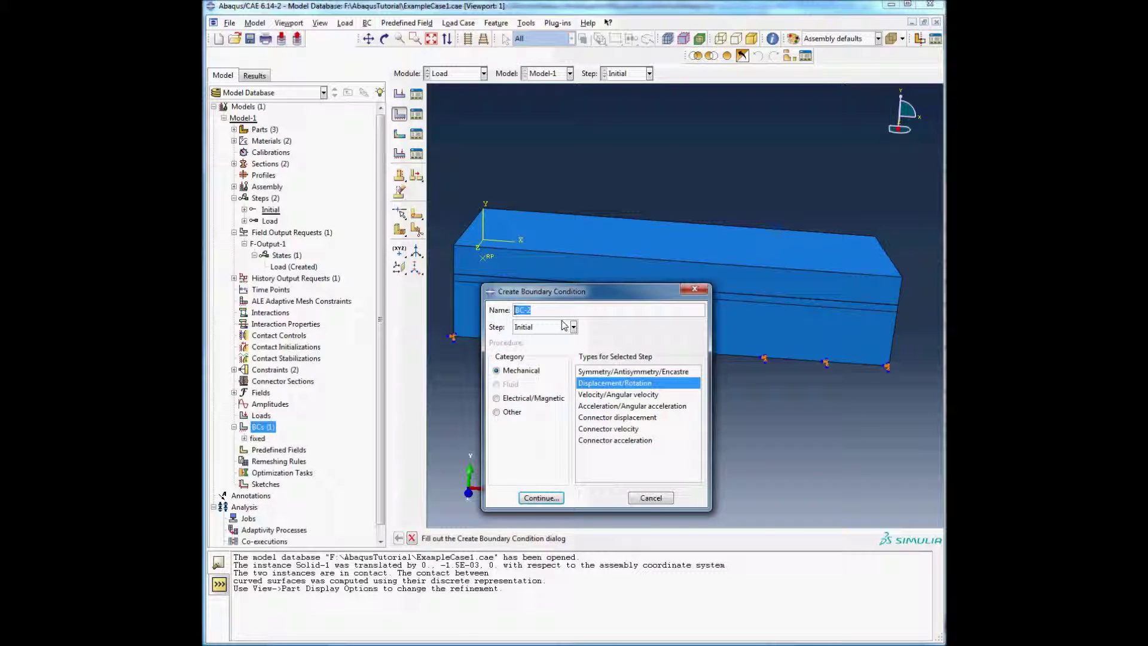
type("on")
key("BackSpace")
key("BackSpace")
type("c")
type("ixed")
left_click(541, 497)
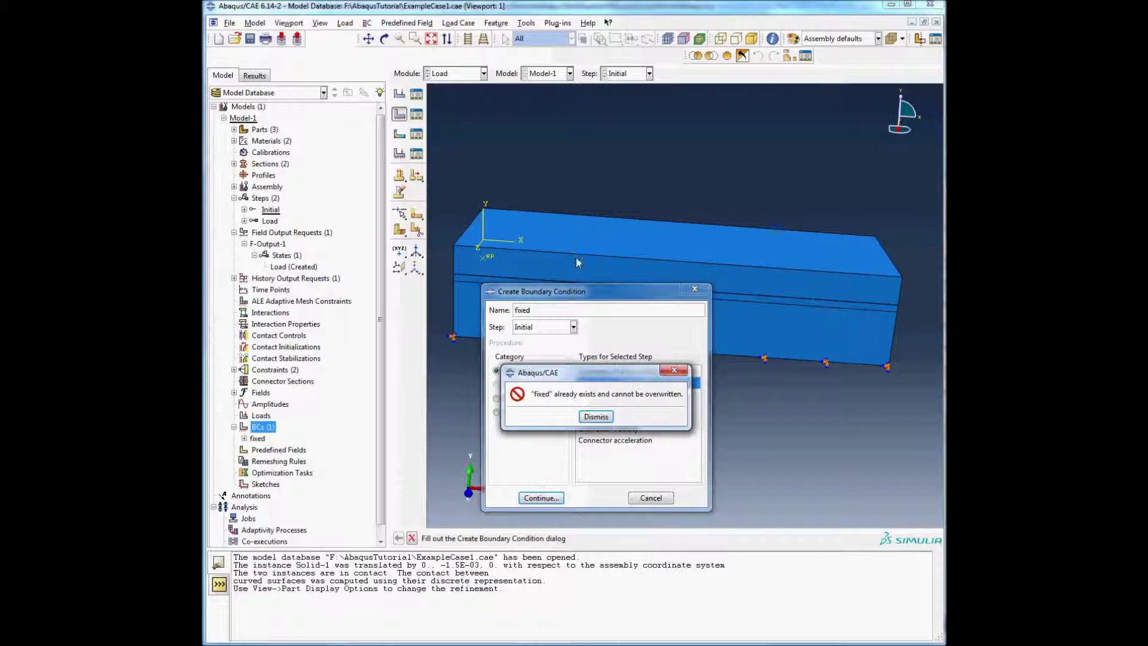
left_click(595, 417)
Name the new boundary condition fixedRigid and apply it to the Solid-1.SolidTop set.
left_click(551, 311)
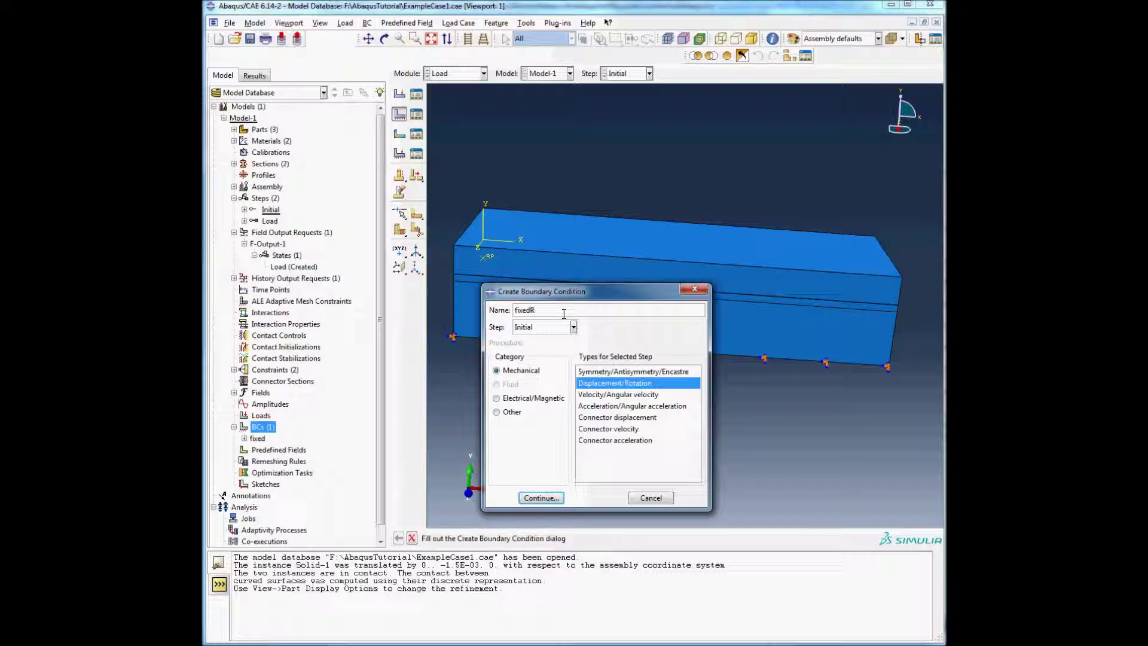
type("Rigid")
left_click(541, 498)
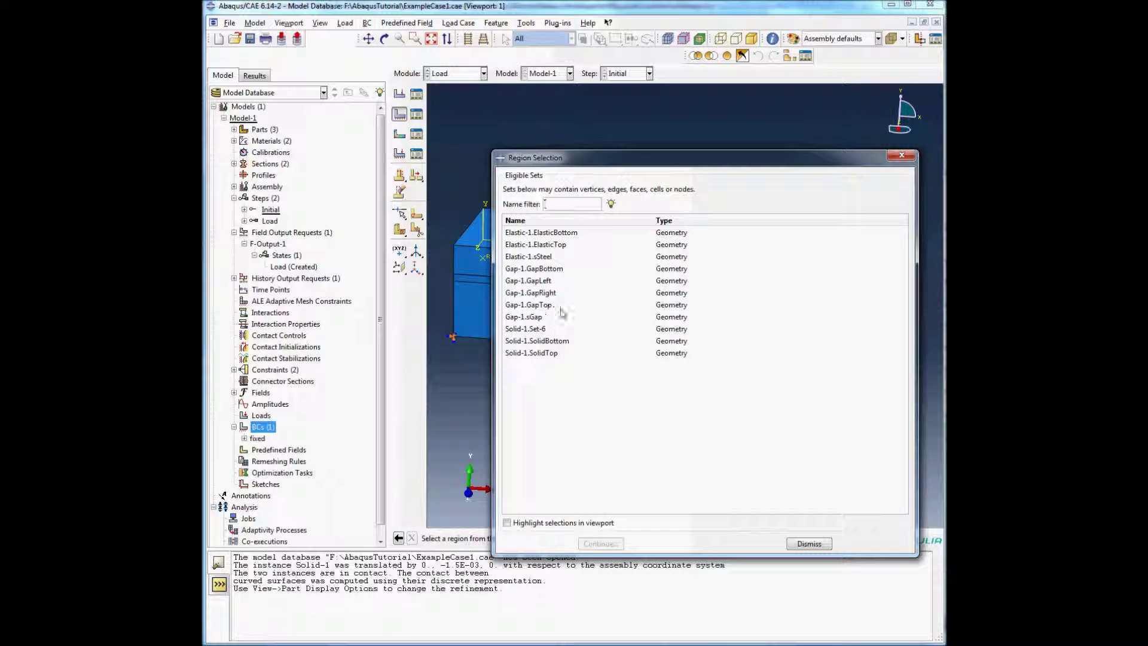
left_click(551, 353)
left_click(601, 544)
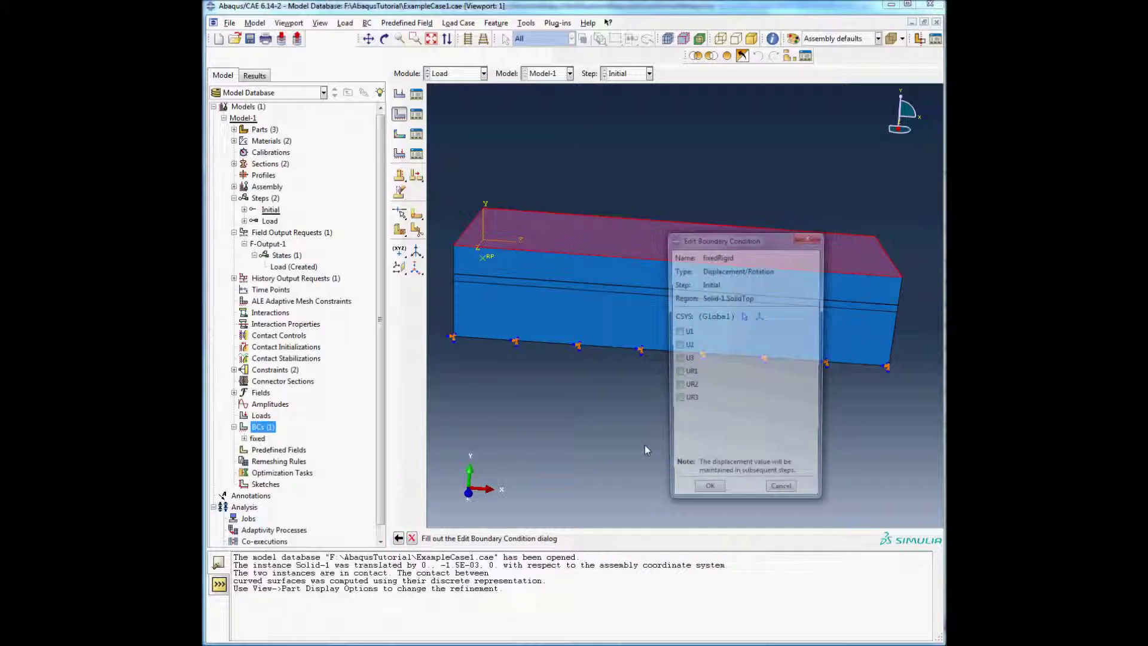
Constrain U1, U3, UR1, UR2 and UR3 in the fixedRigid boundary condition, leave U2 free, and accept it.
left_click(677, 332)
left_click(676, 359)
left_click(677, 373)
left_click(677, 387)
left_click(677, 401)
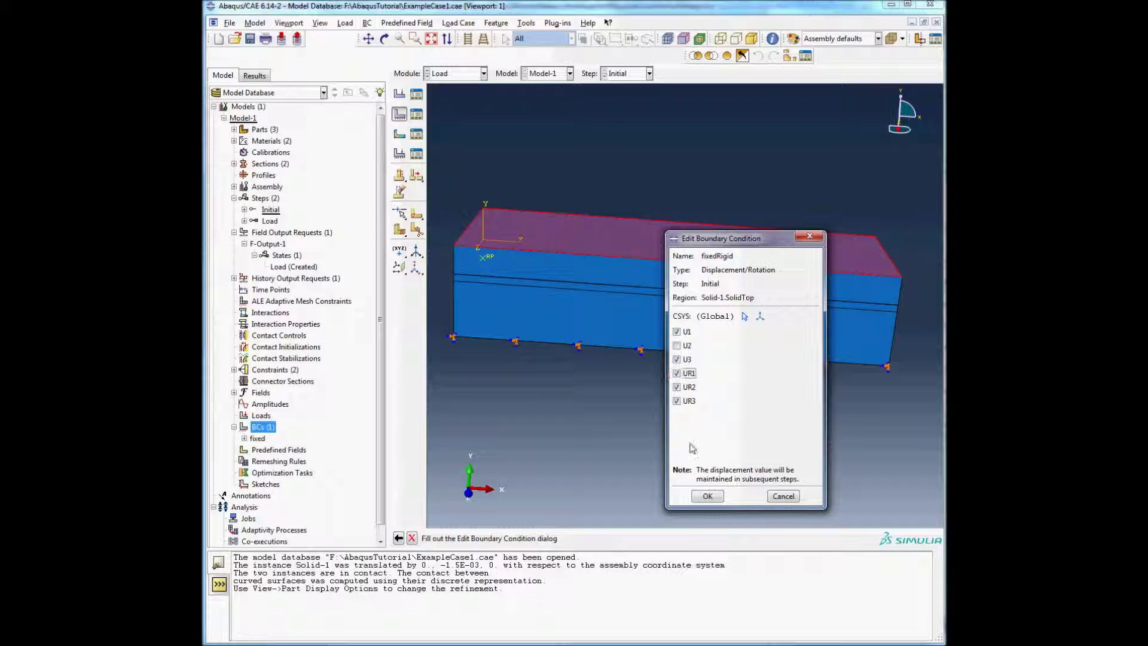
left_click(708, 495)
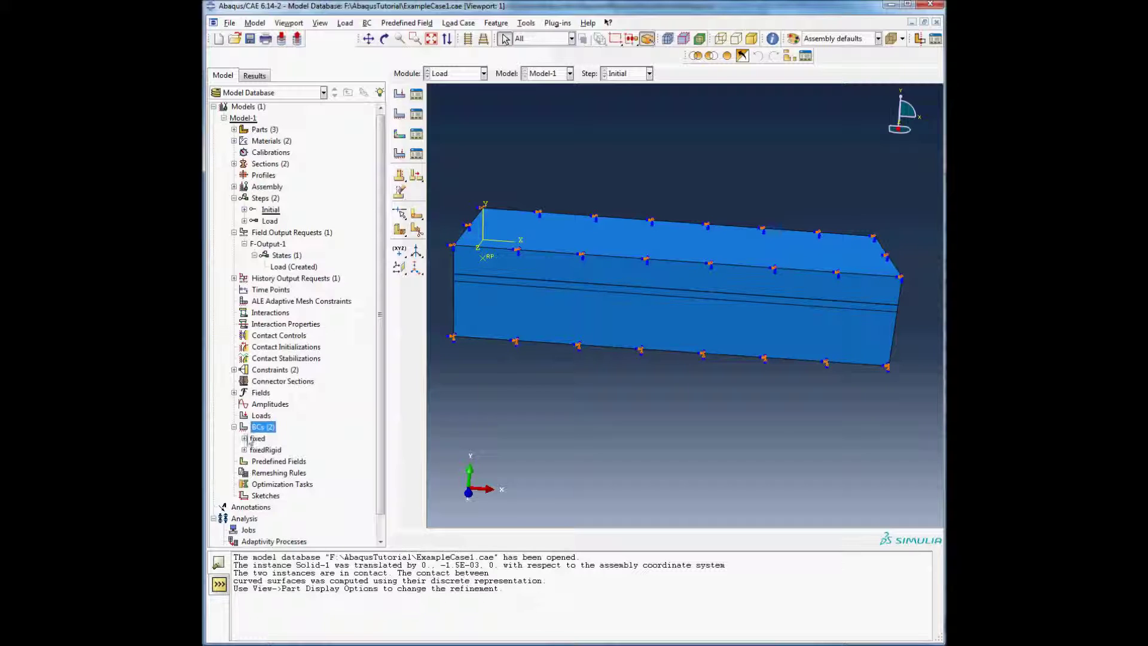
Start an Electrical/Magnetic electric potential boundary condition named pLeft in the Load step.
left_click(234, 427)
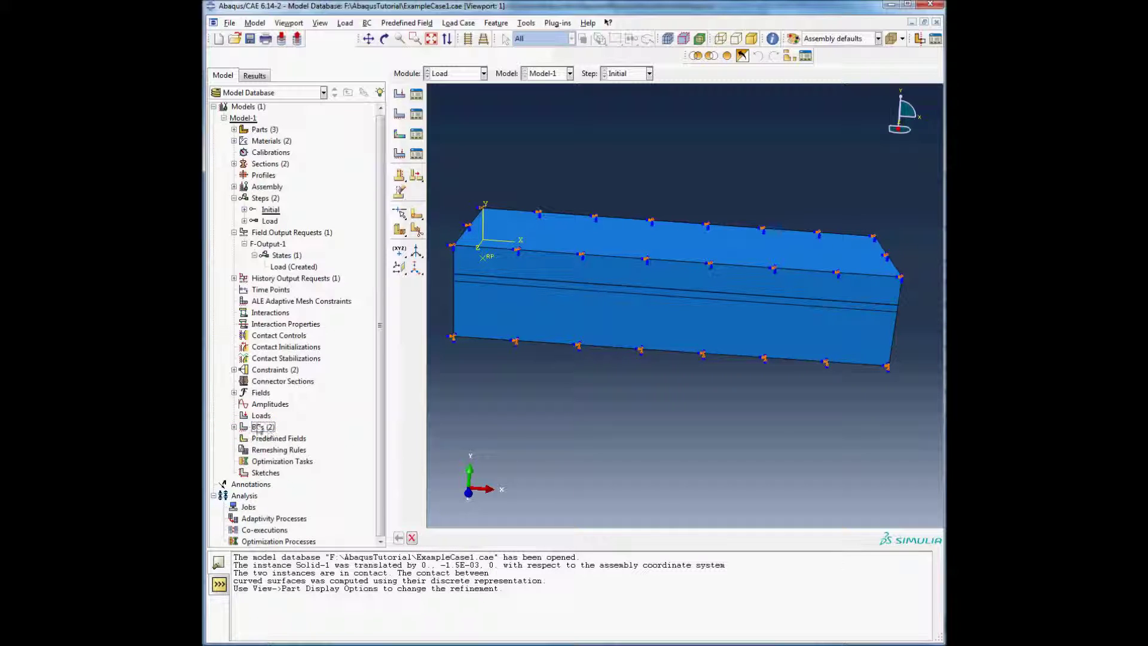
left_click(234, 427)
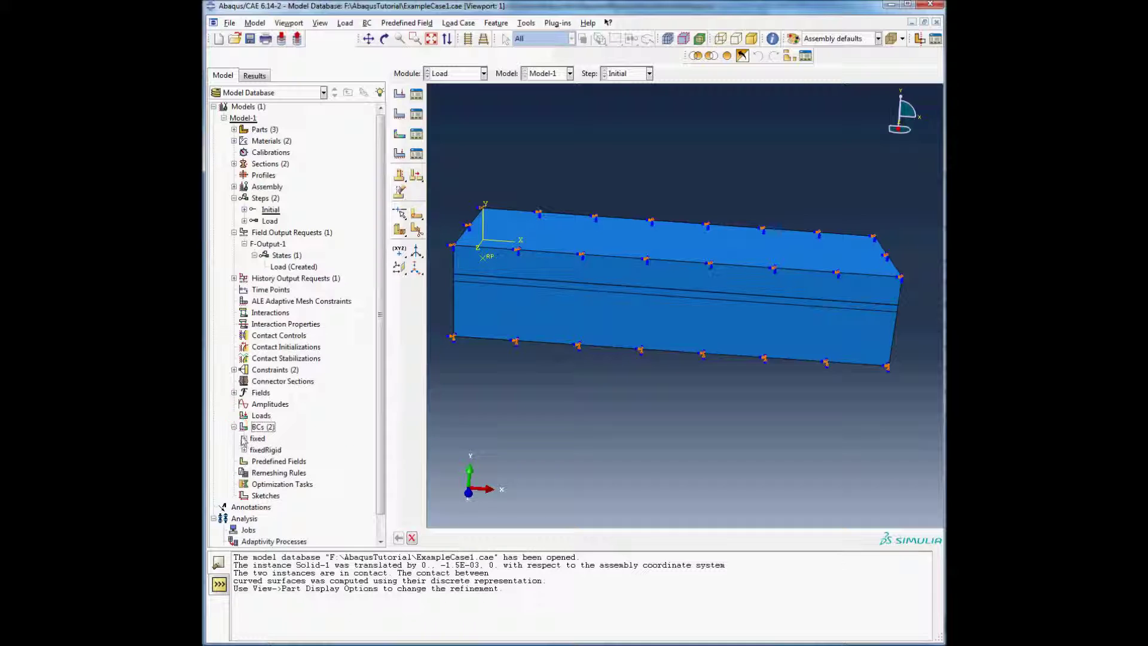
left_click(264, 427)
double_click(263, 429)
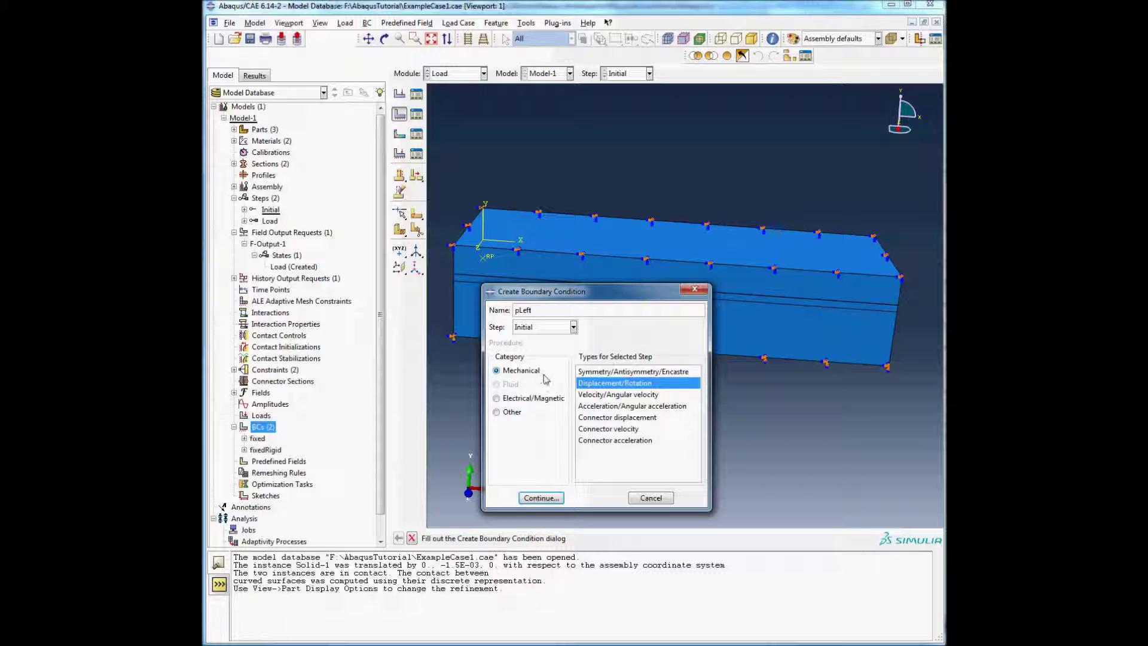
left_click(529, 399)
left_click(542, 499)
left_click(572, 327)
left_click(553, 354)
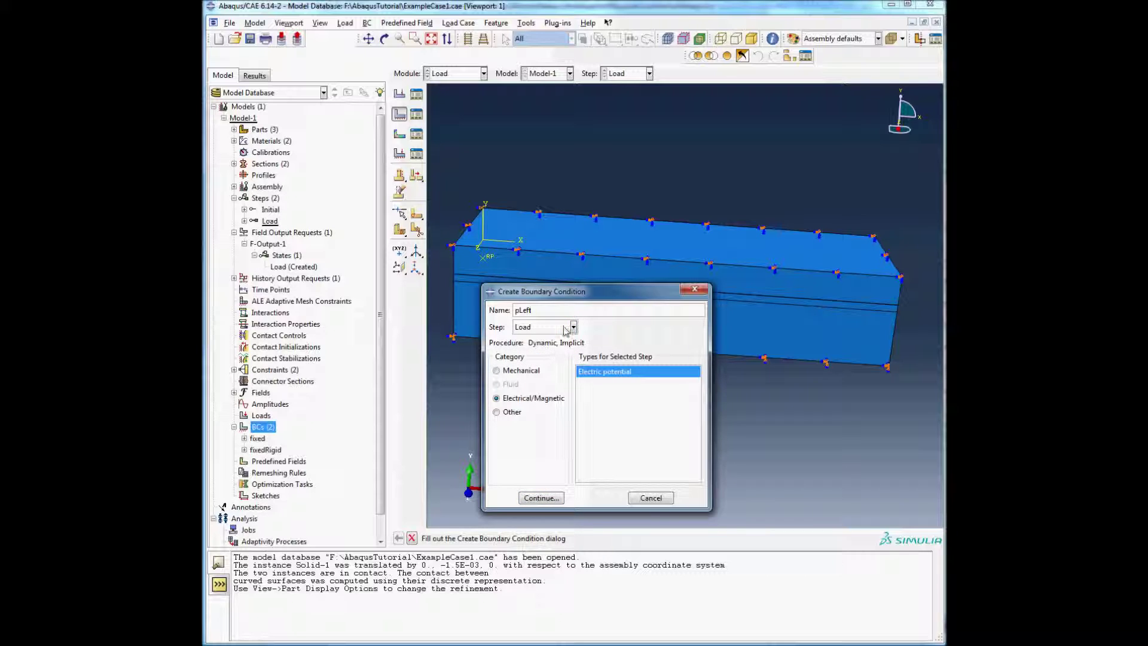
left_click(548, 340)
left_click(546, 327)
left_click(548, 357)
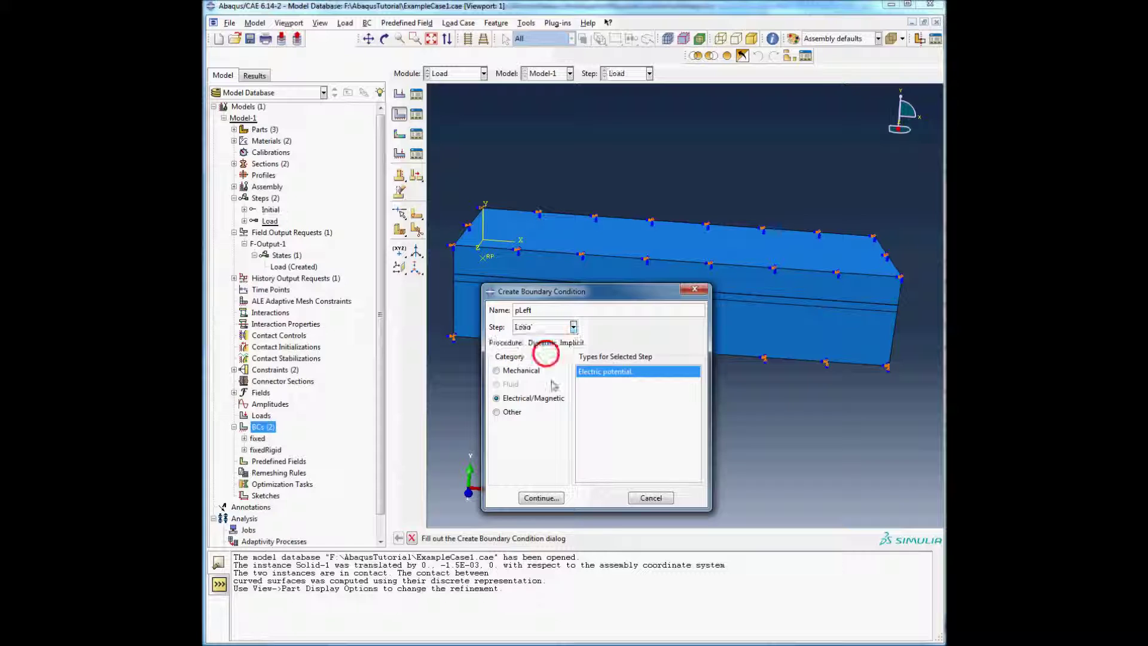
left_click(541, 497)
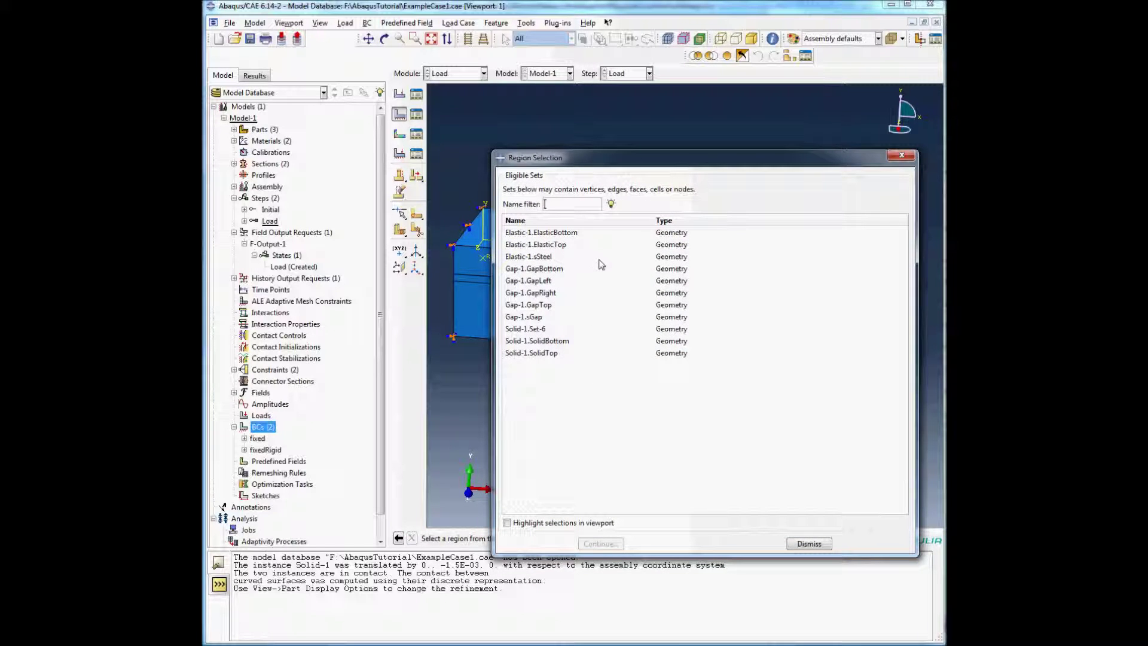
Apply pLeft to the Gap-1.GapLeft set with a uniform magnitude of 0 and accept it.
left_click(548, 281)
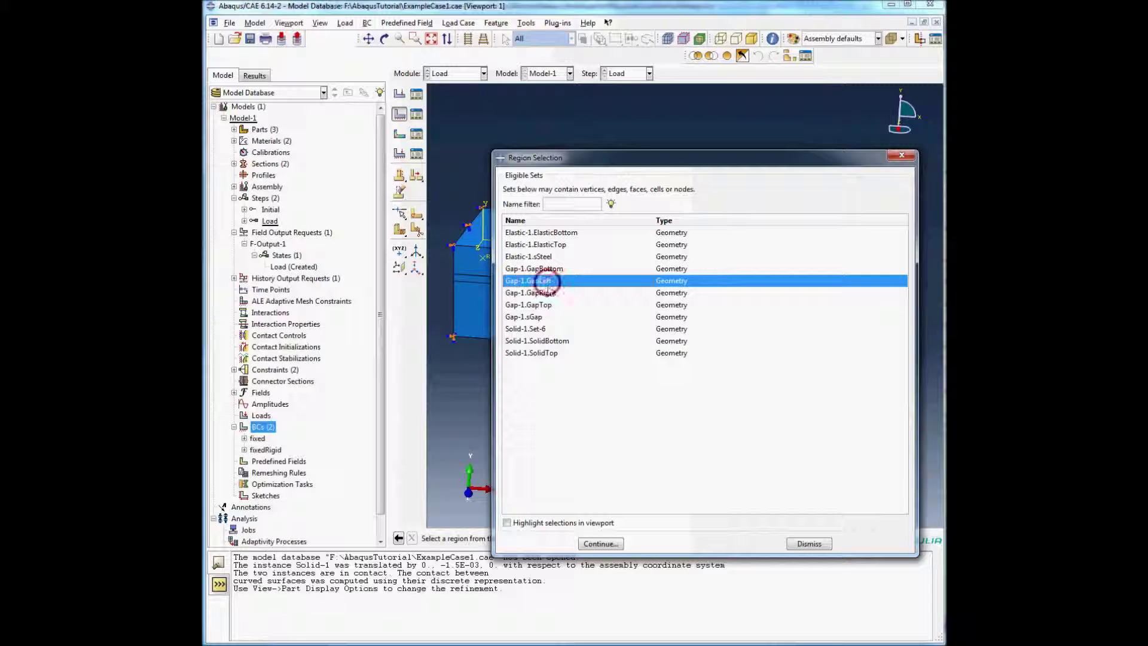
left_click(600, 544)
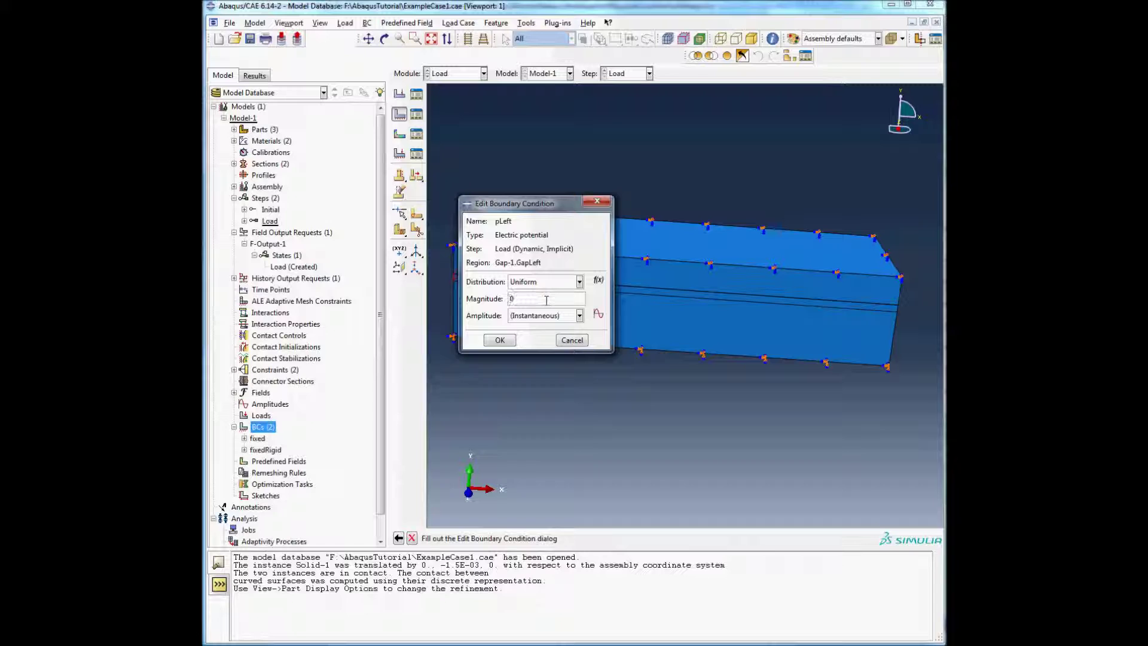
left_click(499, 340)
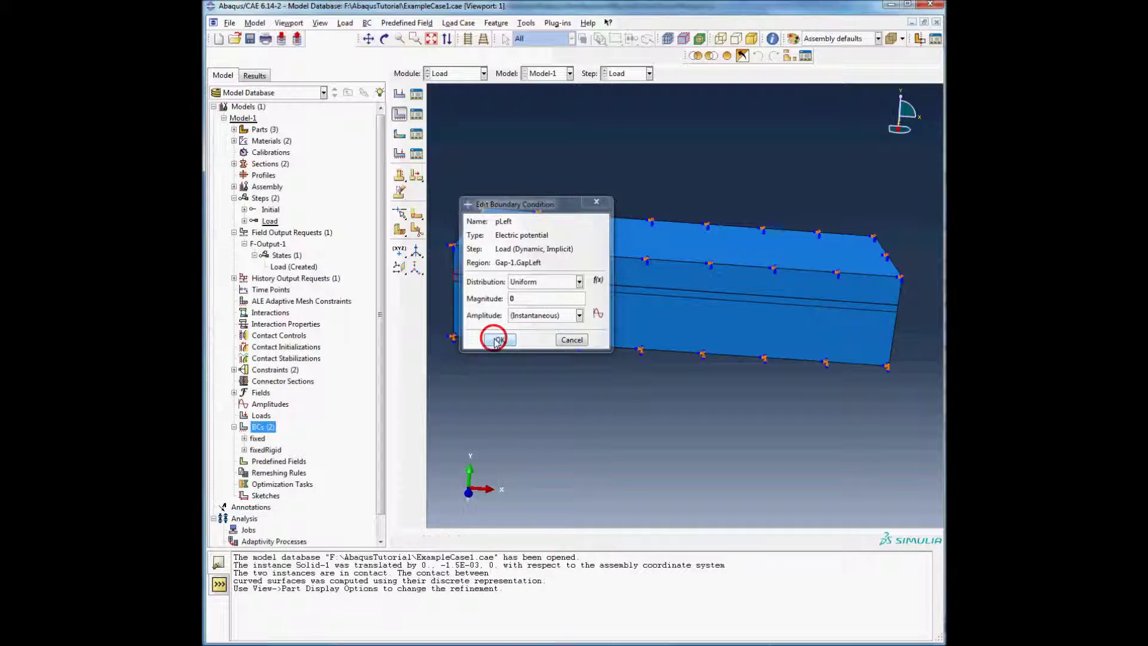
Create an electric potential boundary condition named pRight in the Load step on the Gap-1.GapRight set with magnitude 0.
double_click(263, 427)
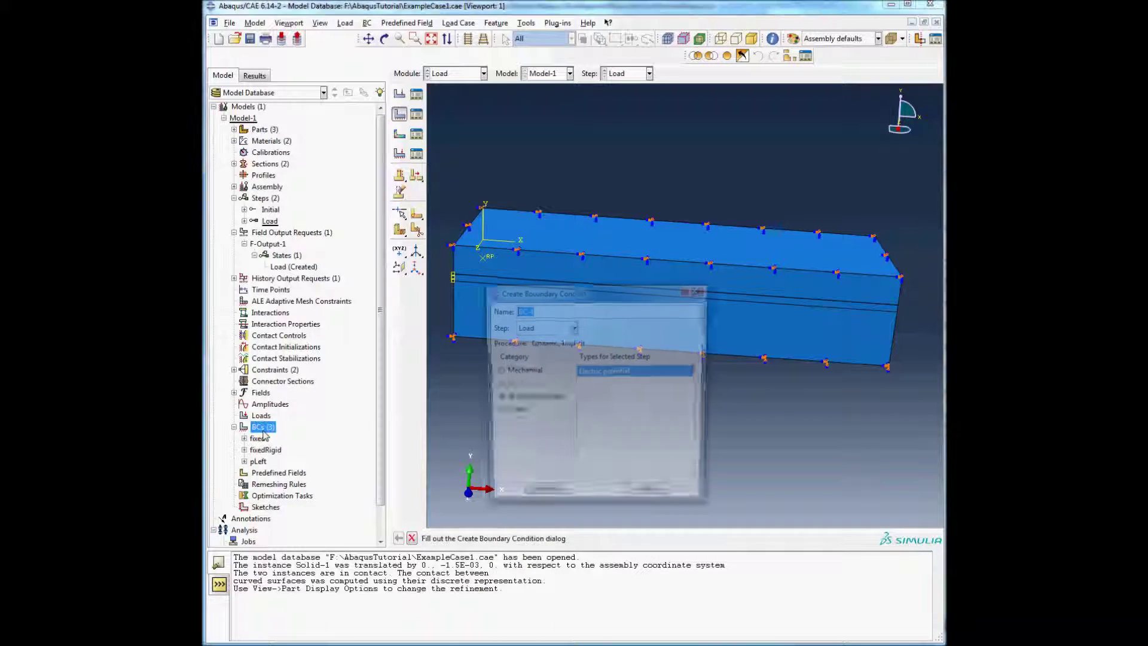
type("p")
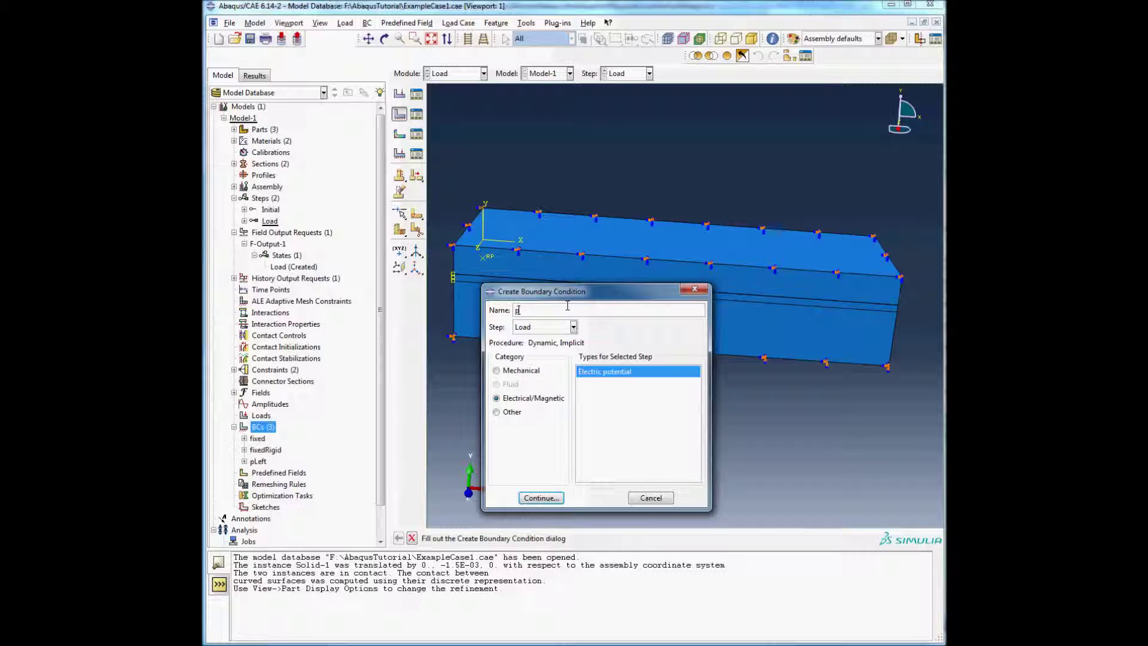
type("Right")
left_click(541, 497)
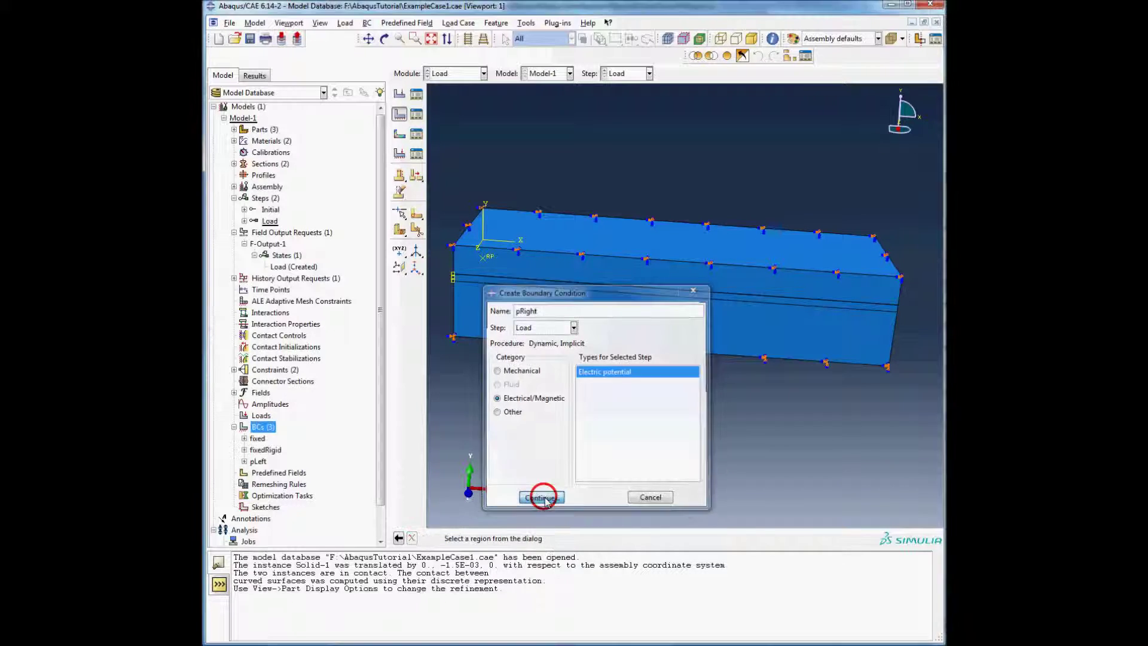
left_click(551, 294)
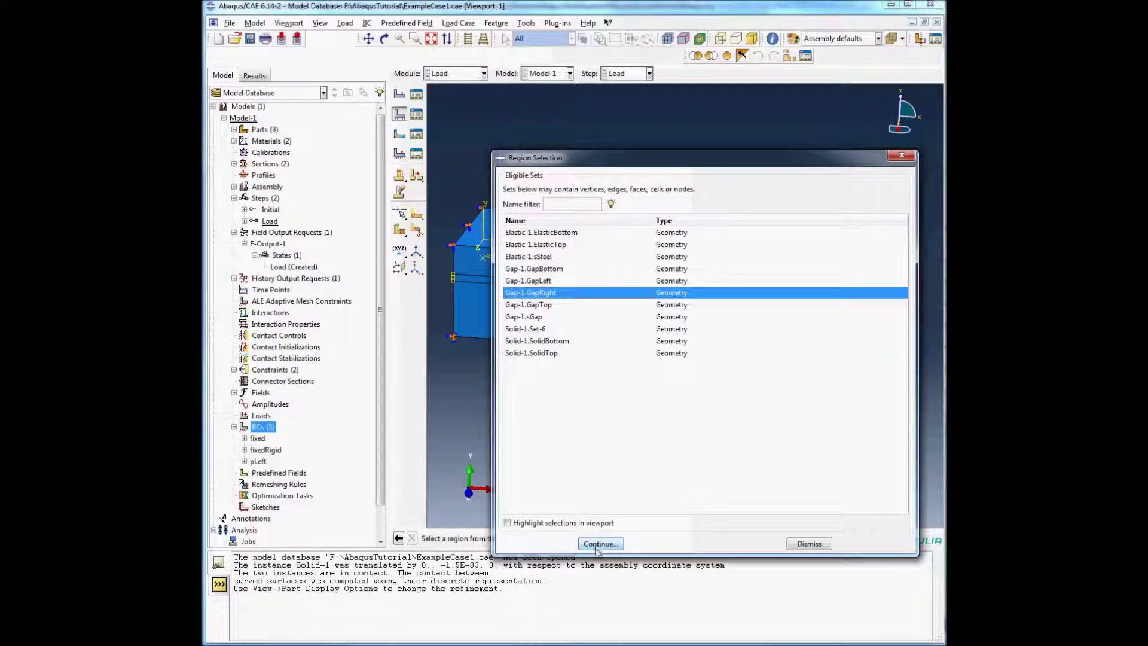
left_click(600, 544)
left_click(538, 304)
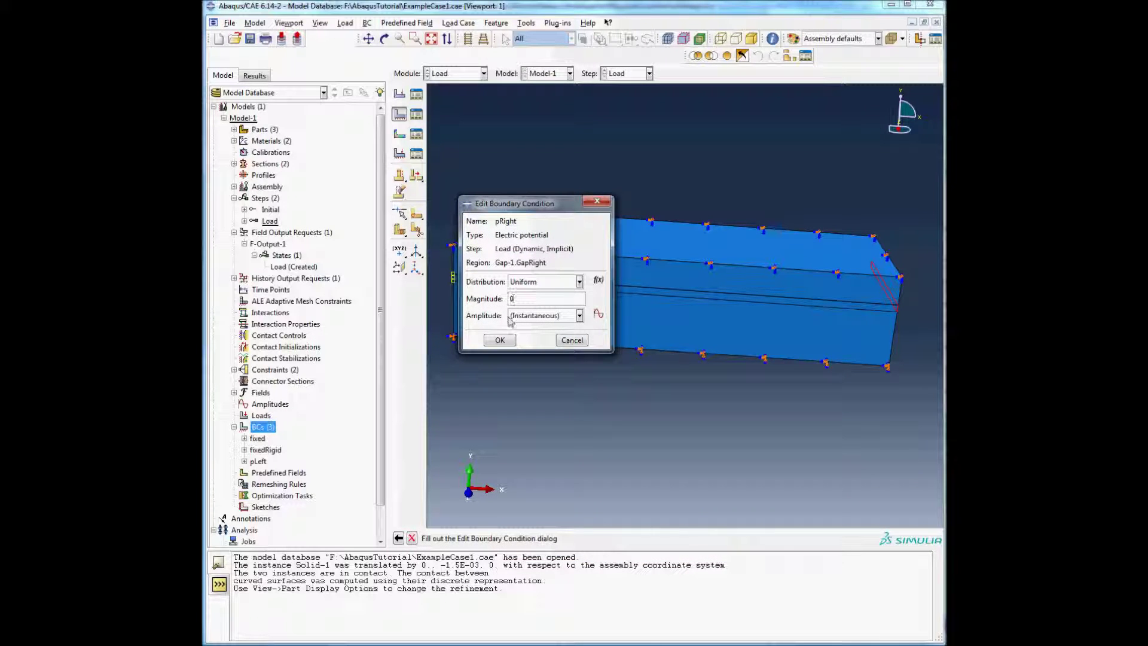
left_click(500, 340)
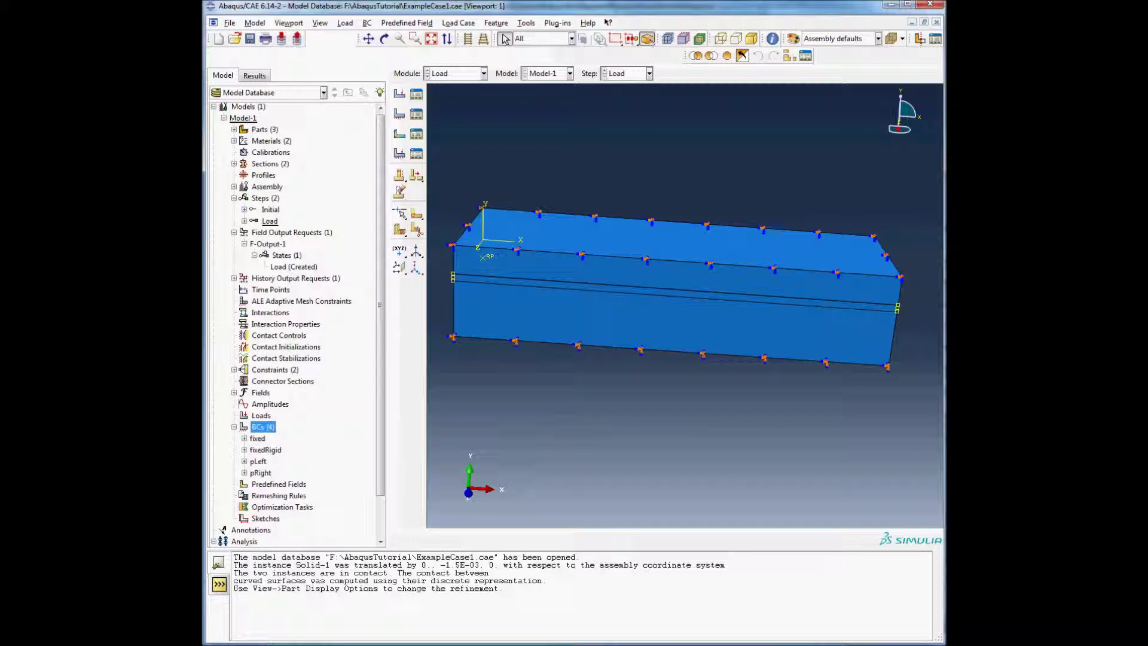
left_click(234, 427)
double_click(262, 416)
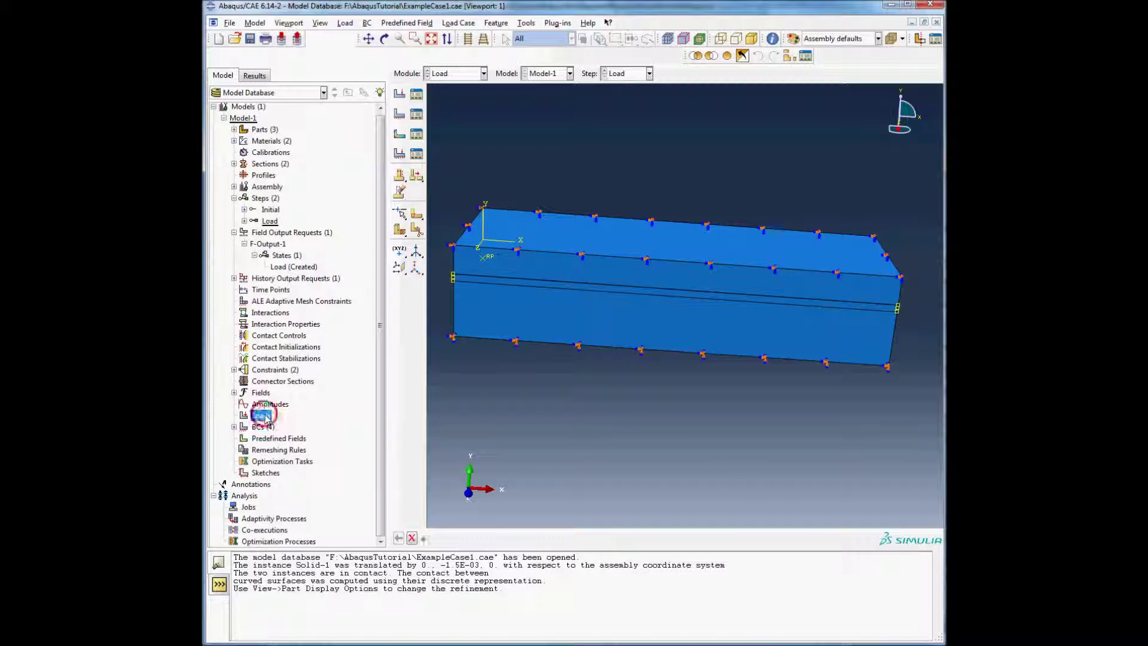
left_click_drag(528, 101, 714, 208)
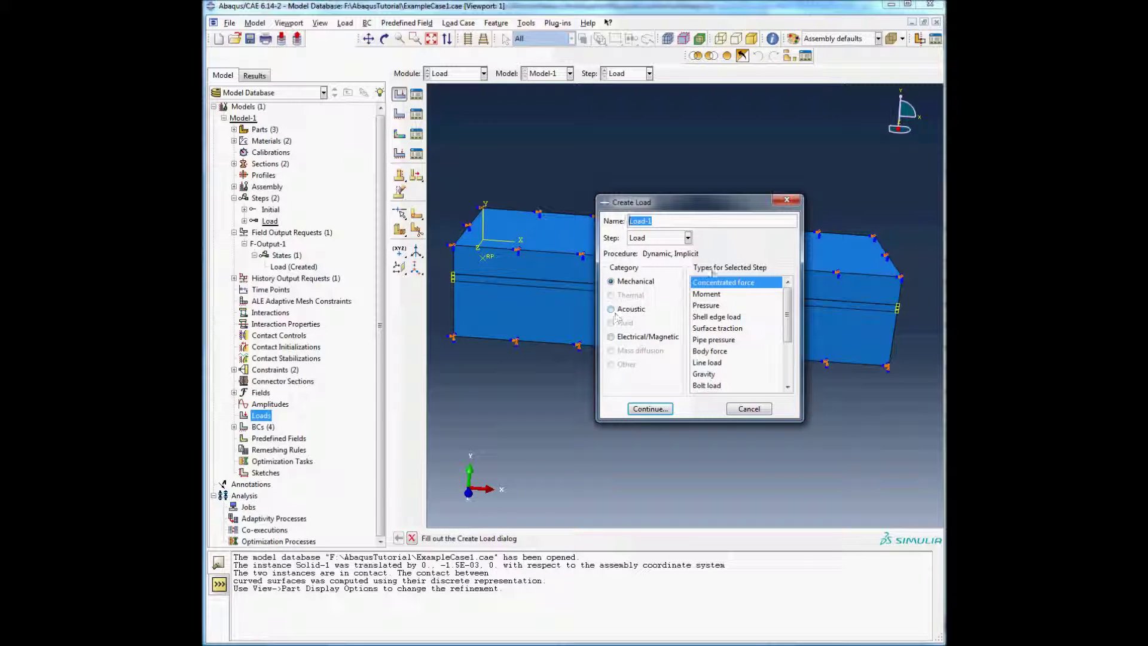
left_click(717, 305)
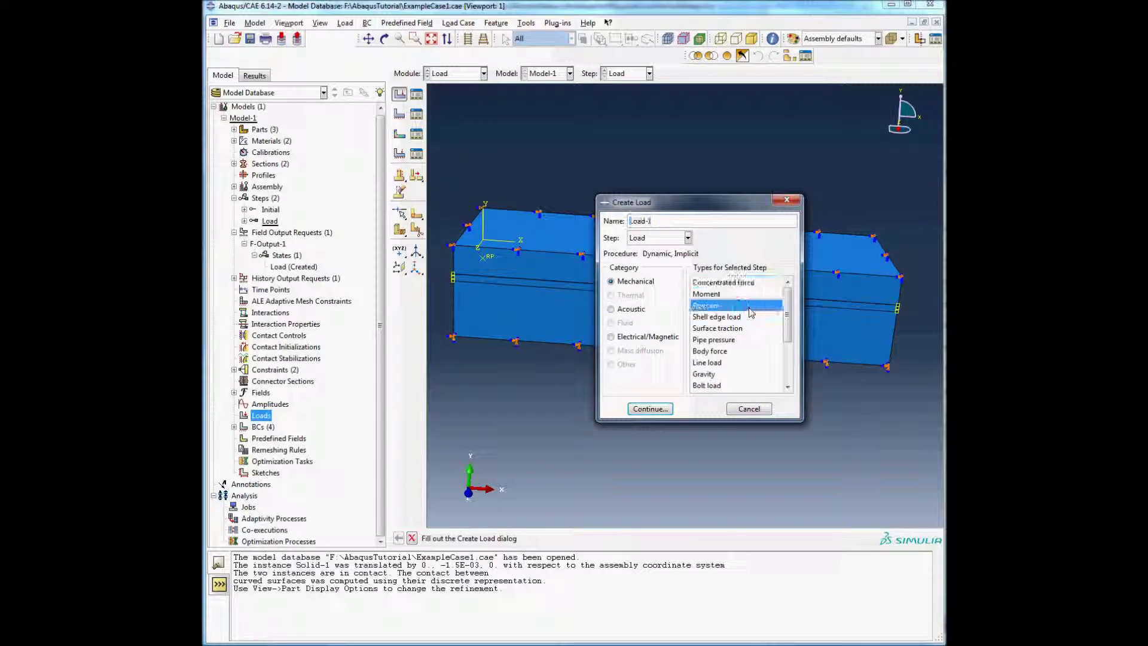
left_click_drag(653, 221, 646, 222)
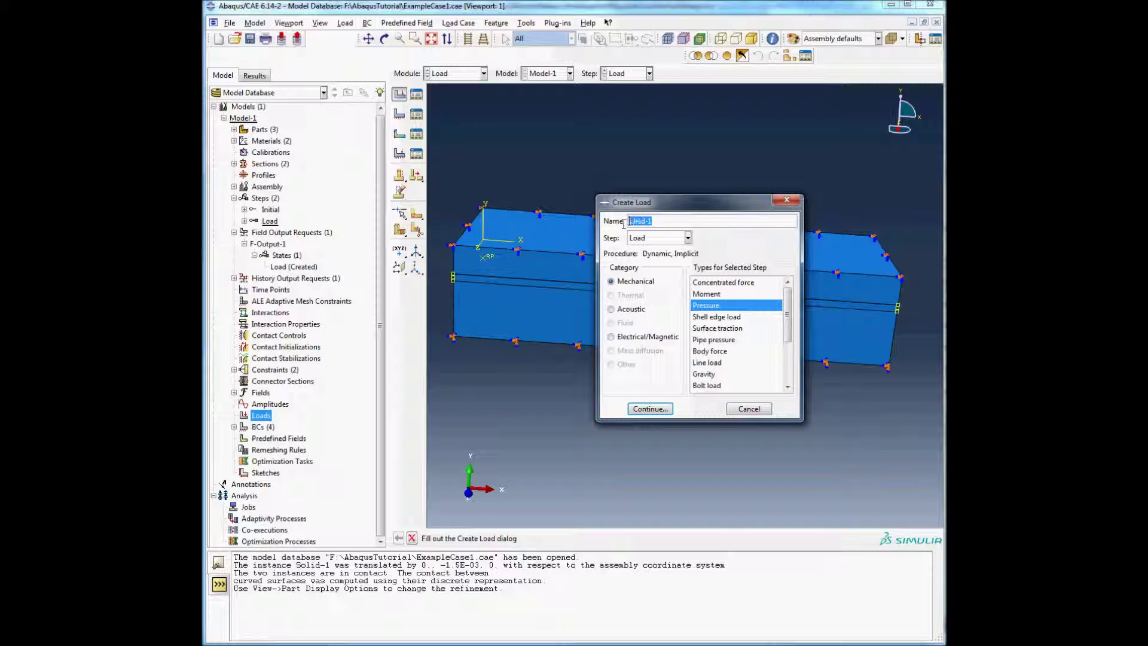
type("Loa")
left_click(650, 408)
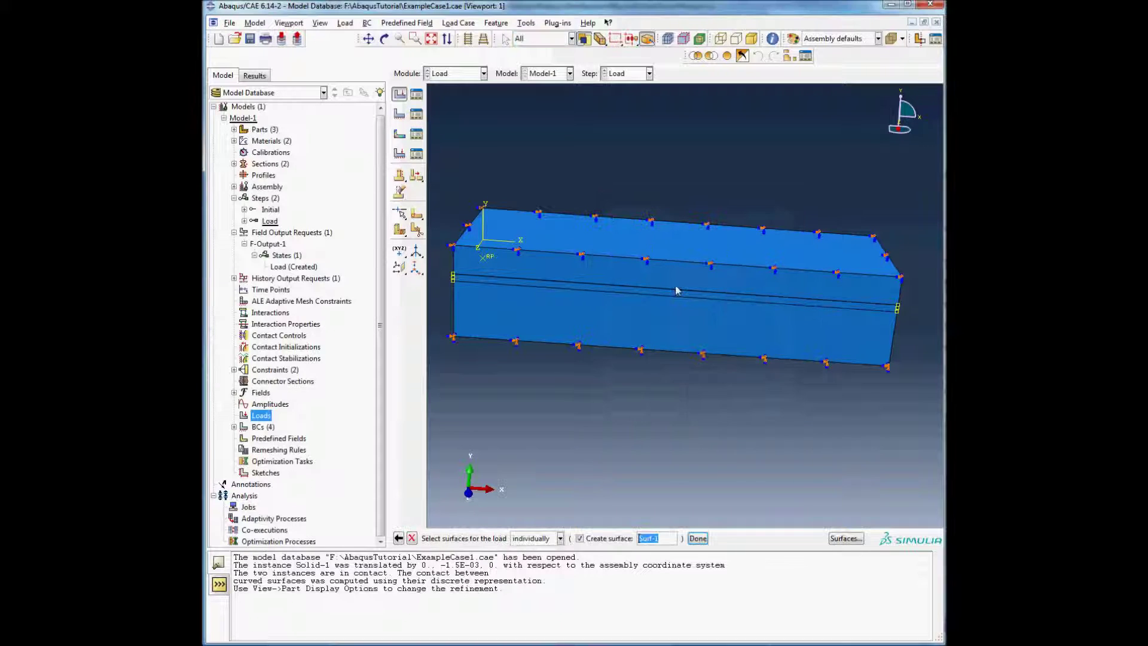
left_click(656, 259)
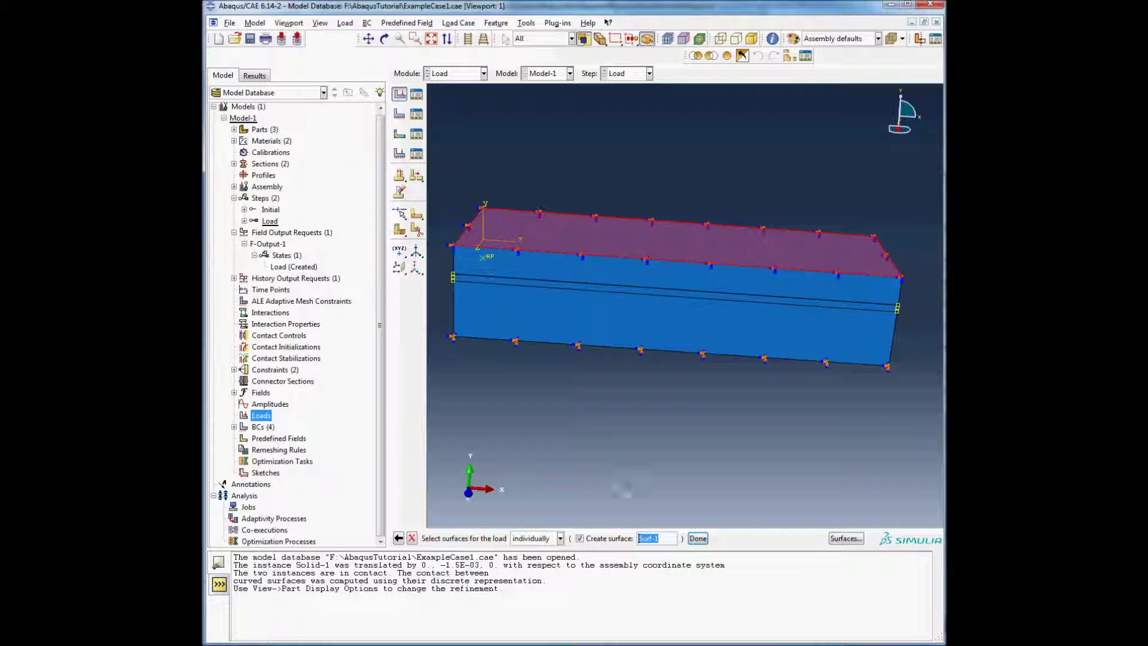
left_click(844, 538)
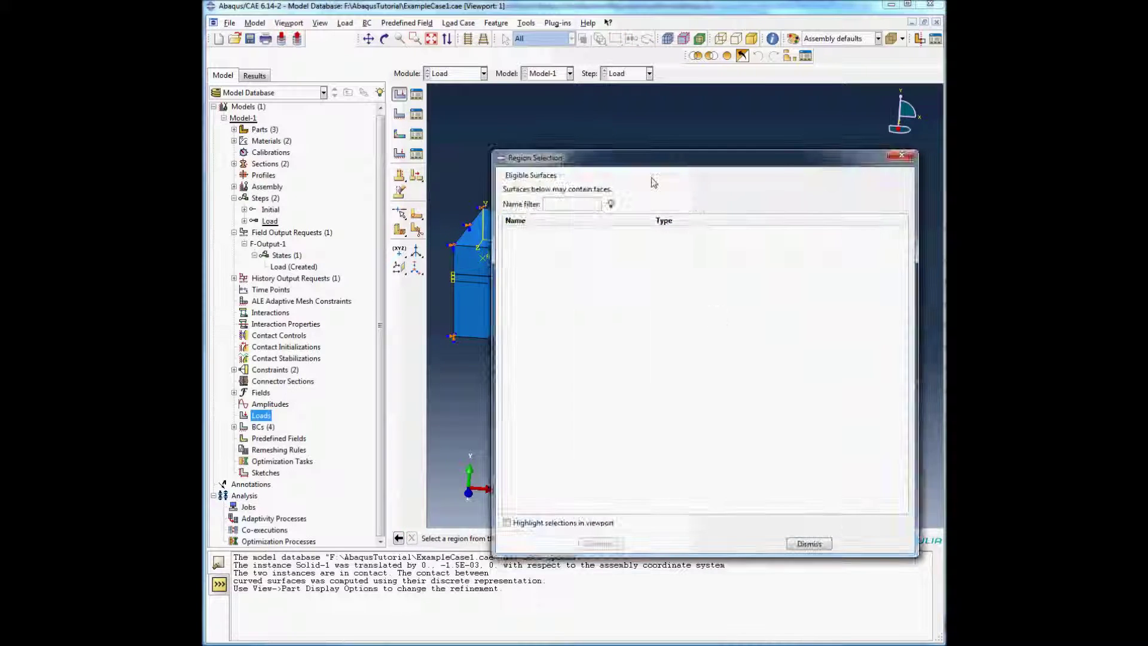
left_click(896, 159)
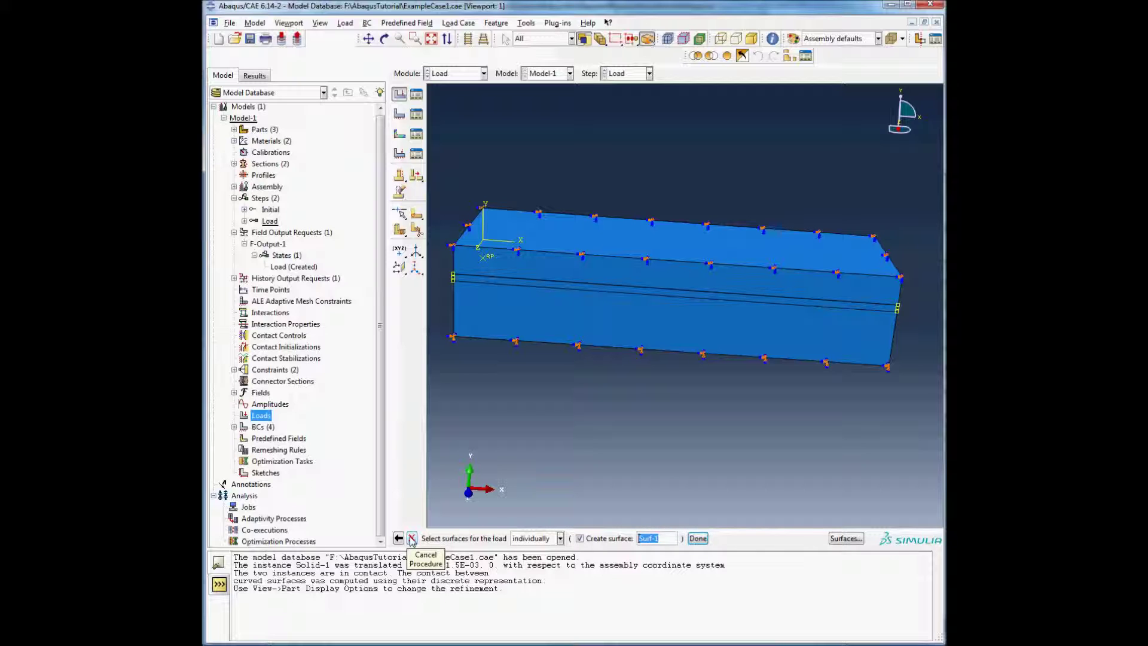
left_click(412, 540)
double_click(261, 416)
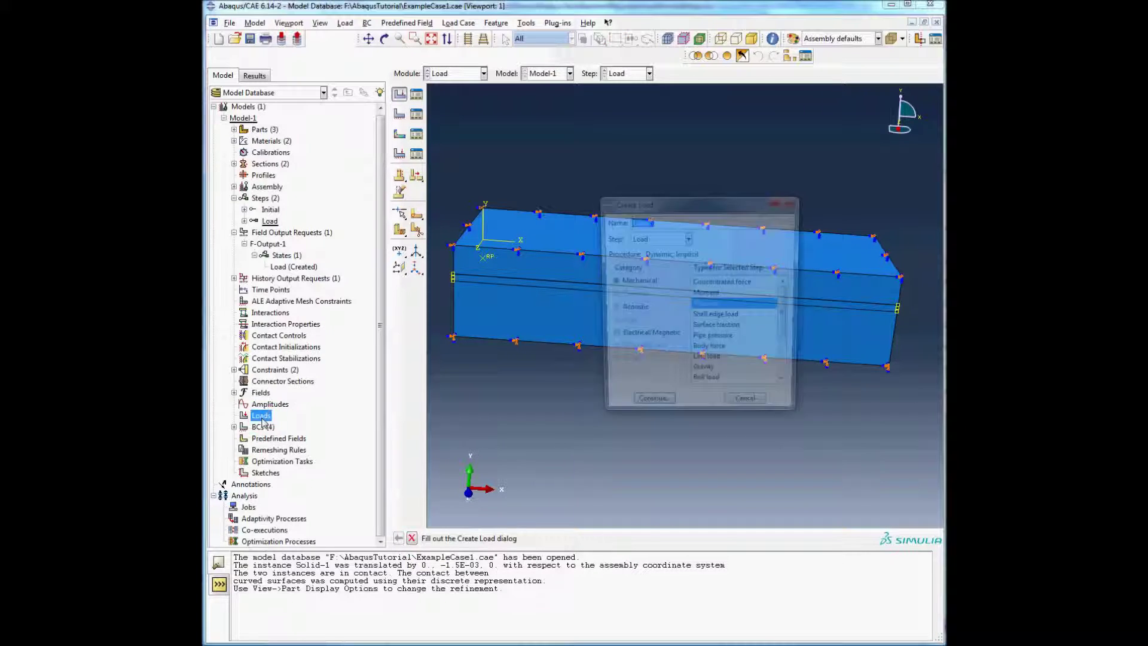
left_click_drag(740, 208, 664, 250)
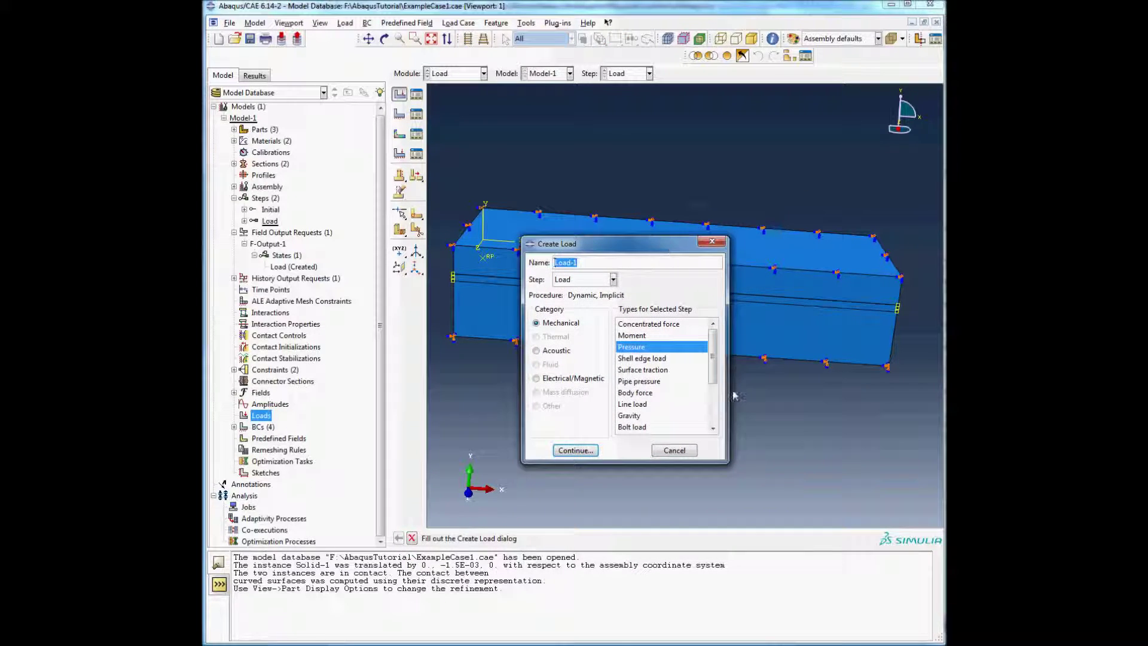
left_click_drag(715, 357, 729, 339)
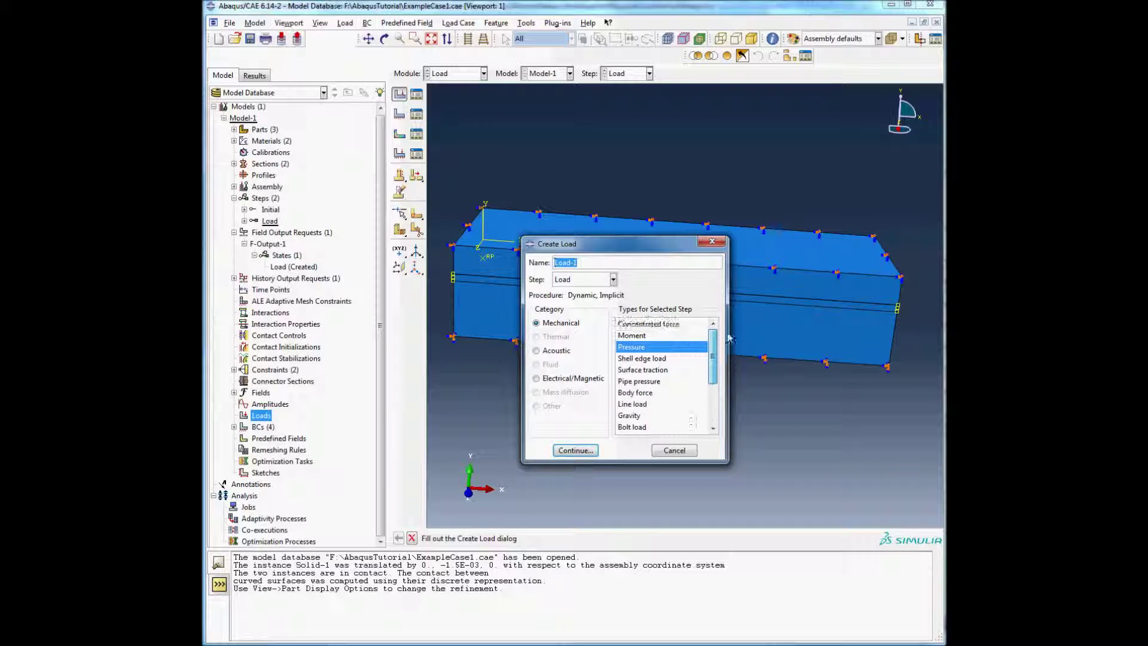
left_click(653, 347)
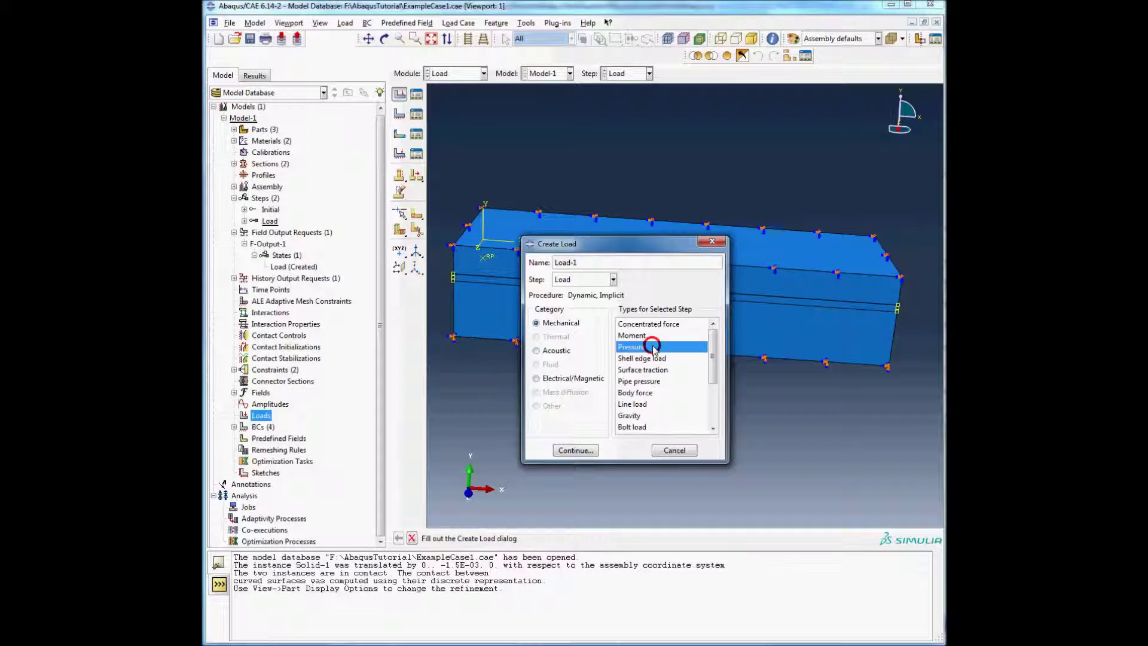
left_click(653, 347)
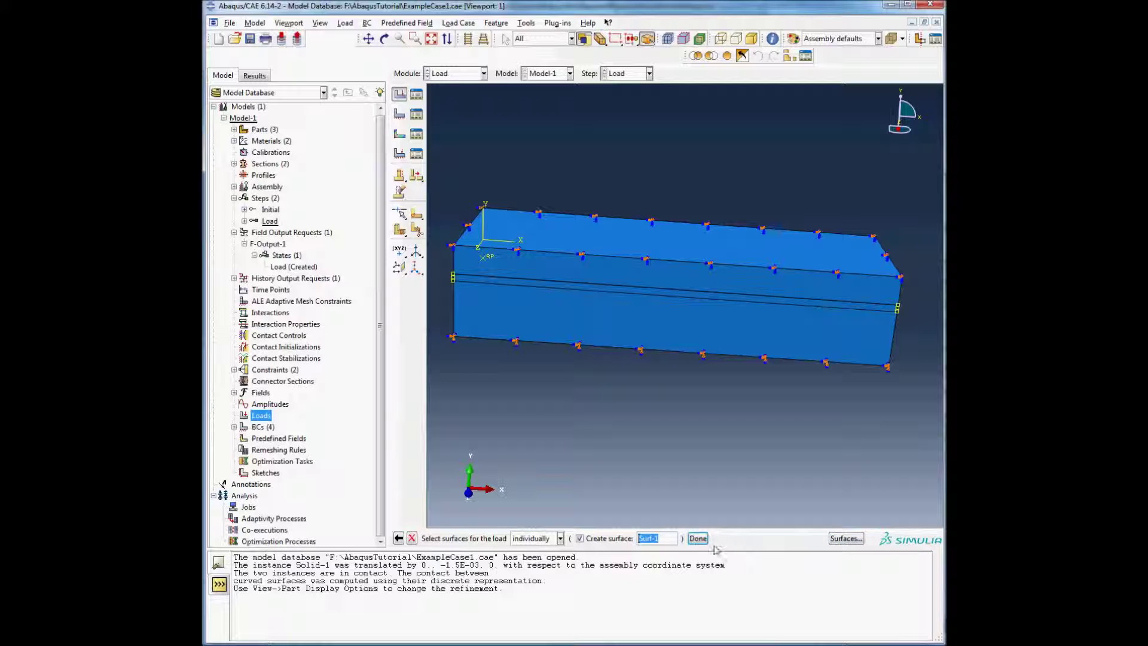
left_click(411, 539)
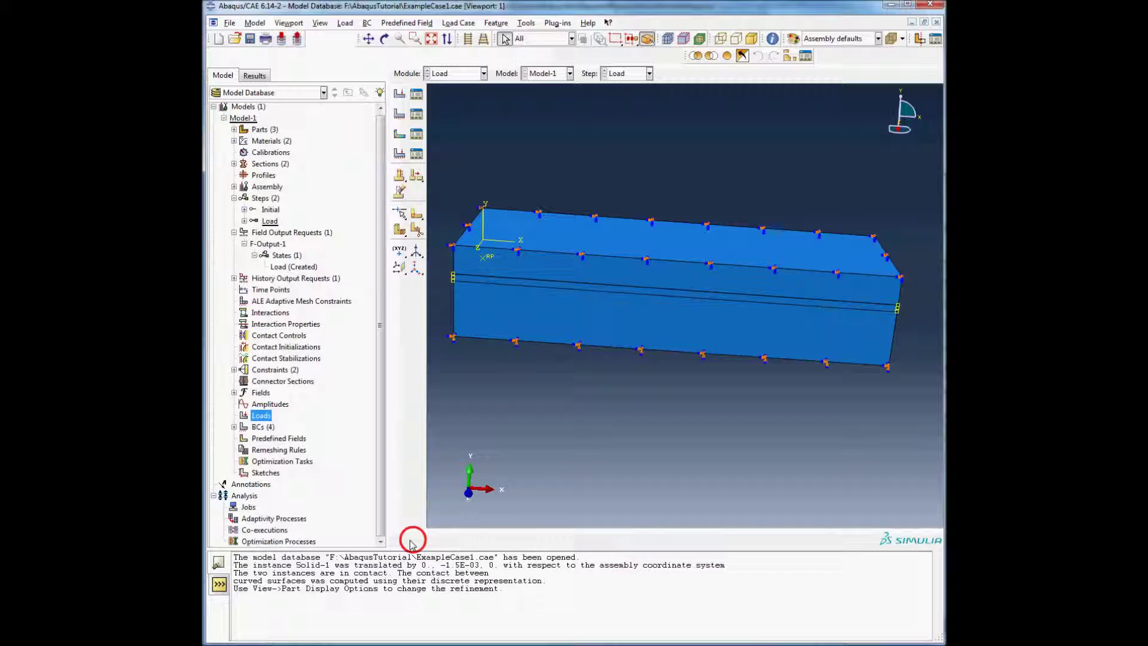
Start a mechanical concentrated force load named ForceLoad in the Load step.
double_click(261, 417)
double_click(261, 416)
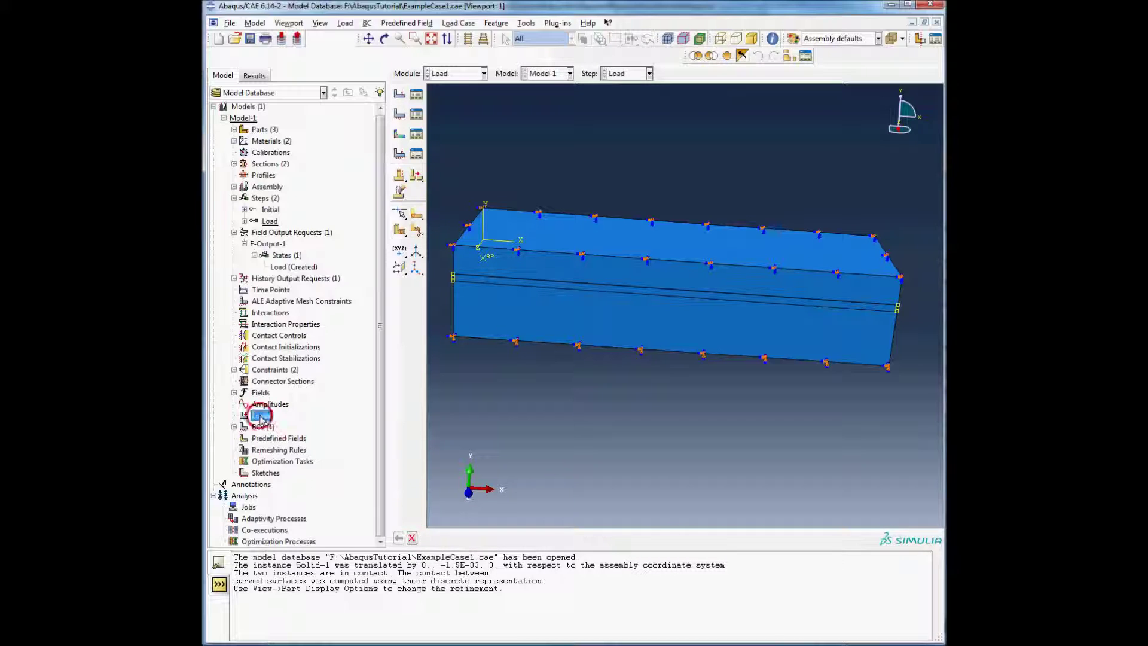
left_click(662, 347)
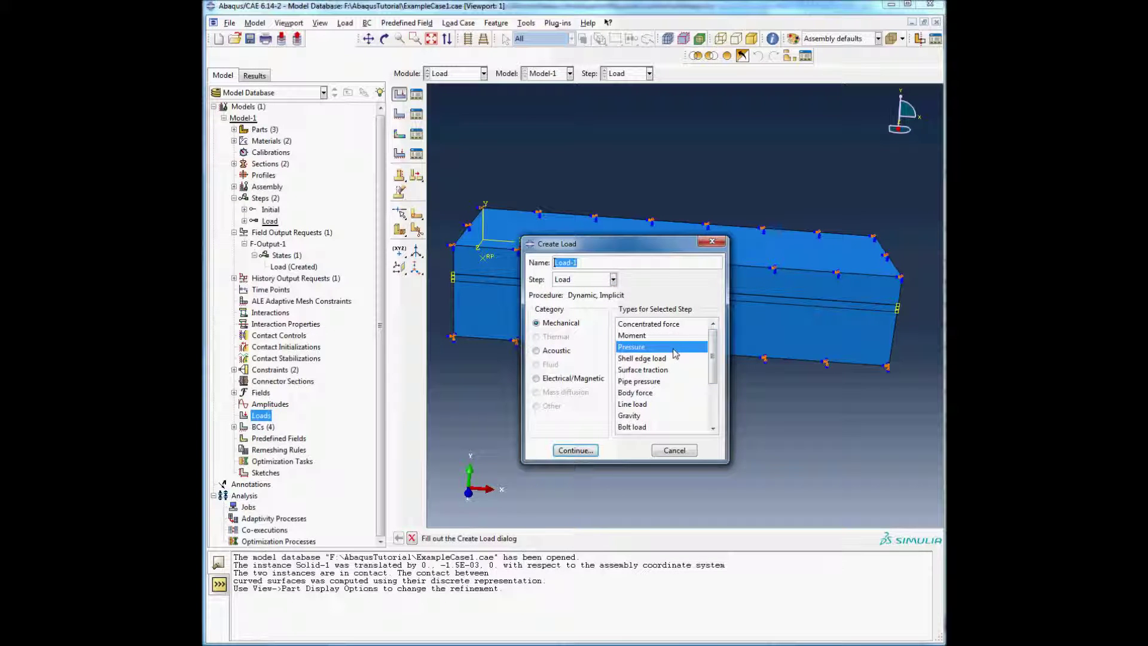
left_click(673, 325)
left_click(591, 259)
left_click_drag(591, 259, 529, 260)
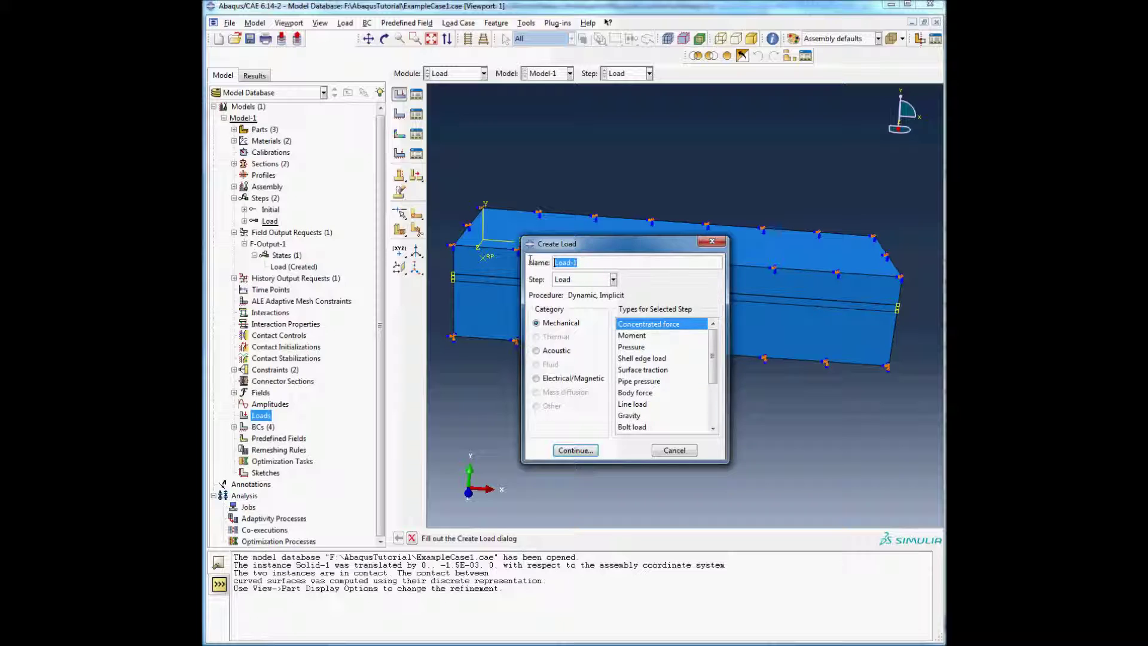
type("ForceLoad")
left_click(576, 452)
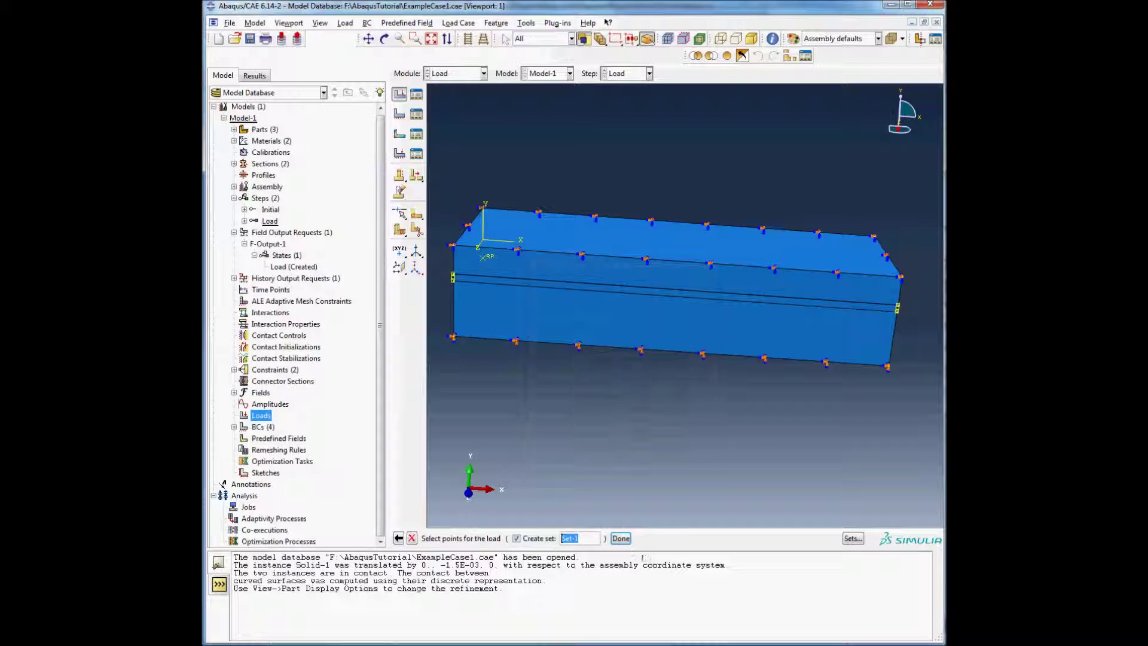
Abandon the concentrated force load and start a mechanical pressure load in the Load step.
left_click(857, 541)
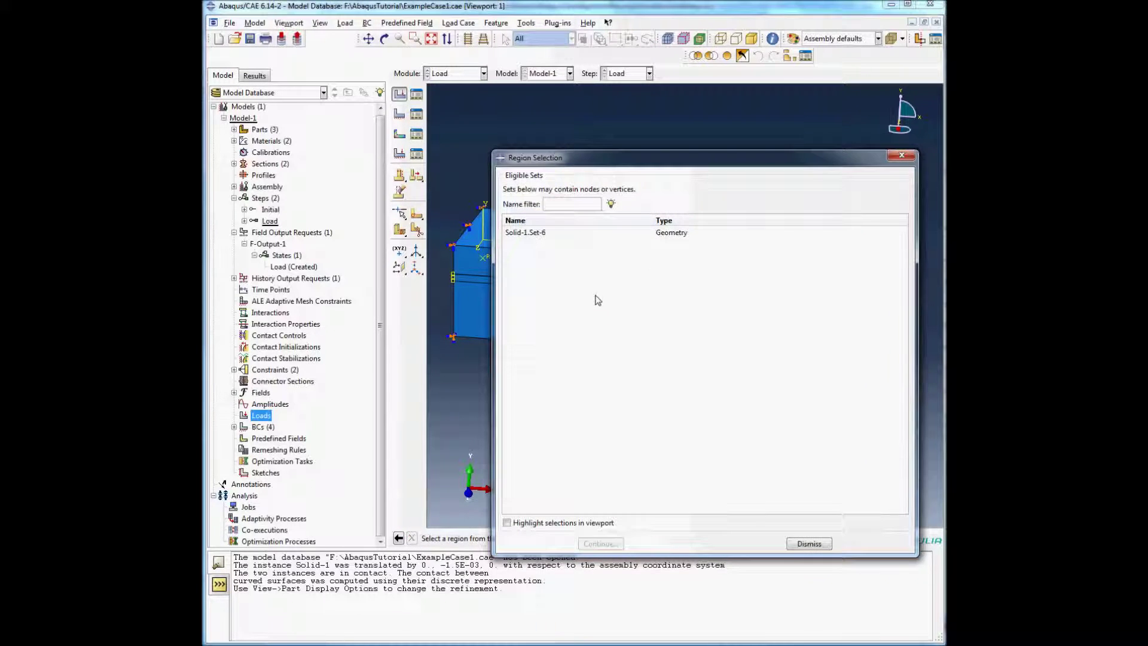
left_click(901, 157)
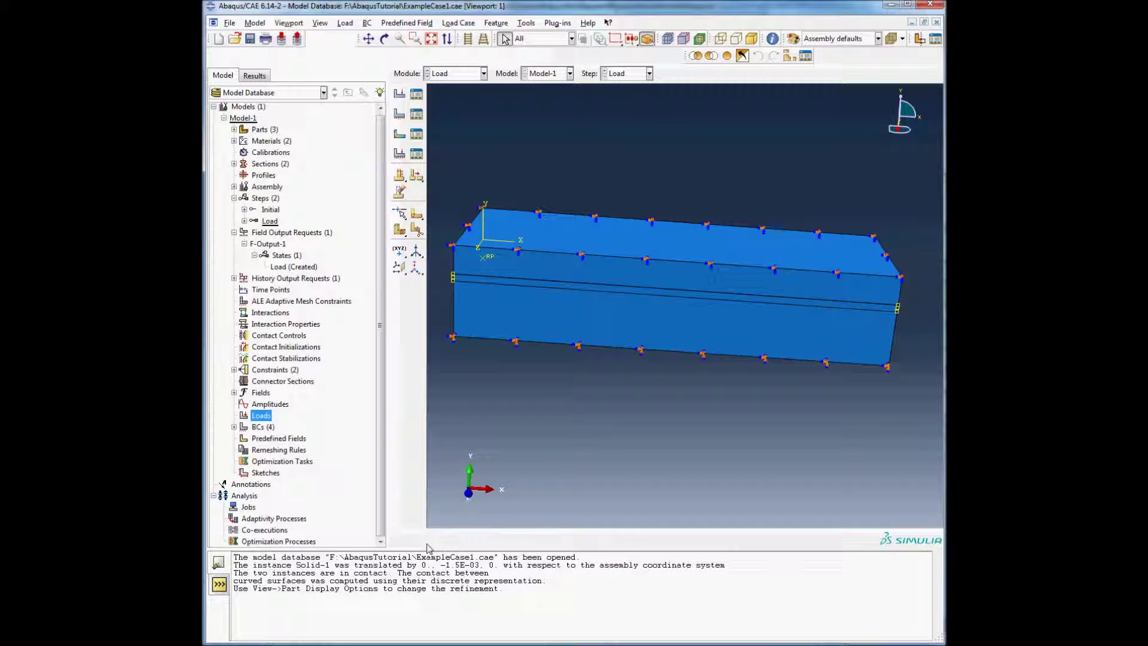
double_click(261, 417)
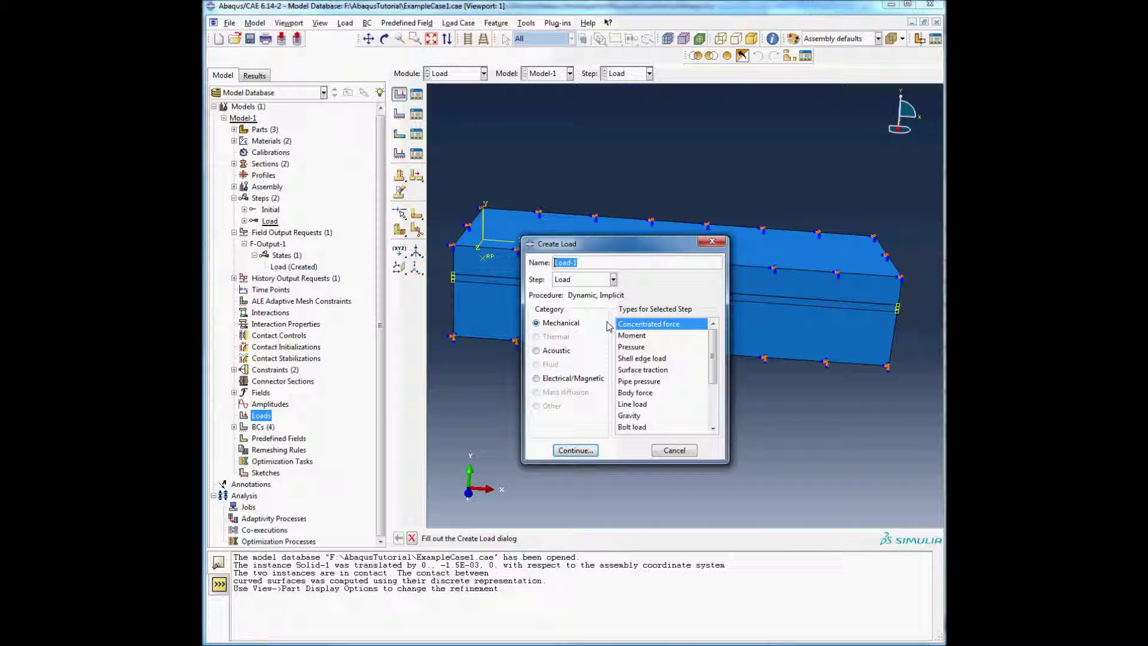
left_click(594, 286)
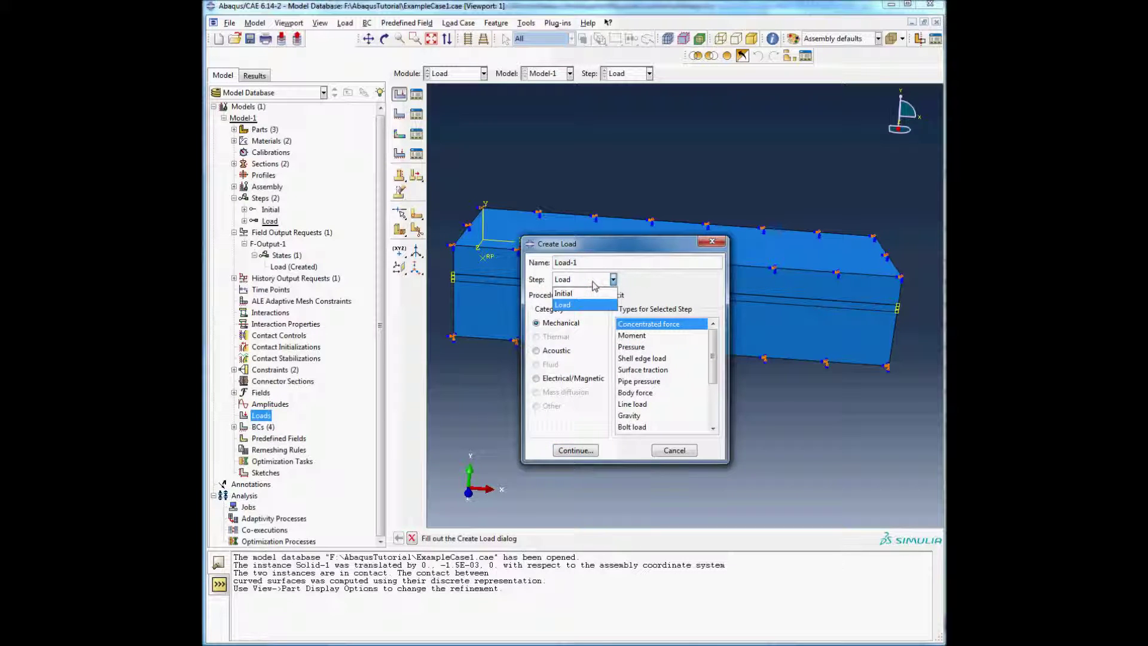
left_click(564, 305)
left_click_drag(718, 355, 707, 398)
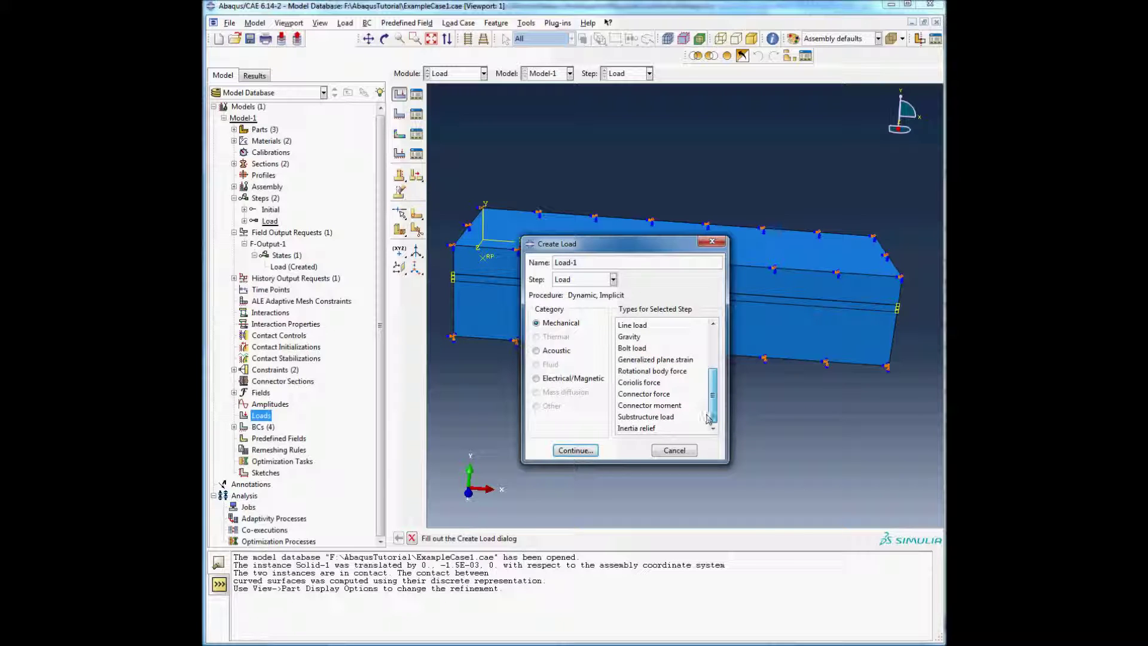
scroll(664, 383, "up", 3)
left_click(655, 348)
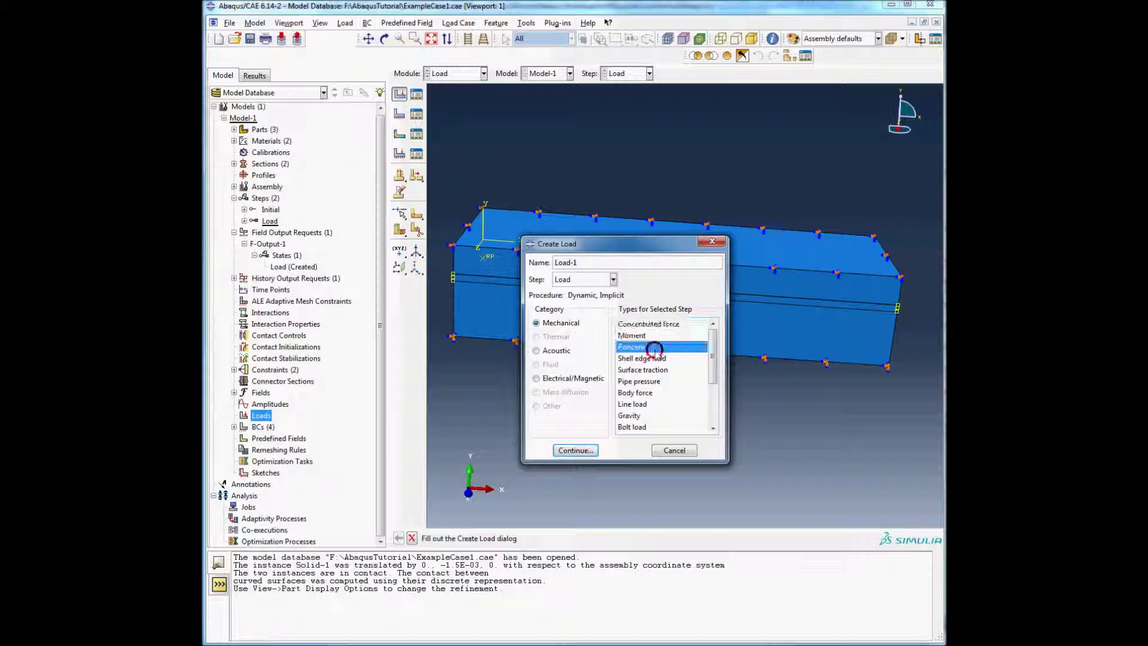
double_click(655, 348)
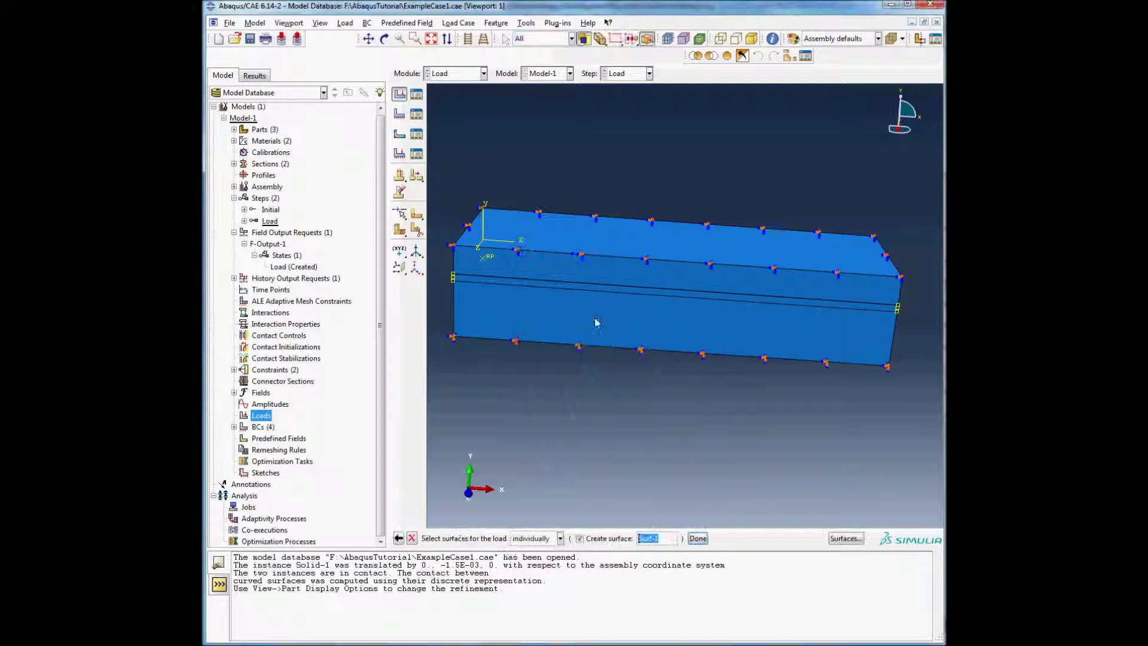
Apply the pressure load to the upper face of the layered assembly on its brown side with a magnitude of 100000.
left_click(691, 247)
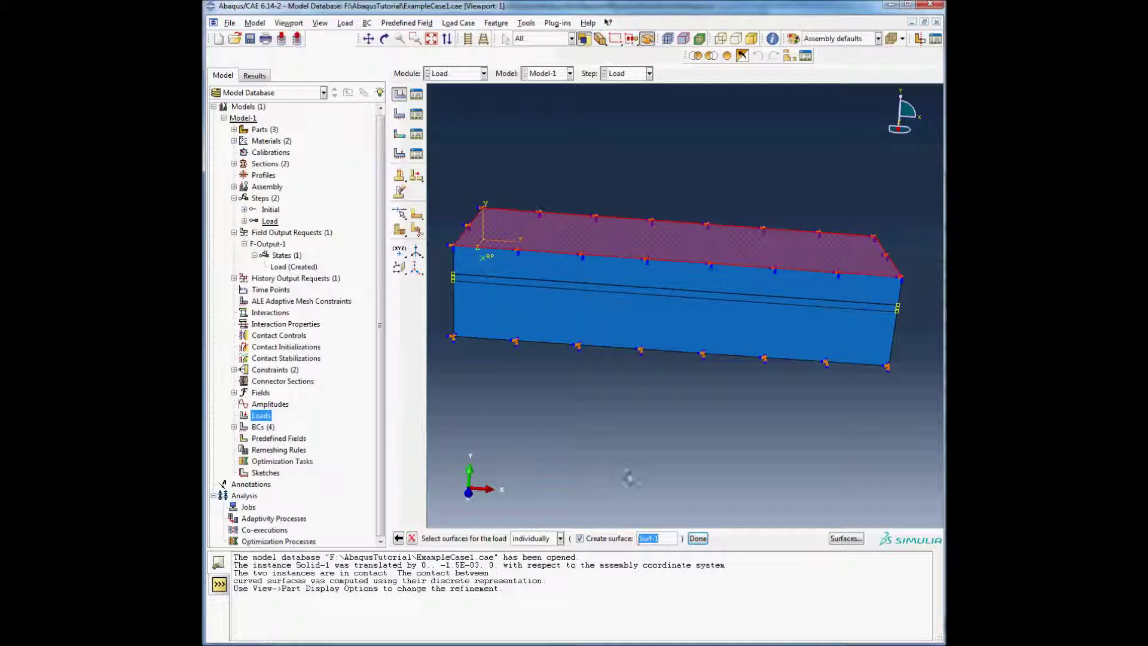
type("TopSurface")
key("Return")
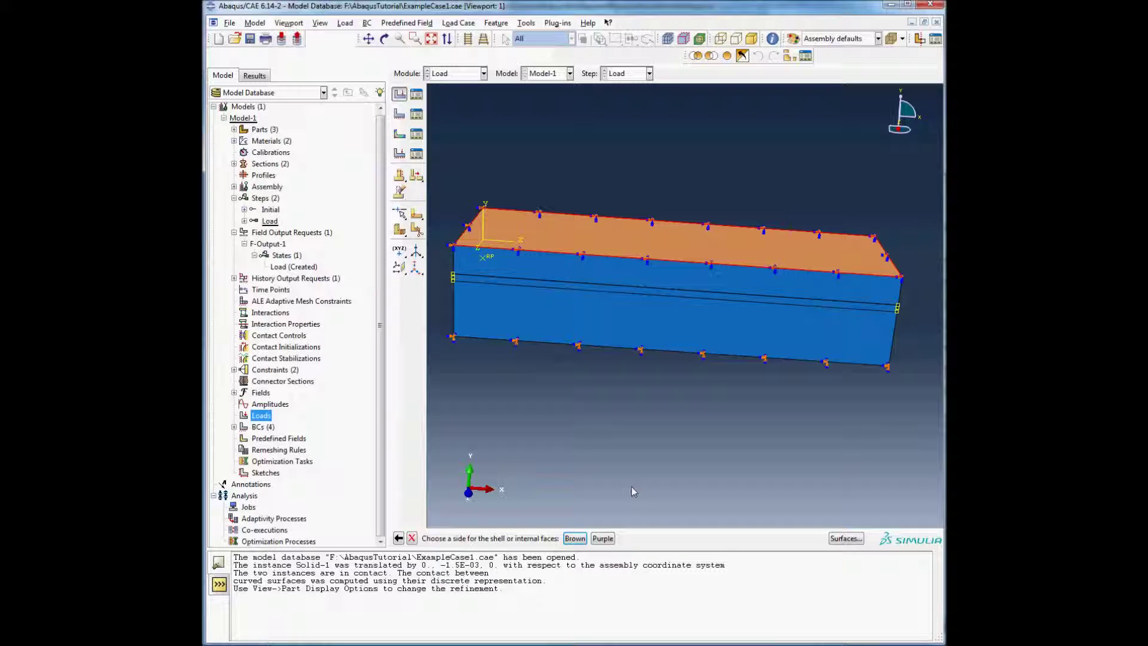
left_click(574, 539)
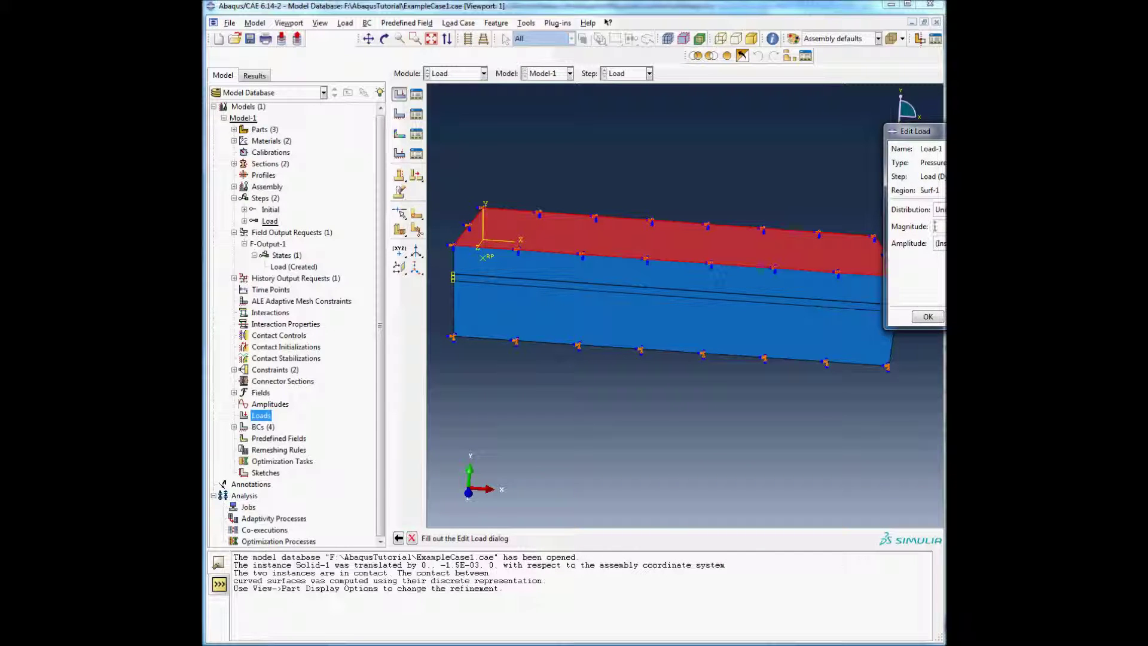
left_click(940, 209)
key("Return")
left_click(928, 316)
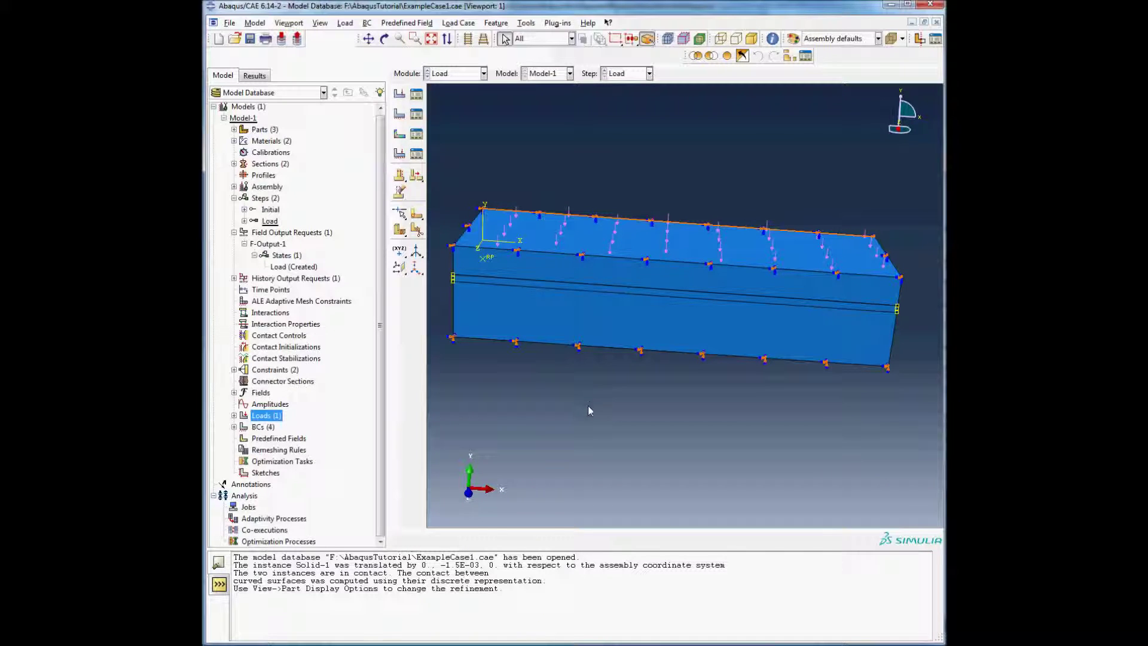
Create a job named GenerateInput from Model-1 with the default full analysis settings.
left_click(233, 415)
left_click(234, 438)
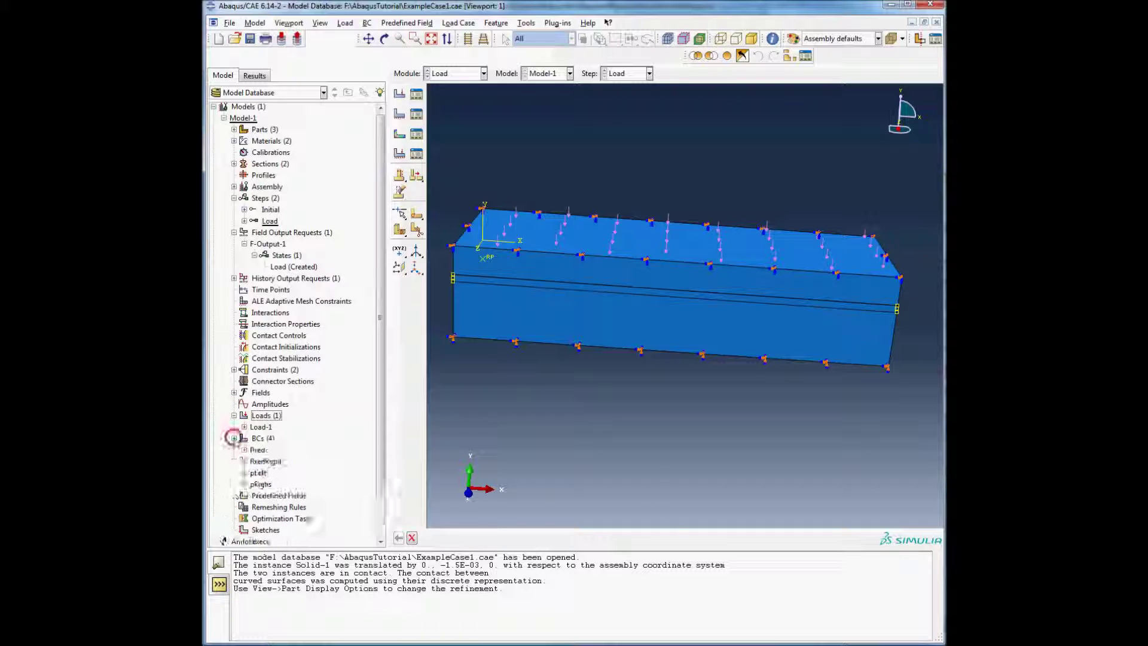
scroll(355, 450, "down", 5)
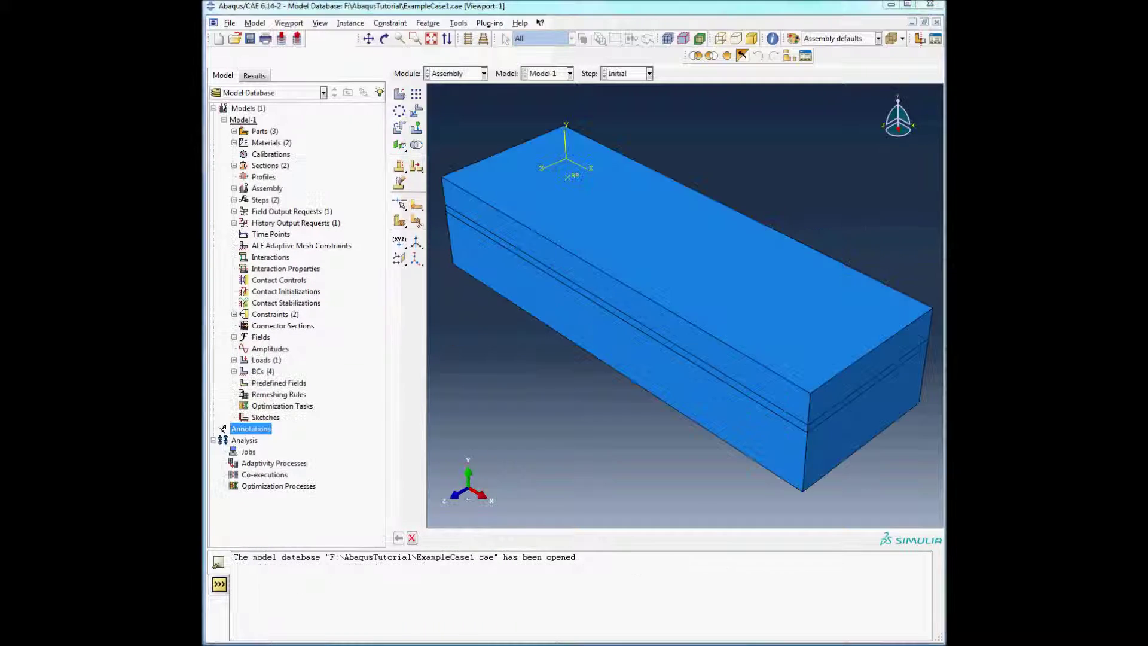
left_click(246, 452)
left_click(246, 452)
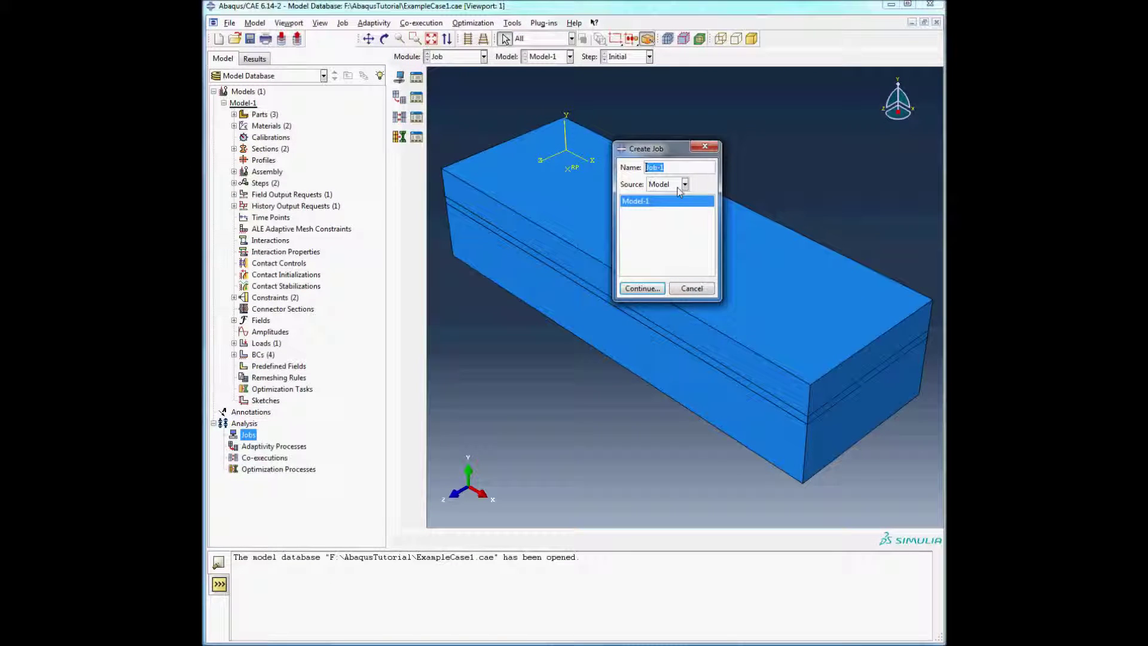
type("GenerateInput")
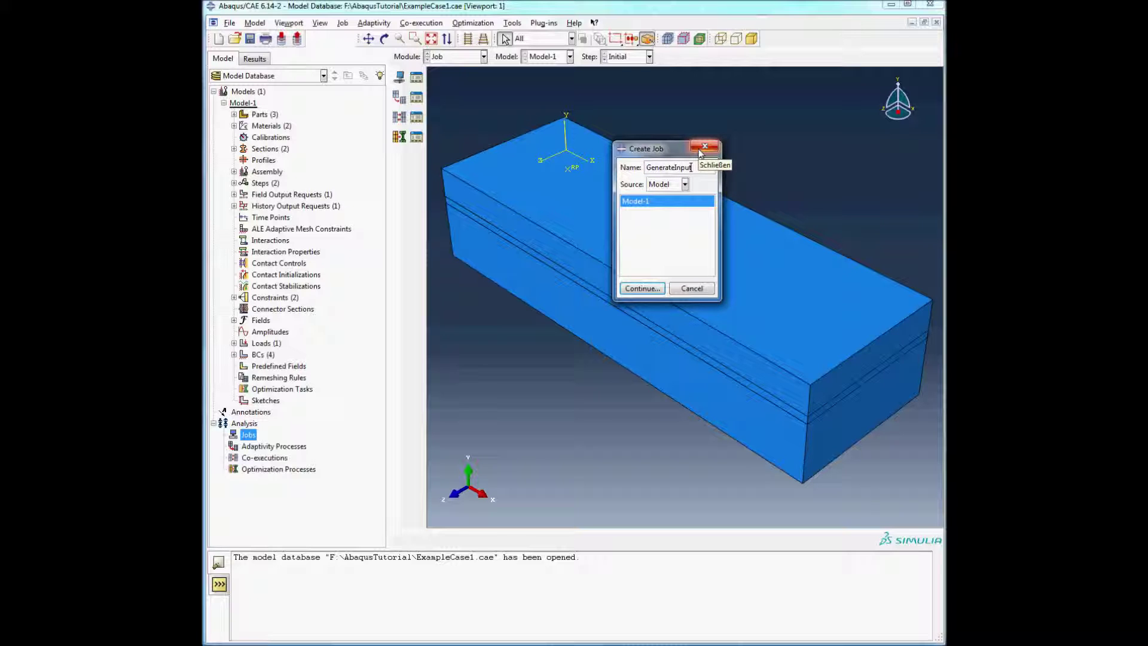
left_click(642, 289)
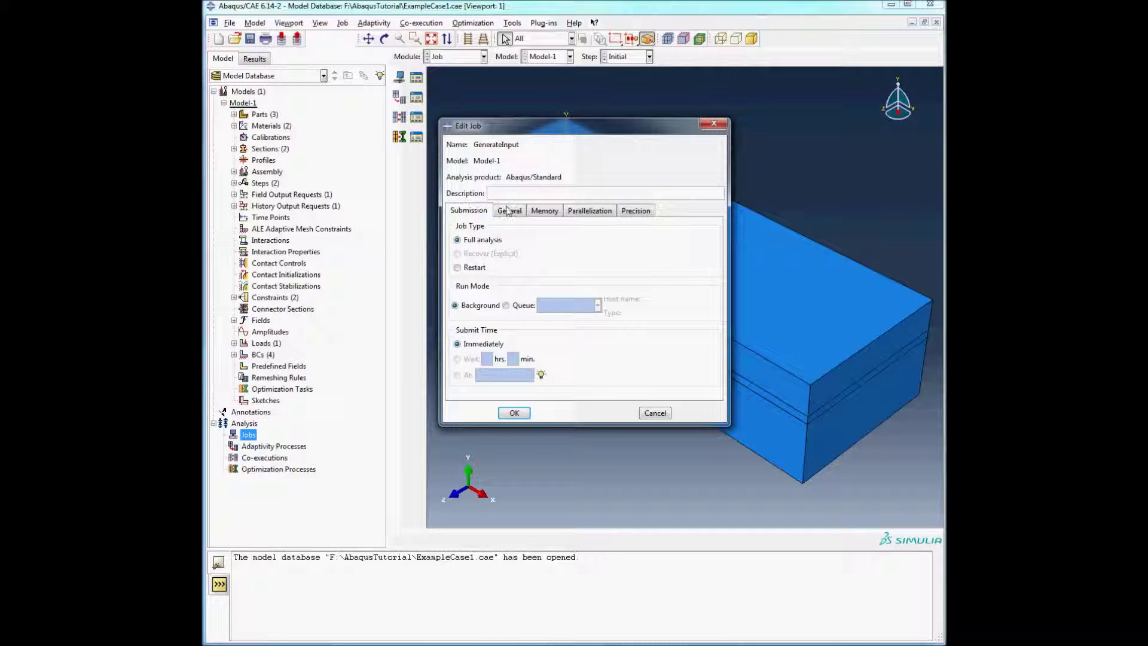
left_click(514, 413)
Write the input file for the GenerateInput job.
left_click(223, 434)
left_click(251, 446)
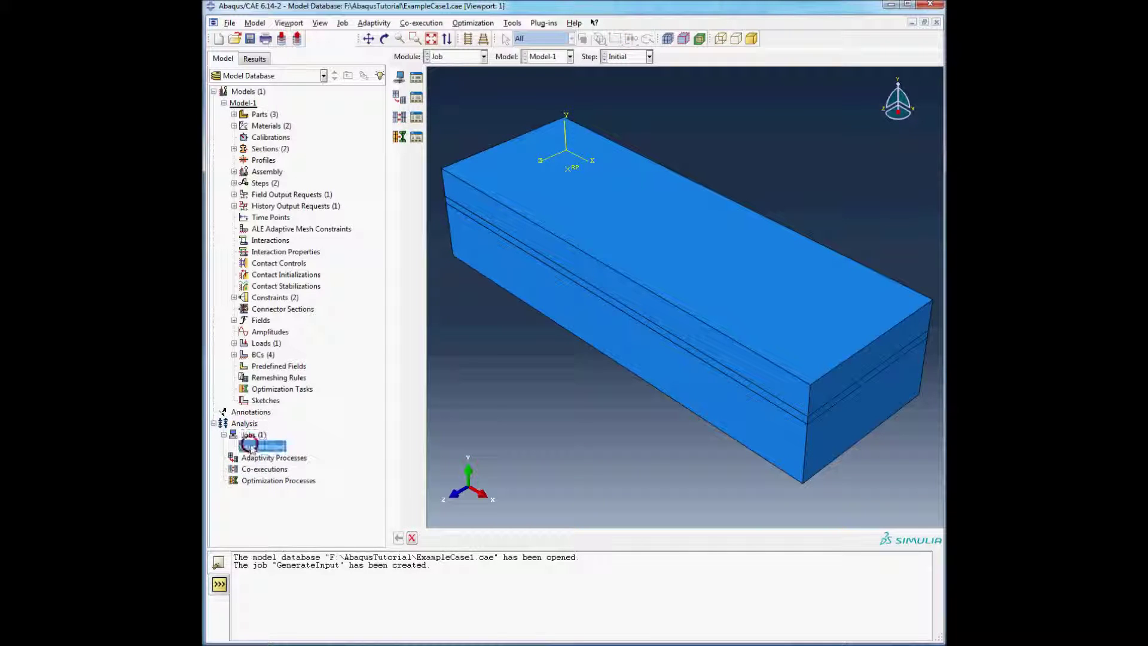
right_click(251, 446)
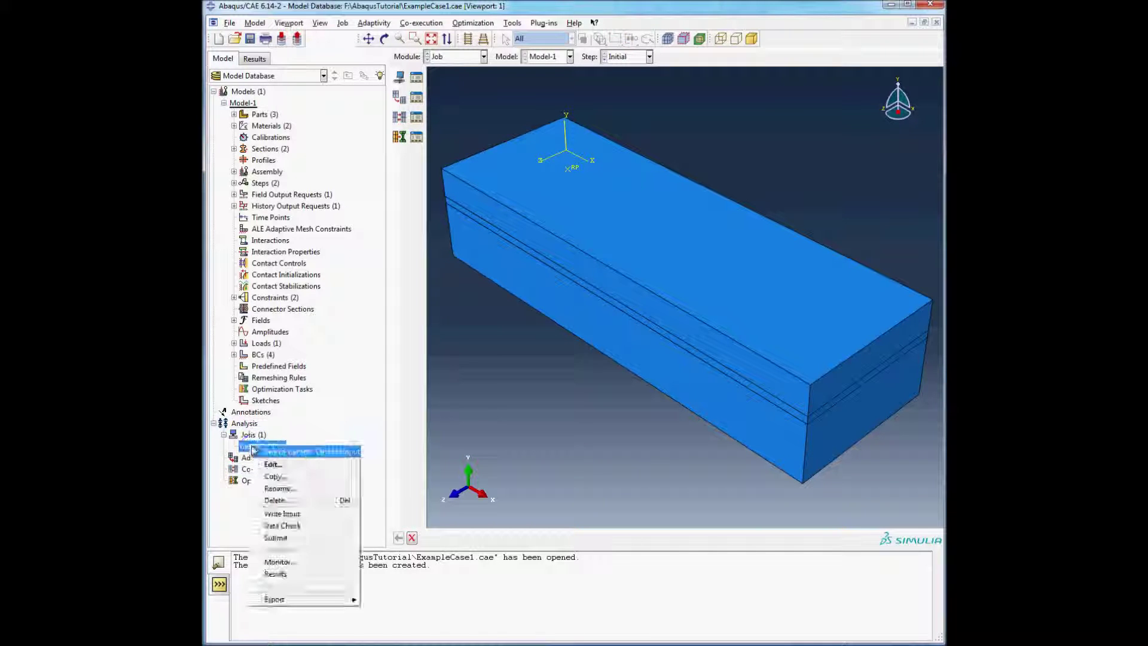
left_click(281, 514)
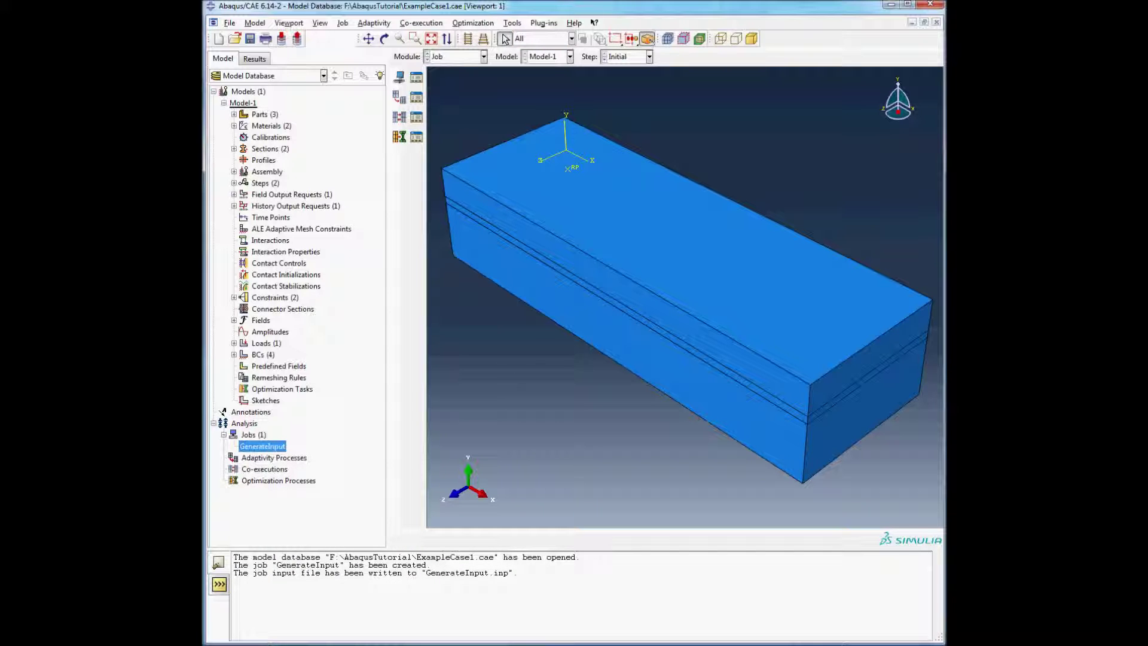
Switch to the C:\Temp folder in Windows Explorer and open GenerateInput.inp in Notepad++.
mouse_move(204, 60)
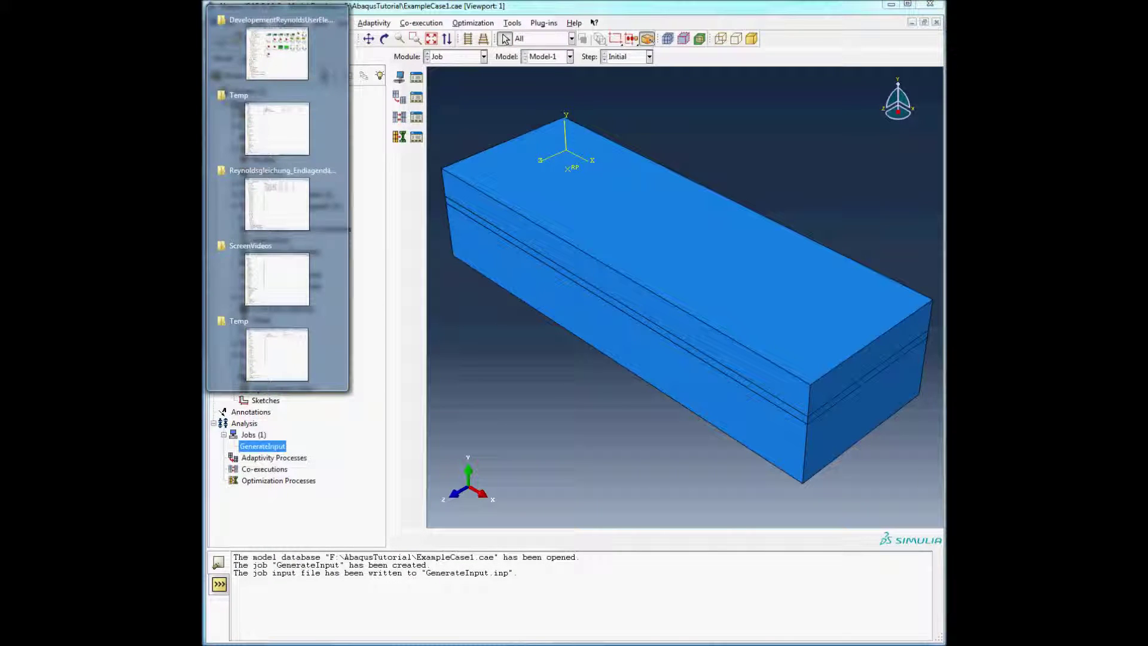
left_click(294, 357)
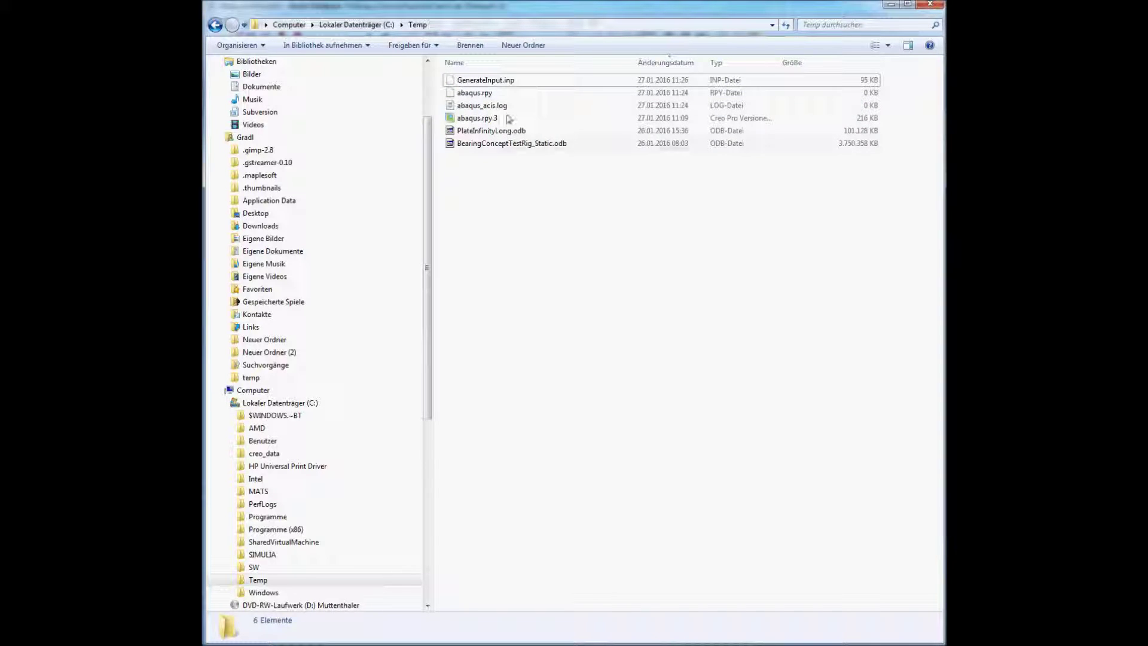
left_click(510, 81)
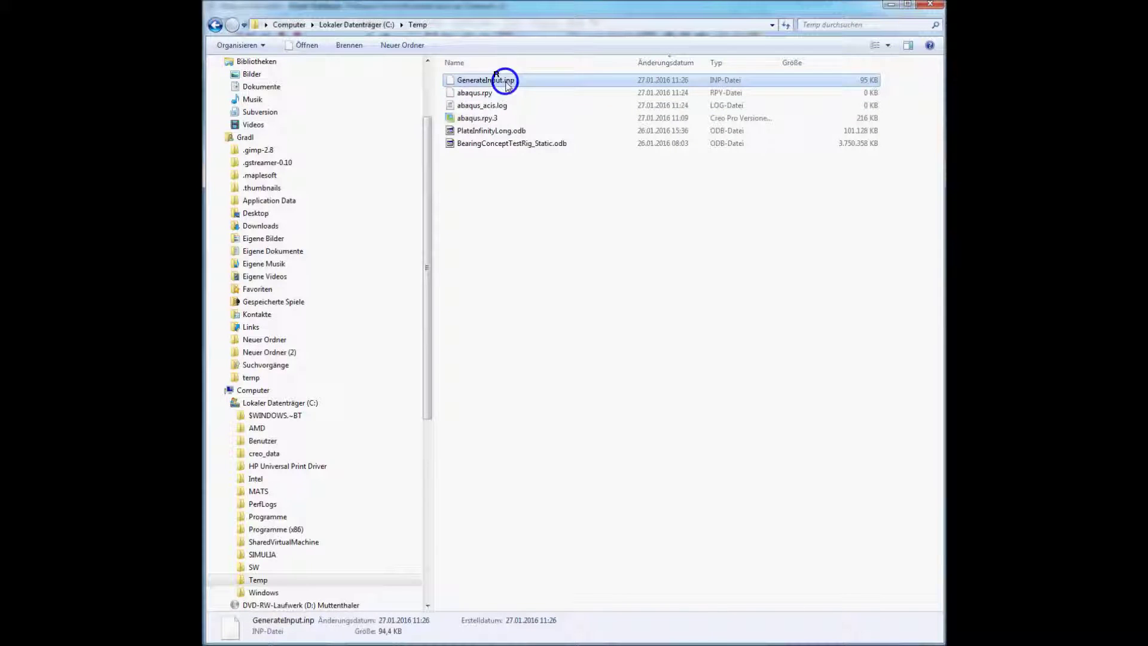
right_click(506, 82)
left_click(543, 105)
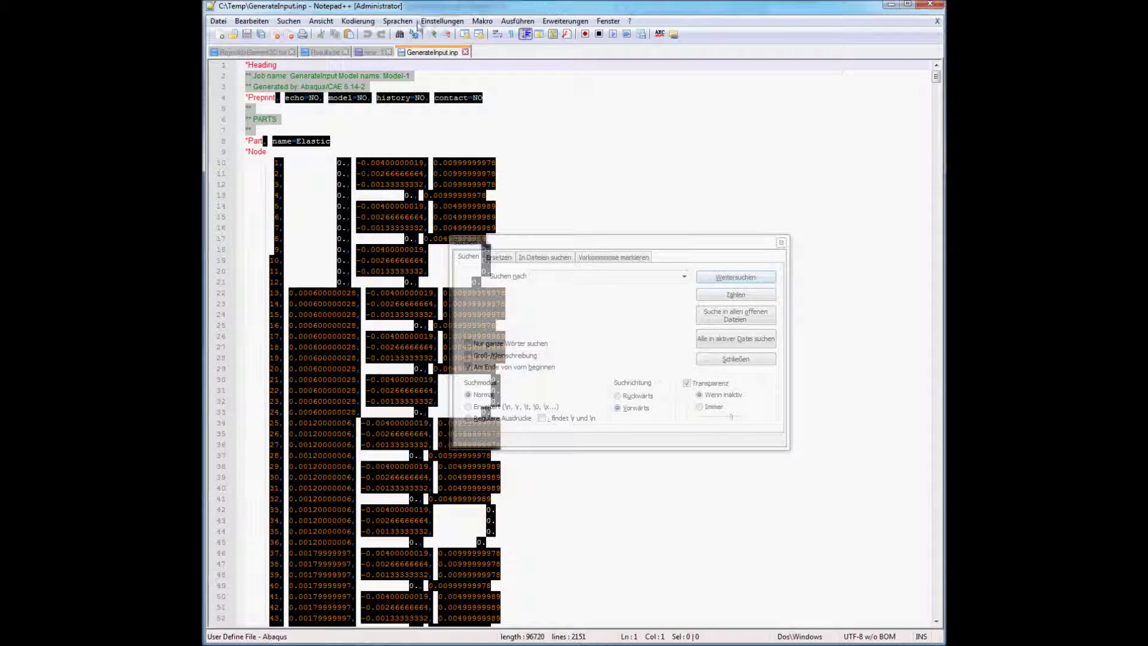
Set the syntax highlighting of GenerateInput.inp to the custom user-defined Abaqus language.
left_click(397, 21)
left_click(428, 345)
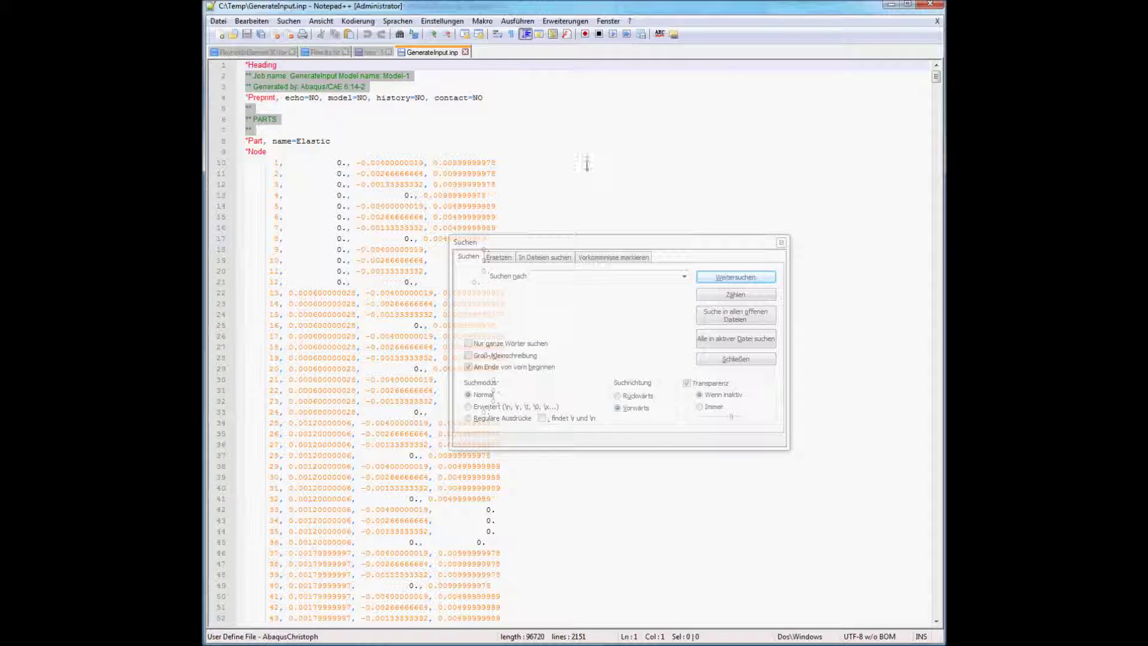
left_click(549, 144)
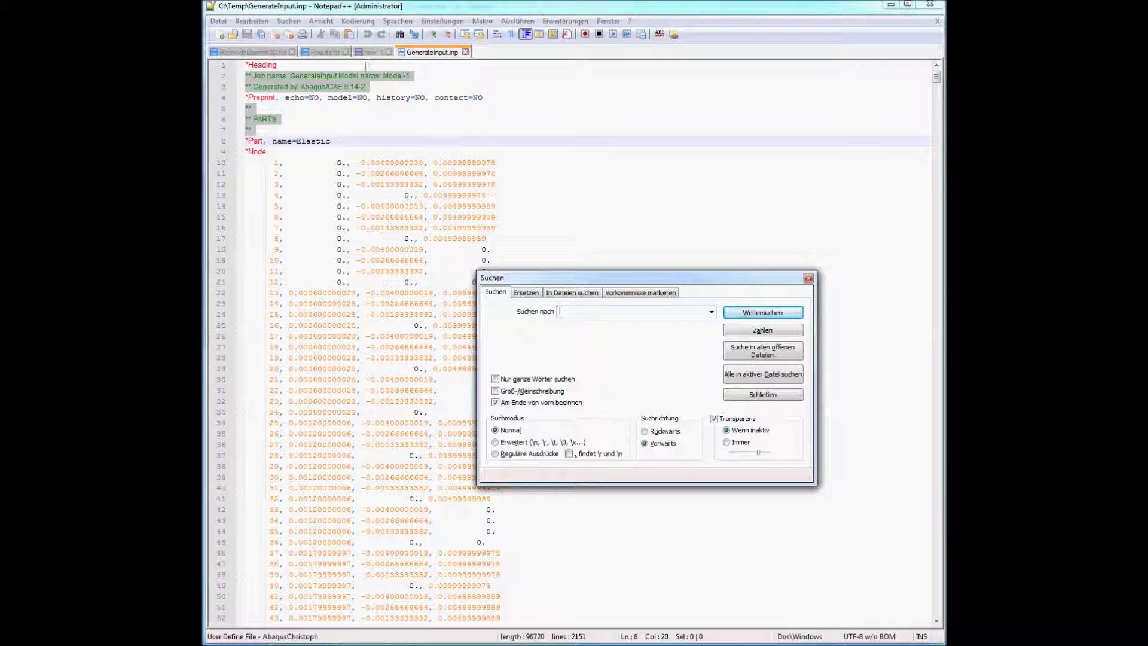
Search GenerateInput.inp for "Element" and select the *Element type line of the Gap part.
left_click(567, 312)
type("Element")
key("Return")
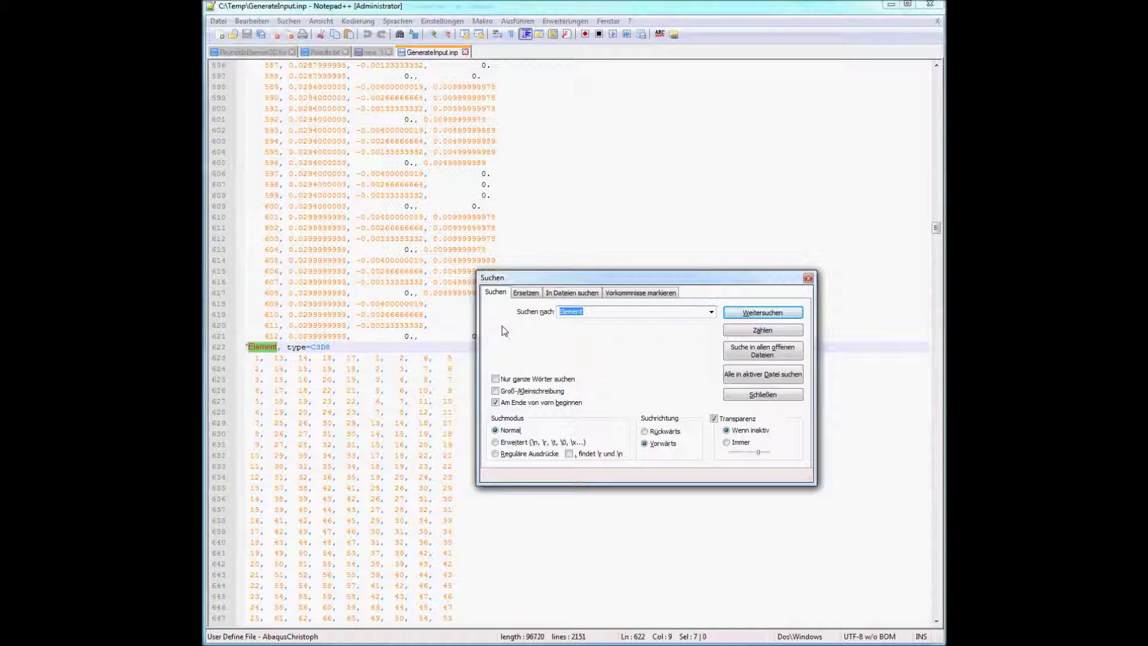
left_click_drag(346, 347, 239, 349)
Replace the Gap part's *Element line with the *USER ELEMENT, *UEL PROPERTY and U1001 element block copied from the new 1 document.
left_click(383, 53)
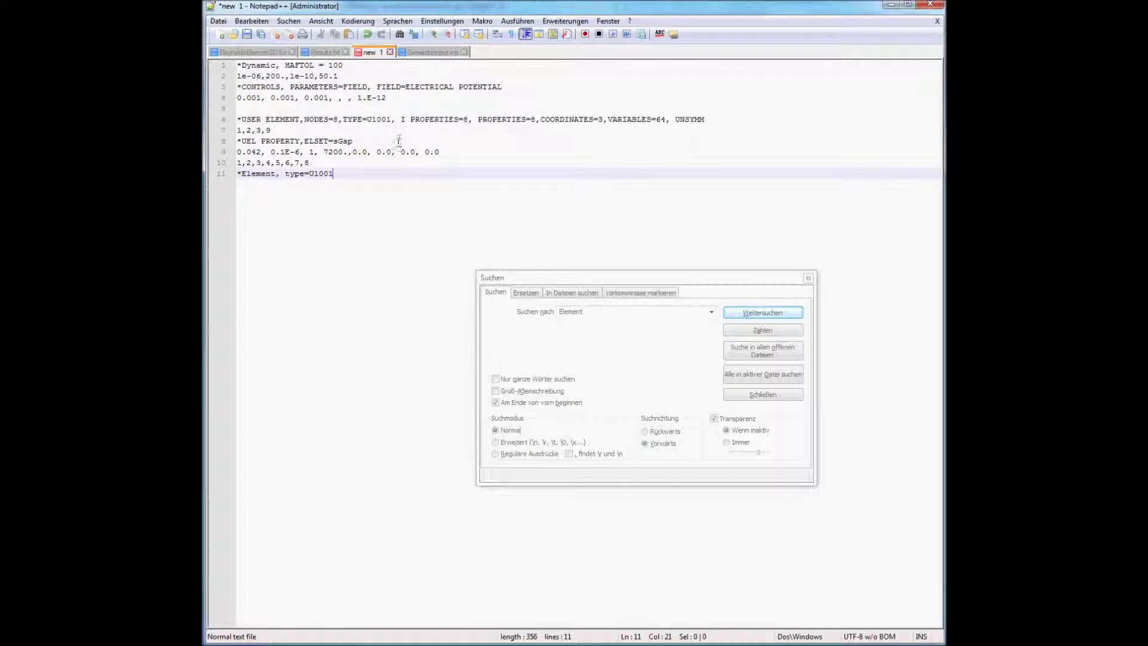
left_click_drag(363, 177, 238, 119)
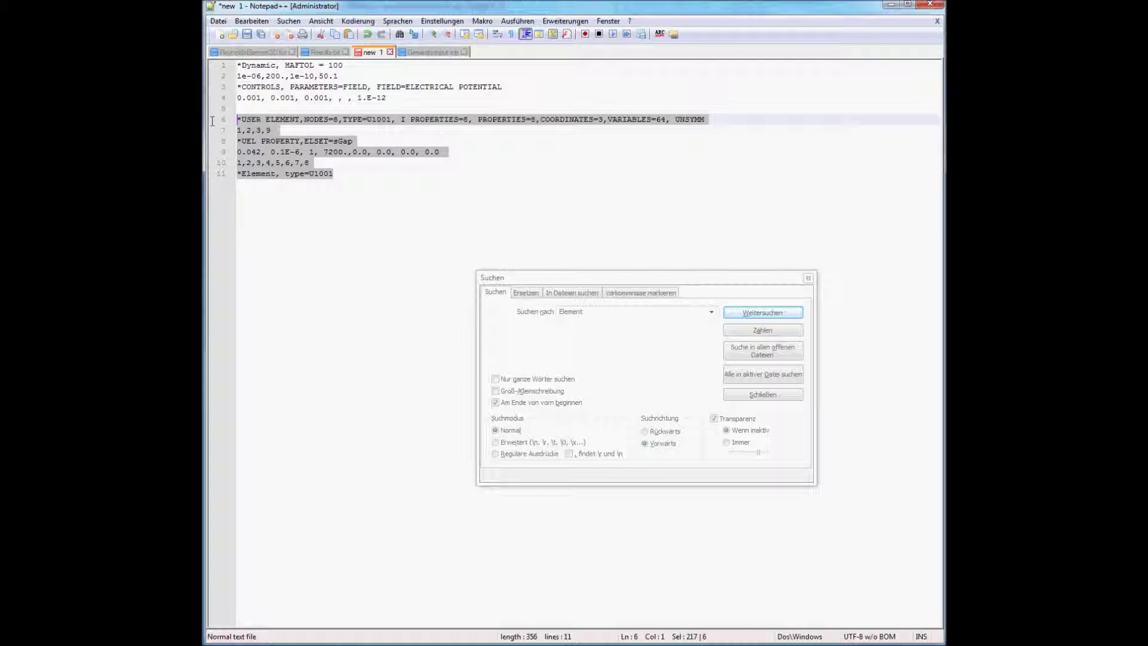
left_click(433, 51)
left_click_drag(340, 346, 242, 347)
key("ctrl+v")
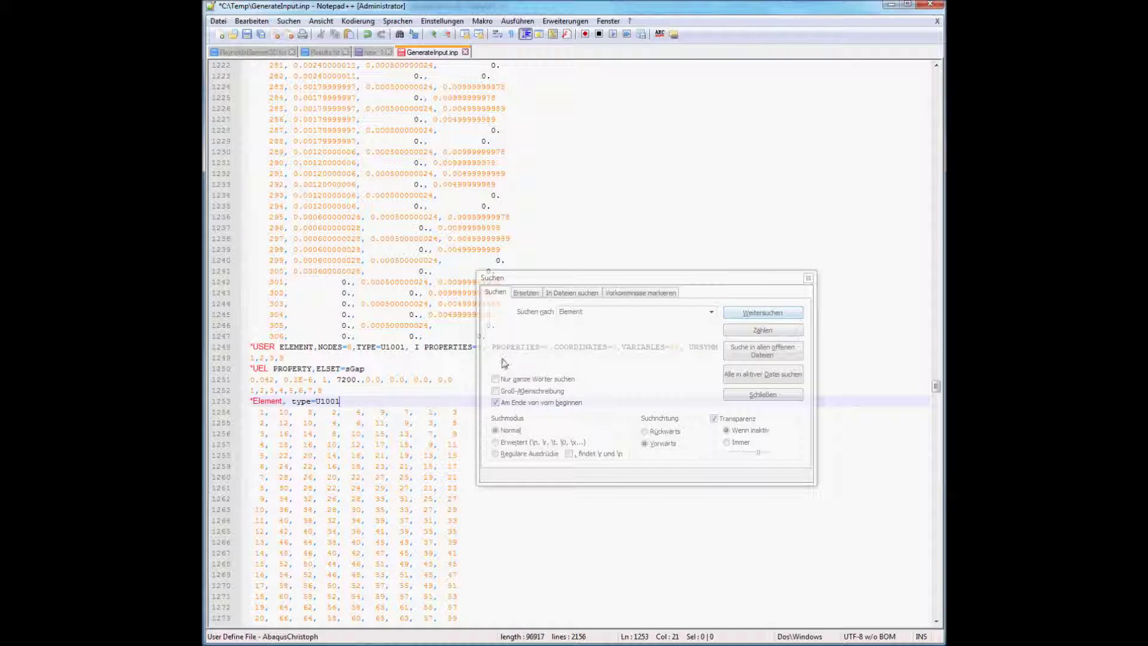
Search for sGap and comment out the *Solid Section lines of the sGap element set in the Gap part.
left_click(594, 315)
type("sGap")
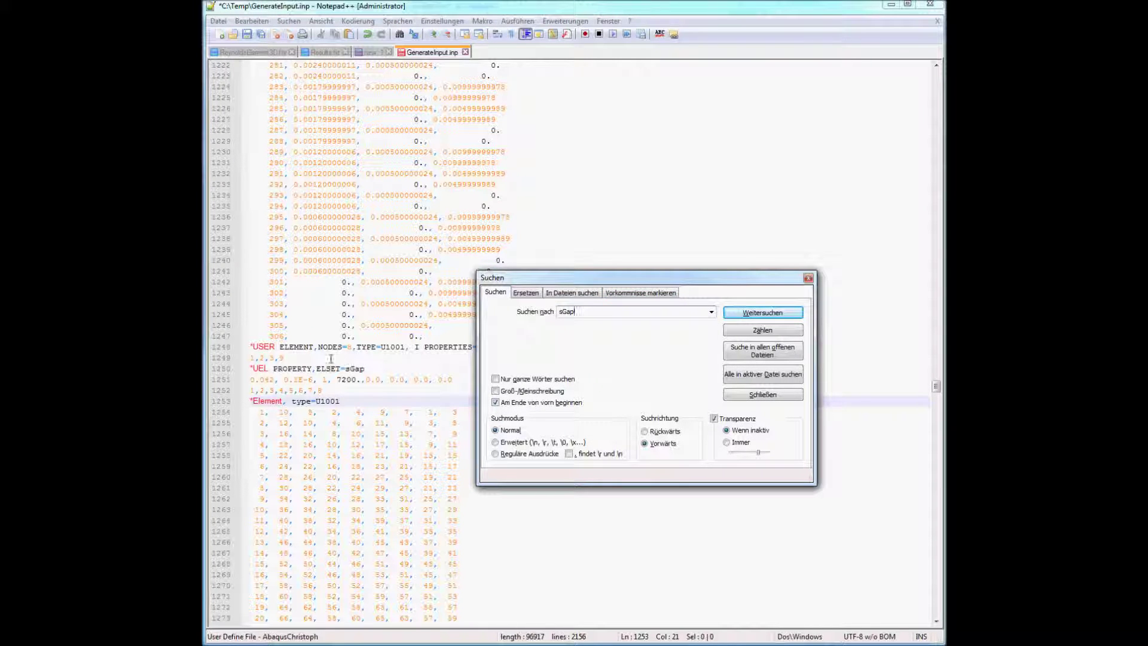
left_click(763, 313)
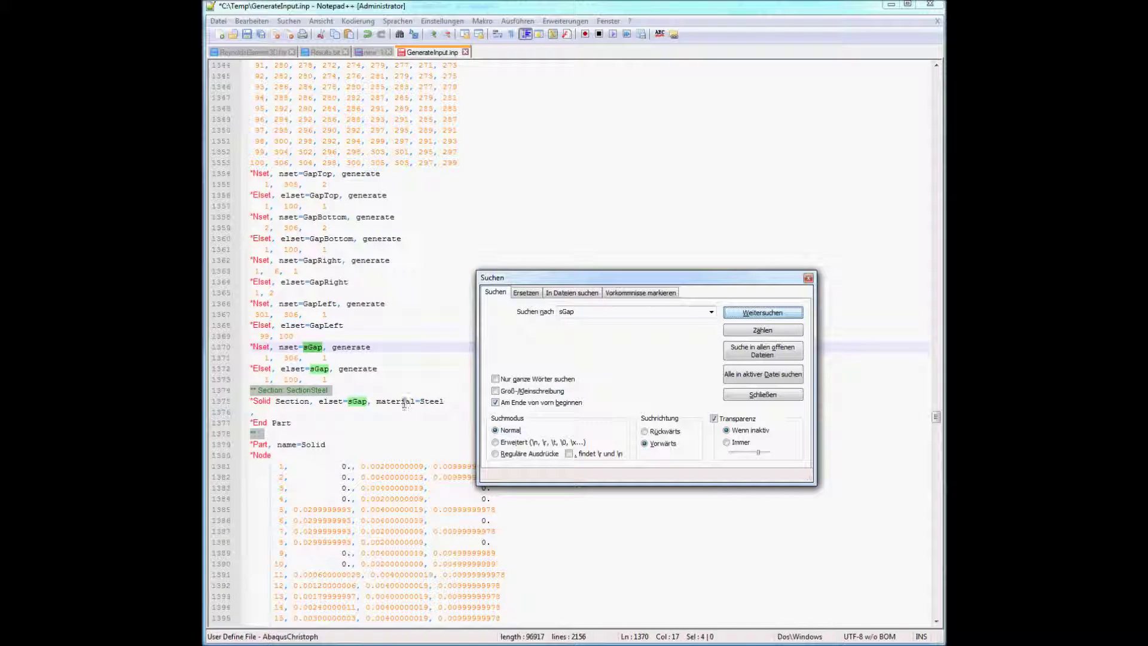
left_click(304, 413)
left_click(237, 401, "shift")
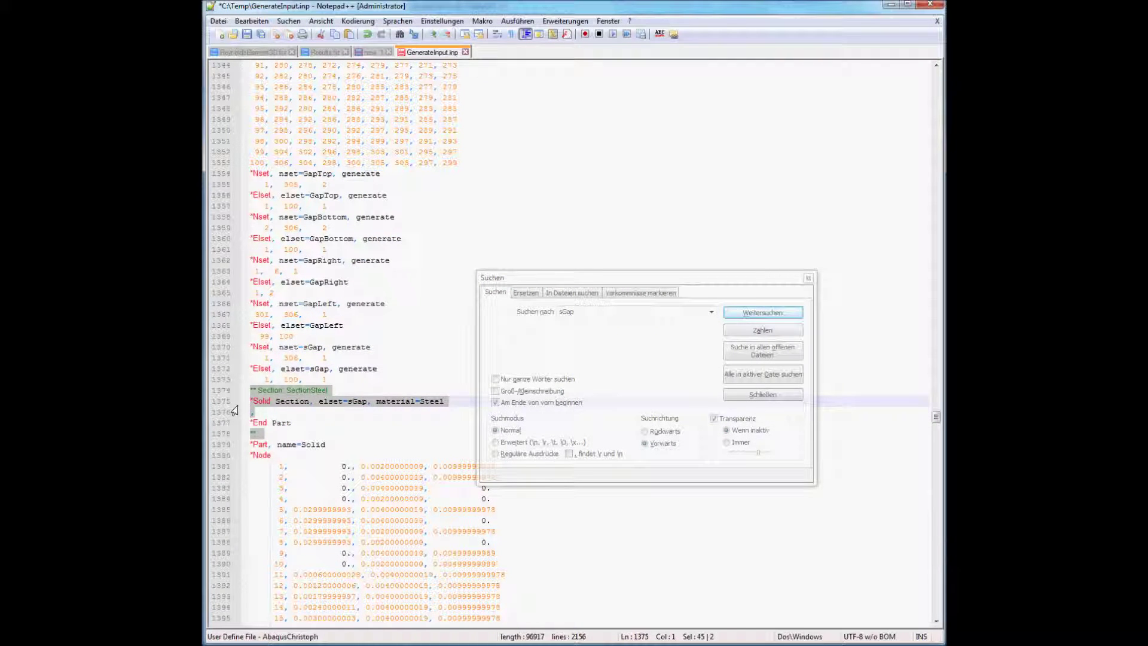
key("ctrl+q")
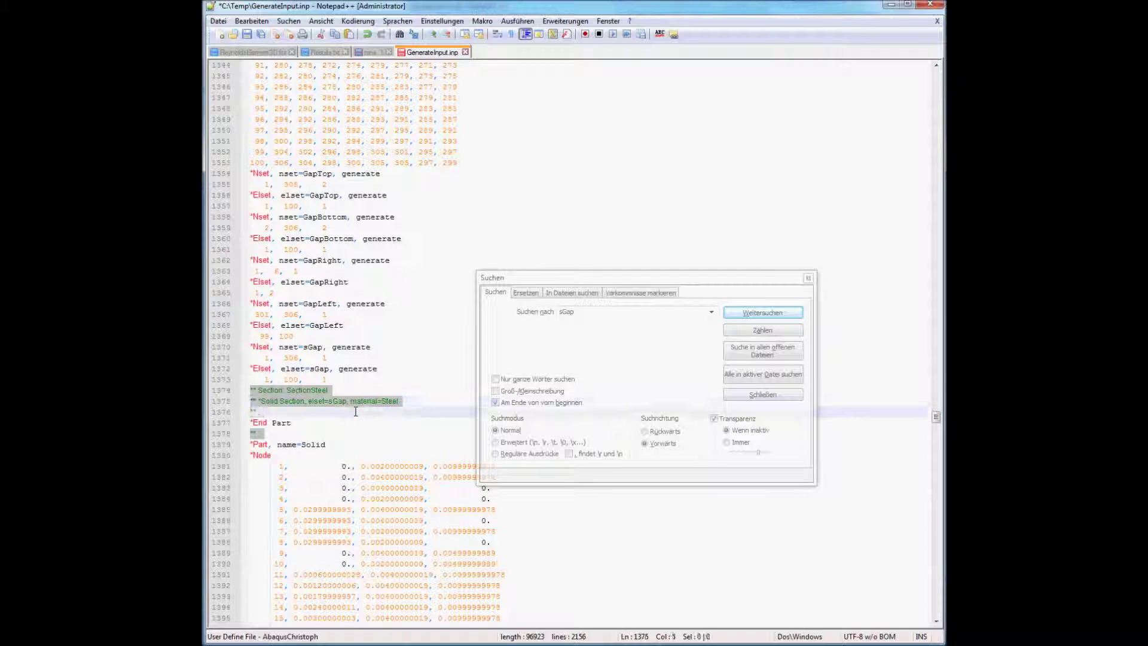
Locate the Load step's *Dynamic lines in GenerateInput.inp and copy the *Dynamic, HAFTOL = 100 and *CONTROLS block from the new 1 document.
left_click_drag(936, 417, 936, 613)
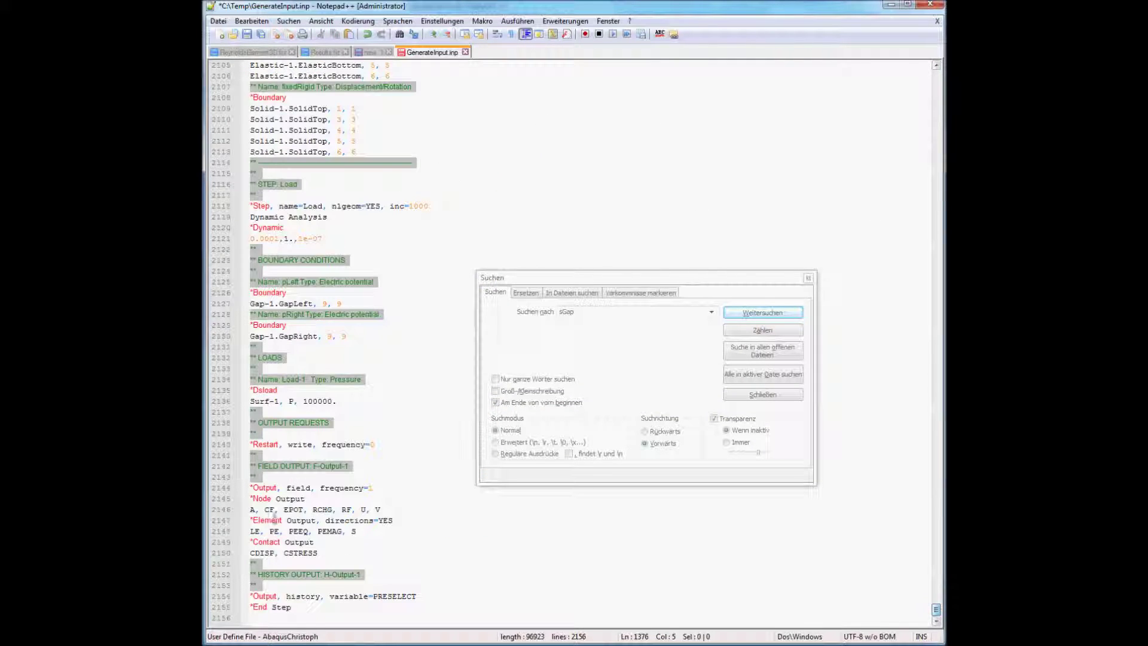
scroll(313, 367, "up", 6)
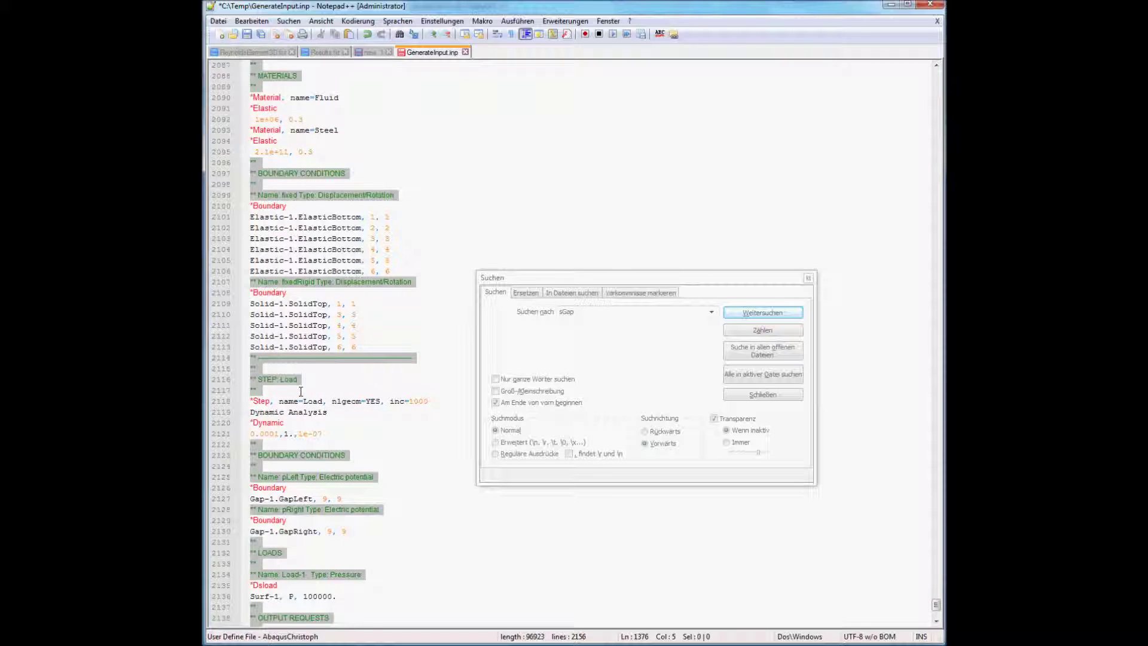
left_click(309, 412)
left_click(365, 52)
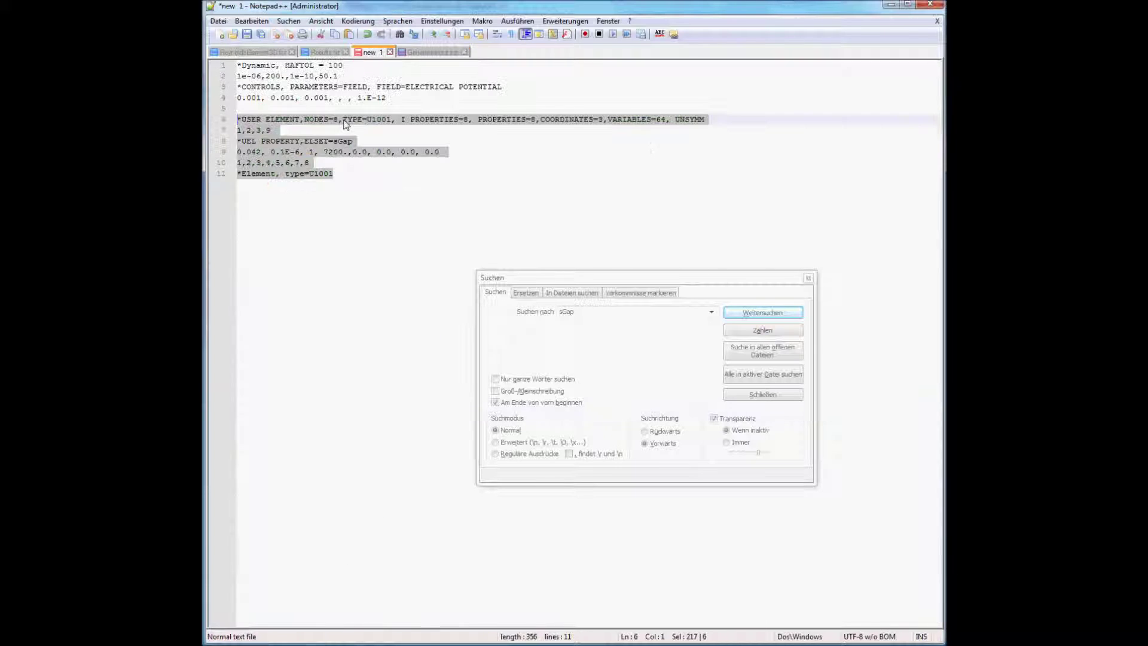
left_click(324, 97)
left_click(398, 96)
left_click_drag(398, 96, 207, 63)
key("ctrl+c")
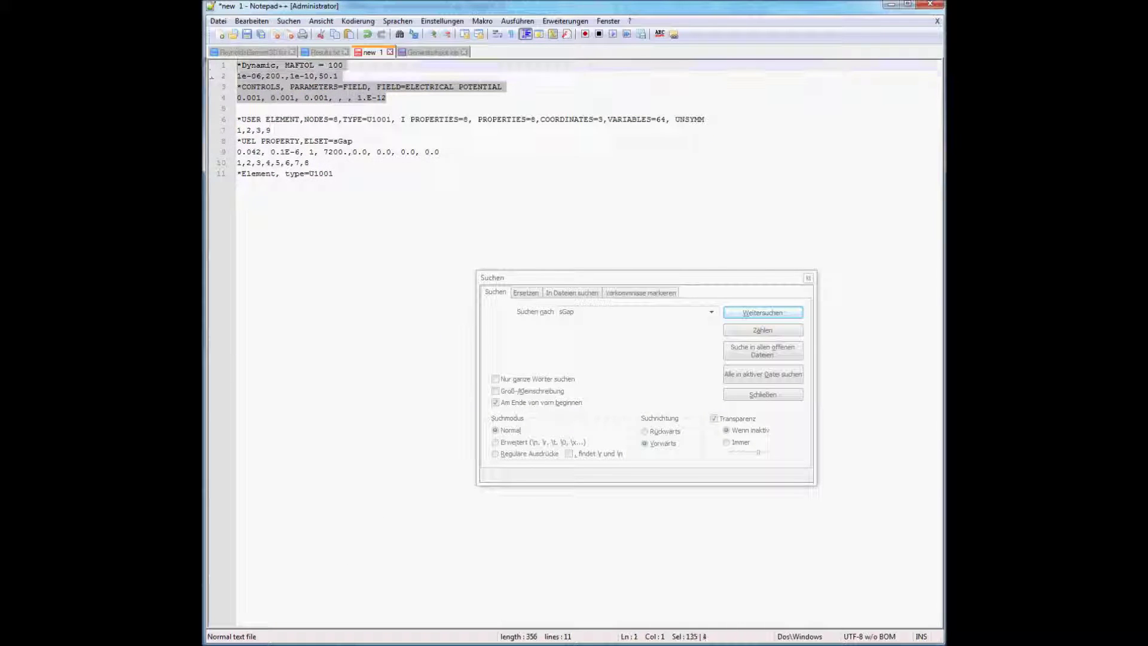
Replace the Load step's *Dynamic lines in GenerateInput.inp with the copied *Dynamic, HAFTOL = 100 and *CONTROLS block.
left_click(419, 51)
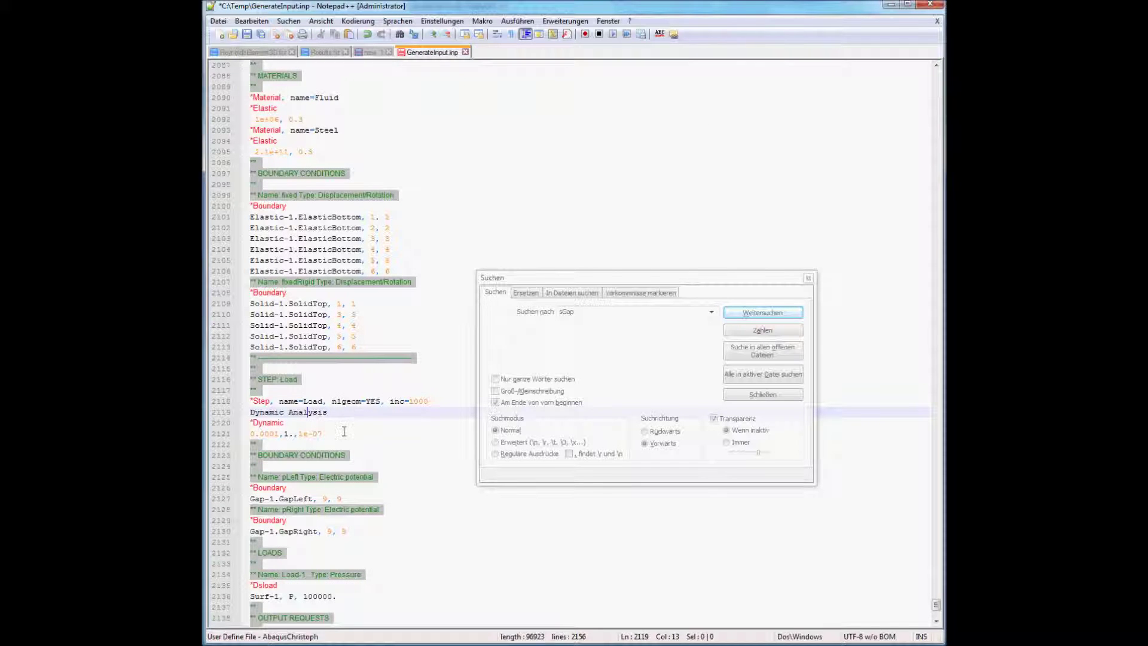
left_click_drag(345, 431, 250, 423)
key("ctrl+v")
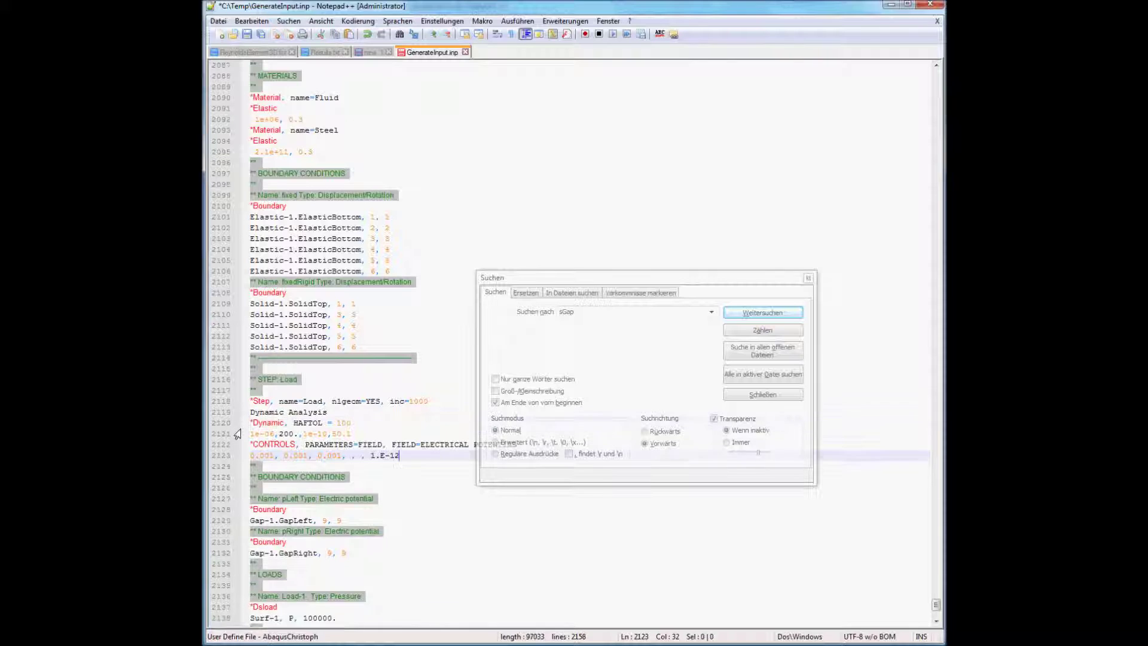
left_click_drag(352, 423, 294, 423)
key("End")
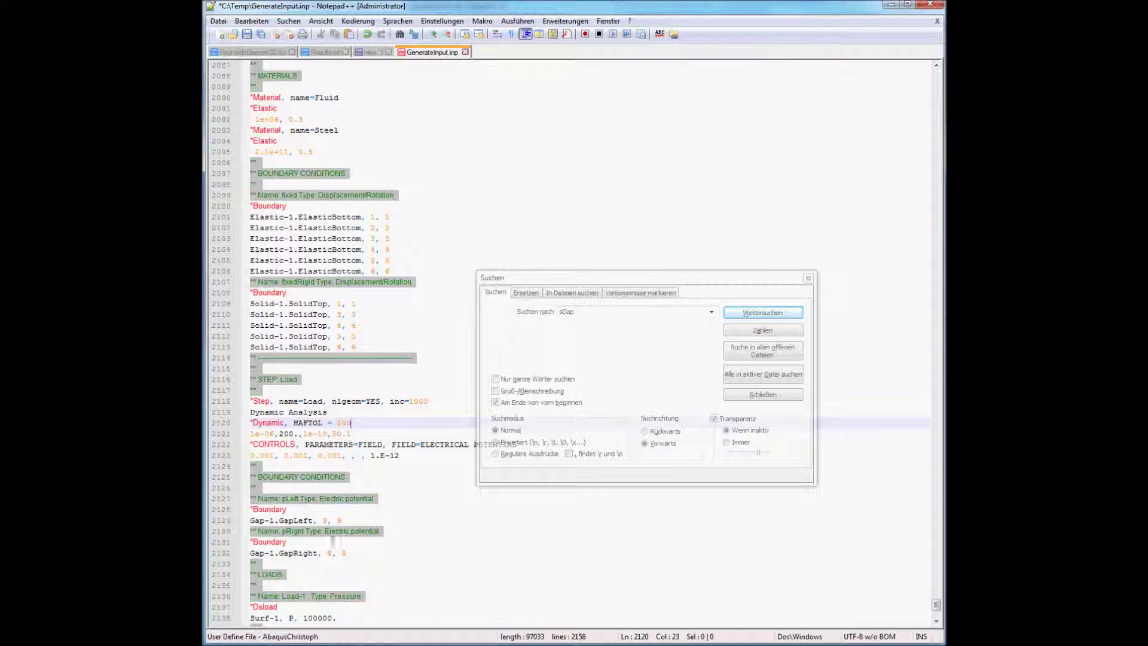
Close the search dialog and save GenerateInput.inp.
scroll(351, 456, "down", 7)
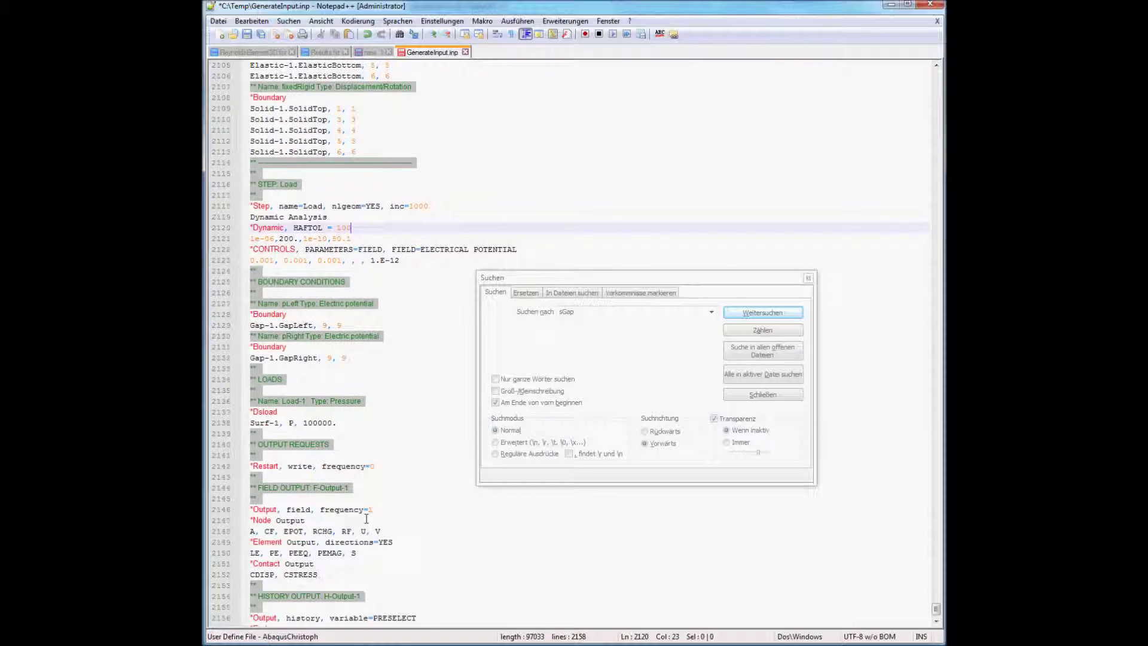
left_click(810, 280)
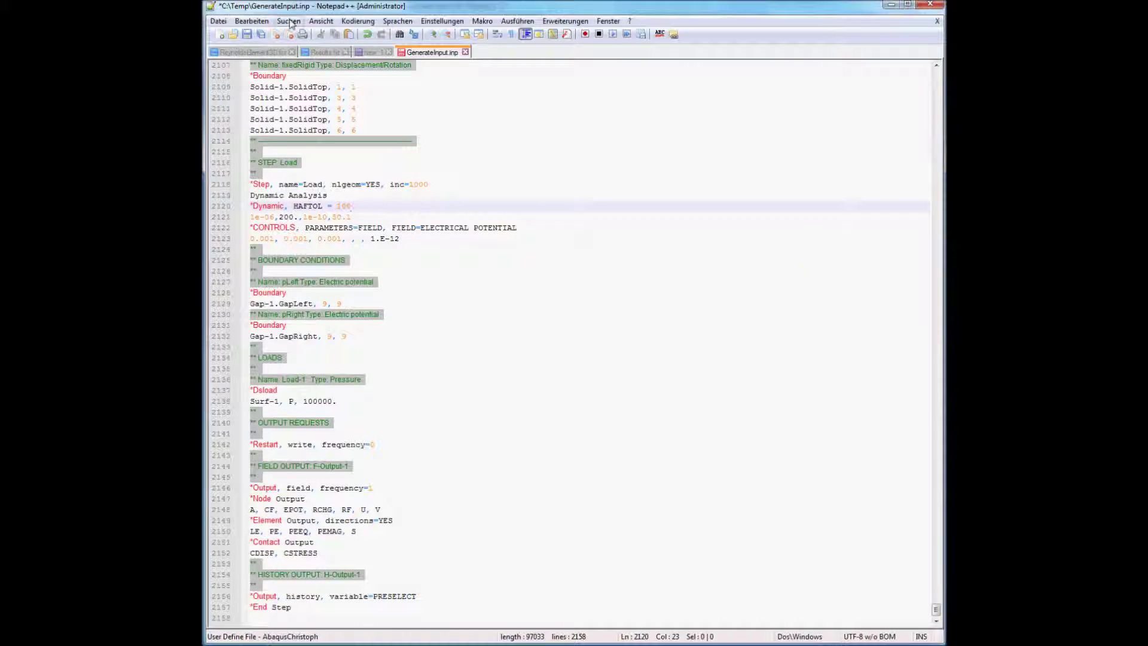
left_click(246, 34)
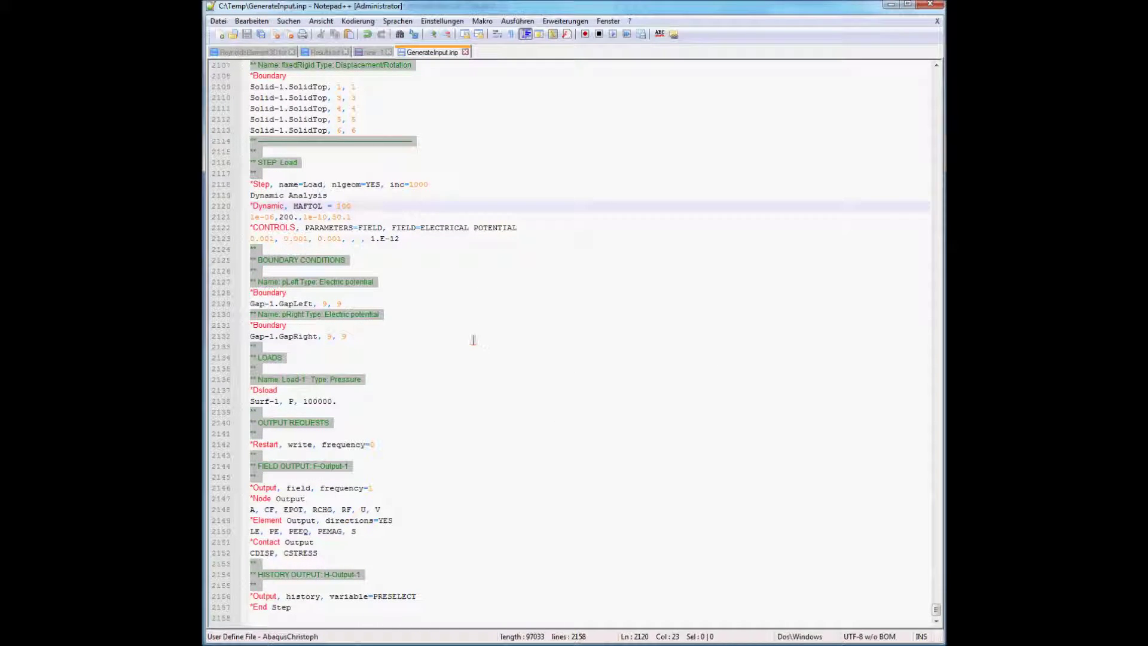
left_click(474, 340)
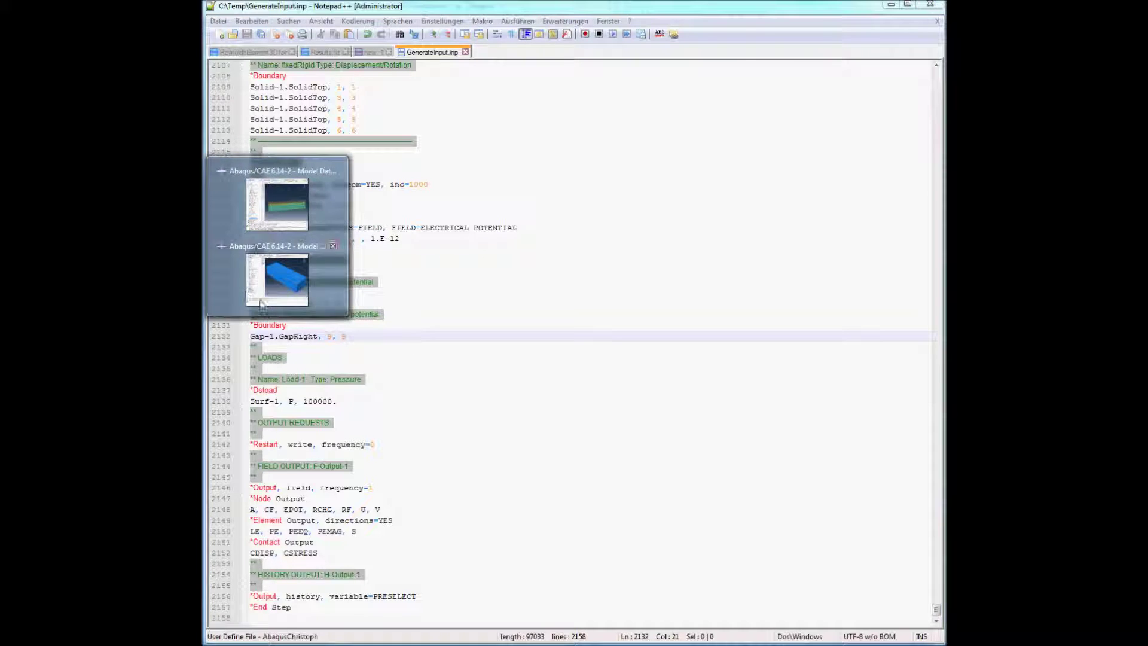
Switch to Abaqus/CAE 6.14-2 and create a job named TransientSimulation with the input file GenerateInput.inp from C:\Temp as its source.
left_click(261, 304)
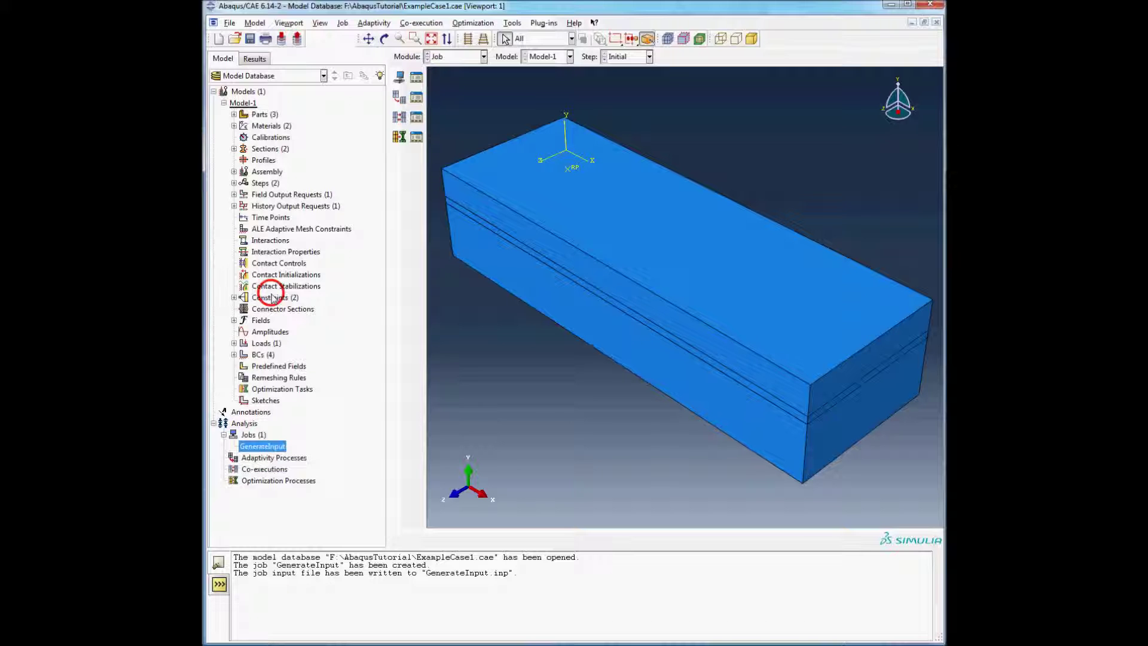
double_click(253, 435)
left_click(685, 184)
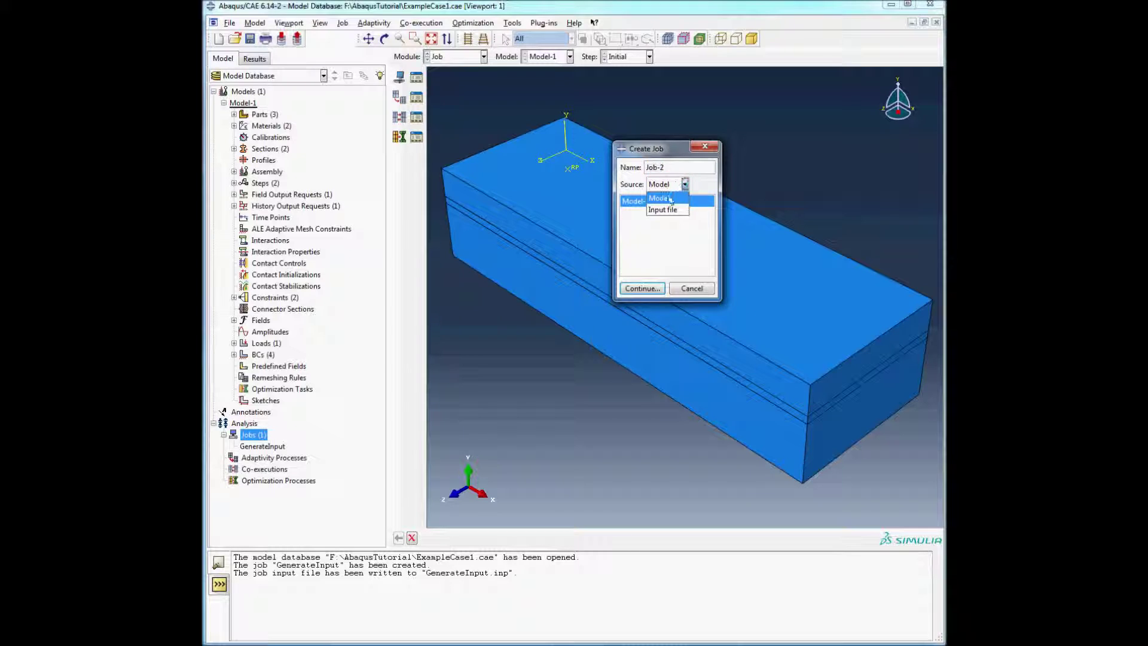
left_click(661, 209)
left_click_drag(677, 168, 597, 172)
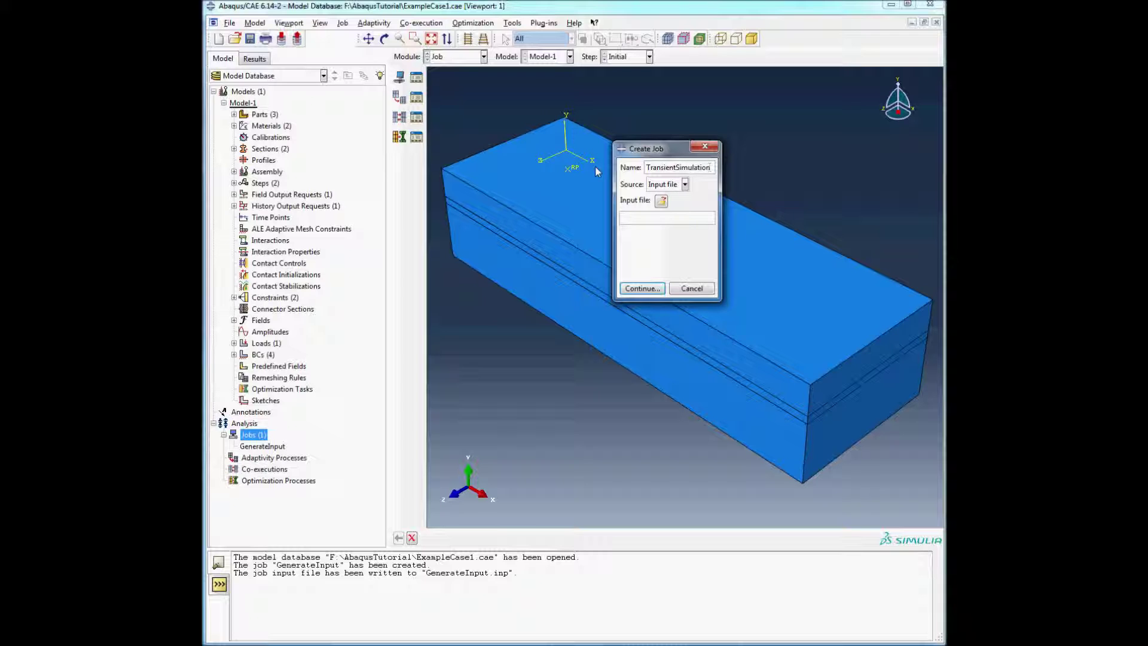
left_click(661, 201)
left_click(583, 181)
left_click(788, 291)
left_click(635, 290)
Assign ReynoldsElement3D.for from the 01_DevelopementReynoldsElement simulation folder as the job's user subroutine file and accept the job settings.
left_click(509, 211)
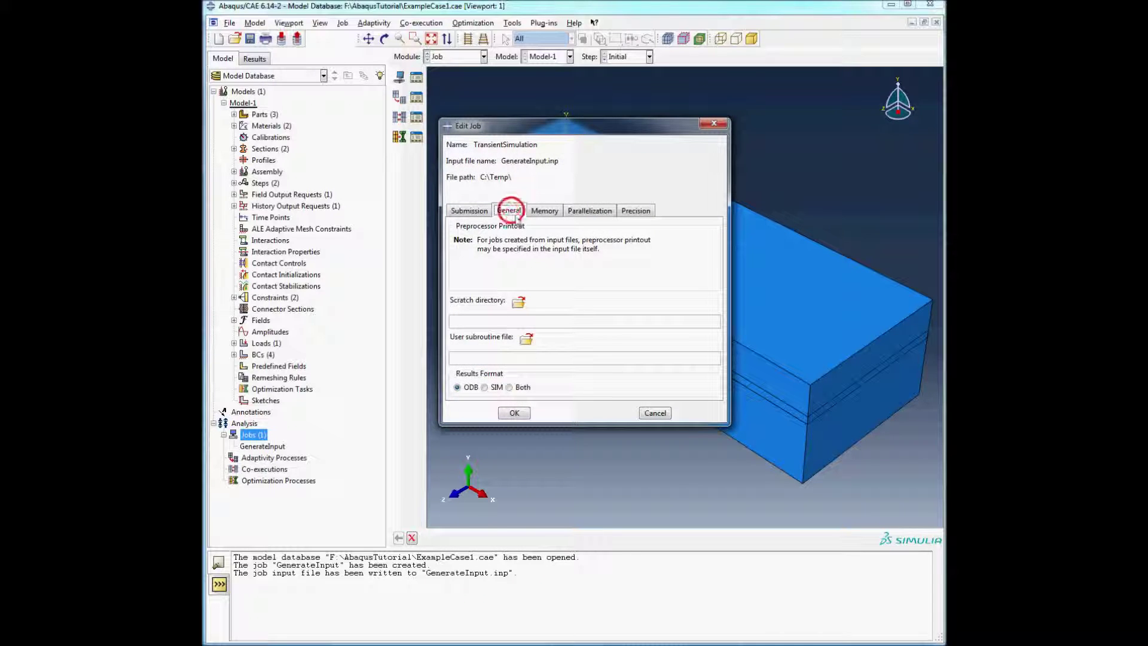
left_click(520, 336)
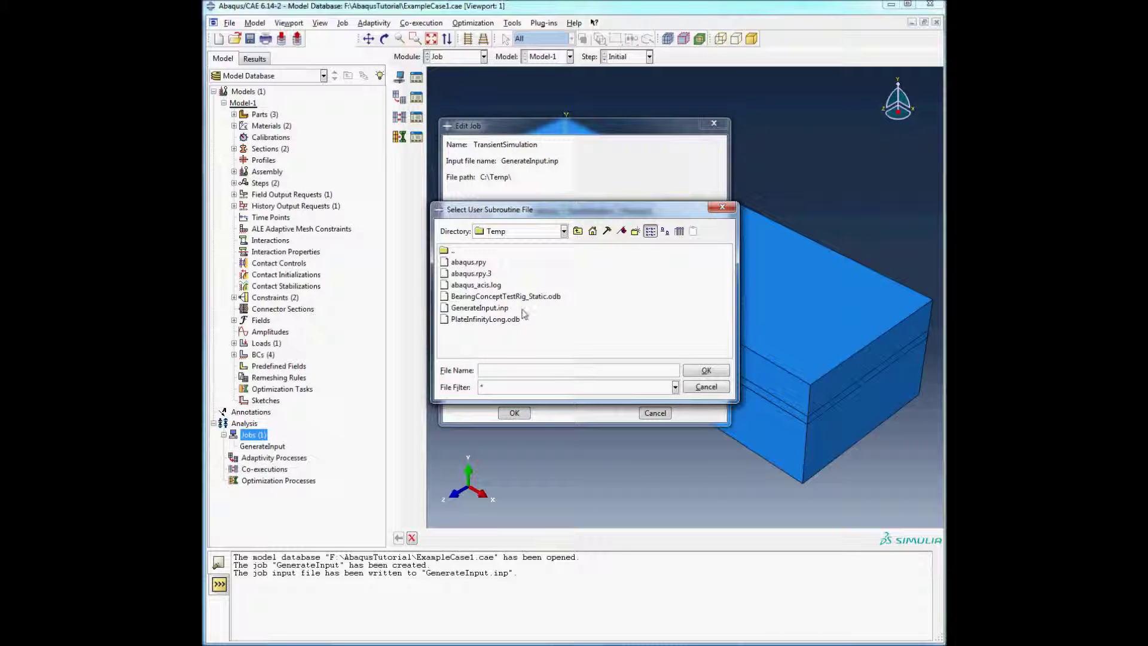
left_click(530, 233)
left_click(471, 273)
double_click(473, 251)
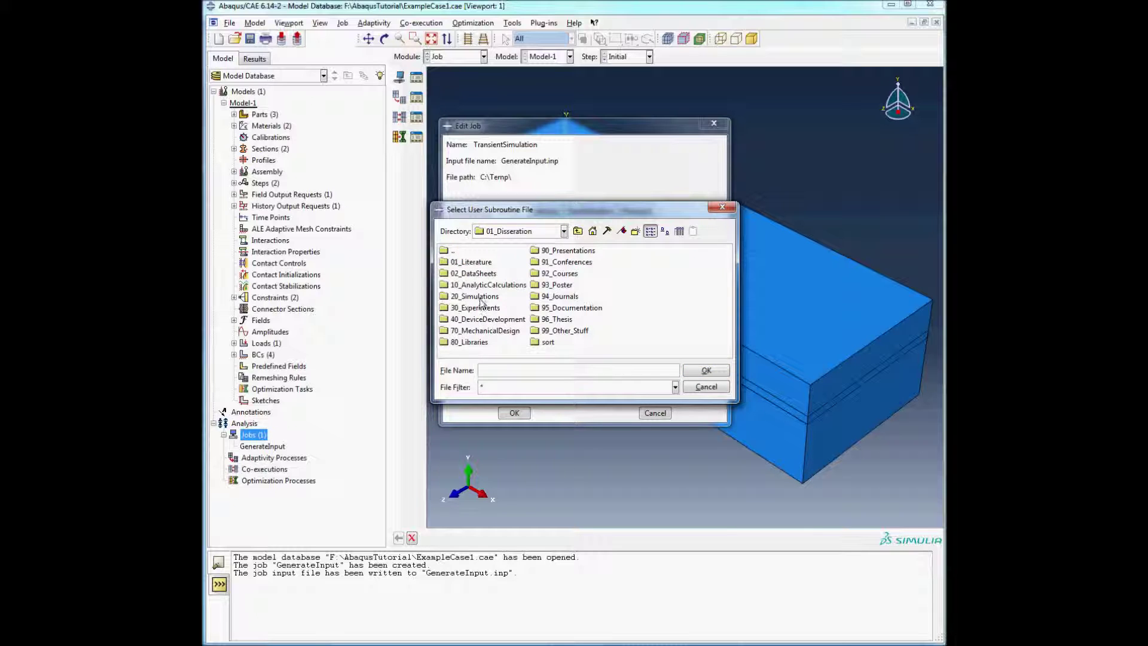
double_click(479, 296)
double_click(471, 274)
left_click(479, 263)
double_click(479, 263)
double_click(478, 262)
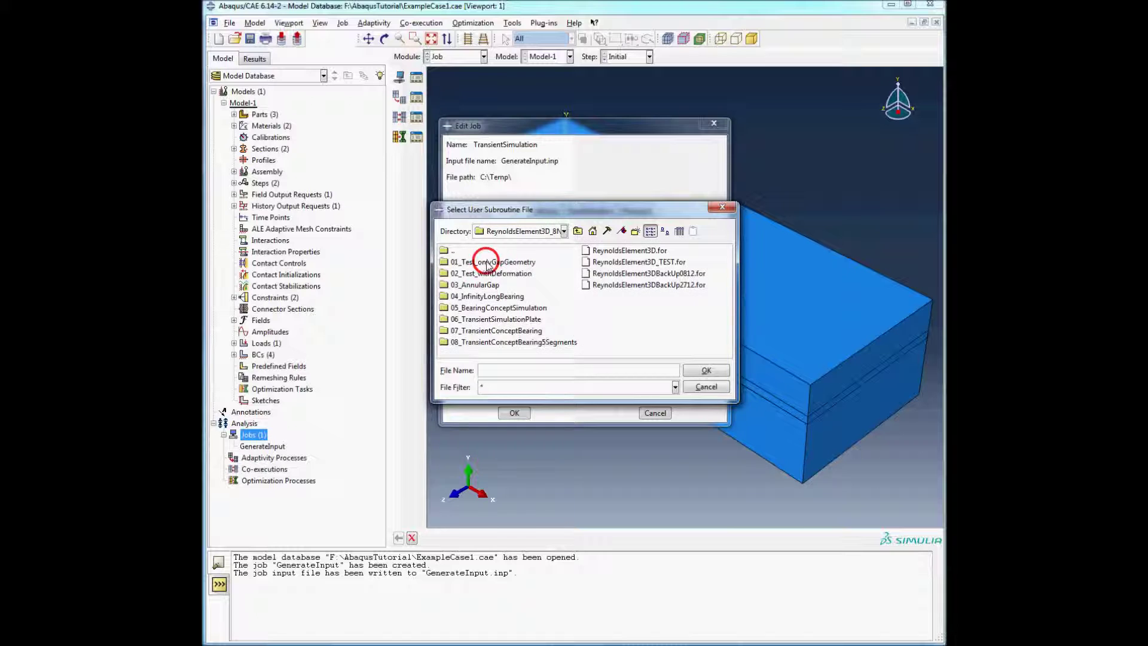
left_click(630, 251)
left_click(706, 370)
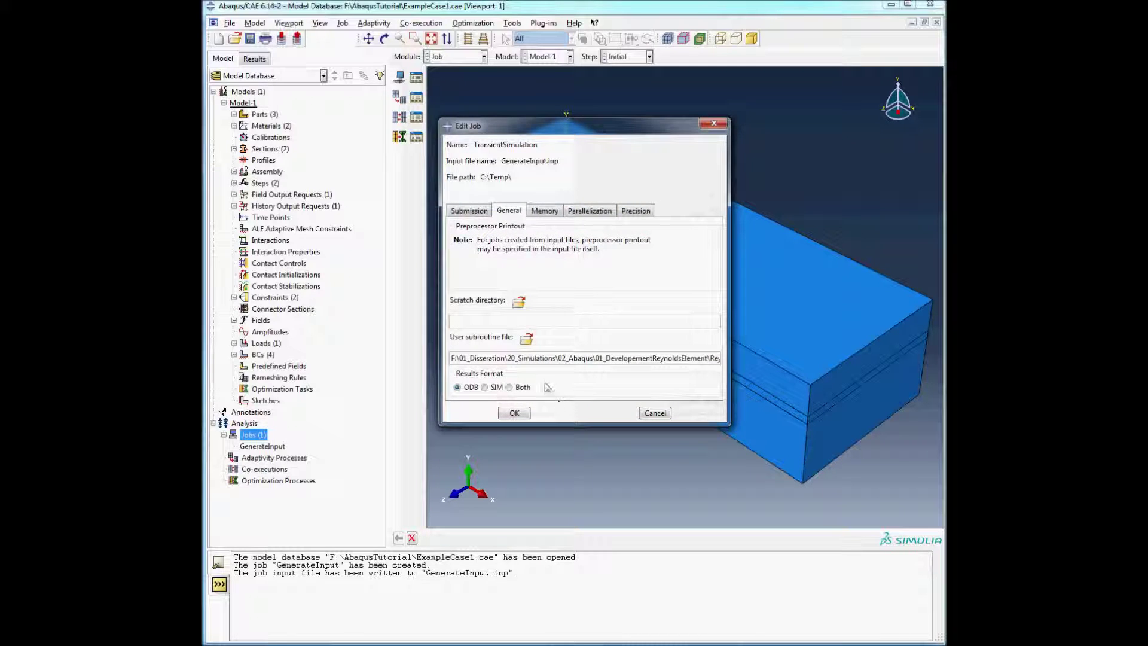
left_click(519, 417)
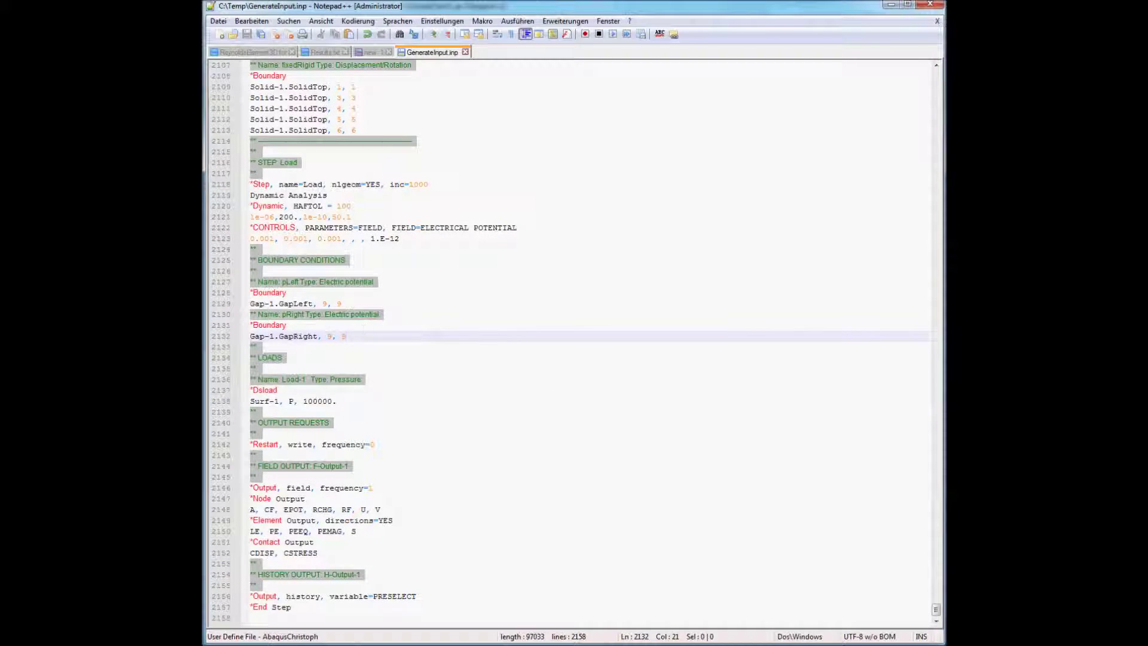
Submit the TransientSimulation job for analysis.
left_click(275, 281)
left_click(318, 533)
left_click(274, 457)
left_click(264, 447)
right_click(269, 458)
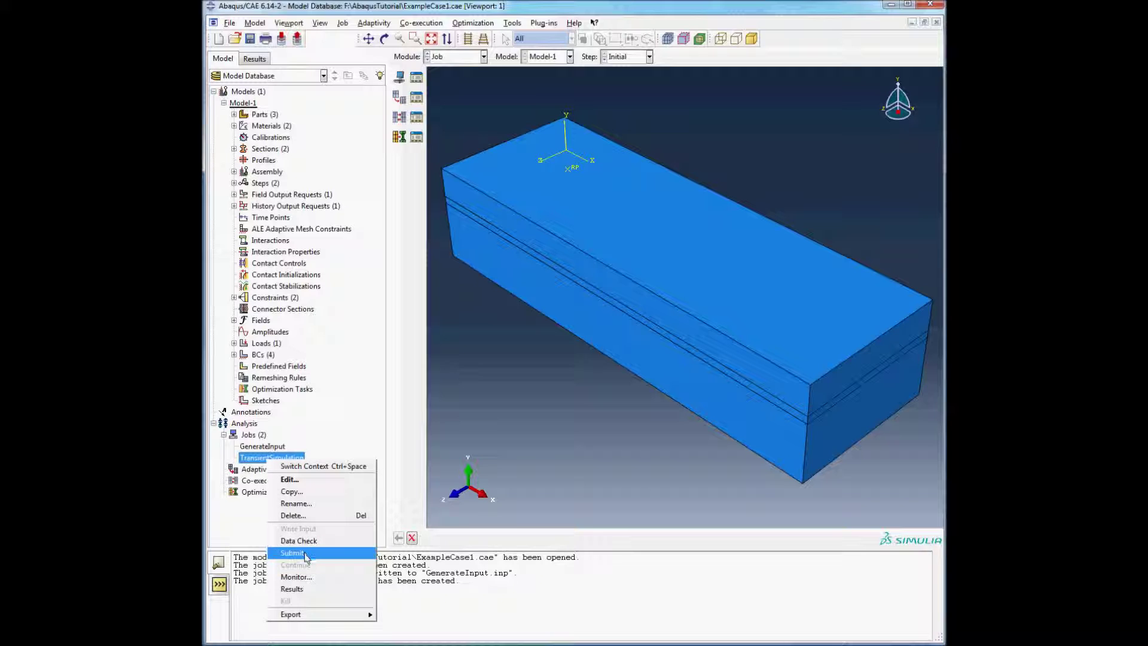
left_click(306, 554)
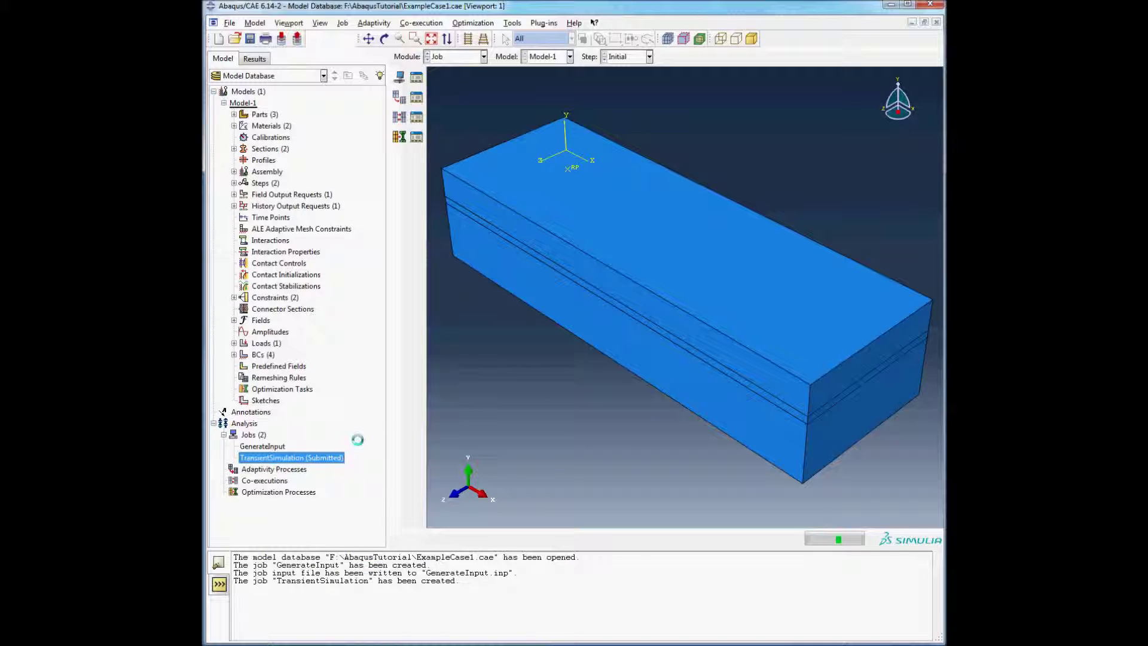
Open the monitor of the TransientSimulation job and enlarge its window to follow the run.
right_click(321, 465)
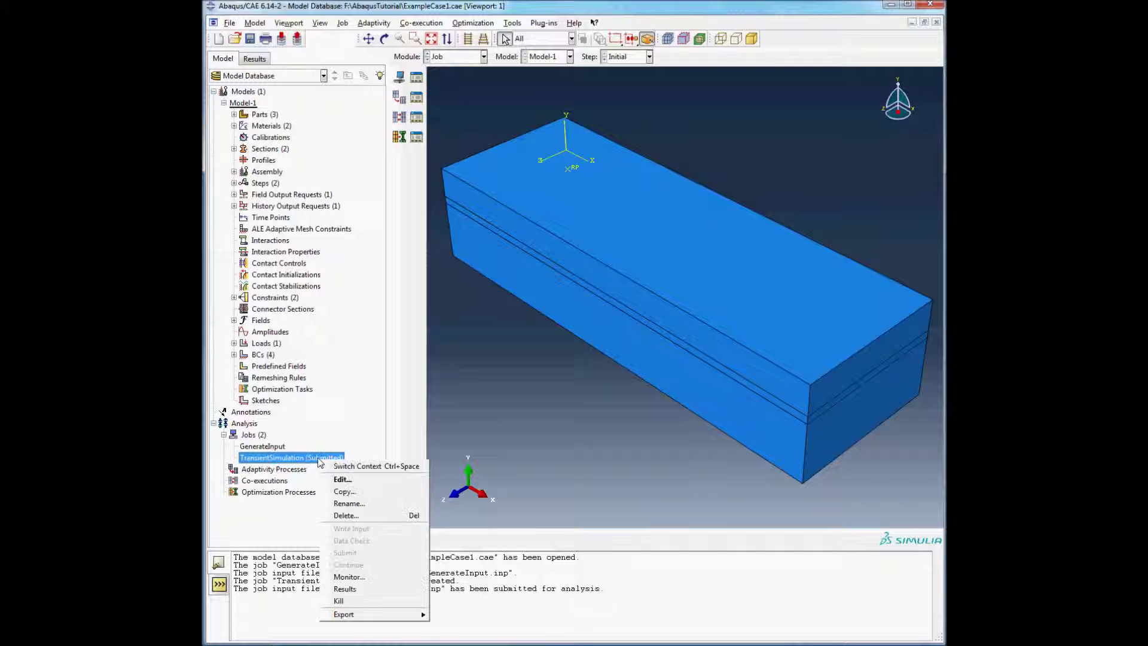
left_click(350, 579)
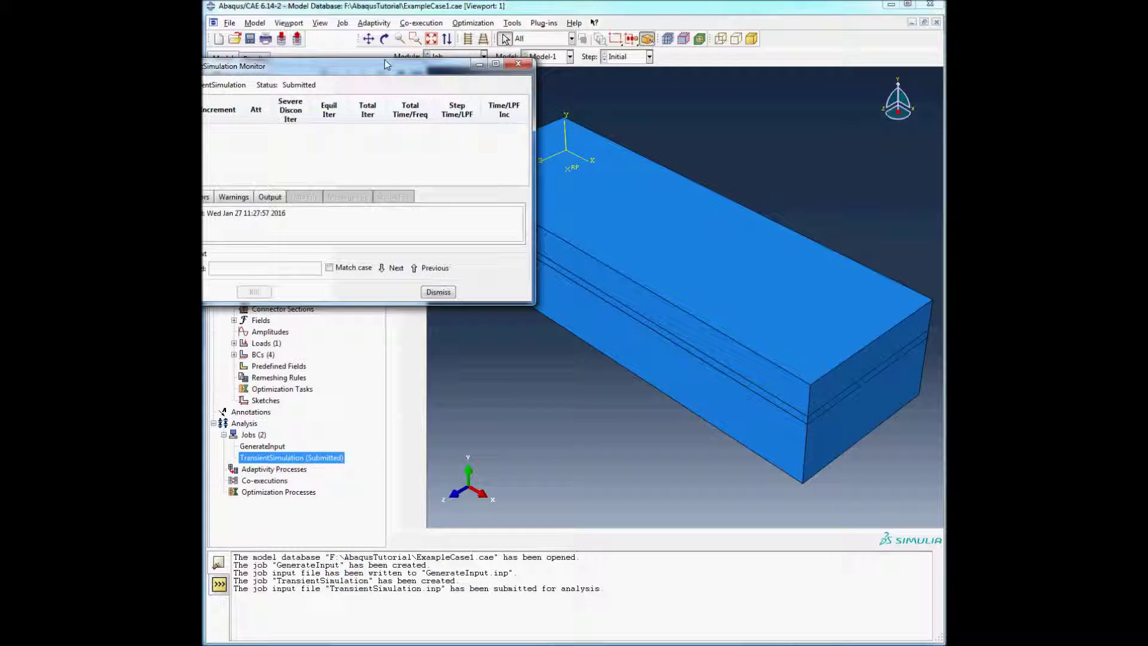
left_click_drag(386, 65, 584, 73)
double_click(601, 75)
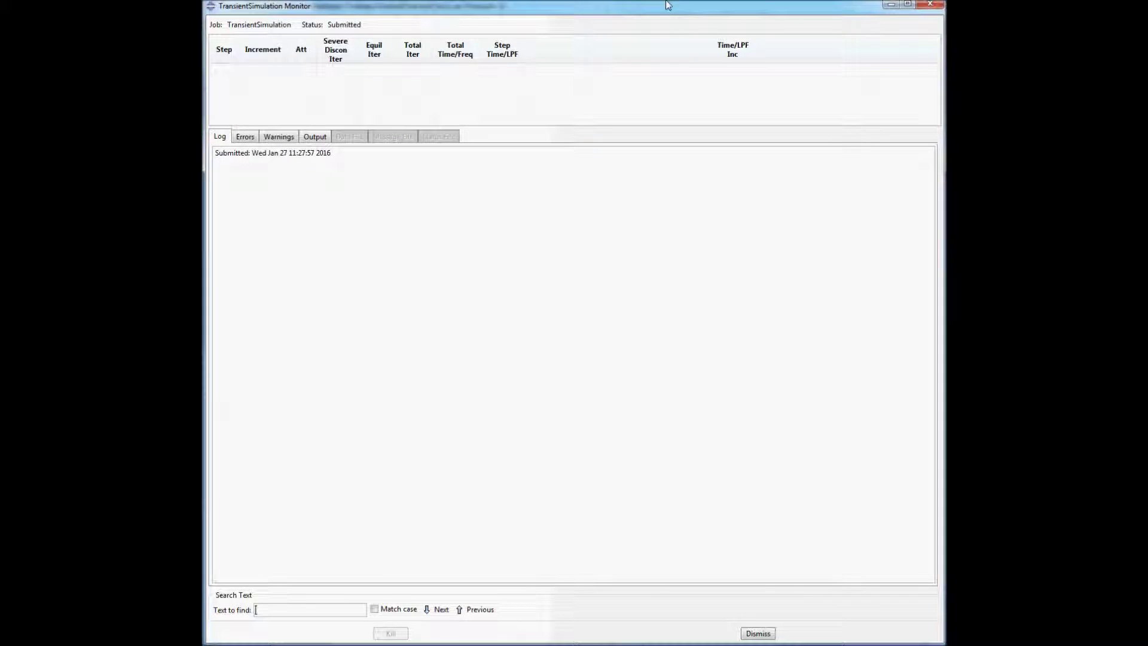
left_click_drag(697, 2, 672, 164)
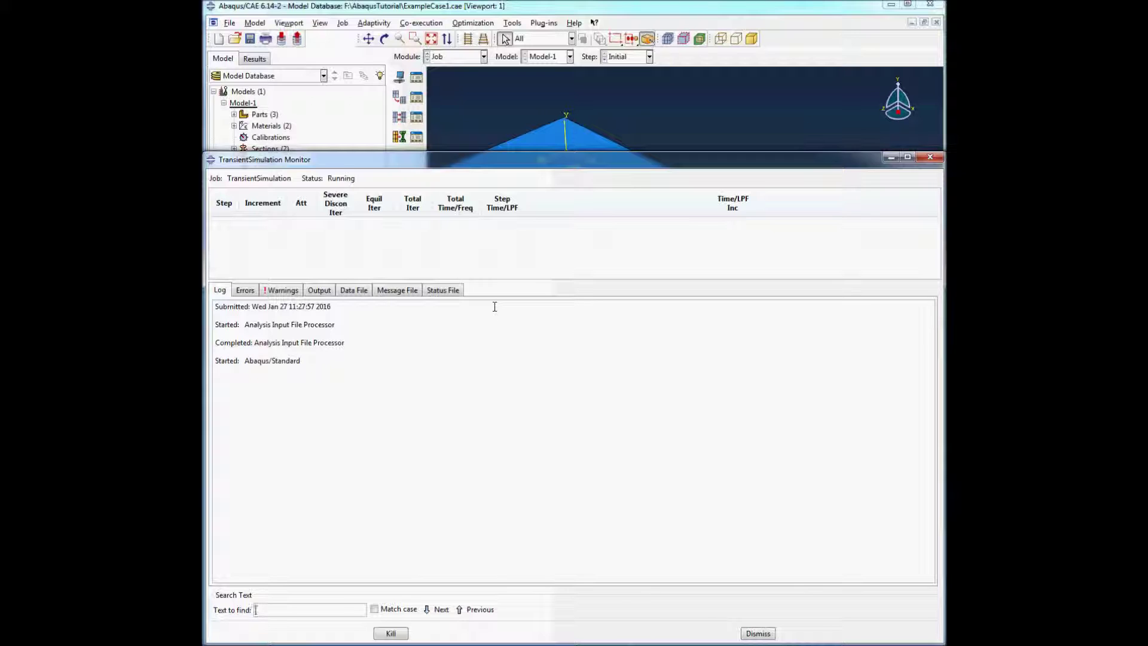
Examine the message file of the TransientSimulation job for increment and bearing force entries, and close the monitor.
left_click(397, 290)
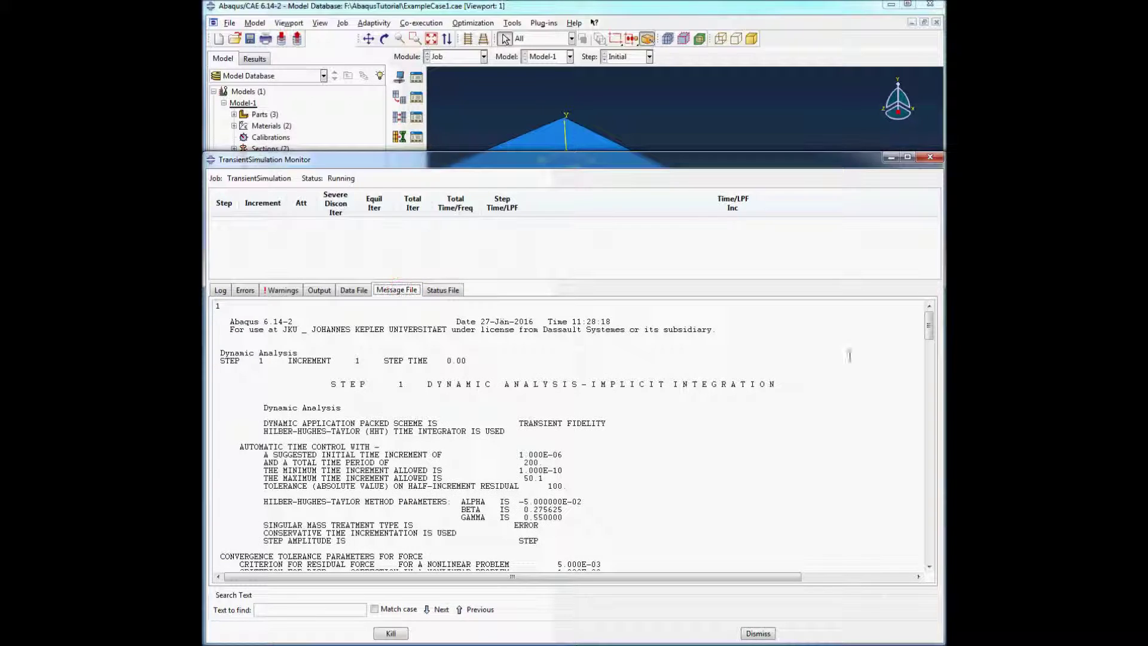
left_click_drag(931, 326, 930, 343)
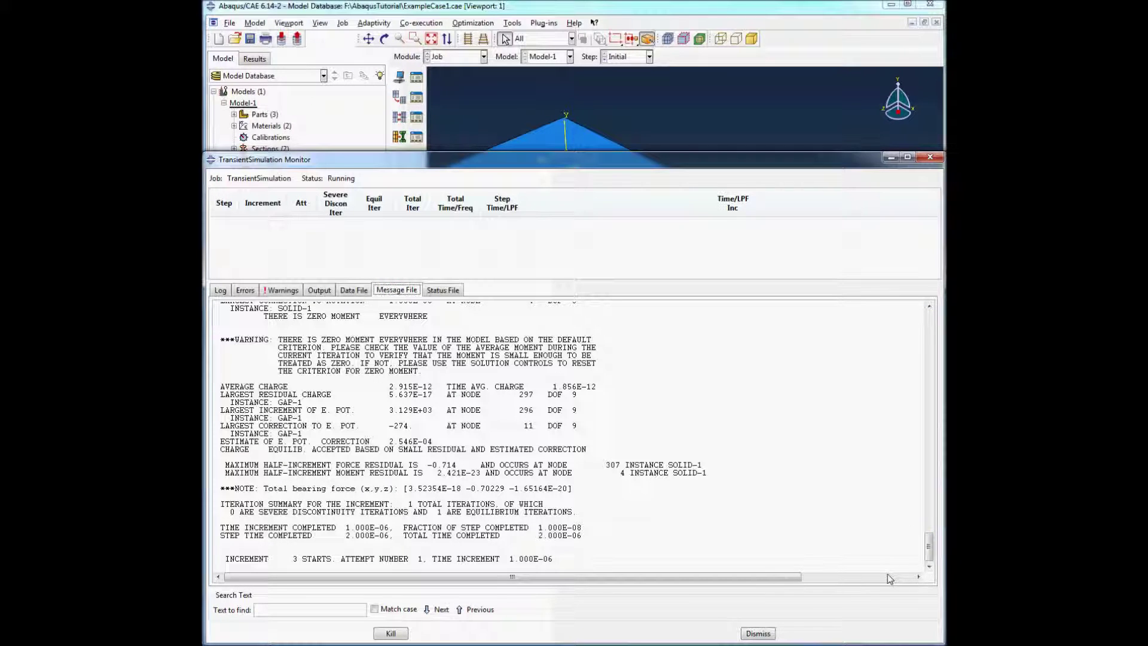
scroll(570, 441, "down", 10)
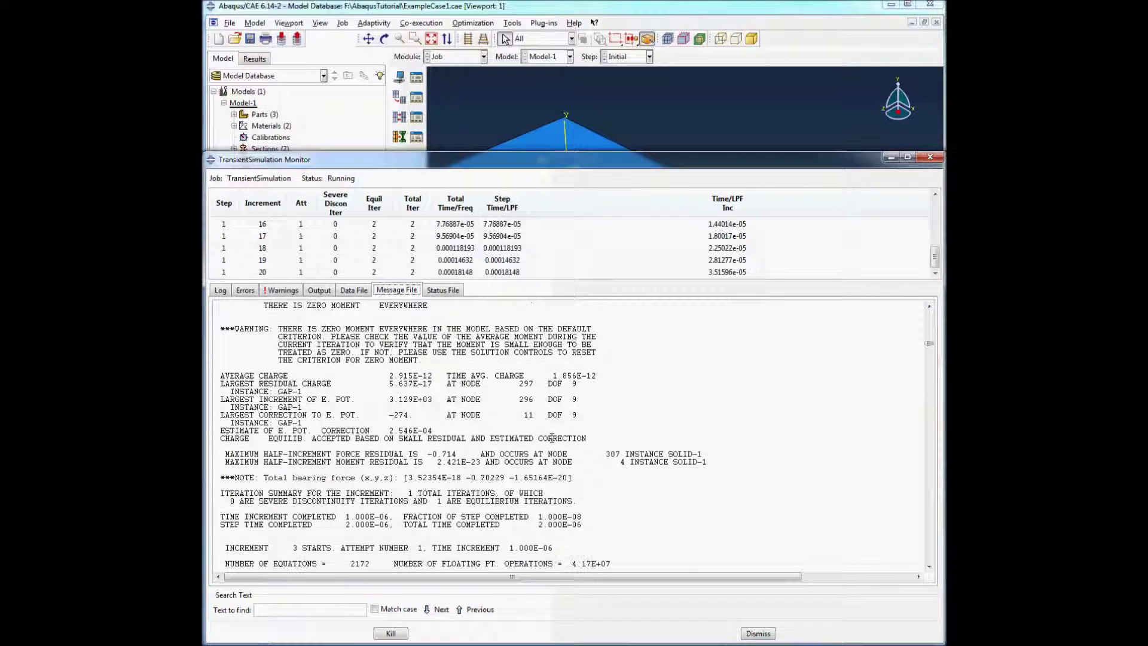
scroll(550, 417, "down", 6)
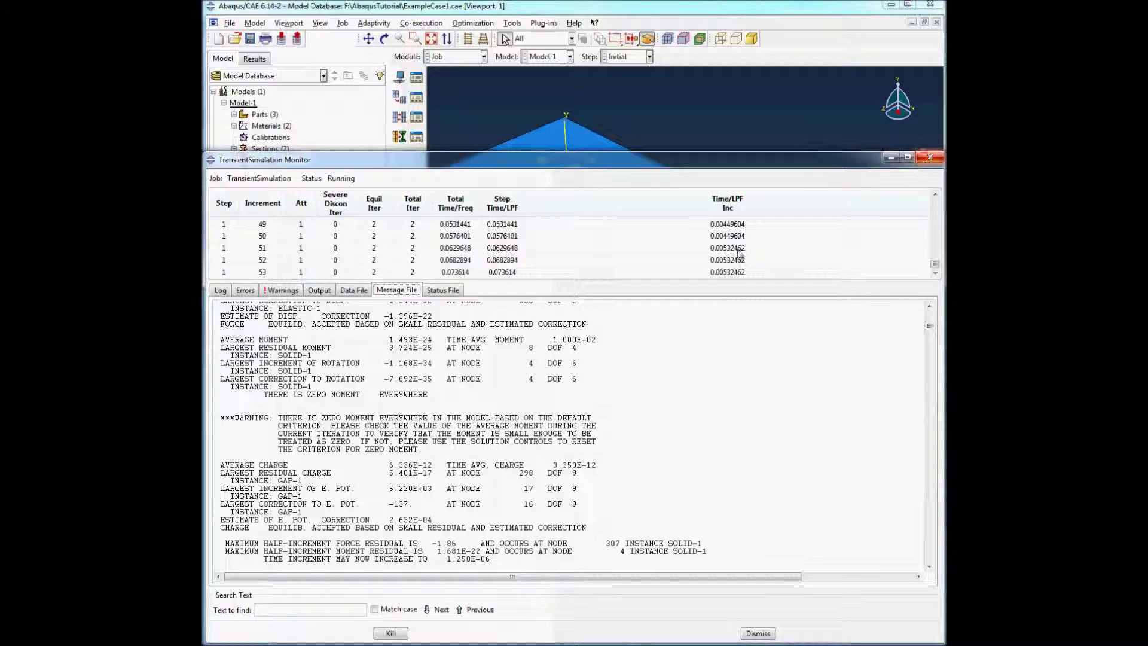
left_click(930, 157)
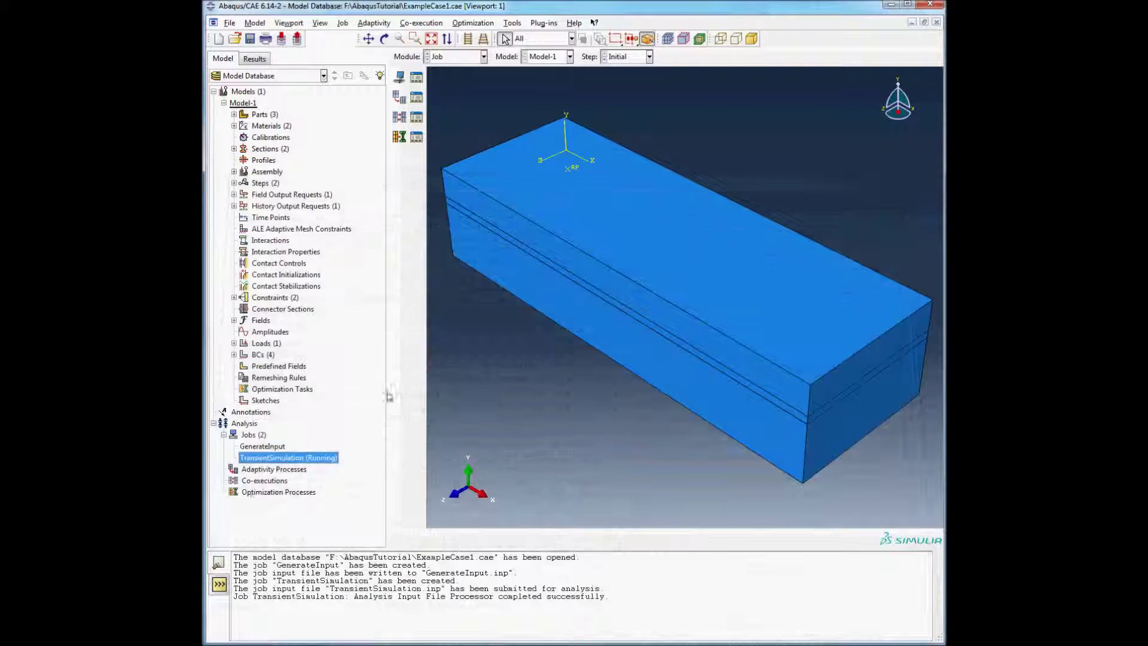
Open the results of the TransientSimulation job and plot the contours on the deformed shape.
right_click(302, 460)
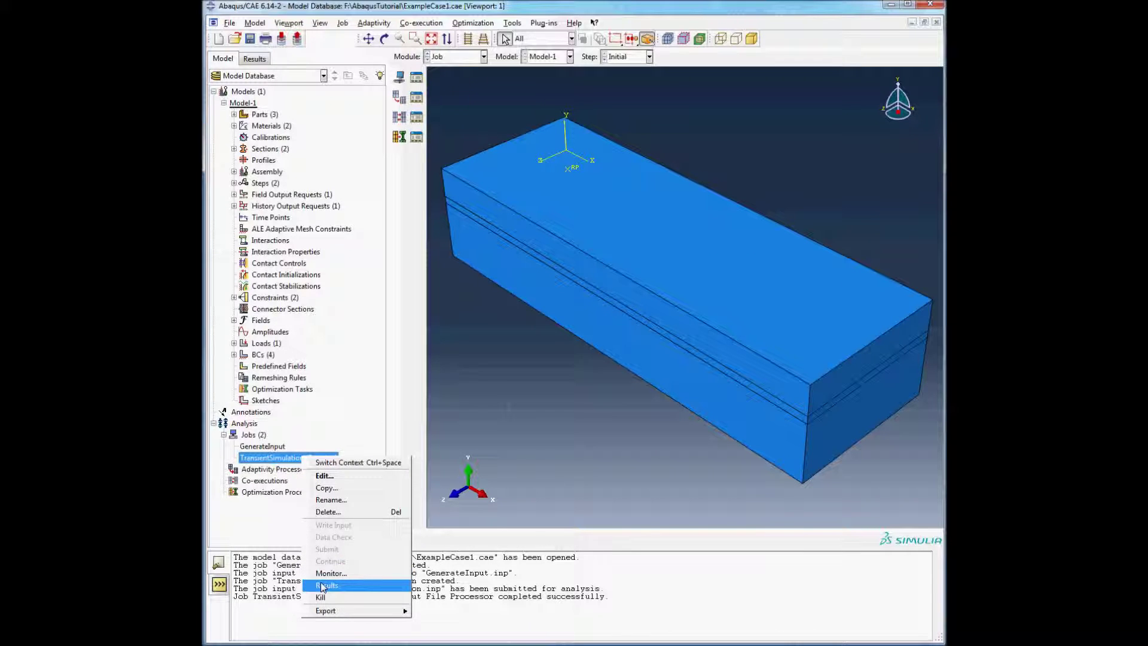
left_click(317, 584)
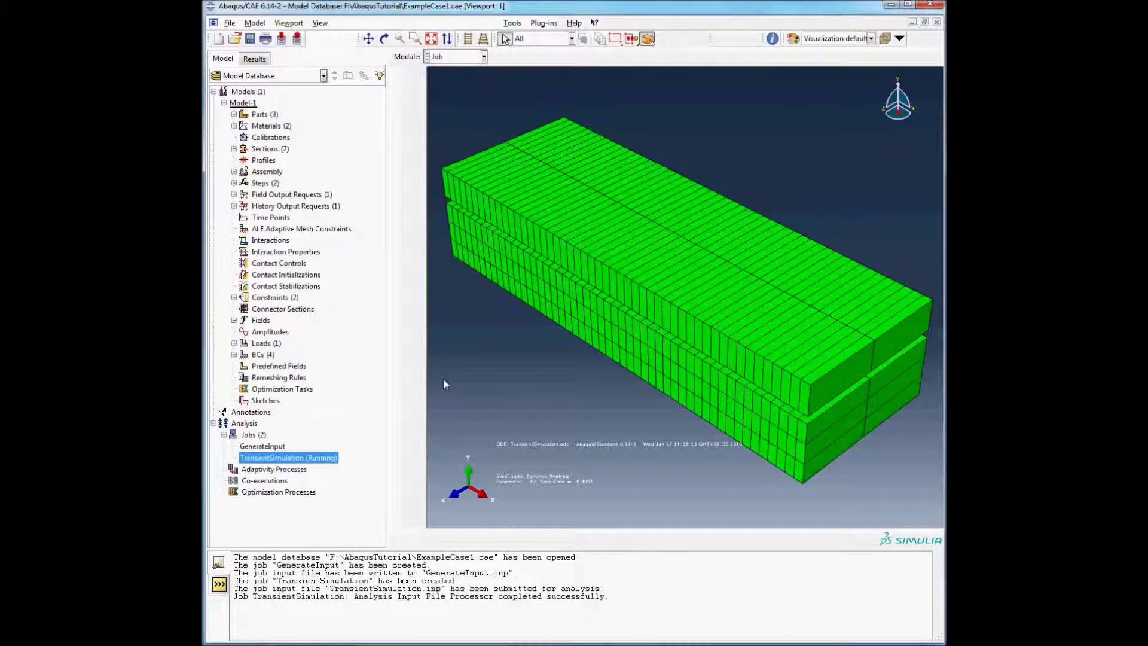
left_click(399, 169)
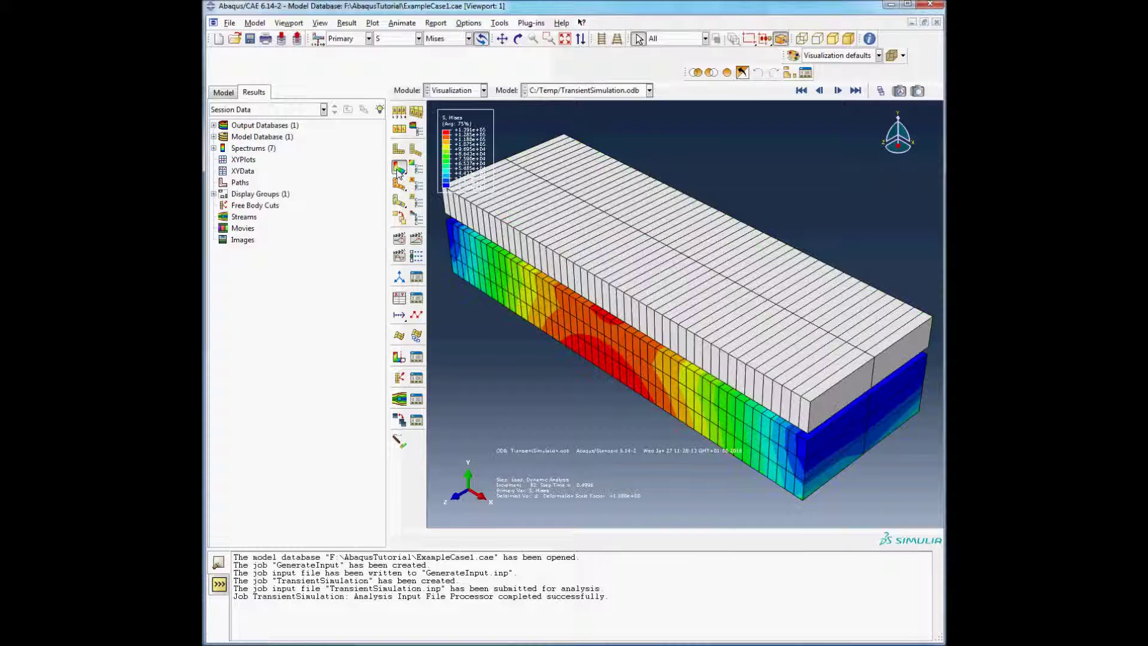
Contour the displacement U magnitude, advance through several result frames and go to the last available frame.
left_click(418, 38)
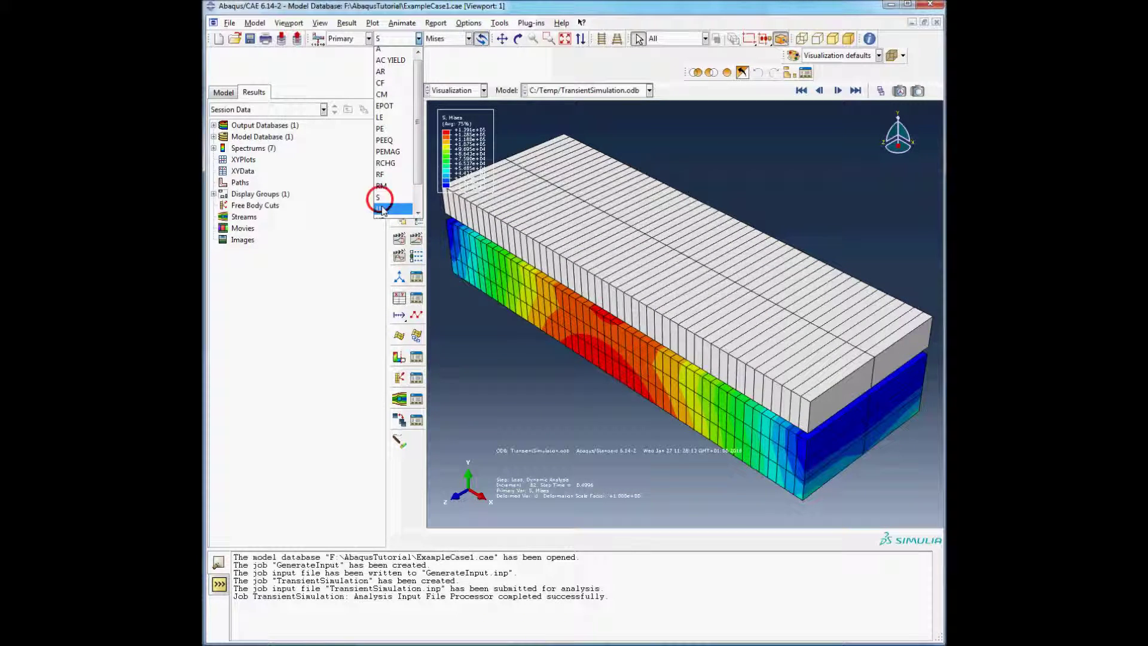
left_click(382, 209)
left_click(837, 91)
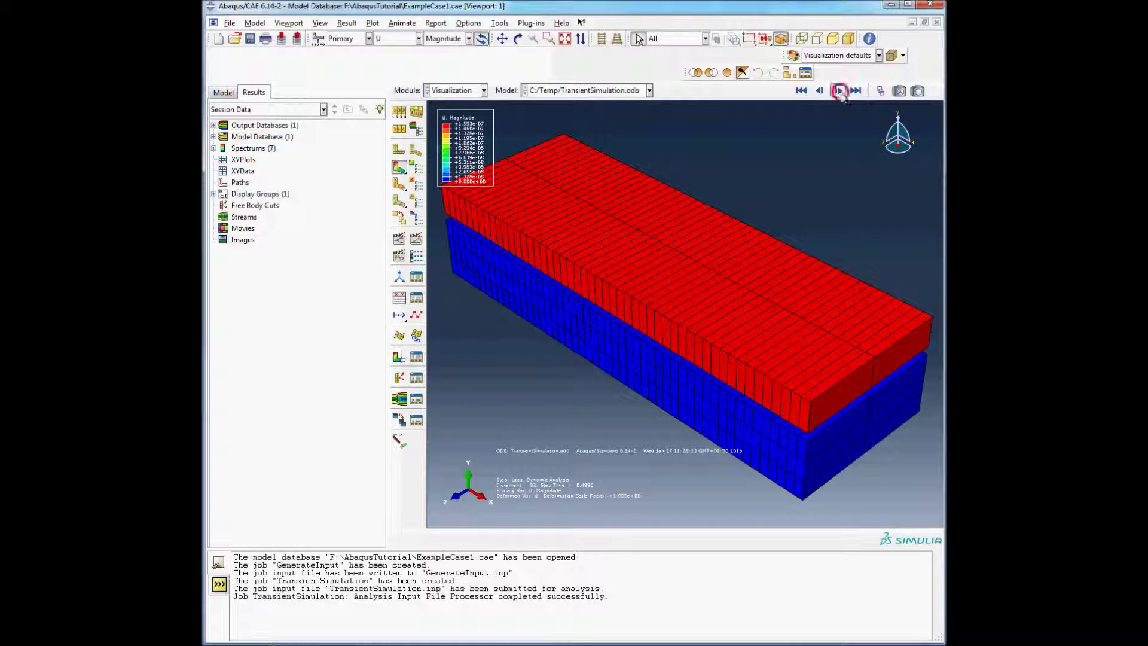
left_click(837, 90)
left_click(838, 91)
left_click(838, 90)
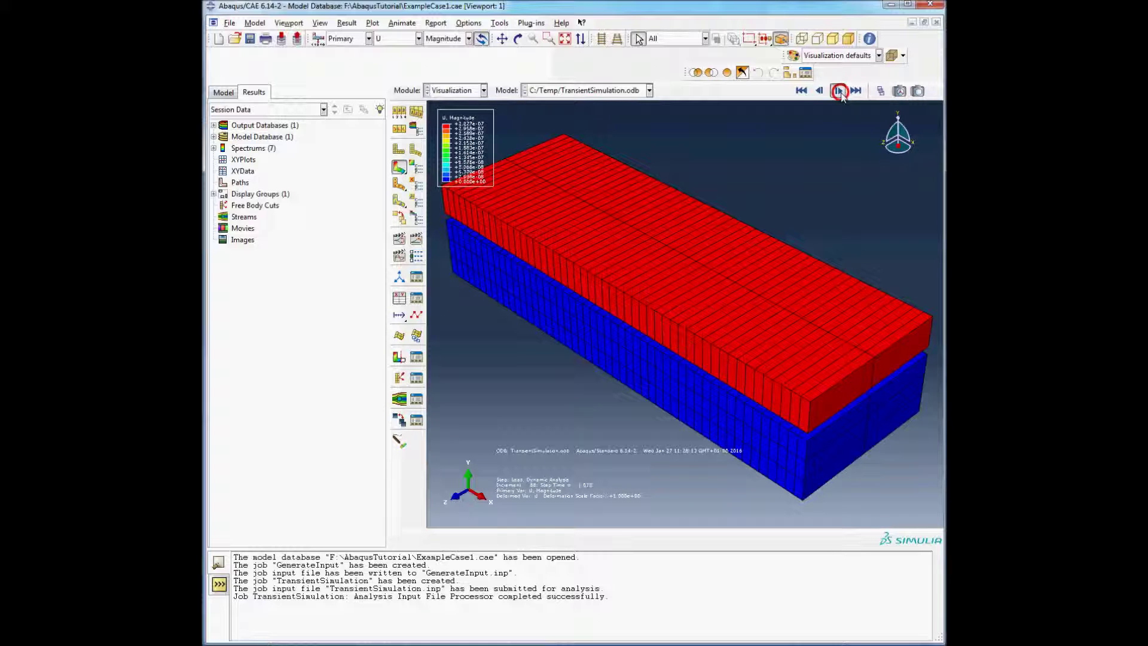
left_click(856, 90)
Create XY data from the ODB field output with position Unique Nodal and spatial displacement component U2.
left_click(399, 297)
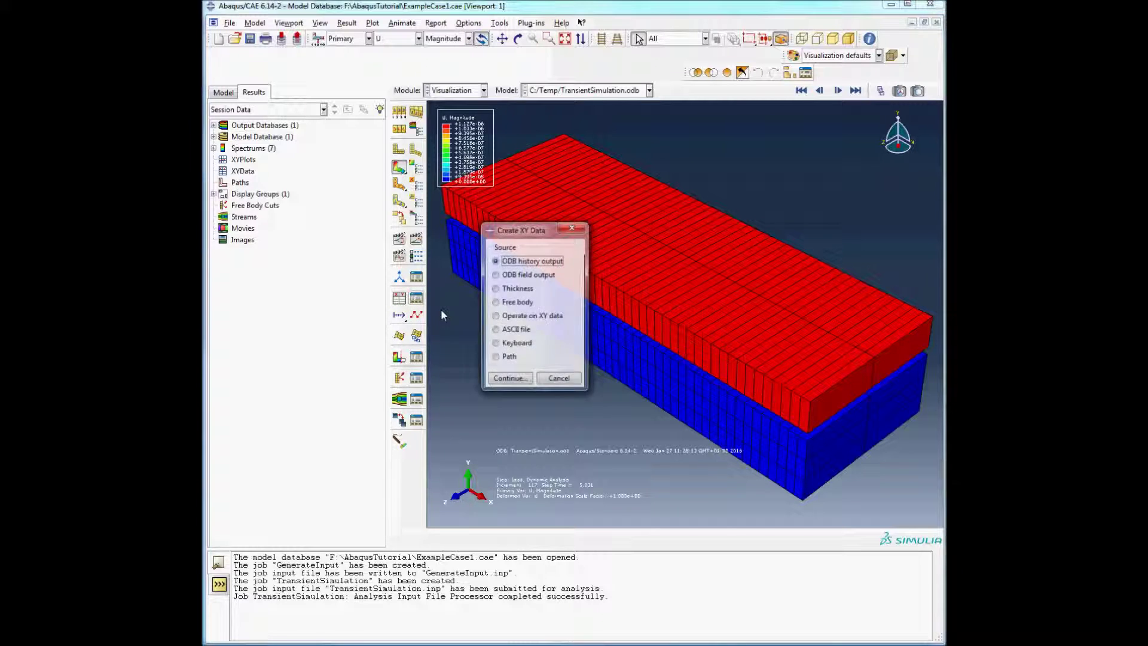
left_click(496, 274)
left_click(510, 381)
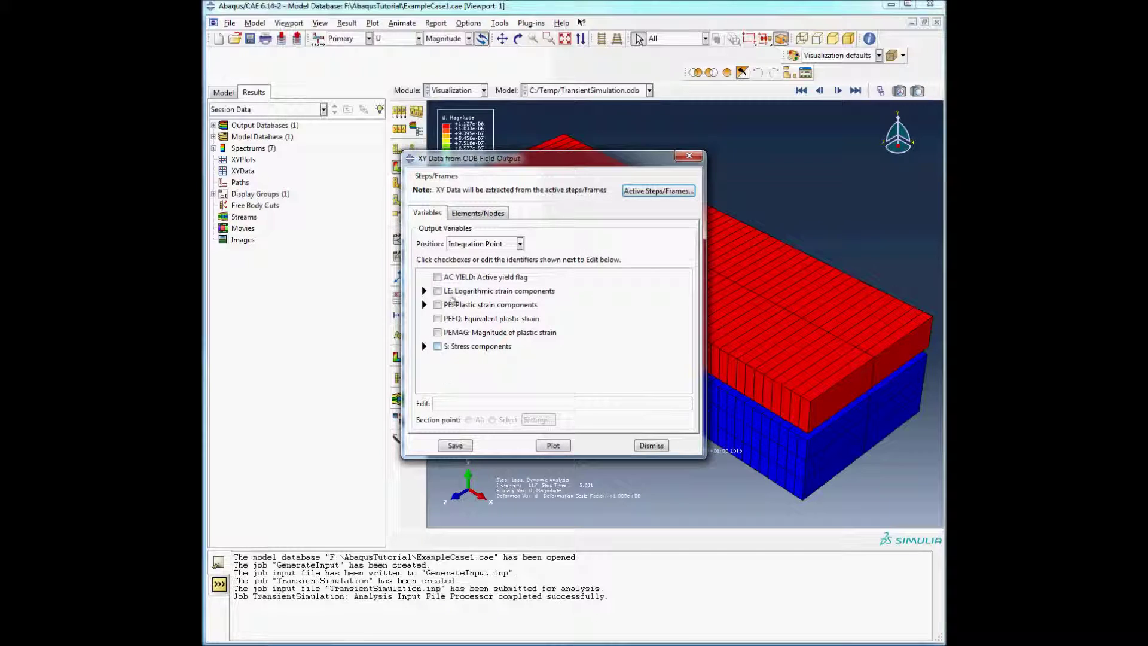
left_click(473, 238)
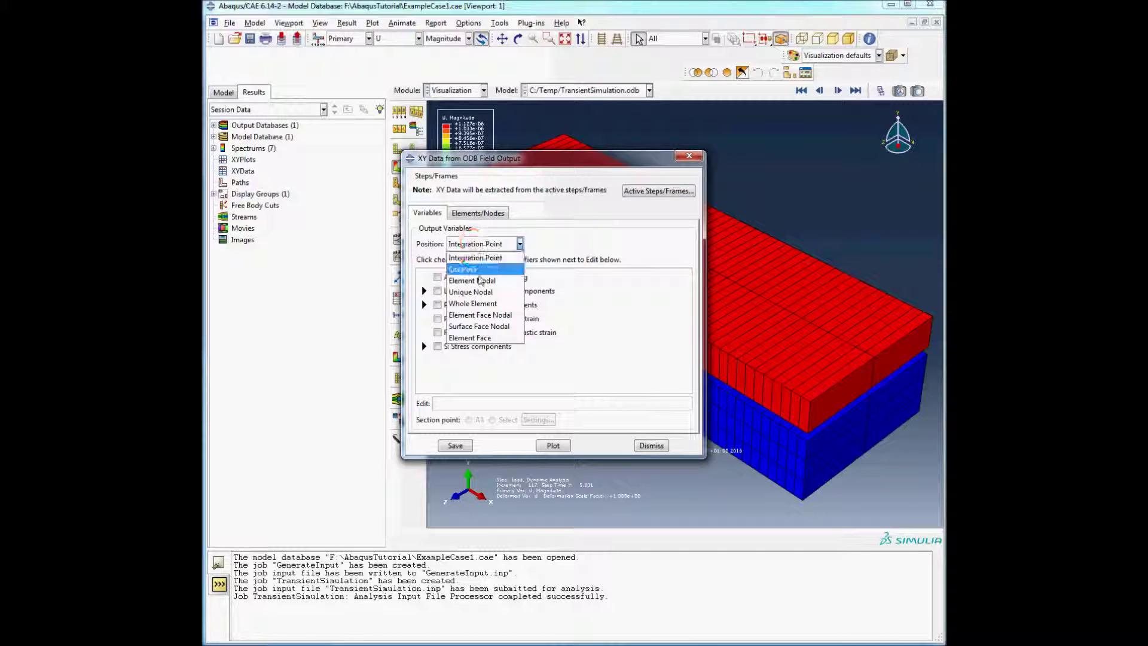
left_click(481, 293)
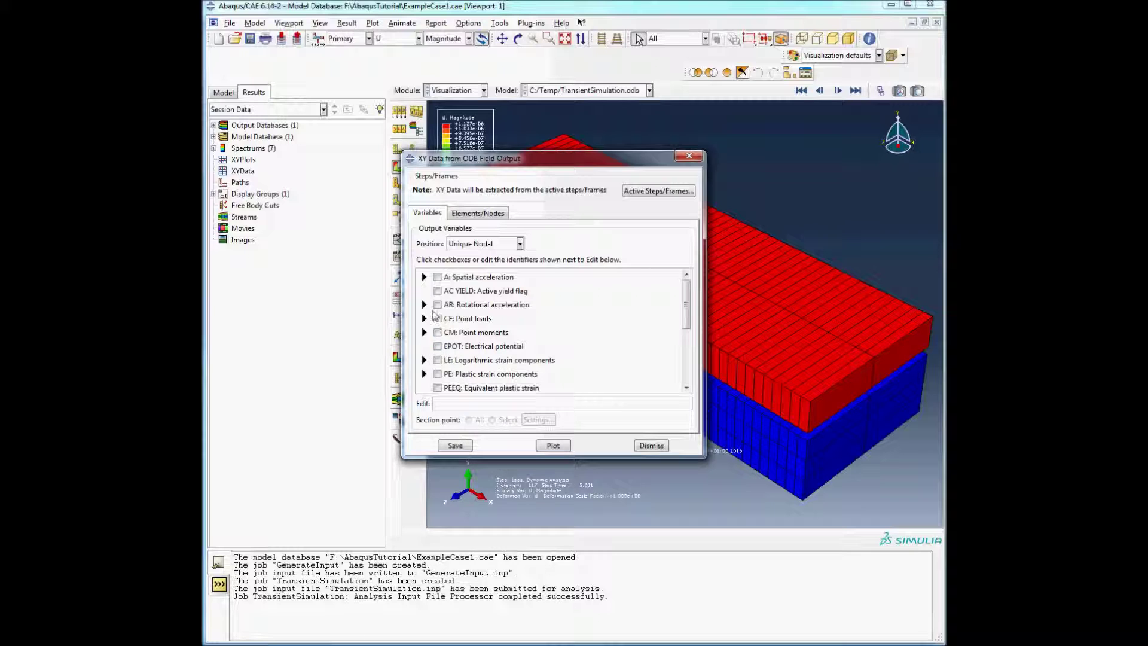
left_click_drag(686, 305, 686, 358)
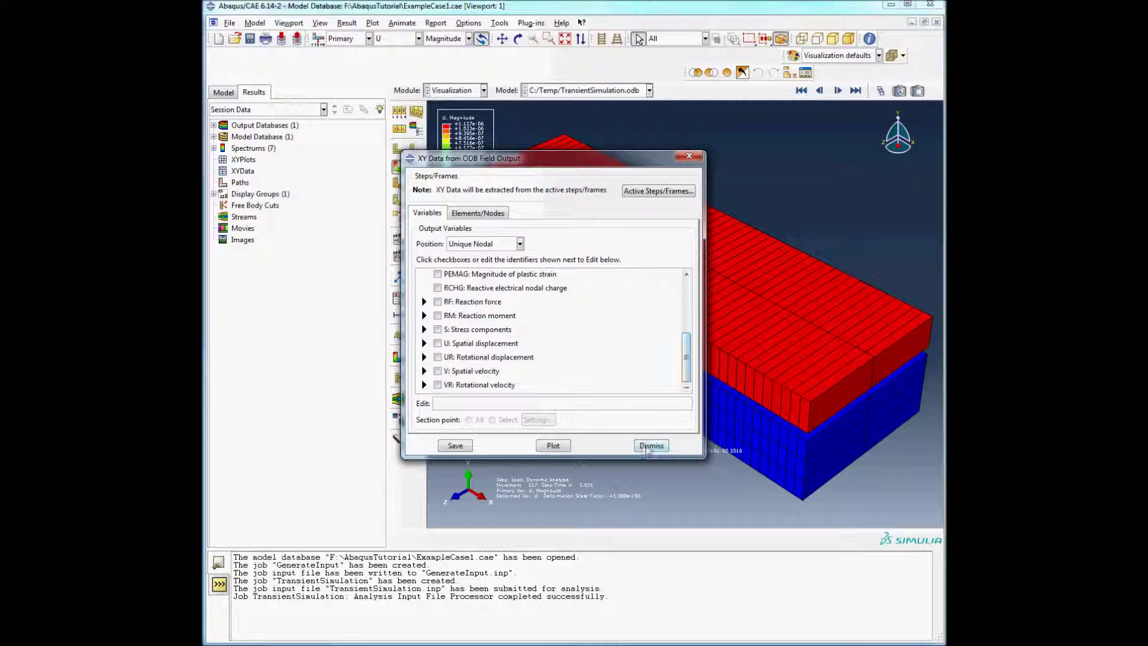
left_click(424, 342)
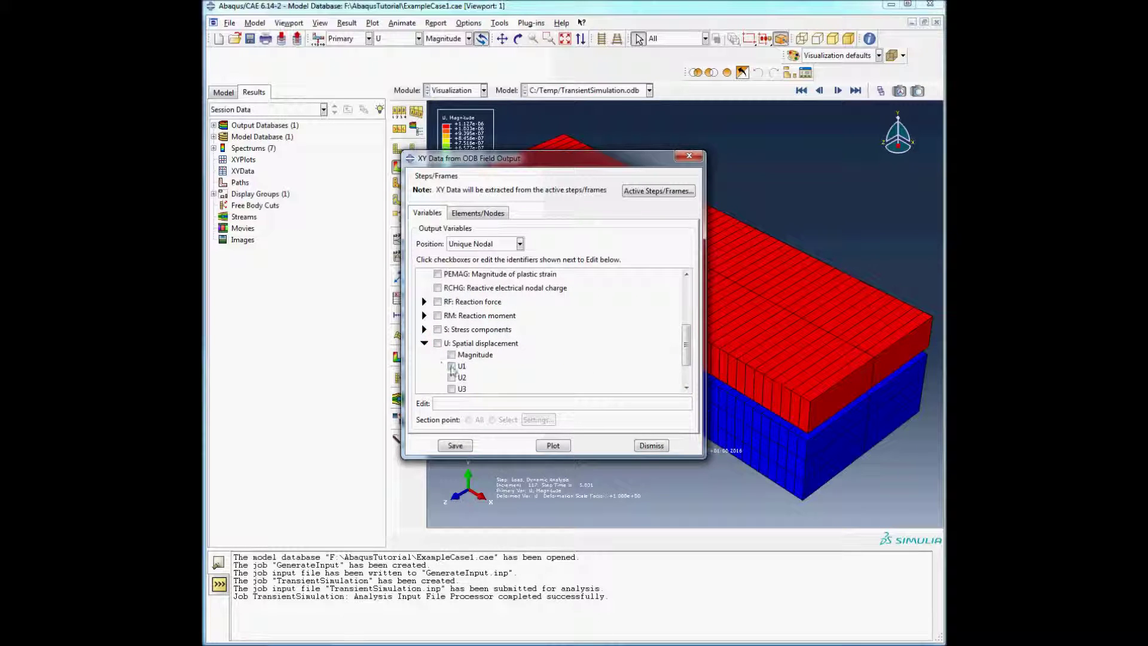
left_click(452, 378)
Plot the XY data for the node set REFERENCE_POINT_SOLID-1 and dismiss the field output dialog.
left_click(477, 213)
left_click(443, 271)
left_click(444, 283)
left_click(546, 297)
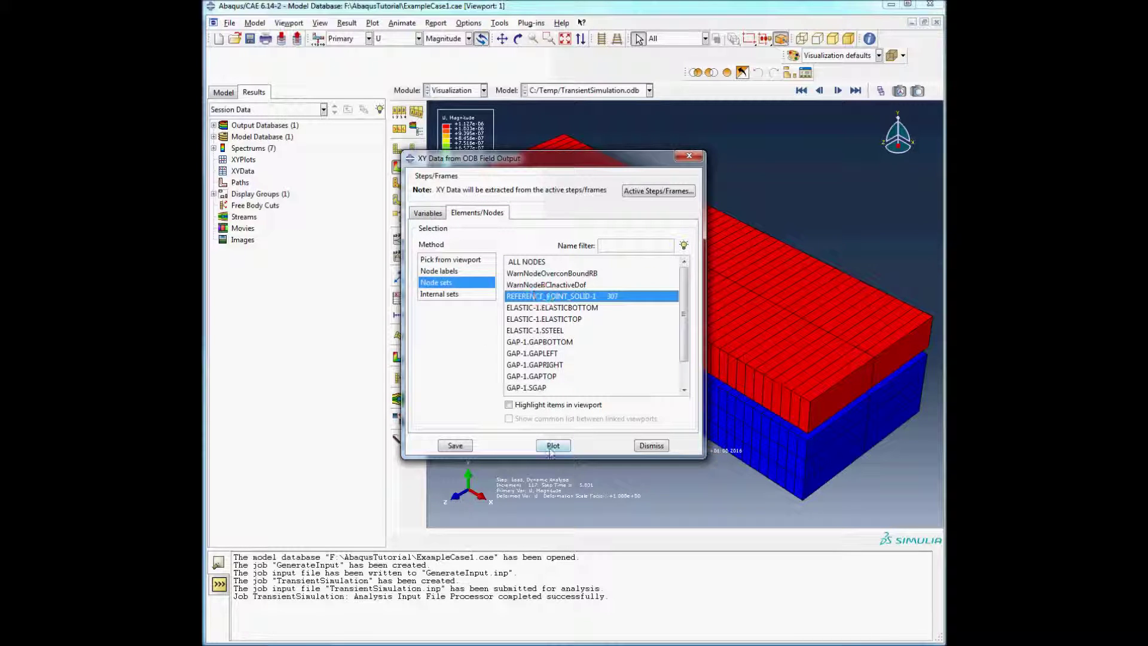
left_click(553, 445)
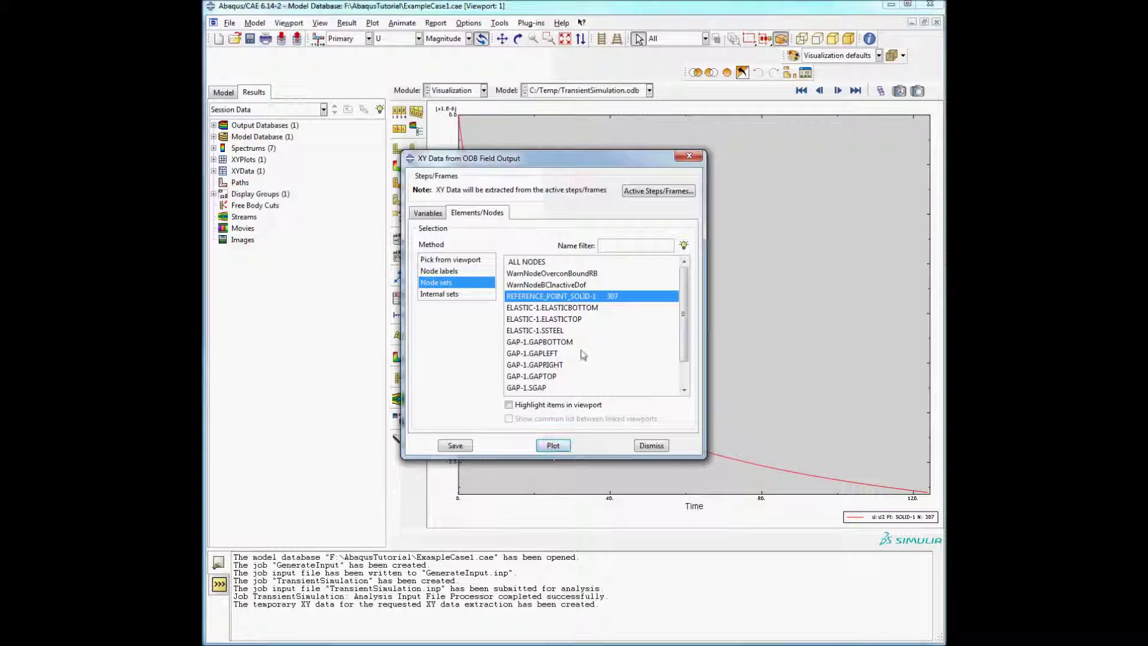
left_click_drag(531, 159, 386, 319)
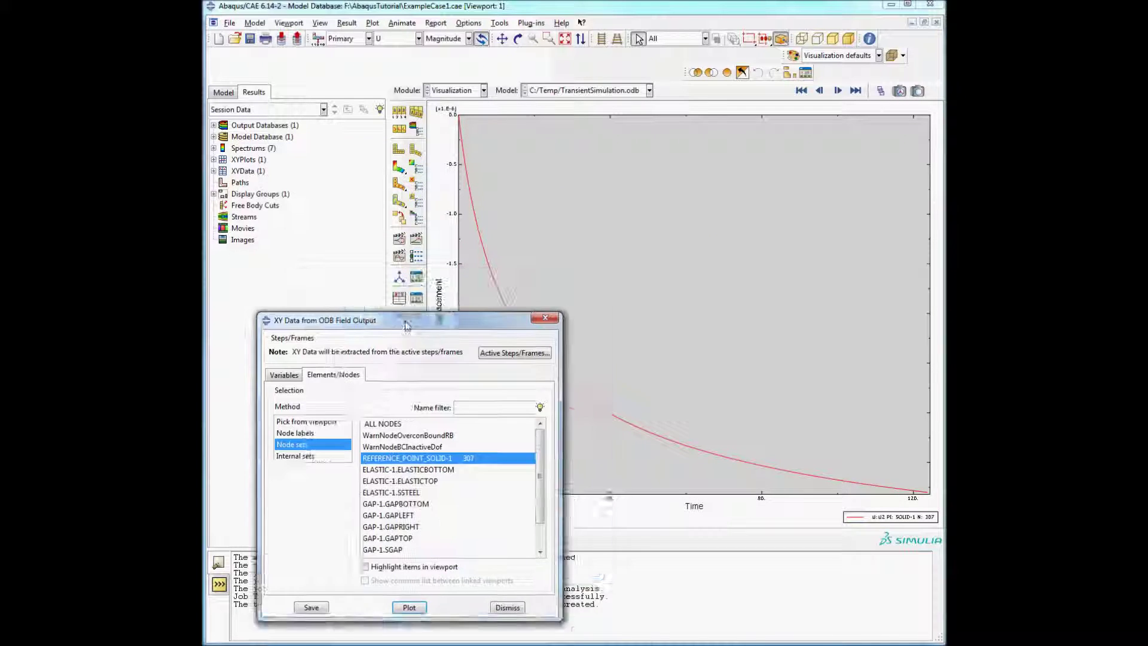
left_click(507, 605)
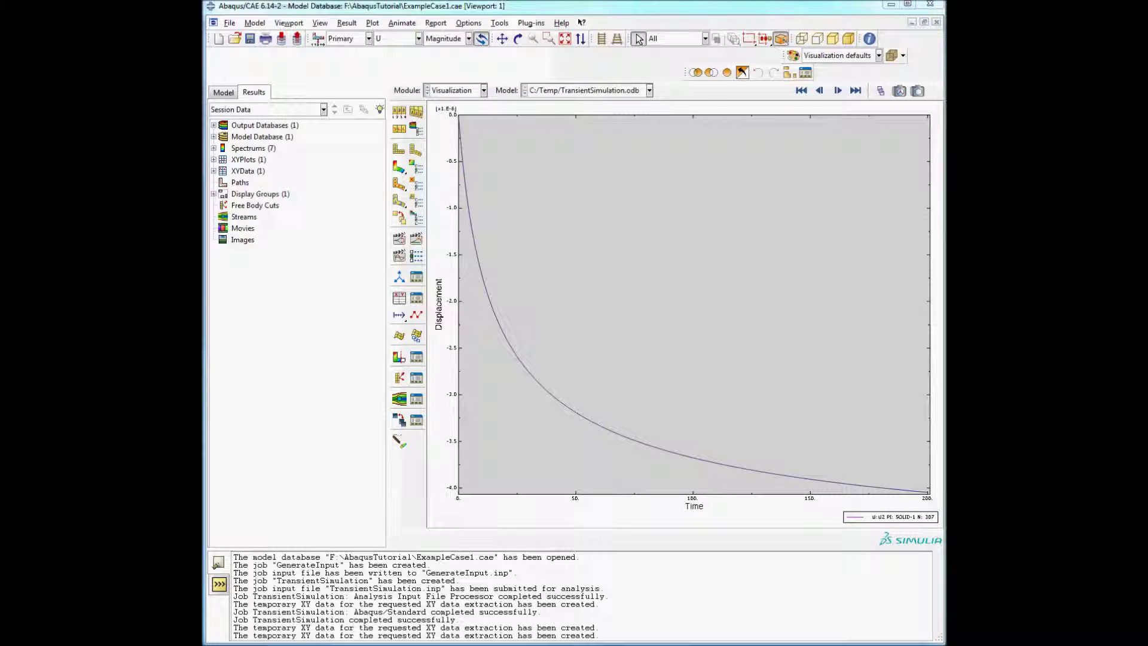
Return to the deformed contour plot and contour the electrical potential variable EPOT.
left_click(397, 166)
left_click(394, 39)
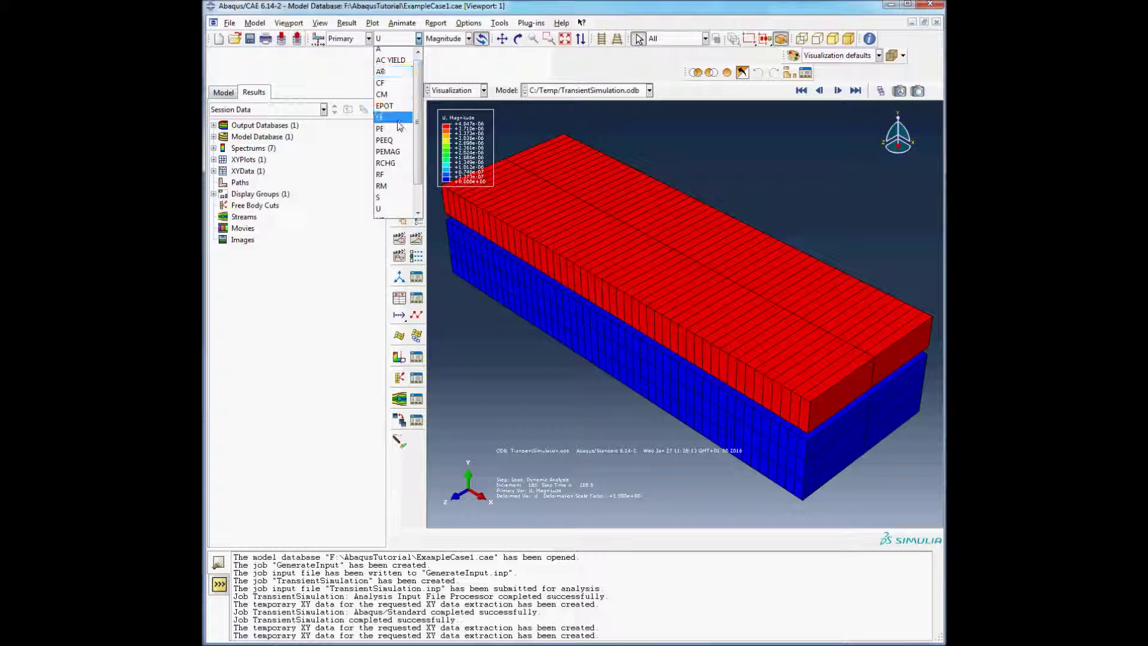
left_click(383, 106)
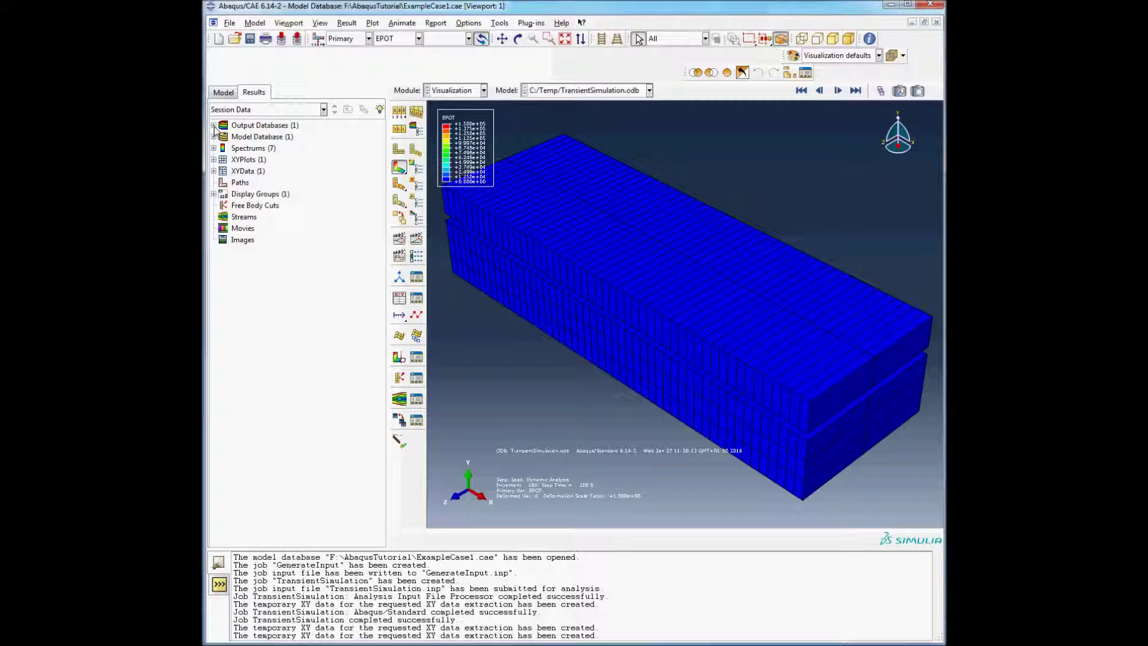
Remove the instances SOLID-1 and ELASTIC-1 of TransientSimulation.odb from the displayed model.
left_click(213, 126)
left_click(224, 137)
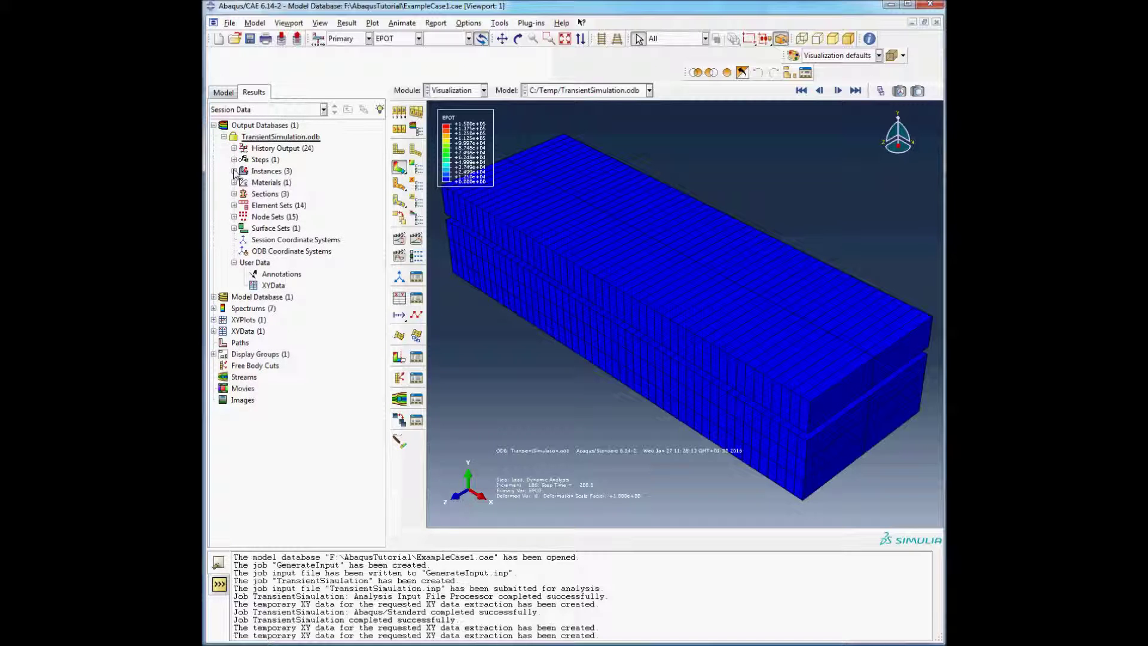
left_click(233, 171)
left_click(266, 183)
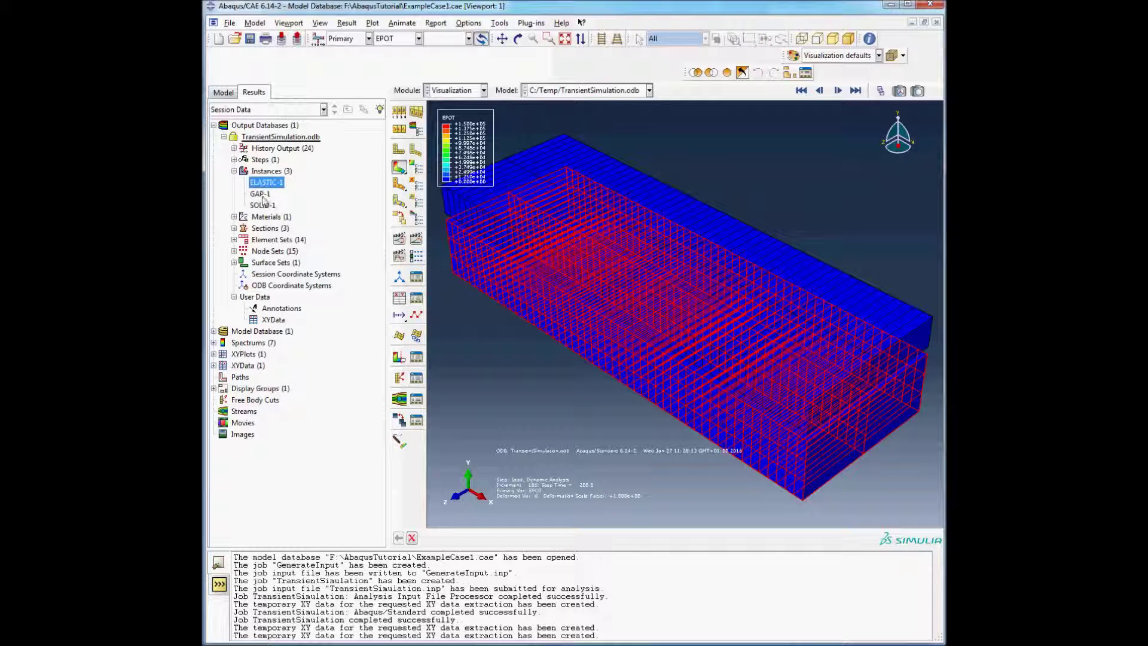
left_click(261, 206)
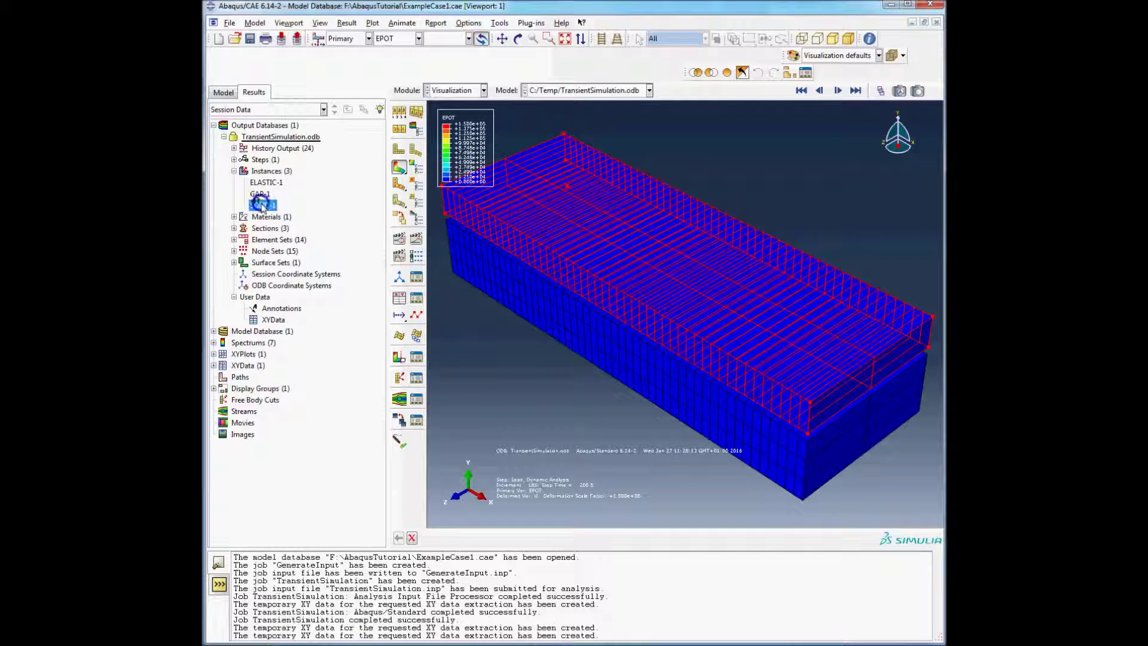
right_click(262, 206)
left_click(311, 248)
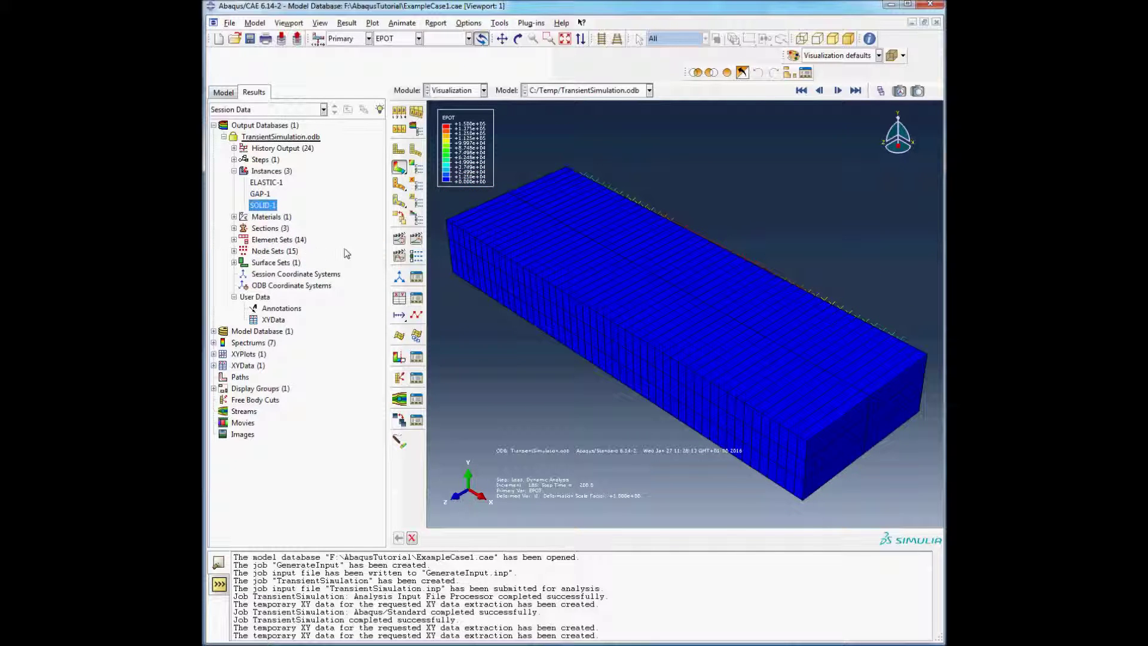
left_click(266, 182)
right_click(267, 182)
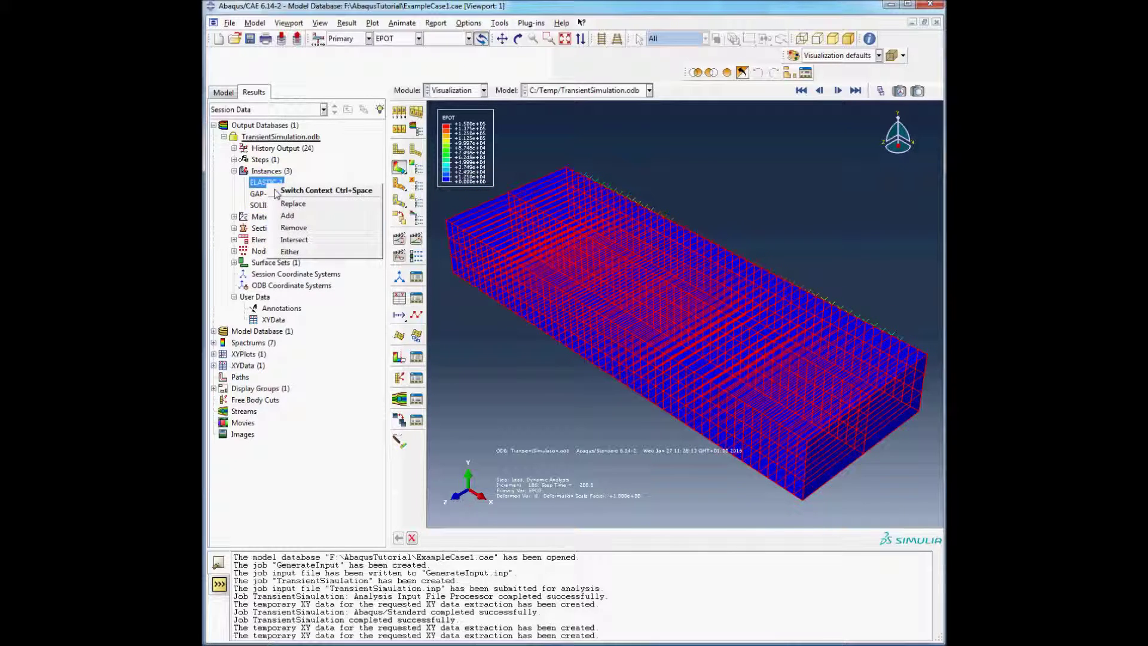
left_click(299, 226)
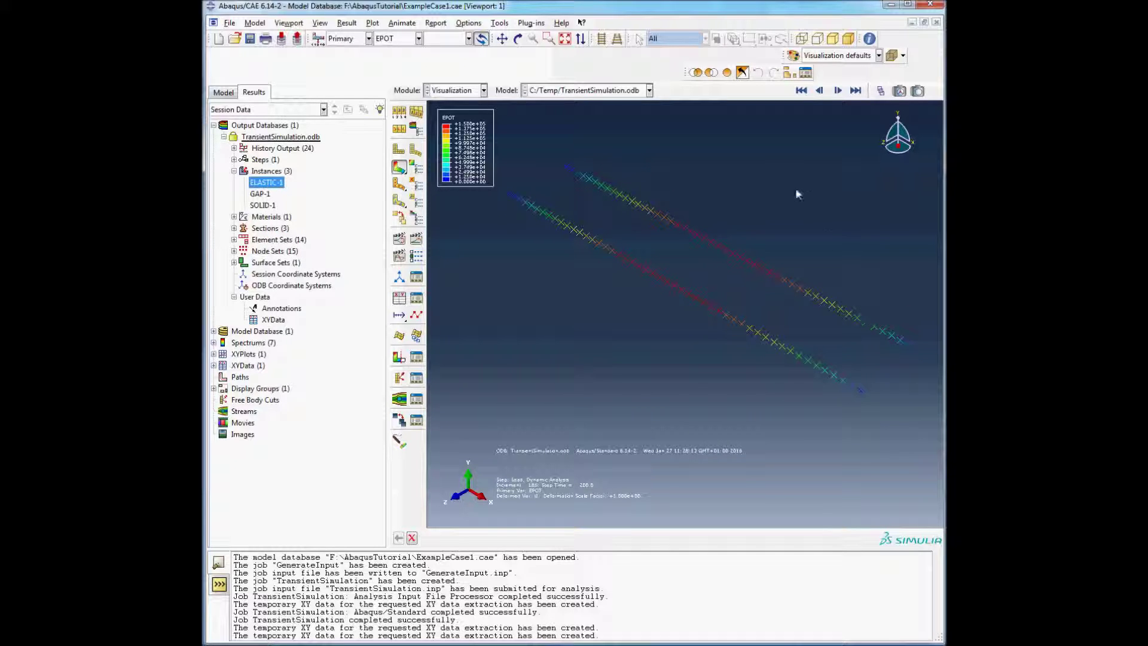
Go back to frame 181 and start Probe Values with Nodes as the probe type.
left_click(820, 90)
left_click(820, 91)
left_click(820, 91)
left_click(398, 445)
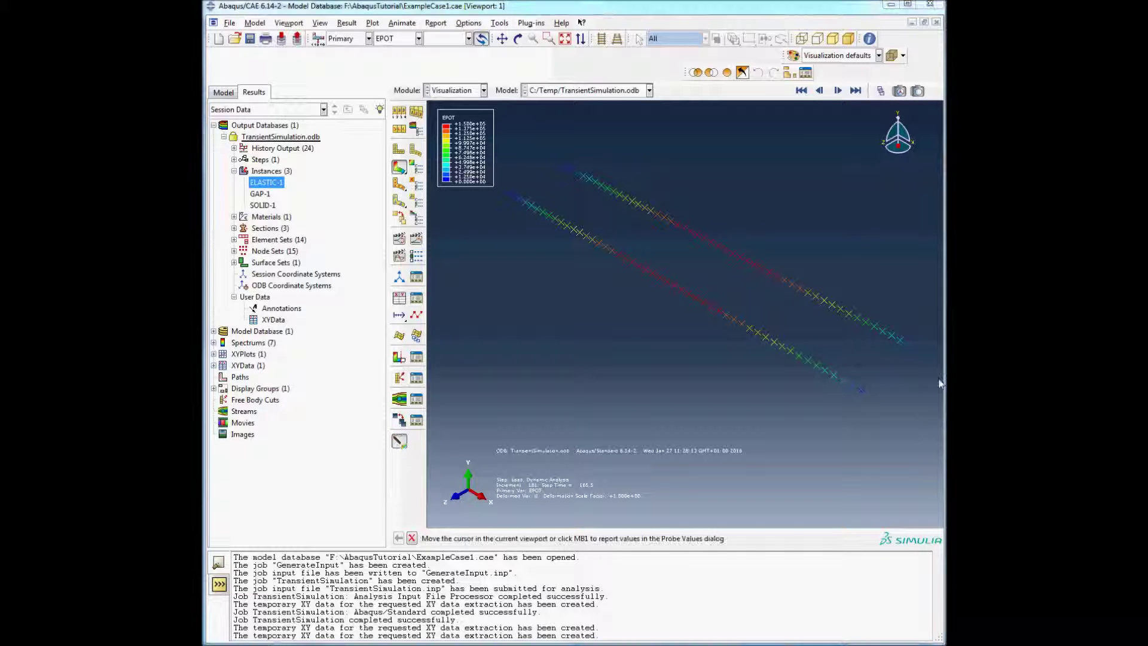
left_click_drag(657, 102, 449, 31)
left_click(324, 128)
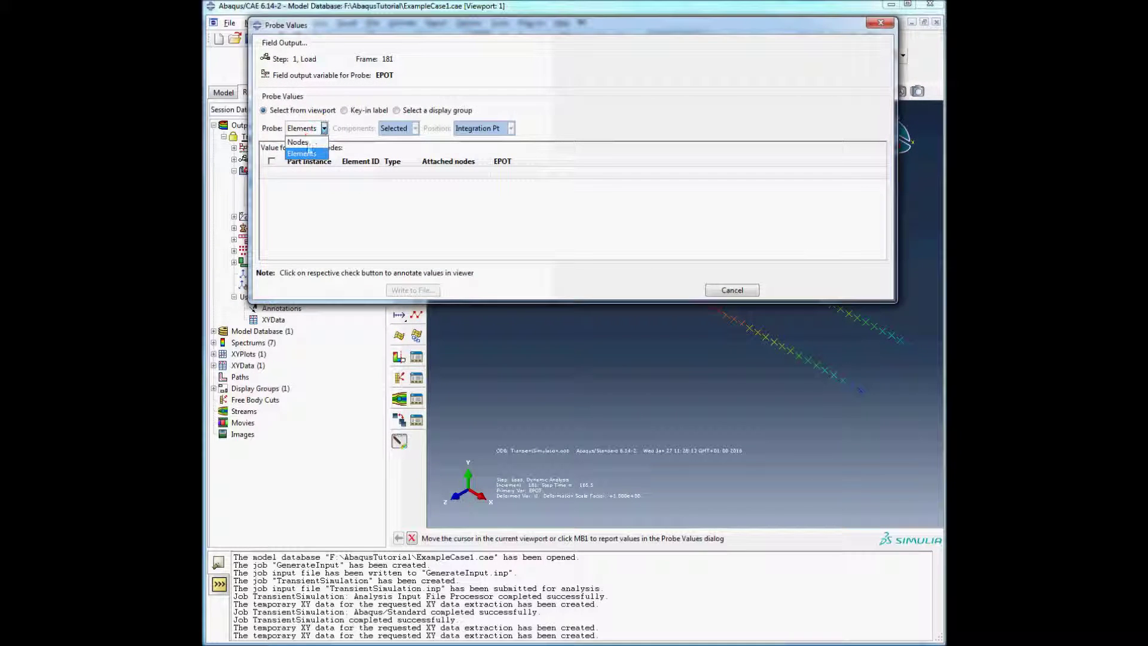
left_click(302, 149)
Probe EPOT at an end node and an inner node of the GAP-1 instance, and close the probe dialog.
mouse_move(862, 397)
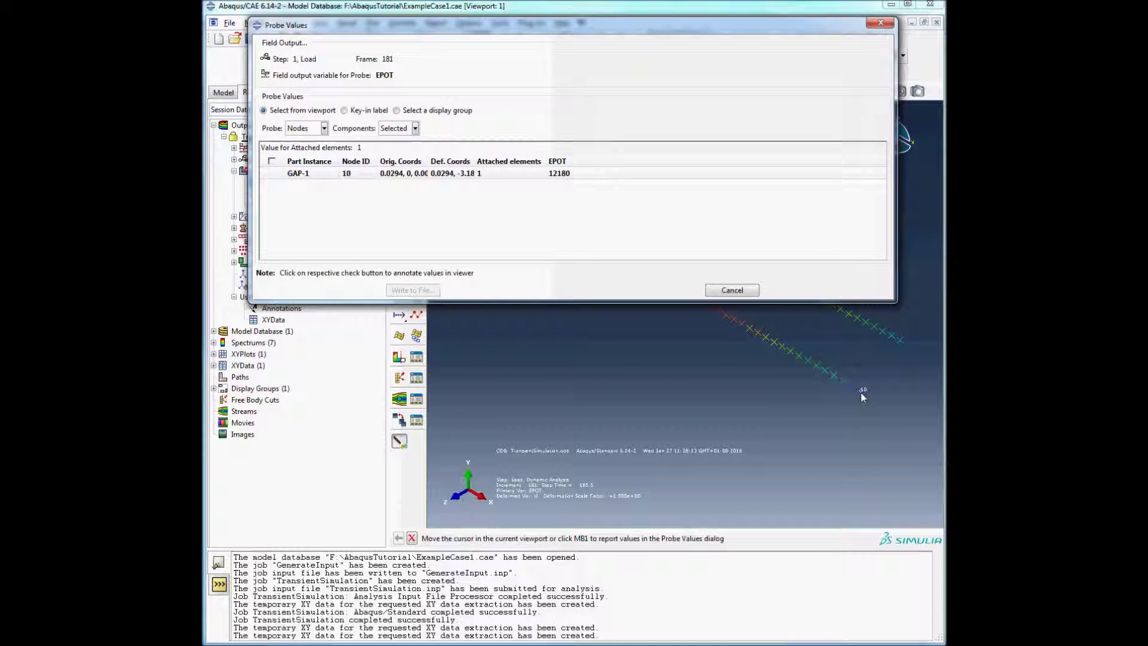
left_click(869, 396)
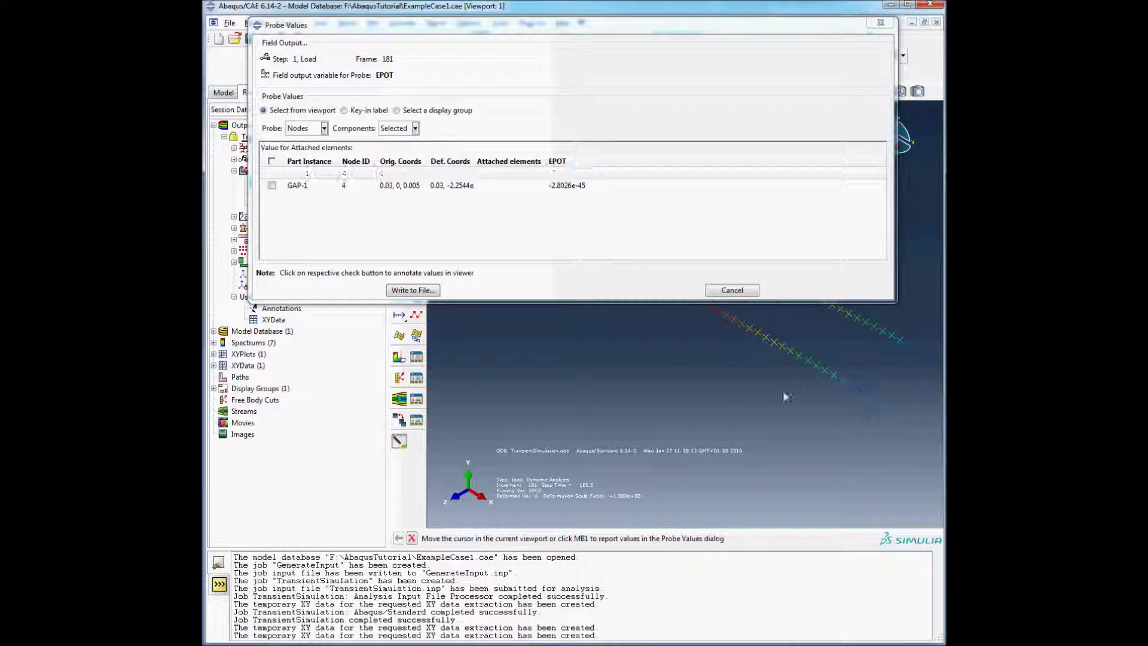
left_click(742, 329)
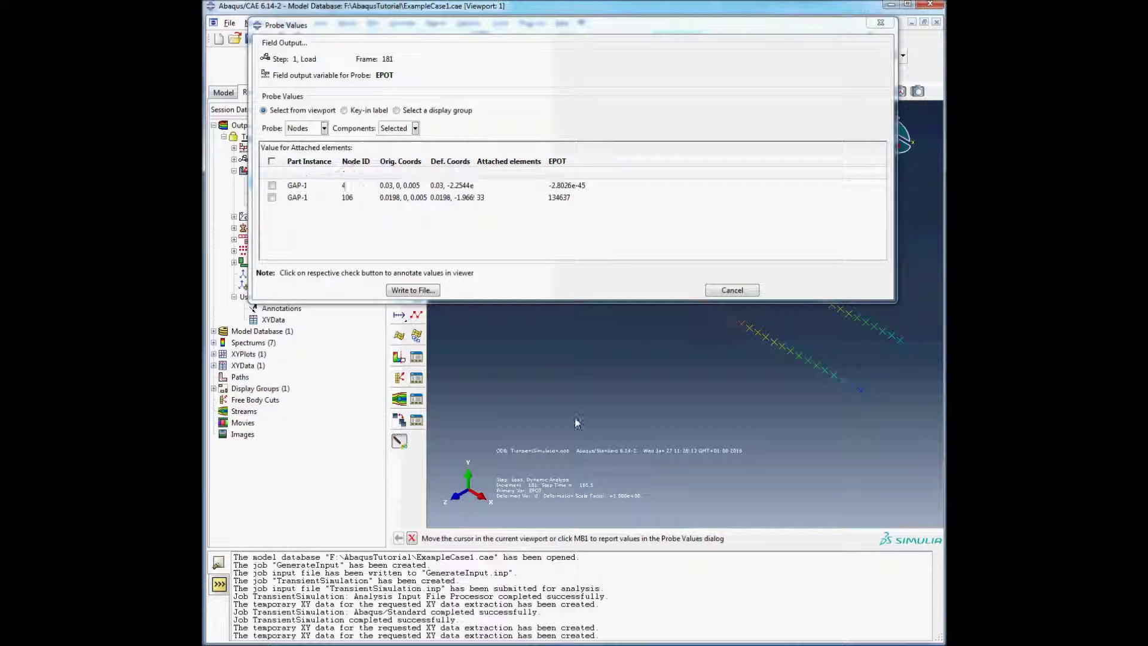
left_click(880, 23)
left_click(572, 204)
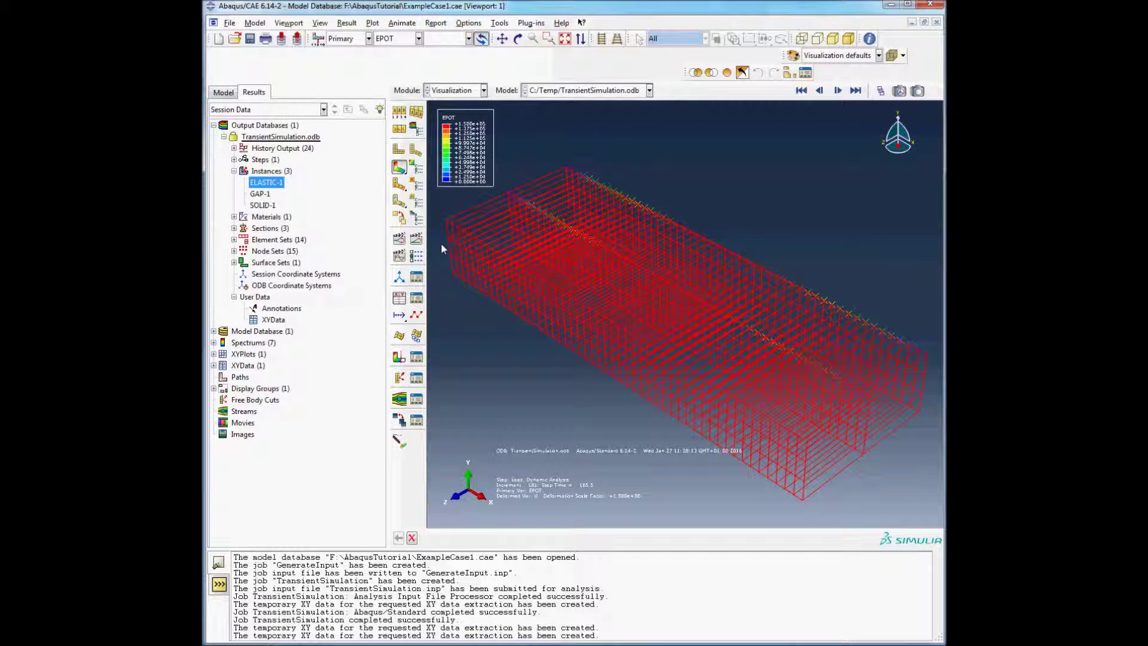
Add the instances ELASTIC-1 and SOLID-1 back to the displayed model.
right_click(265, 183)
left_click(291, 227)
left_click(259, 206)
right_click(260, 206)
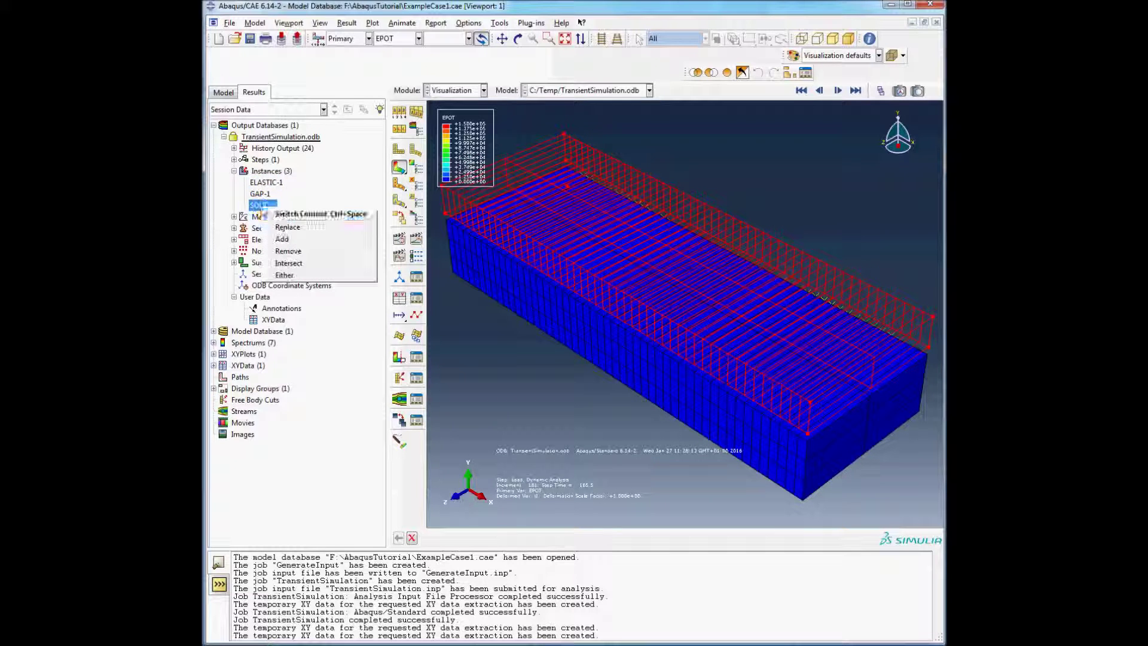
left_click(282, 238)
Contour the displacement U magnitude, turn the model to a side view and go to the last frame.
left_click(411, 39)
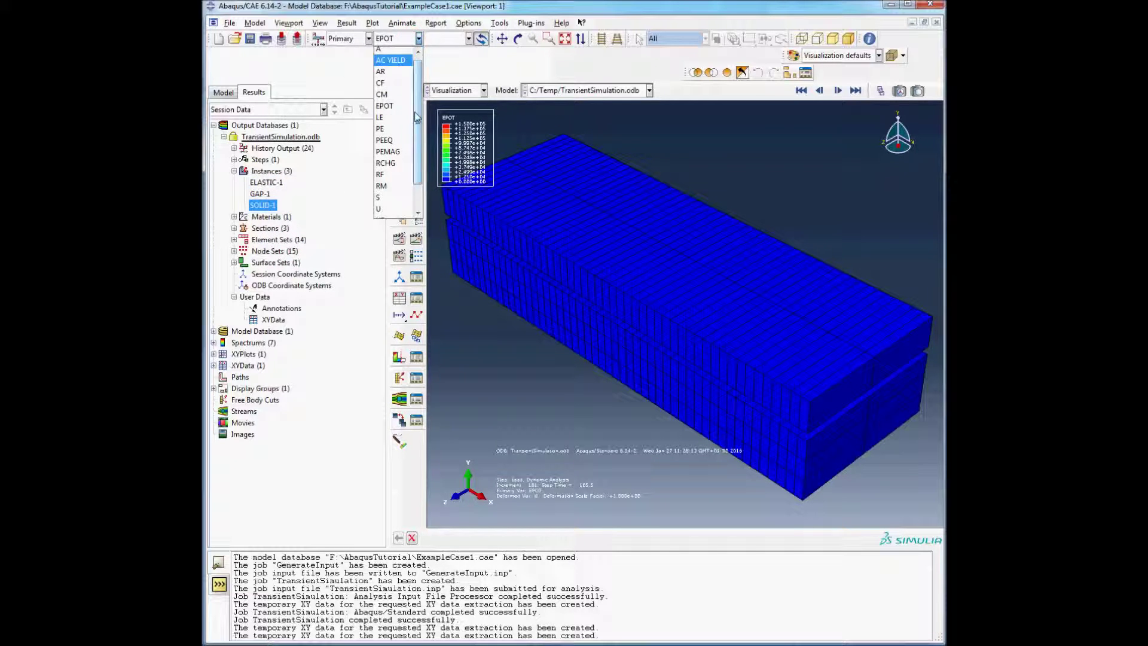
left_click(392, 177)
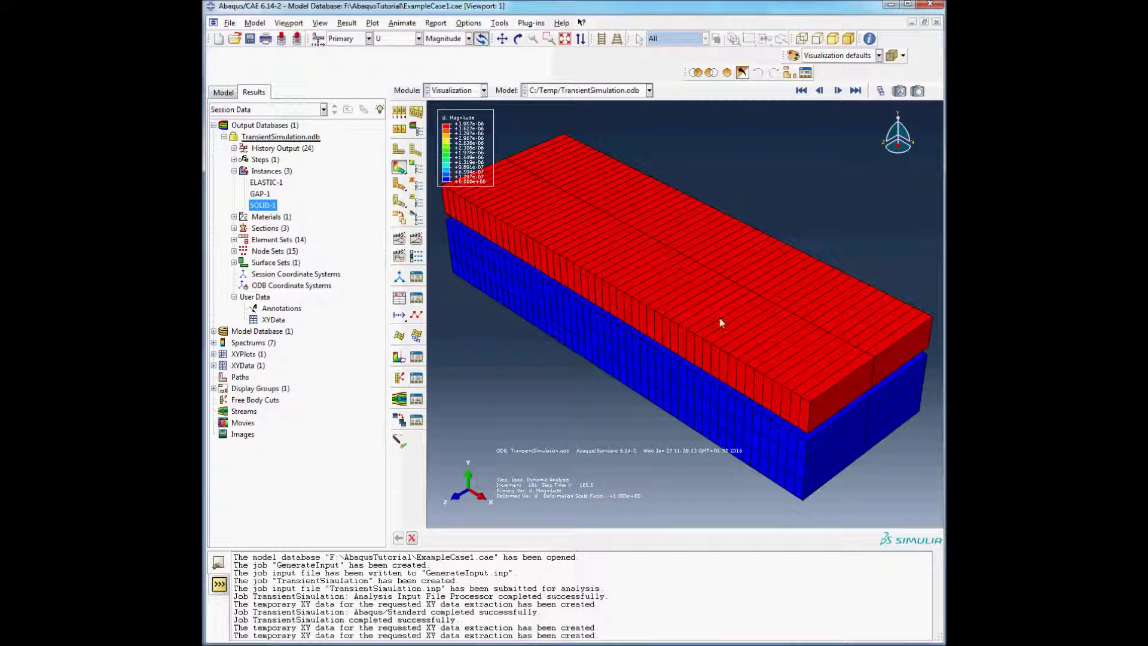
left_click_drag(711, 408, 833, 149, "ctrl+alt")
left_click_drag(766, 223, 829, 137, "ctrl+alt")
left_click(856, 91)
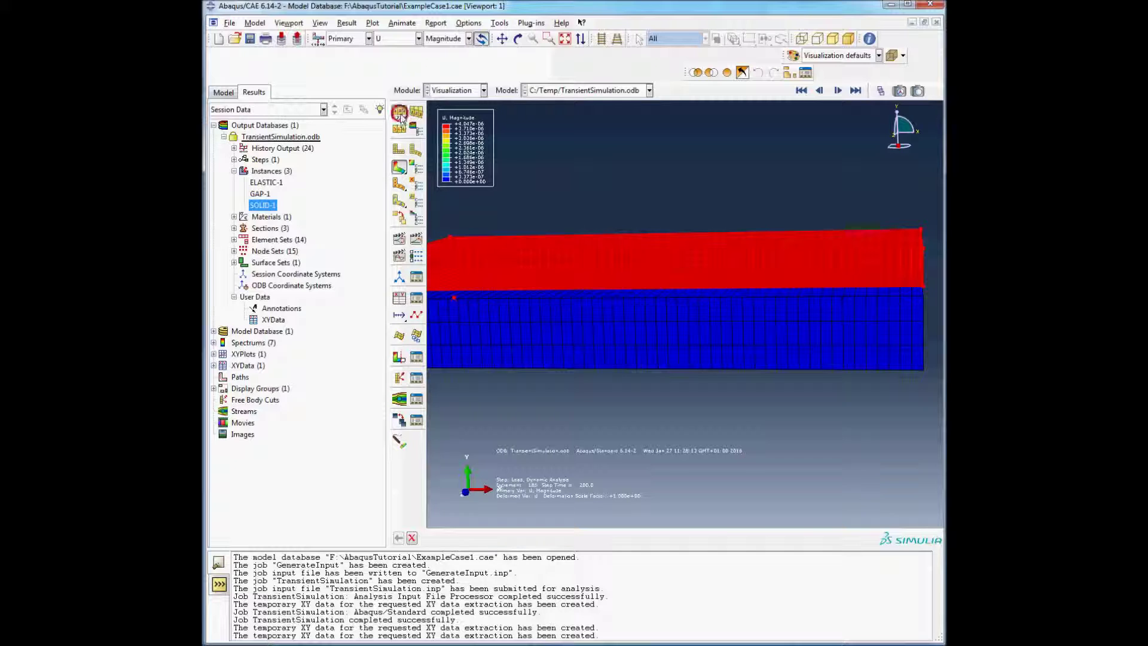
Set a uniform deformation scale factor of 100 in the common plot options.
left_click(399, 167)
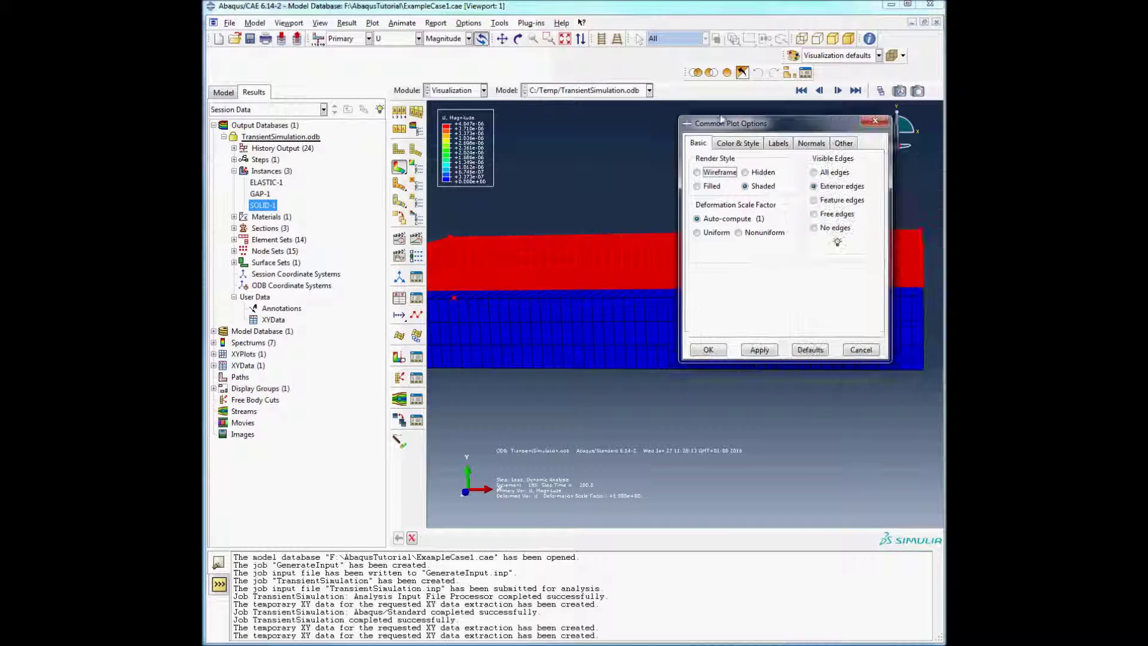
left_click_drag(752, 128, 728, 123)
left_click(685, 228)
left_click(716, 243)
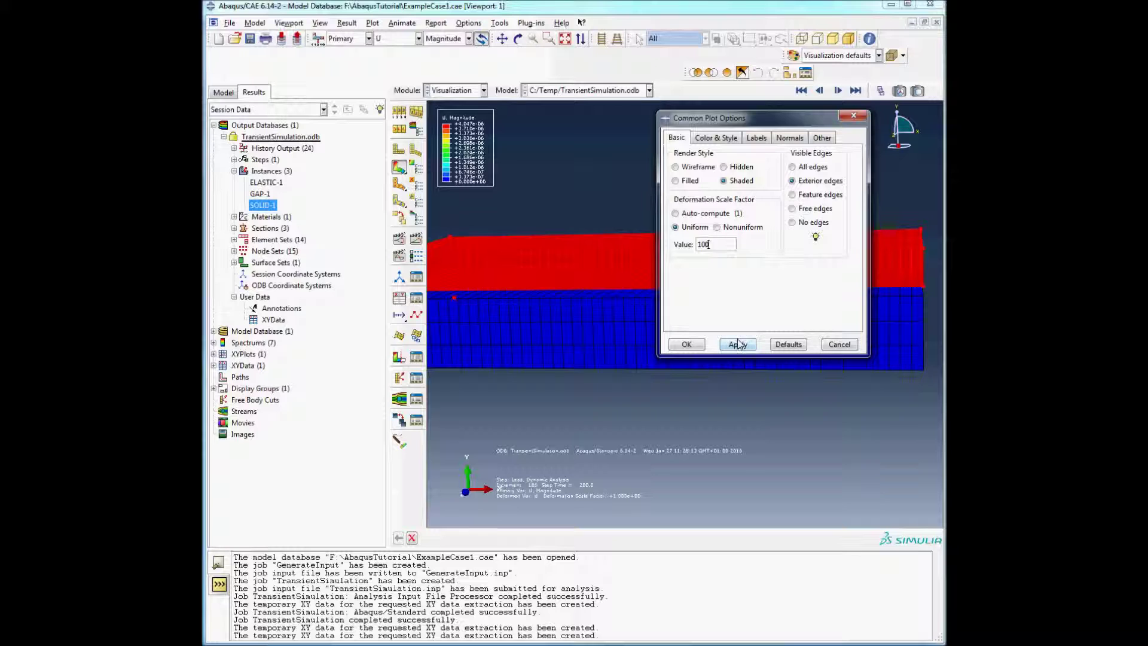
type("00")
left_click(740, 344)
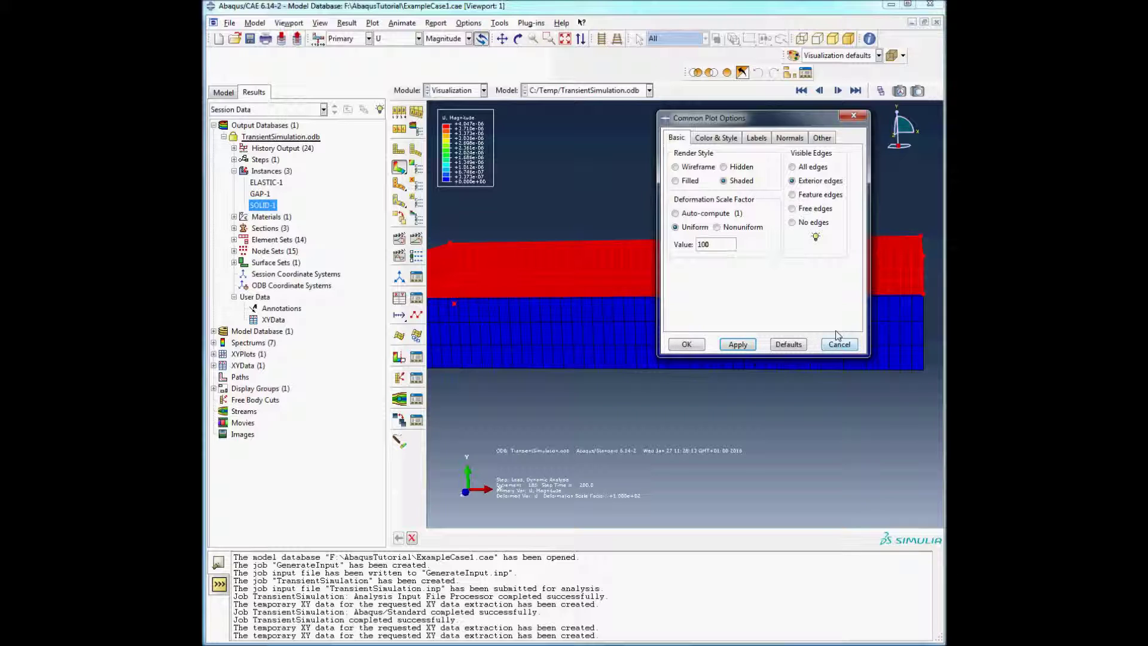
left_click(685, 344)
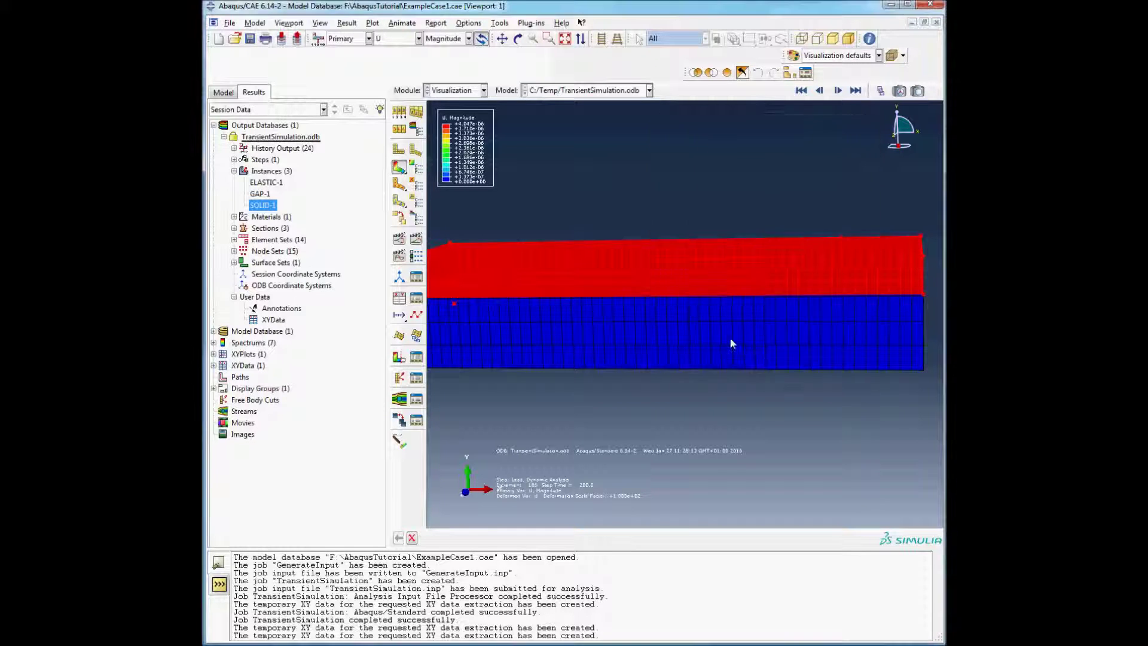
Go to the first frame and contour the displacement component U2.
left_click(801, 91)
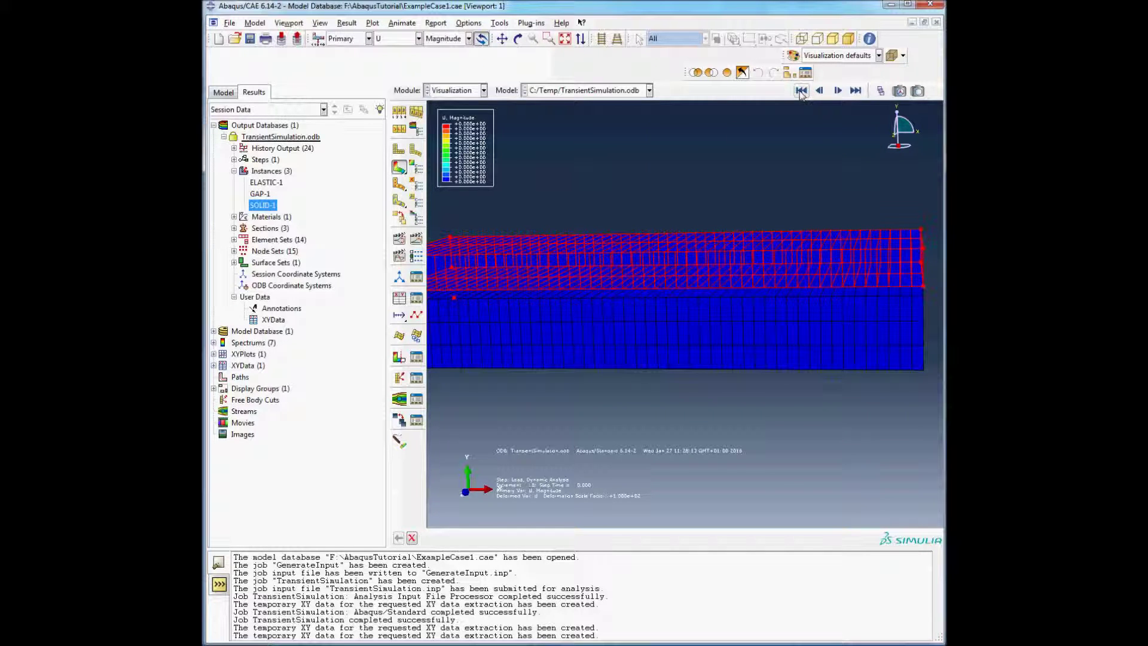
left_click(419, 38)
left_click(392, 178)
left_click(469, 38)
left_click(454, 75)
left_click(271, 171)
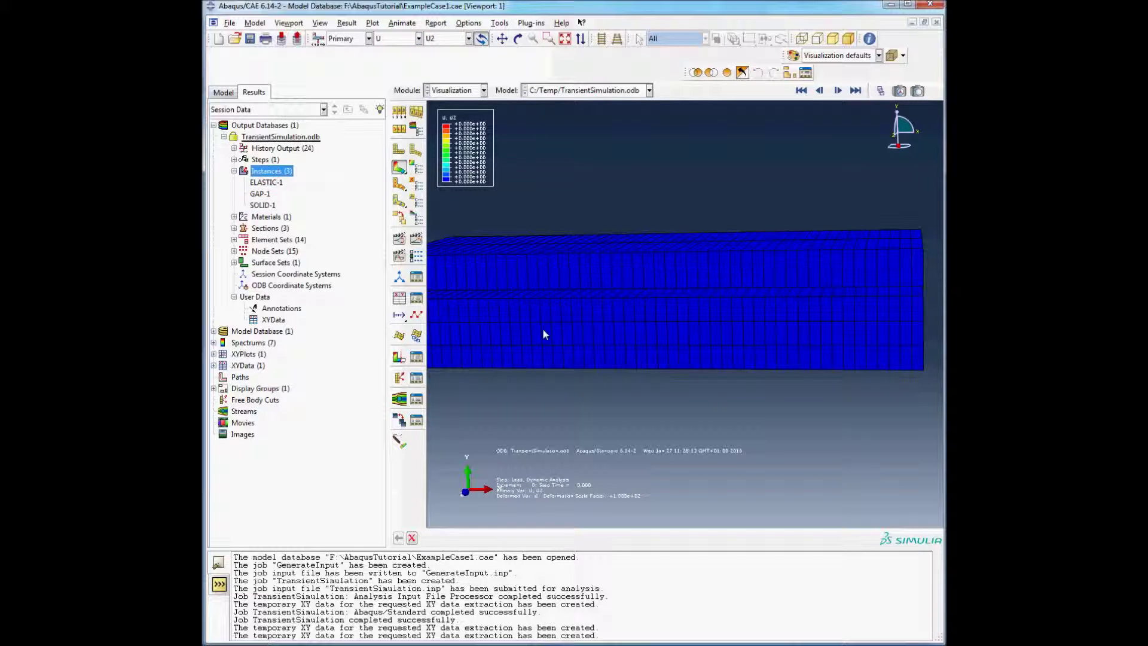
Turn the model to a straight side view and animate its time history.
left_click(840, 92)
left_click(820, 91)
mouse_move(551, 353)
left_mouse_down("ctrl+alt")
mouse_move(631, 367)
mouse_move(495, 358)
mouse_move(738, 377)
mouse_move(760, 348)
left_mouse_up("ctrl+alt")
left_click_drag(893, 332, 929, 359, "ctrl+alt")
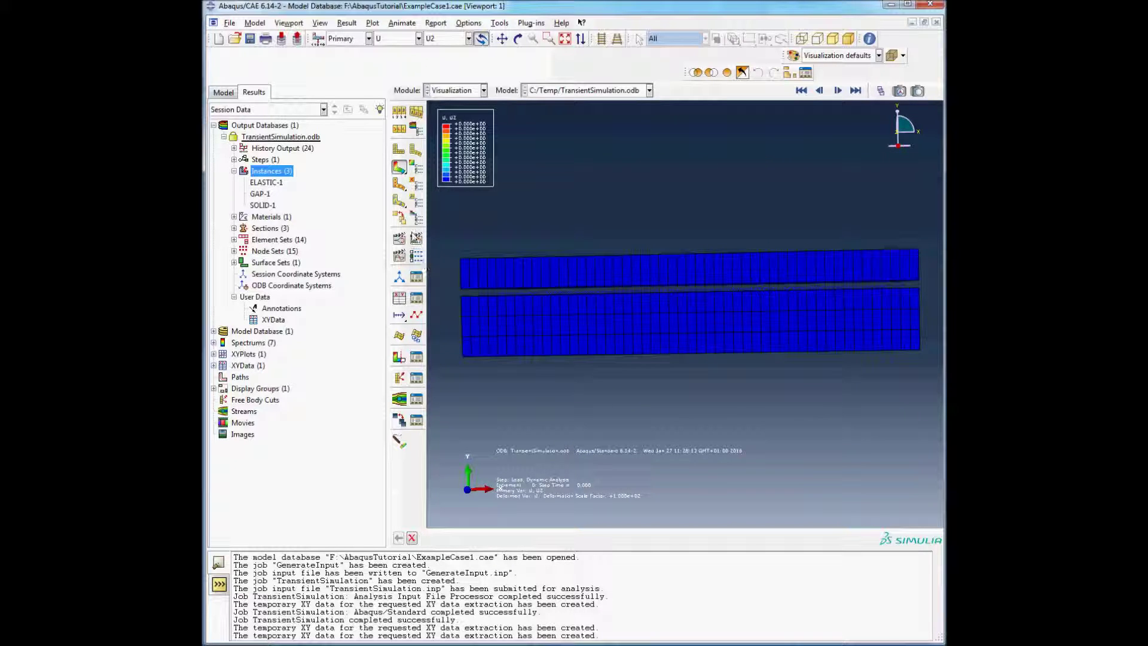
left_click(375, 23)
mouse_move(402, 23)
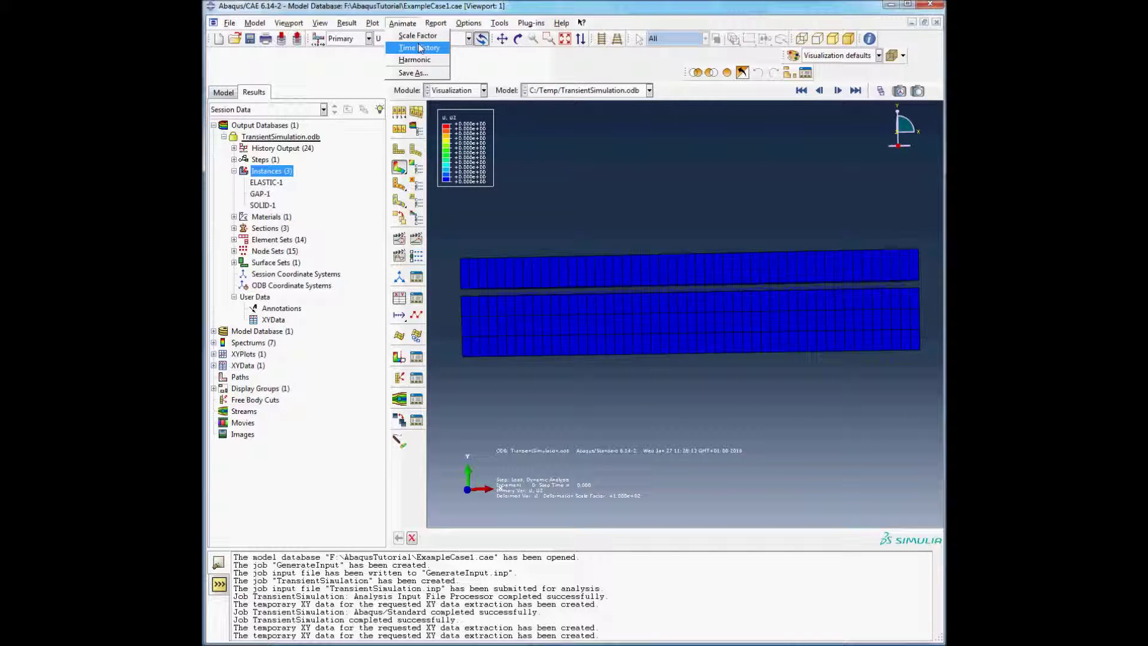
left_click(419, 48)
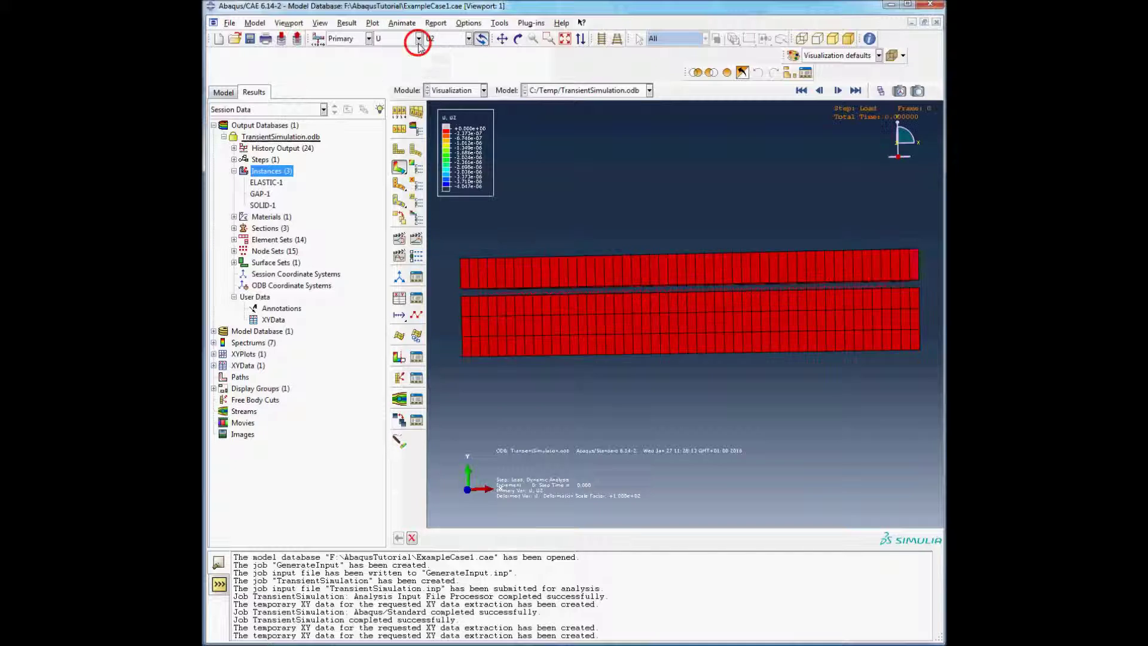
Make the time history animation time-based with a time increment of 10.
left_click(500, 22)
left_click(435, 317)
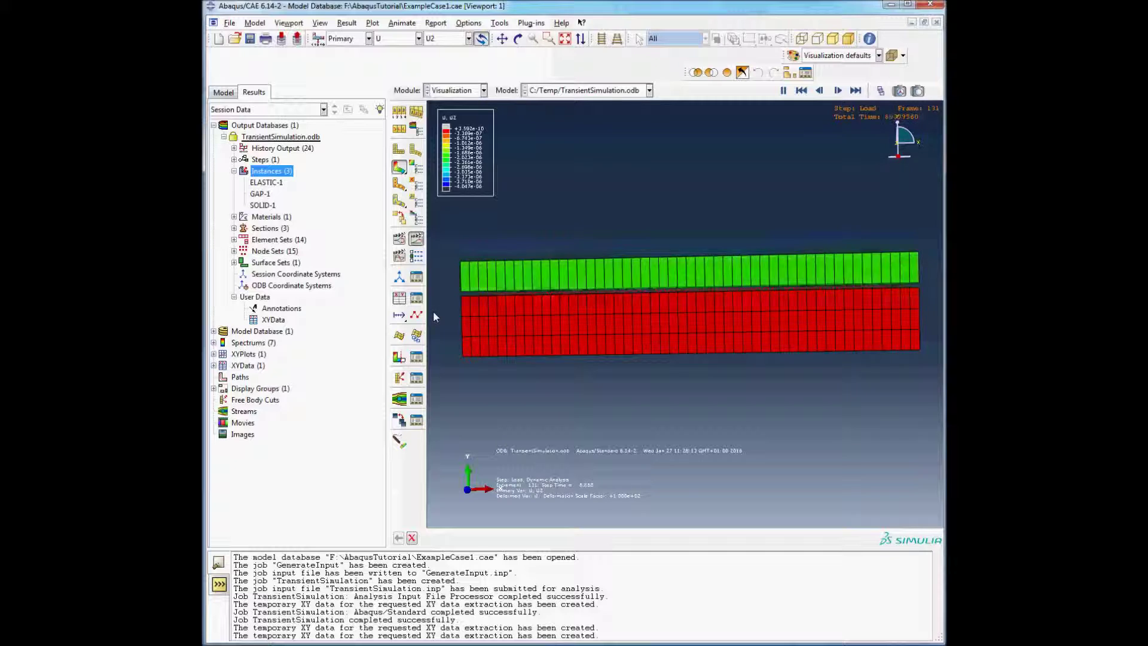
left_click(881, 90)
left_click(410, 138)
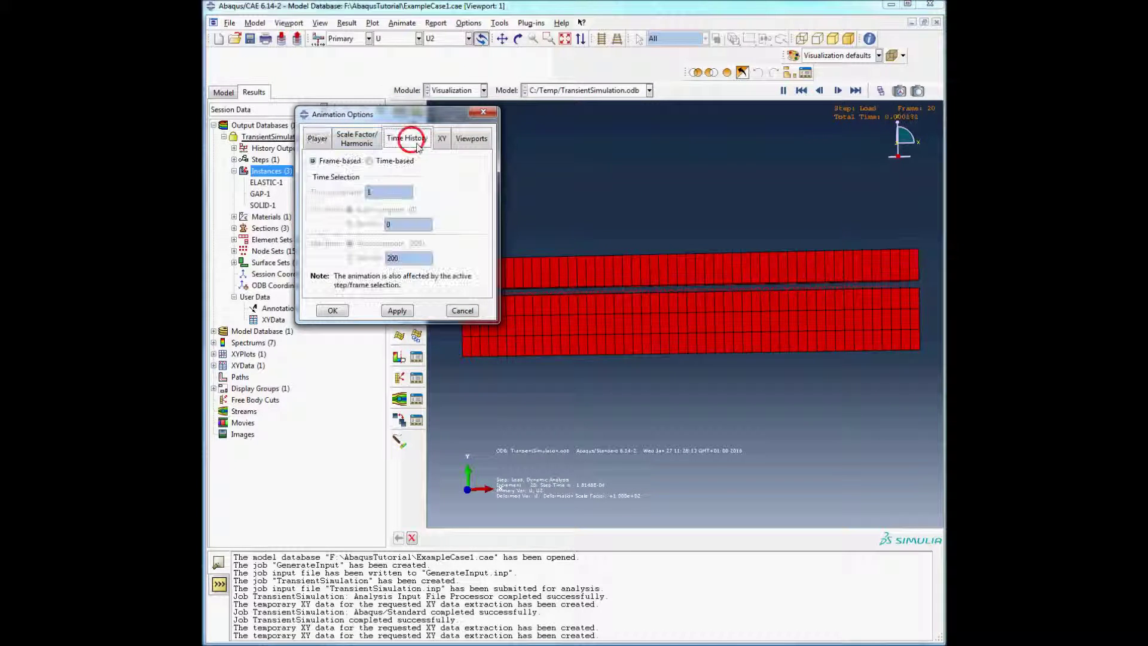
left_click(371, 161)
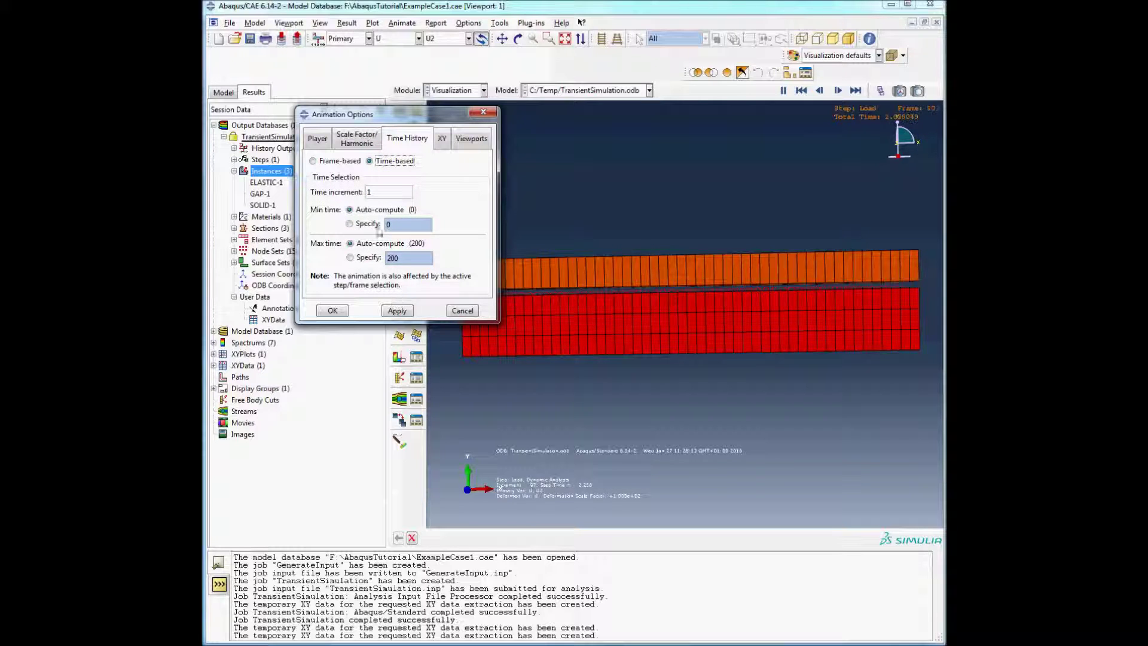
left_click(397, 311)
left_click(393, 189)
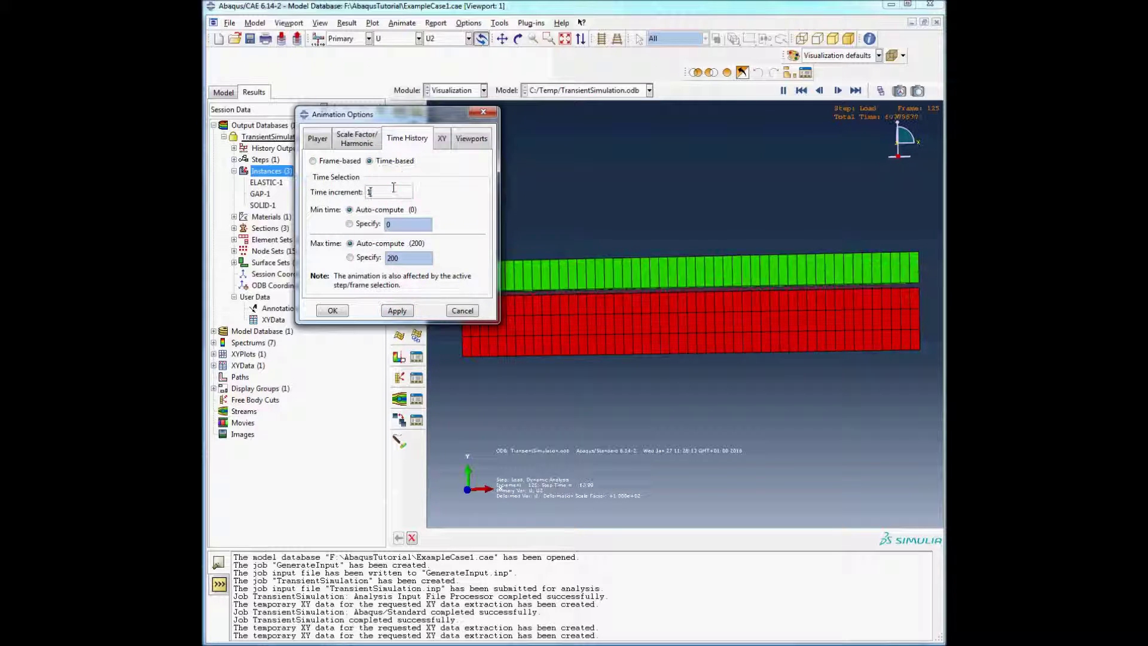
type("0")
left_click(397, 311)
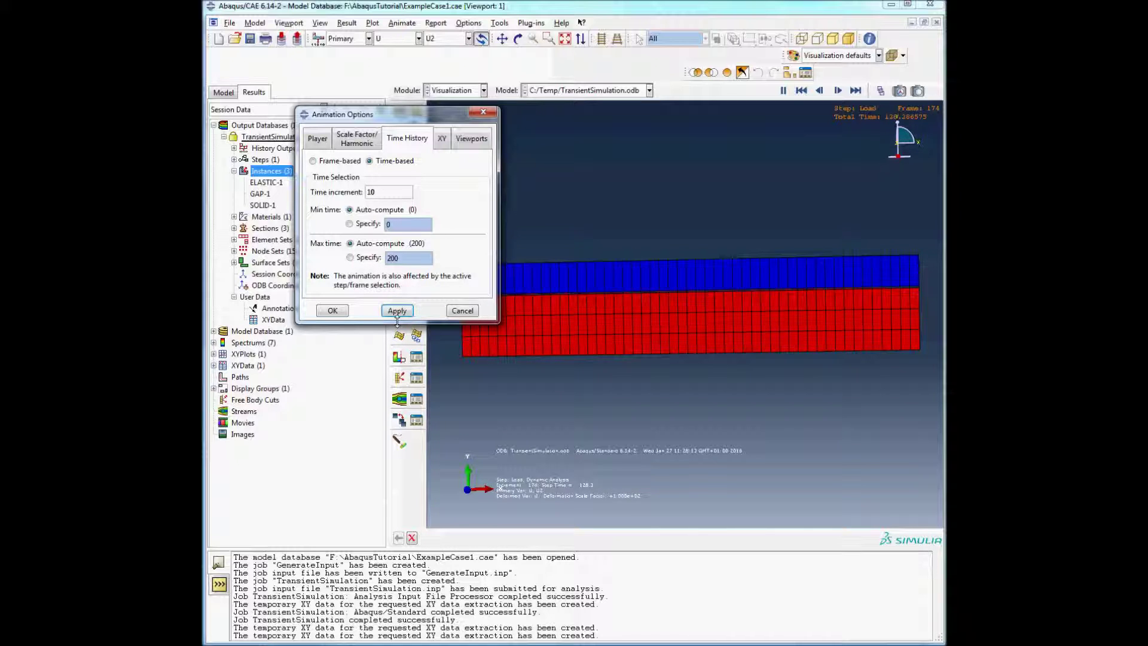
Reduce the animation's time increment to 5 and watch the playback with the model tilted.
double_click(372, 192)
type("5")
left_click(398, 312)
left_click(463, 310)
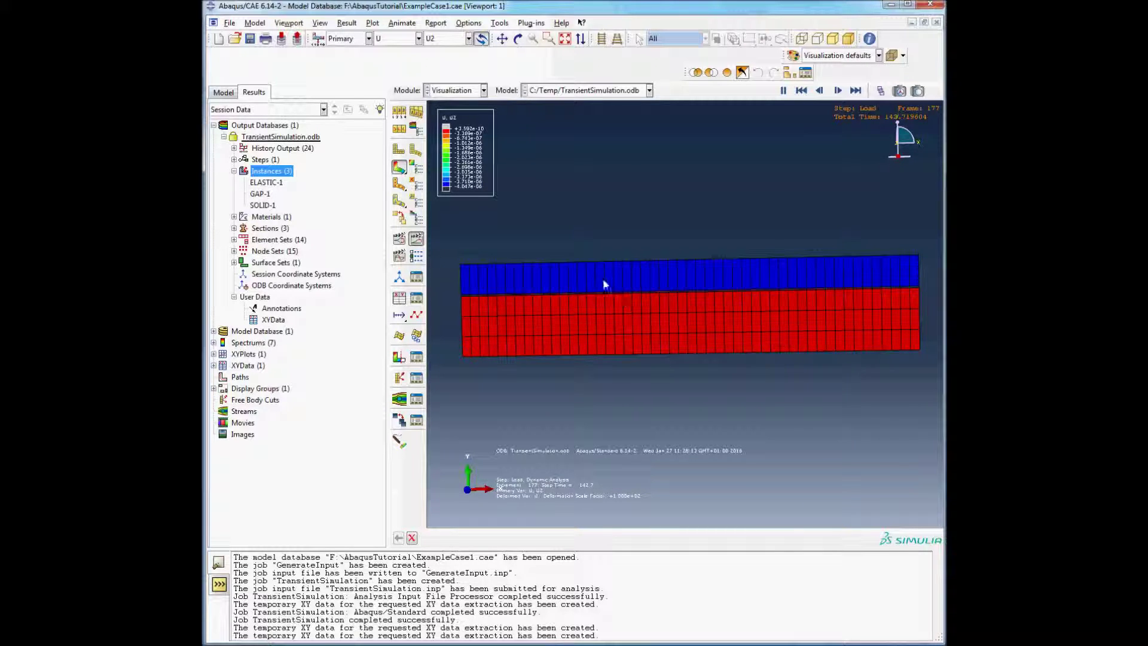
left_click_drag(736, 426, 812, 439, "ctrl+alt")
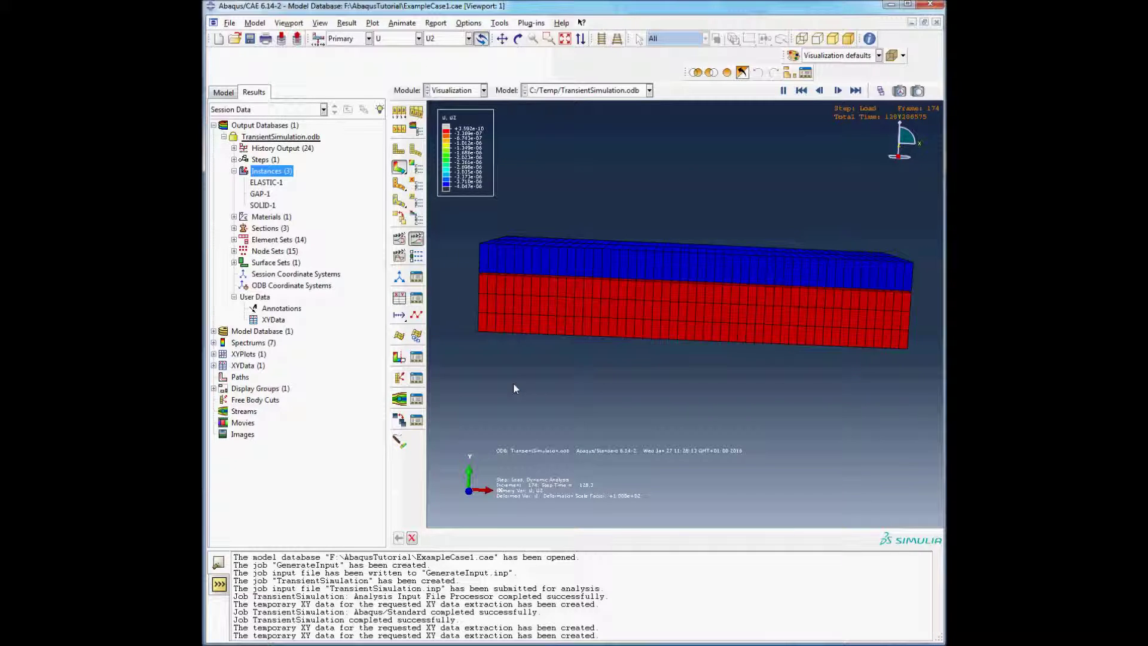
left_click(392, 38)
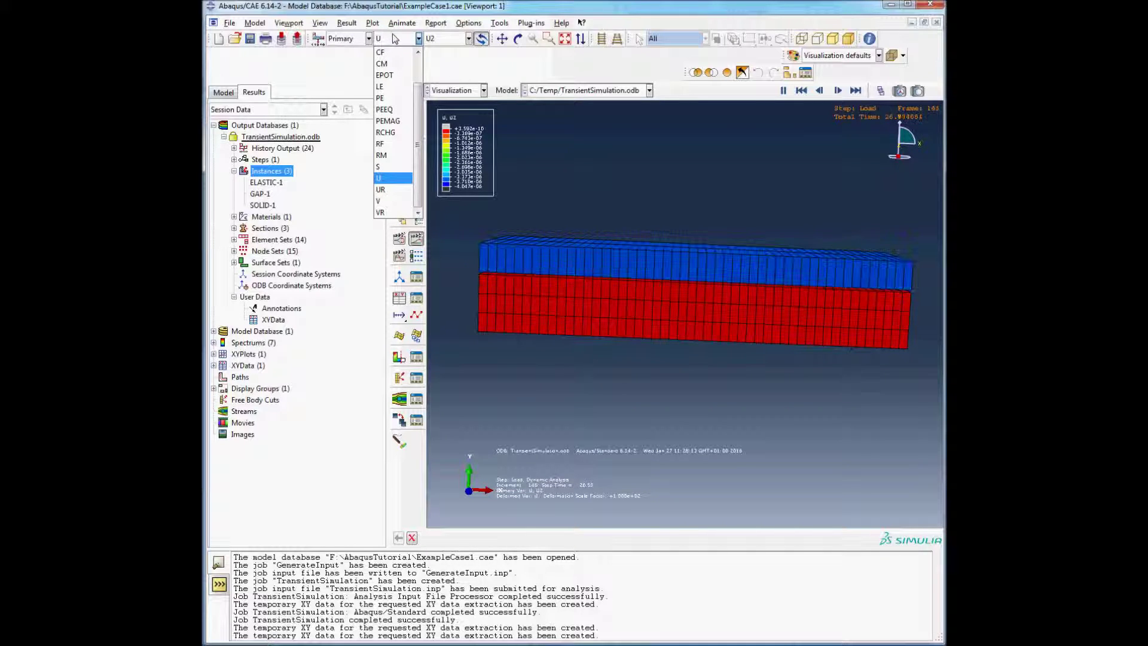
left_click(653, 175)
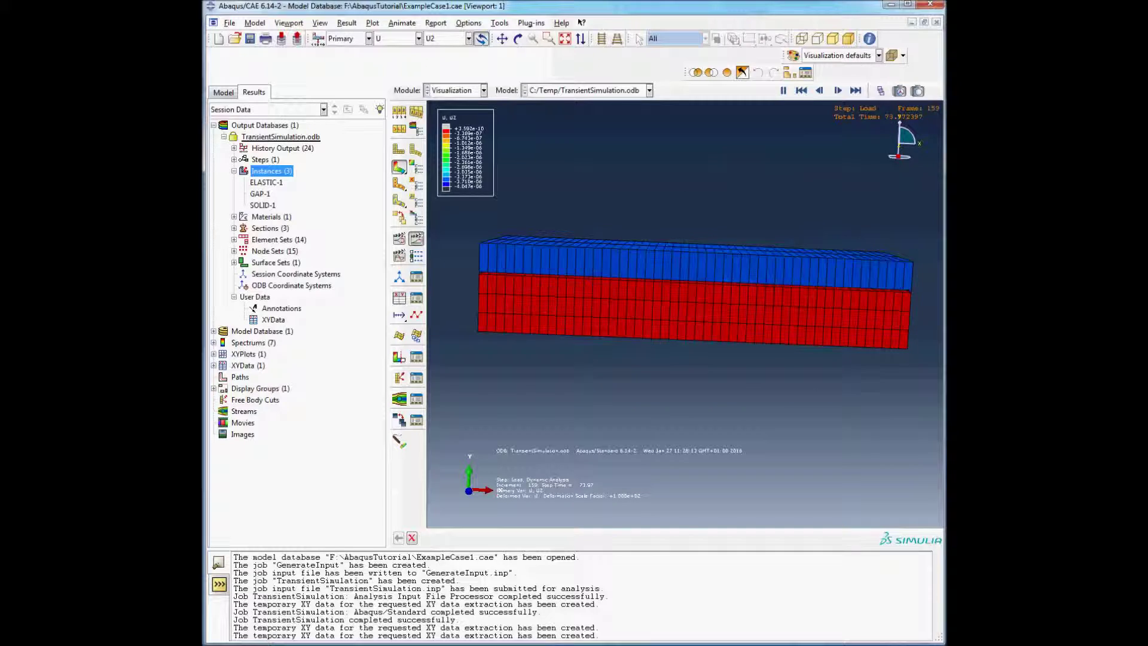
Add a mass density of 8000 to the material Steel in Model-1.
left_click(223, 92)
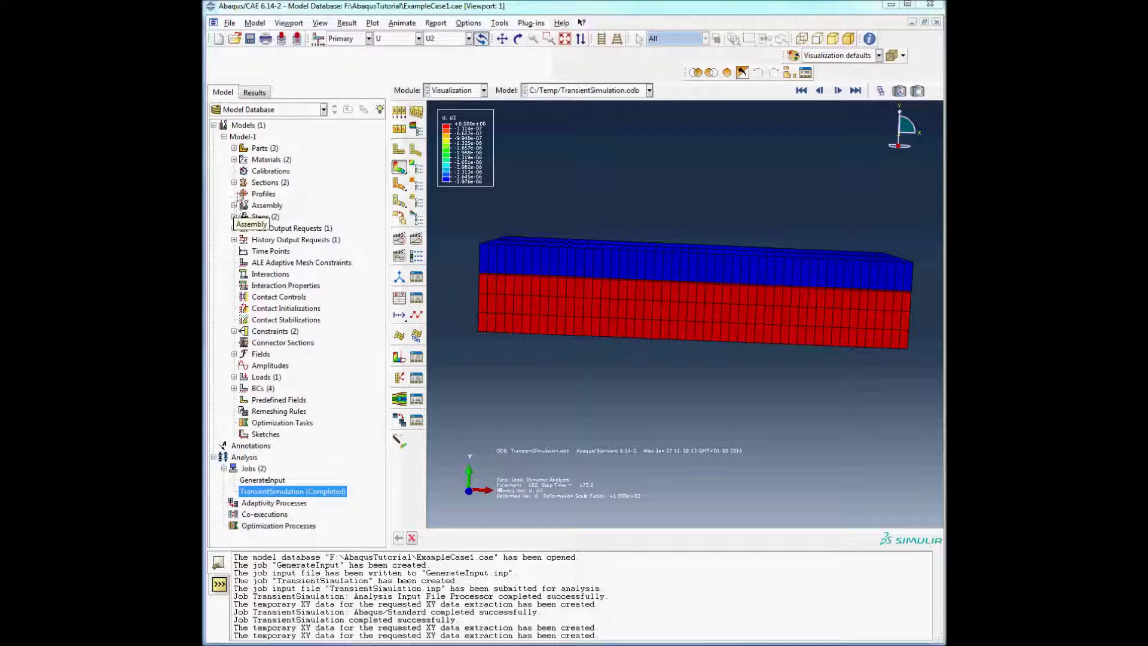
left_click(234, 160)
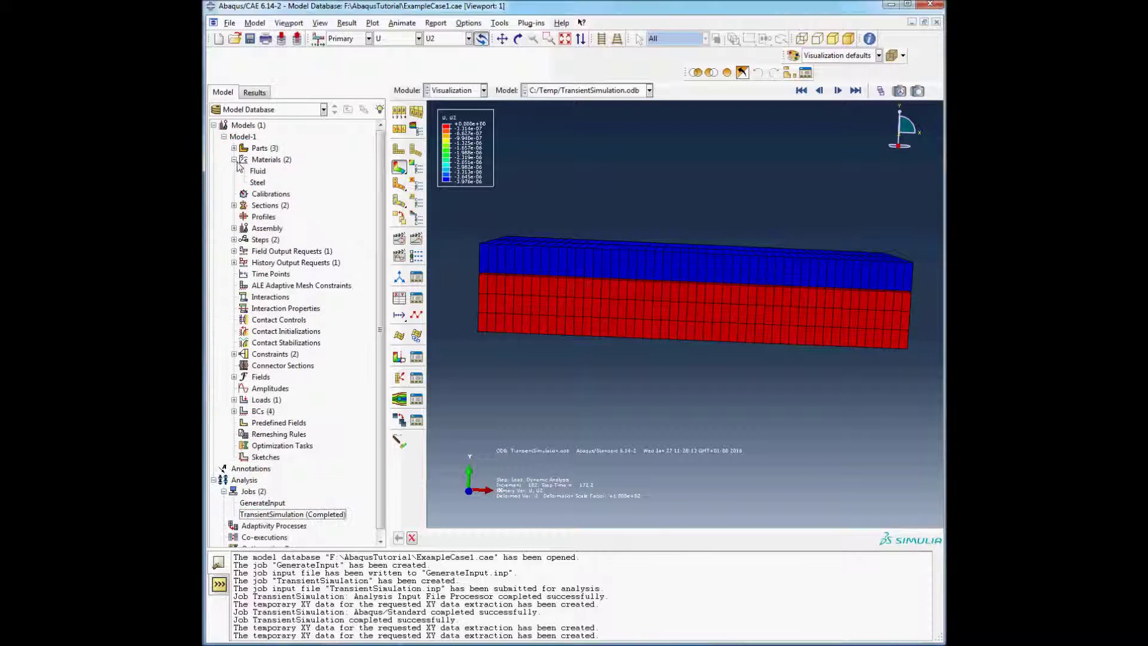
left_click(258, 183)
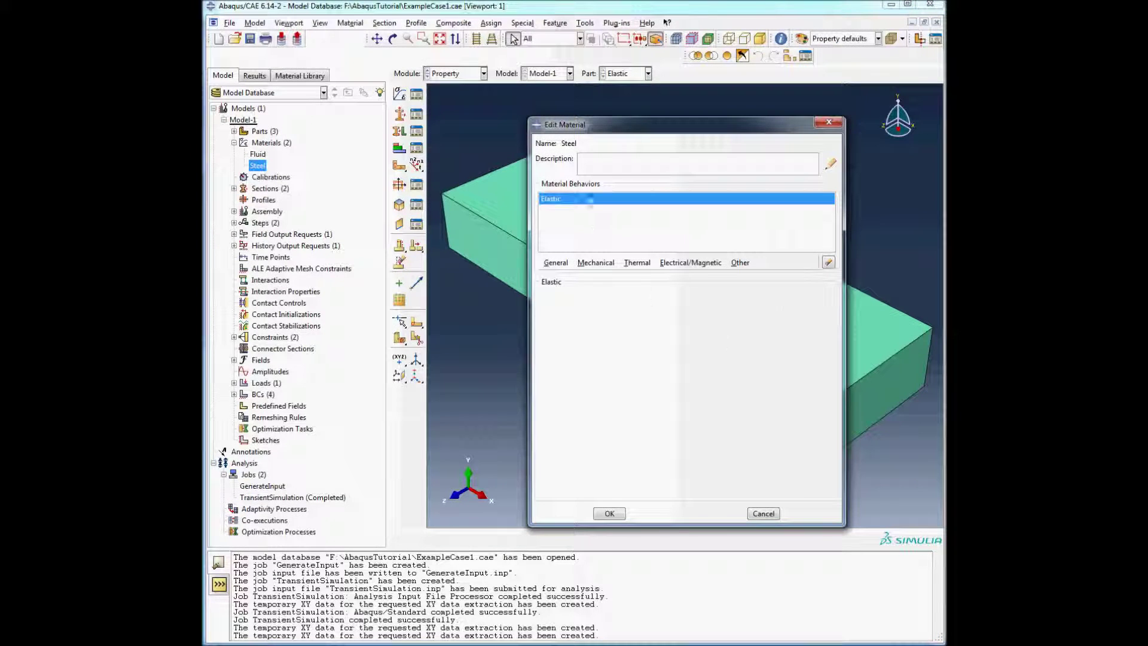
left_click(555, 263)
left_click(564, 274)
left_click(596, 382)
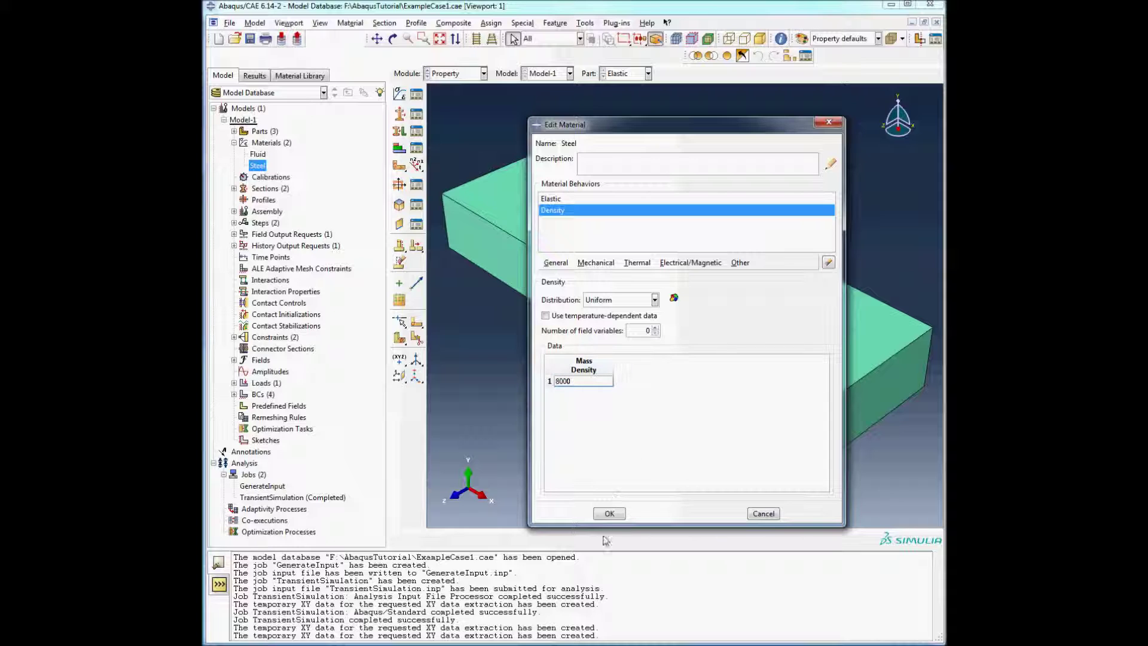
left_click(608, 514)
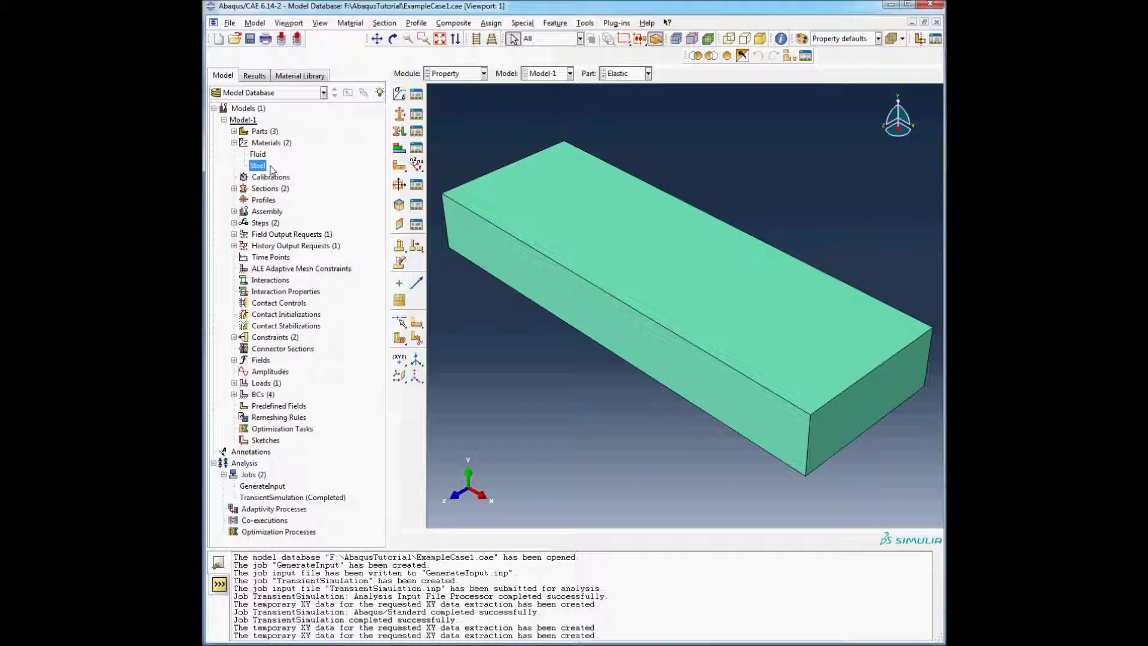
Suppress the load Load-1 in Model-1.
double_click(270, 178)
left_click(234, 394)
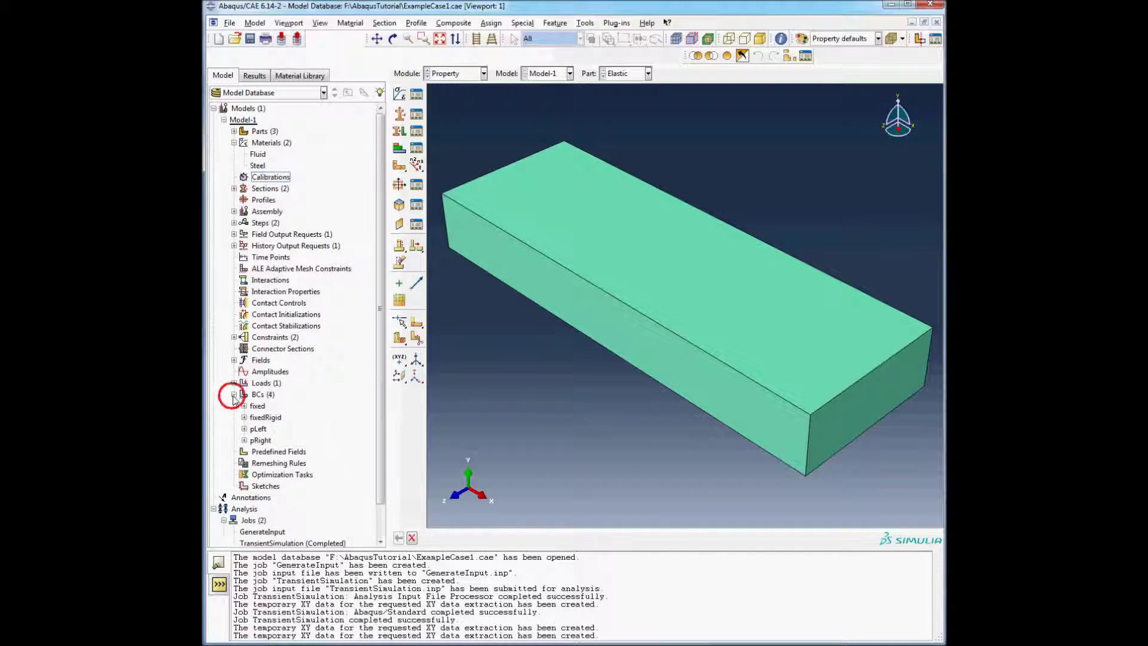
left_click(233, 382)
left_click(259, 395)
right_click(259, 397)
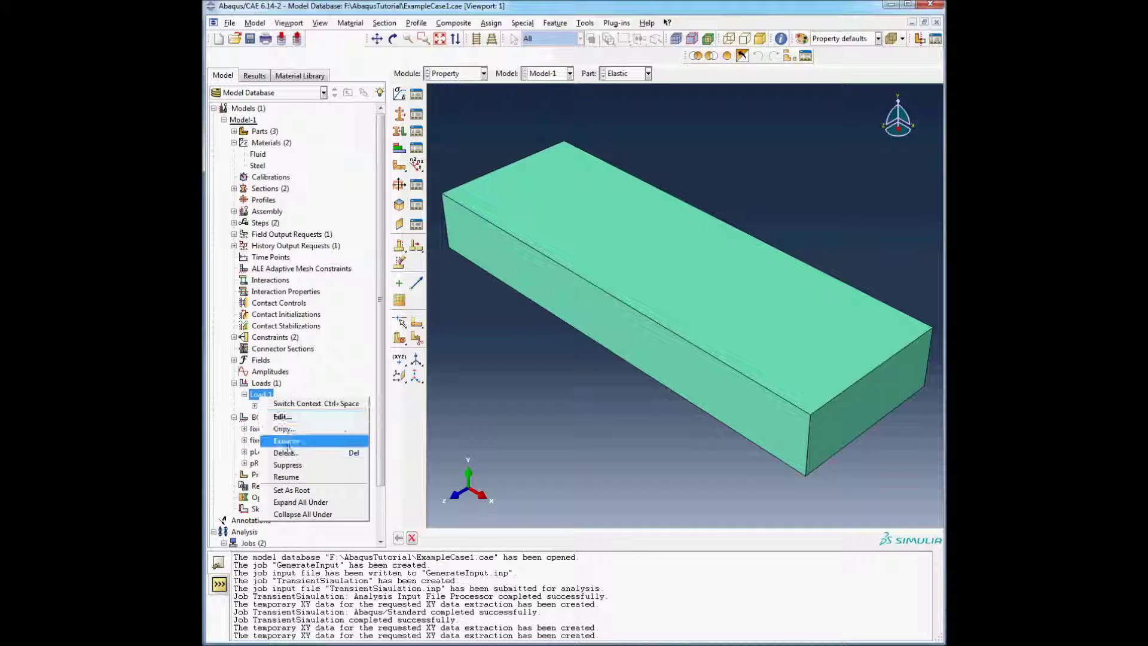
left_click(302, 466)
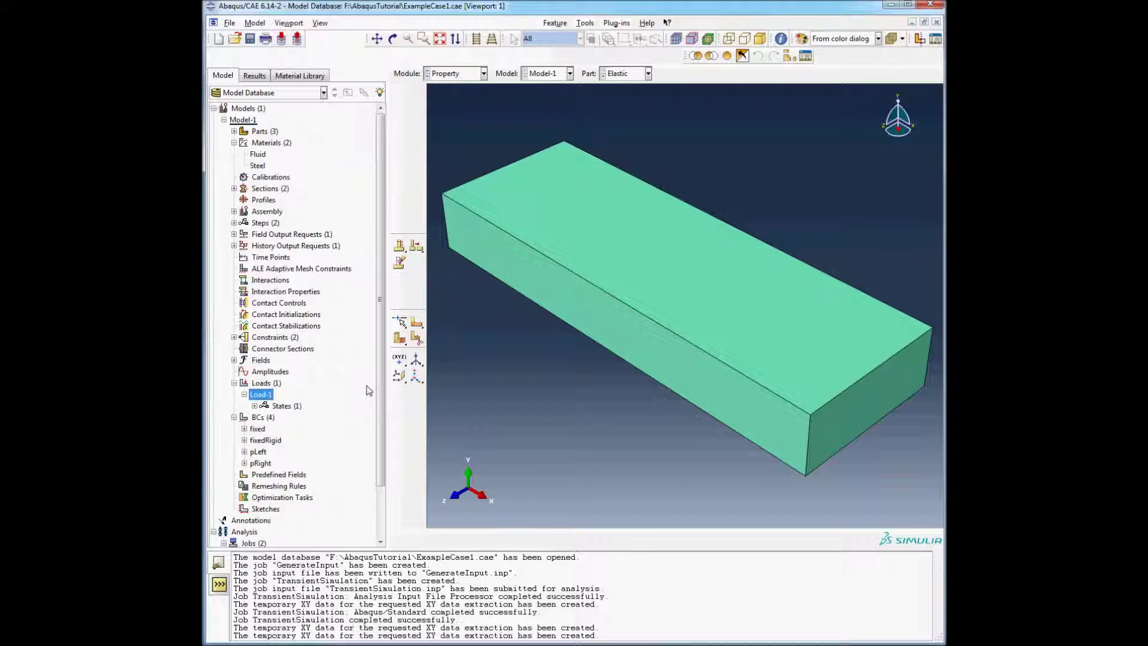
left_click(234, 383)
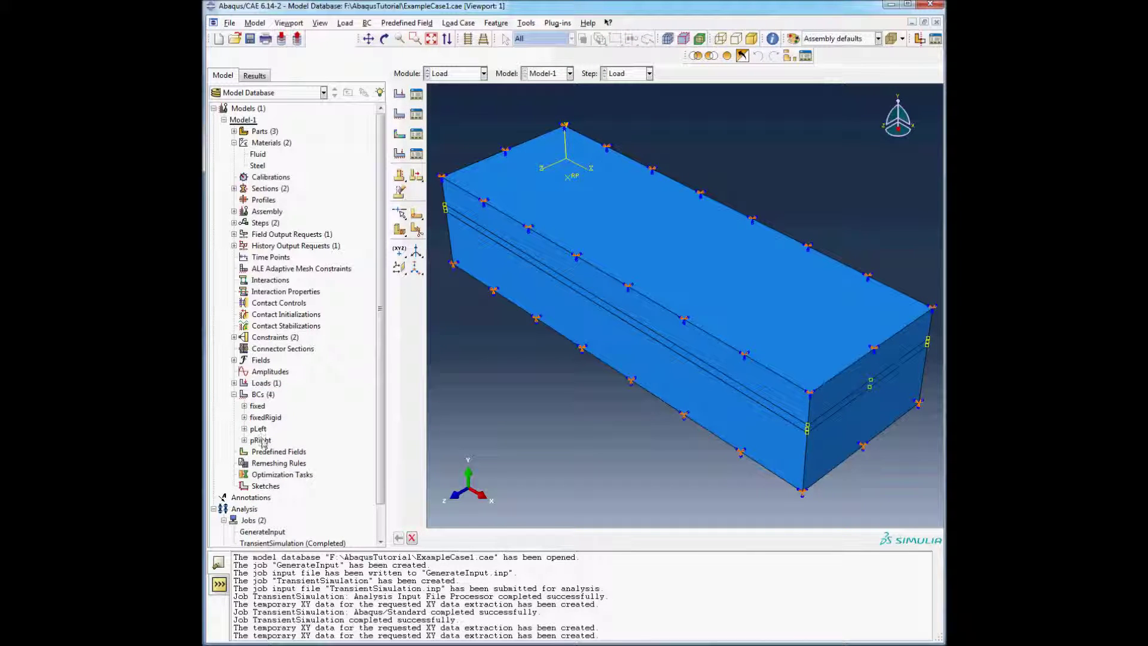
Constrain the U2 displacement as well in the fixedRigid boundary condition.
double_click(264, 417)
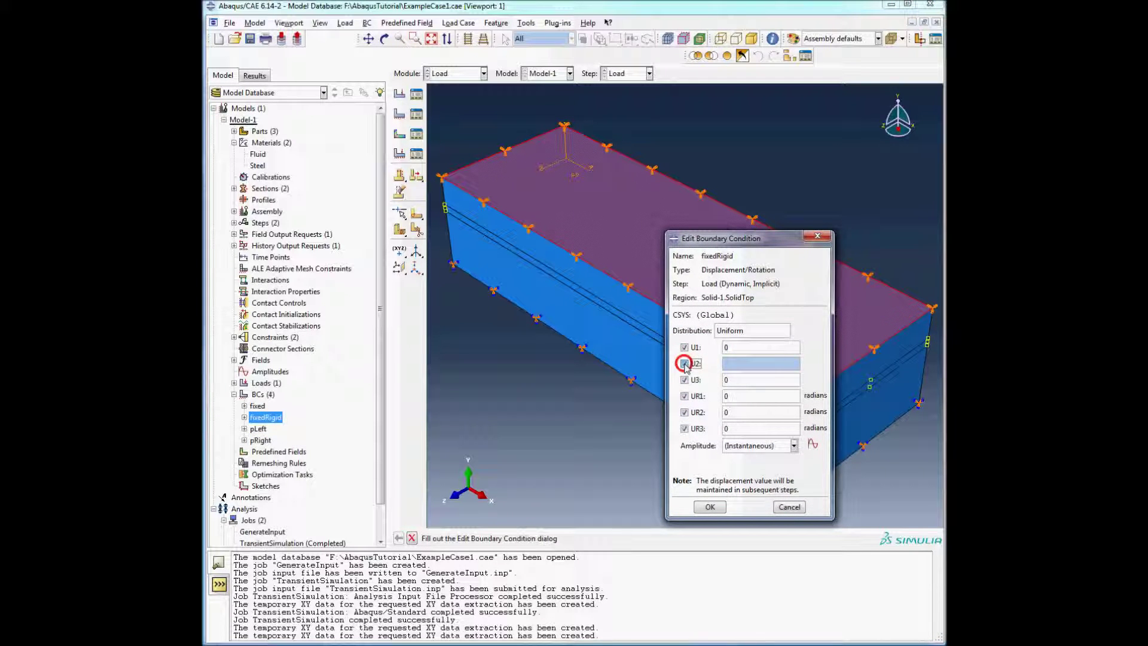
left_click(685, 364)
left_click(710, 507)
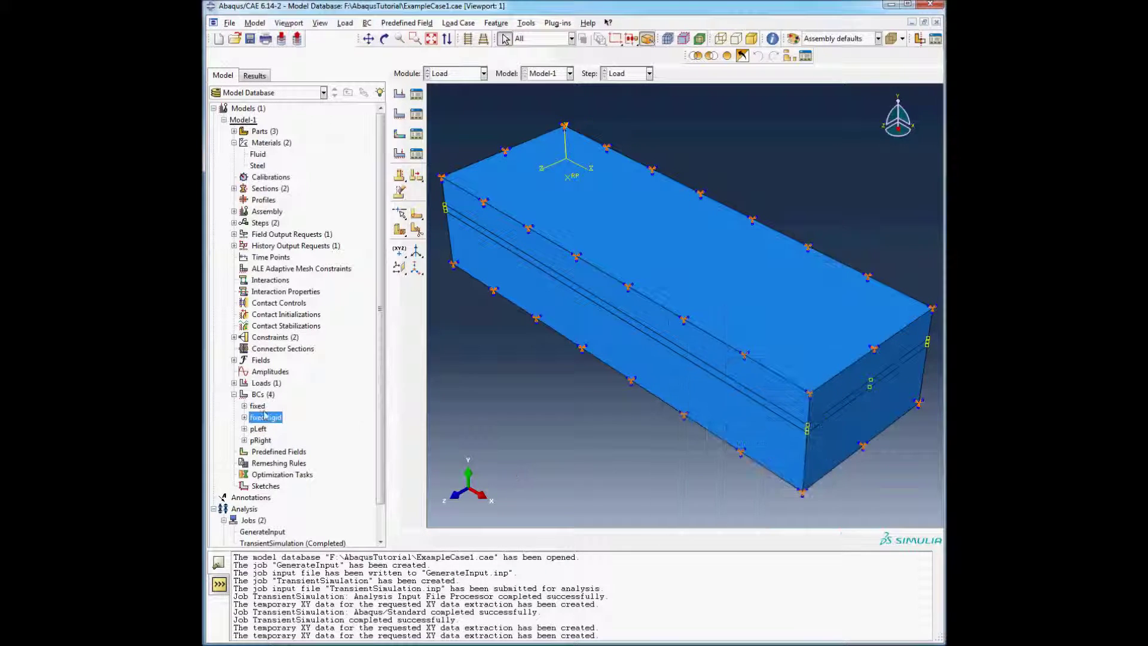
Set the electric potential magnitude of the pRight boundary condition to 50e5 in the Load step.
scroll(376, 449, "down", 1)
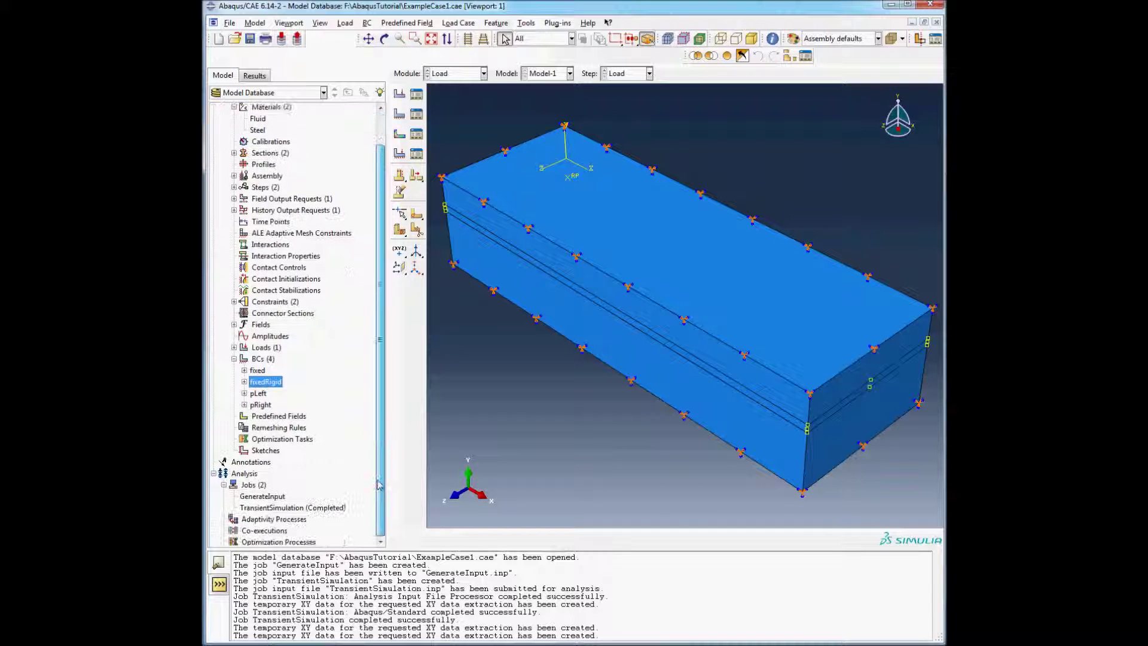
left_click(245, 405)
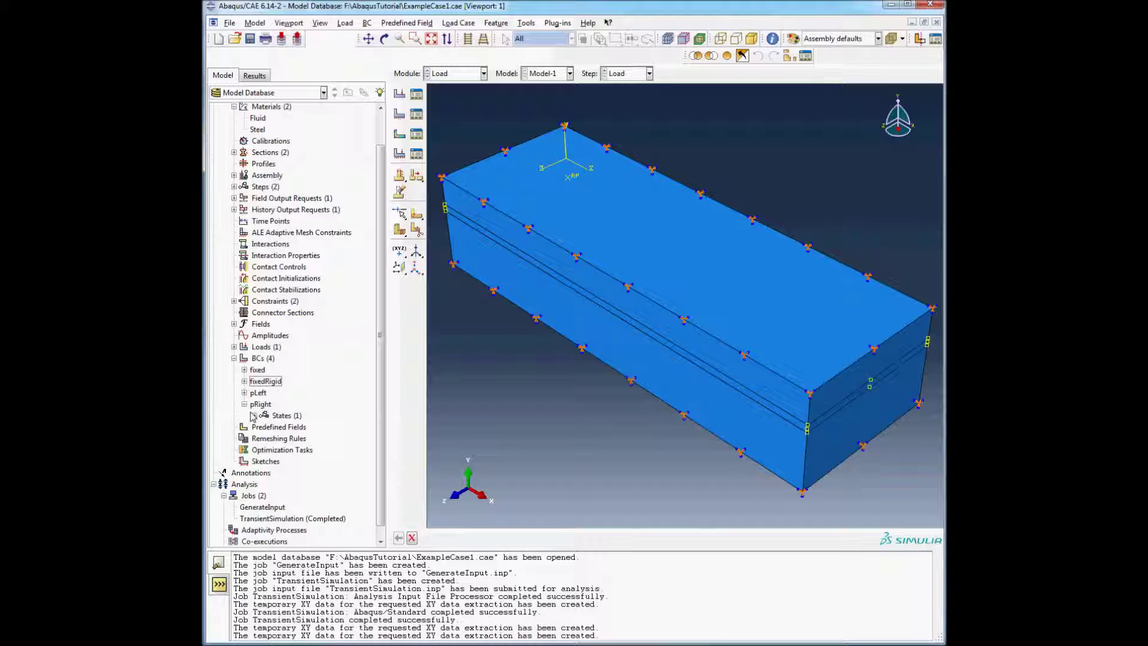
left_click(266, 416)
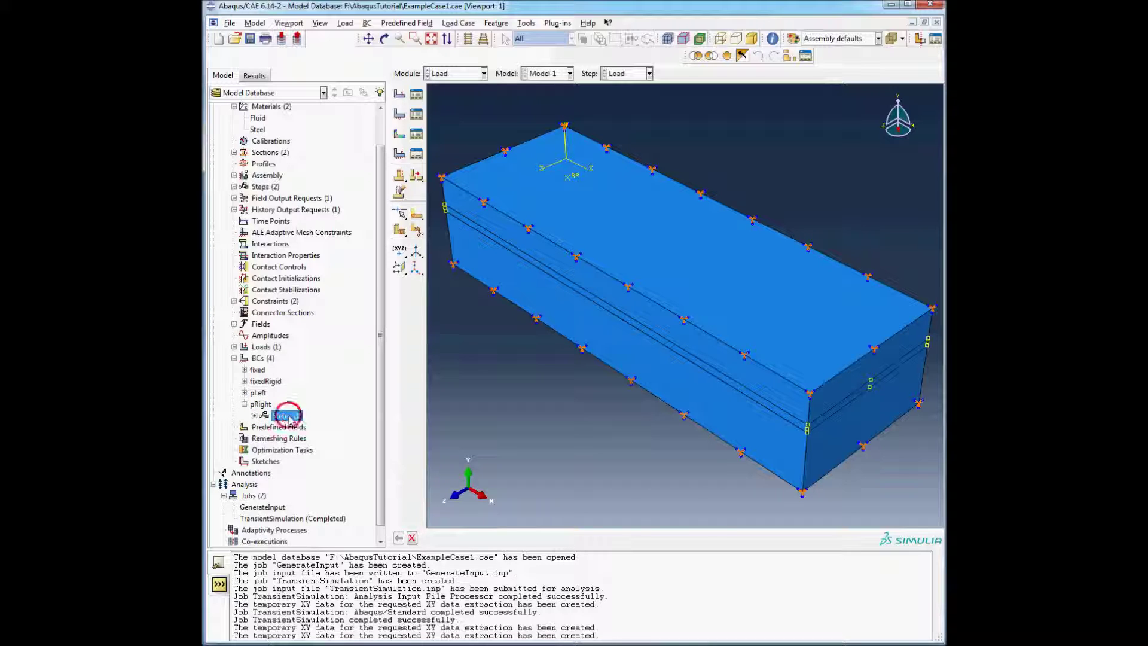
left_click(280, 416)
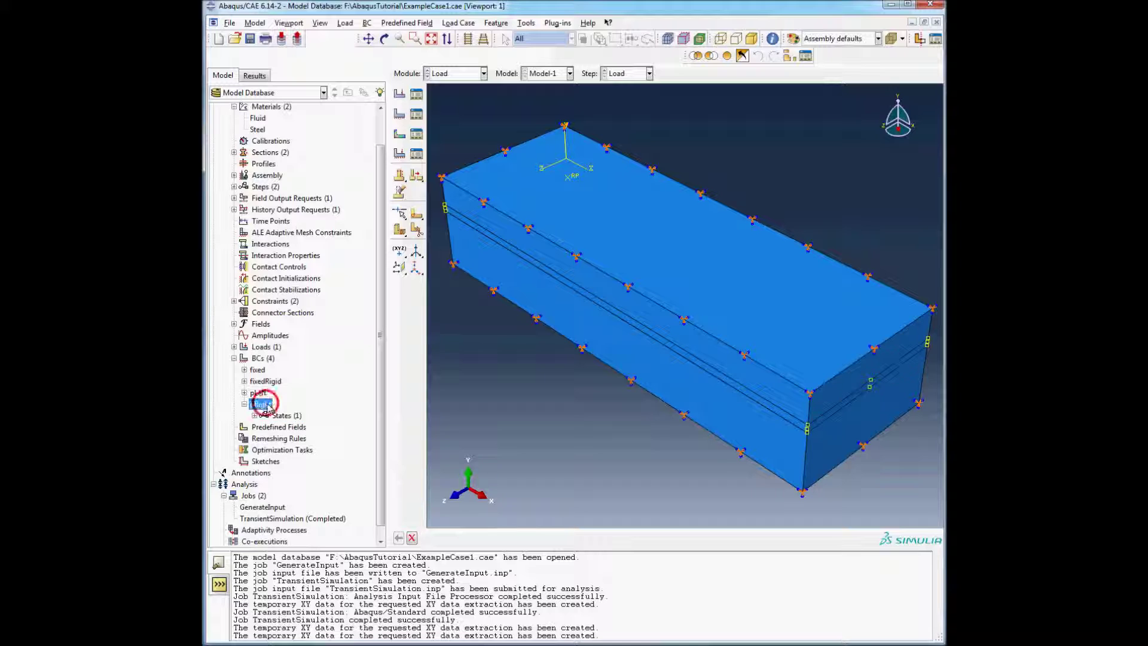
right_click(282, 415)
left_click(255, 415)
left_click(254, 415)
double_click(285, 428)
left_click(513, 300)
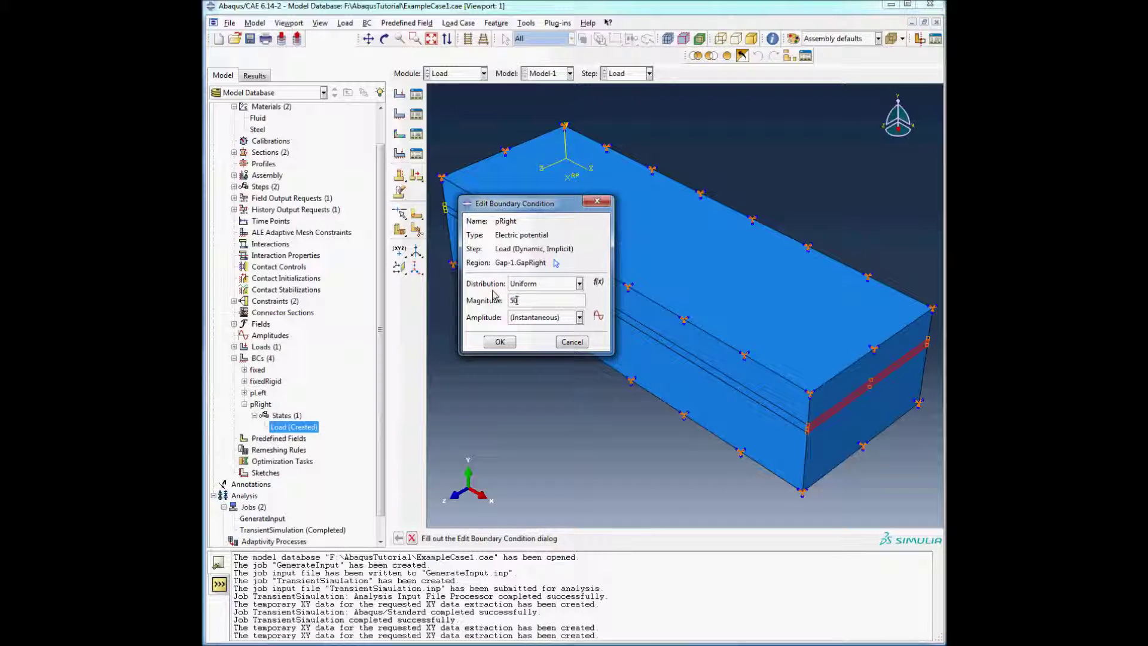
left_click(568, 317)
left_click(569, 317)
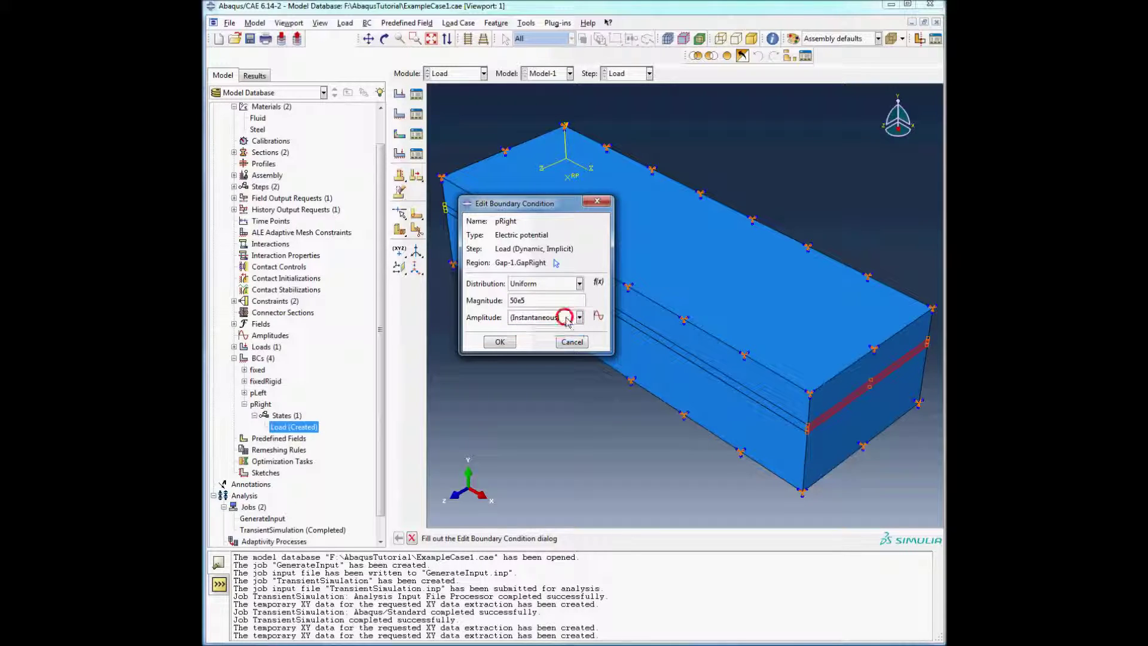
left_click(575, 285)
left_click(574, 286)
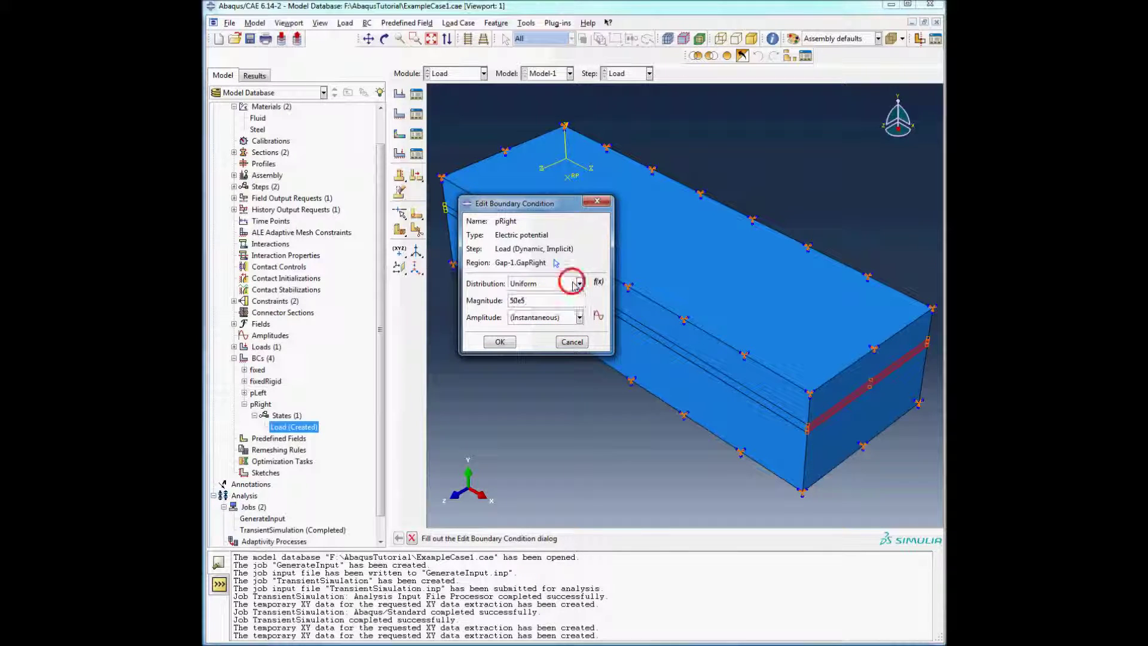
left_click(513, 344)
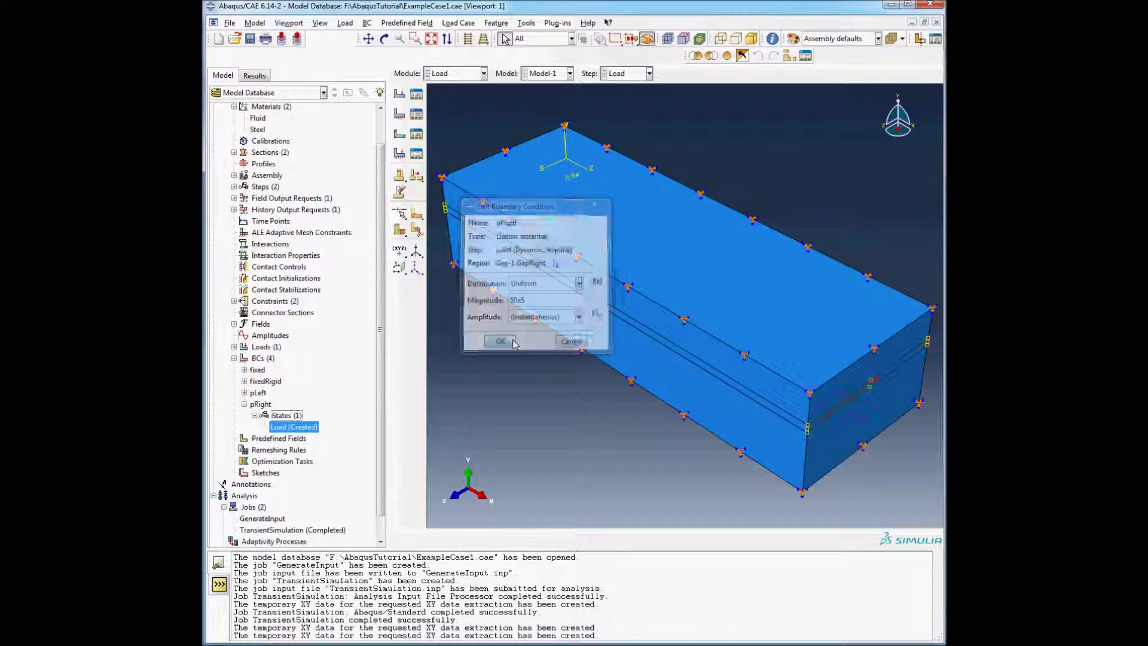
Write the input file for the job GenerateInput, overwriting the existing job files.
scroll(334, 443, "down", 1)
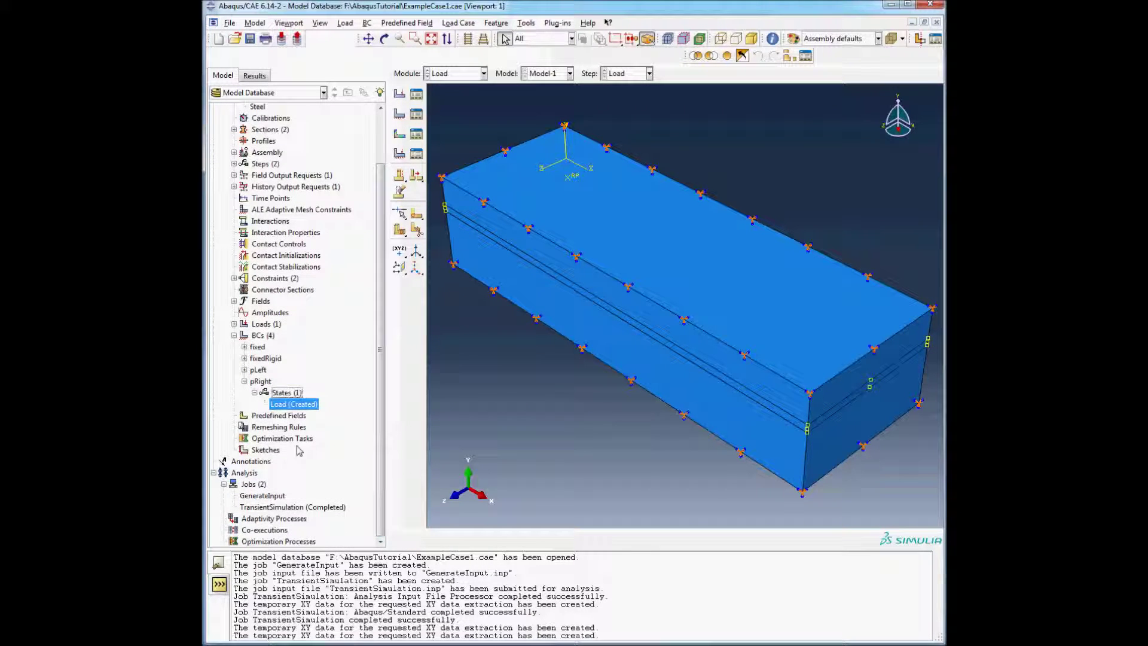
left_click(244, 381)
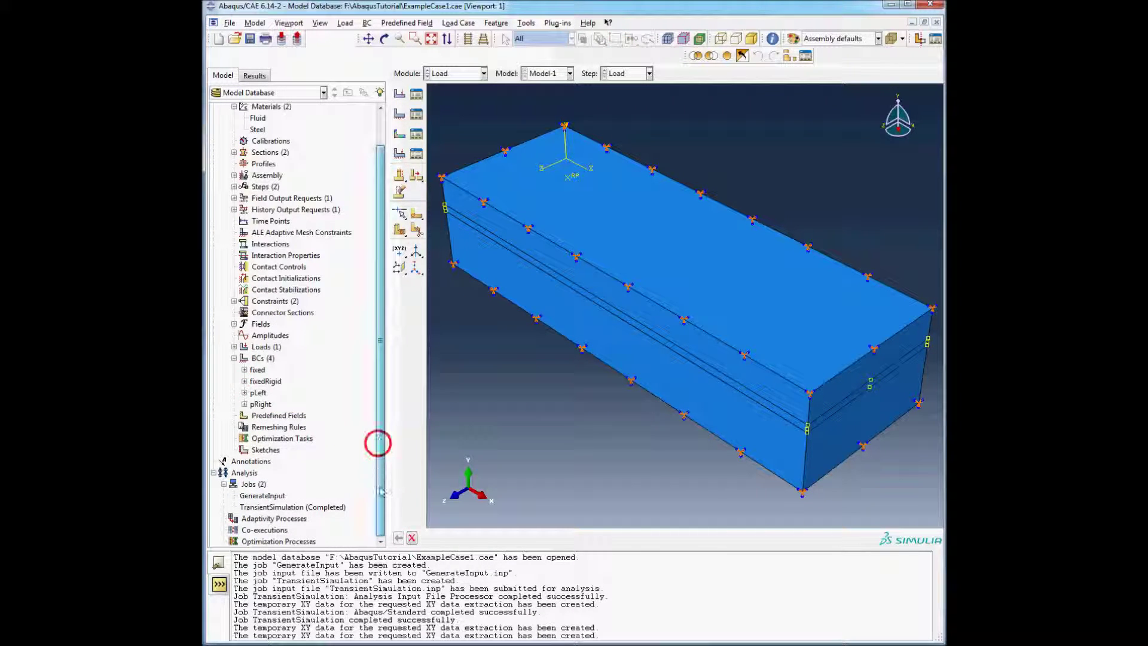
left_click(234, 358)
left_click(257, 487)
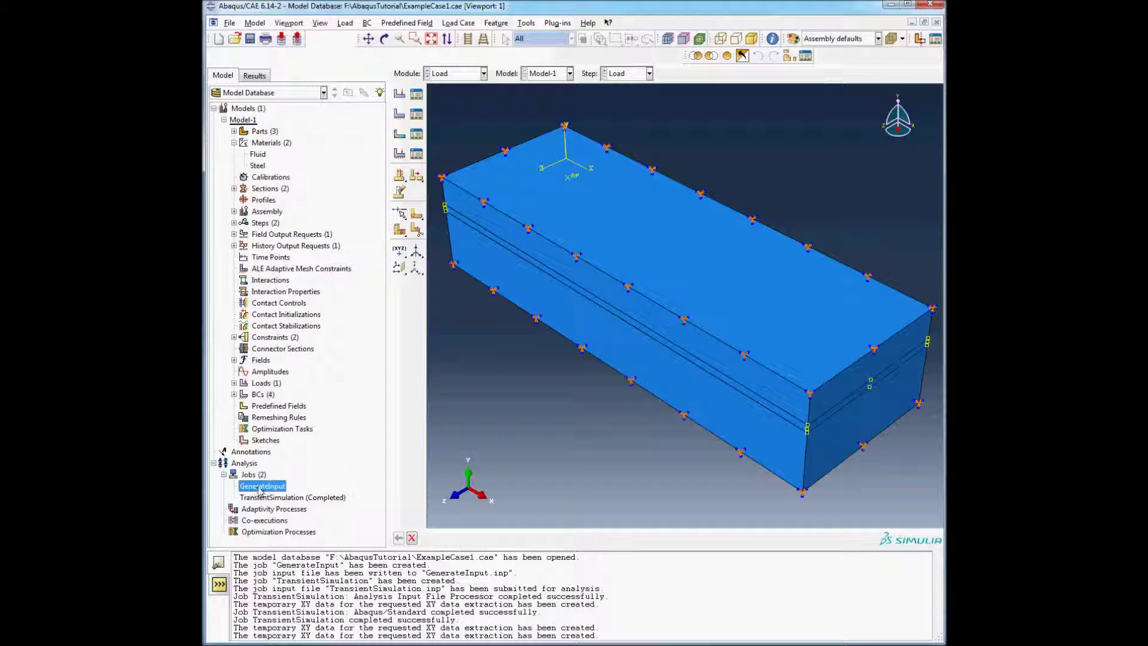
right_click(259, 491)
left_click(272, 578)
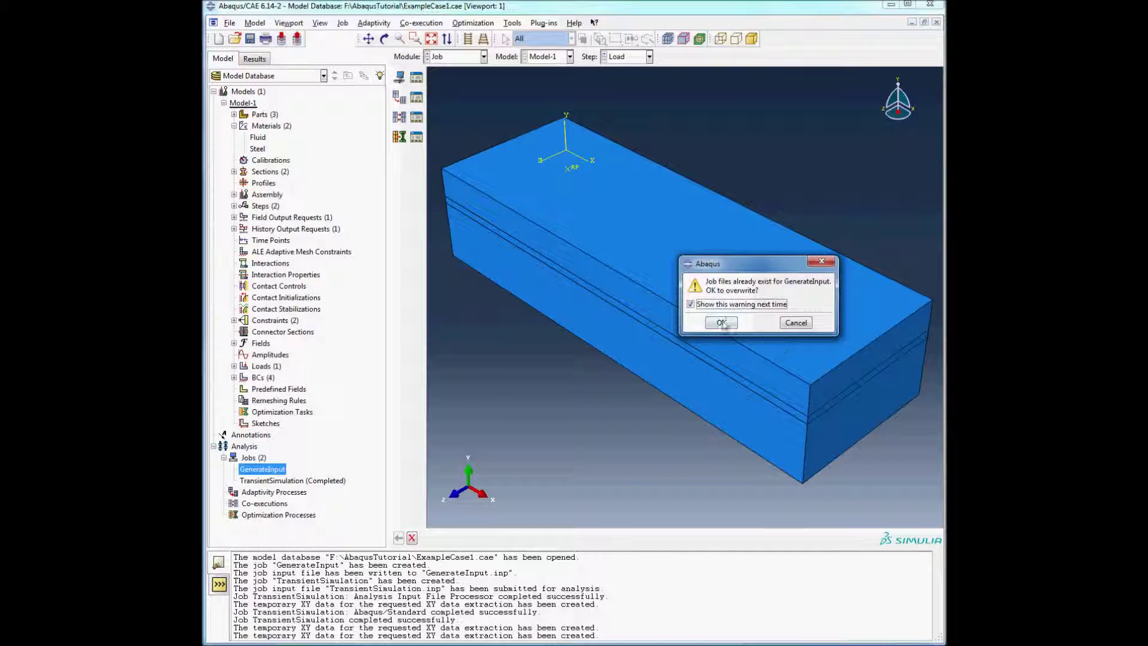
left_click(721, 323)
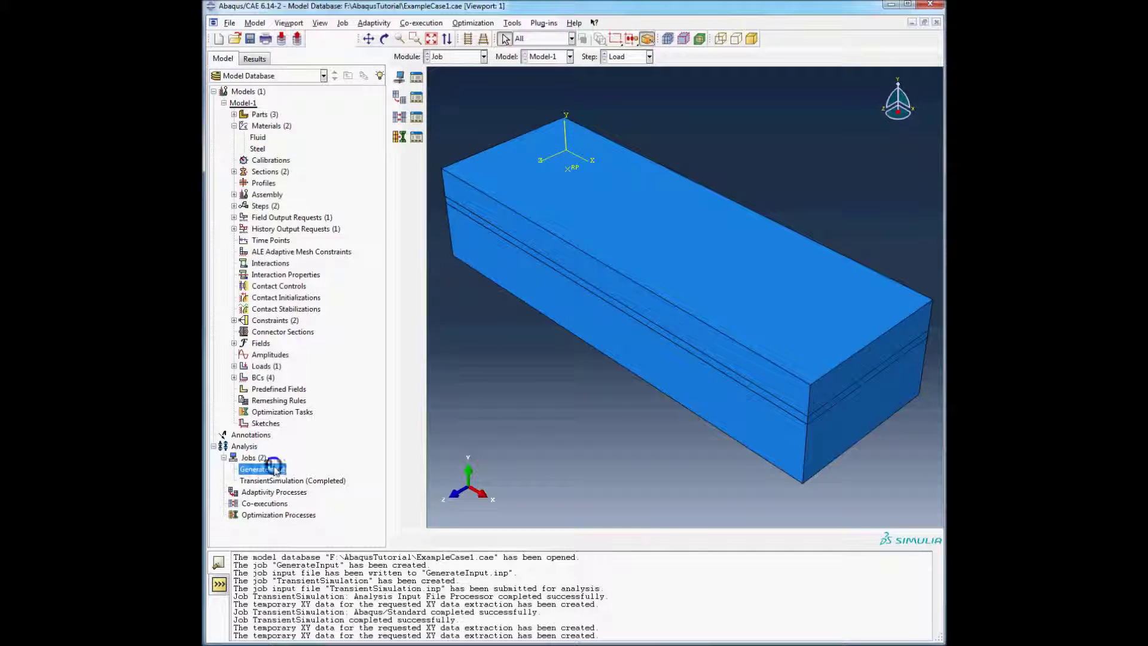
right_click(274, 469)
left_click(306, 536)
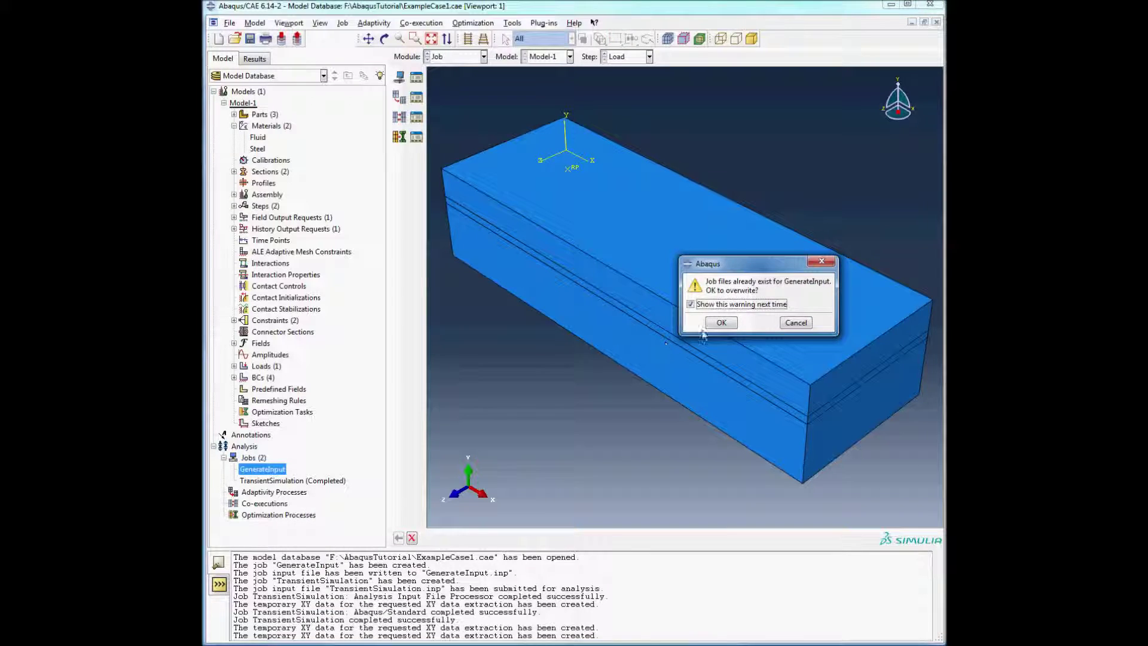
left_click(722, 323)
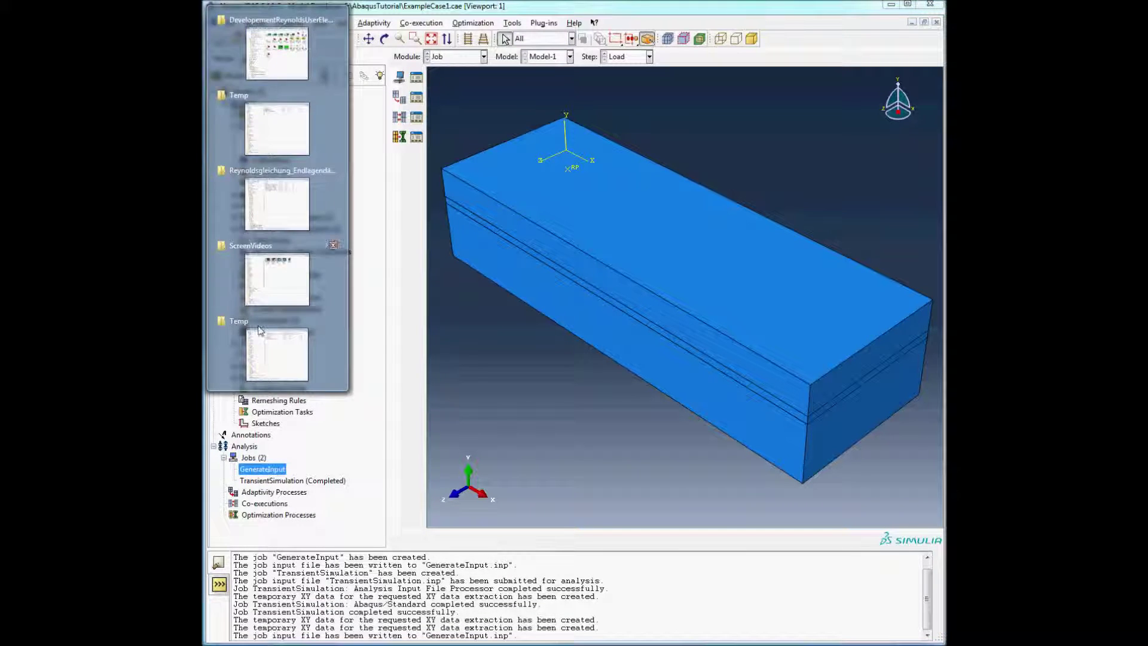
Switch to the C:\Temp folder in Explorer, open GenerateInput.inp in Notepad++ and reload the changed files.
left_click(279, 271)
left_click(546, 213)
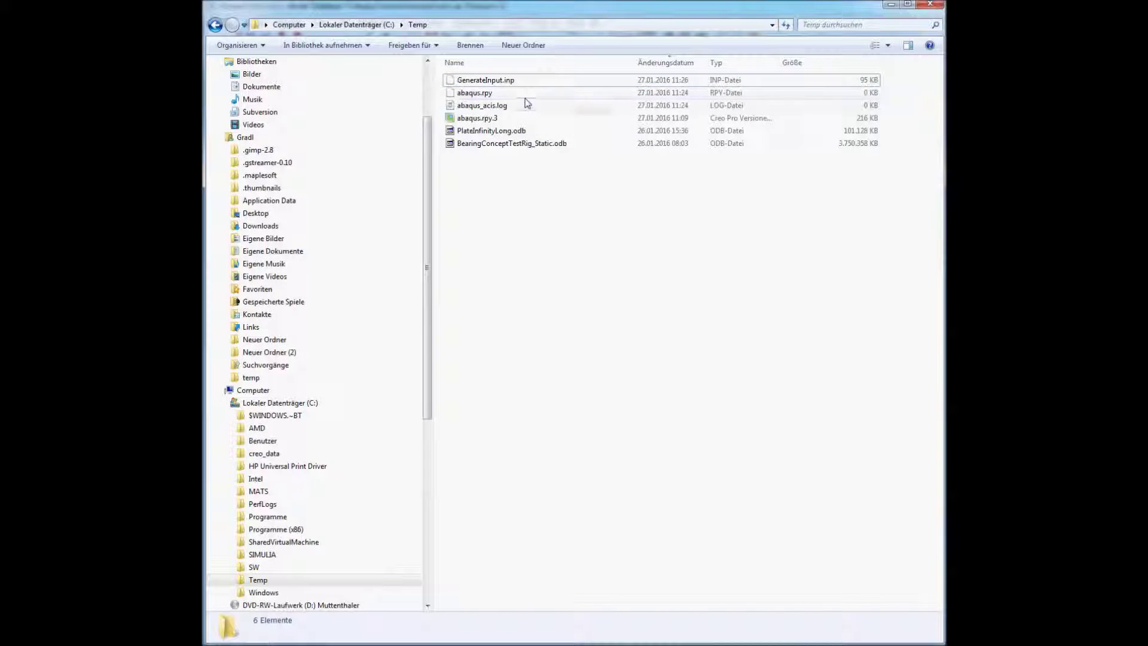
right_click(527, 85)
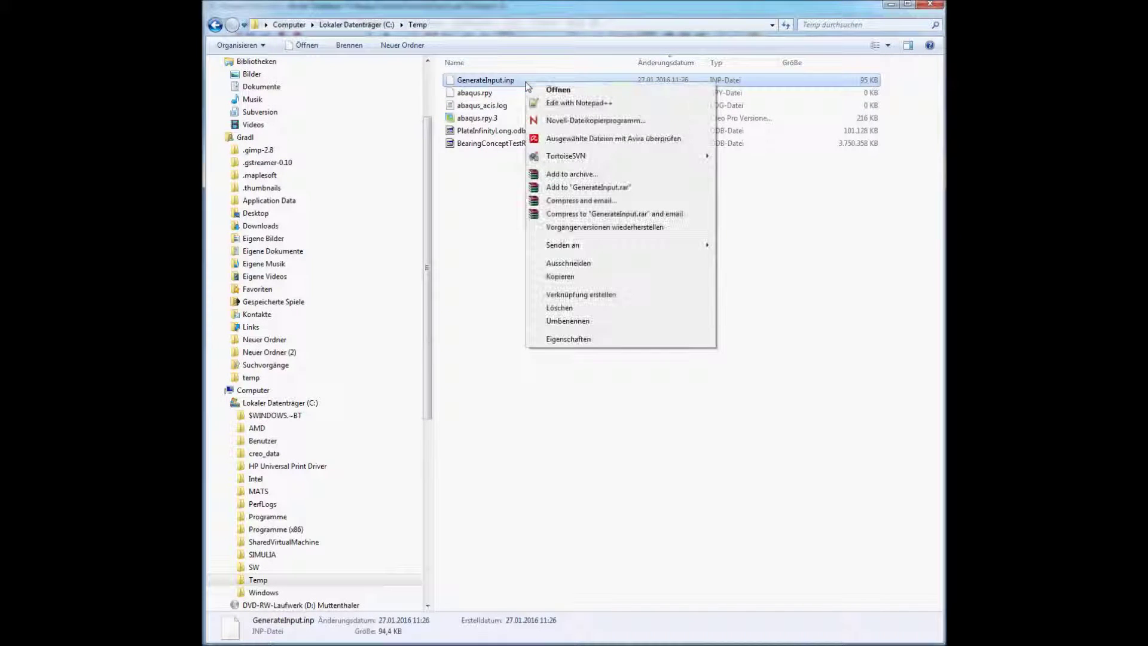
left_click(554, 104)
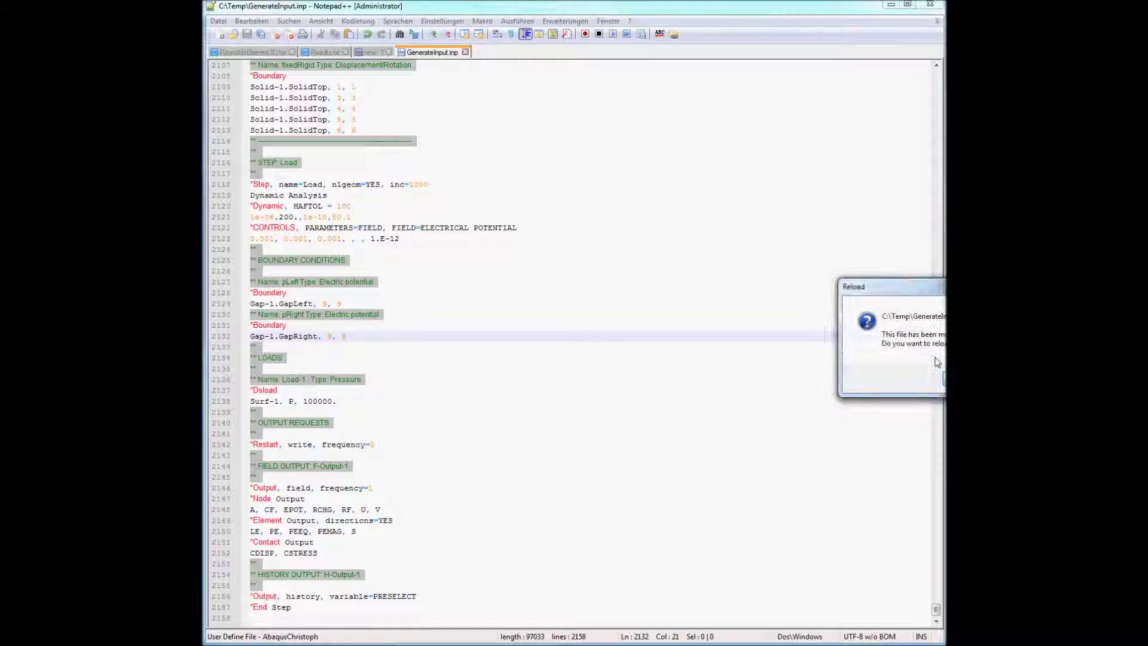
key("Return")
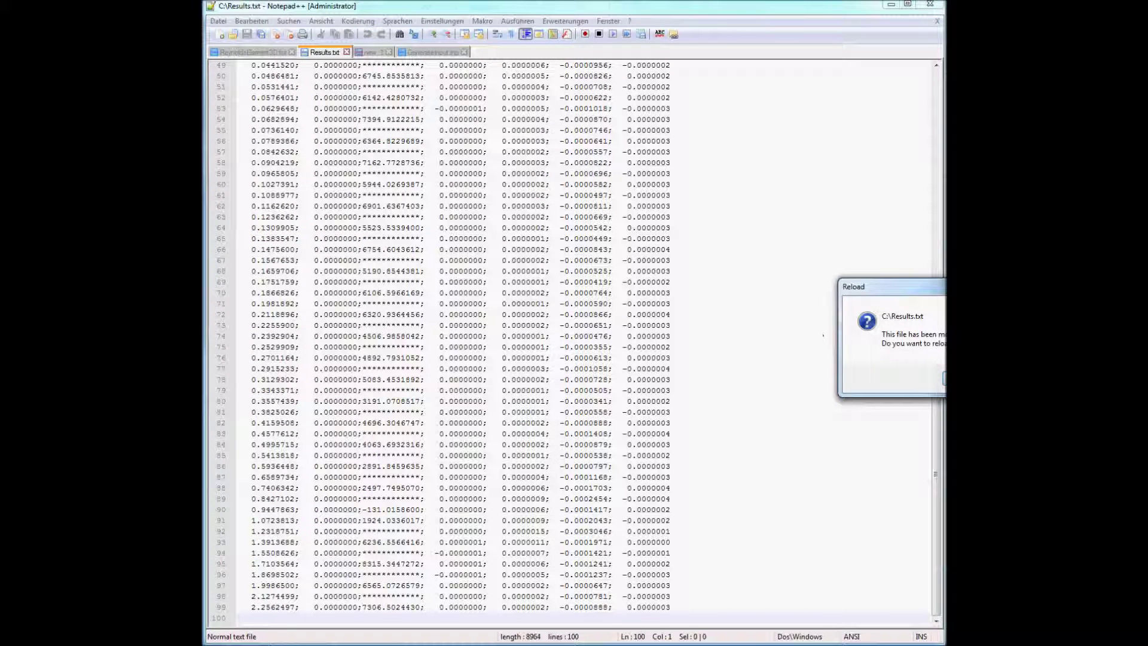
key("Return")
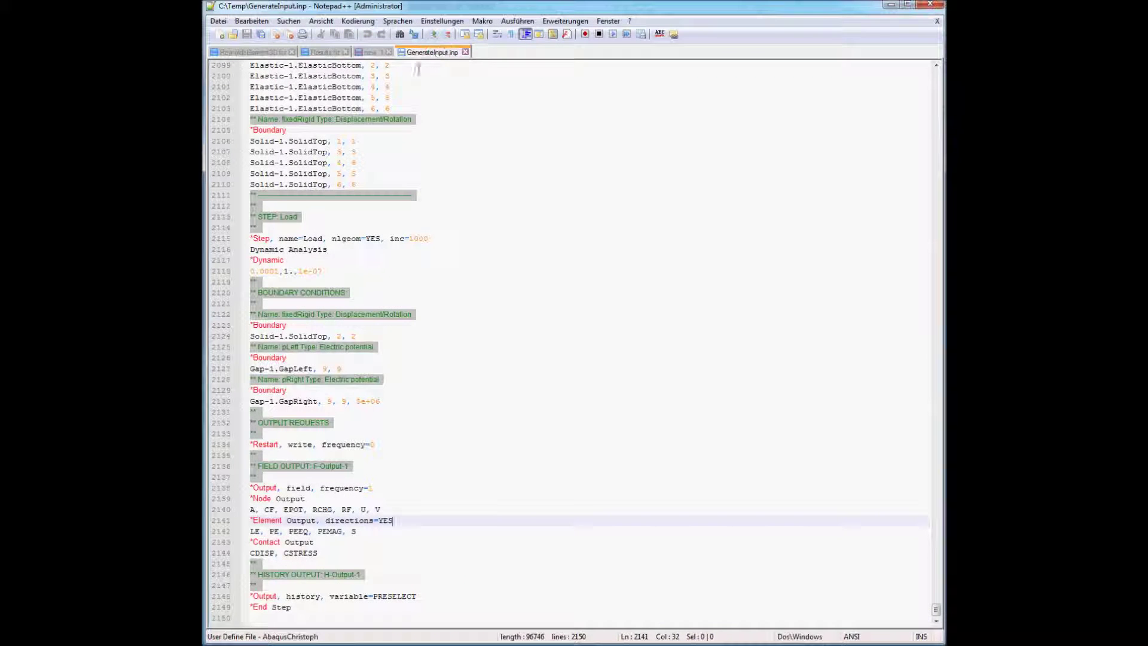
Find the gap part's "*Element, type=C3D8R" line in GenerateInput.inp and replace it with the U1001 user element block from the new 1 file.
left_click_drag(437, 499, 437, 509)
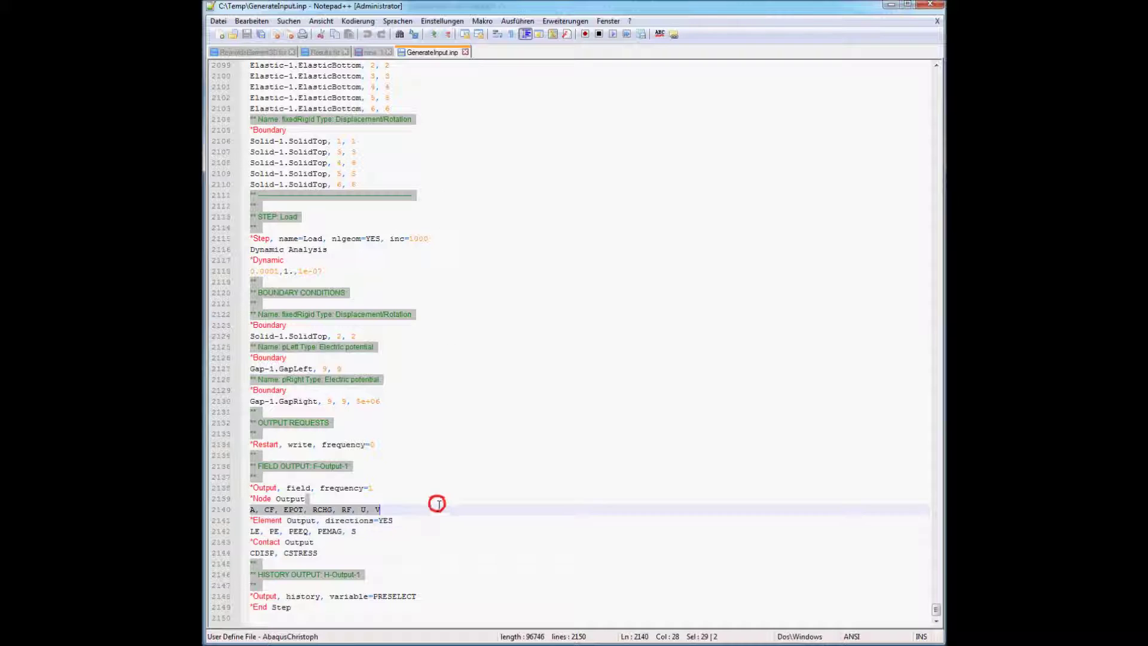
scroll(431, 472, "up", 10)
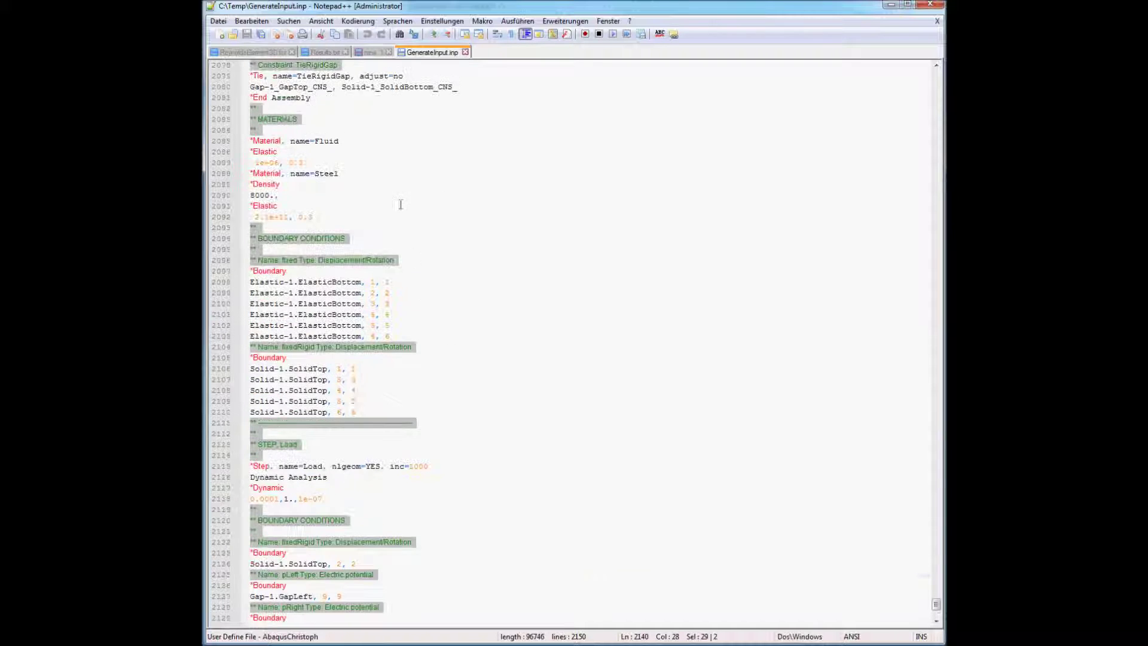
double_click(397, 119)
key("ctrl+f")
type("Element")
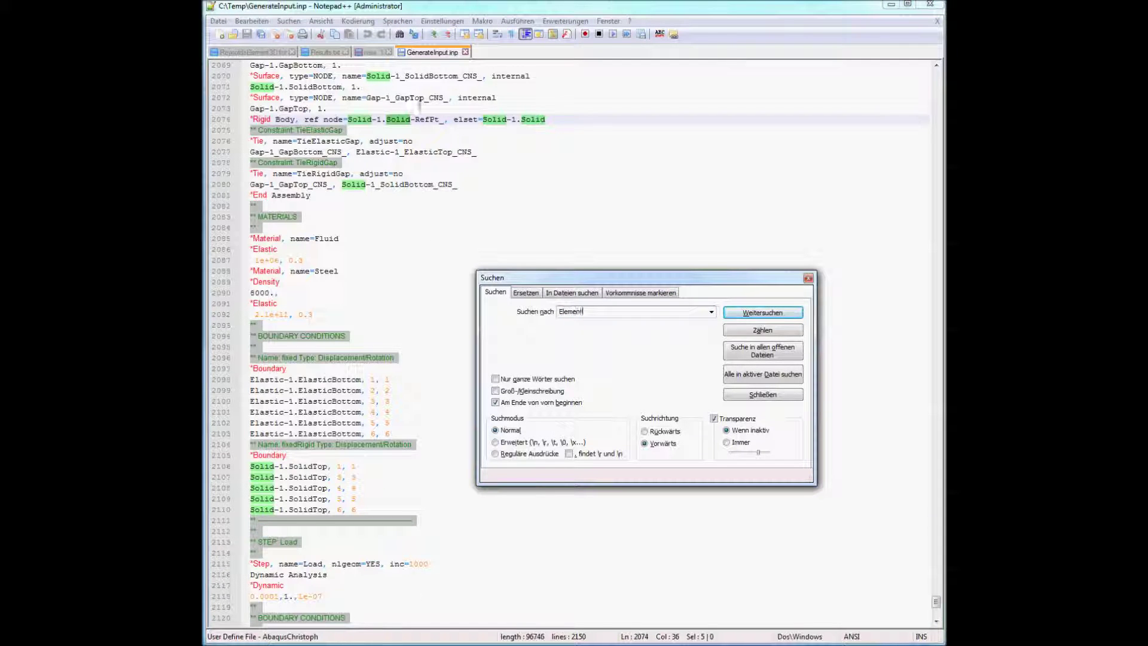
key("Return")
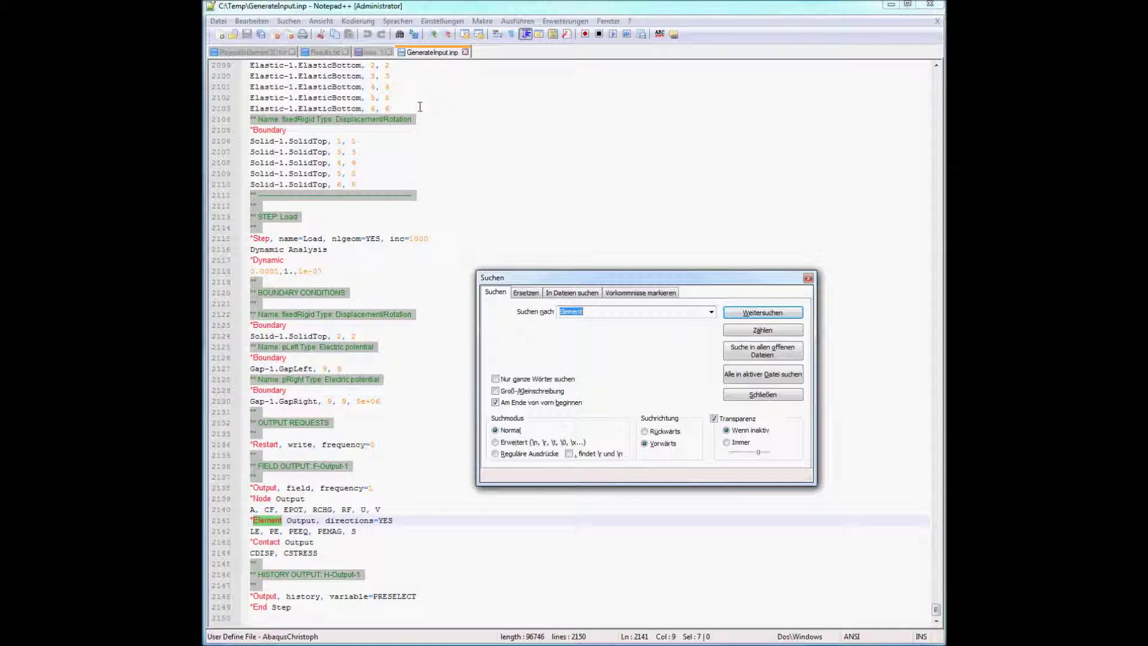
key("Return")
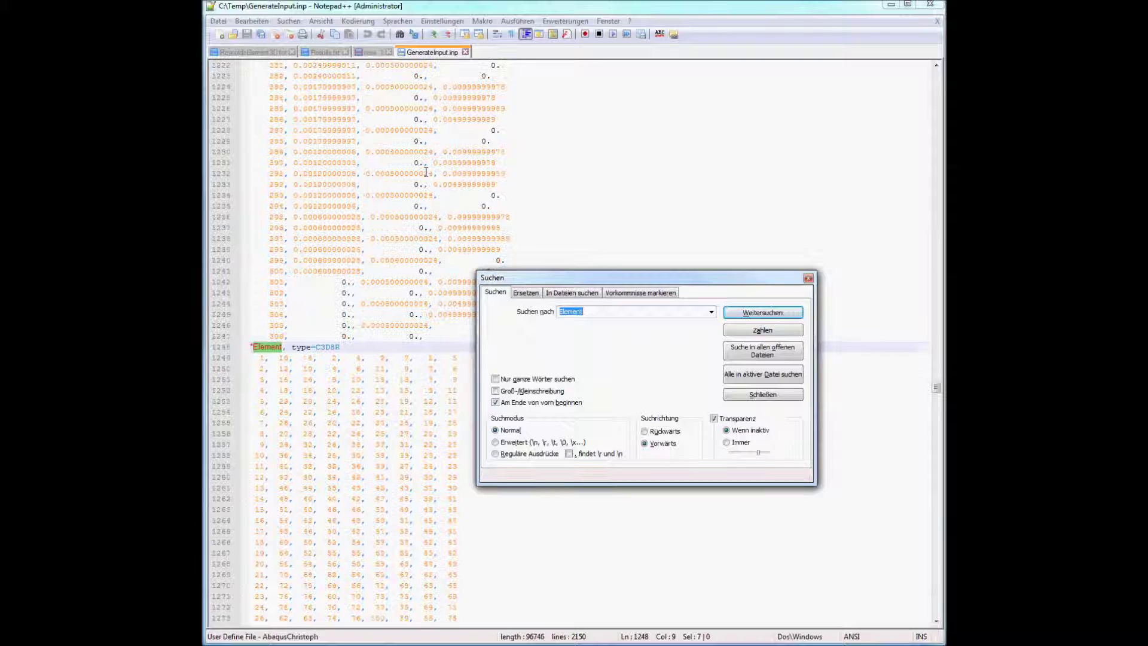
left_click(371, 52)
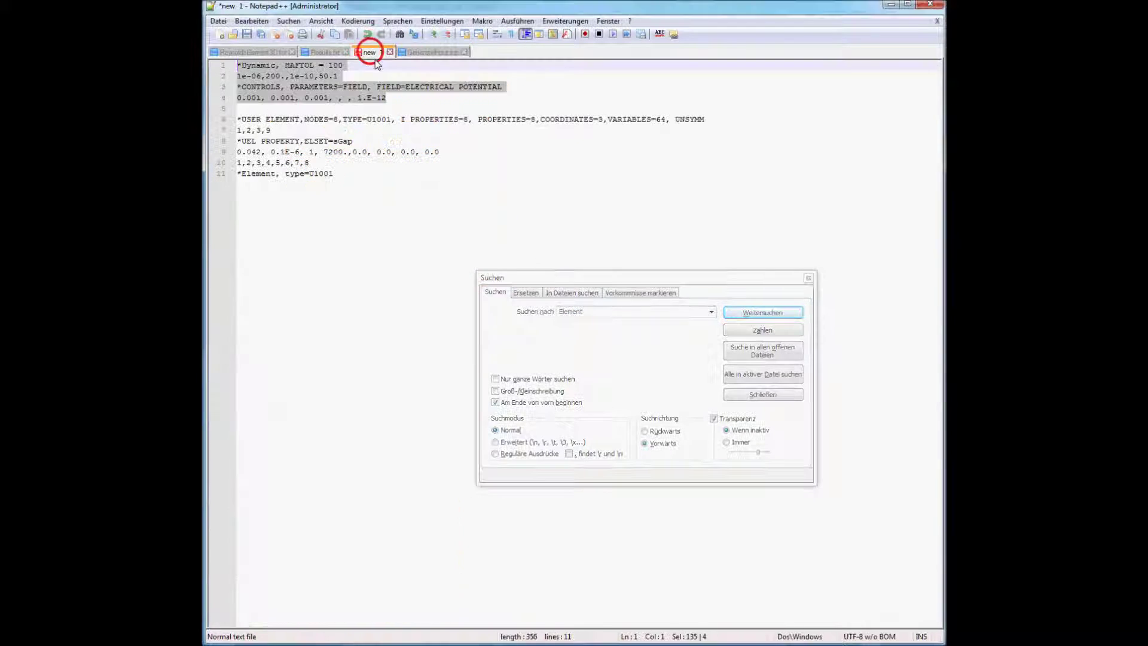
left_click(357, 98)
left_click_drag(385, 173, 236, 119)
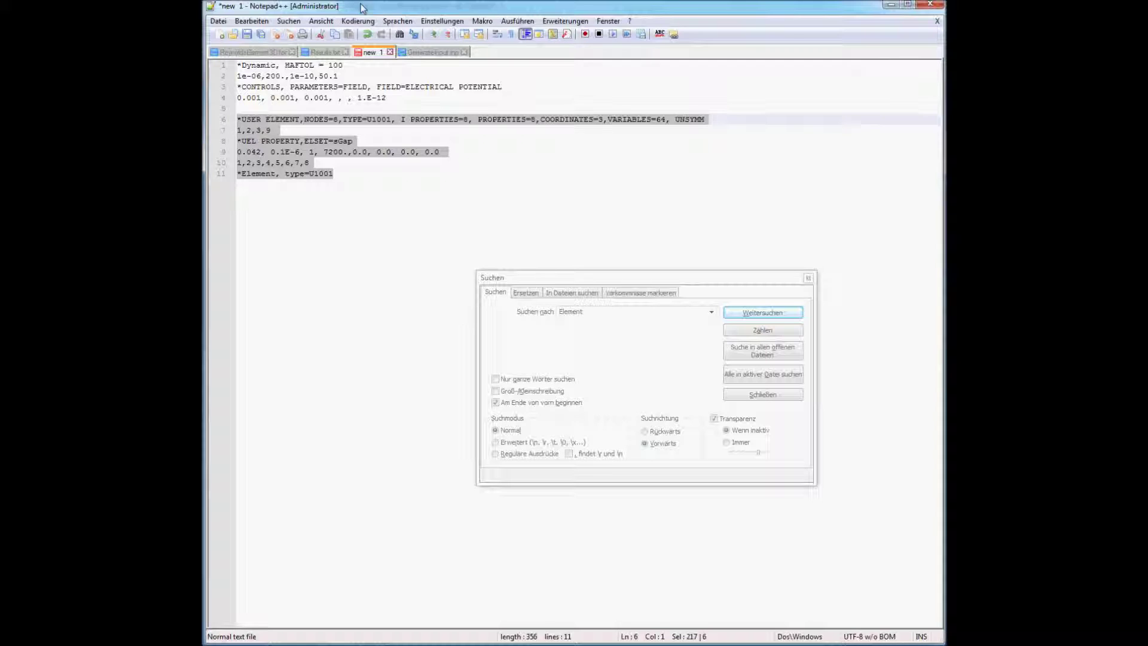
left_click(417, 52)
left_click_drag(365, 348, 250, 348)
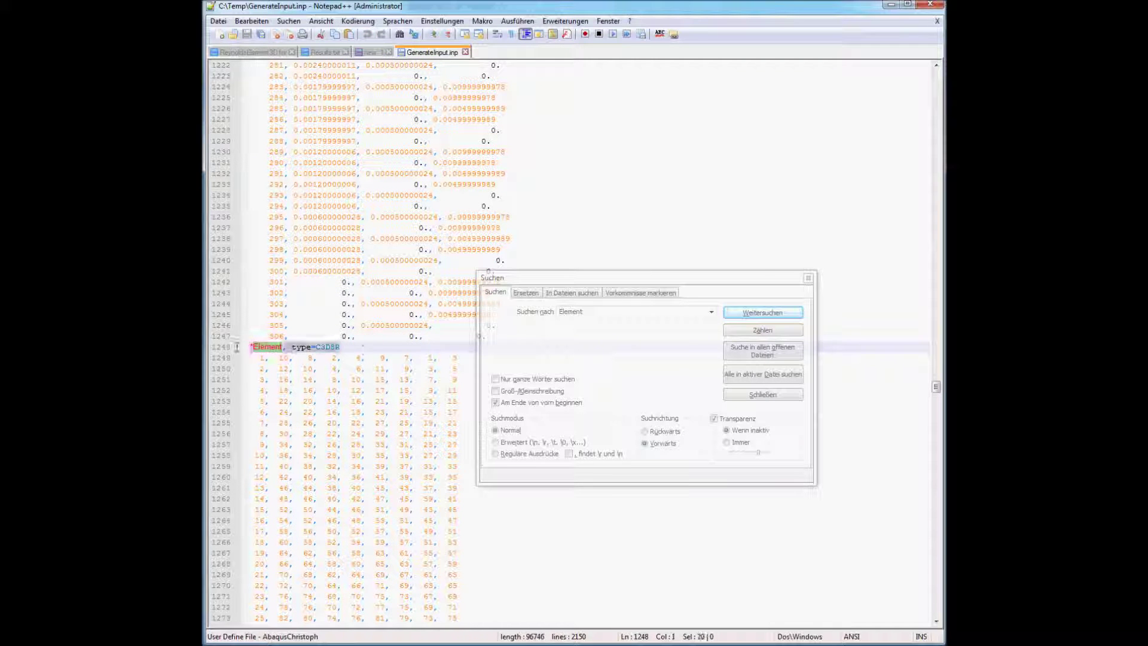
key("ctrl+v")
Search for sGap and comment out its Solid Section definition with material Steel, including the data line below it.
left_click(622, 311)
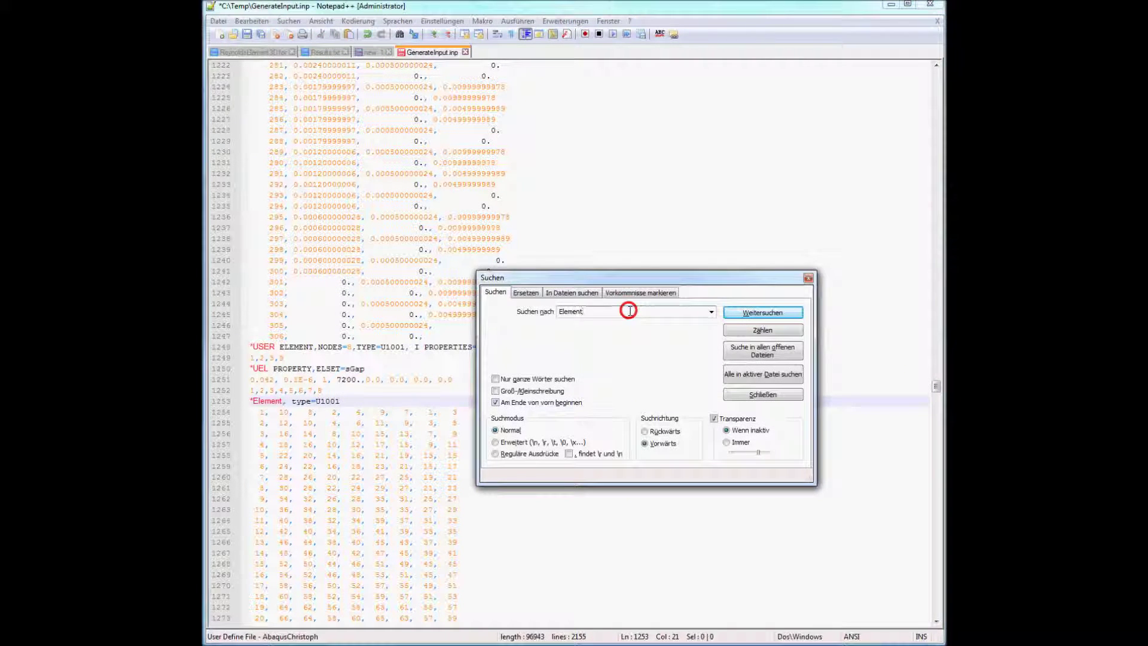
double_click(605, 312)
type("sGap")
left_click(742, 313)
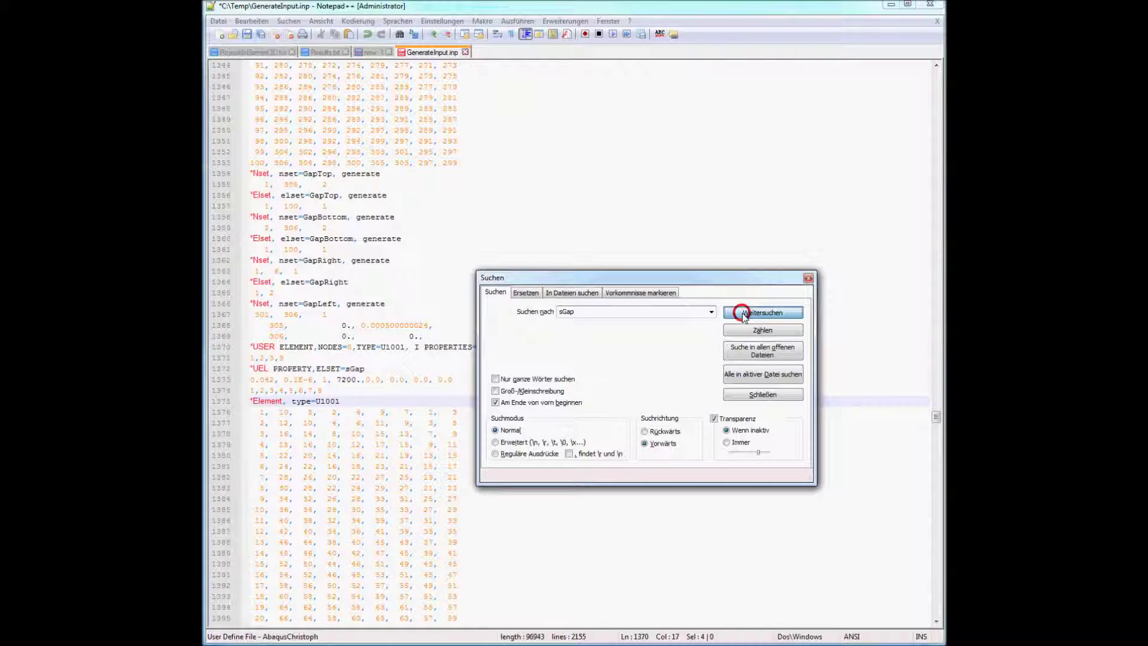
left_click(741, 312)
left_click_drag(272, 415, 242, 402)
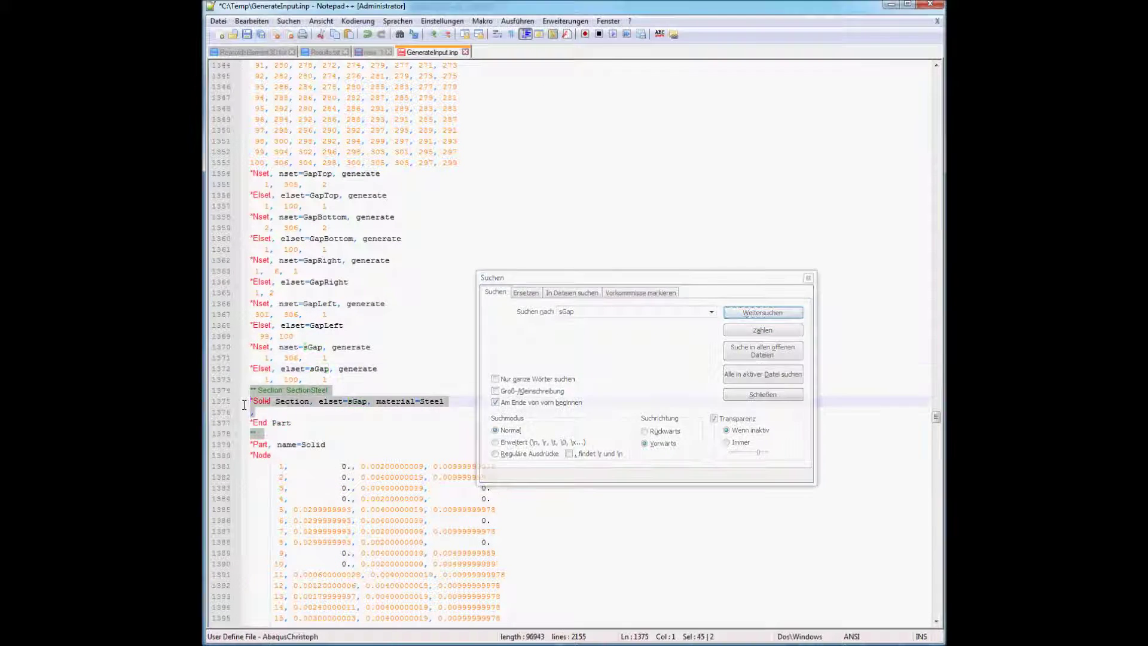
key("ctrl+k")
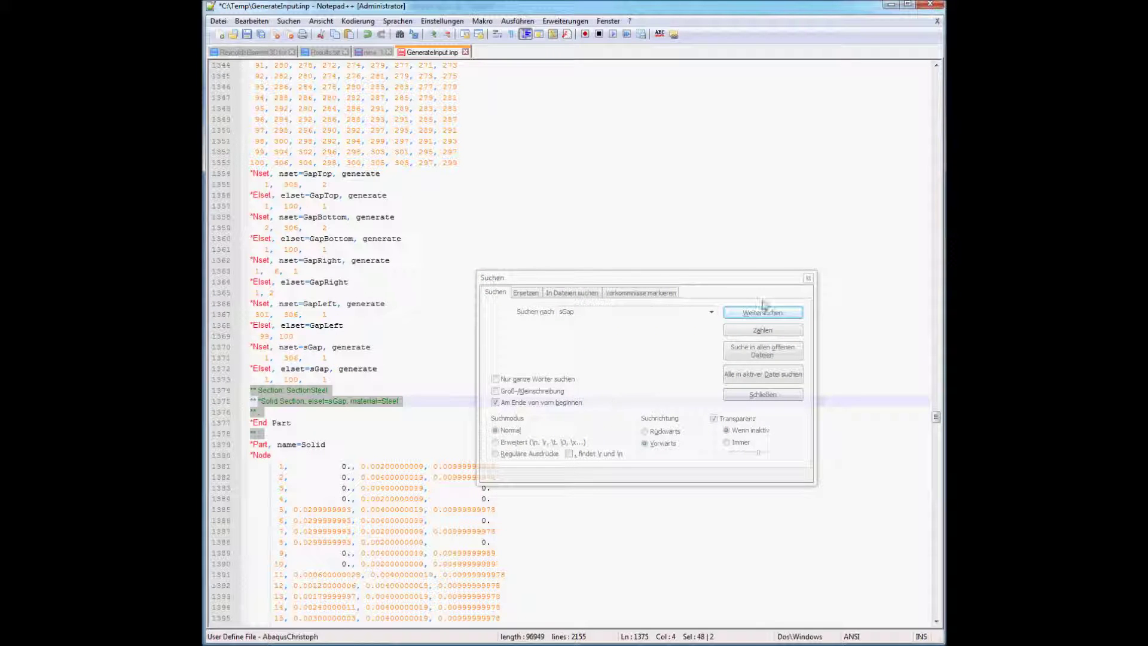
Replace the Load step's *Dynamic lines with the block from new 1: HAFTOL = 100, 1e-06,200.,1e-10,50.1 and the ELECTRICAL POTENTIAL field controls.
left_click_drag(936, 417, 936, 619)
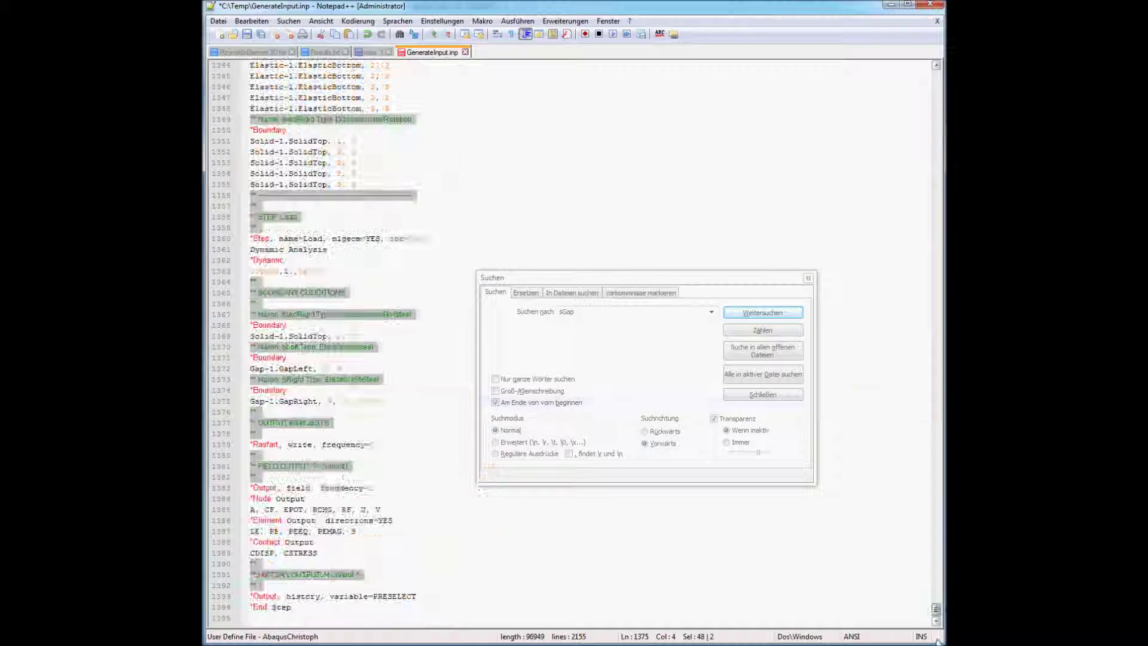
left_click(370, 52)
left_click_drag(390, 98, 205, 68)
left_click(408, 52)
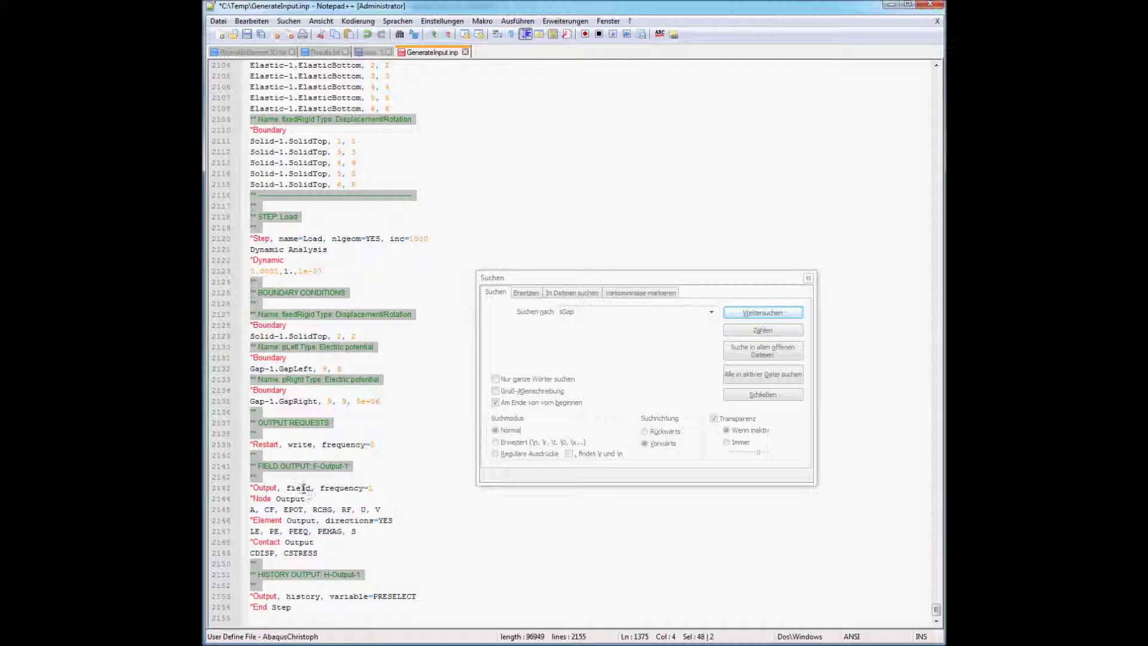
left_click_drag(336, 267, 247, 267)
key("shift+Up")
type("*Dynamic, HAFTOL = 100 1e-06,200.,1e-10,5.,1 *CONTROLS, PARAMETERS=FIELD, FIELD=ELECTRICAL POTENTIAL 0.001, 0.001, 0.001, , , 1.E-12")
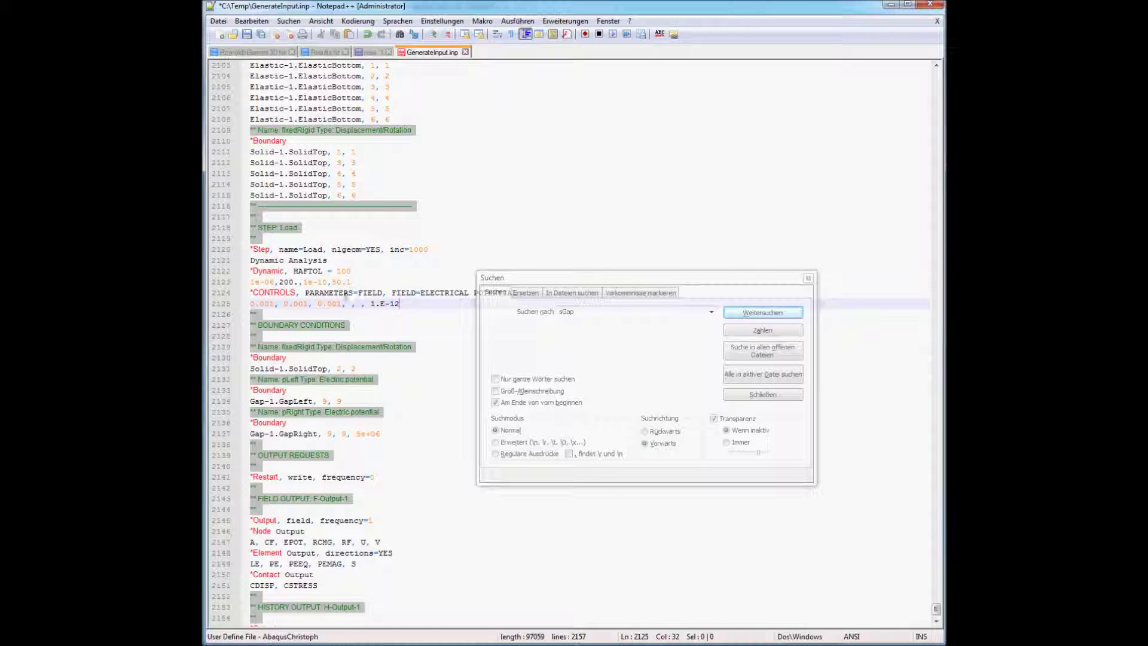
Set the Load step's initial time increment to 1e-07 and its time period to 1., save GenerateInput.inp and close the search dialog.
left_click(367, 271)
double_click(290, 281)
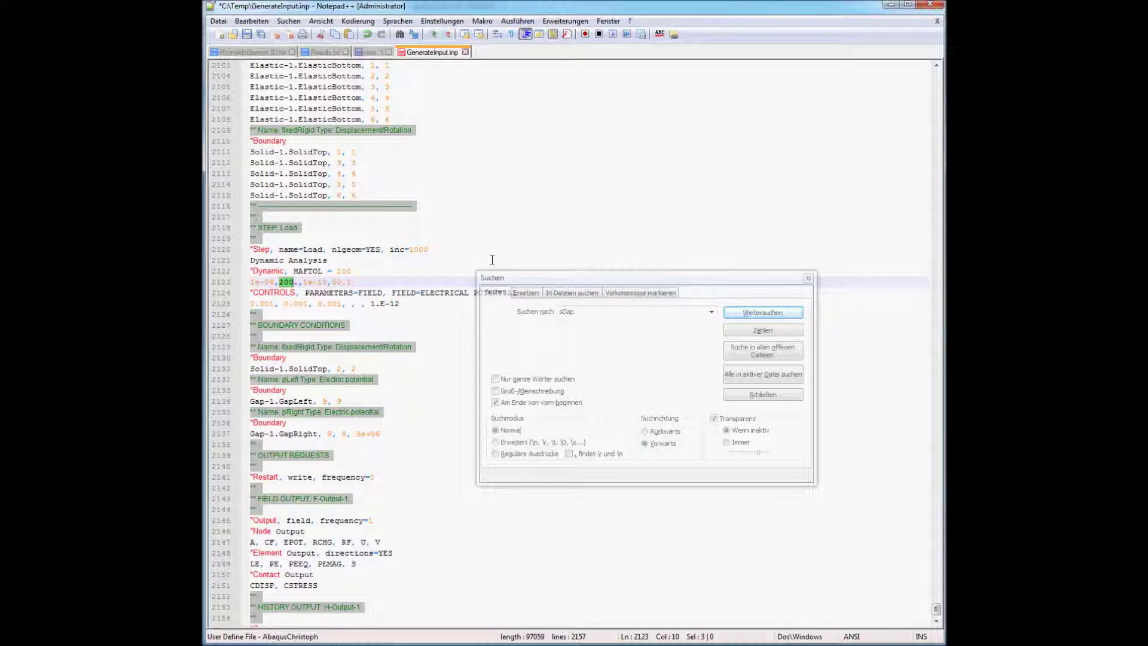
type("1")
left_click_drag(269, 282, 274, 282)
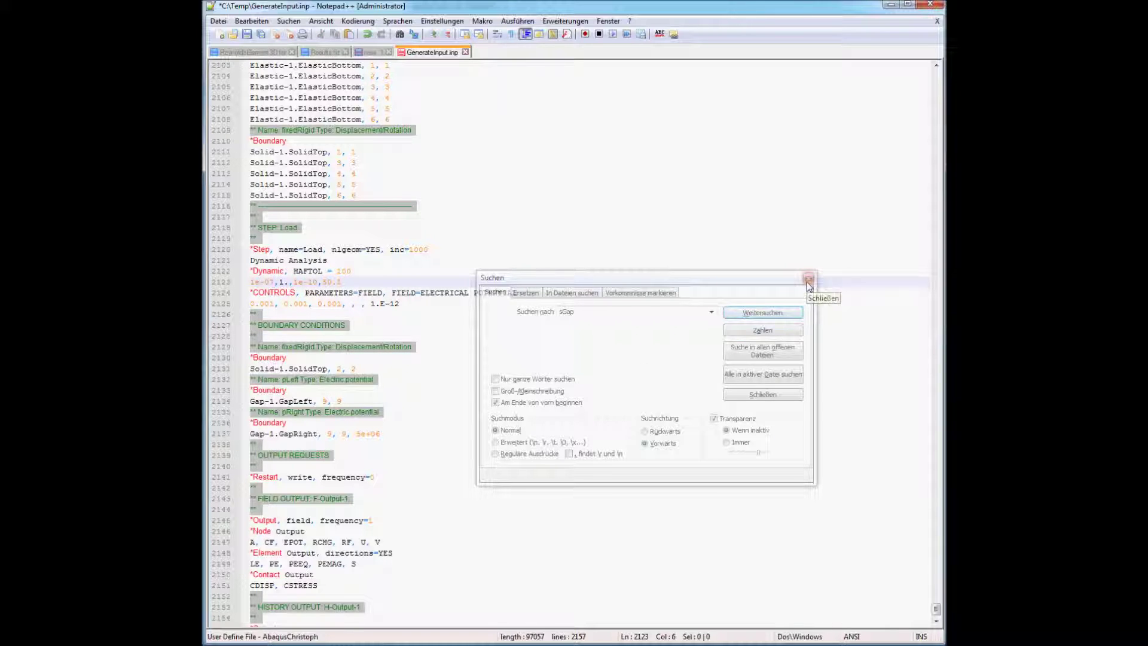
left_click(247, 36)
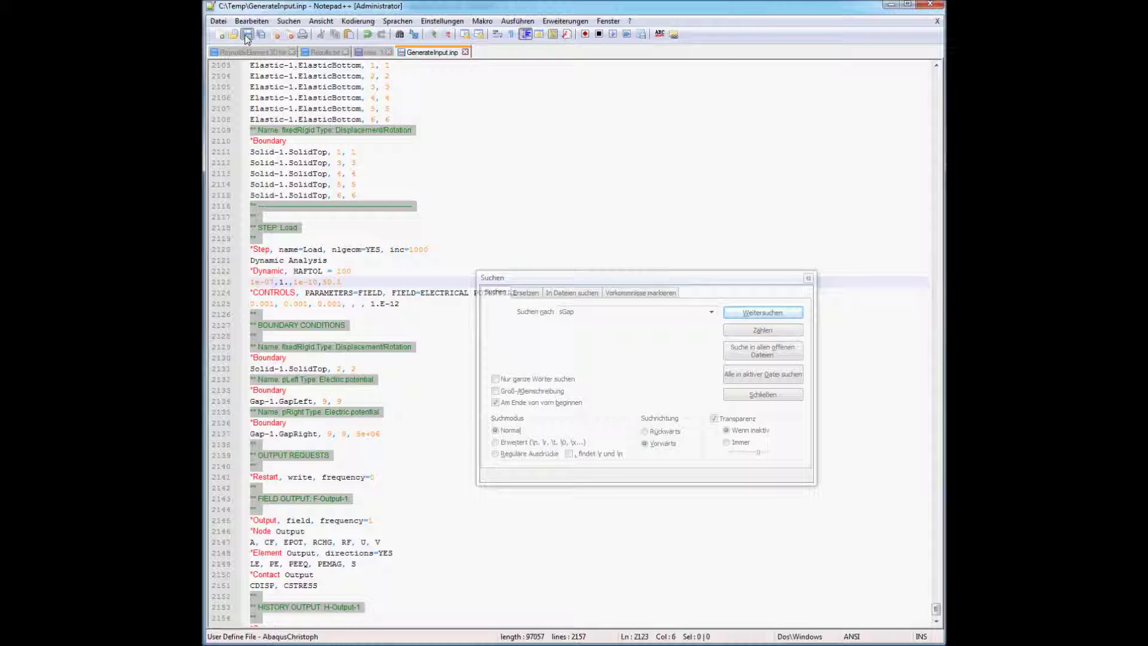
left_click(808, 278)
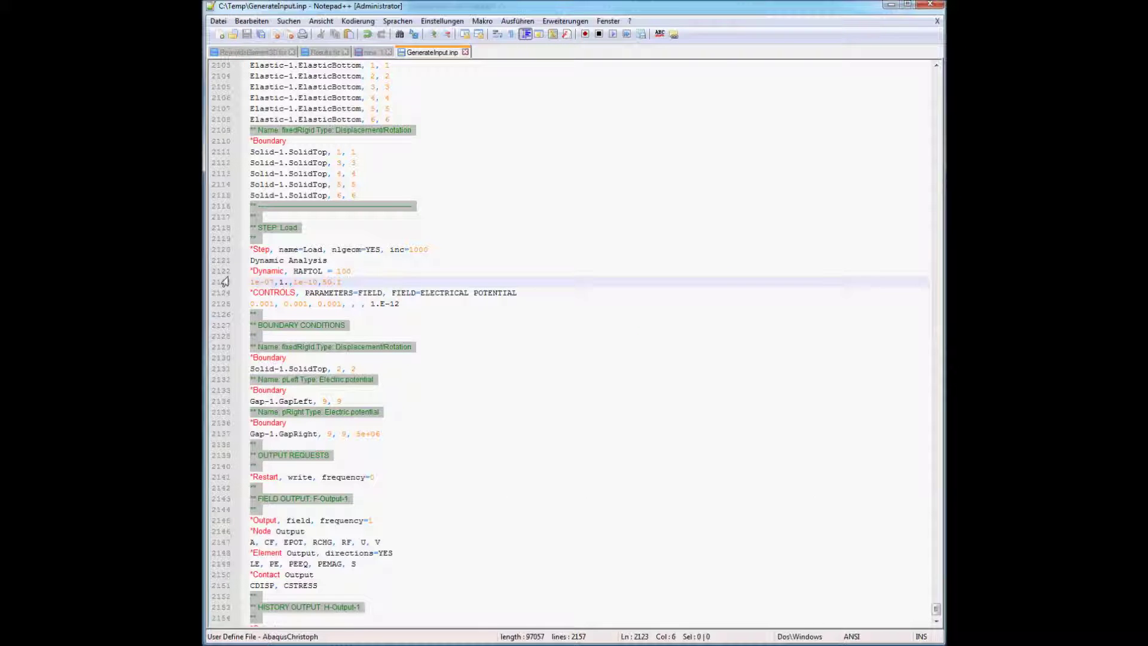
Switch to Abaqus/CAE and resubmit the TransientSimulation job, overwriting its existing job files.
key("alt+Tab")
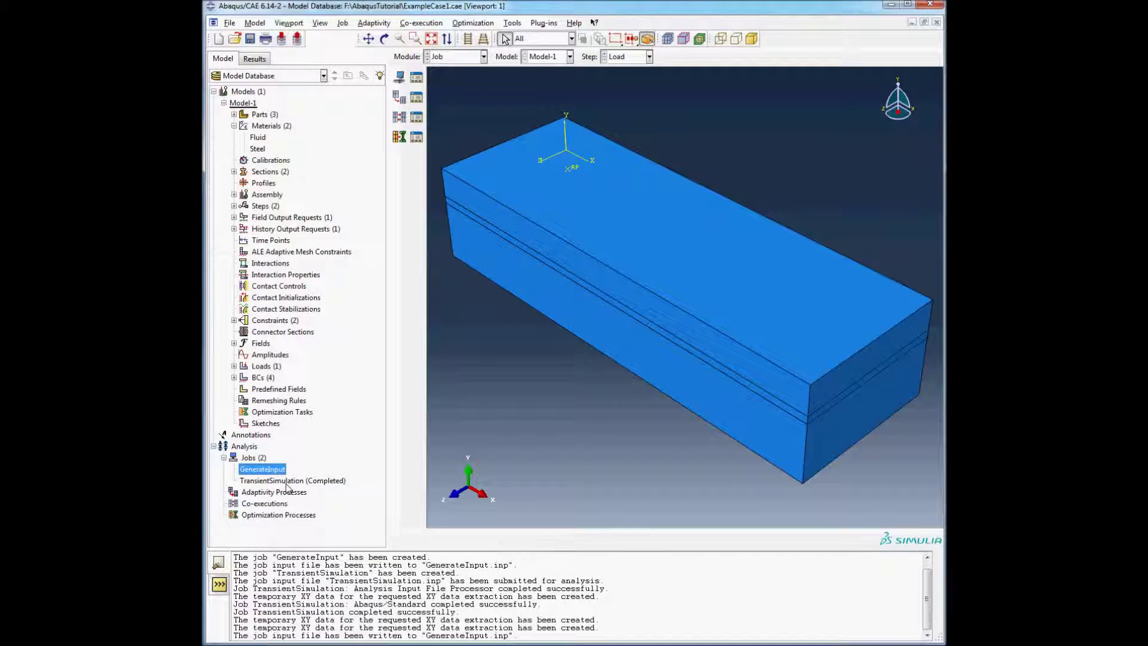
left_click(286, 483)
right_click(286, 483)
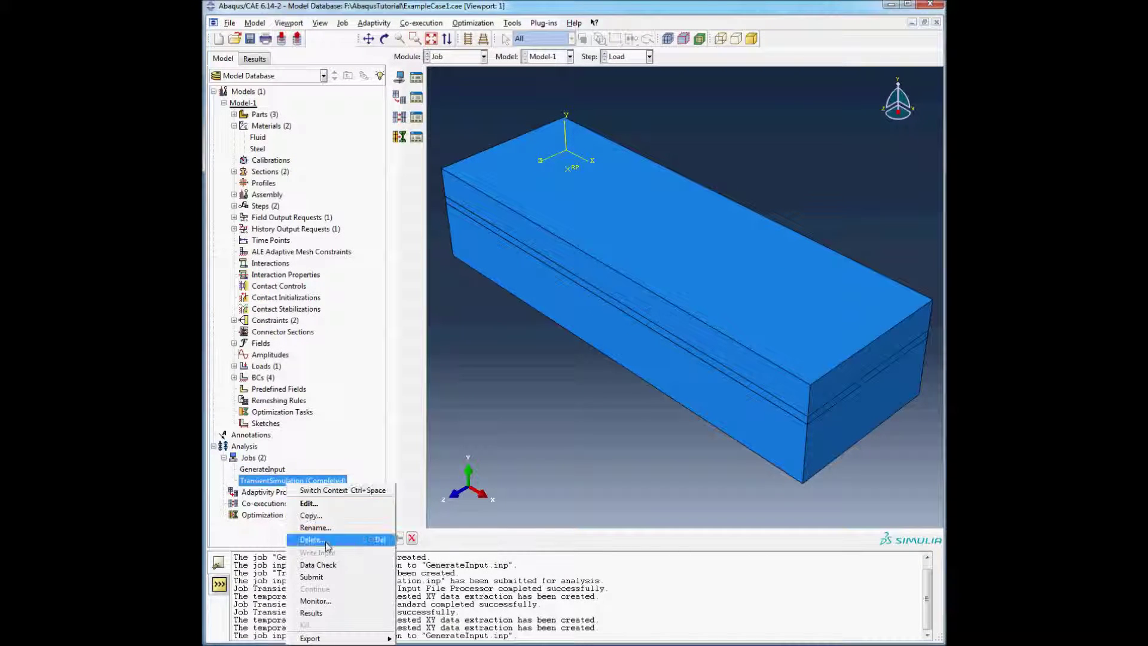
left_click(320, 579)
left_click(726, 324)
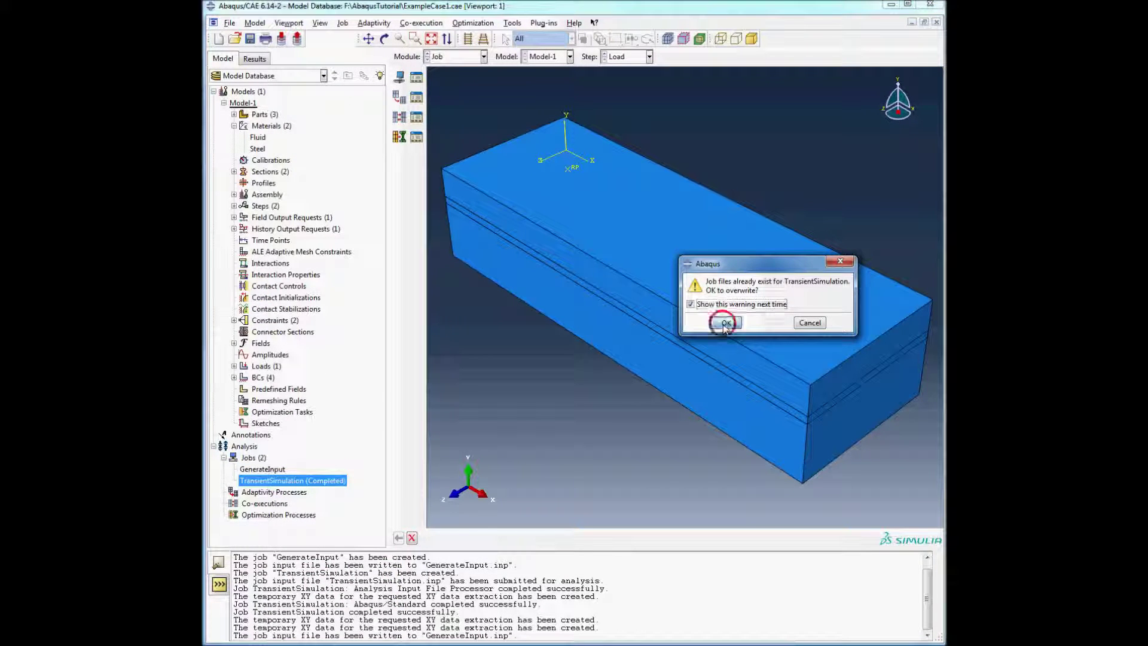
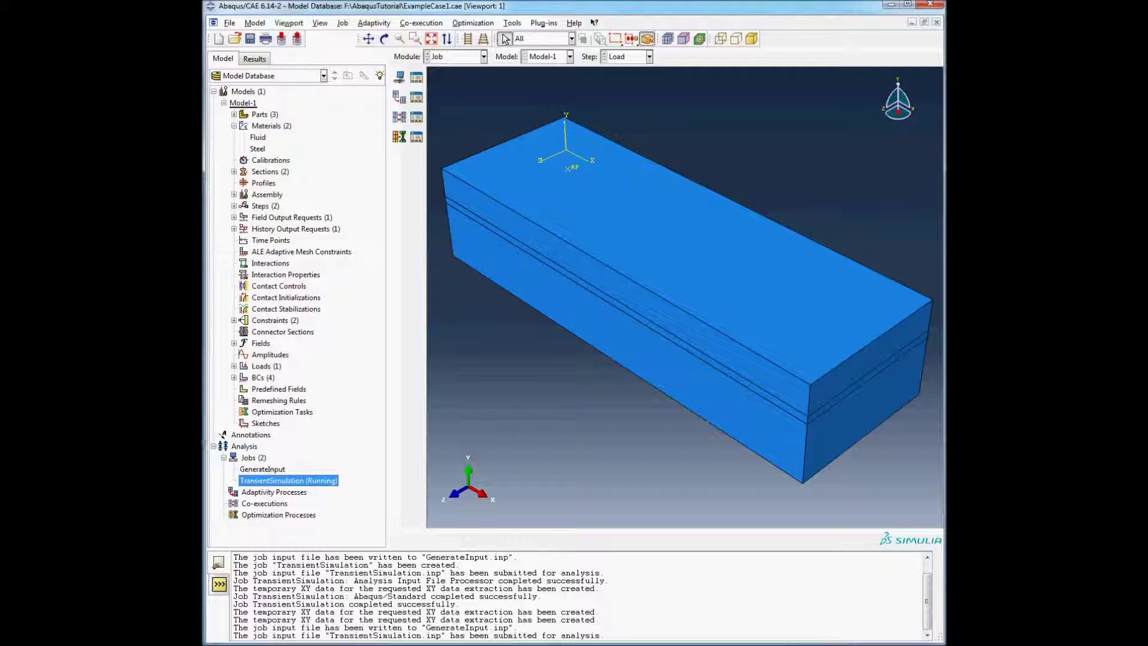
Monitor the running TransientSimulation job and check the charge equilibrium convergence of the first increment in its message file.
right_click(288, 483)
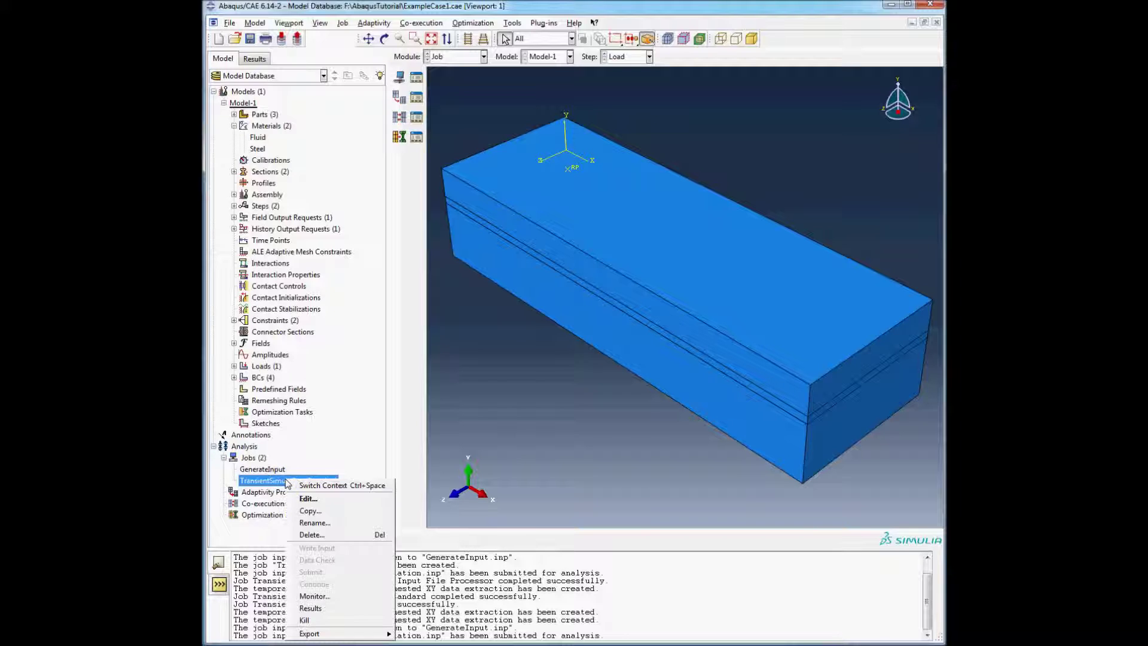
left_click(314, 599)
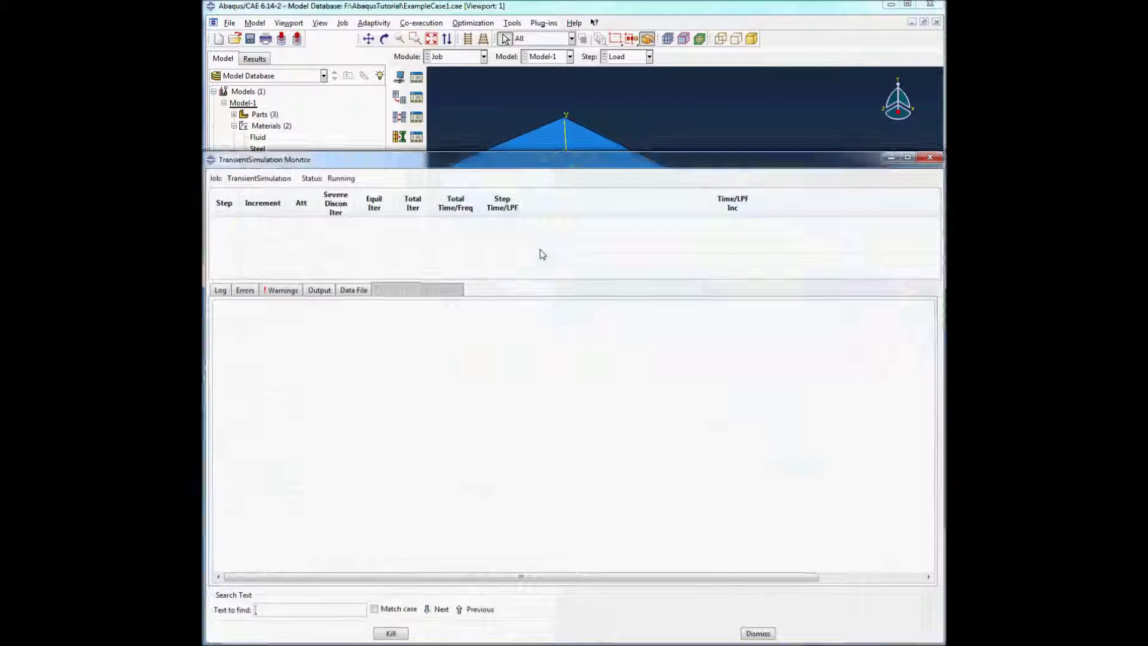
mouse_move(564, 160)
left_mouse_down()
mouse_move(745, 85)
mouse_move(562, 92)
mouse_move(581, 6)
mouse_move(568, 158)
left_mouse_up()
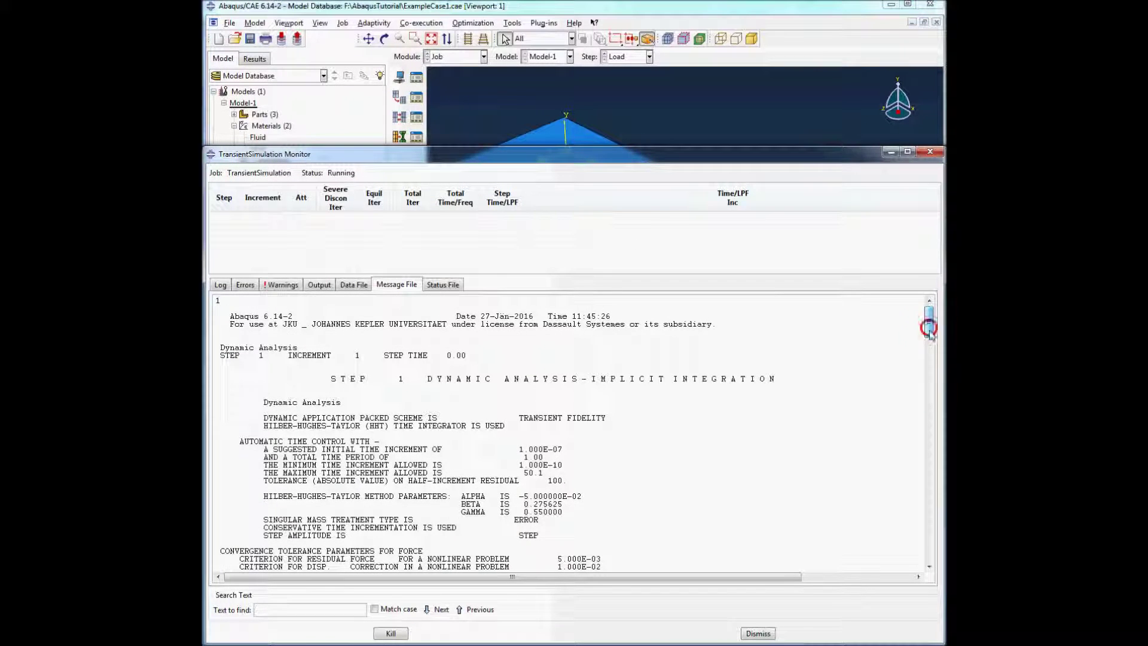
left_click_drag(929, 323, 928, 542)
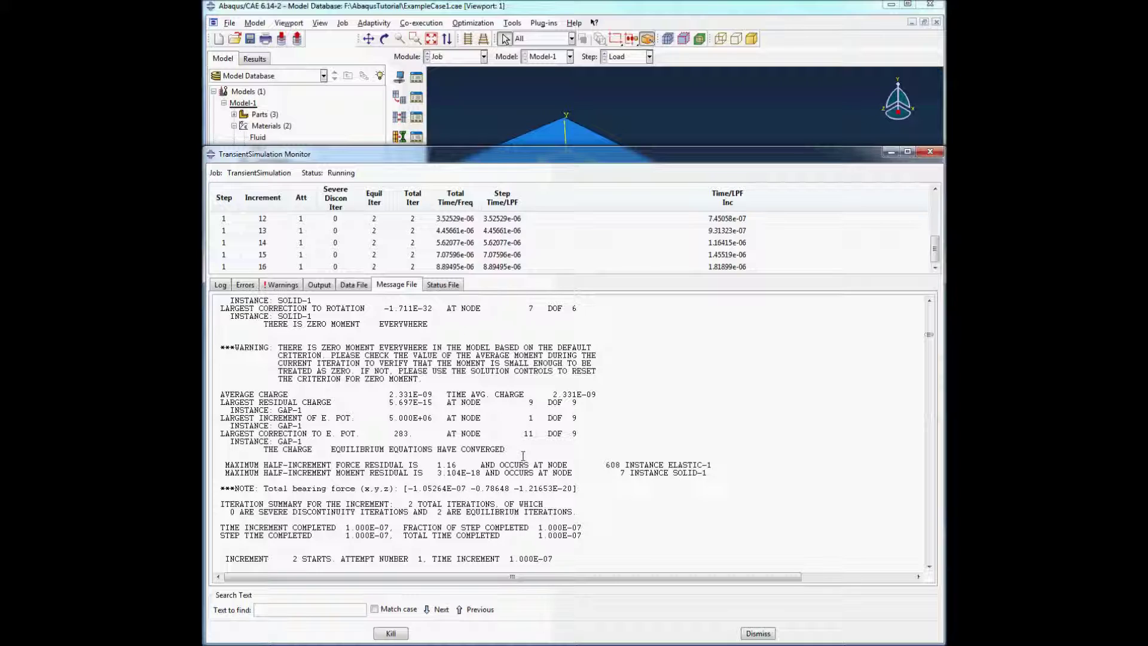
left_click_drag(525, 451, 259, 449)
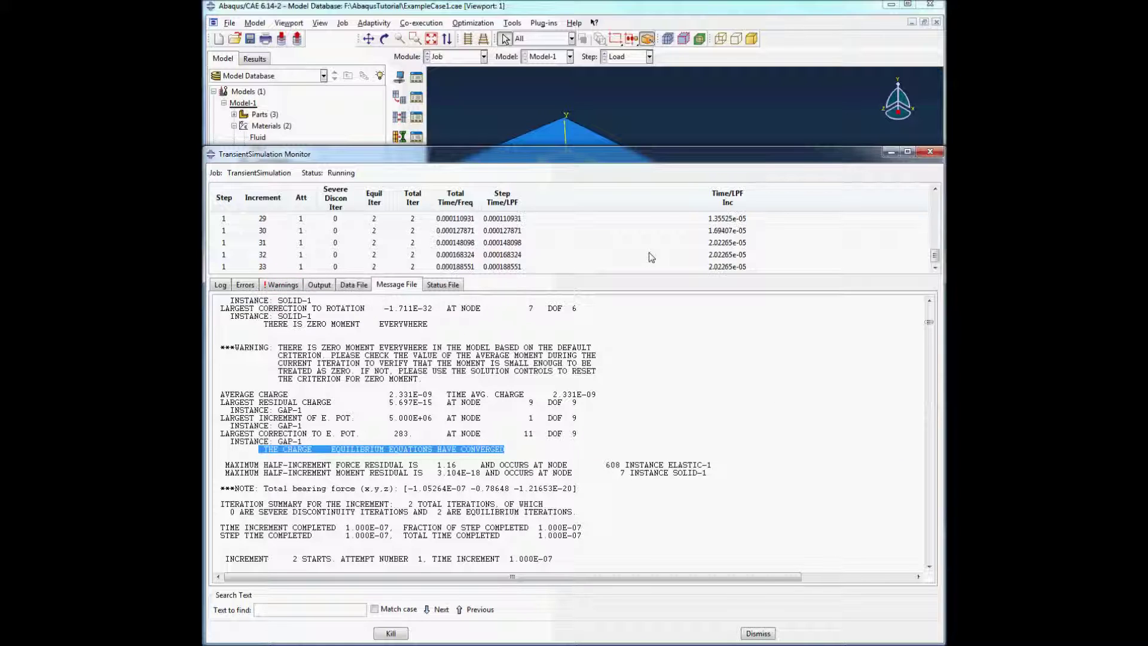
left_click(933, 153)
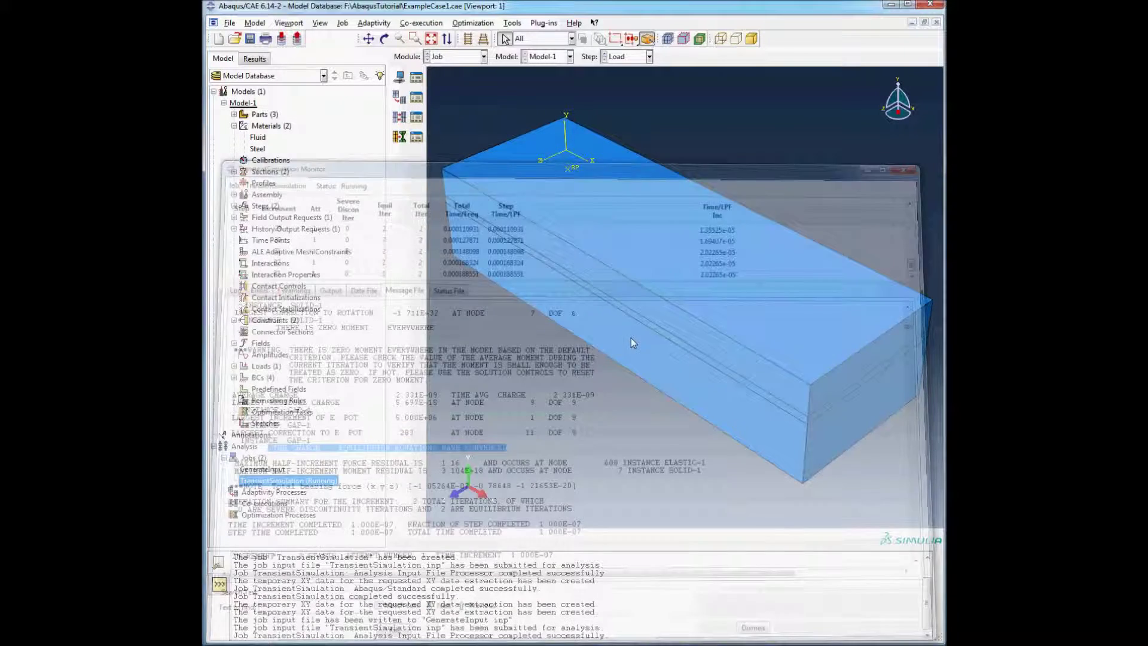
Open the results of the TransientSimulation job in the Visualization module.
right_click(314, 482)
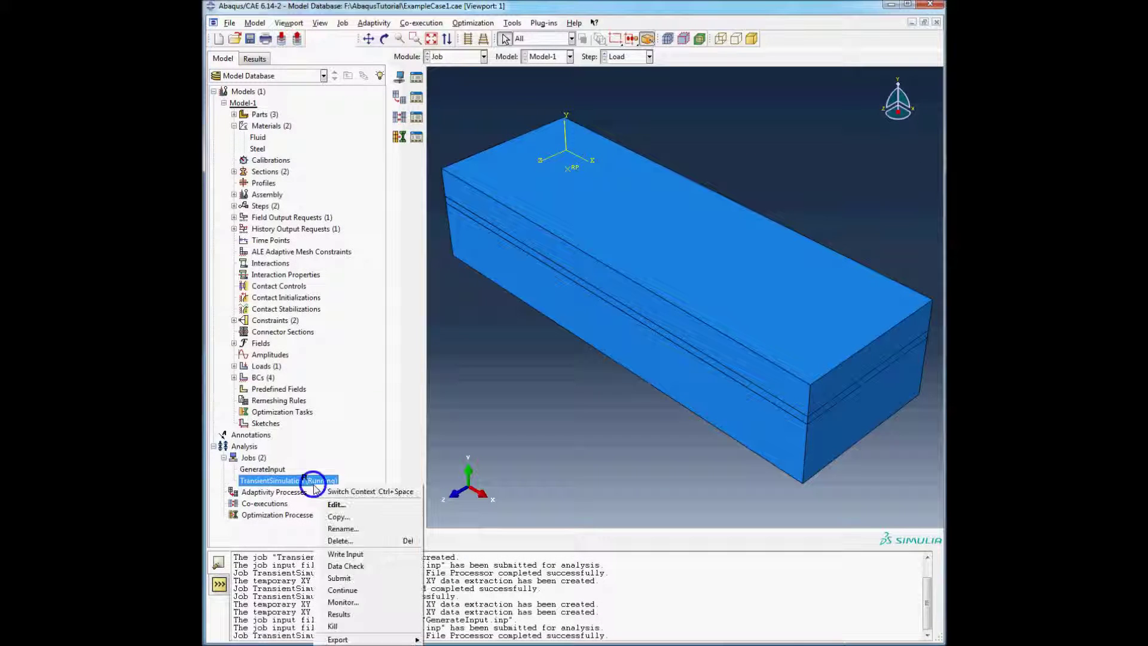
left_click(346, 613)
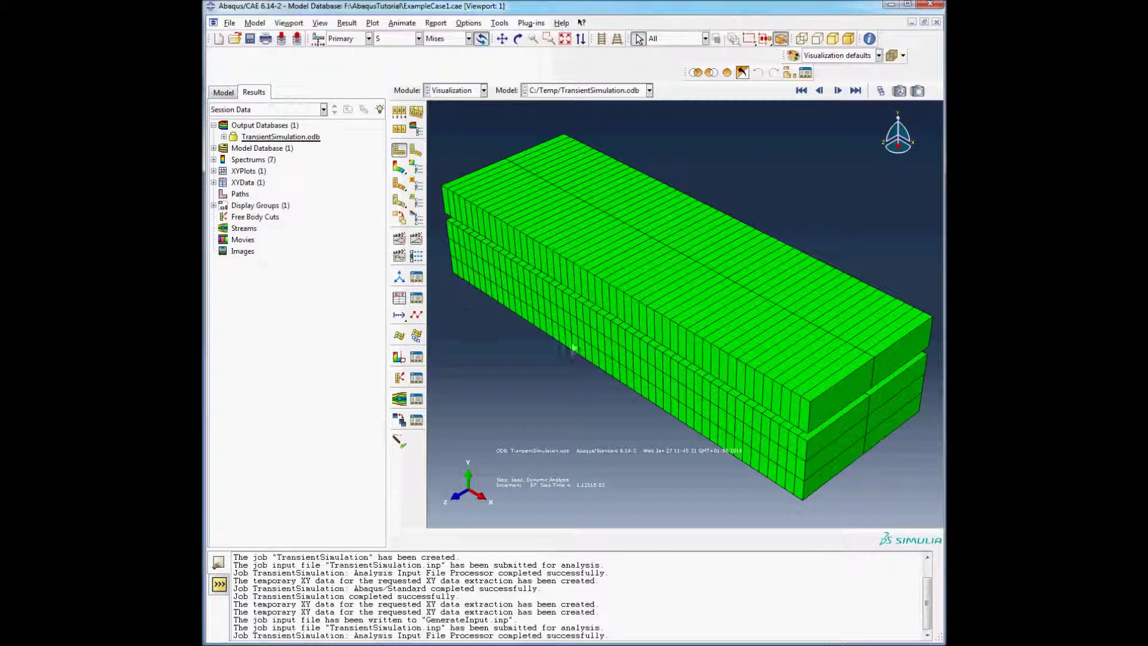
key("F3")
left_click_drag(795, 401, 547, 257)
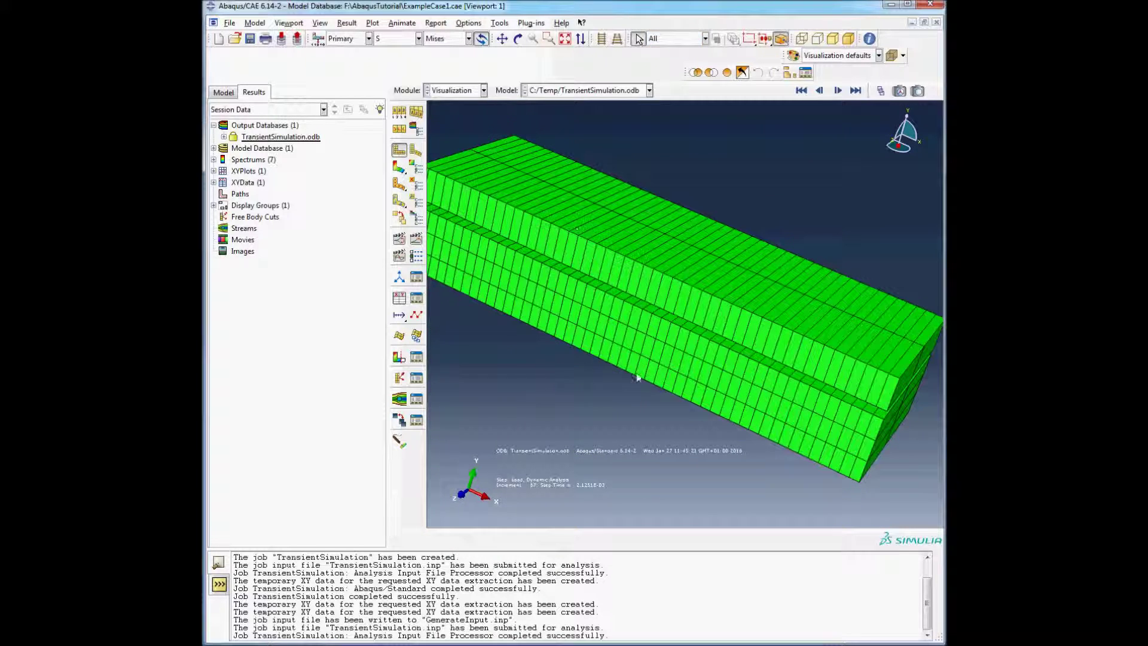
left_click_drag(872, 417, 856, 263)
key("Escape")
Plot contours of the displacement U, Magnitude on the deformed model.
left_click(419, 38)
left_click(379, 210)
left_click_drag(847, 481, 789, 392)
key("Escape")
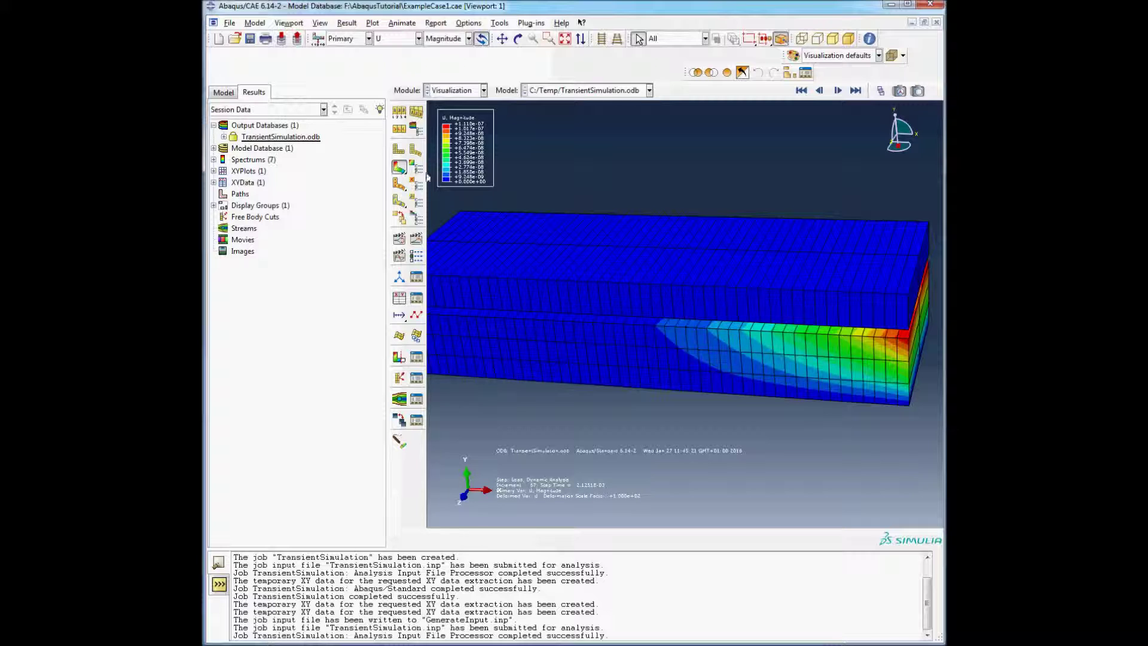
left_click_drag(601, 271, 626, 293, "ctrl+alt")
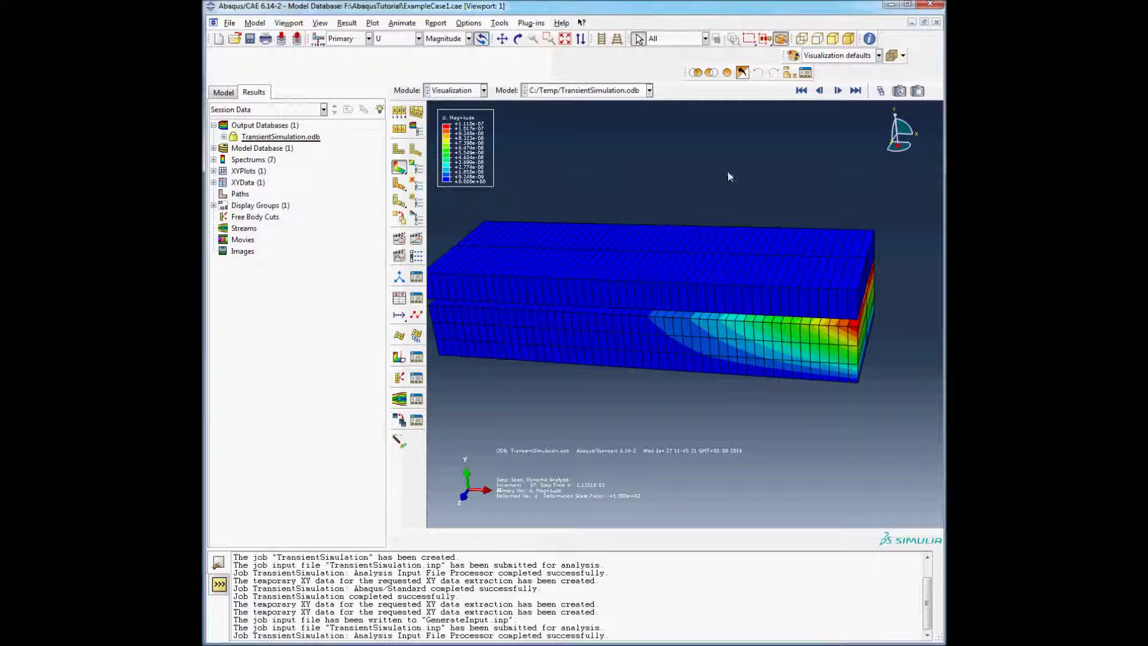
Advance through the displacement result frames to the last one and inspect the deformed beam from the side.
left_click(837, 91)
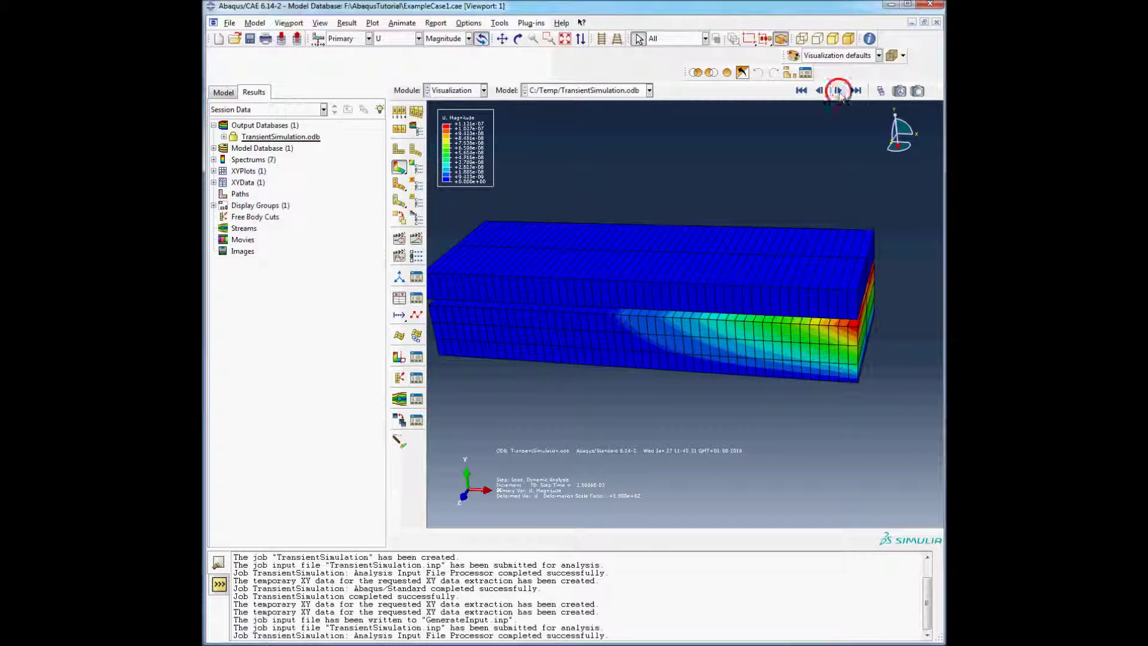
left_click(839, 90)
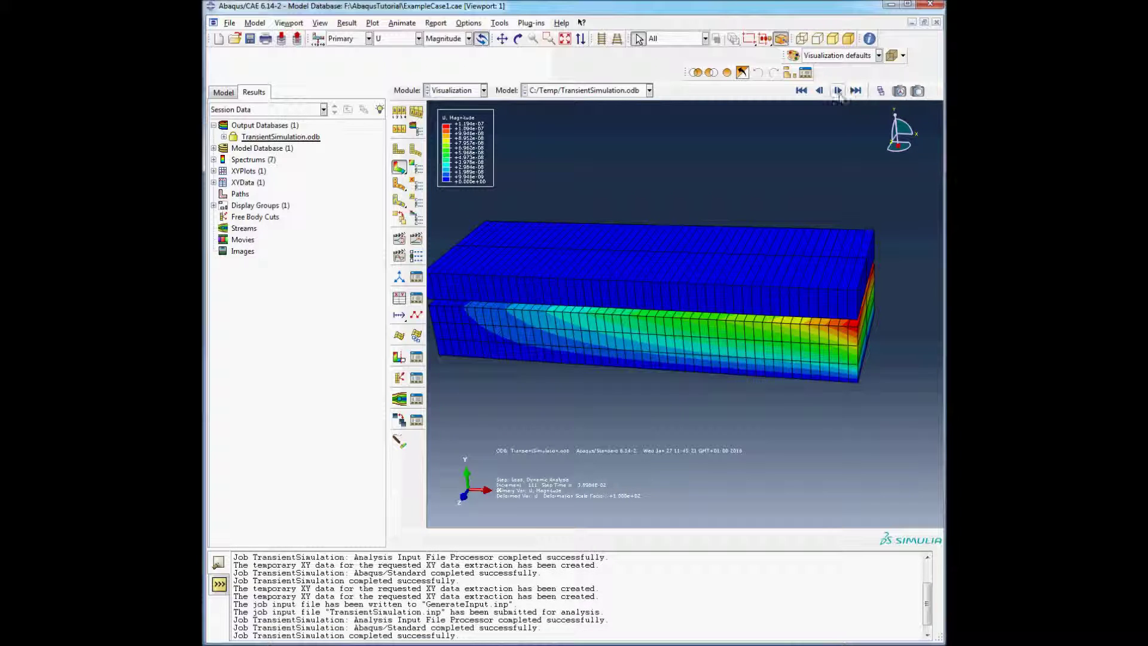
left_click(857, 95)
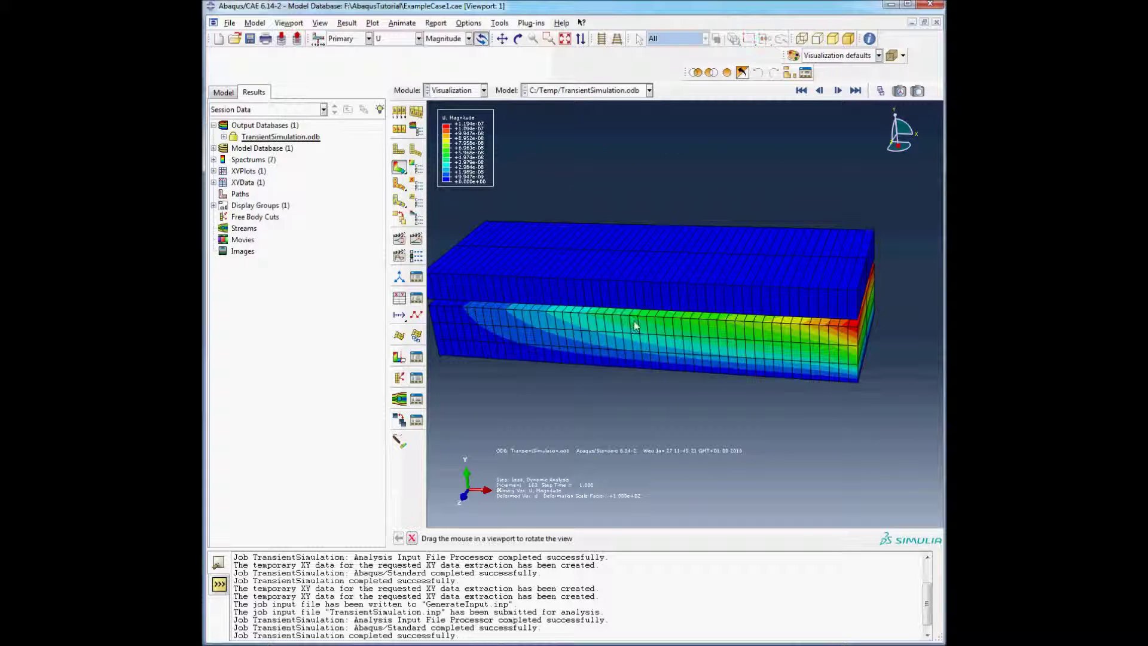
left_click_drag(633, 271, 800, 333, "ctrl+alt")
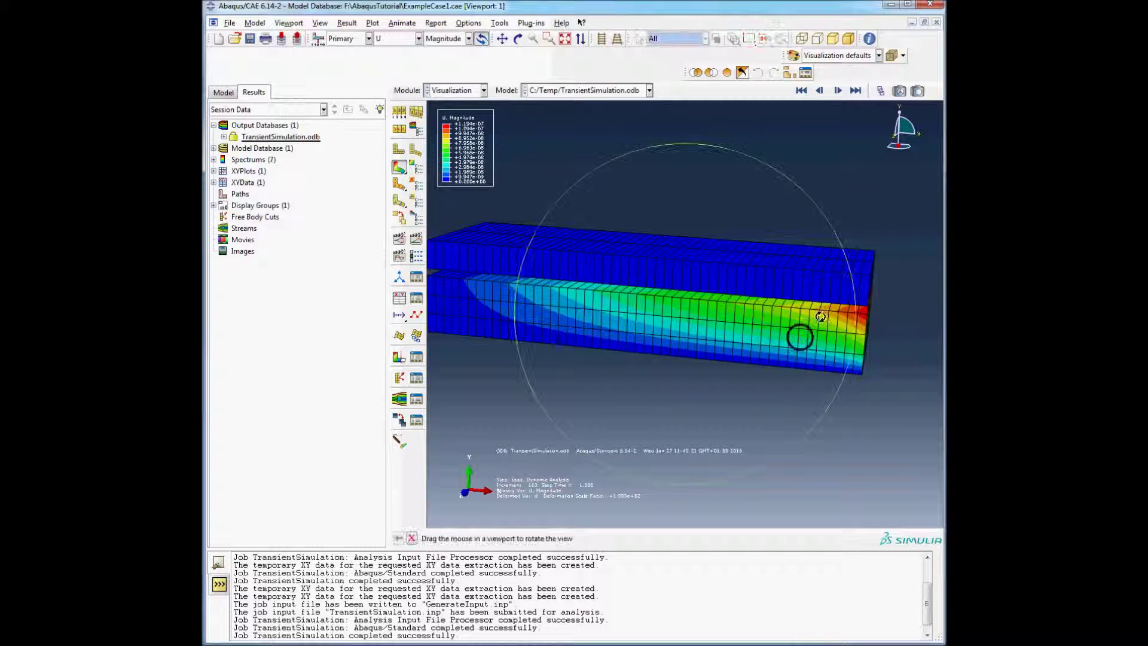
Animate the displacement results over the time history and apply a time-based increment of 0.1.
left_click(417, 240)
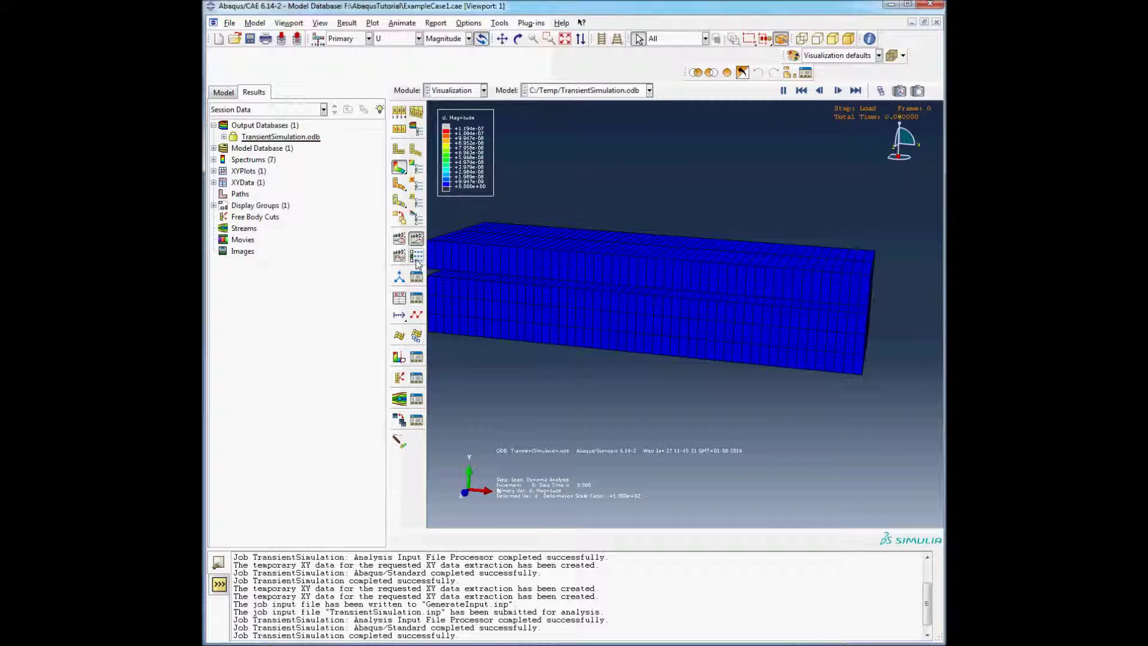
left_click(417, 258)
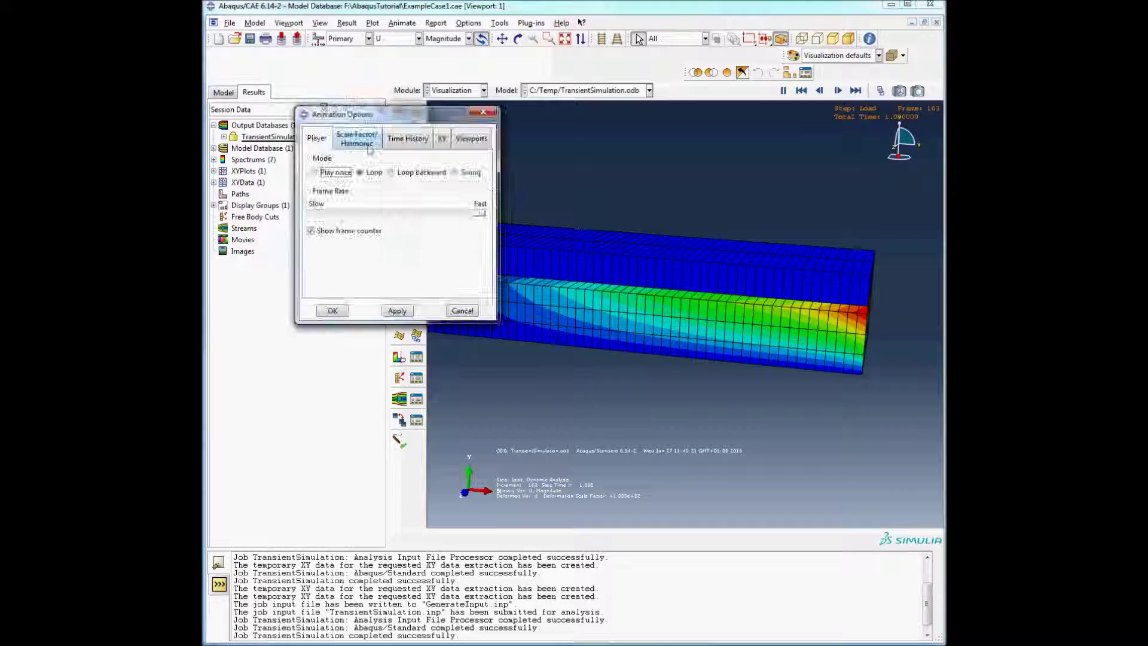
left_click(403, 140)
double_click(407, 190)
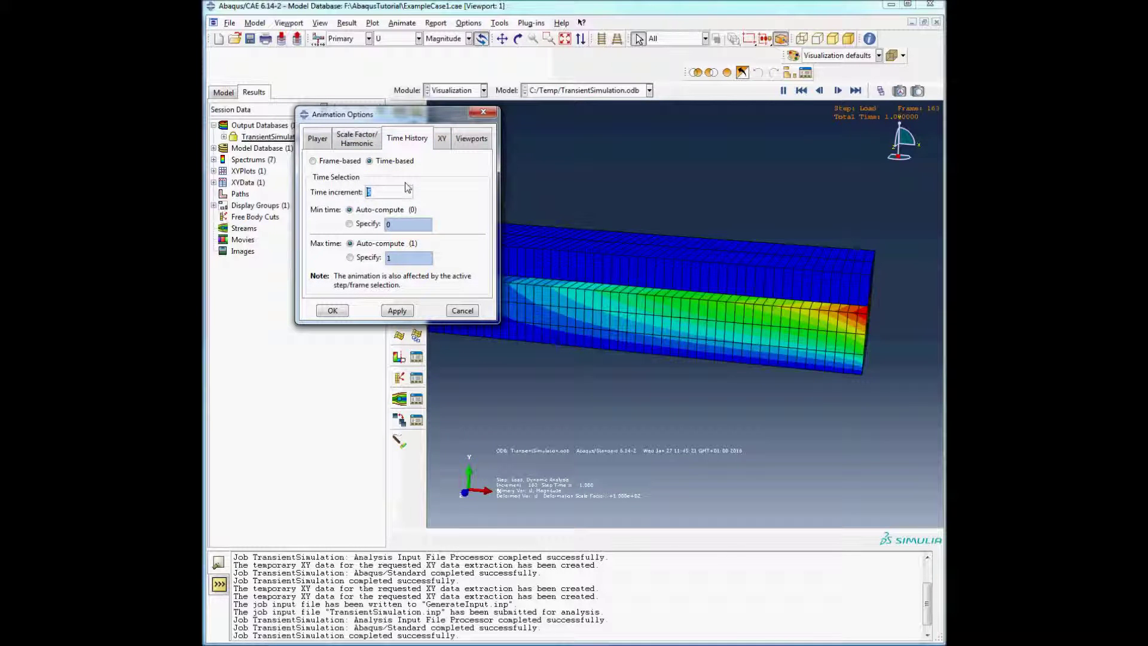
type("0.1")
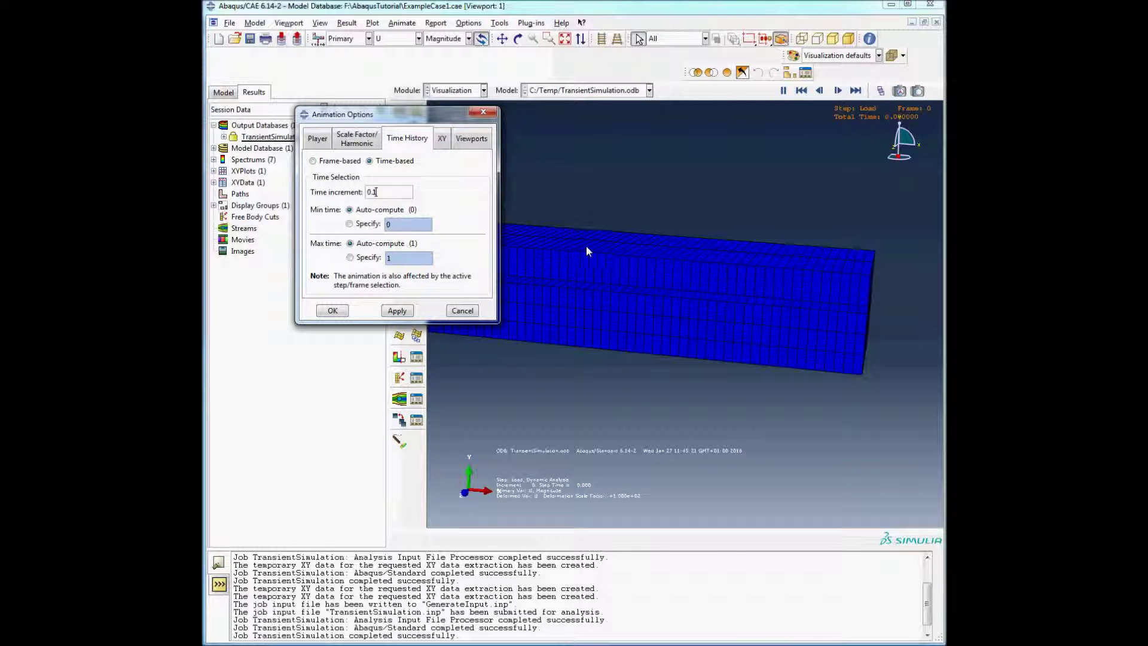
left_click(399, 311)
left_click_drag(389, 192, 348, 194)
left_click(427, 192)
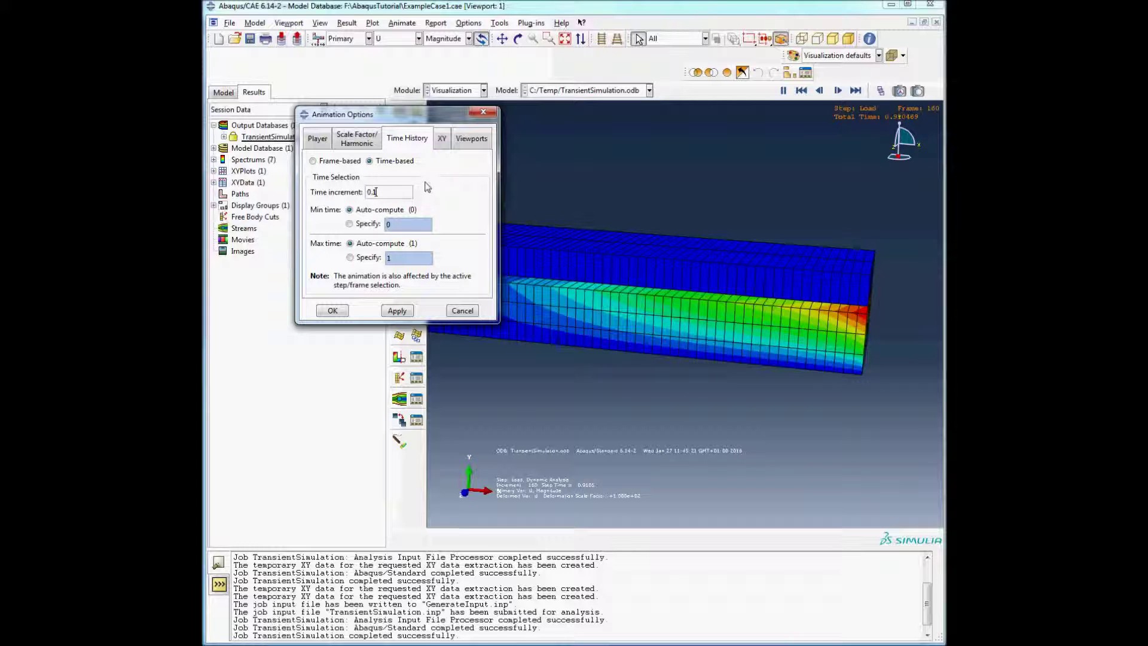
left_click(377, 161)
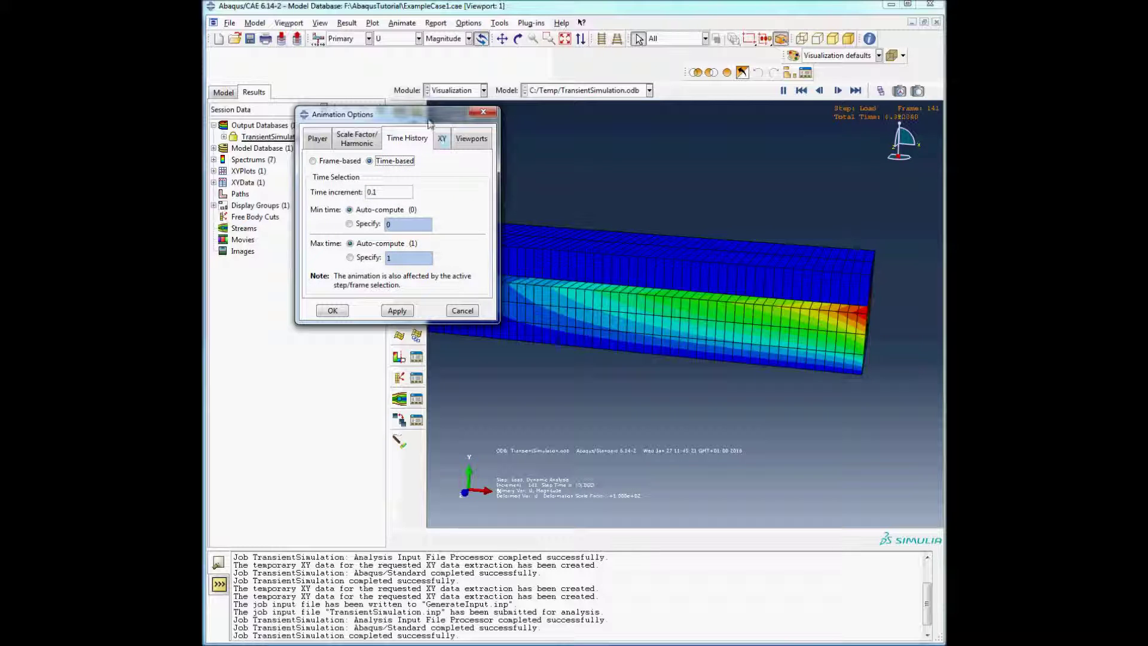